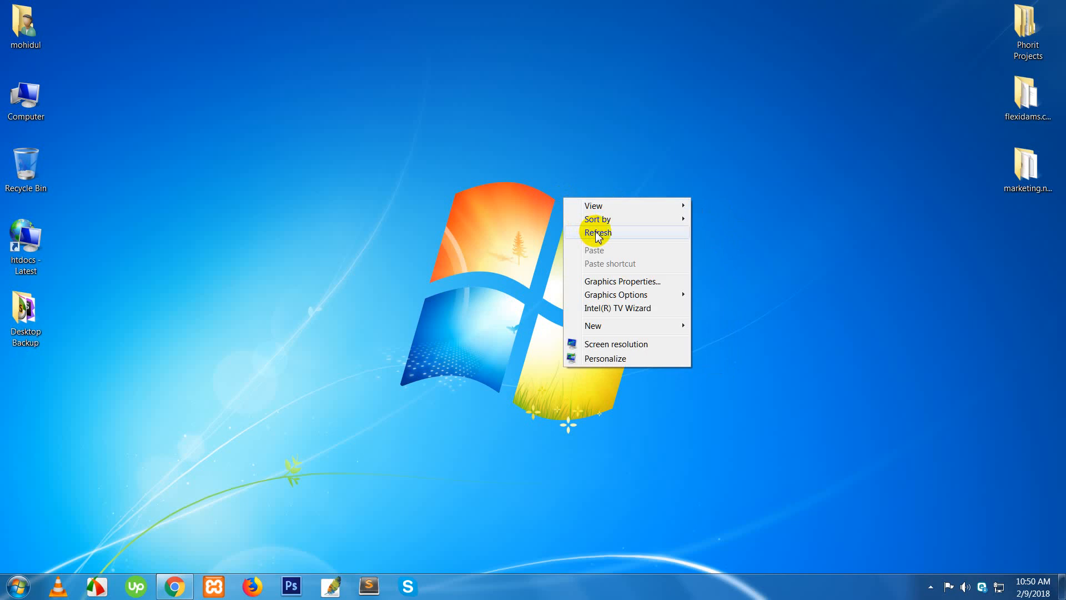
- Refresh the desktop several times from its context menu, then bring up its New options
left_click(595, 231)
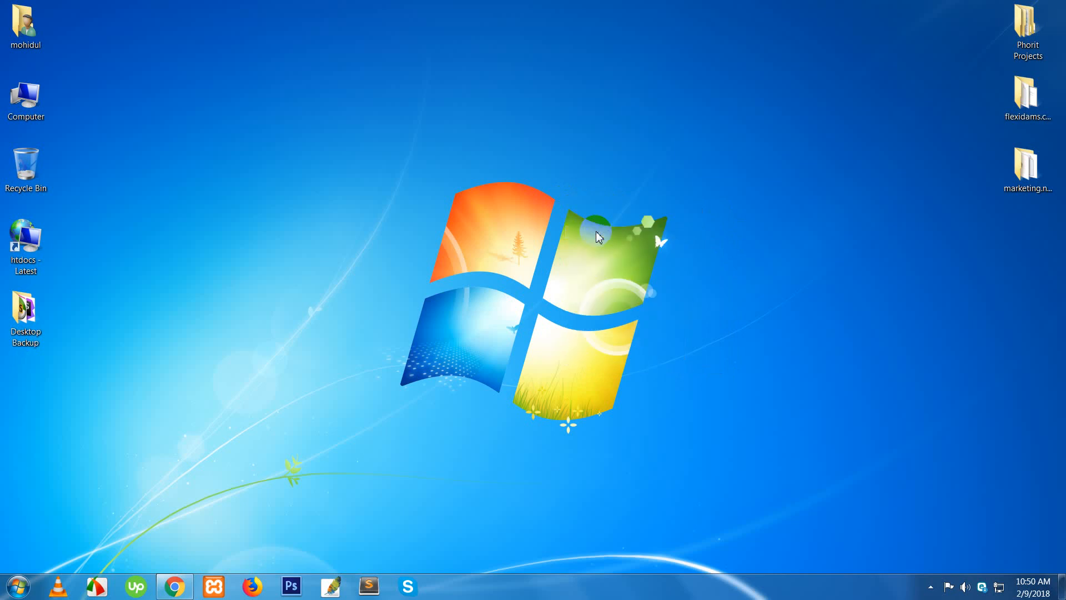
right_click(588, 193)
left_click(624, 228)
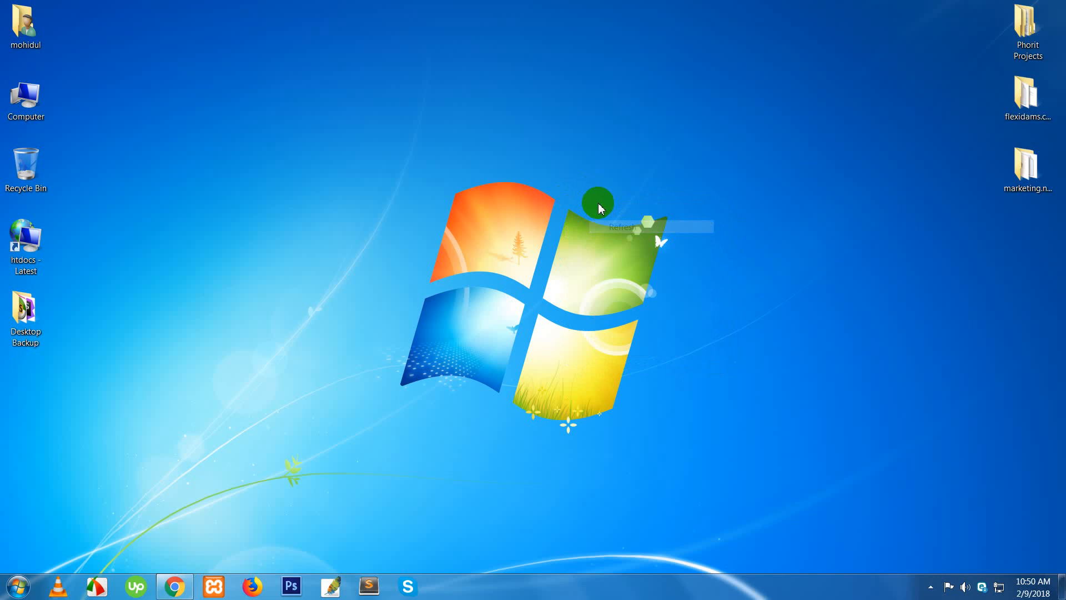
right_click(598, 204)
left_click(629, 234)
right_click(581, 198)
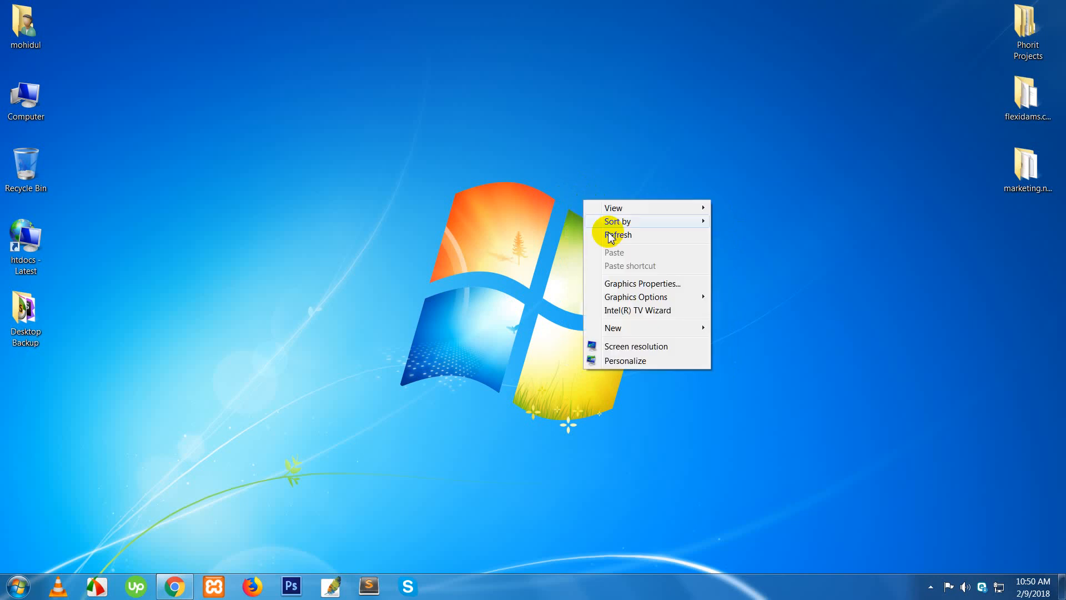
left_click(609, 235)
right_click(604, 192)
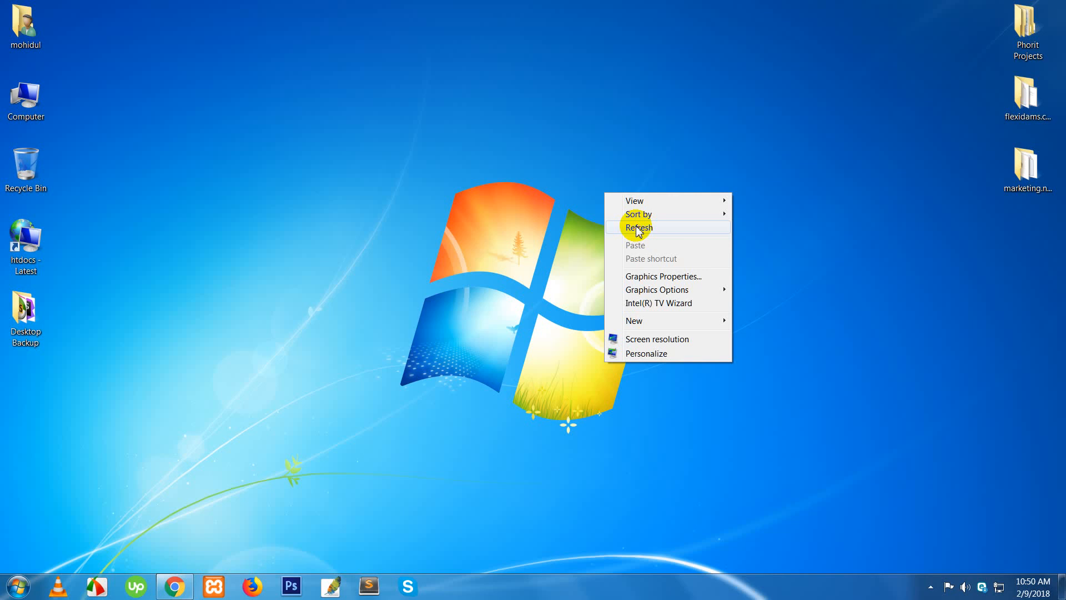
left_click(638, 230)
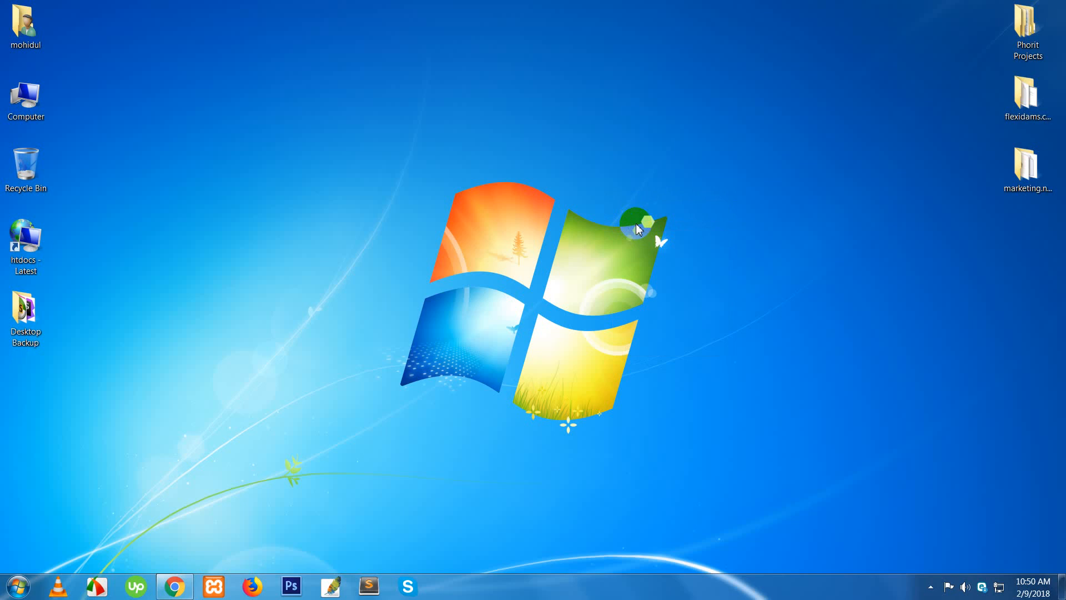
right_click(642, 201)
left_click(678, 237)
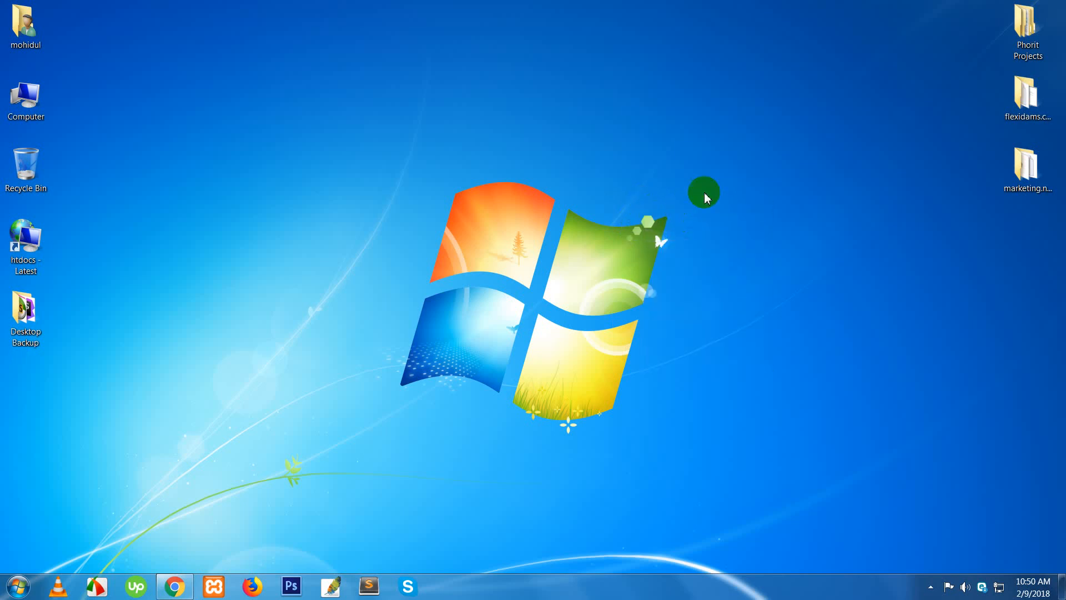
right_click(759, 111)
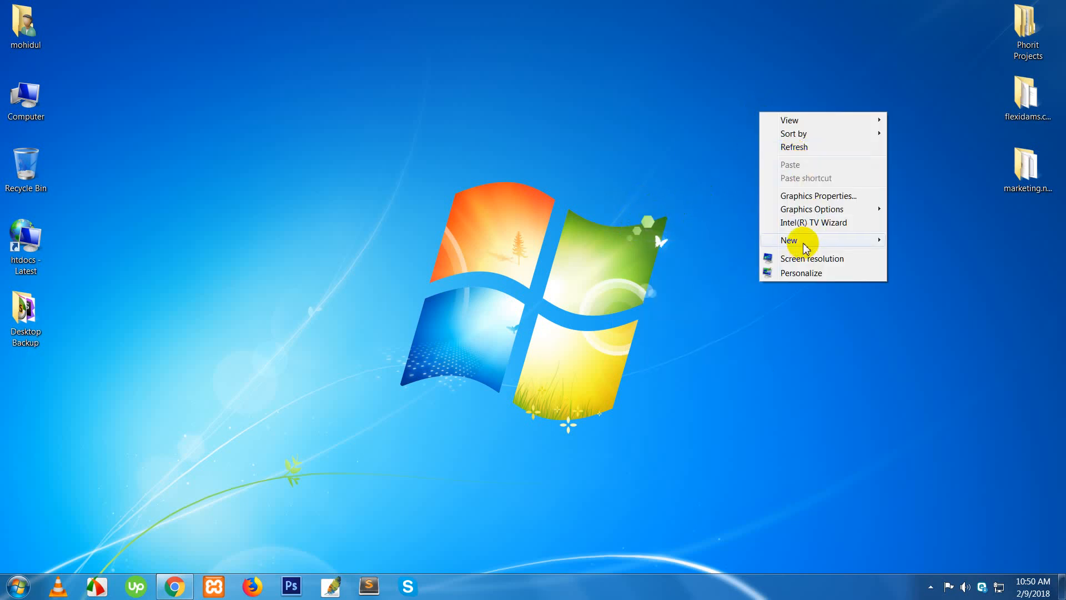
- Create a new desktop folder named 'Class 20' and open it
mouse_move(869, 239)
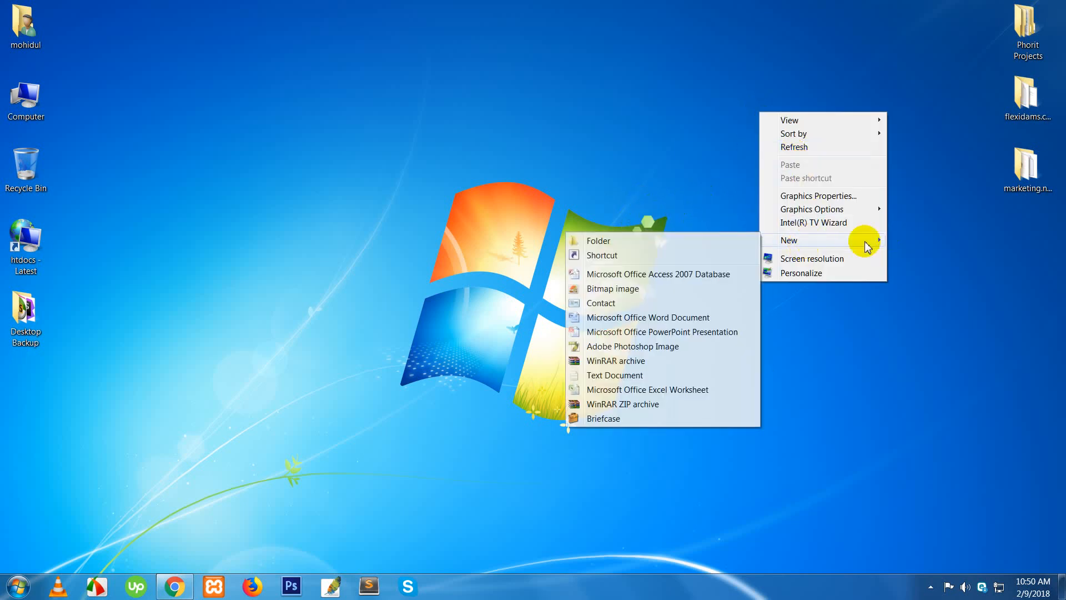
left_click(695, 242)
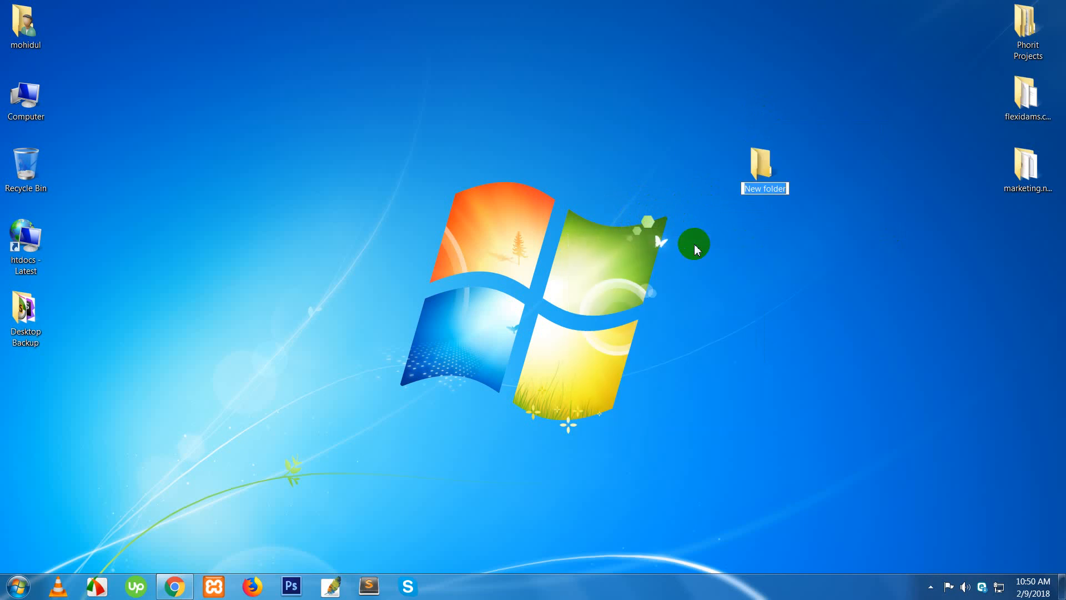
type("W")
key("BackSpace")
type("Cl")
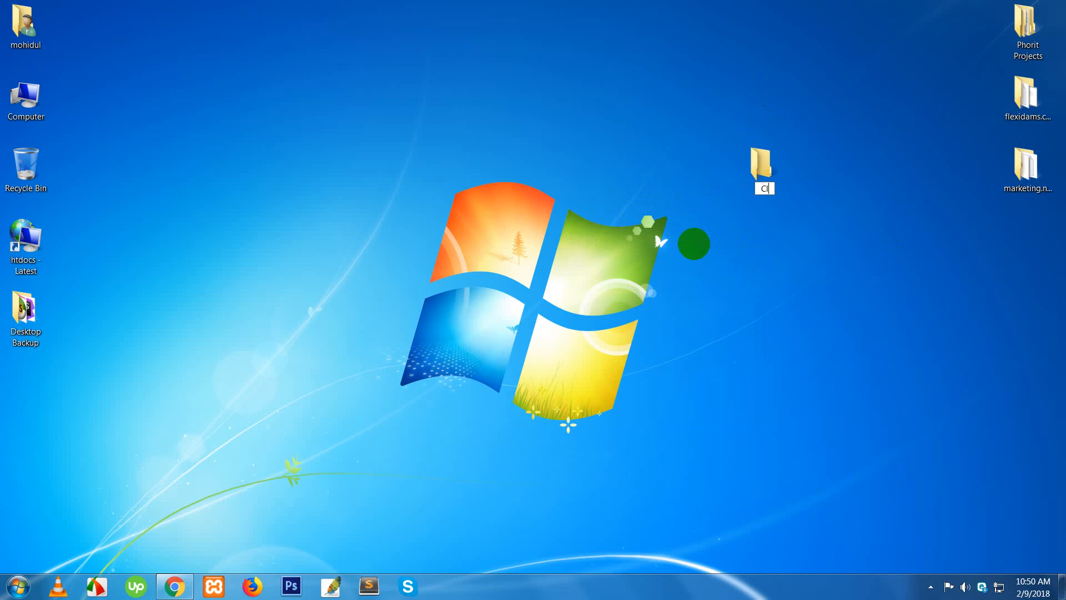
type("ass 20")
key("Return")
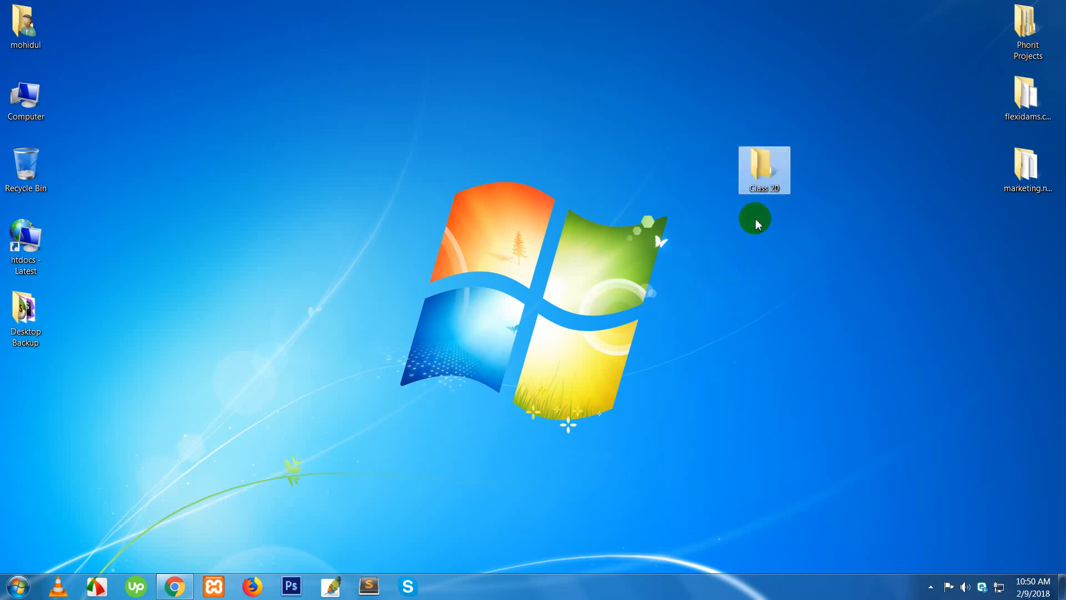
double_click(761, 188)
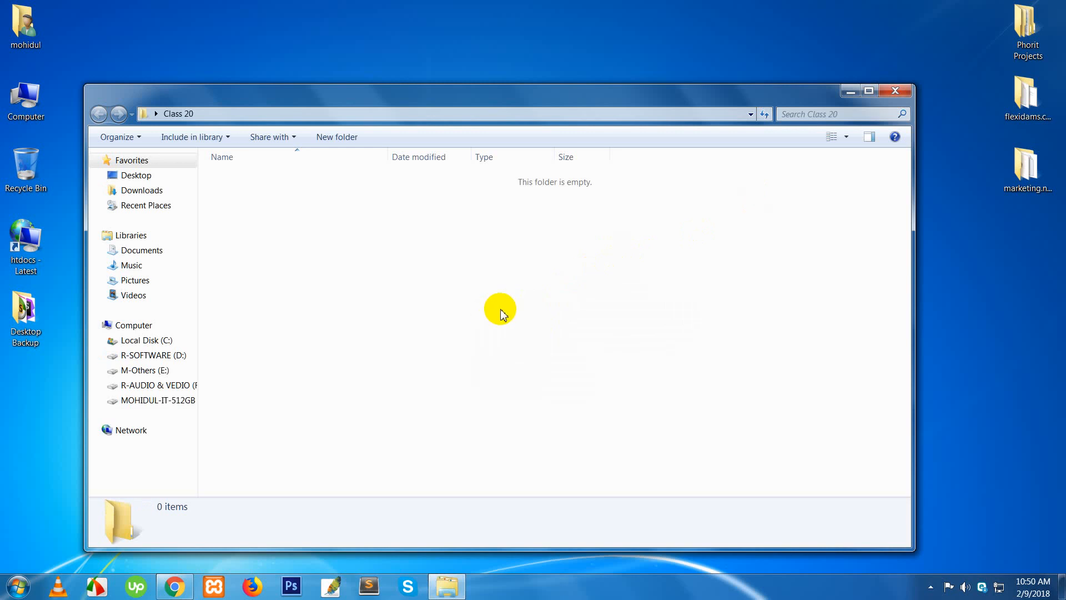
- Refresh the empty Class 20 folder, maximize its window, then close and reopen it
left_click(931, 587)
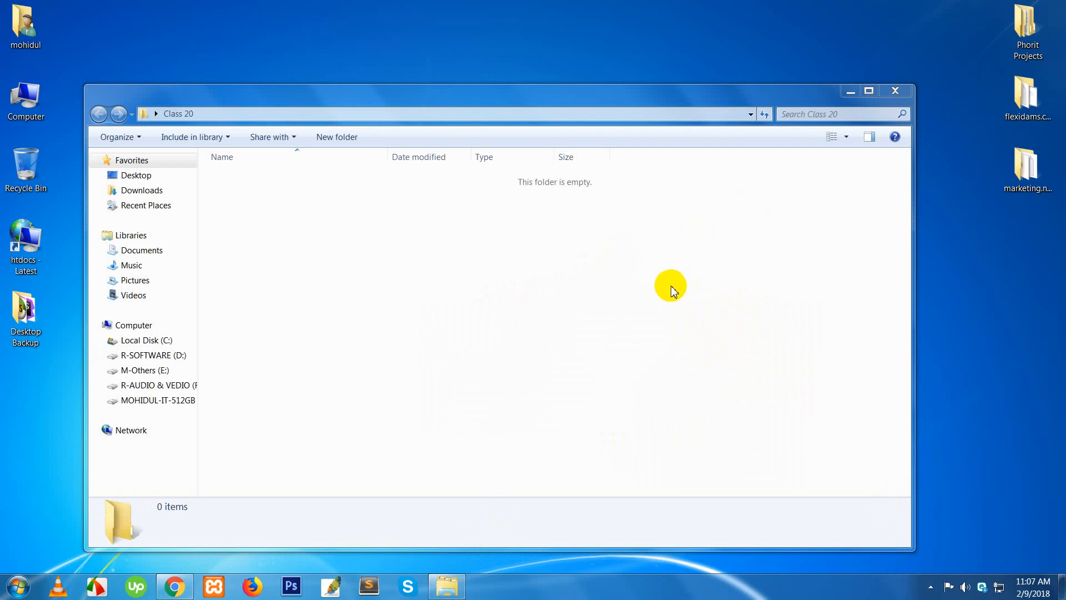
right_click(659, 281)
left_click(685, 327)
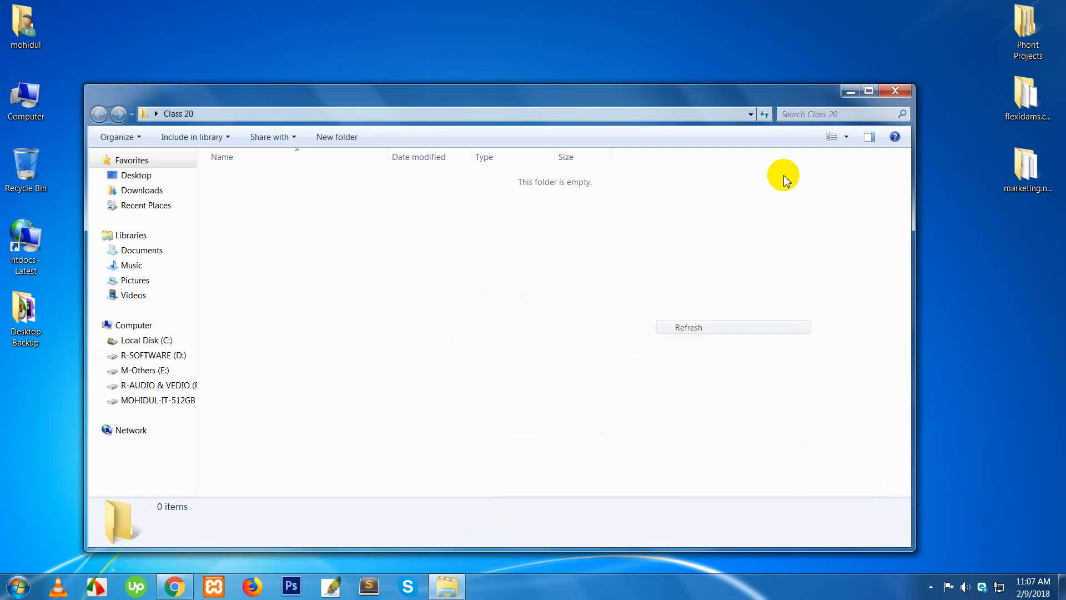
left_click(870, 91)
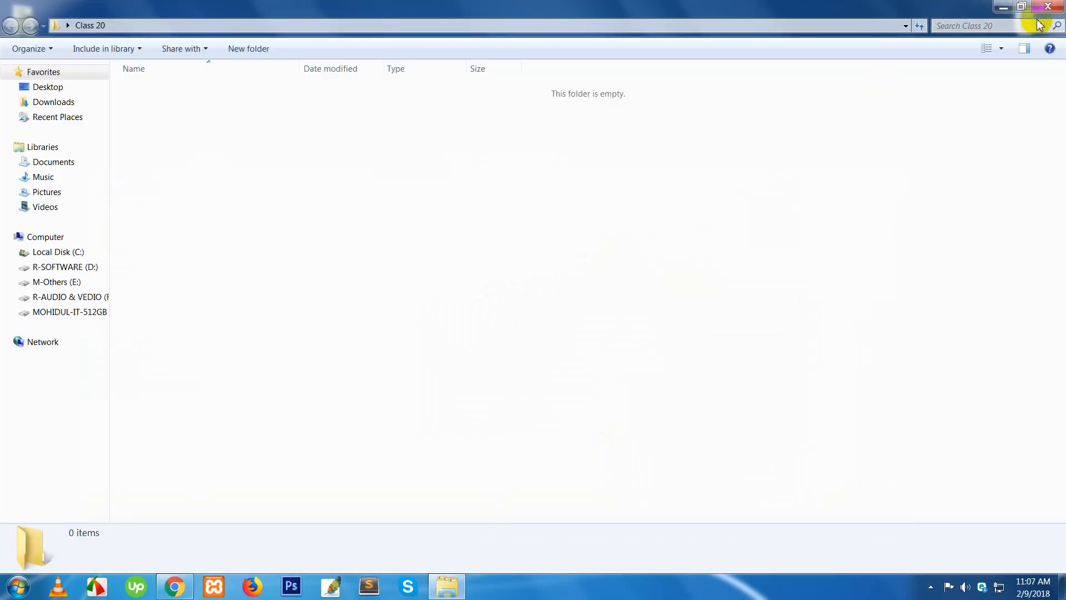
left_click(1048, 6)
double_click(759, 188)
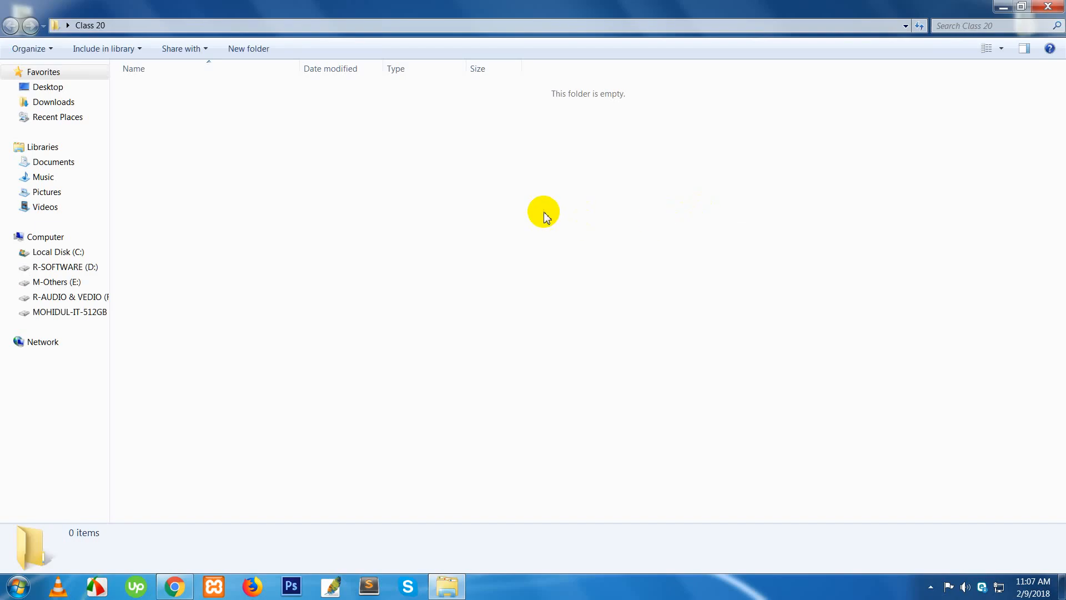
- Refresh the reopened Class 20 folder view three times
right_click(543, 213)
left_click(576, 266)
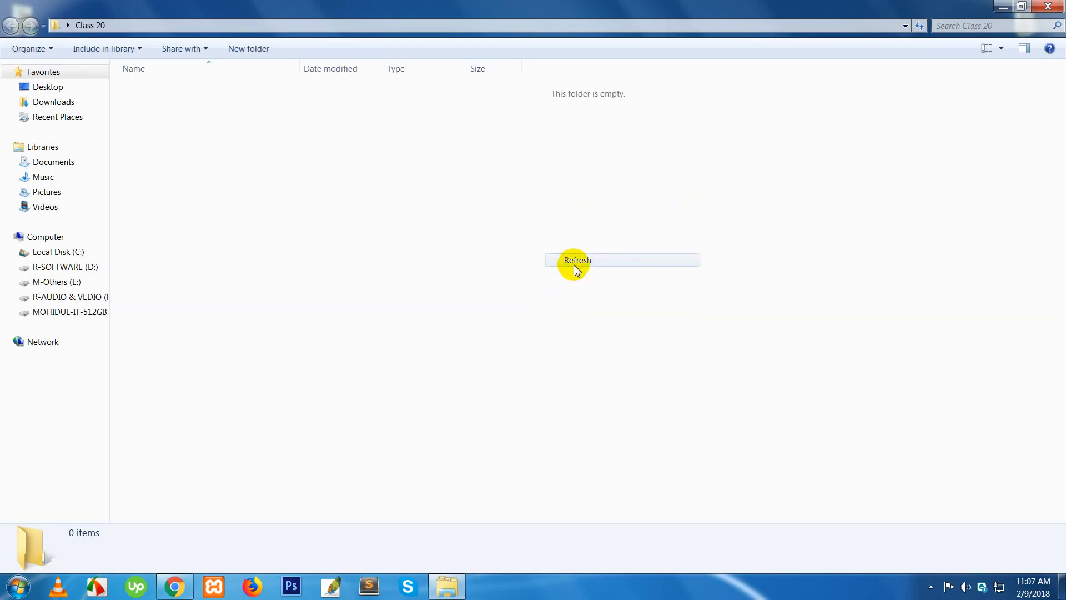
right_click(563, 259)
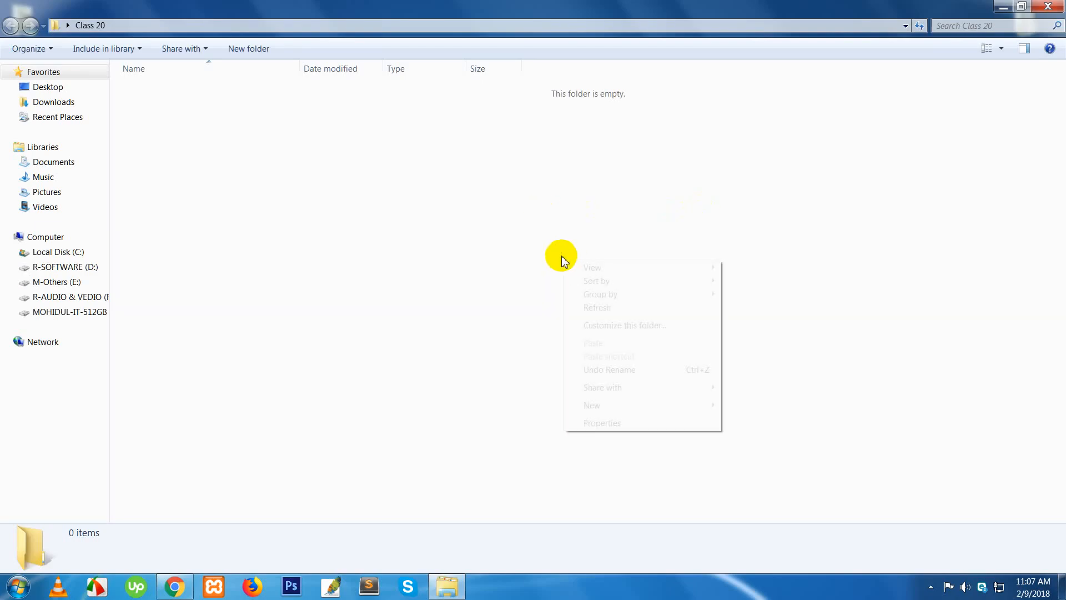
left_click(587, 309)
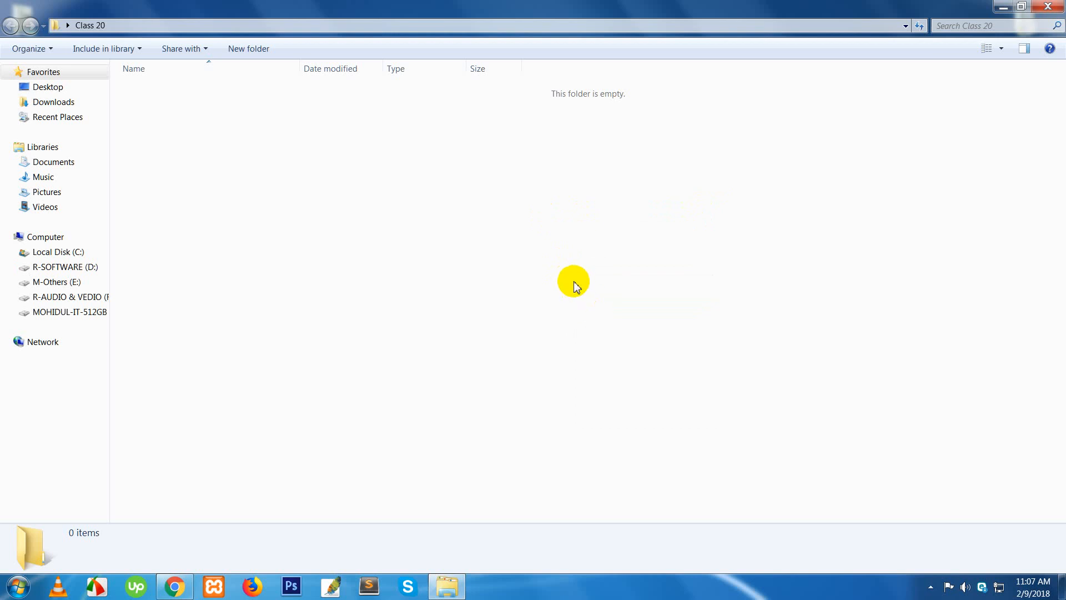
right_click(545, 260)
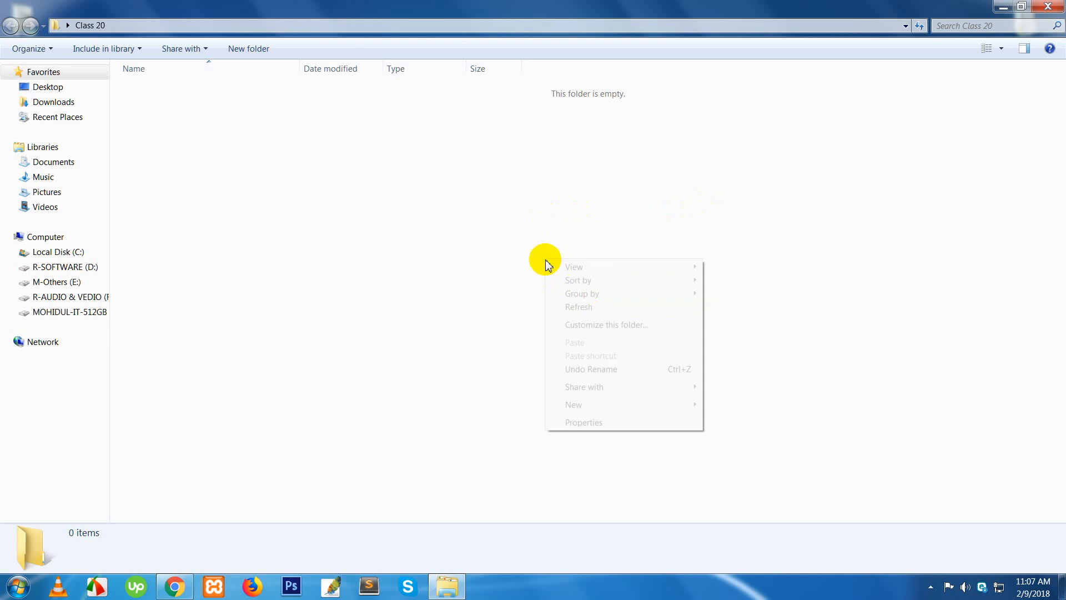
left_click(578, 307)
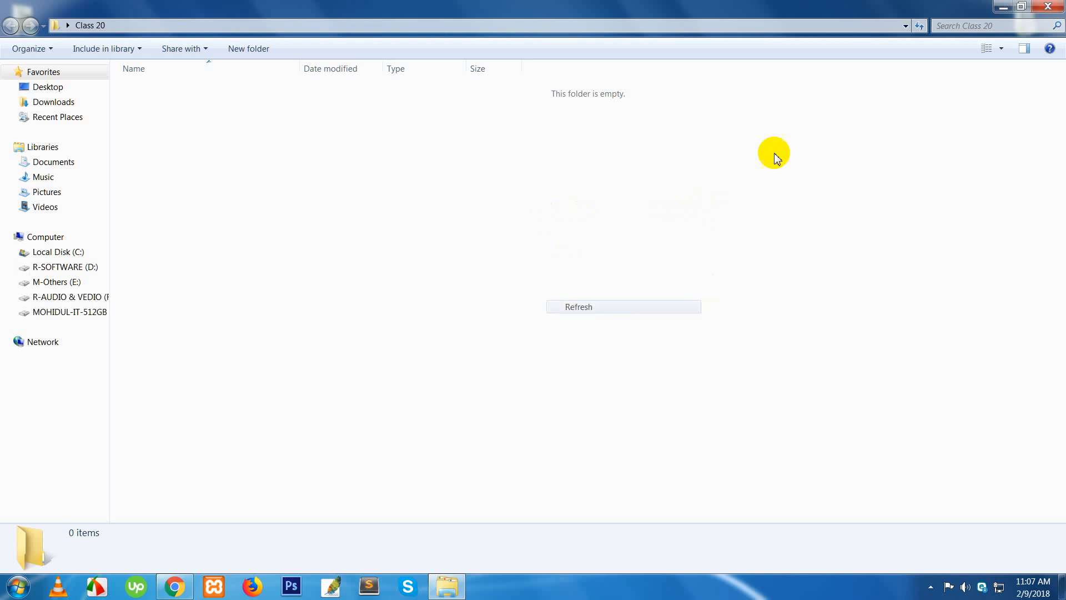
- Minimize the Class 20 and Chrome windows to reveal the desktop, then reopen Class 20
left_click(1003, 7)
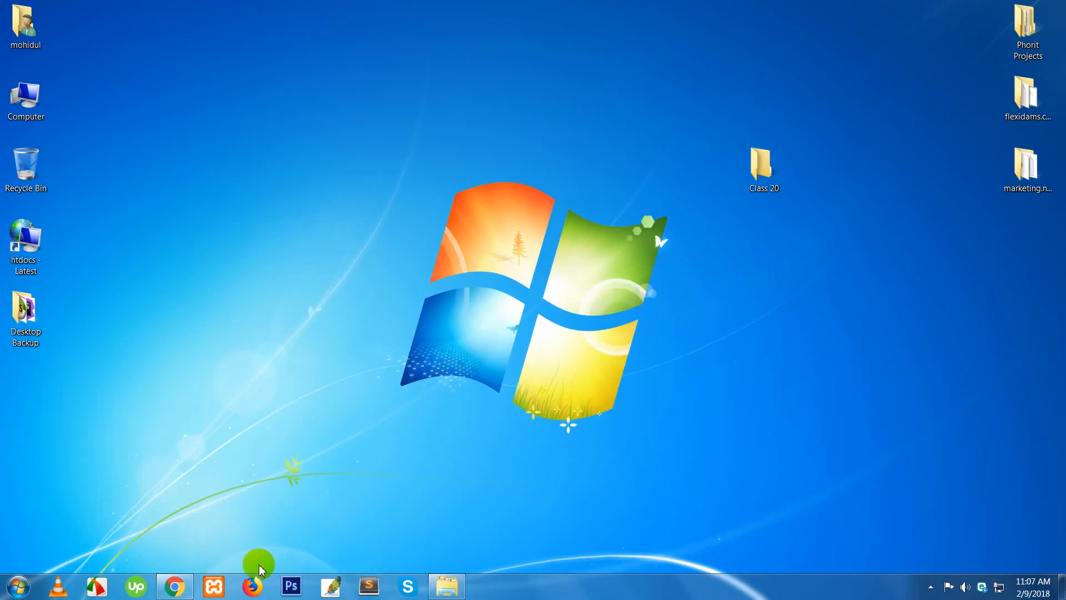
left_click(188, 590)
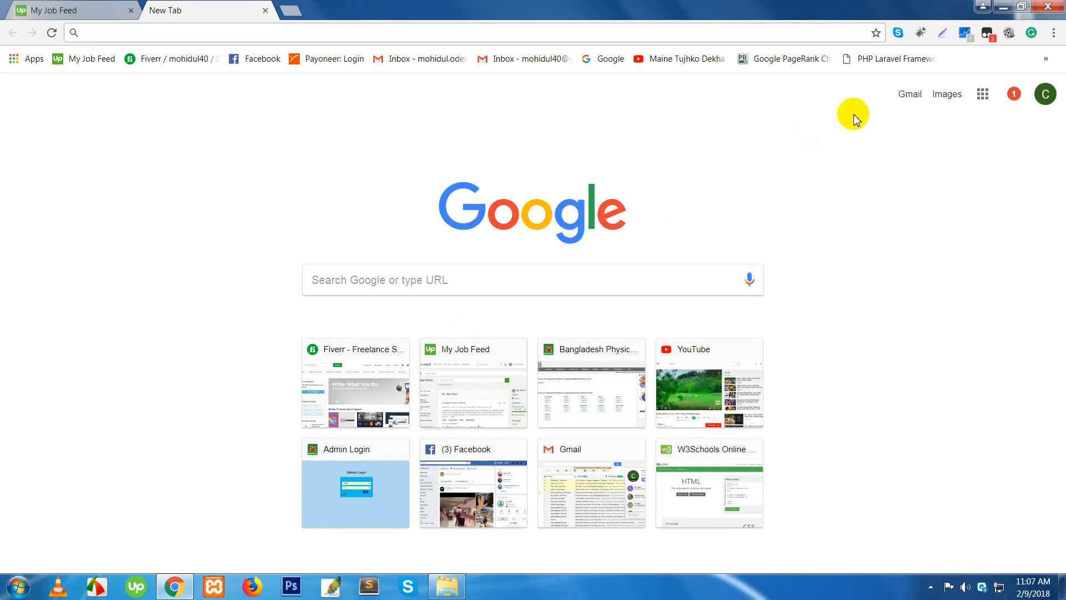
left_click(999, 8)
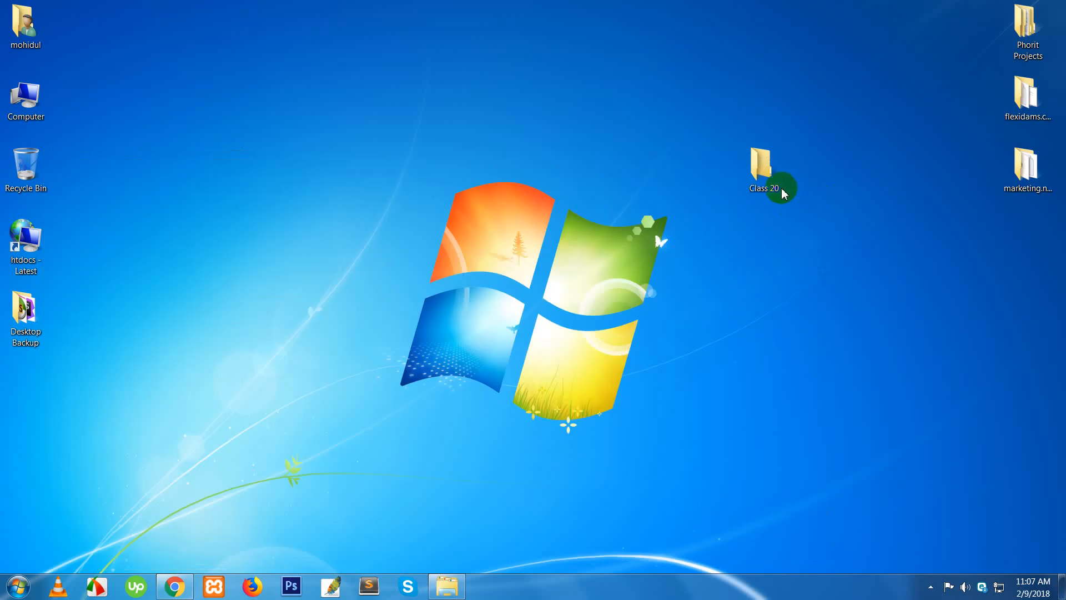
double_click(765, 180)
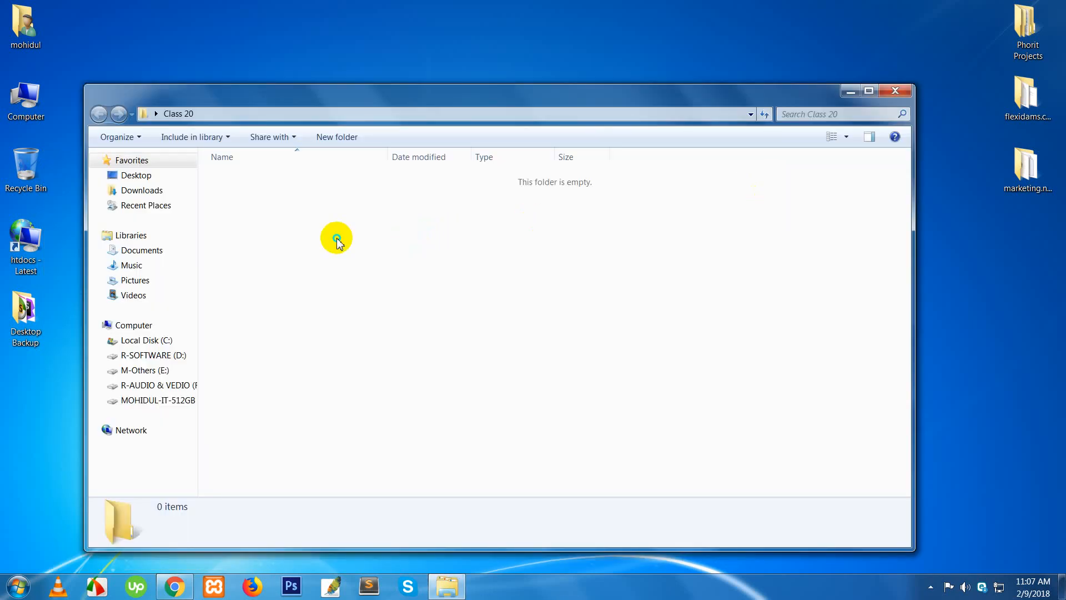
- Create a text document named WordPress.txt in Class 20 and open it in Notepad
right_click(336, 238)
mouse_move(489, 386)
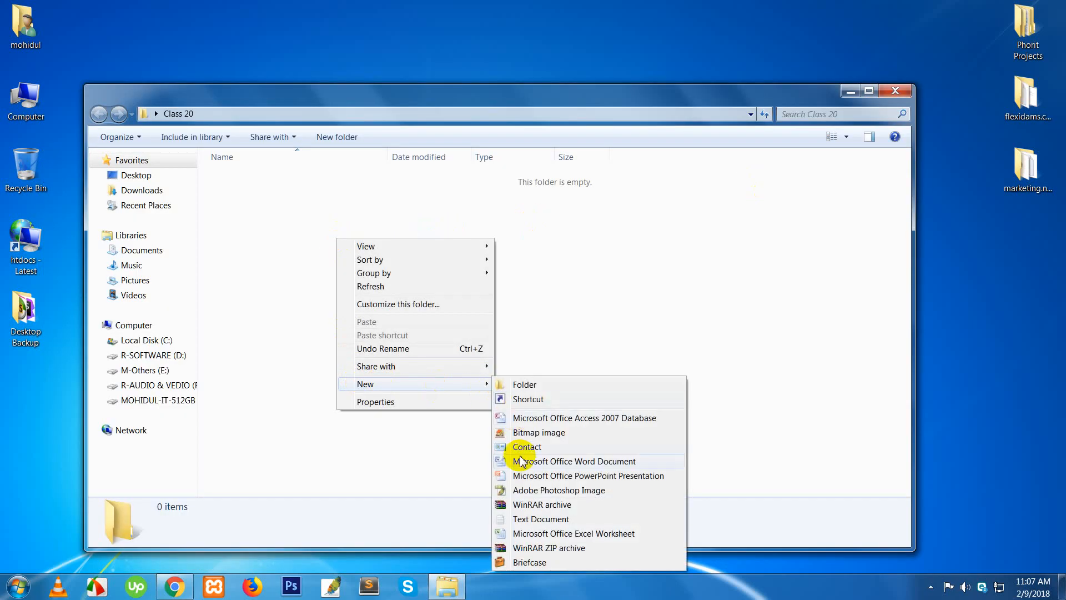
left_click(526, 519)
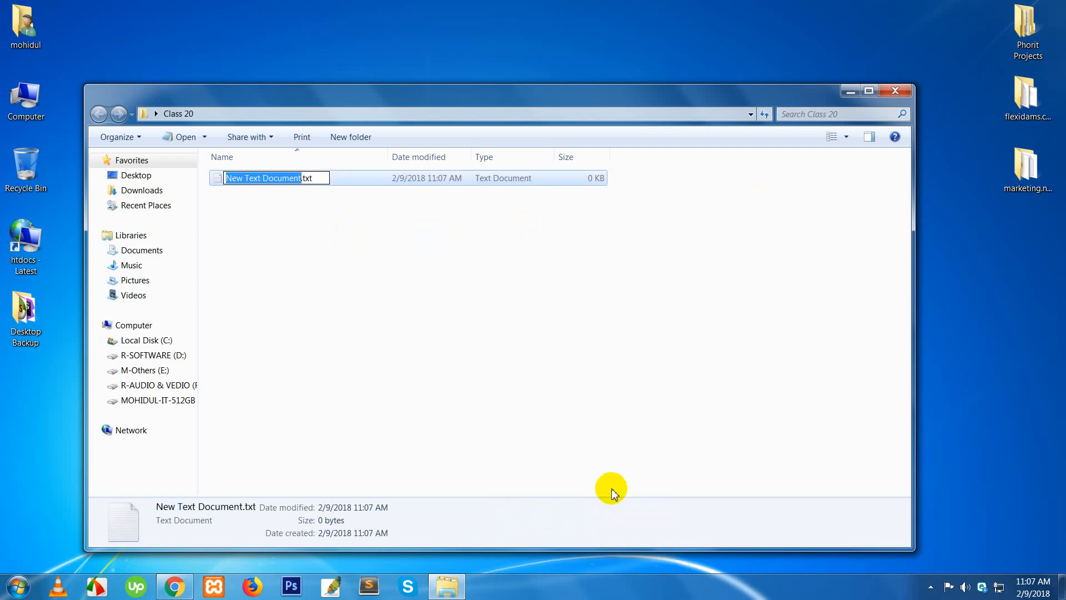
type("w")
key("BackSpace")
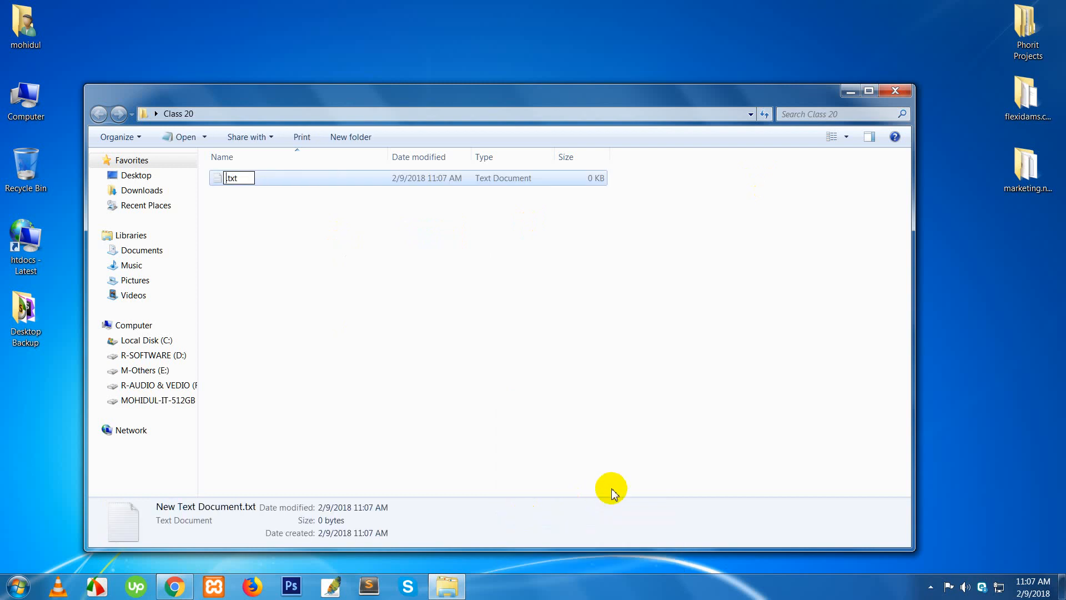
type("WordPress")
key("Return")
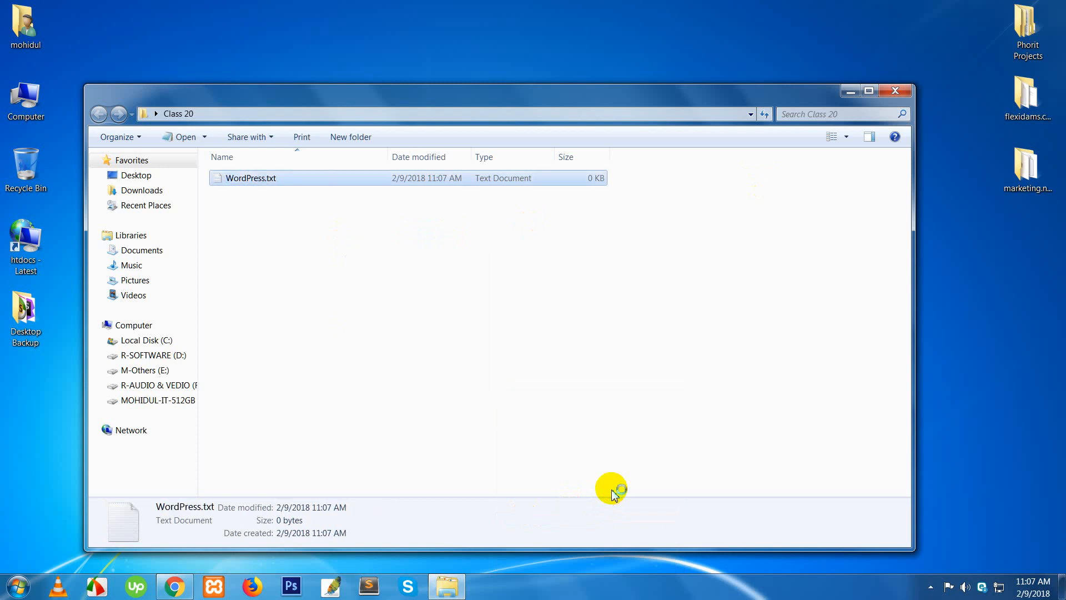
key("Return")
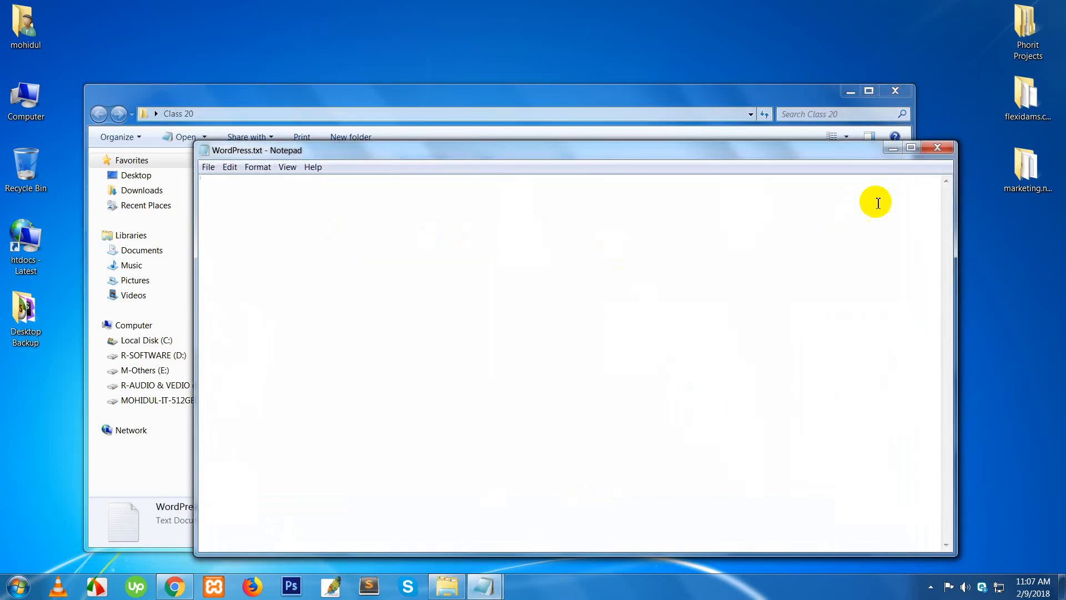
- Close the duplicate Notepad window and type '1. Basic WordPress' as the first item
left_click_drag(775, 154, 797, 202)
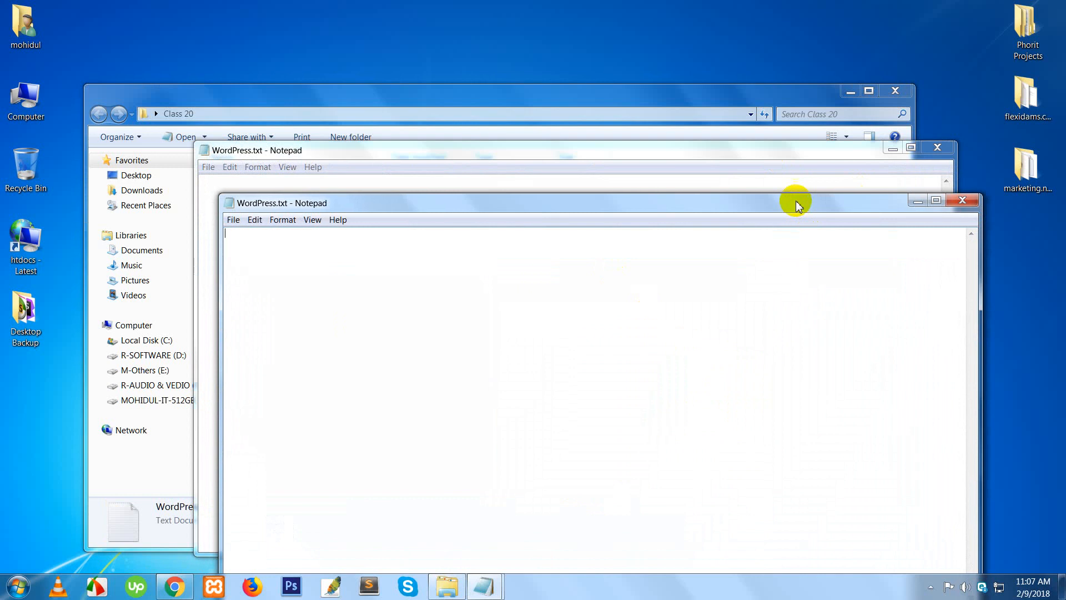
left_click(962, 201)
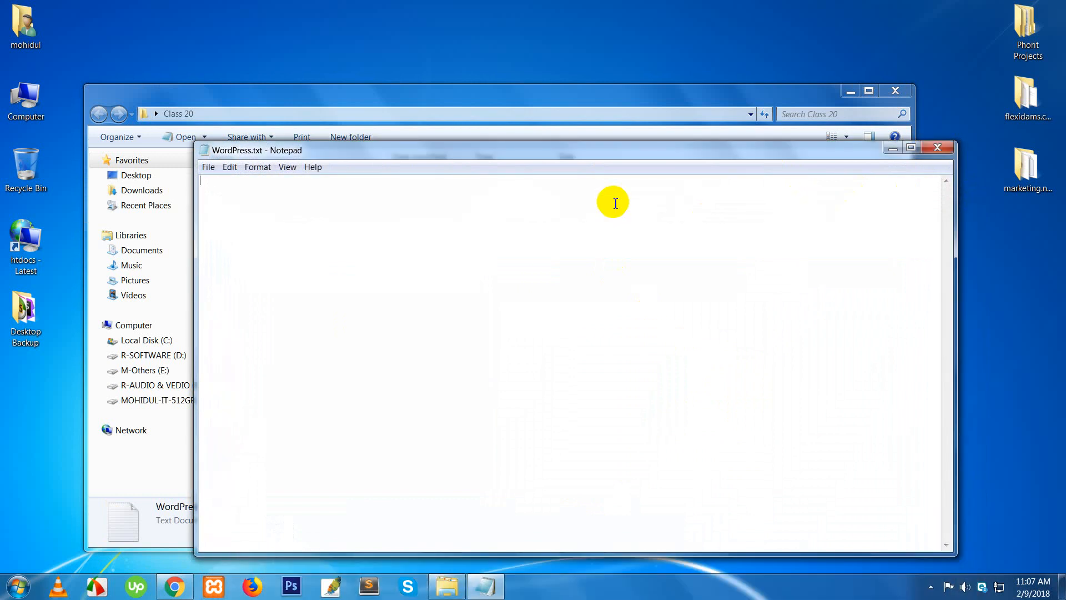
type("Ba")
type("sick")
key("BackSpace")
key("BackSpace")
type("WordPress")
key("Home")
type("1.")
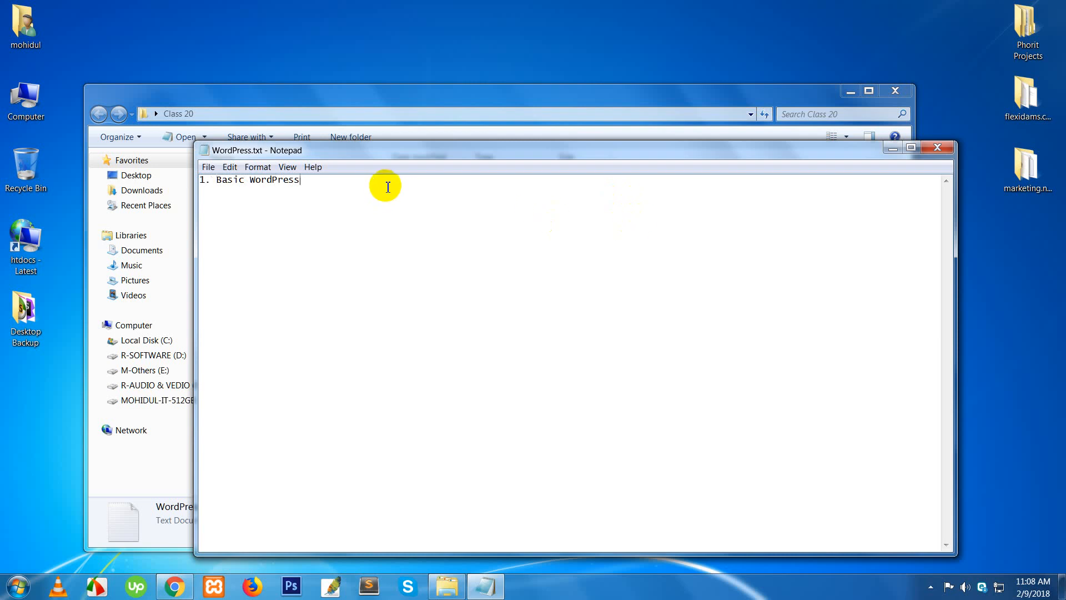
key("End")
key("Return")
- Add items 2–4: WordPress Free Theme Customization, WordPress Theme Development, WordPress Premium Theme Dev
type("2.")
type(" Word")
type("Press")
type("T")
type("Fr")
type("ee")
type(" Theme")
type(" C")
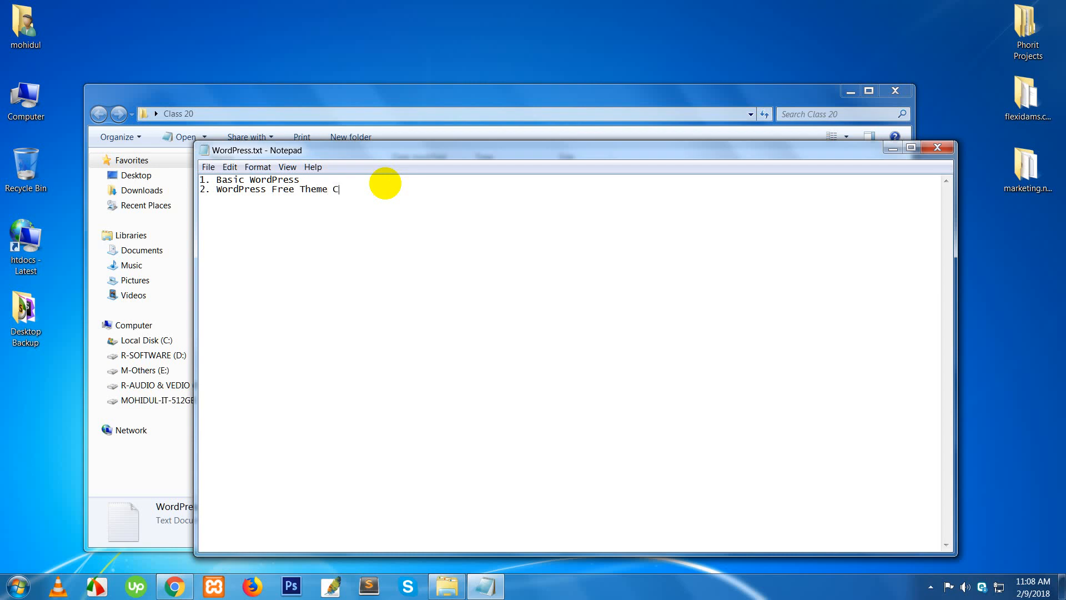
type("ustomization")
key("Return")
type("3. WordPress ")
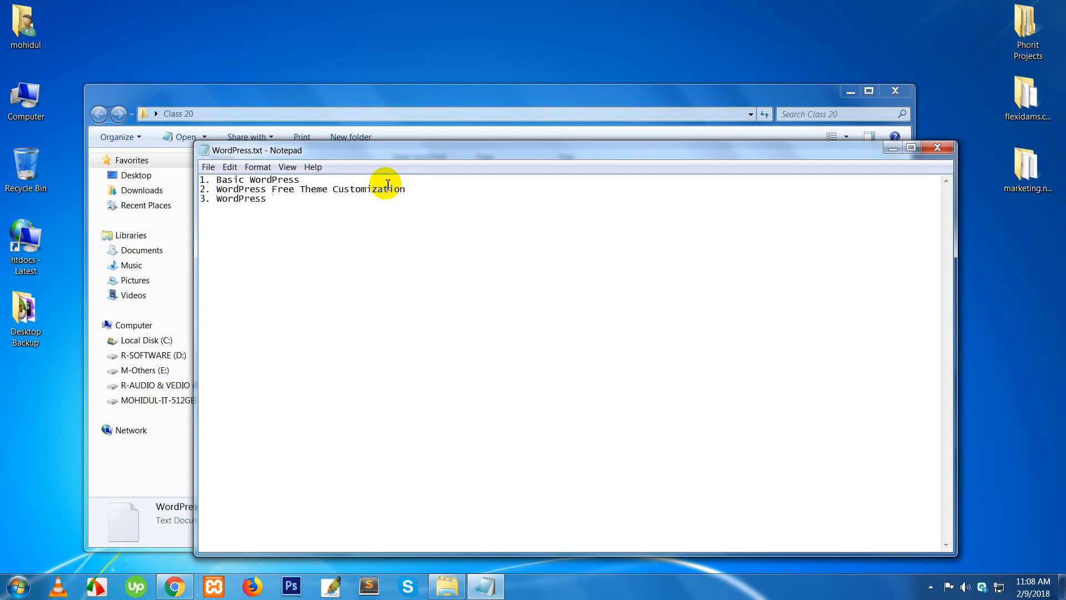
type("Theme Development")
key("Return")
type("4. Wor")
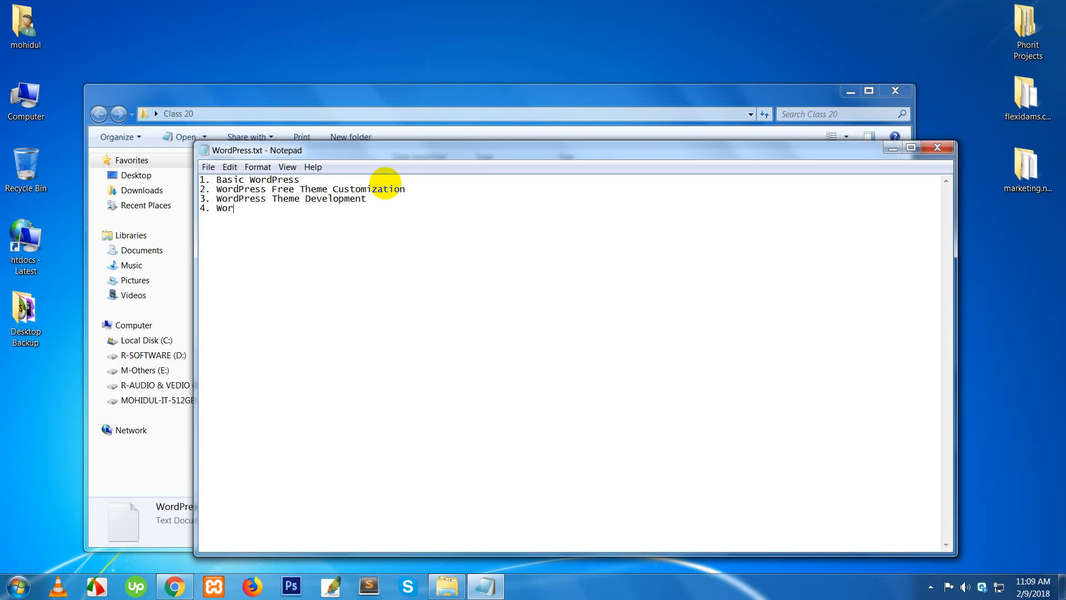
type("dPress Premium Theme De")
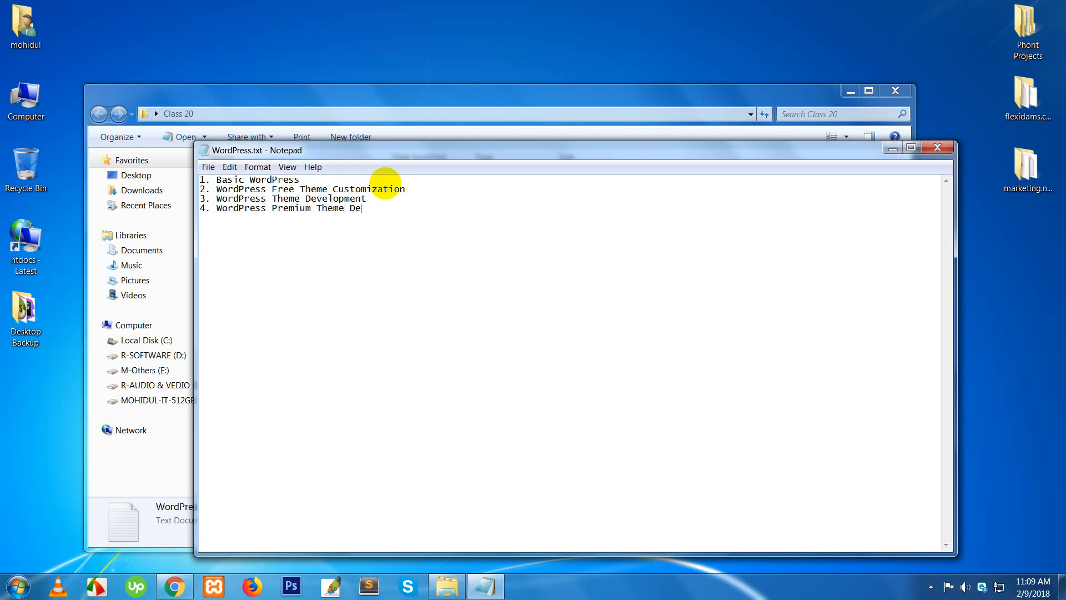
type("v")
key("Return")
- Number line 5 with '5.' and select words across list items 3 and 4
type("5.")
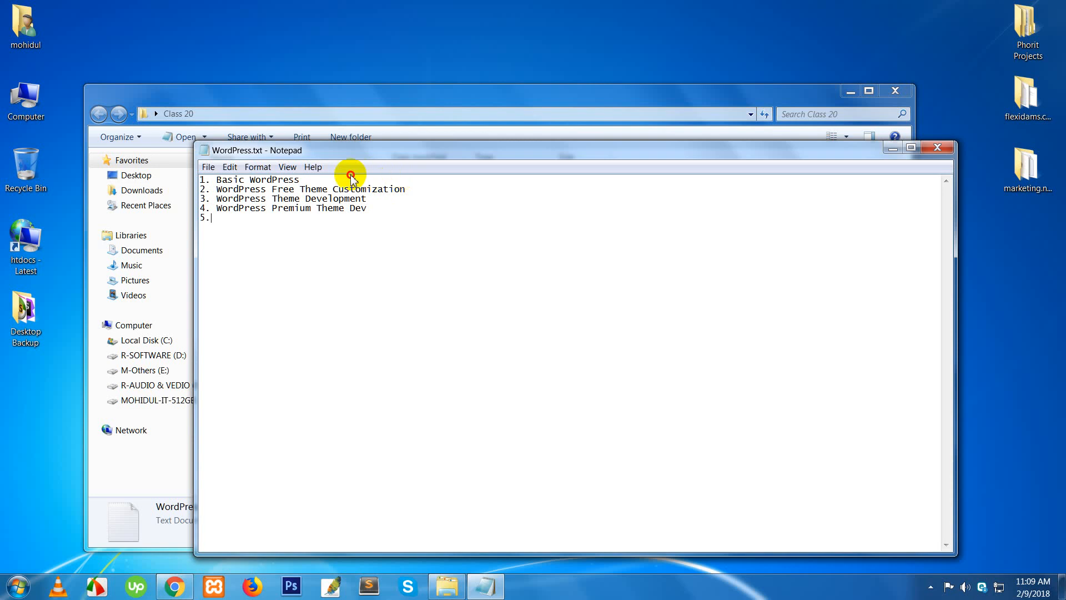
left_click(350, 178)
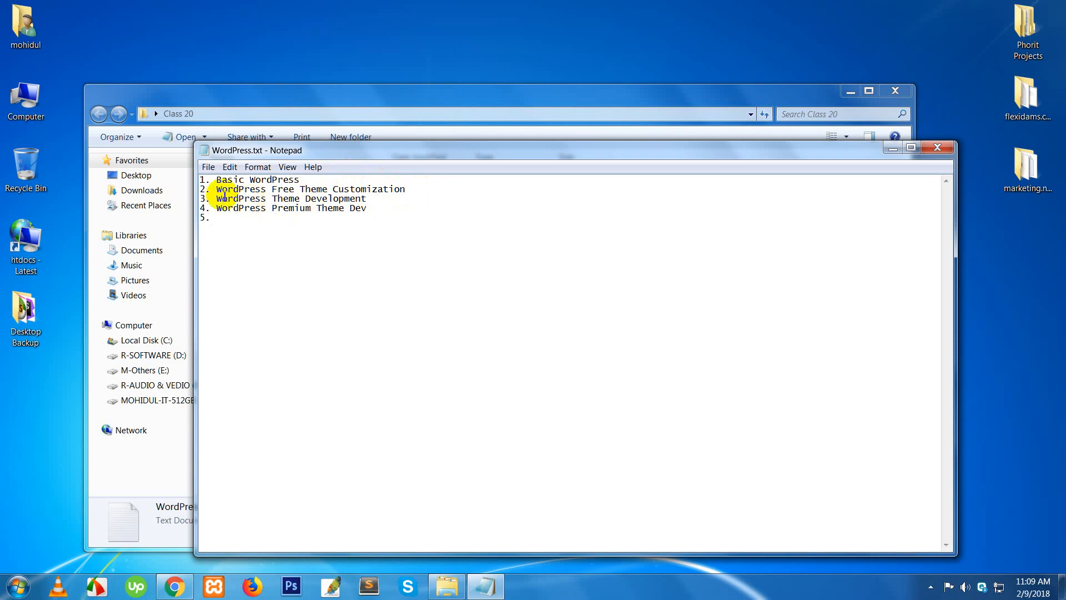
left_click_drag(217, 199, 293, 204)
double_click(290, 201)
double_click(333, 200)
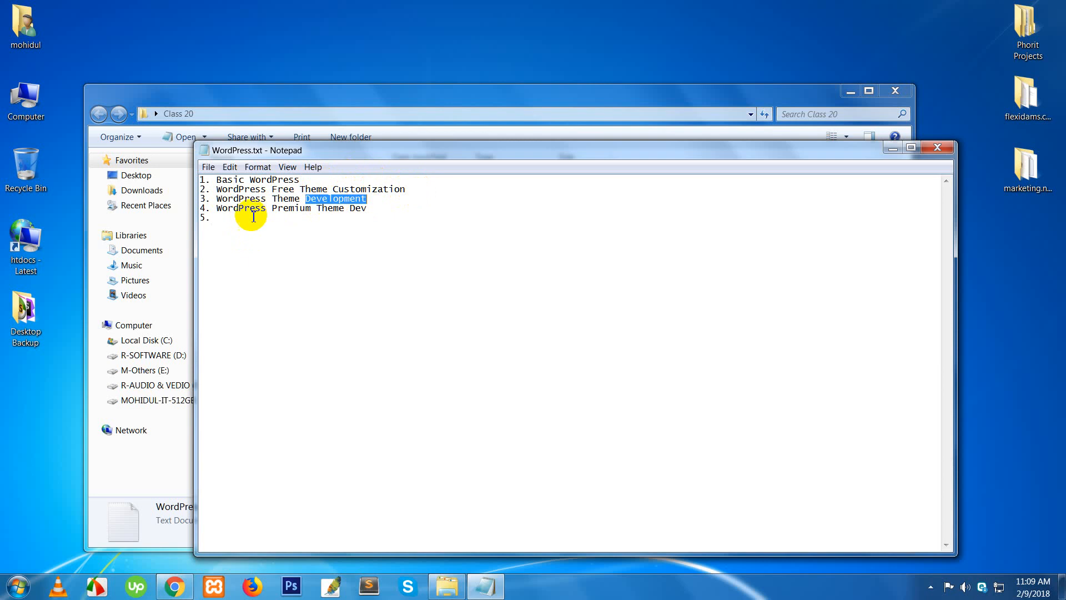
left_click(241, 217)
double_click(289, 208)
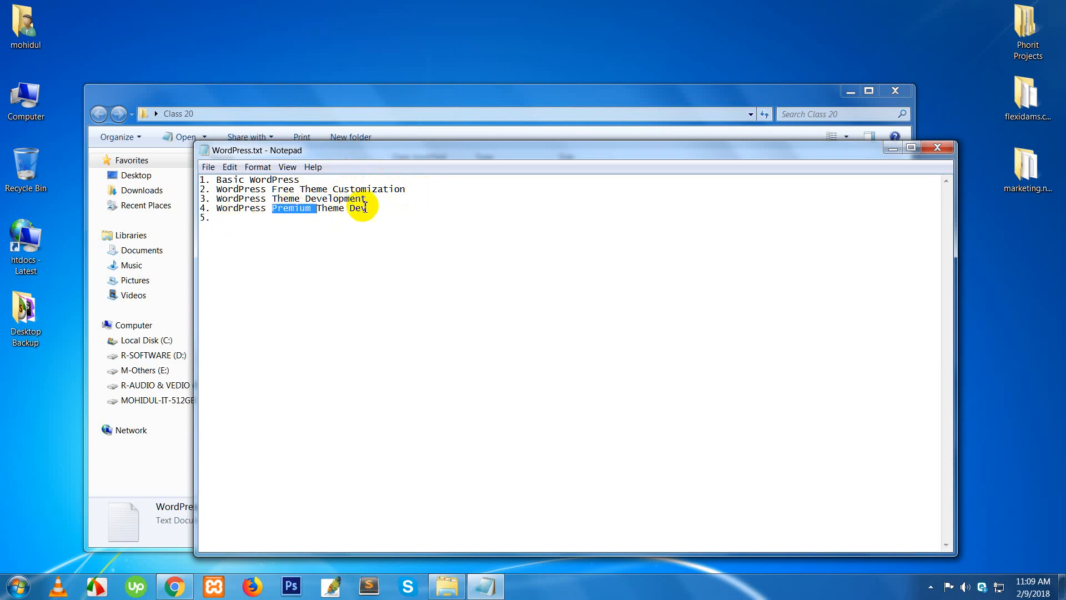
left_click_drag(379, 208, 199, 180)
double_click(266, 210)
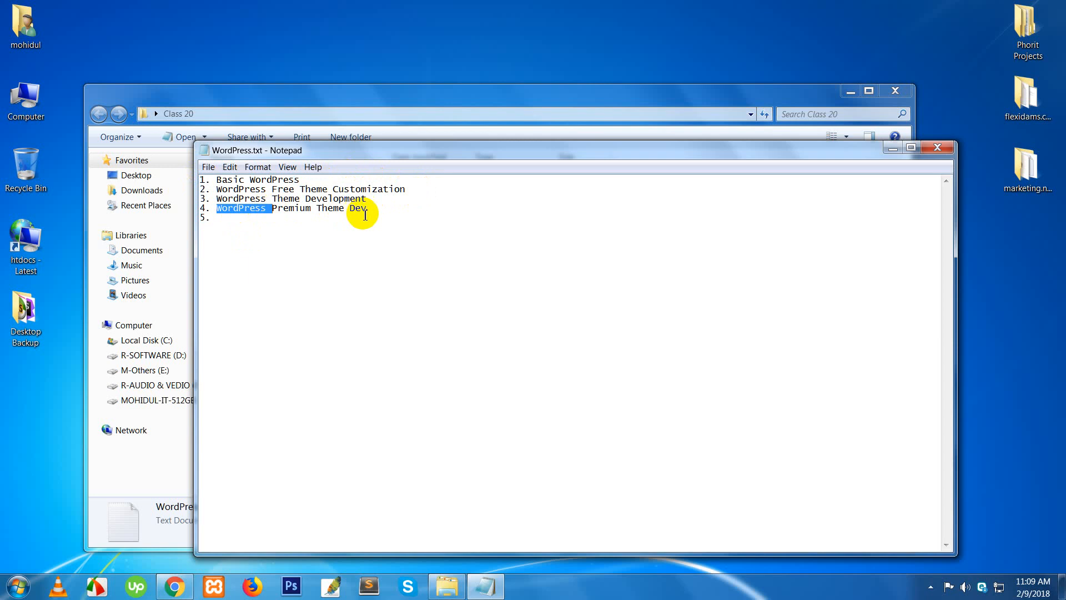
left_click(374, 210)
left_click(271, 221)
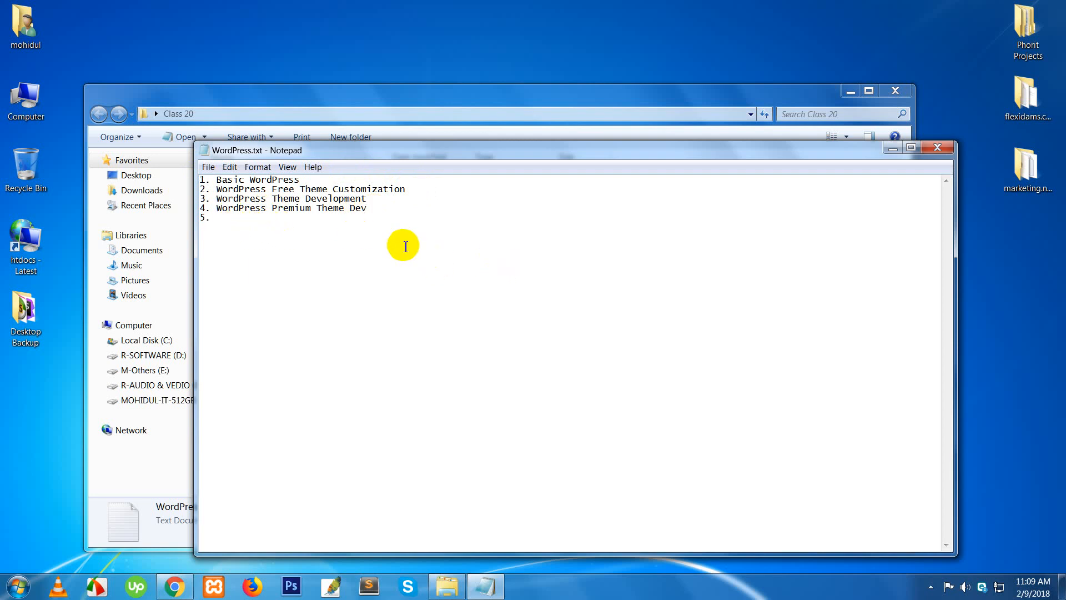
double_click(284, 214)
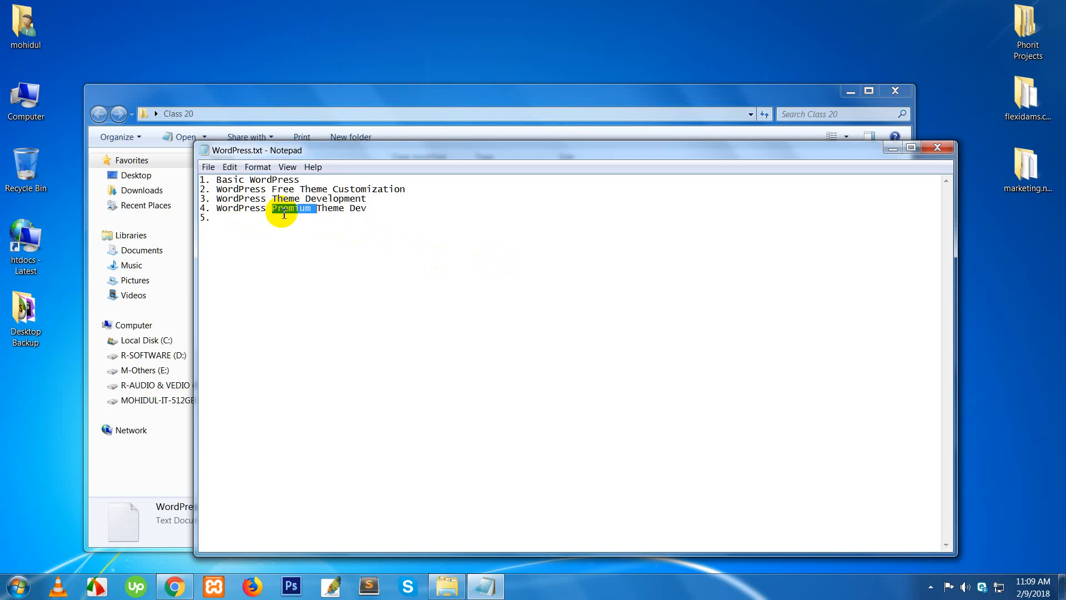
double_click(334, 211)
left_click(355, 212)
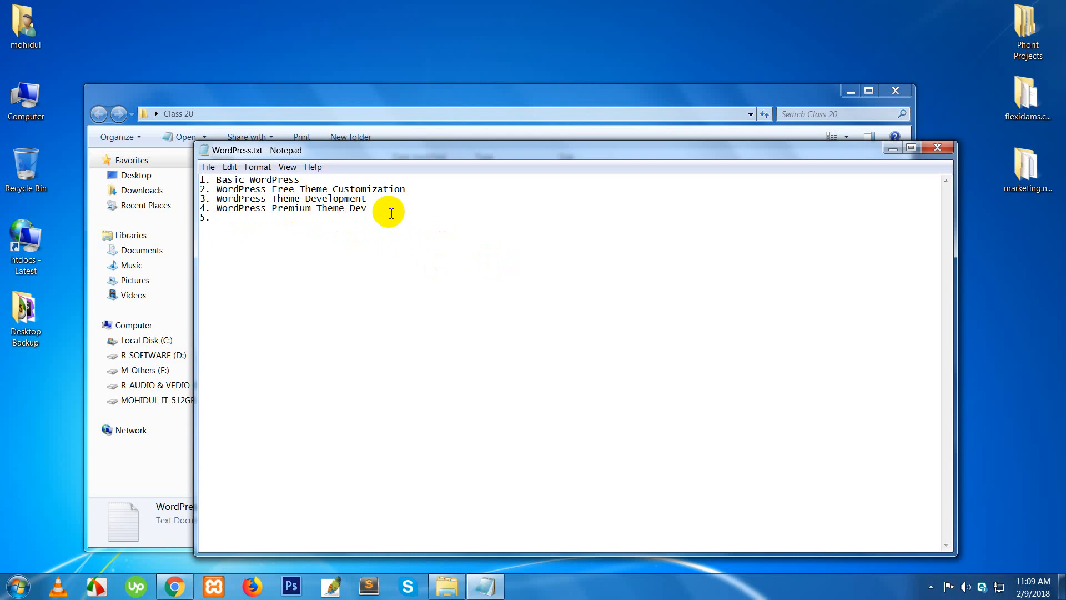
- Replace 'Dev' at the end of item 4 with 'Customization'
left_click_drag(368, 210, 349, 209)
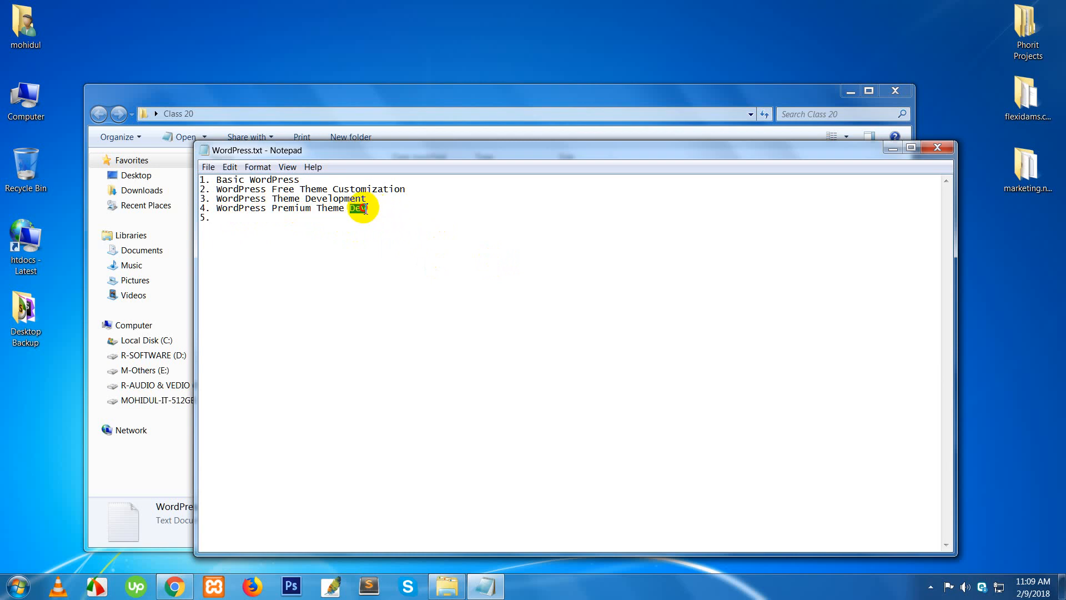
type("Cust")
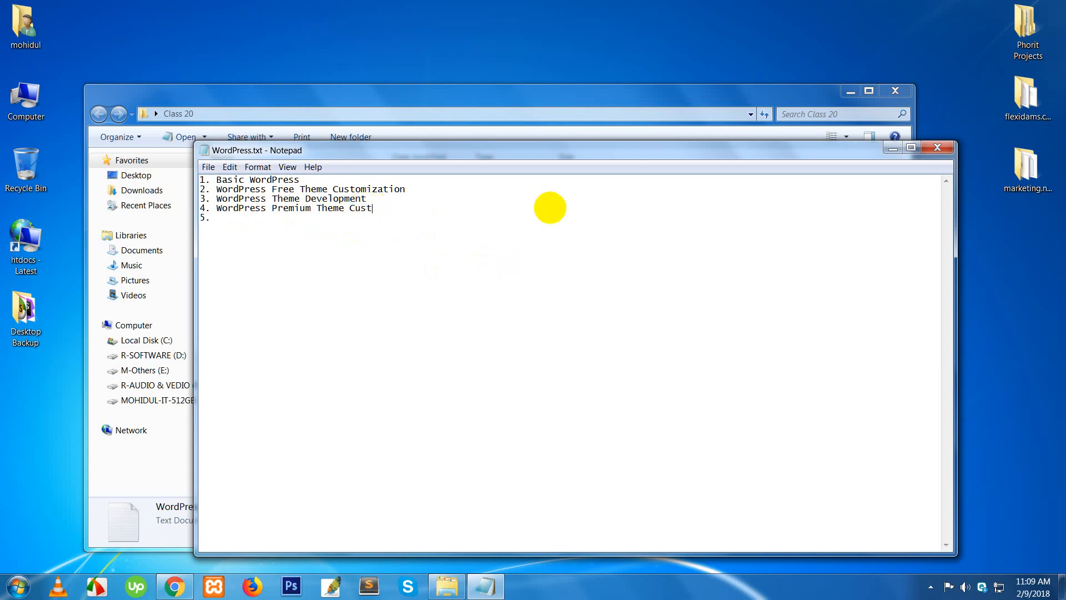
type("omization")
key("Return")
left_click(438, 221)
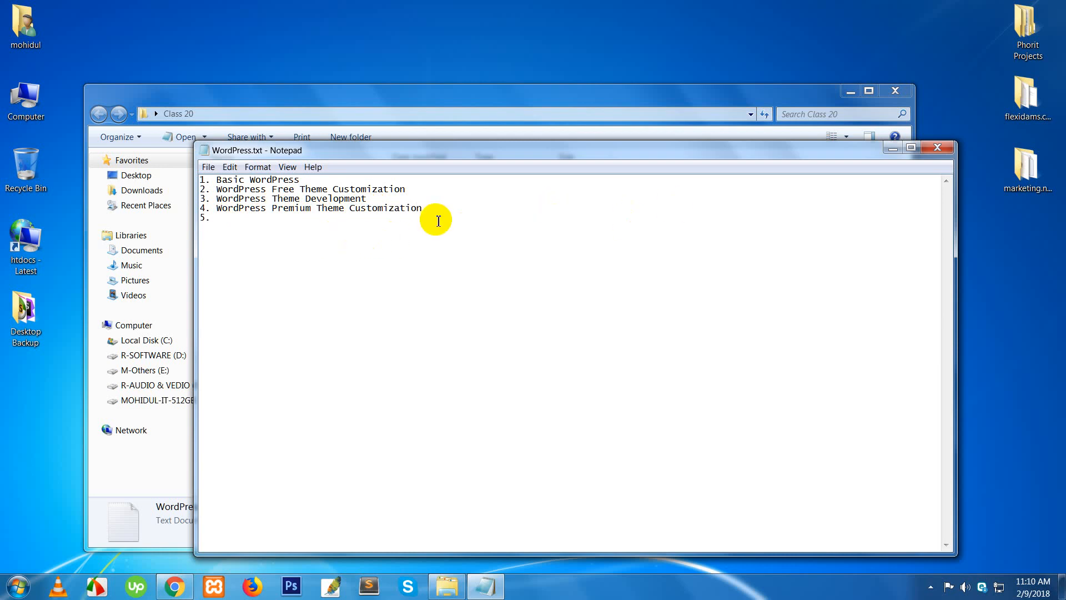
- Add 'Plugins Customization()' as item 5 and '6. WooCommerce' as item 6
type("Plugins Customization")
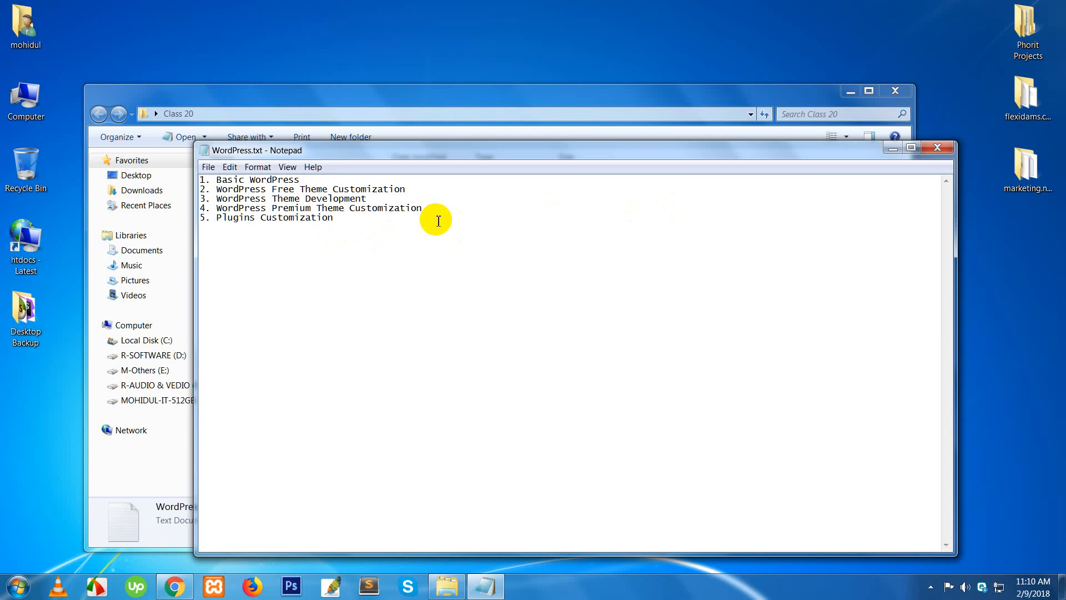
type("6.")
type("  Wo")
type("o")
type("Commerc")
type("e")
type("()")
key("BackSpace")
type(")")
left_click(290, 228)
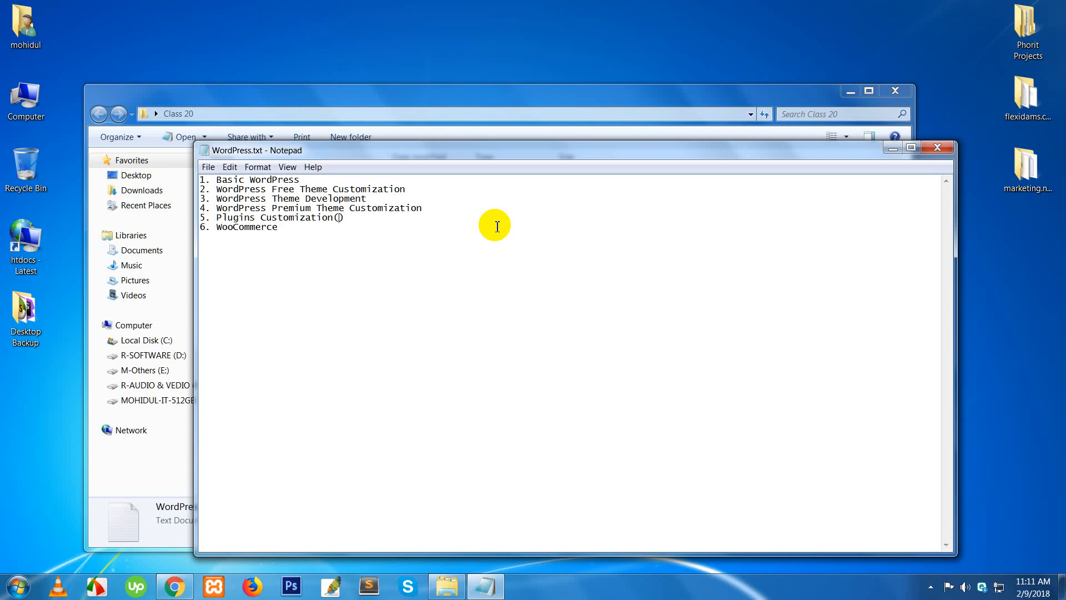
- Delete the '()' after Plugins Customization on item 5 and close Notepad
left_click(338, 218)
double_click(249, 228)
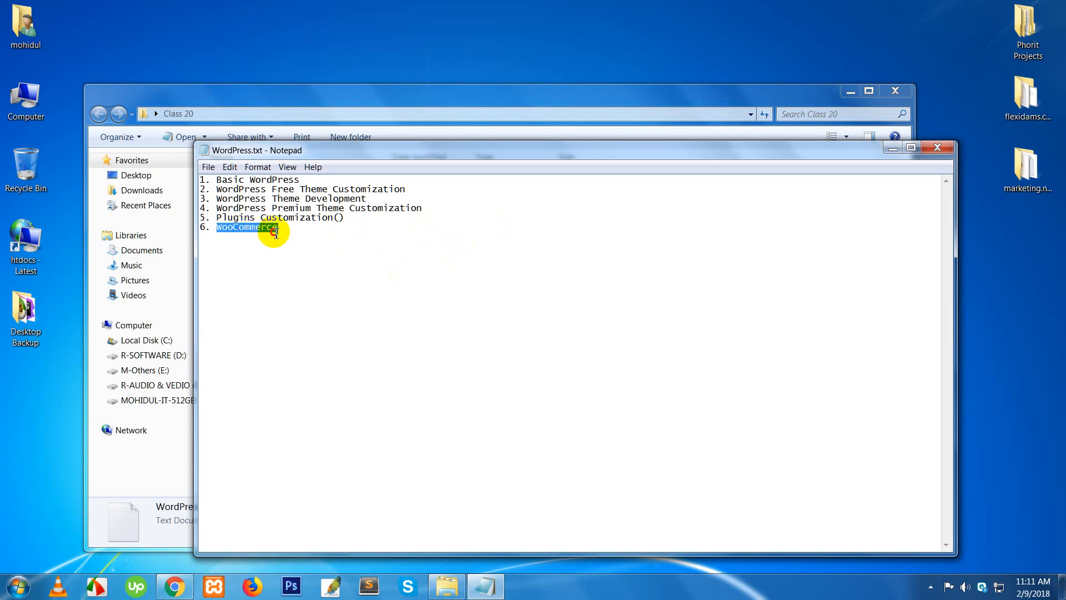
left_click(277, 232)
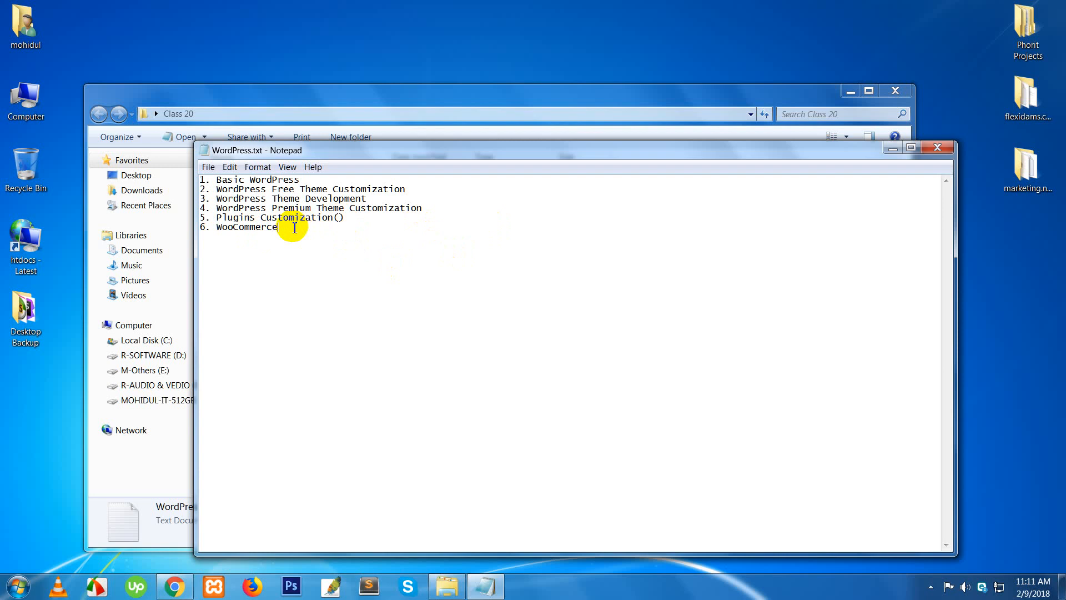
double_click(268, 228)
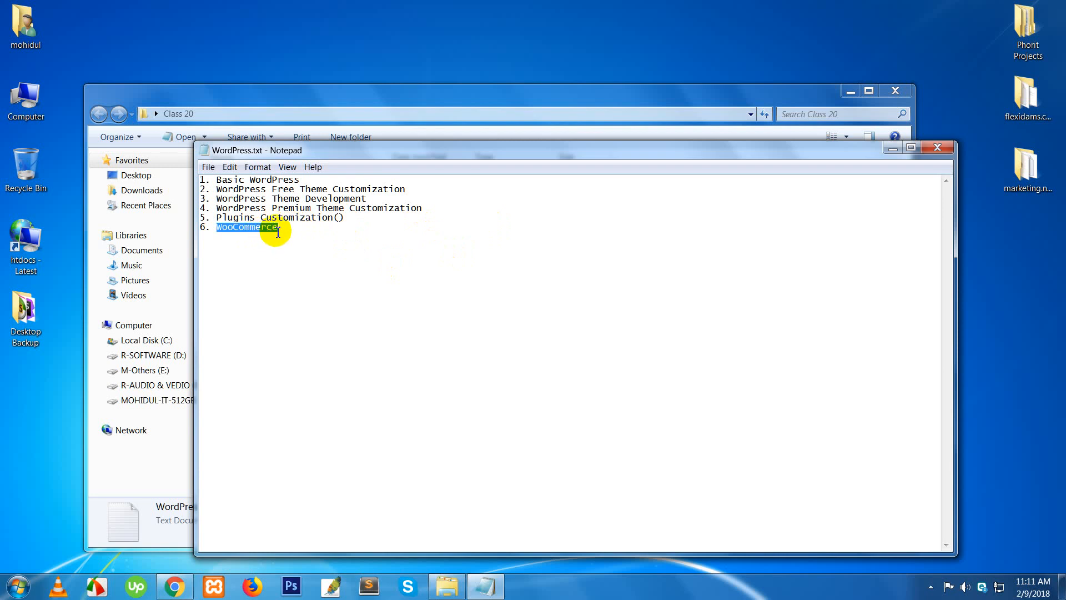
left_click(278, 231)
double_click(309, 218)
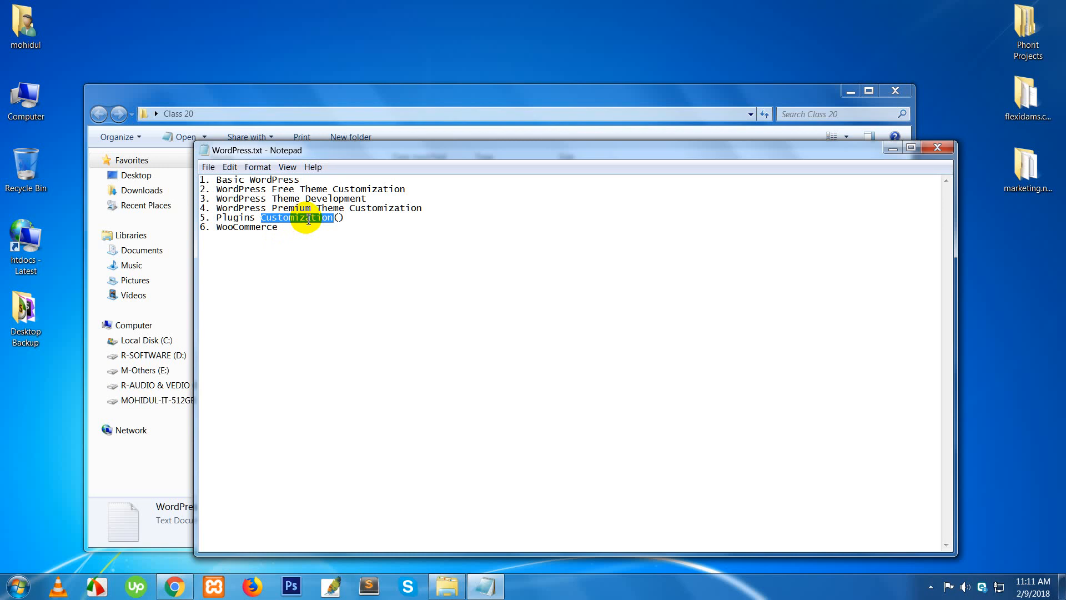
left_click(335, 218)
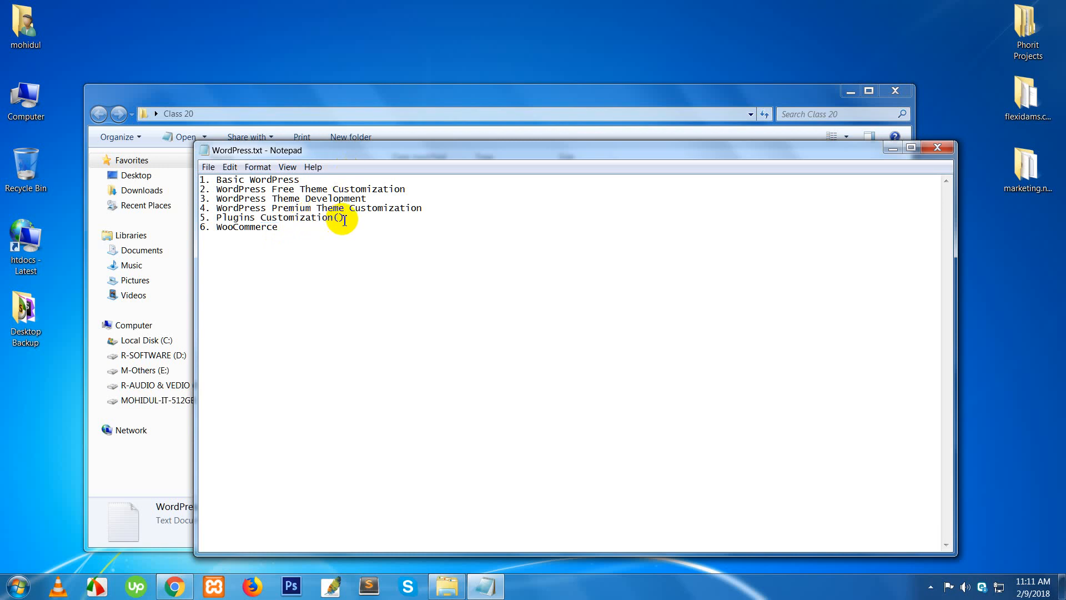
key("BackSpace")
key("BackSpace")
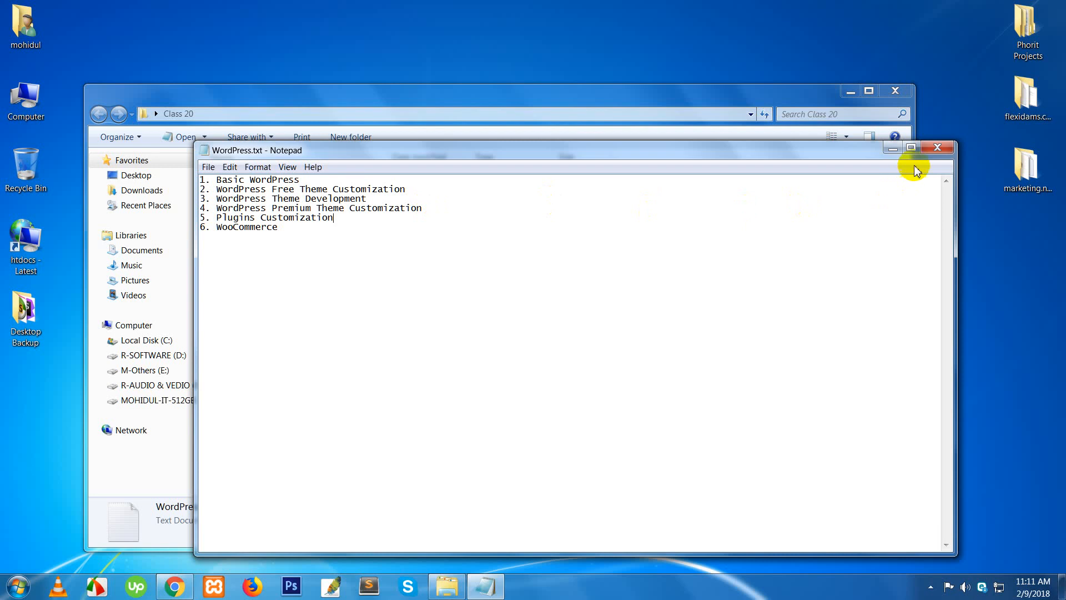
left_click(936, 153)
- Reopen WordPress.txt and add the line 'CMS = Content Management System (Software' below the list
left_click(709, 259)
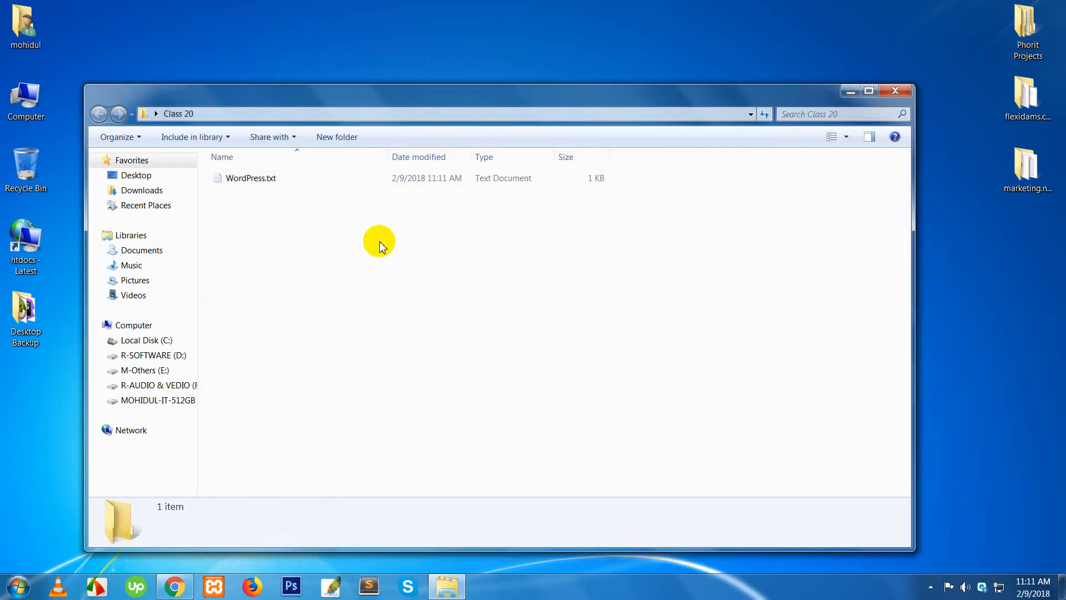
double_click(252, 179)
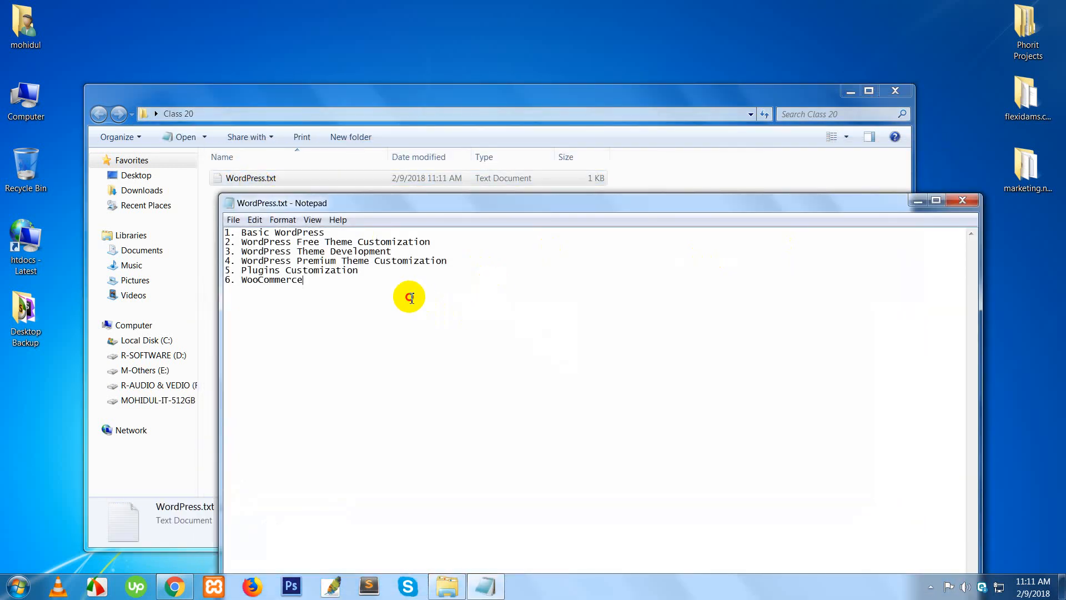
key("Return")
key("Return")
type("CMS = c")
key("BackSpace")
type("Content Manage")
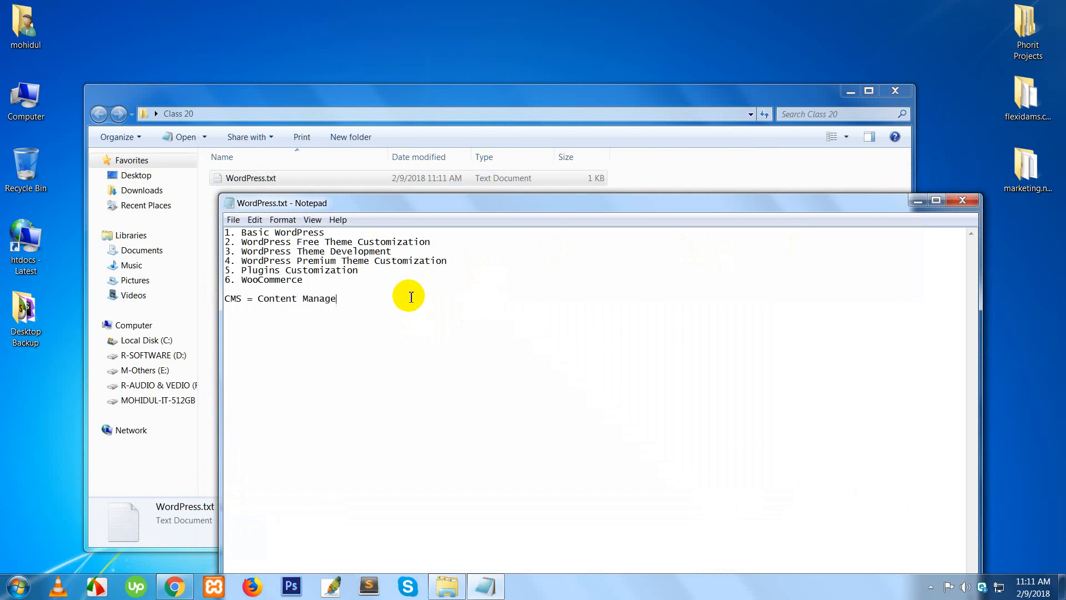
type("ment S")
type("ystem")
type("(C")
type("f)")
type("ot")
key("BackSpace")
key("BackSpace")
key("BackSpace")
key("BackSpace")
type("Software")
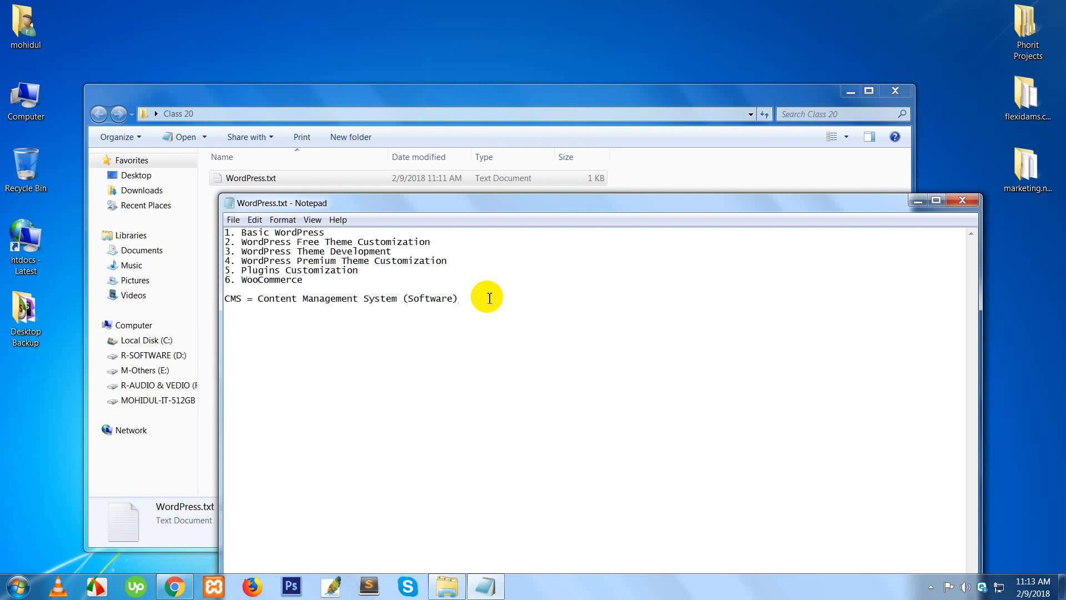
- Save WordPress.txt with Ctrl+S
key("ctrl+s")
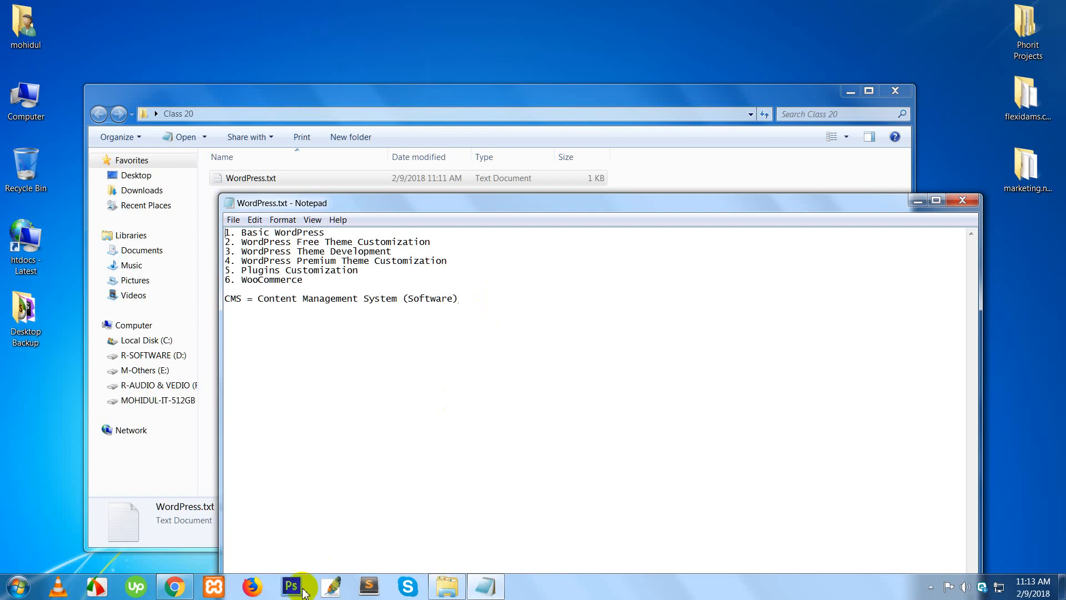
- Load the wordpress.org home page in Chrome from the address-bar suggestion
left_click(182, 593)
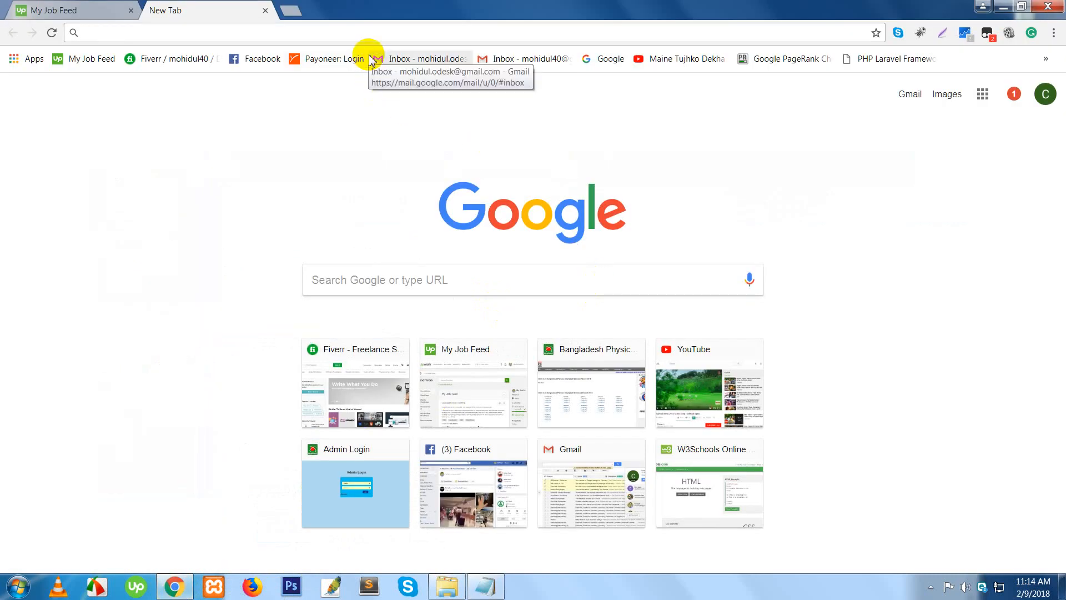
type("word")
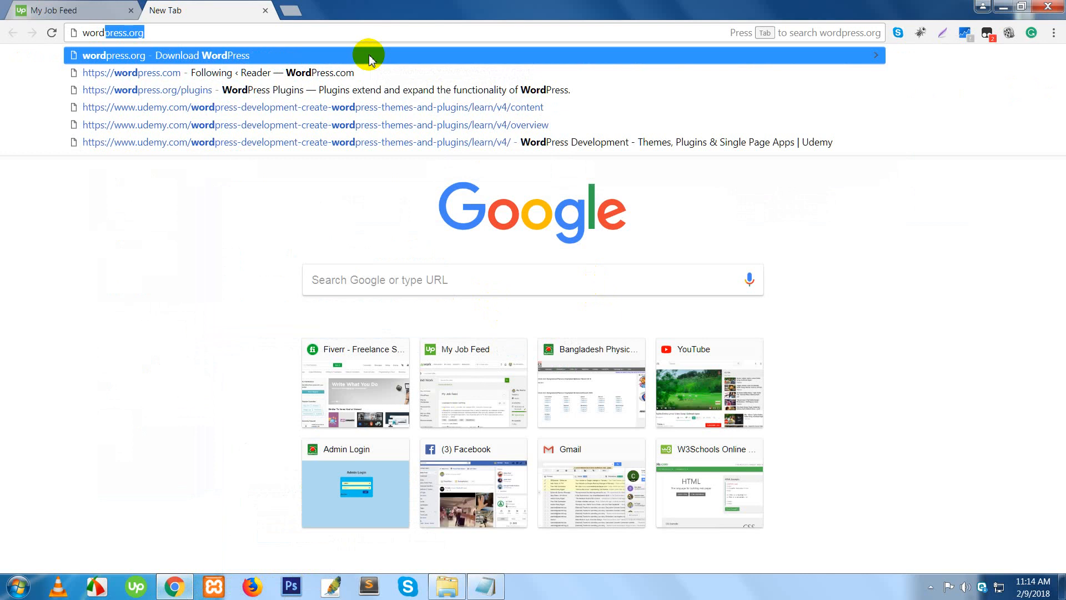
key("End")
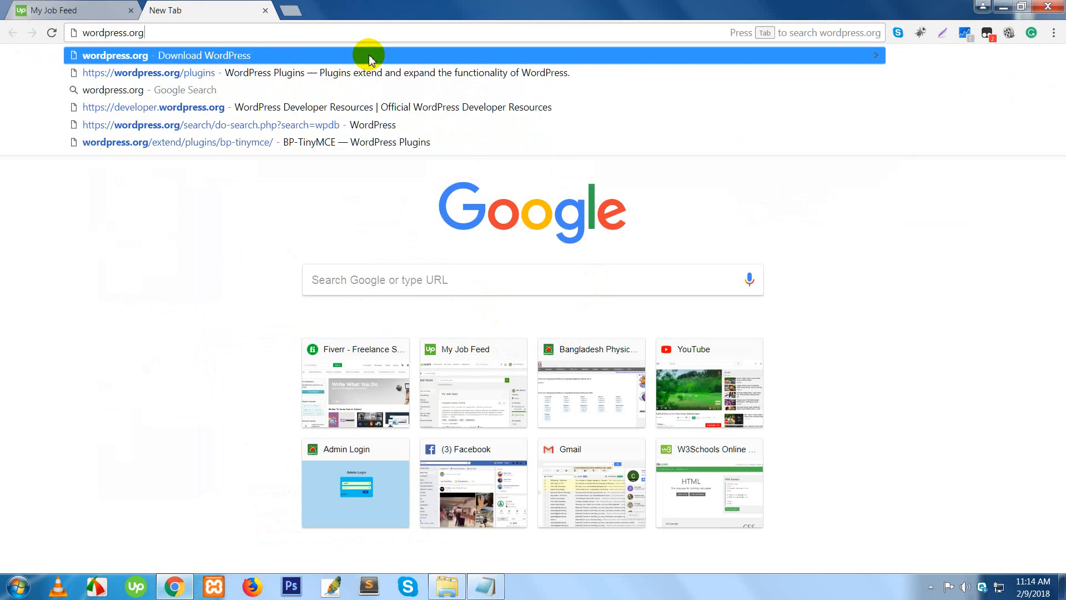
key("Return")
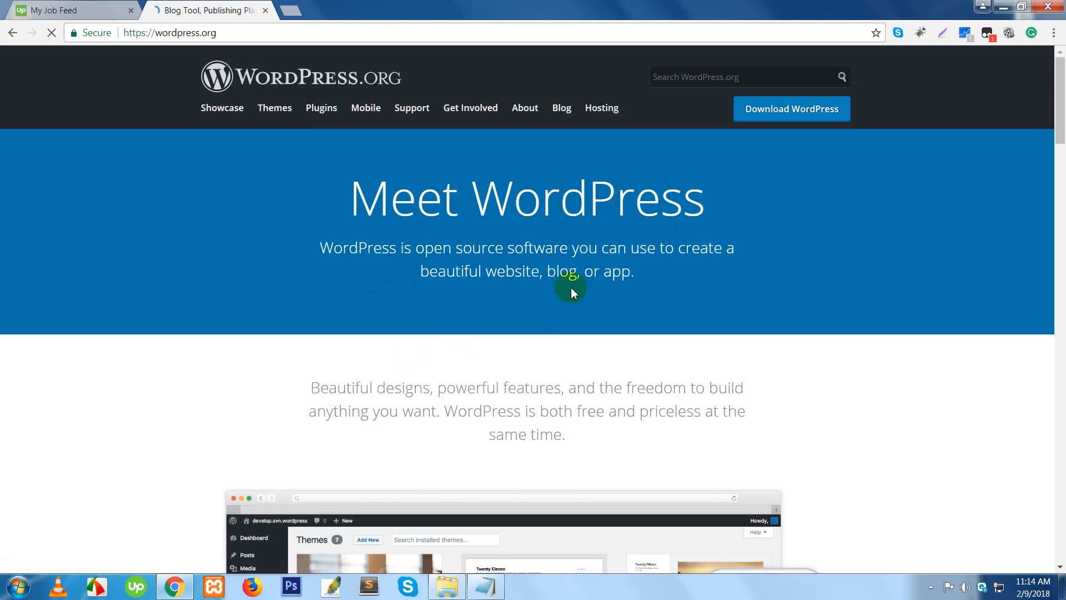
- Load wordpress.com in a new browser tab
left_click(291, 10)
type("wordpress.org")
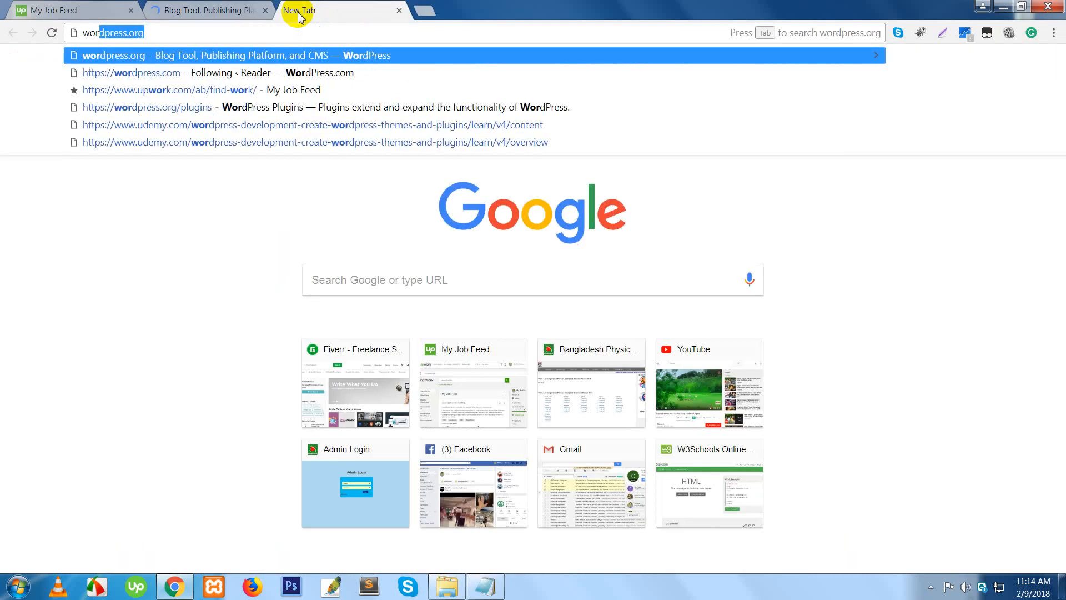
key("BackSpace")
key("BackSpace")
key("BackSpace")
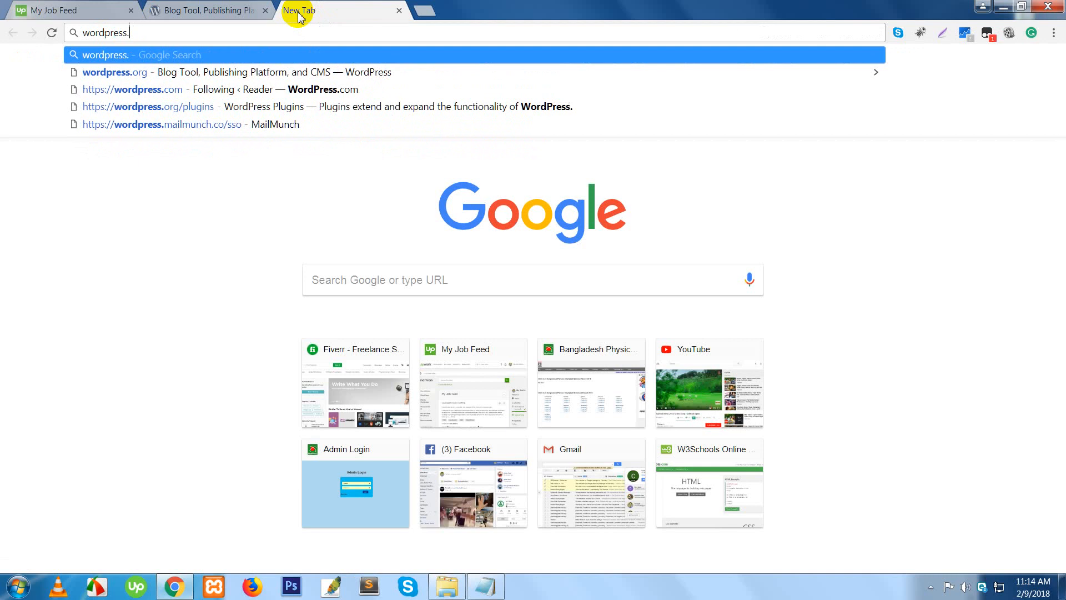
type("com")
key("Return")
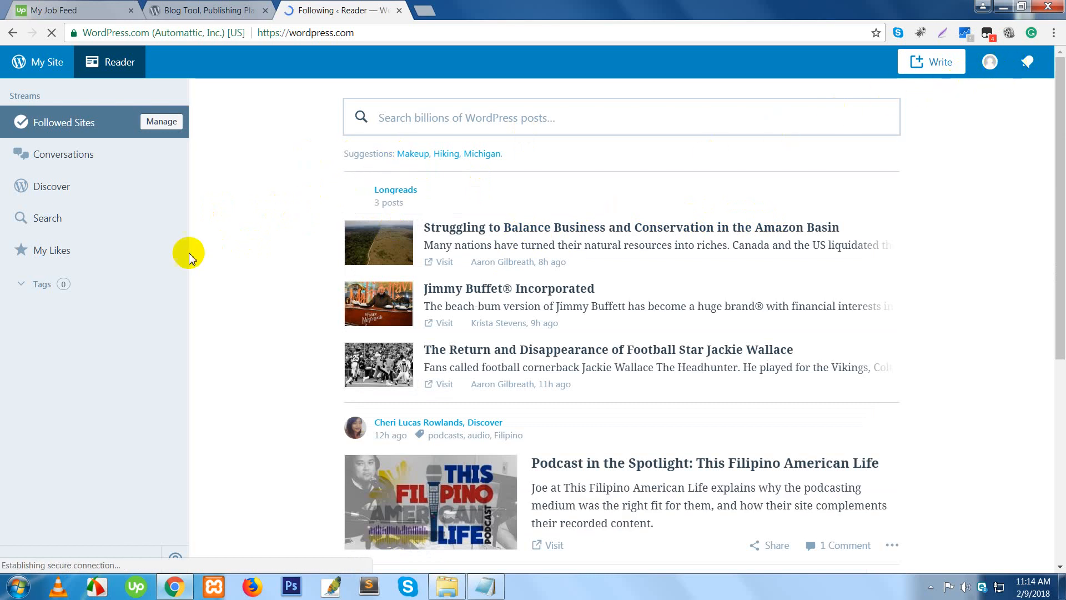
- Bring up the signed-in account's My Profile page on WordPress.com
scroll(443, 335, "down", 10)
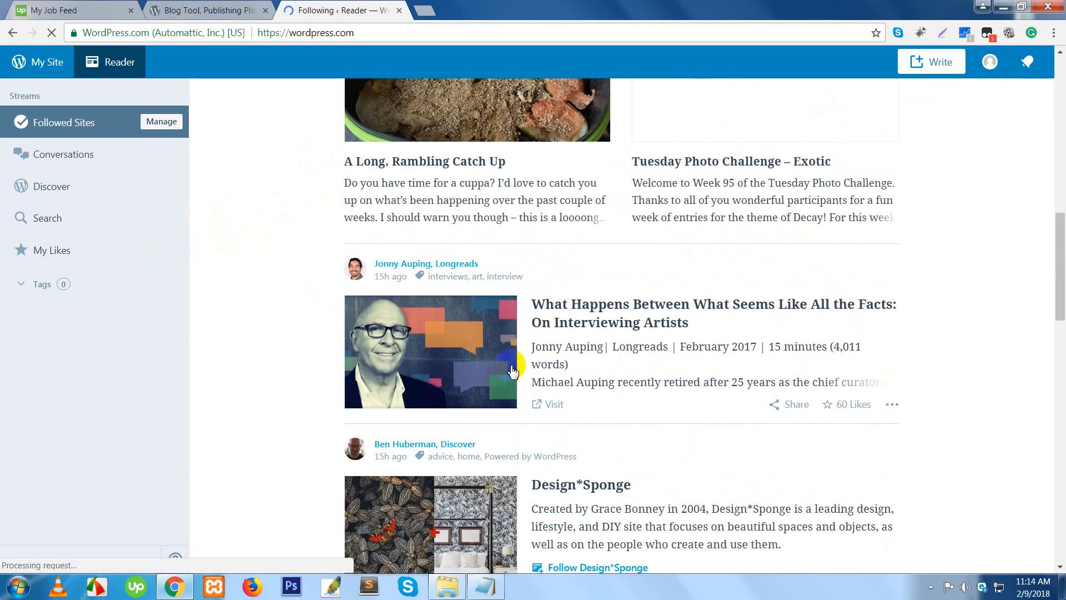
scroll(507, 366, "up", 10)
scroll(510, 356, "up", 3)
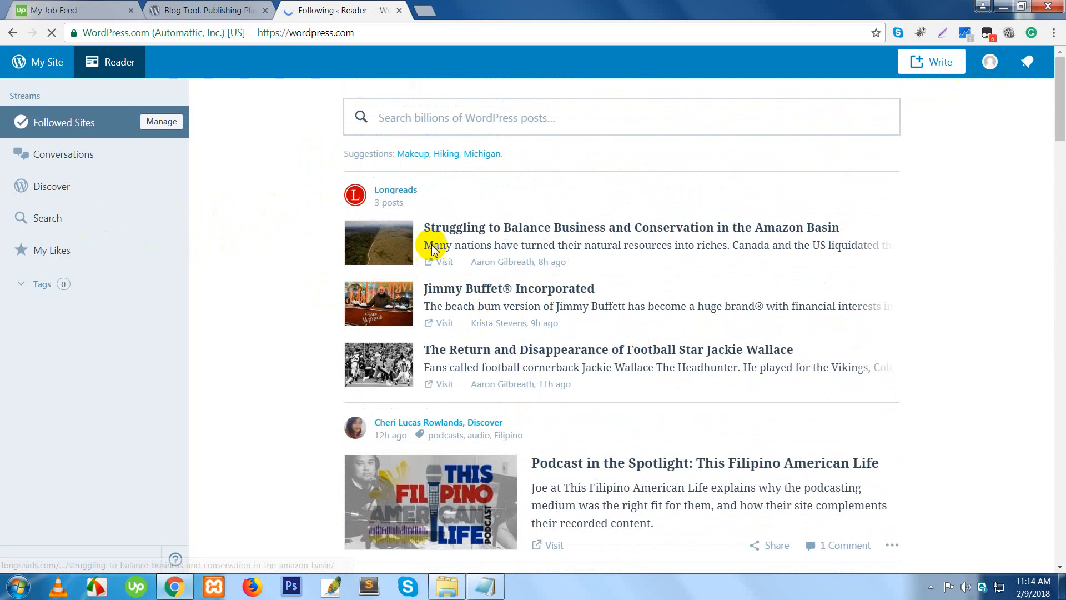
double_click(337, 34)
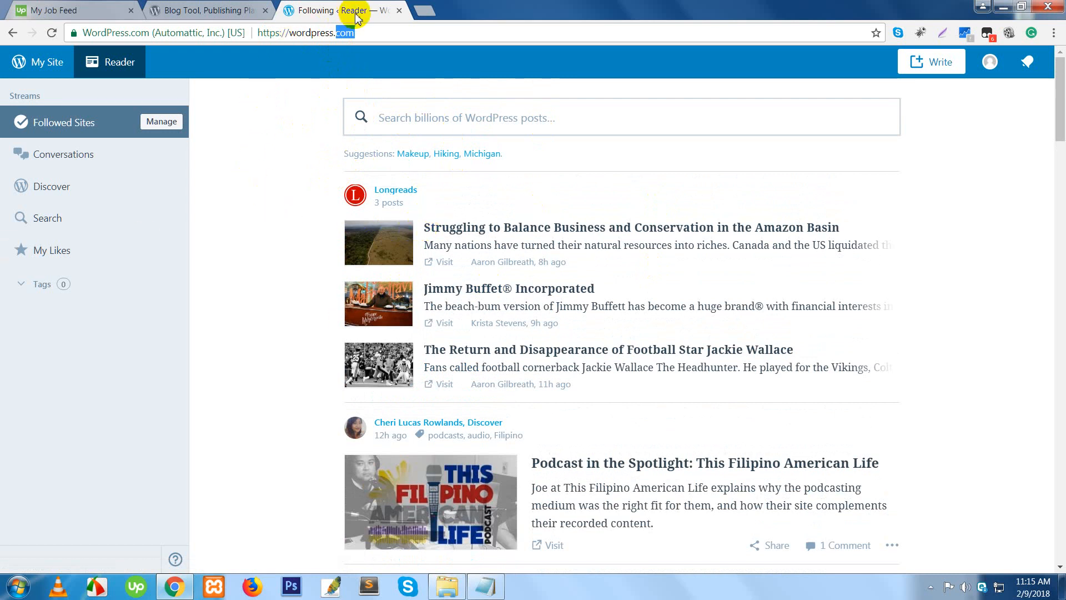
left_click(1022, 63)
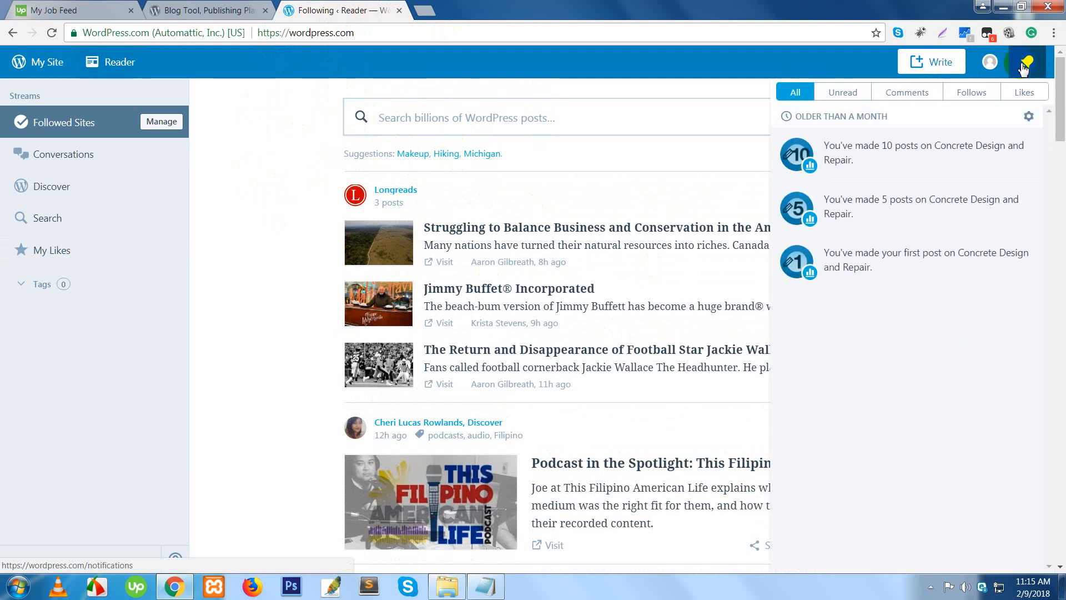
left_click(990, 63)
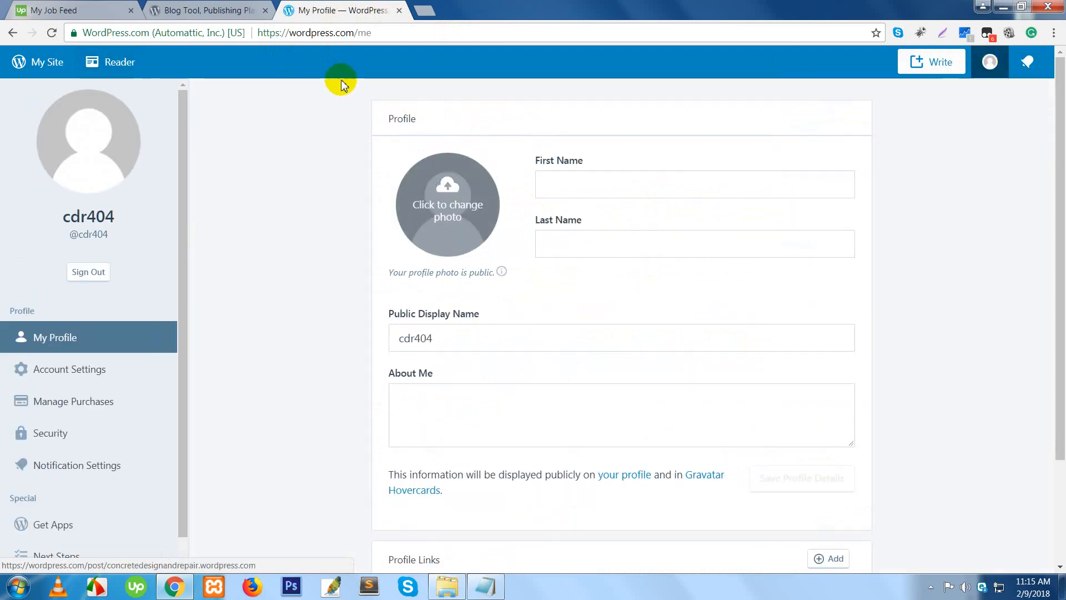
left_click(399, 10)
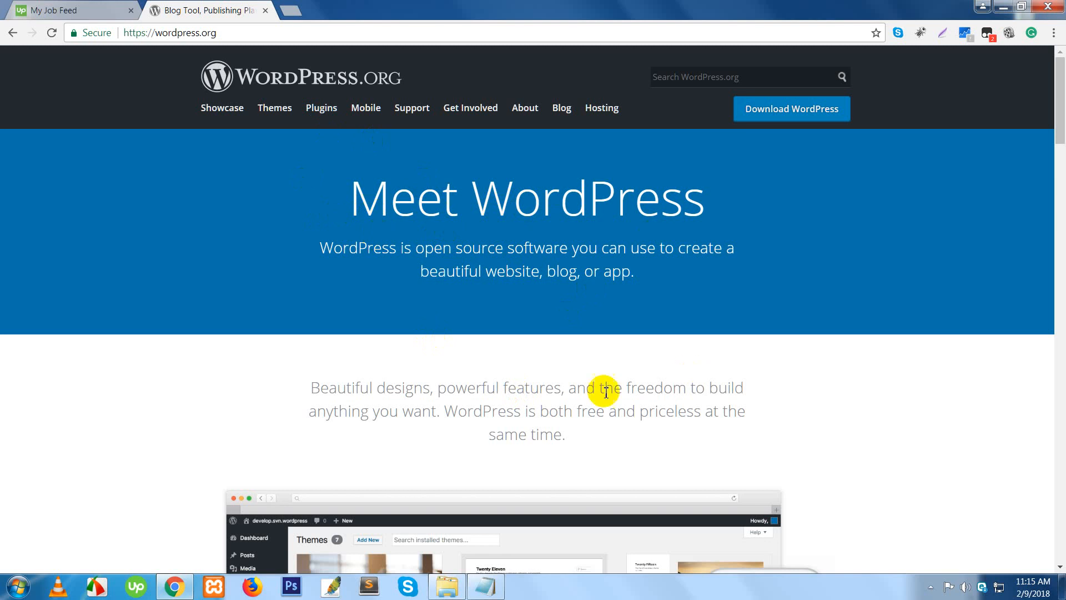
scroll(572, 366, "down", 7)
scroll(572, 367, "down", 5)
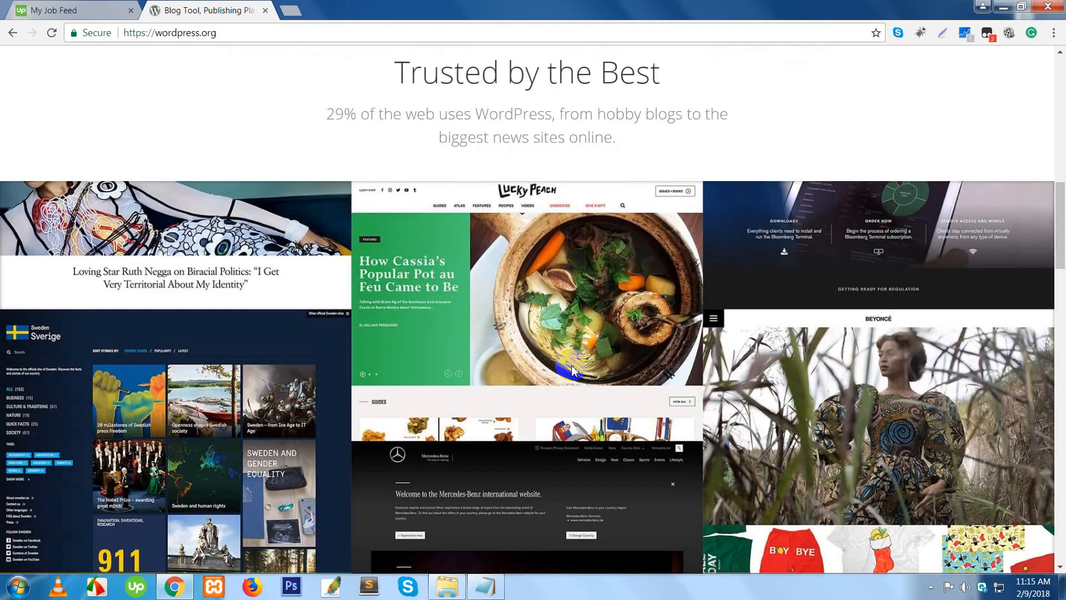
scroll(571, 365, "up", 7)
scroll(484, 300, "up", 6)
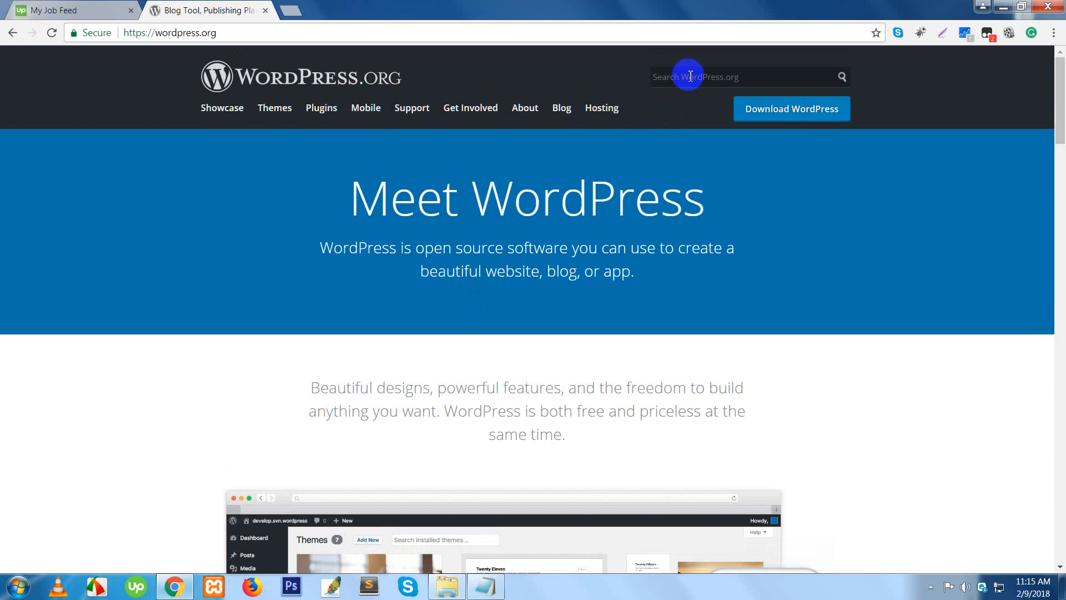
- Search WordPress.org for 'codex' and review the results led by 'Main Page « WordPress Codex'
left_click(690, 76)
type("codex")
key("Return")
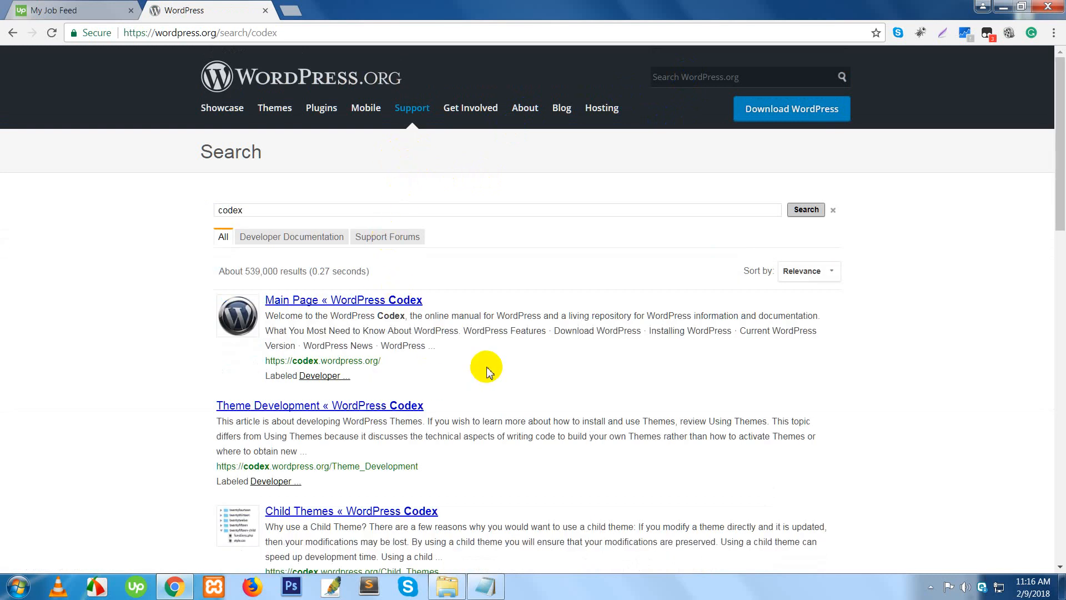
scroll(481, 370, "down", 4)
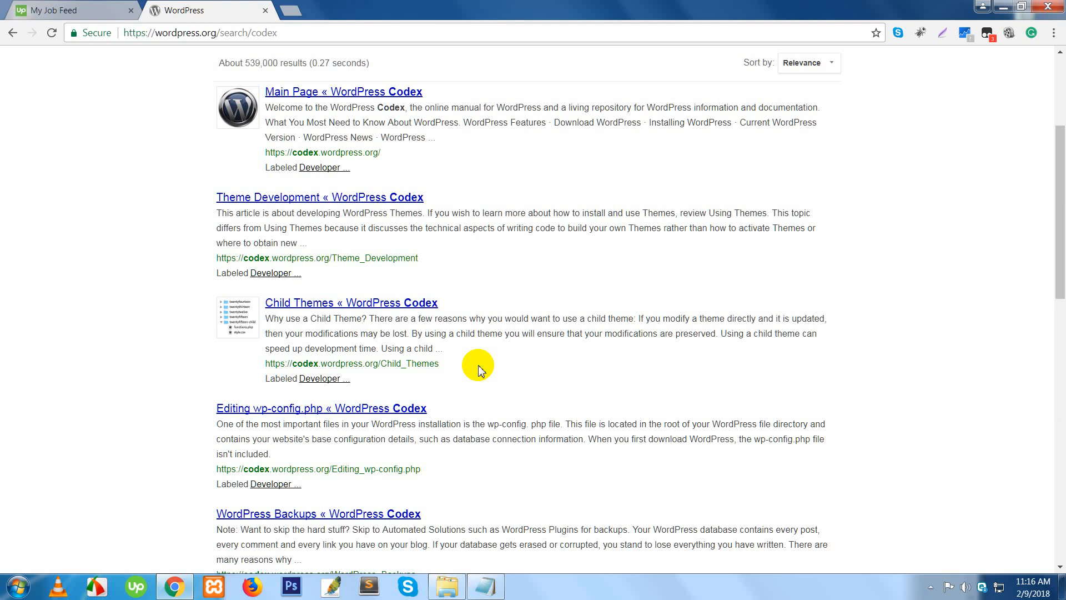
scroll(481, 371, "up", 4)
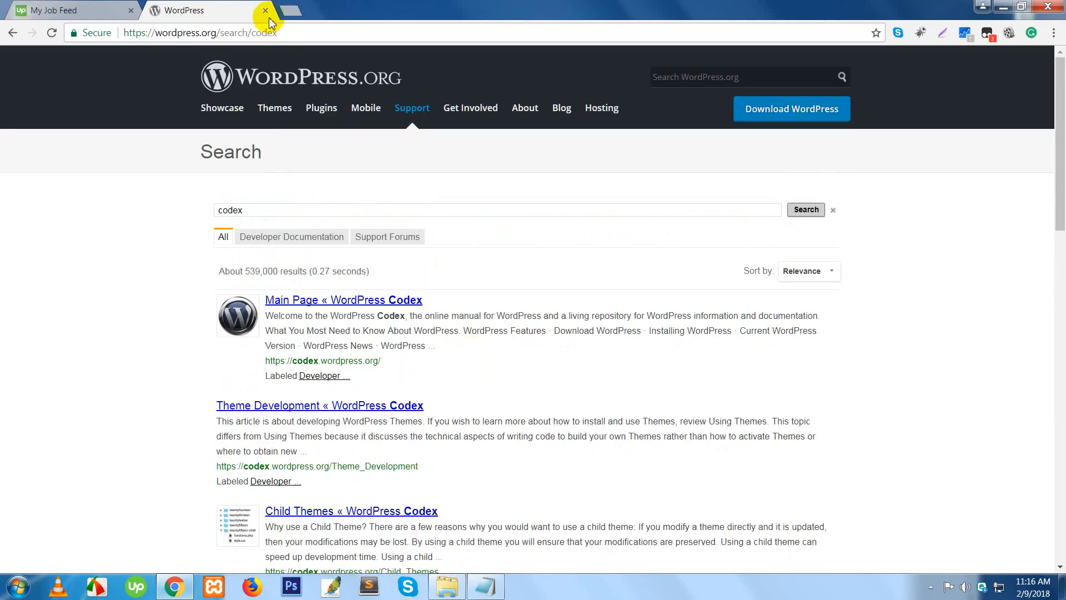
- Return to the WordPress.org home page and load codex.buddypress.org in a new tab
left_click(13, 32)
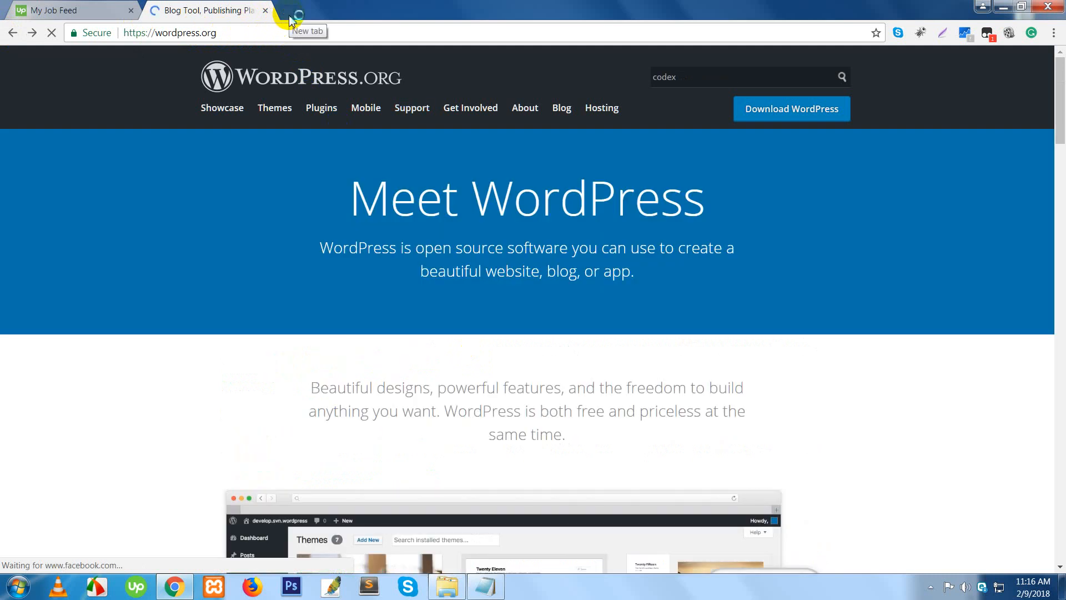
left_click(289, 15)
type("c")
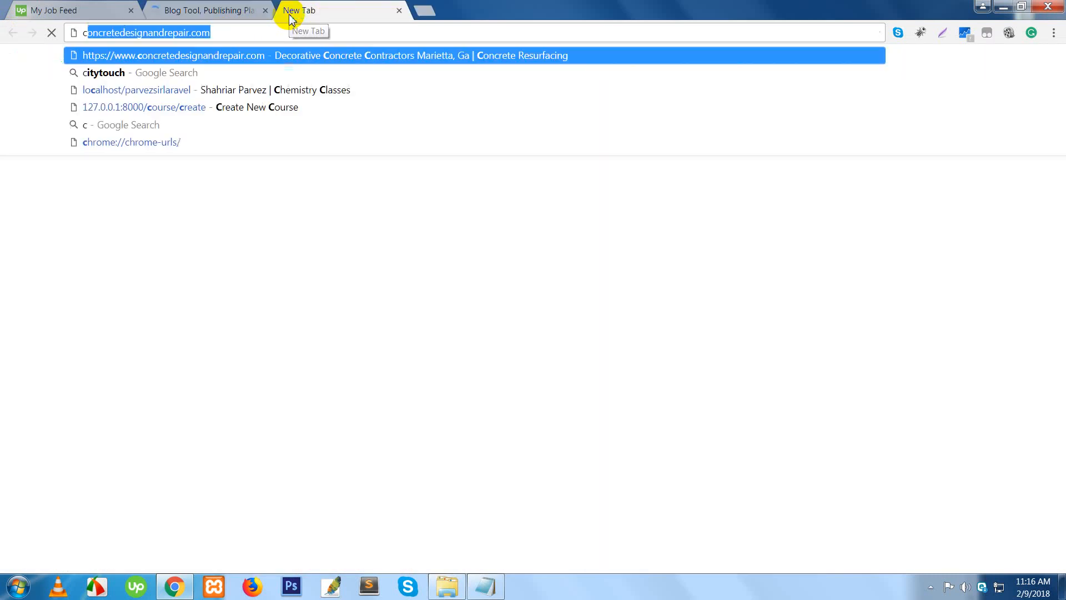
type("odex")
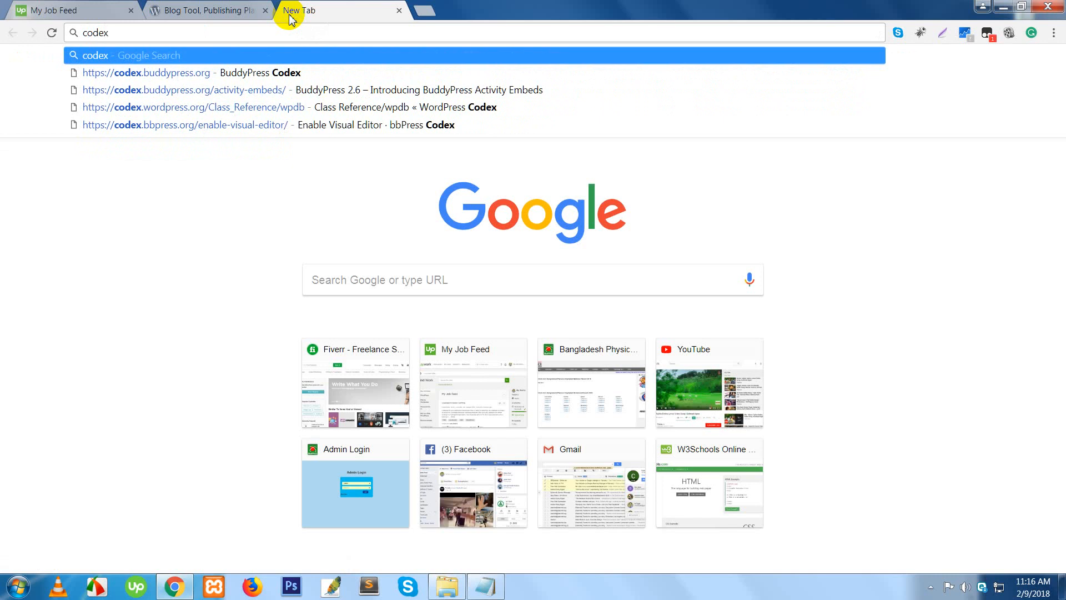
key("Down")
key("Return")
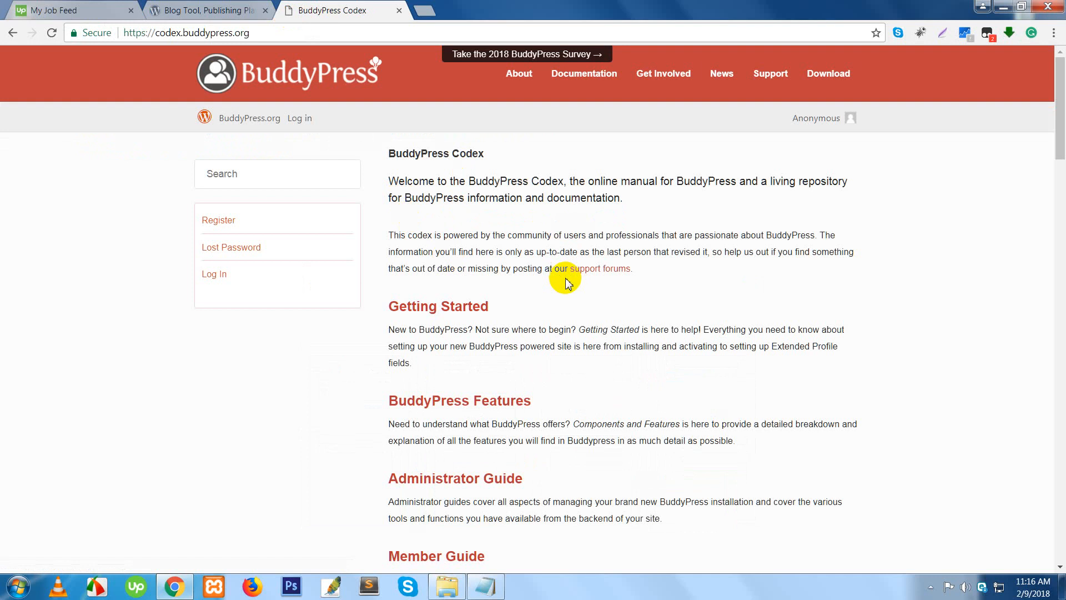
- Change the address to codex.wordpress.org to load the WordPress Codex Main Page
left_click(313, 61)
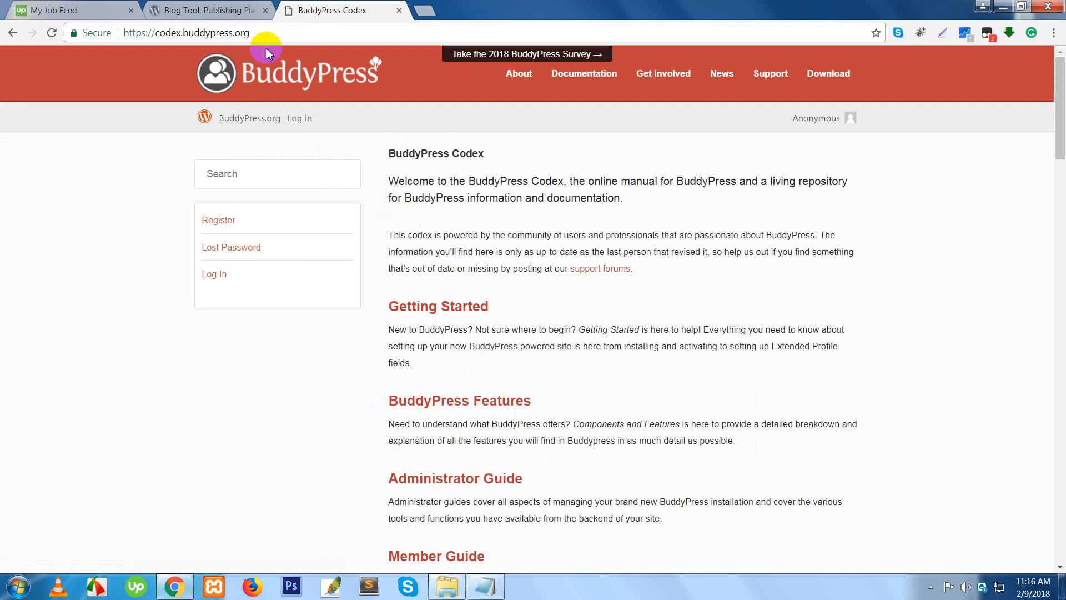
double_click(213, 35)
type("word")
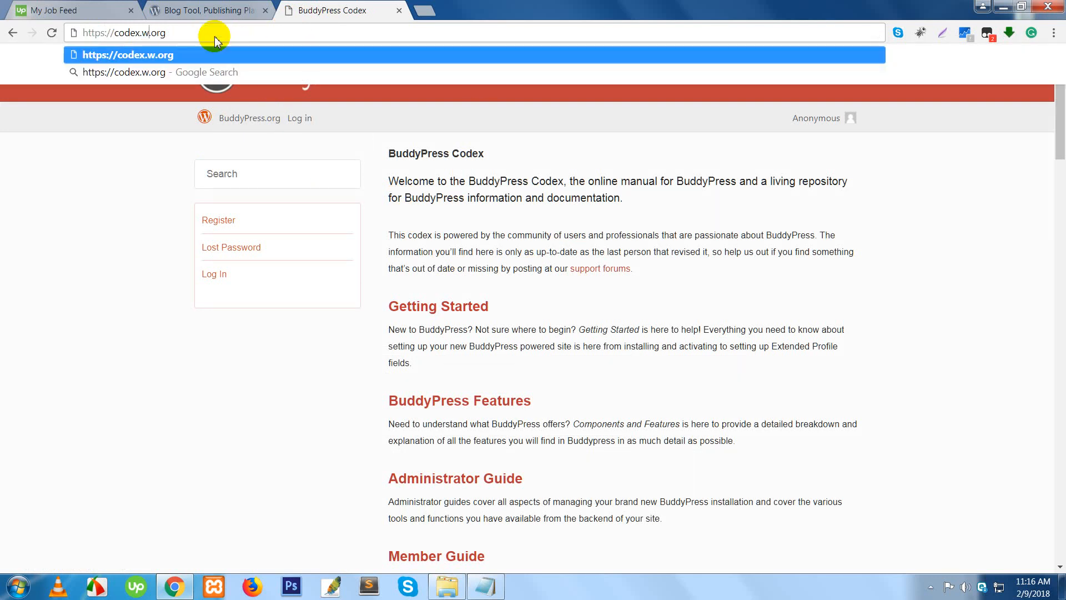
type("press")
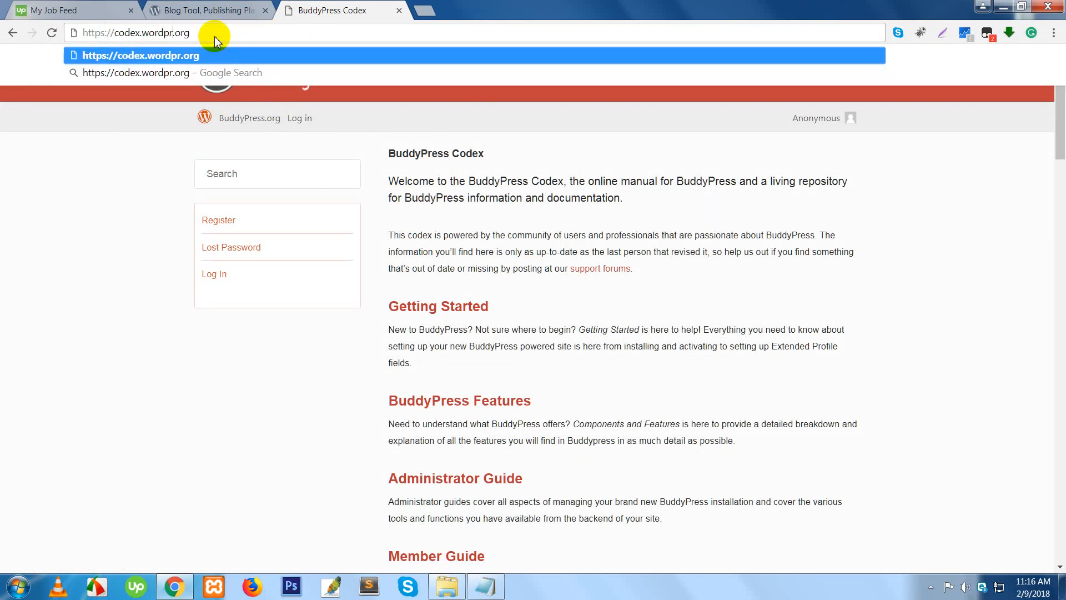
key("Return")
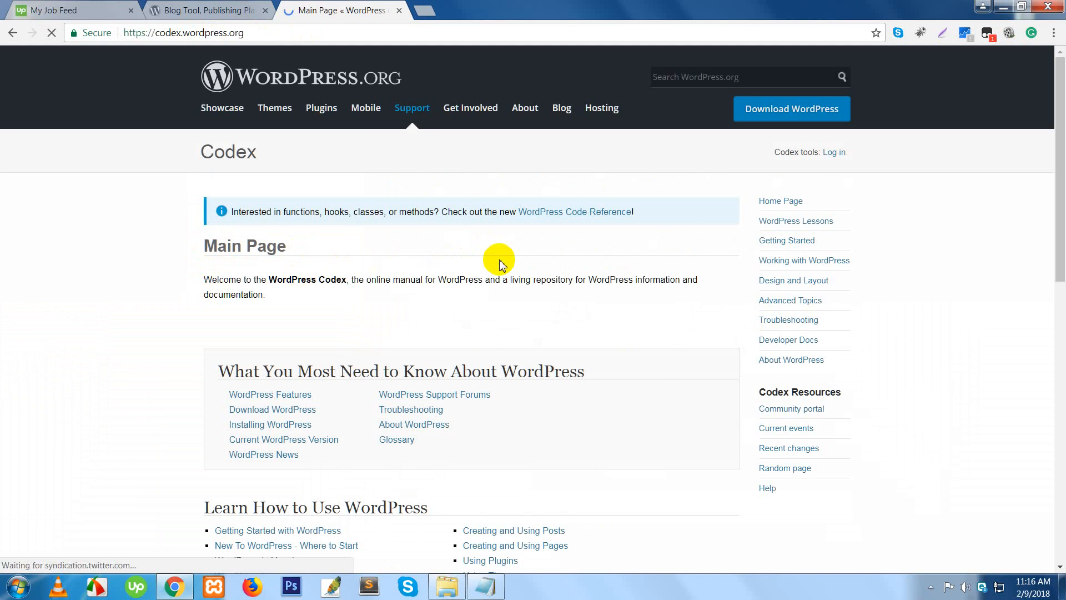
- Read through the Codex Main Page and its Code Reference notice, then return to the wordpress.org tab
left_click(430, 117)
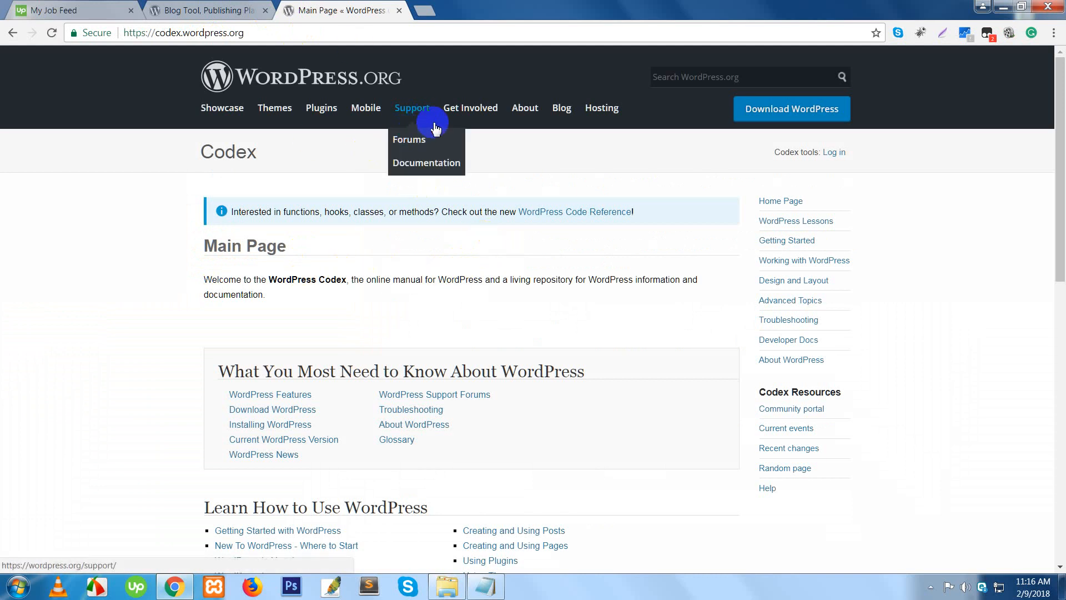
double_click(197, 33)
double_click(290, 33)
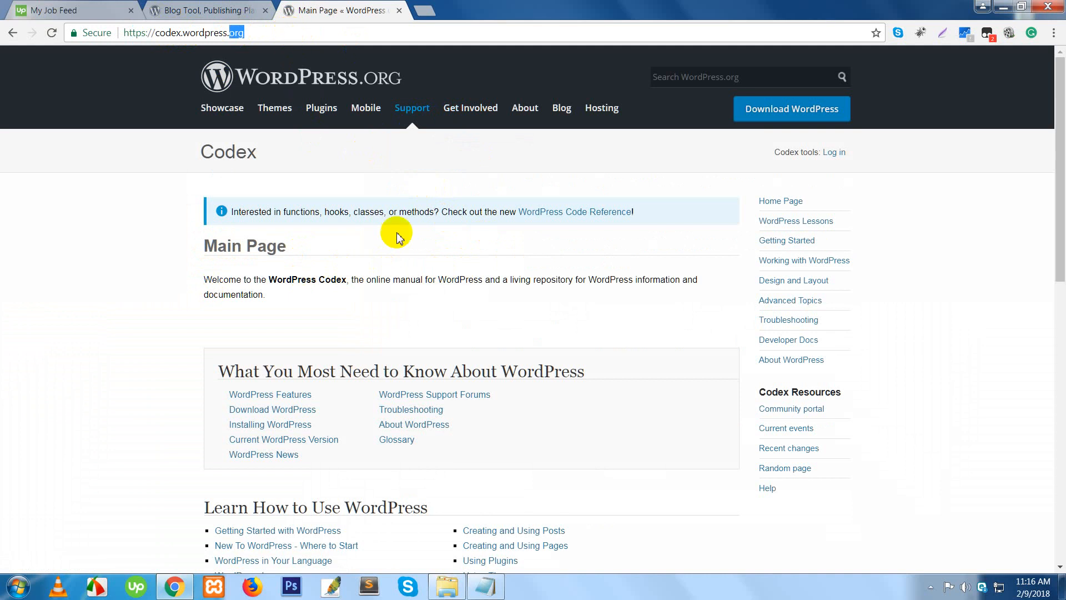
scroll(464, 347, "down", 5)
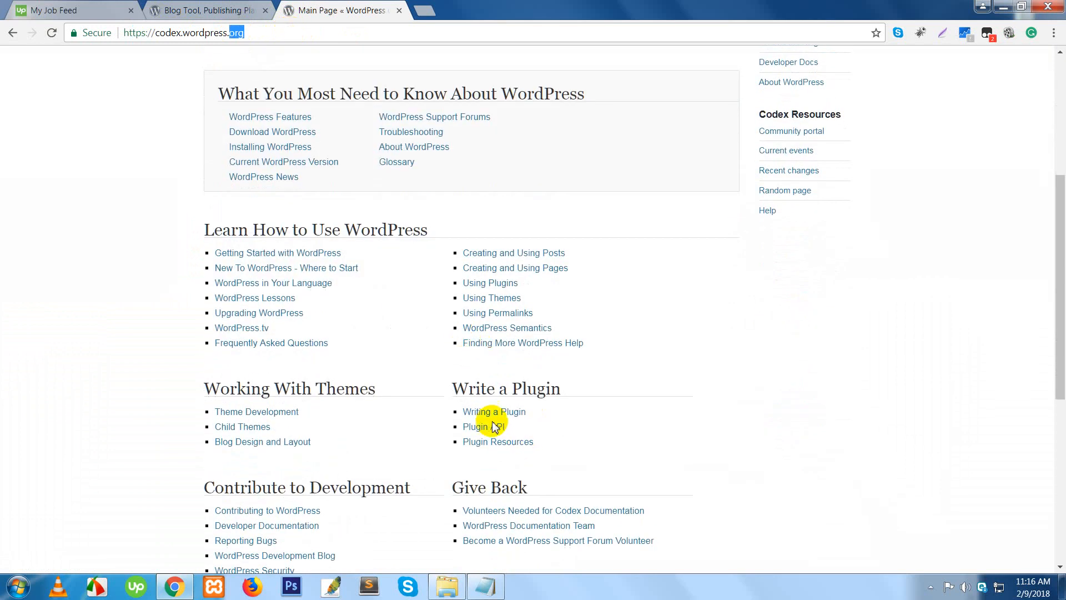
scroll(489, 423, "up", 4)
scroll(491, 426, "up", 1)
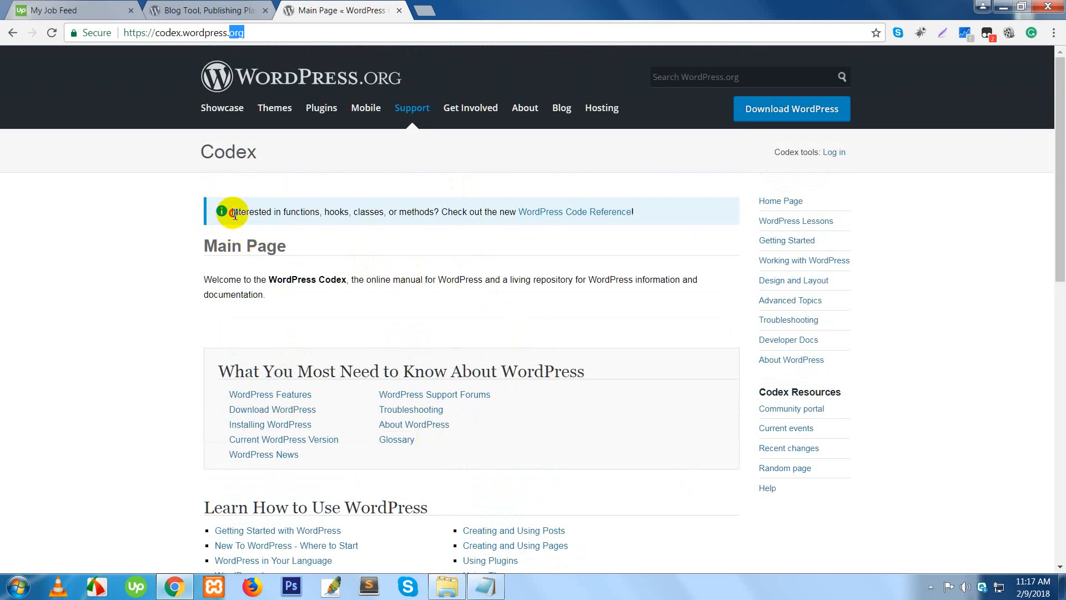
left_click_drag(230, 211, 515, 212)
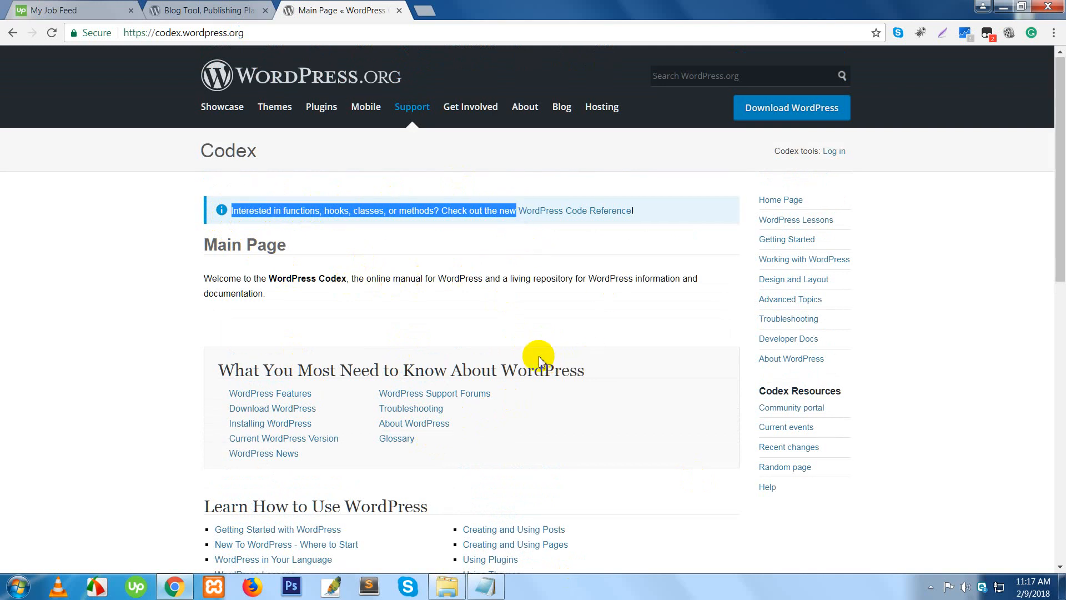
scroll(540, 360, "down", 5)
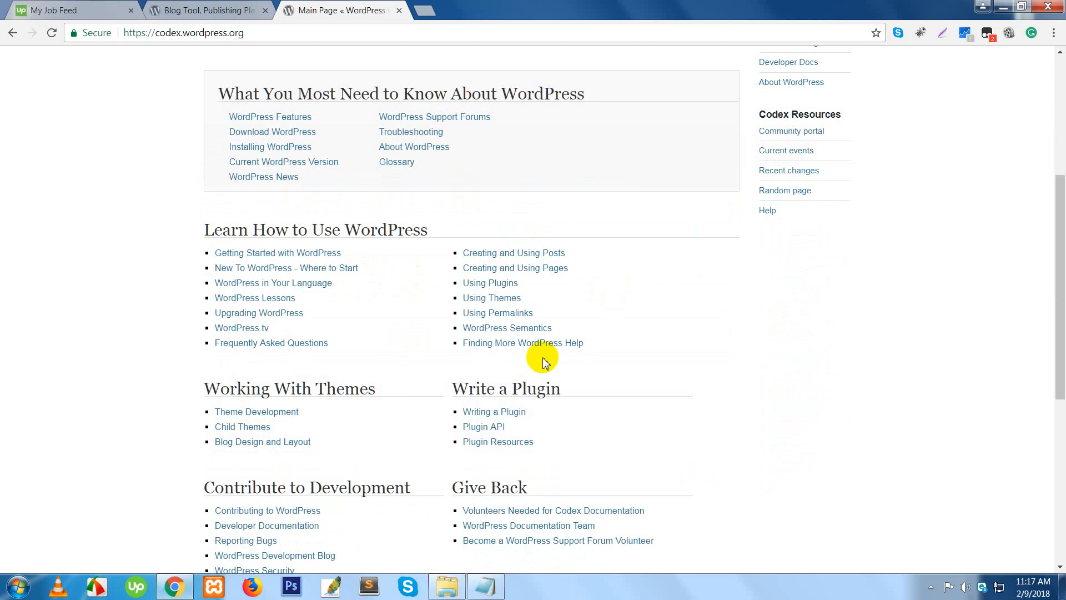
scroll(542, 364, "up", 5)
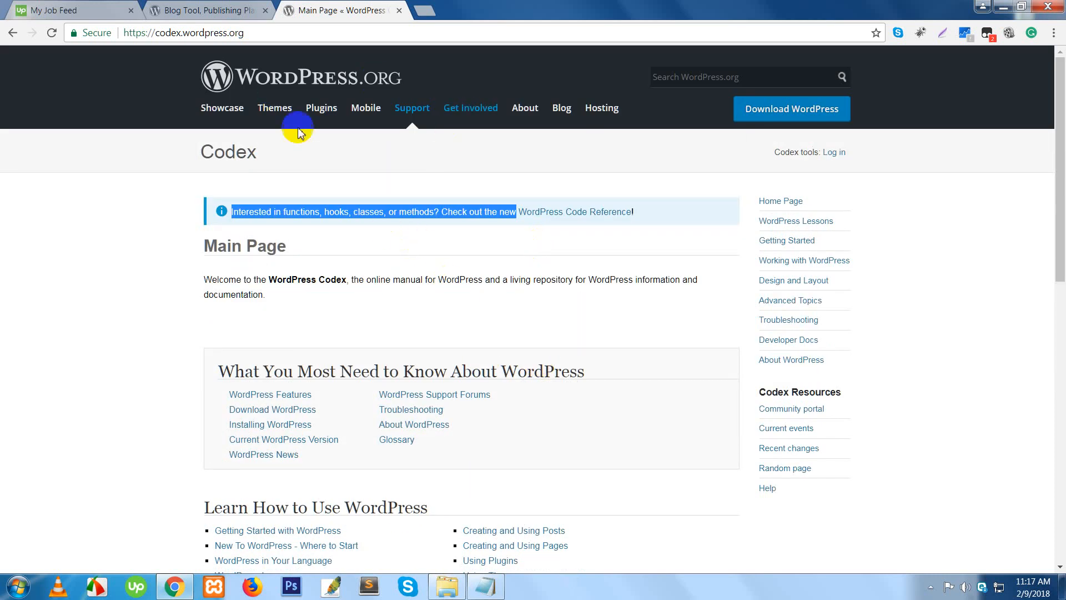
left_click(236, 10)
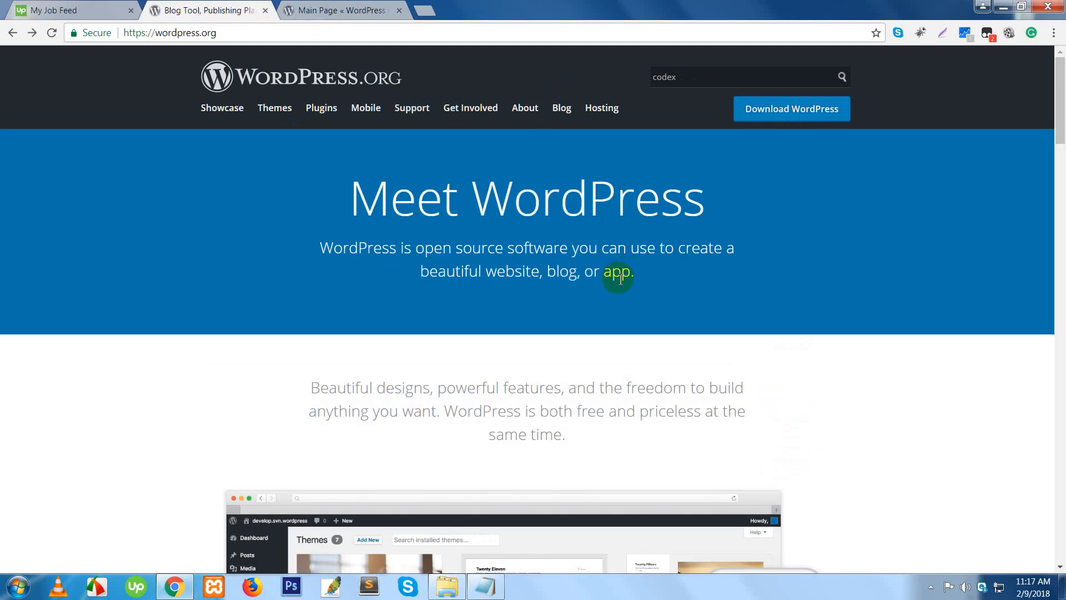
- Download wordpress-4.9.4.zip (8.9 MB) from the Download WordPress page
left_click(787, 115)
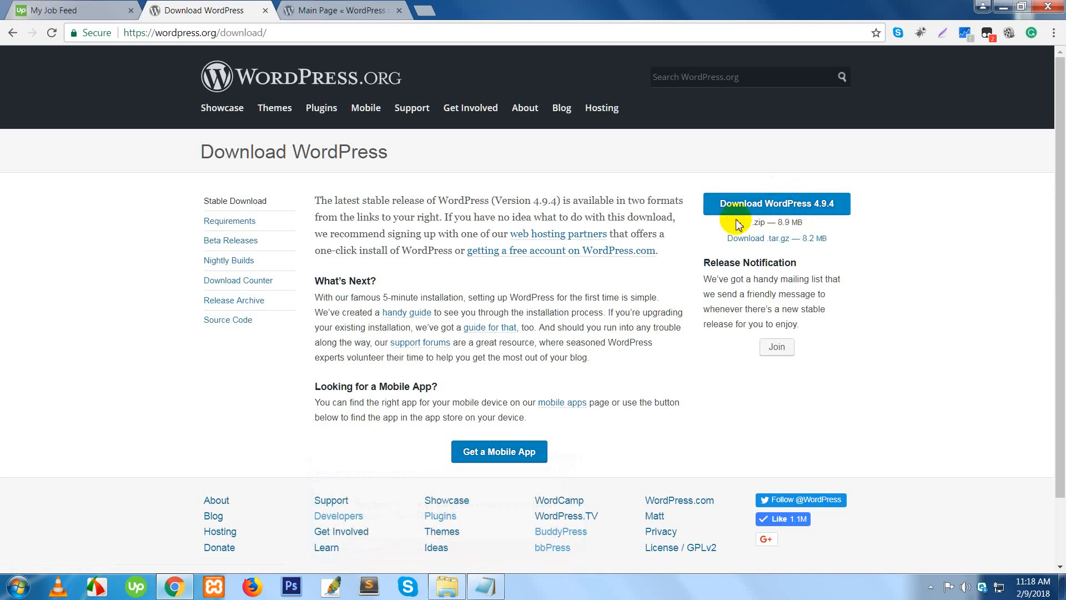
left_click(756, 213)
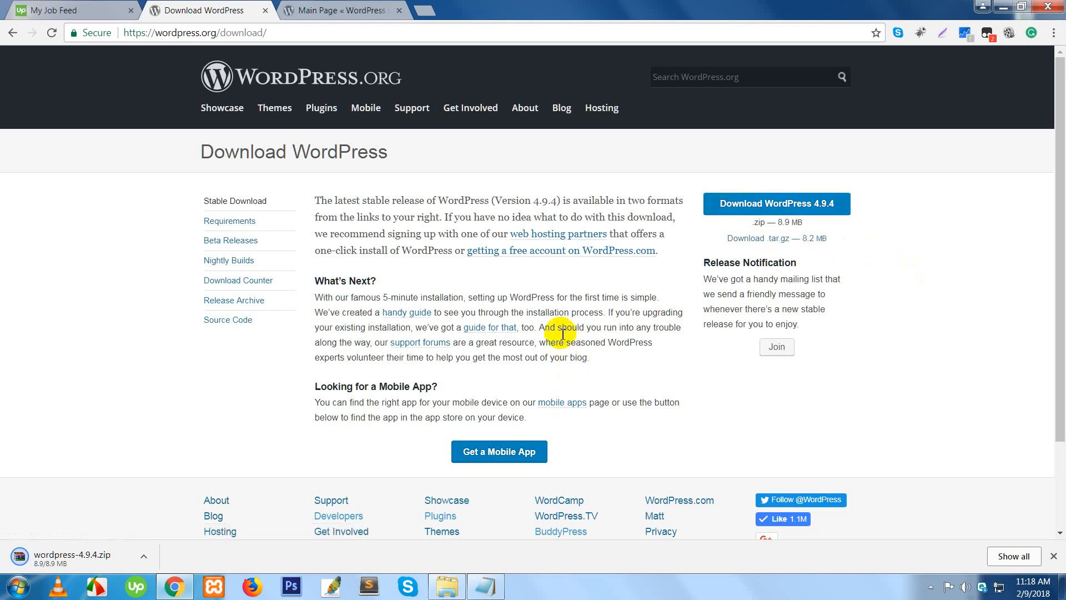
left_click(217, 584)
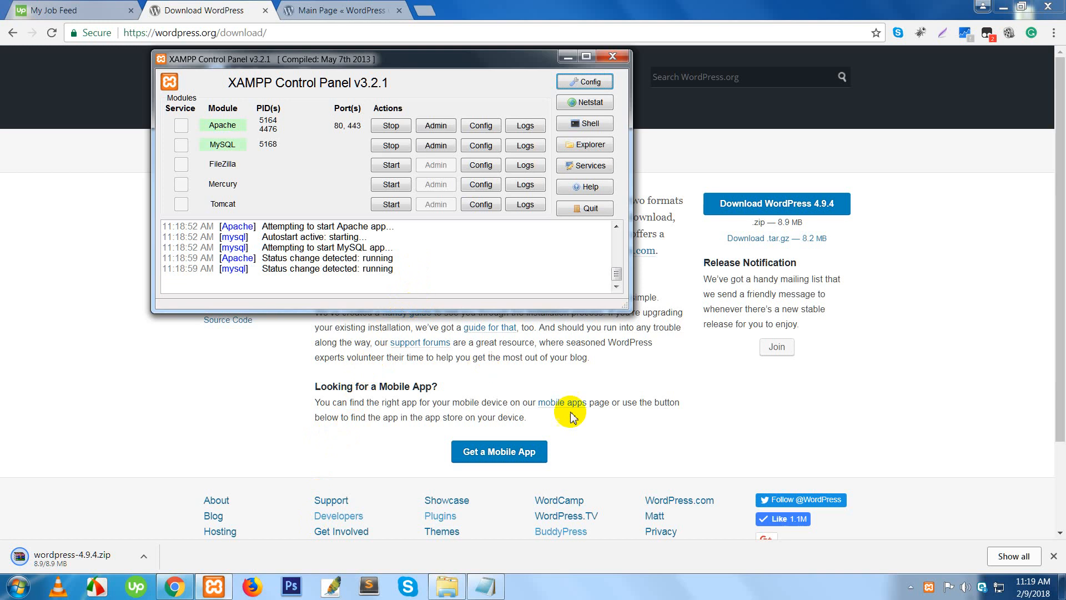
left_click(850, 427)
scroll(887, 418, "down", 2)
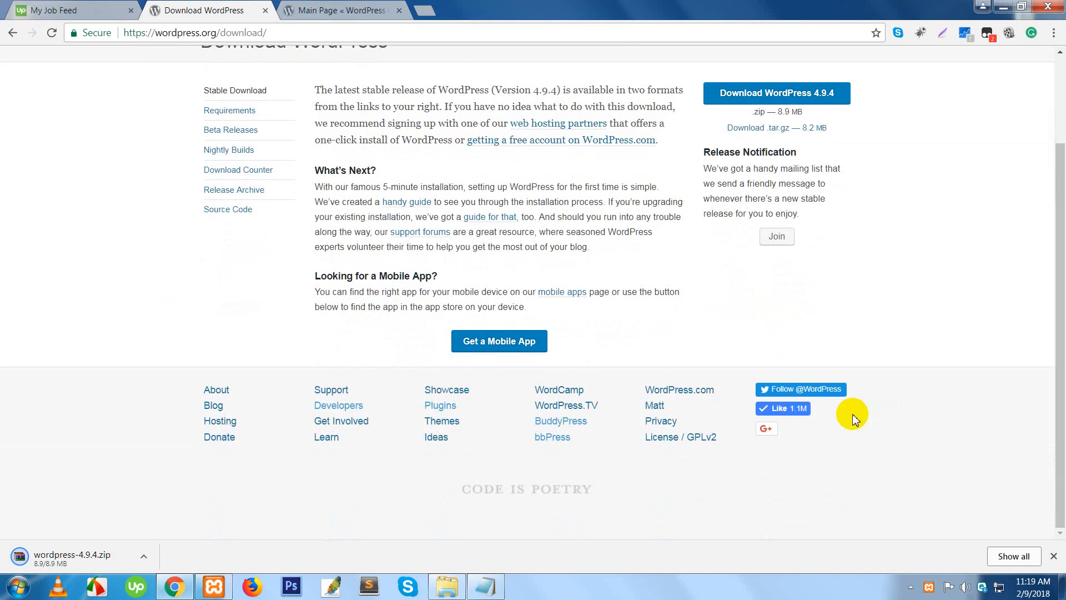
scroll(854, 412, "up", 2)
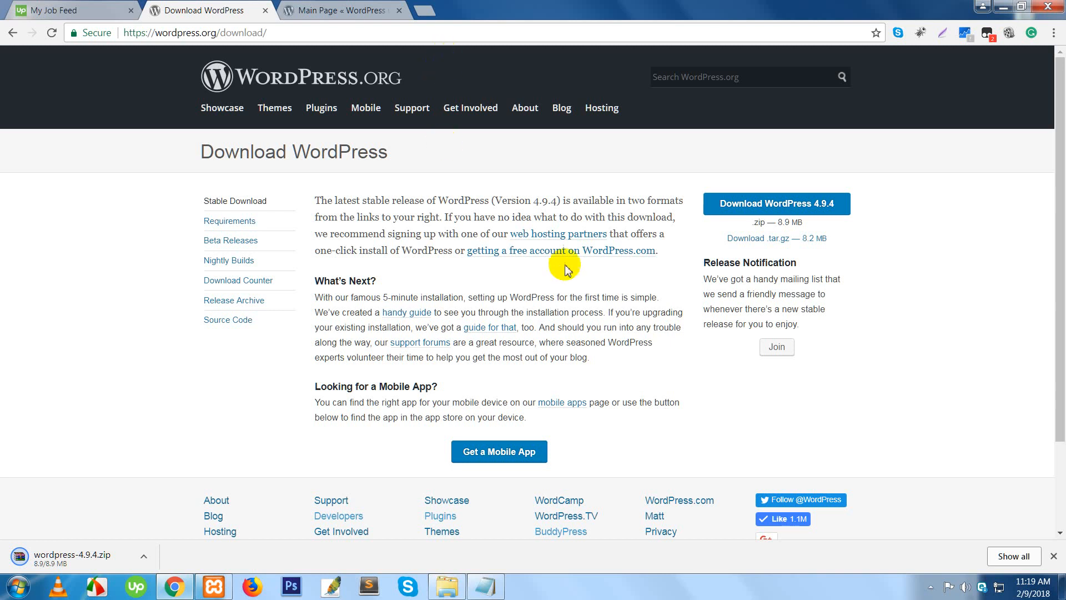
scroll(567, 289, "down", 2)
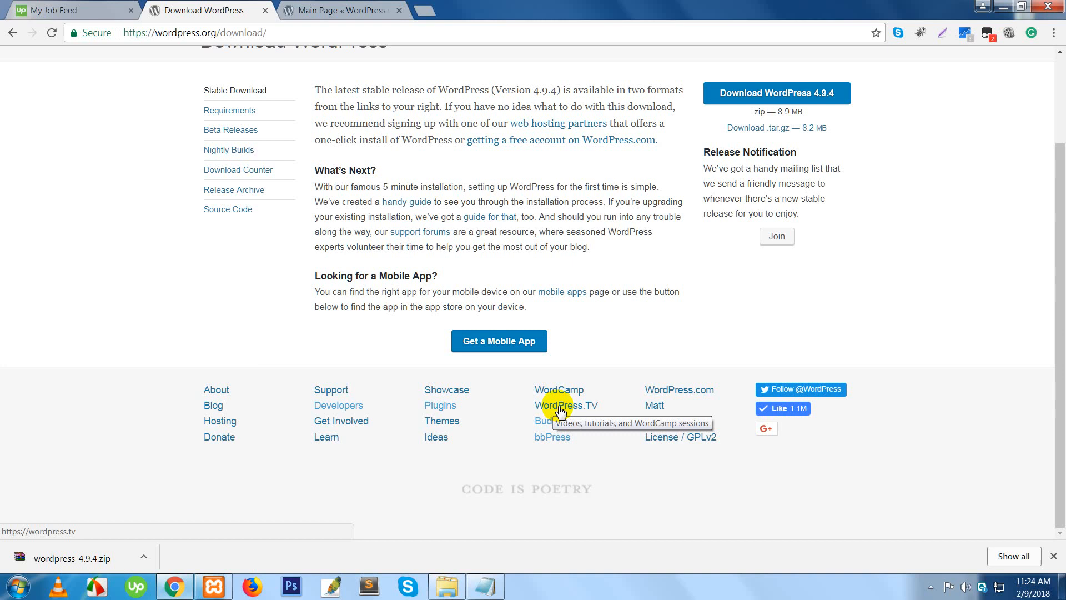
left_click(350, 11)
mouse_move(429, 133)
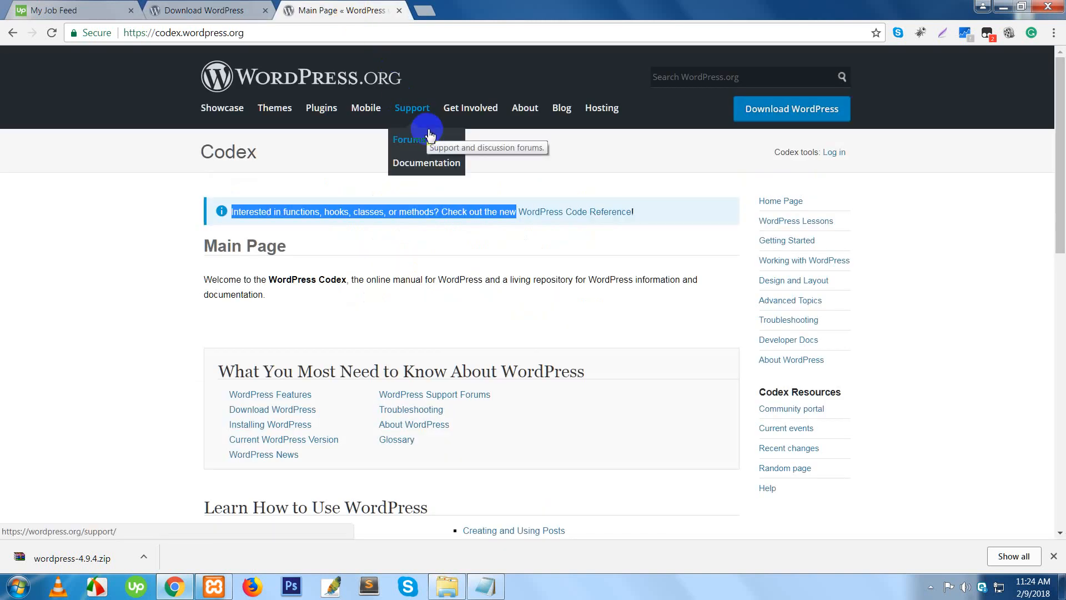
left_click(225, 10)
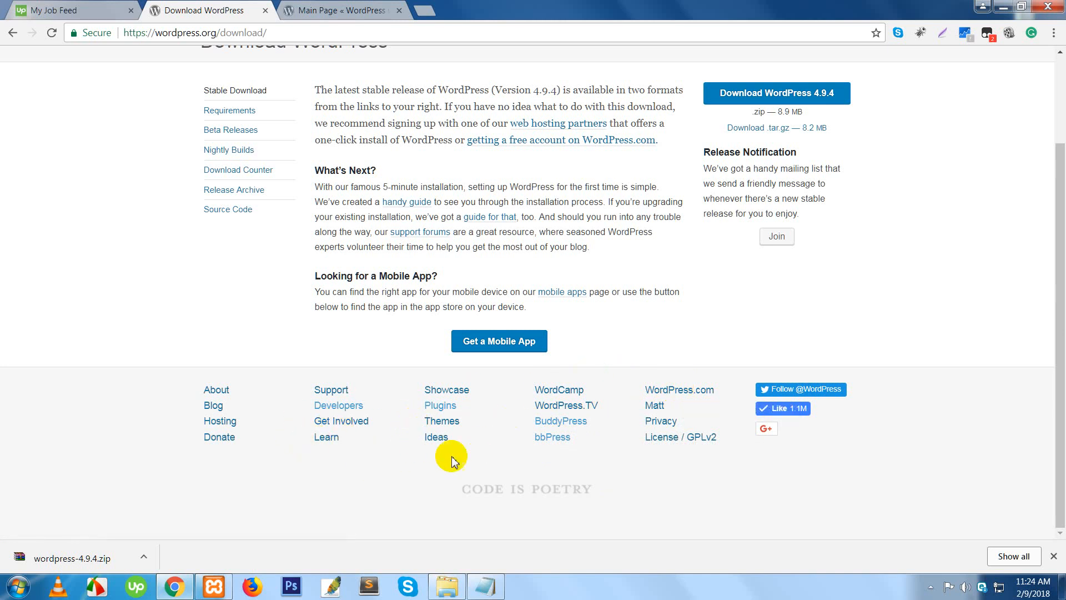
- Cut wordpress-4.9.4.zip from the Downloads folder to move it
right_click(53, 561)
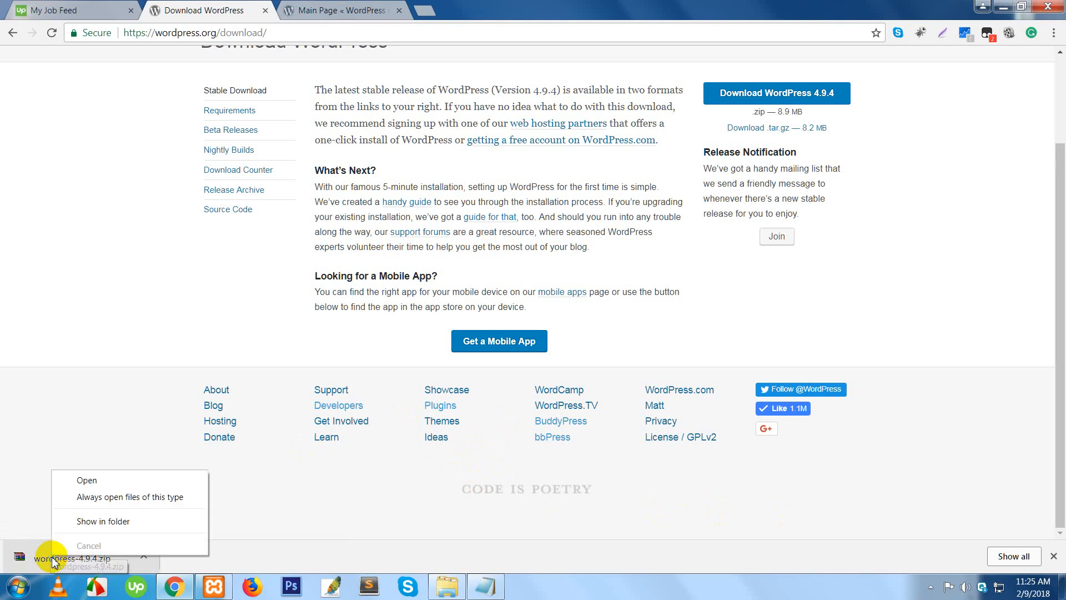
left_click(103, 522)
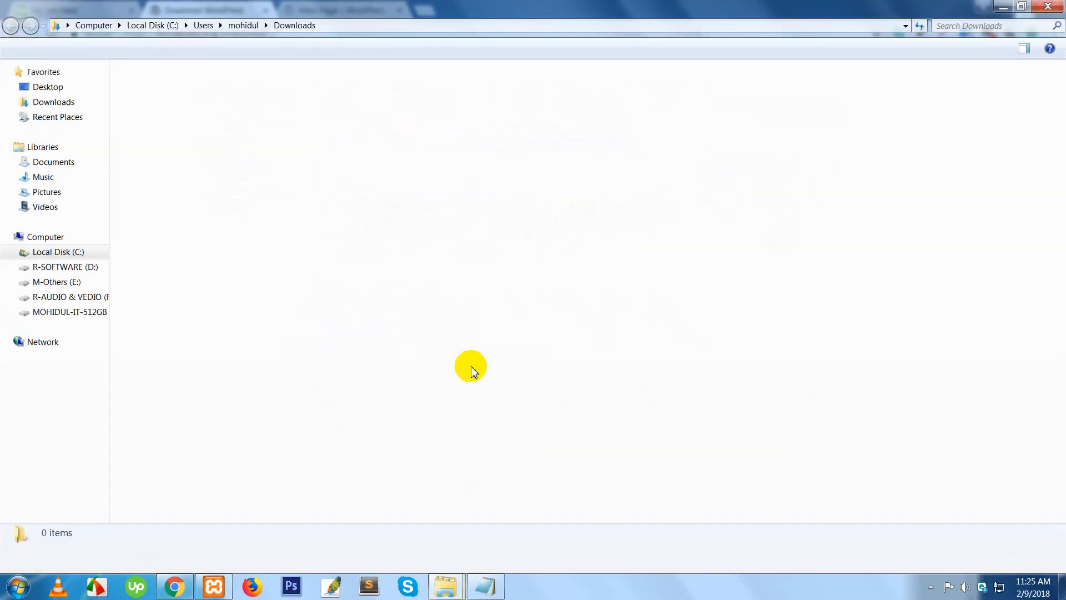
right_click(614, 135)
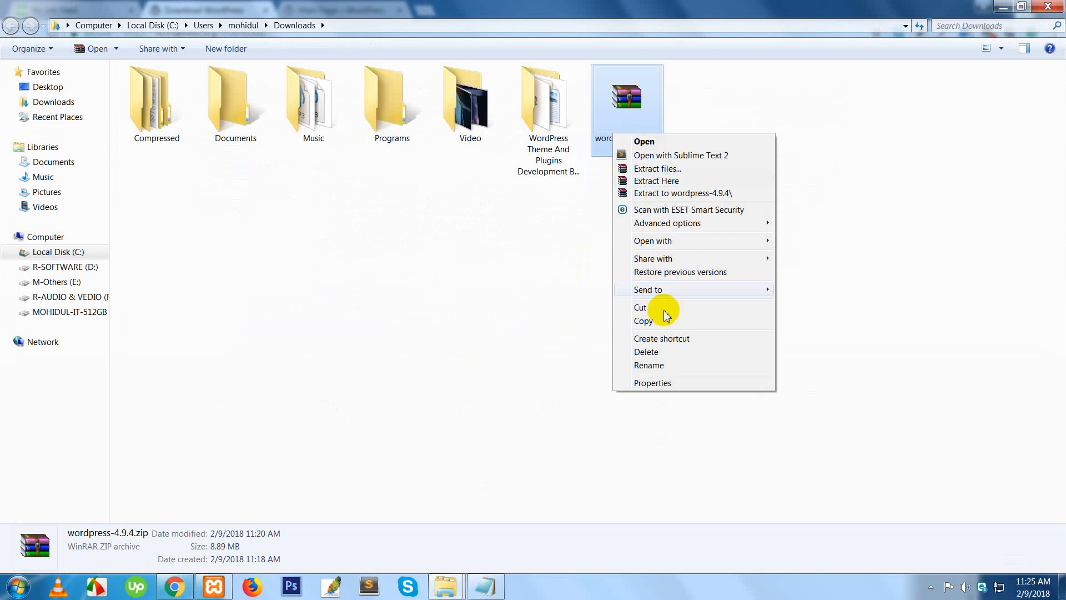
left_click(662, 309)
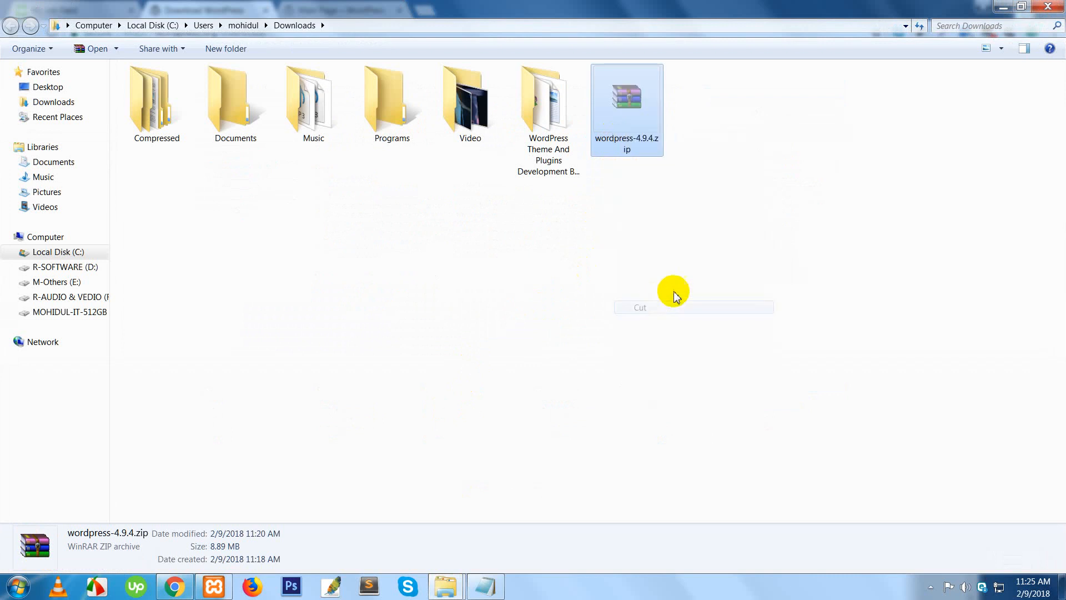
- Close the Downloads window, downloads list, XAMPP Control Panel, WordPress.txt notes and Class 20 window
left_click(1052, 6)
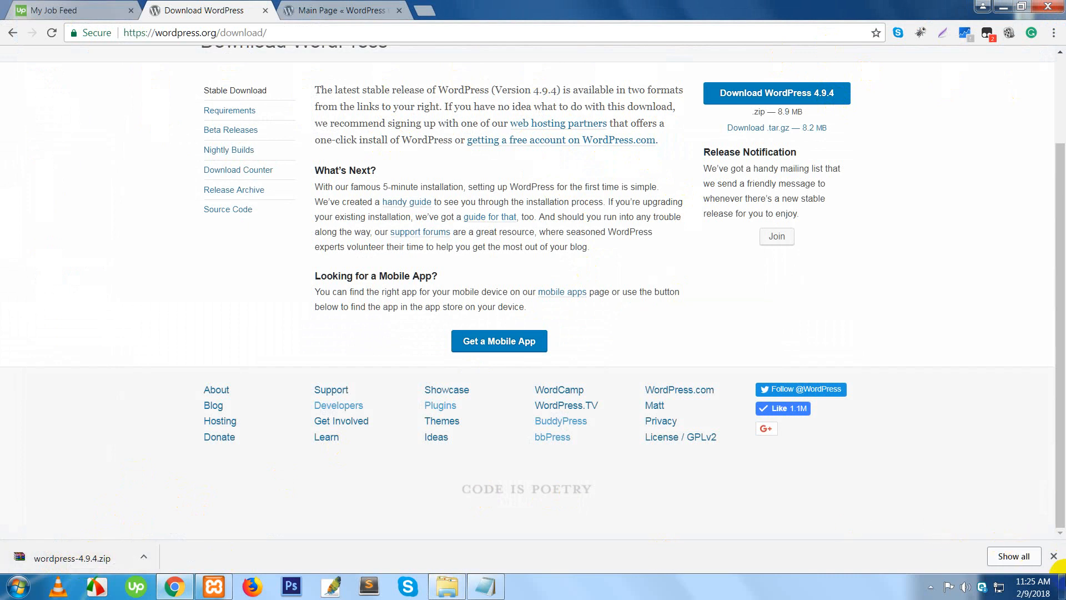
left_click(1054, 556)
left_click(1003, 7)
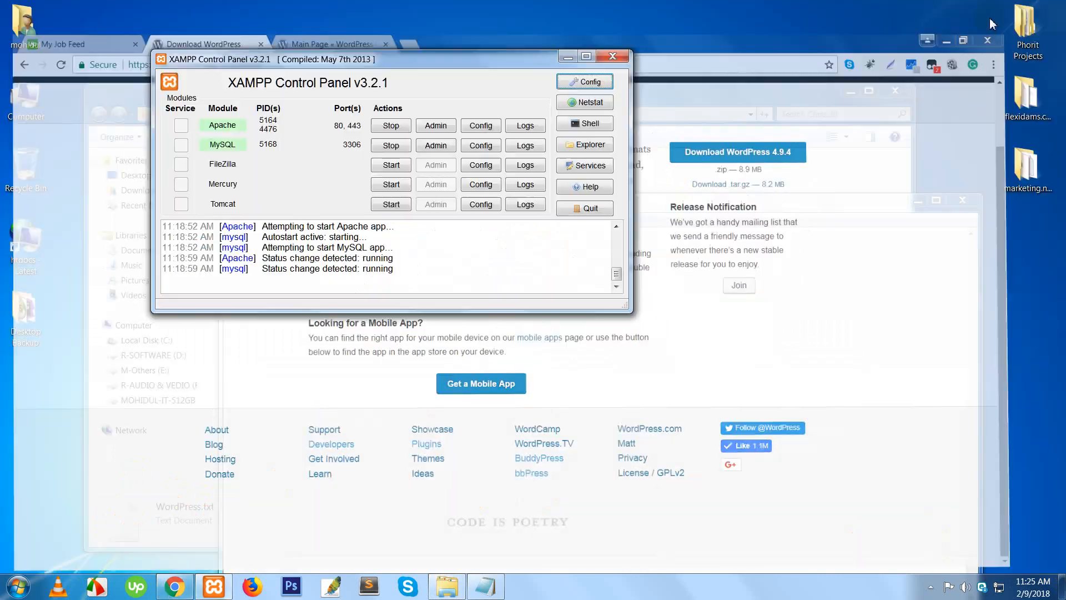
left_click(612, 56)
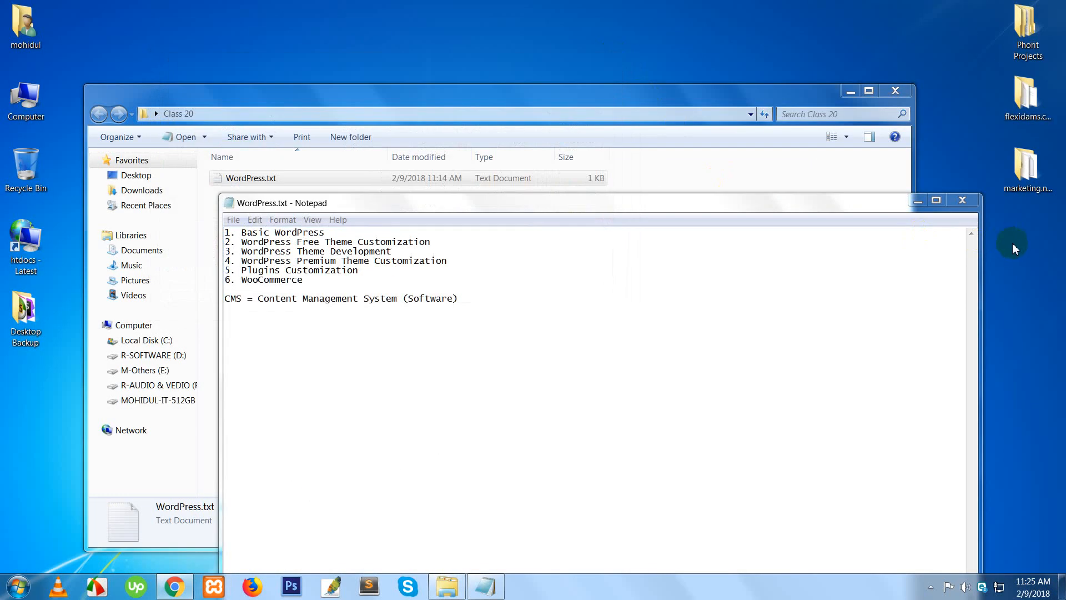
left_click(967, 202)
left_click(646, 253)
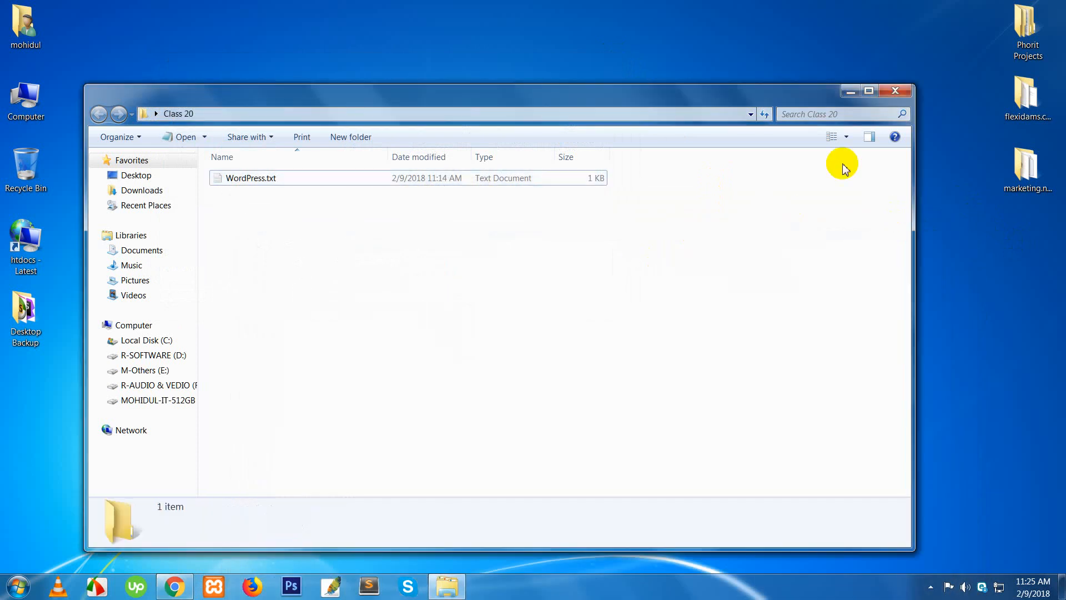
left_click(884, 95)
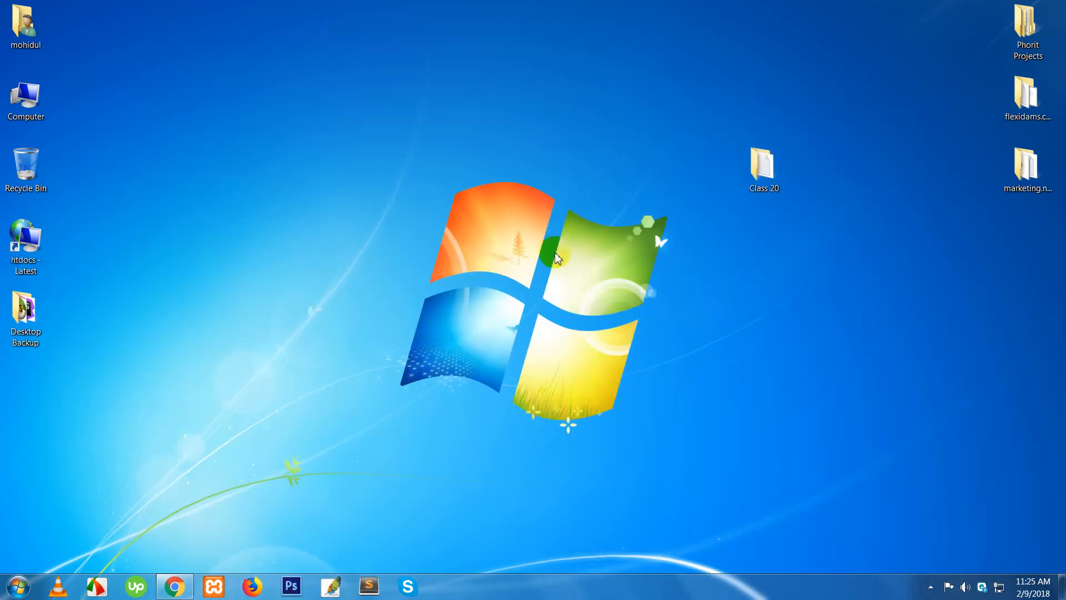
- Paste wordpress-4.9.4.zip into the maximized htdocs folder
double_click(25, 239)
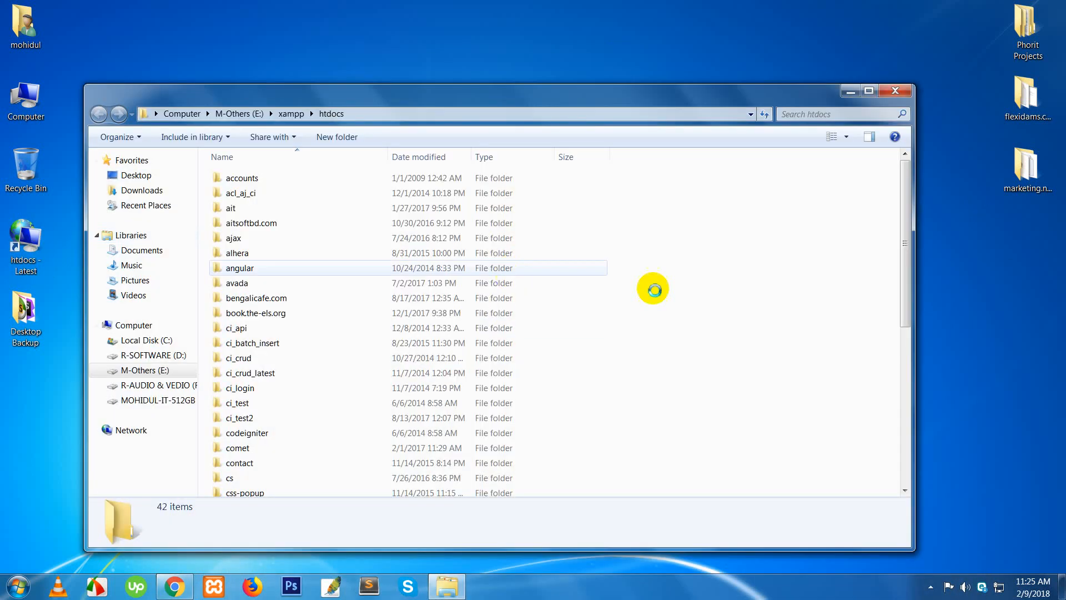
left_click(869, 90)
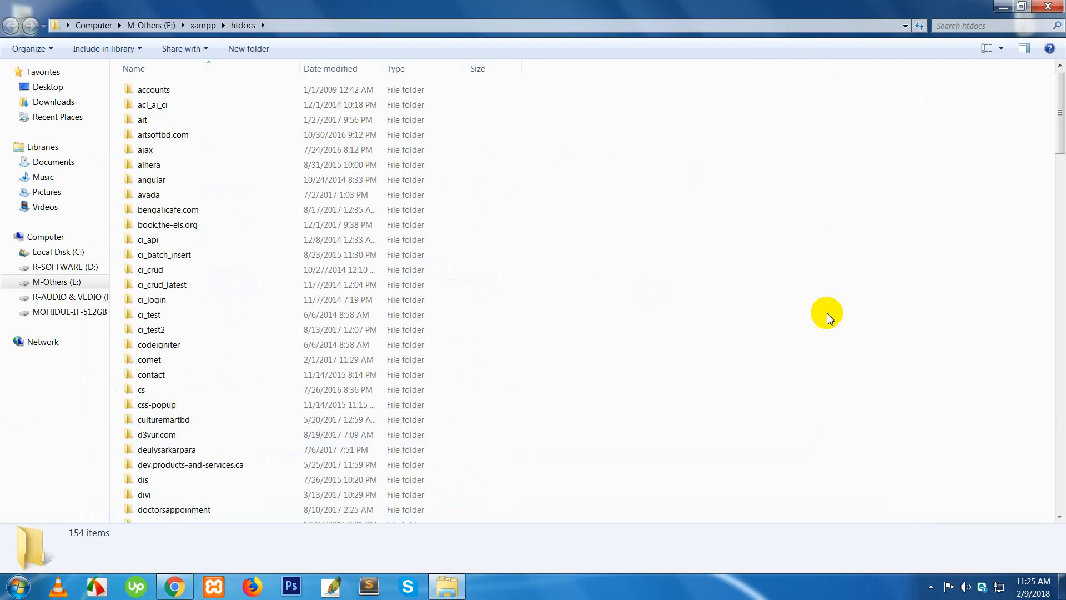
right_click(824, 319)
left_click(850, 397)
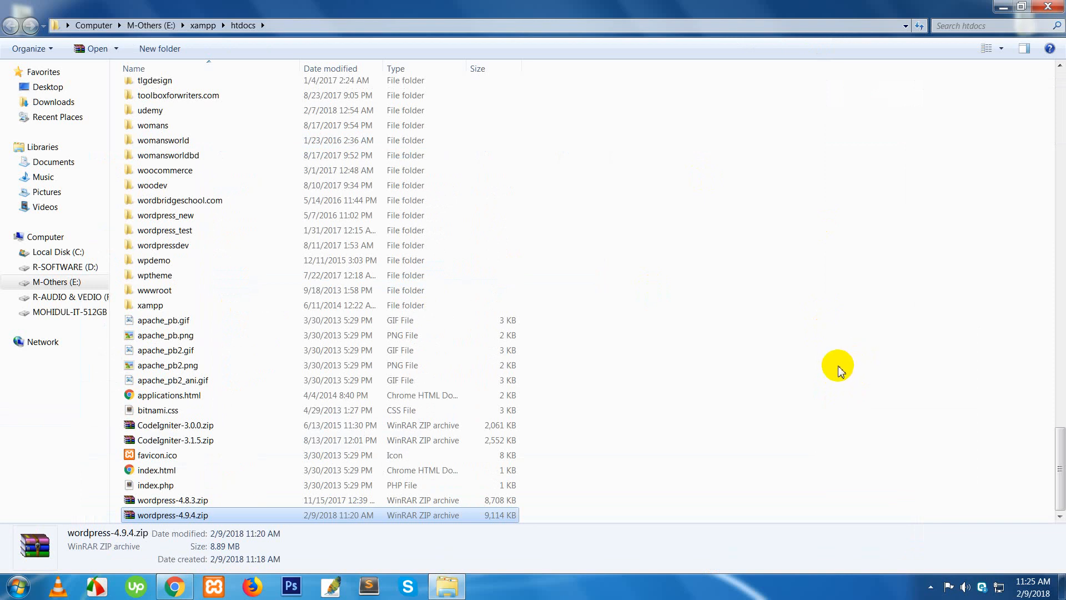
- Extract wordpress-4.9.4.zip into a wordpress-4.9.4 folder inside htdocs
left_click(837, 369)
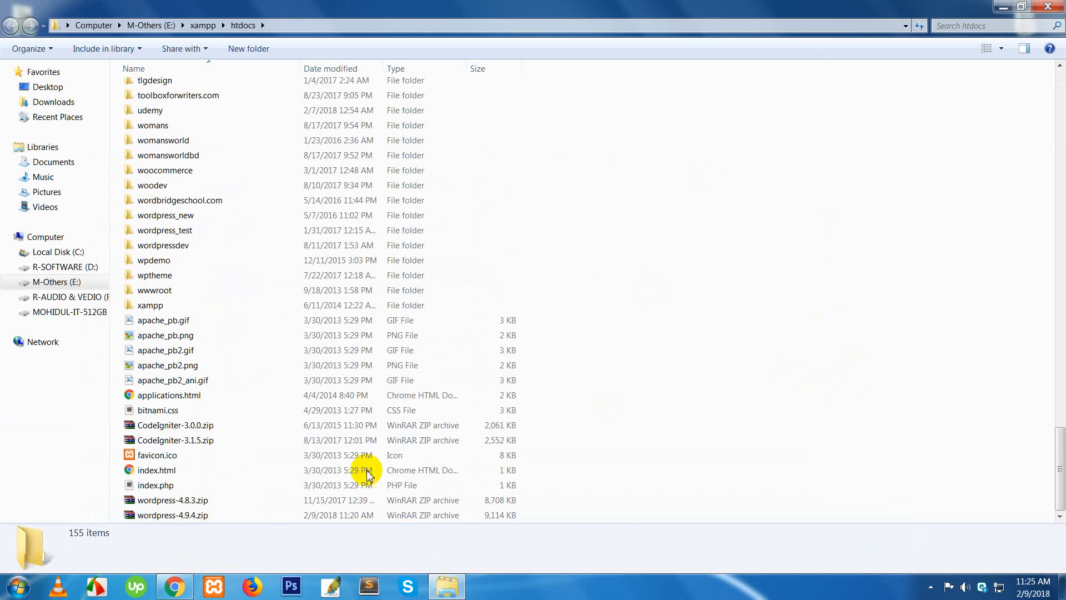
right_click(161, 515)
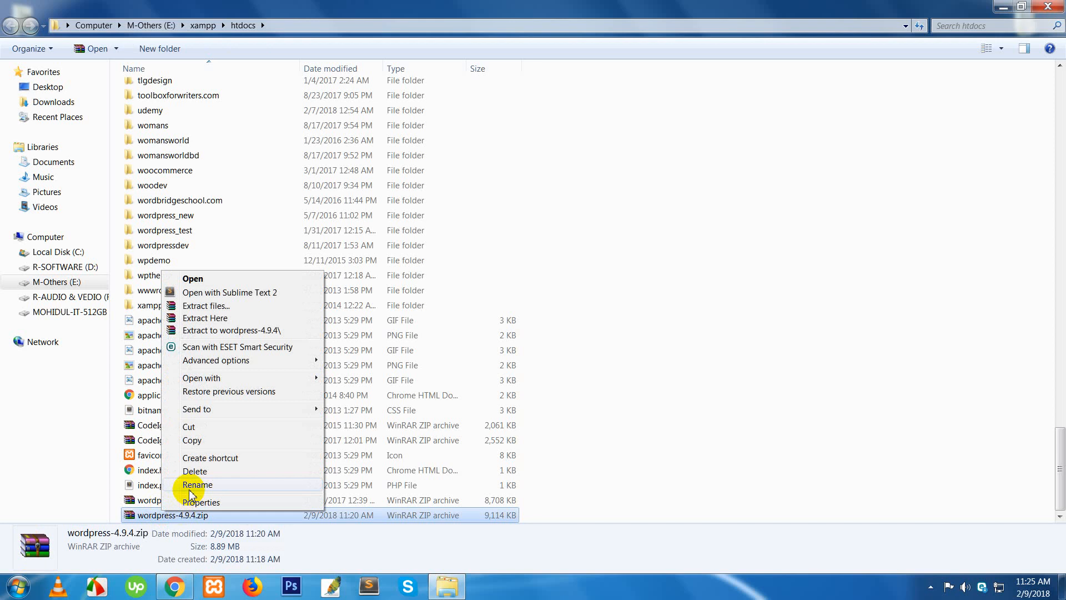
left_click(240, 330)
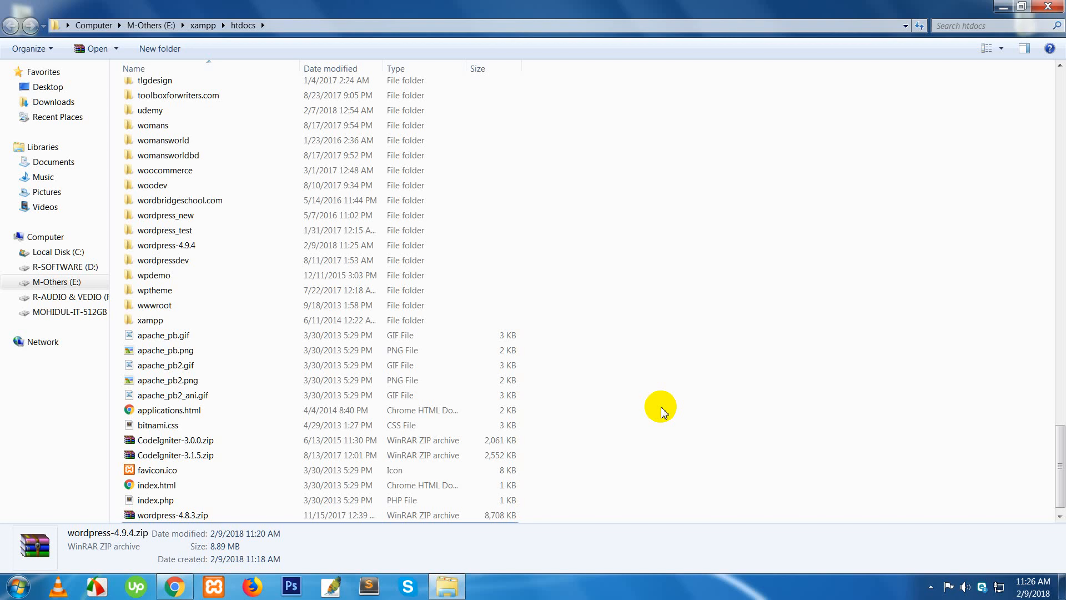
- Open the extracted wordpress-4.9.4\wordpress folder and look inside wp-admin
double_click(173, 246)
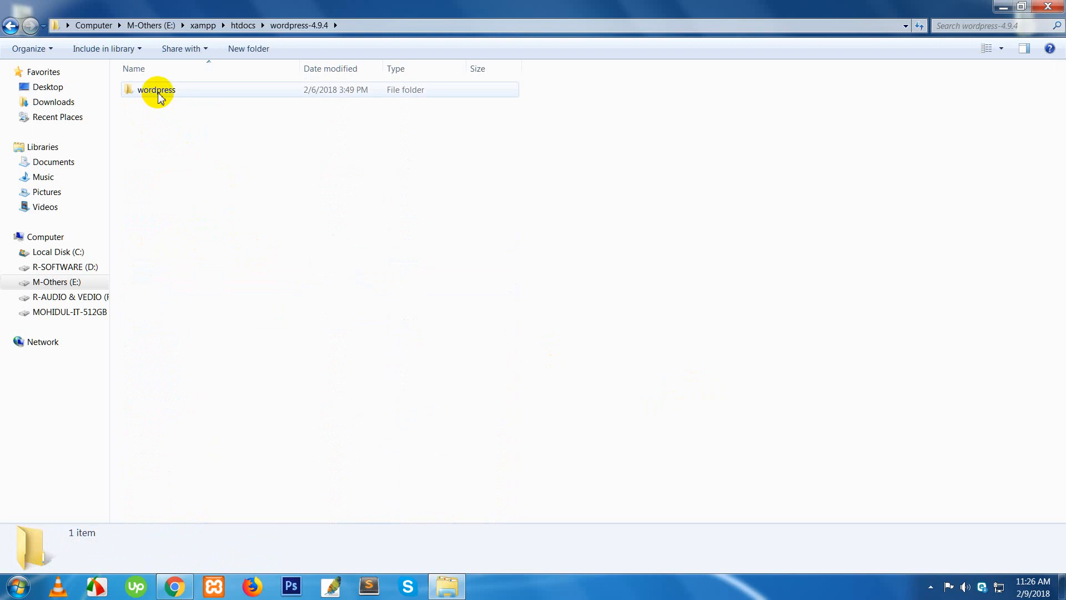
right_click(160, 97)
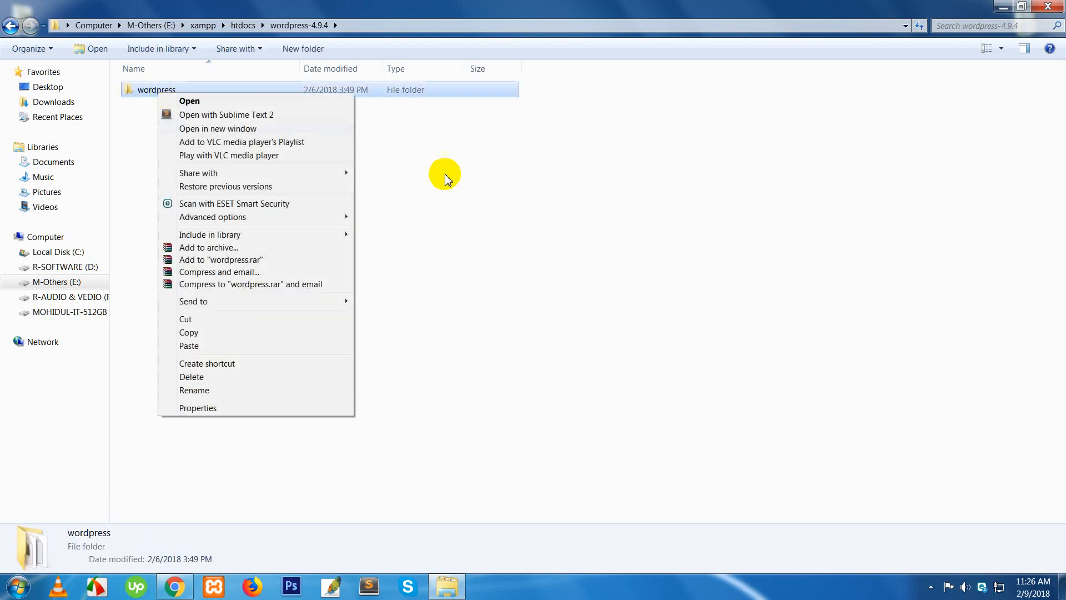
left_click(425, 173)
double_click(151, 92)
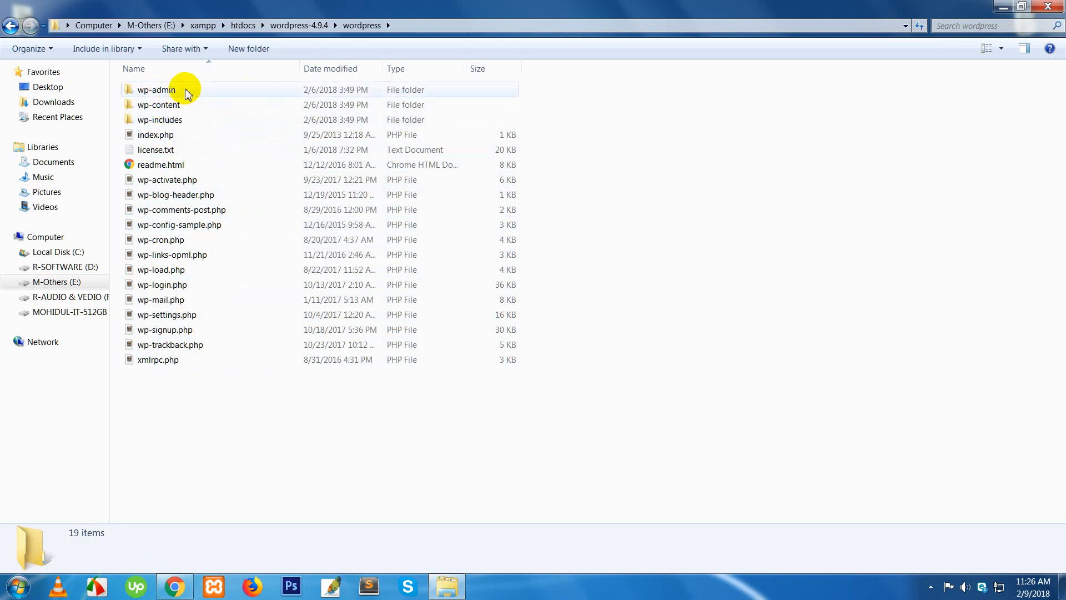
left_click(163, 94)
double_click(163, 95)
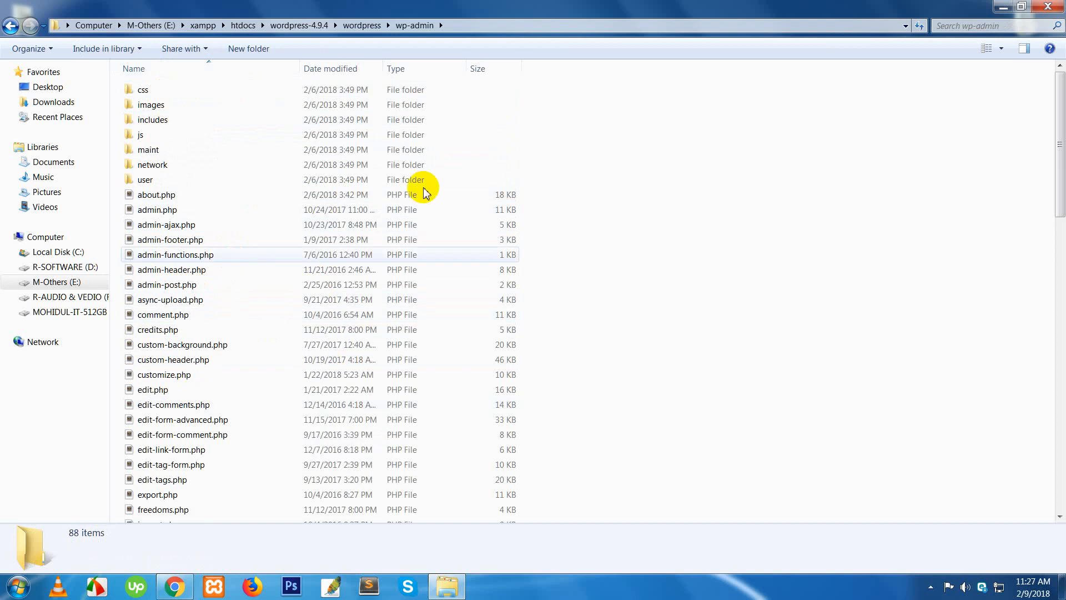
left_click(10, 25)
- Browse wp-content's plugins and themes (twentyfifteen, twentyseventeen, twentysixteen), then return to the wordpress folder
left_click(155, 109)
double_click(155, 108)
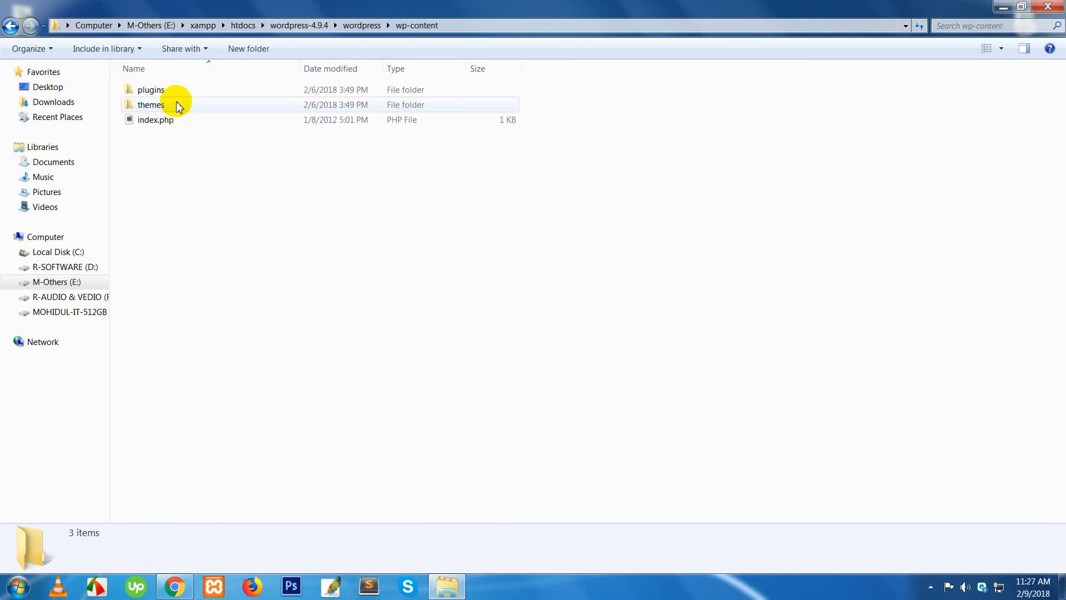
double_click(151, 92)
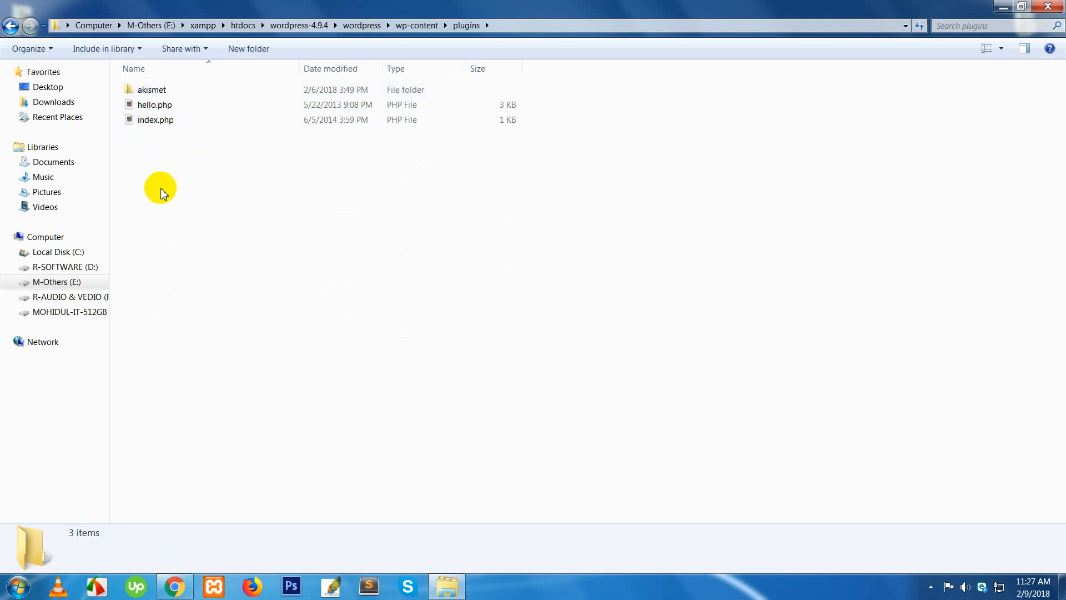
left_click(11, 26)
double_click(142, 107)
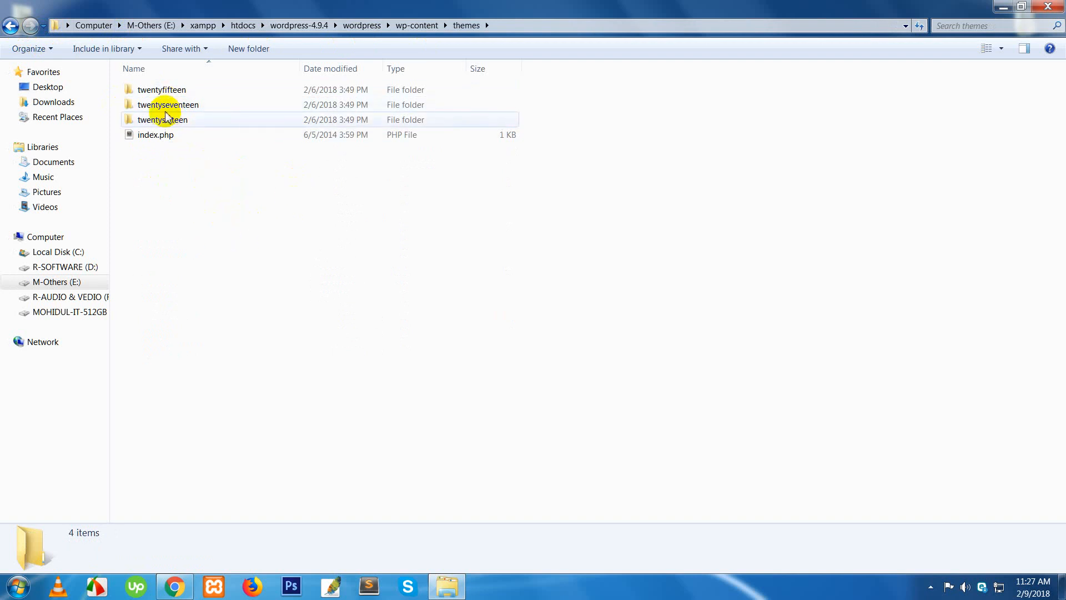
left_click(160, 90)
left_click(167, 107)
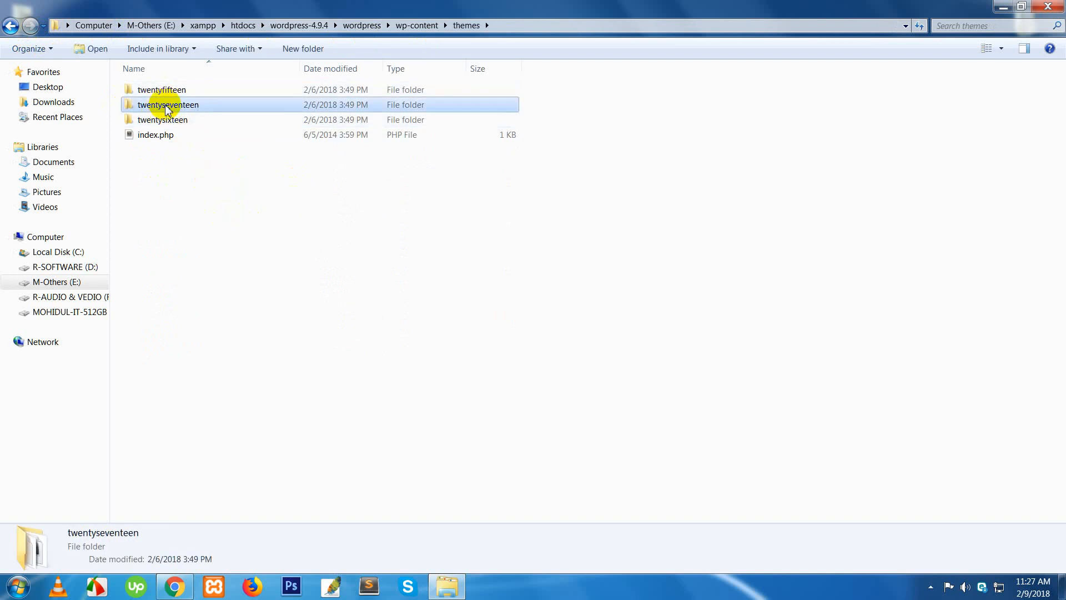
left_click(164, 120)
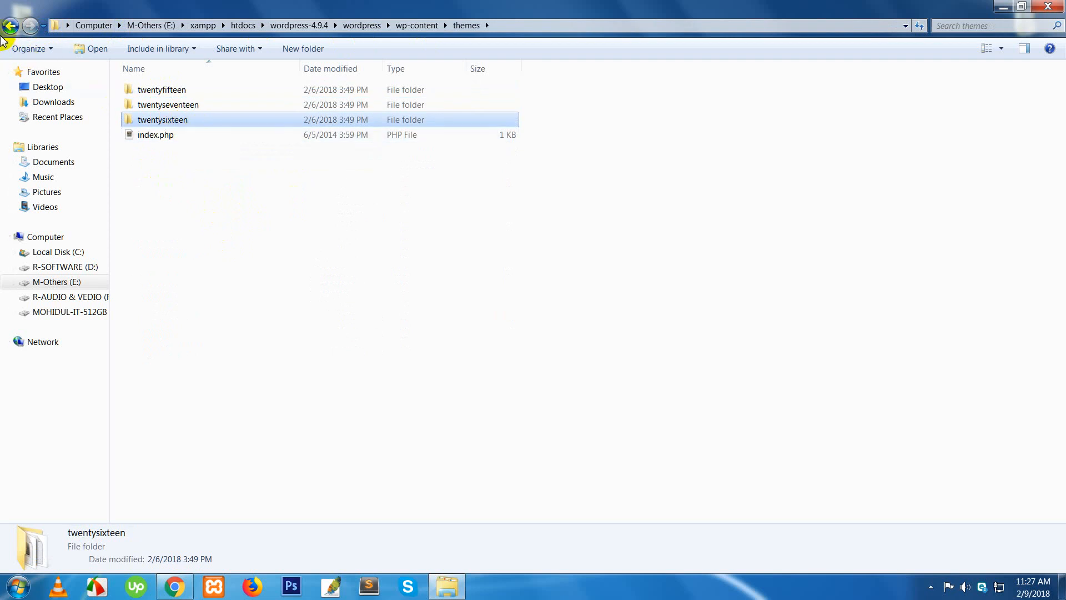
left_click(9, 32)
double_click(145, 89)
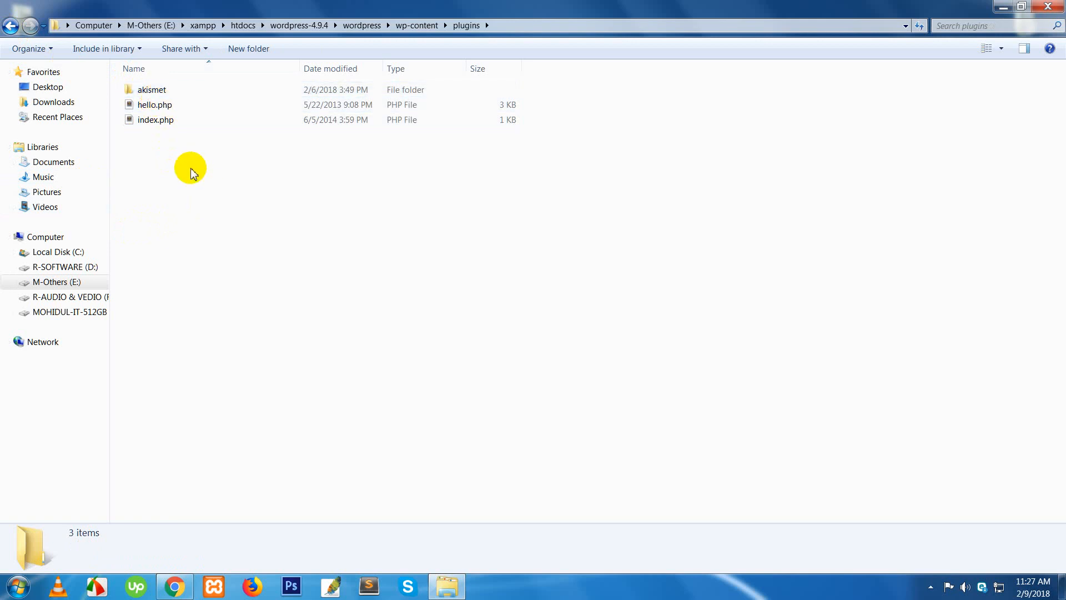
left_click(12, 27)
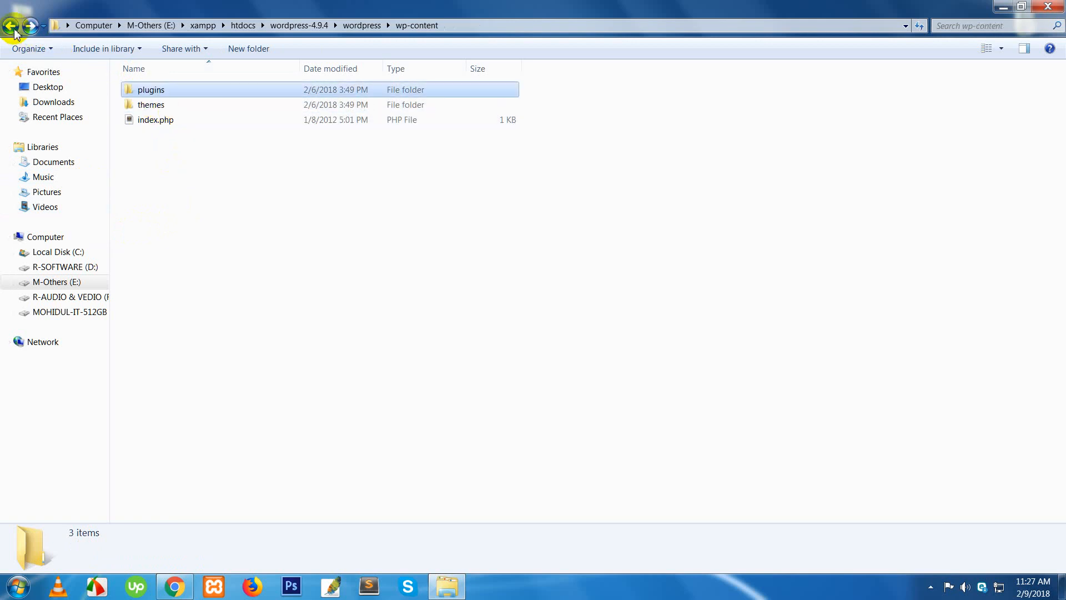
left_click(13, 29)
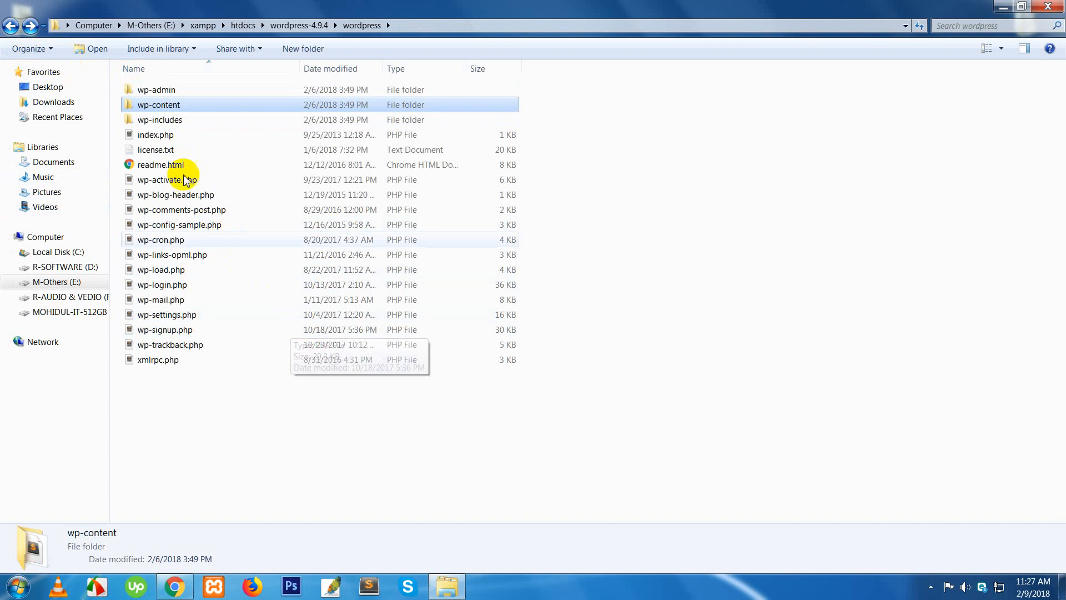
- Copy the wordpress folder out of wordpress-4.9.4 and paste it into htdocs
left_click(10, 25)
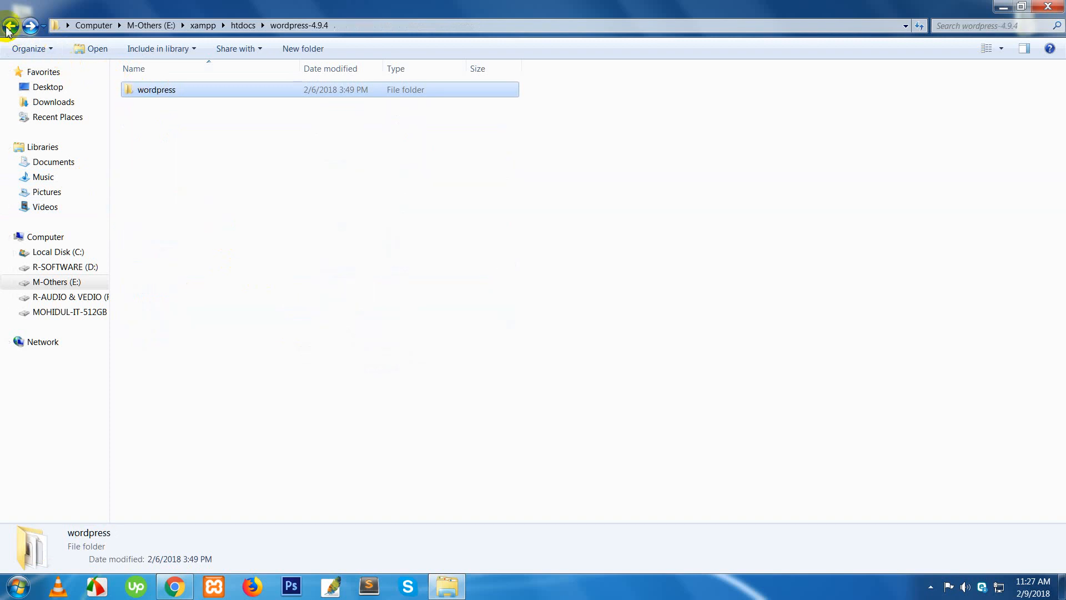
right_click(155, 93)
left_click(215, 326)
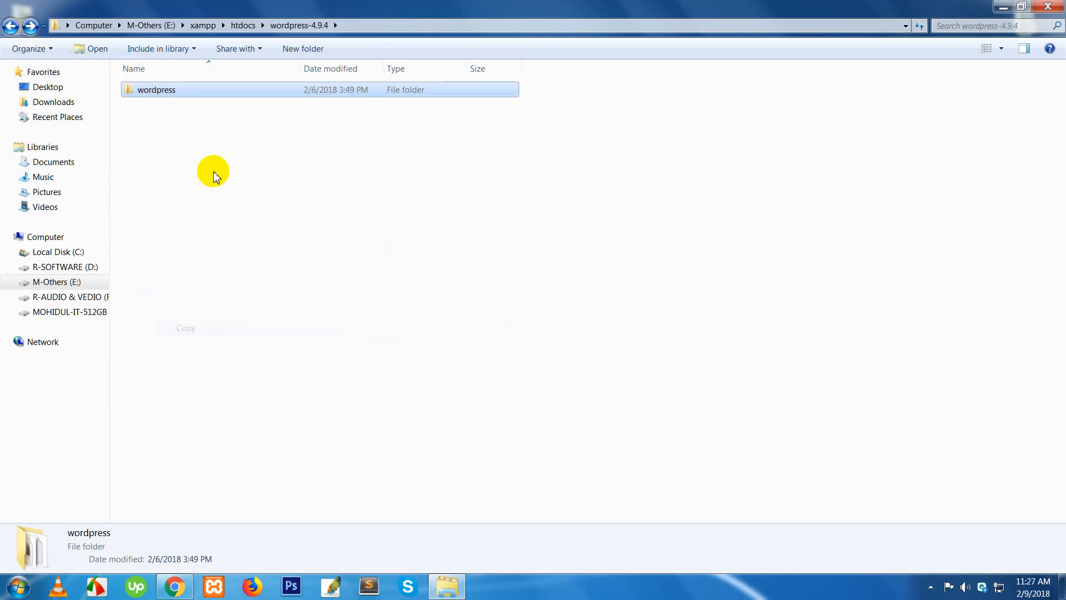
left_click(241, 26)
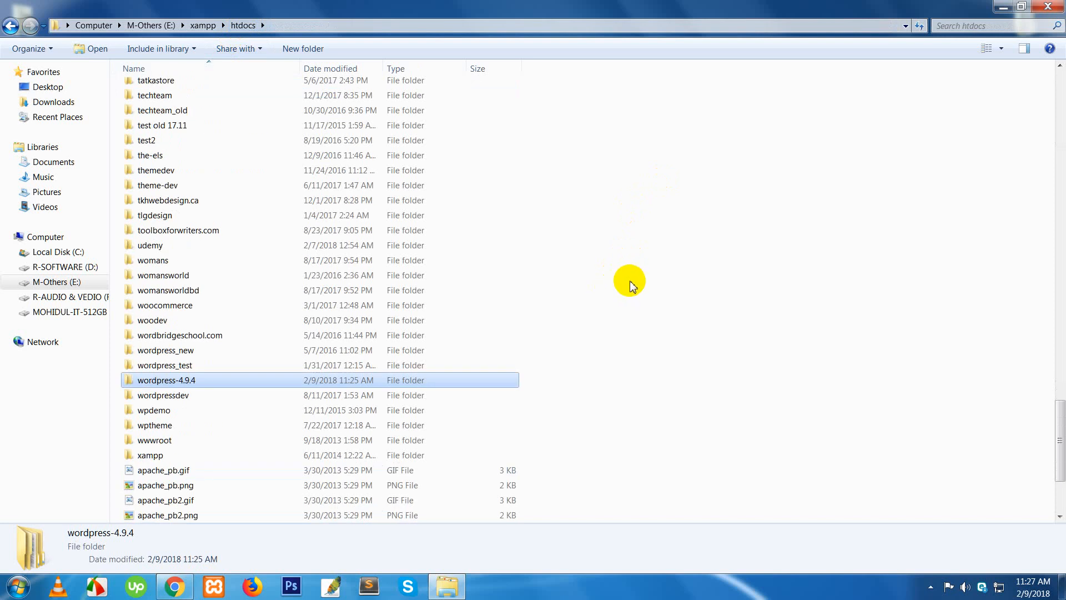
right_click(663, 242)
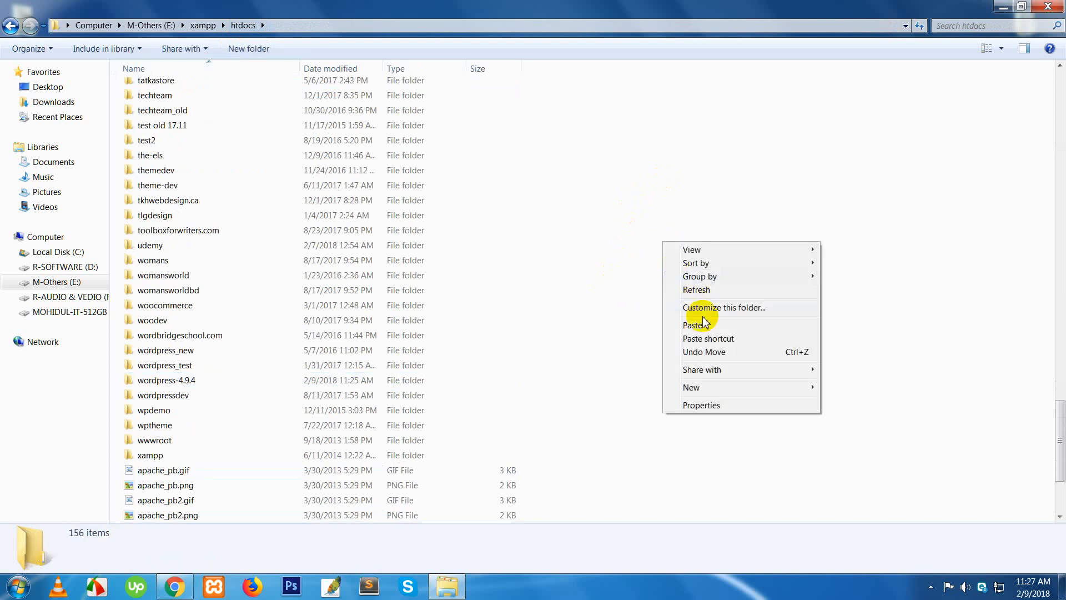
left_click(876, 260)
right_click(880, 256)
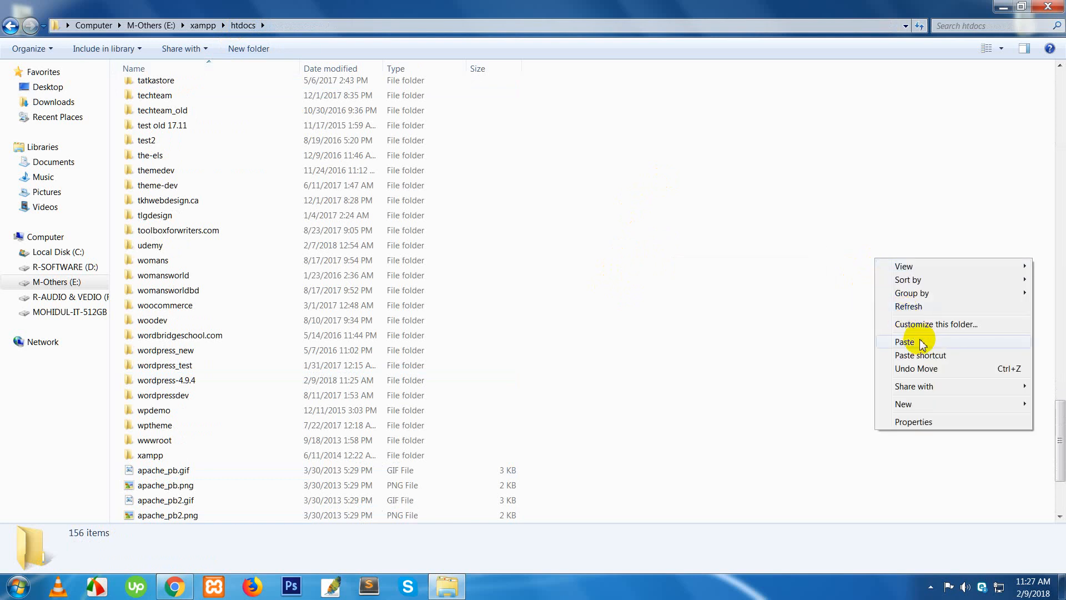
left_click(916, 342)
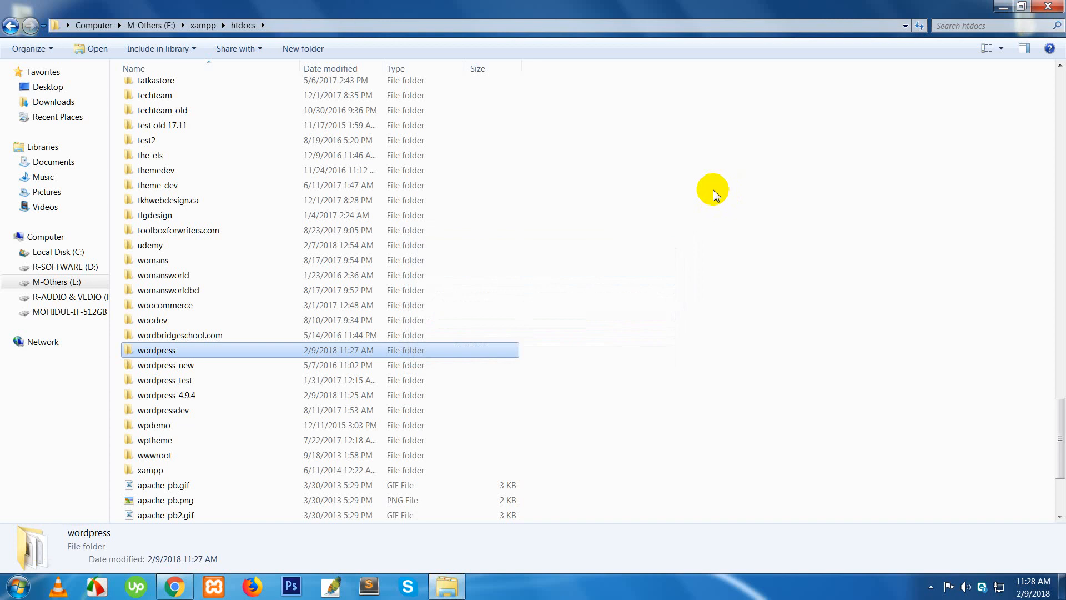
- Refresh htdocs and locate the newly pasted wordpress folder, cancelling an accidental rename
right_click(671, 181)
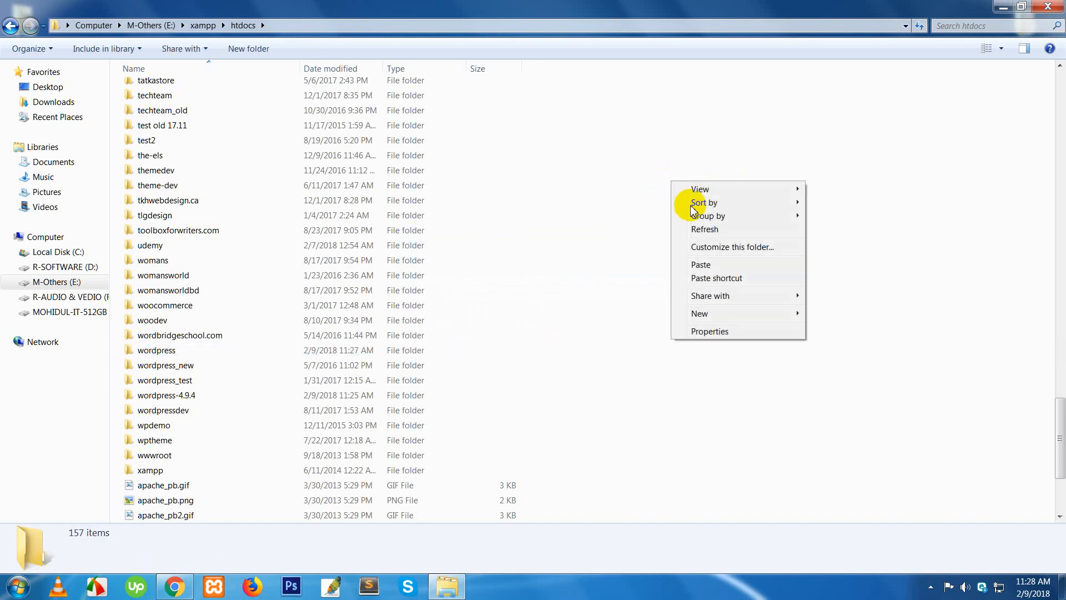
left_click(713, 228)
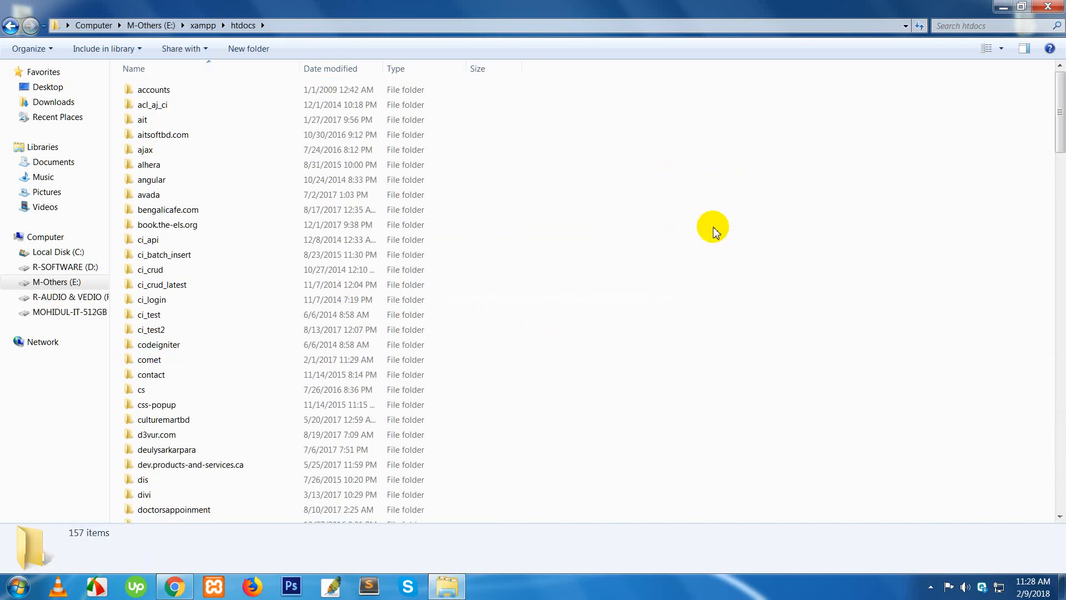
scroll(718, 250, "down", 13)
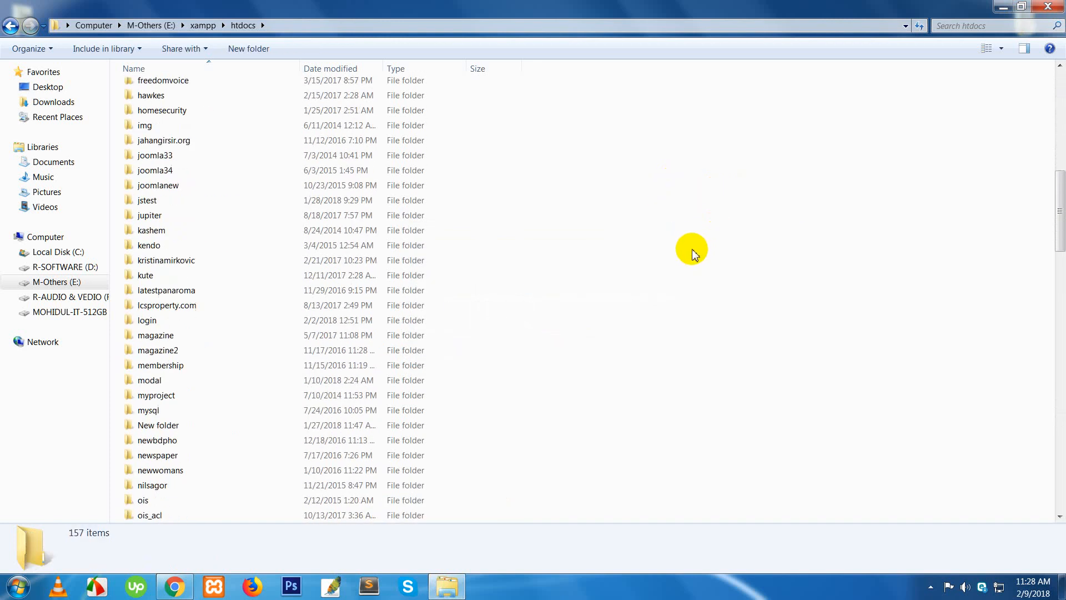
key("w")
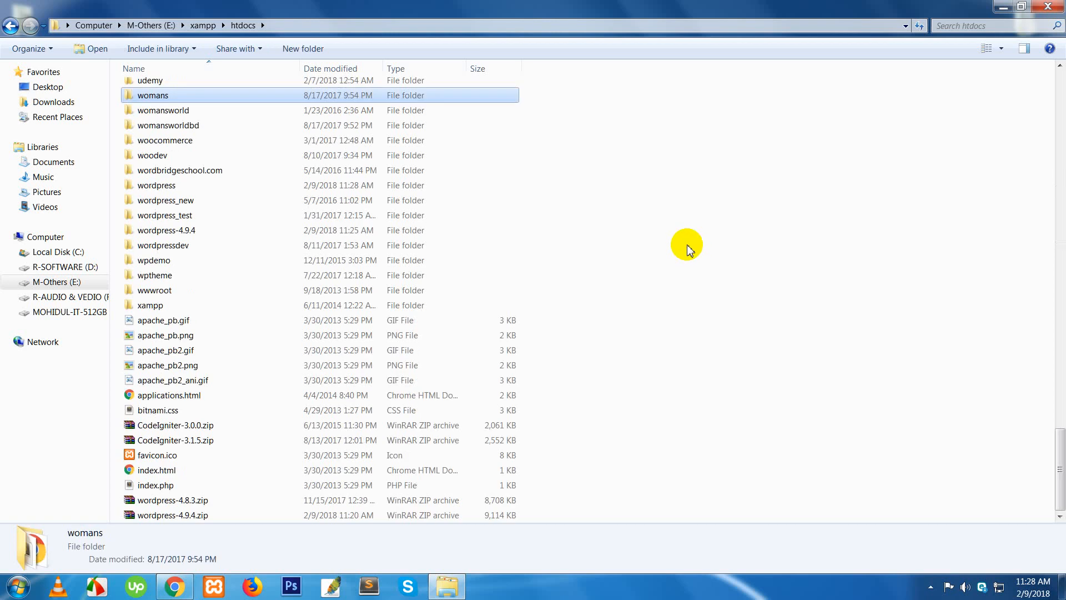
key("Down")
key("Down")
key("Down")
key("Down")
key("Down")
key("Down")
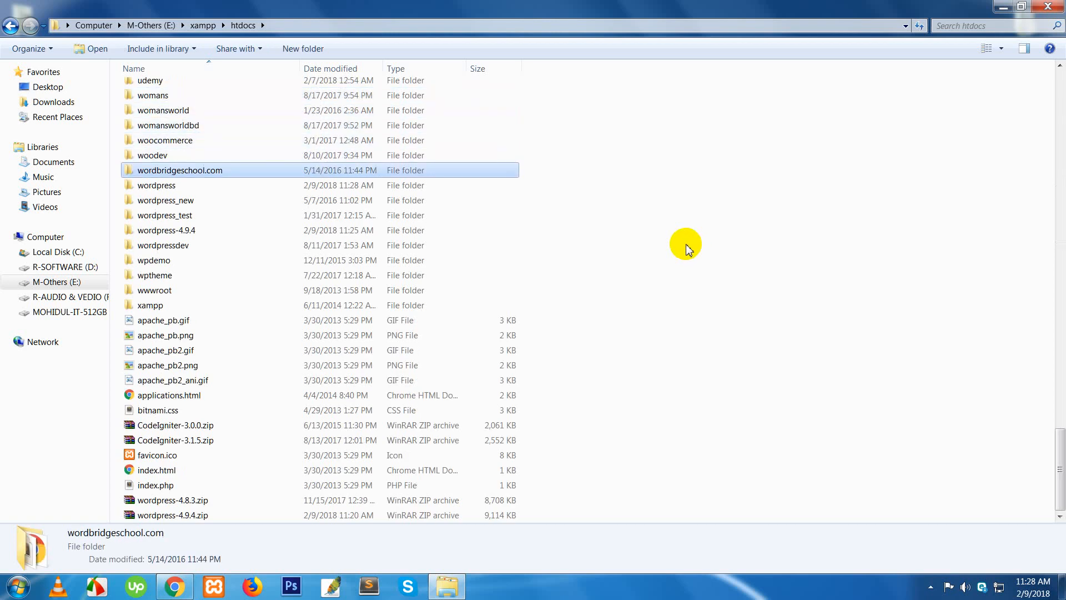
left_click(157, 189)
left_click(731, 226)
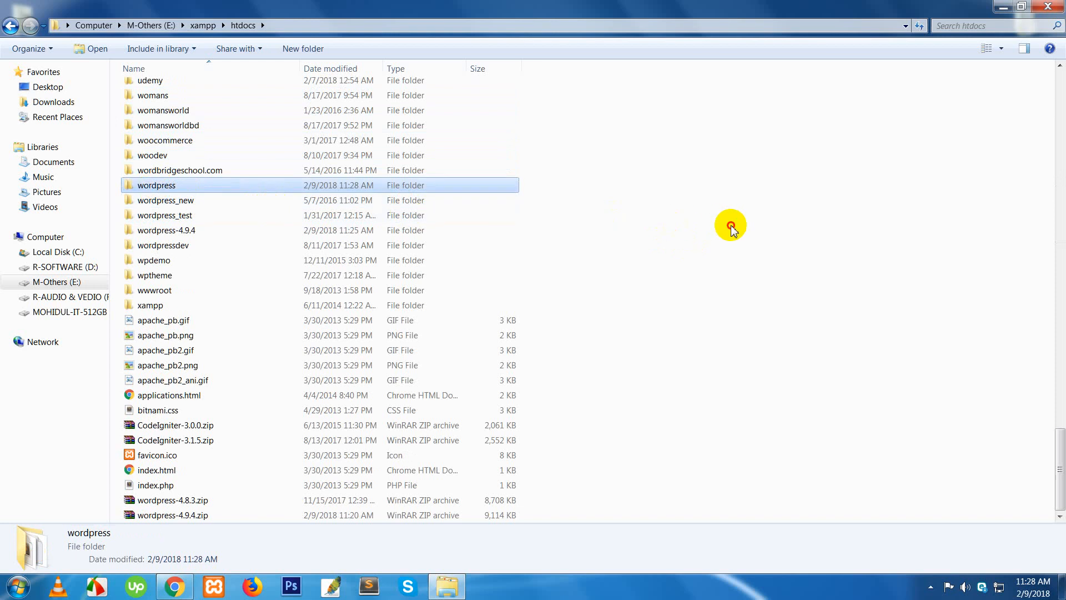
- Rename the wordpress folder in htdocs to wordpress_project and commit the new name
right_click(146, 189)
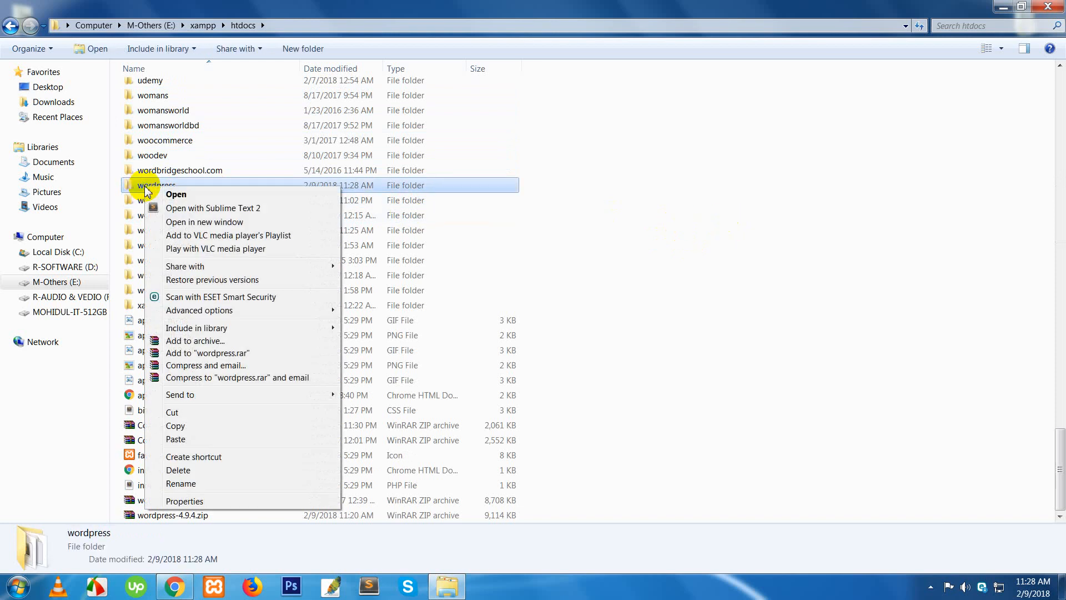
left_click(181, 483)
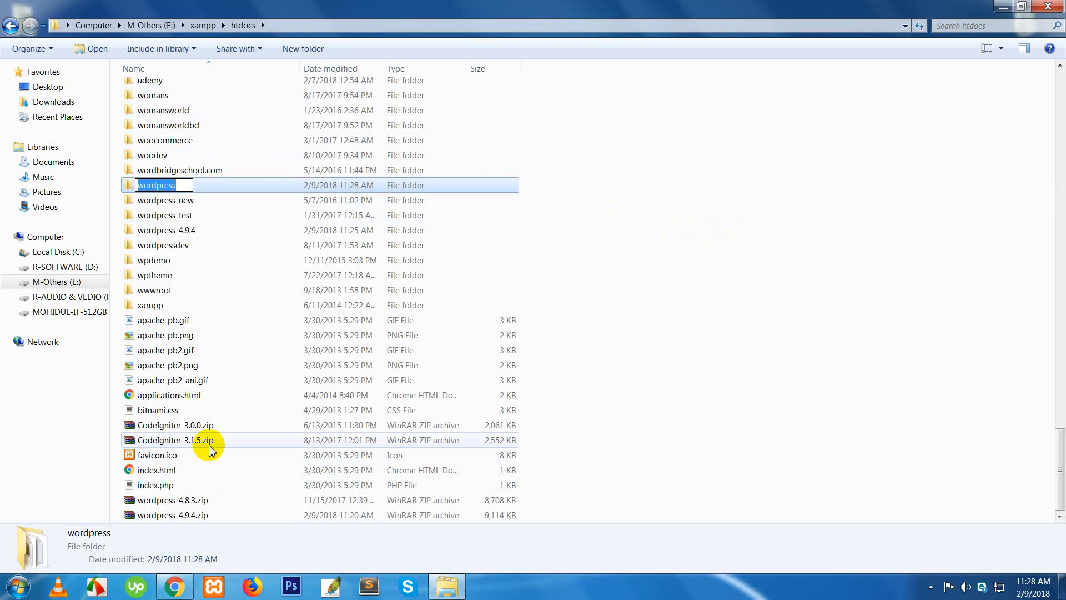
key("End")
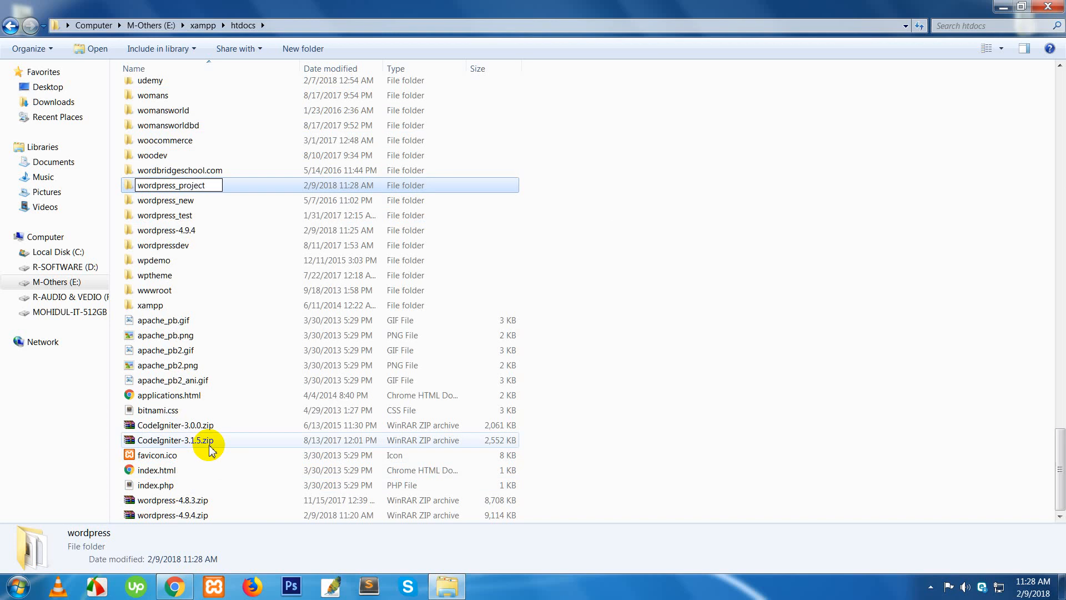
key("Return")
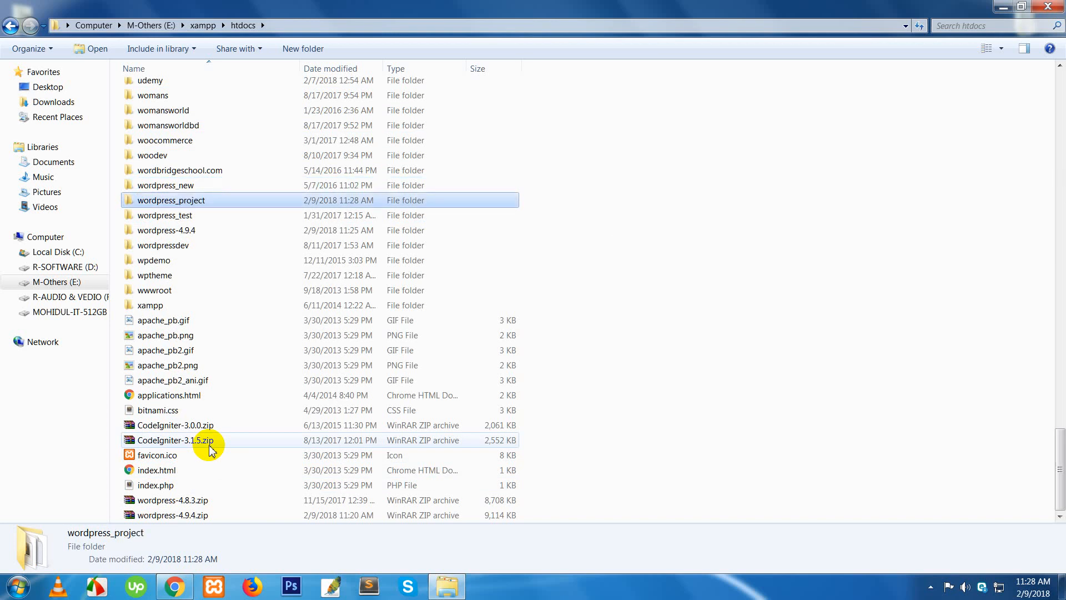
left_click(728, 286)
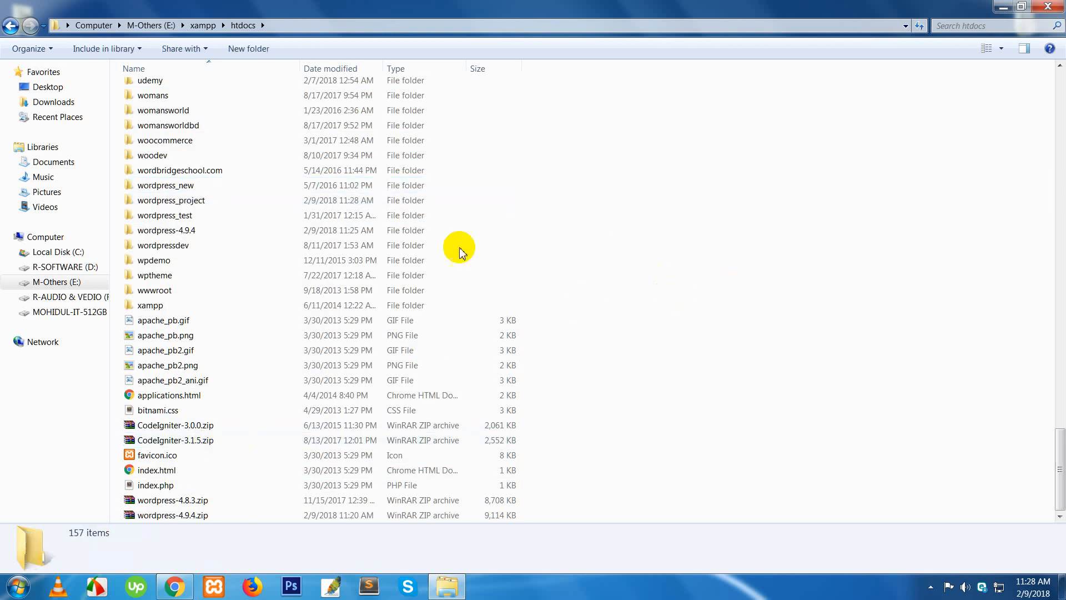
left_click(172, 203)
right_click(172, 205)
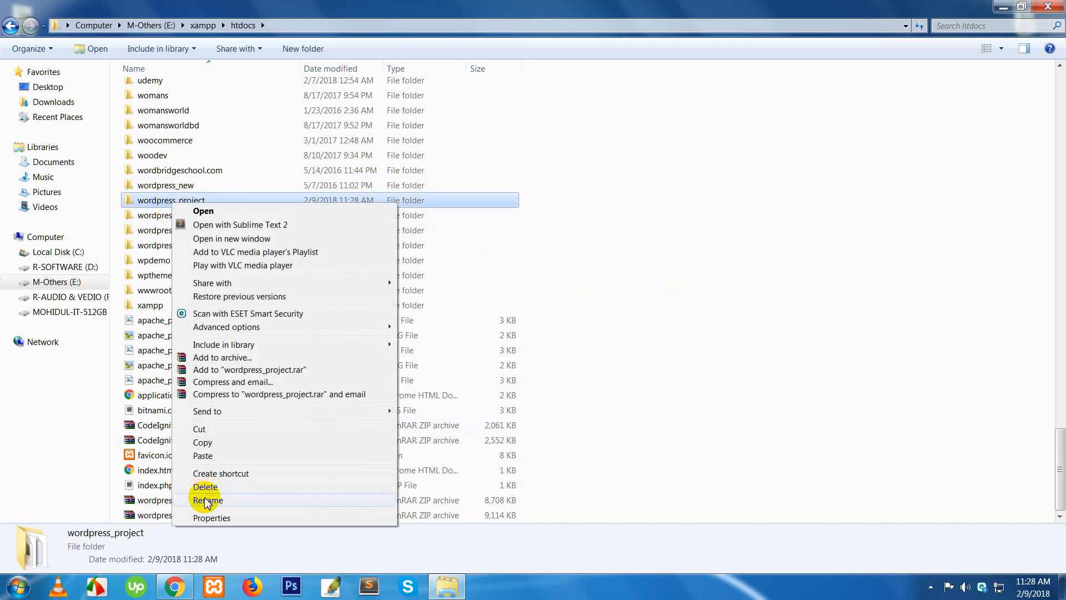
left_click(268, 500)
key("ctrl+c")
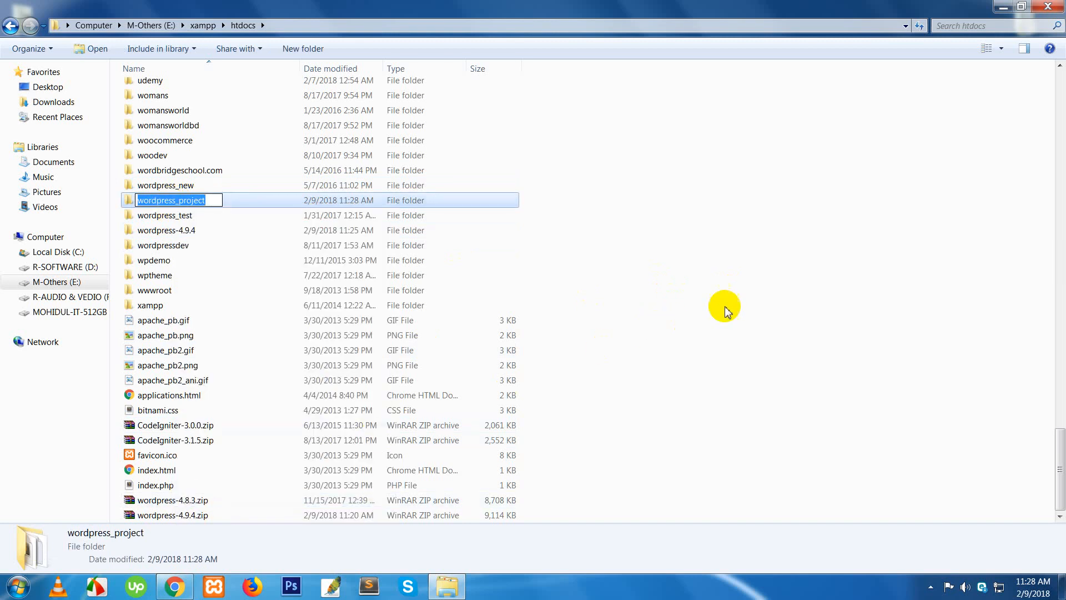
left_click(724, 284)
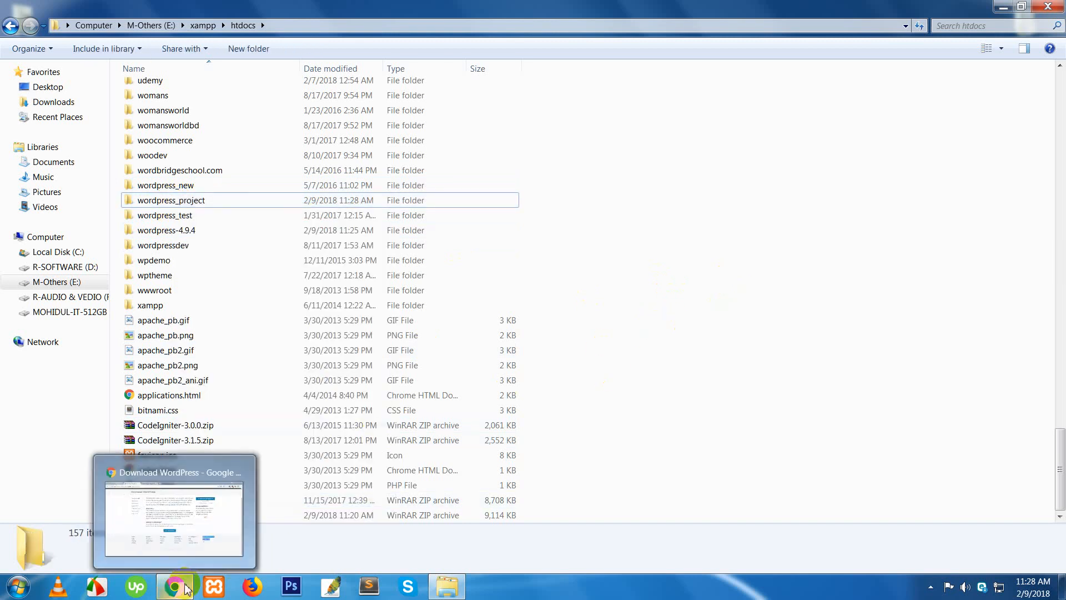
- Close the WordPress documentation and download tabs and load localhost/phpmyadmin in a new tab
left_click(215, 453)
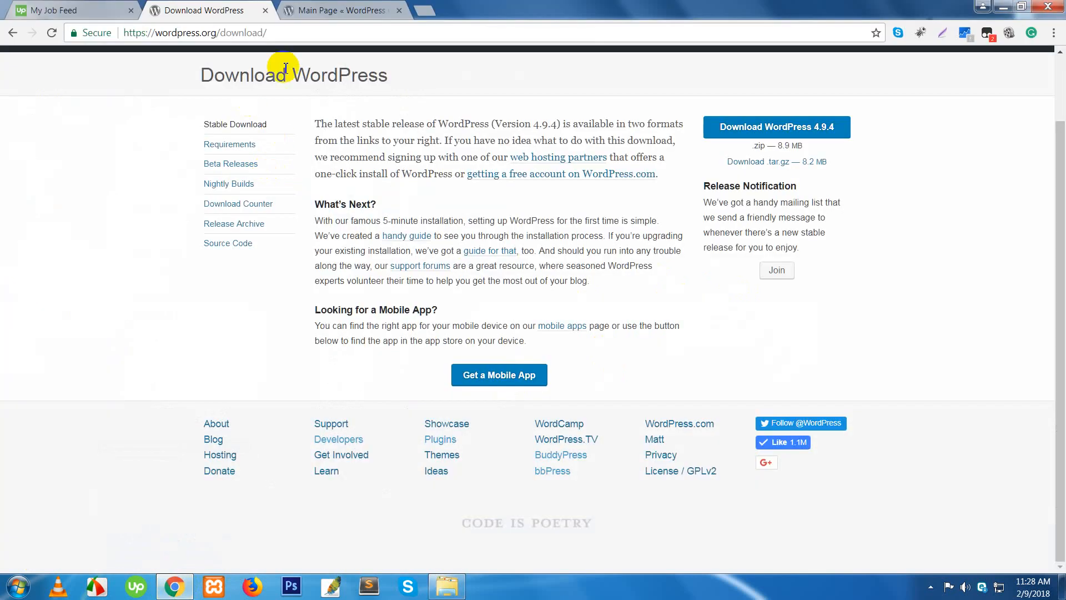
left_click(399, 12)
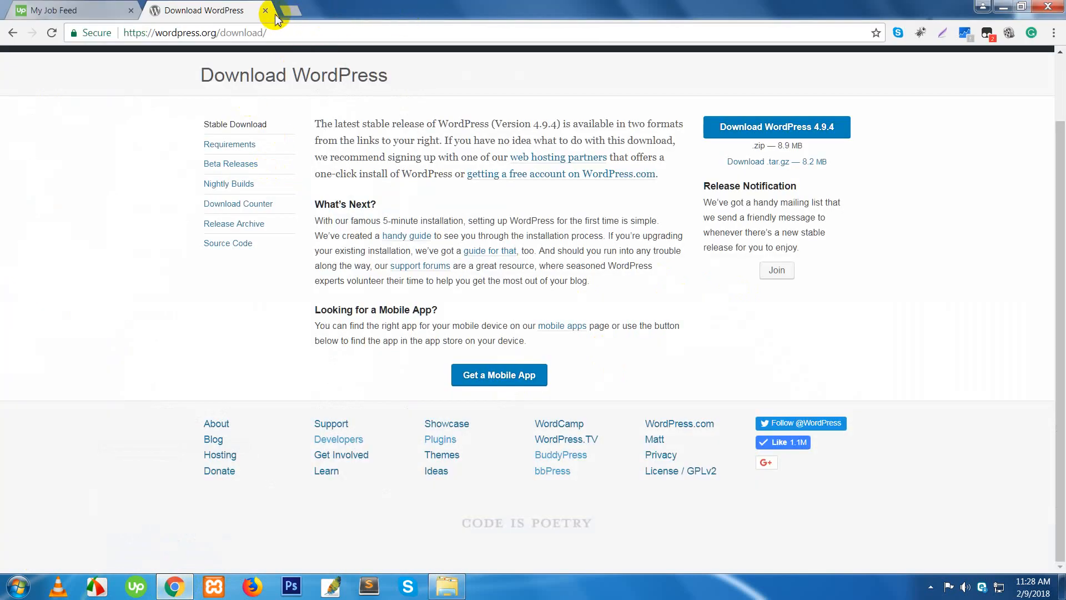
left_click(286, 11)
left_click(265, 11)
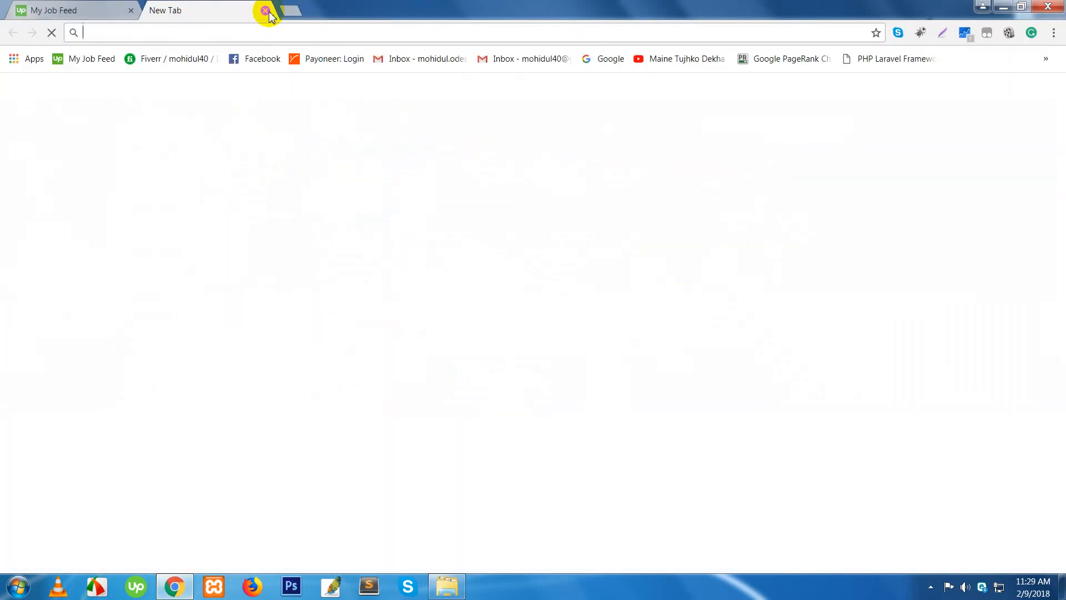
type("l")
key("Right")
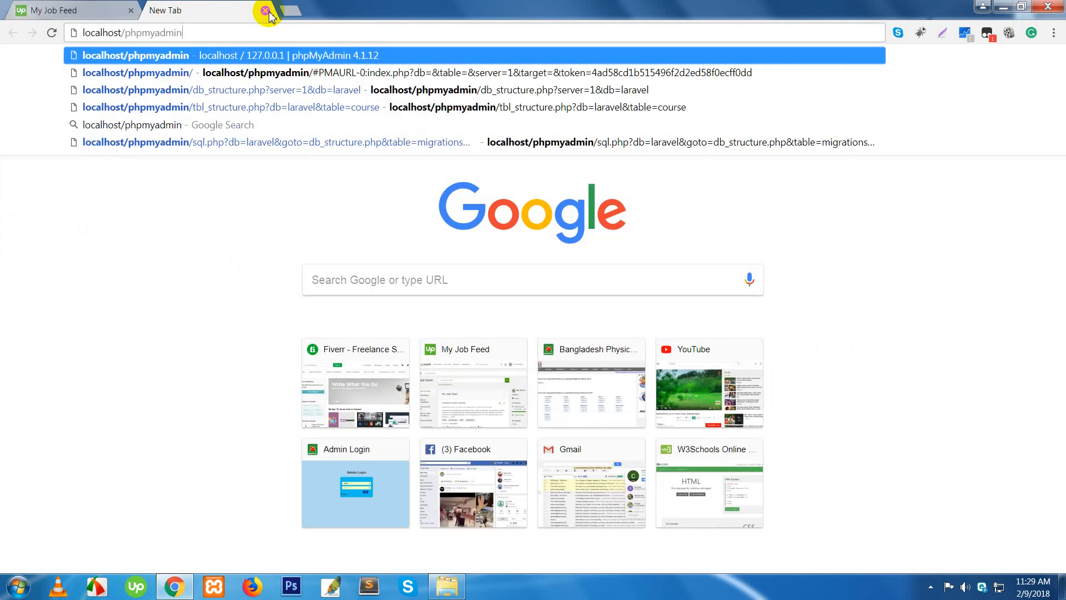
key("Return")
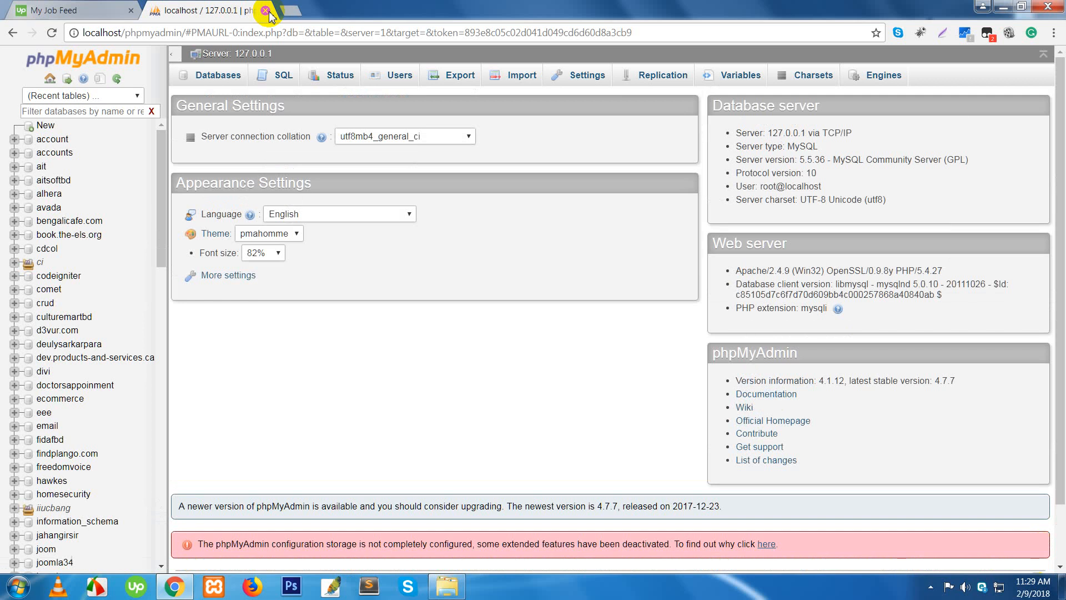
- Create a new database named wordpress_project from the Databases tab
left_click(226, 81)
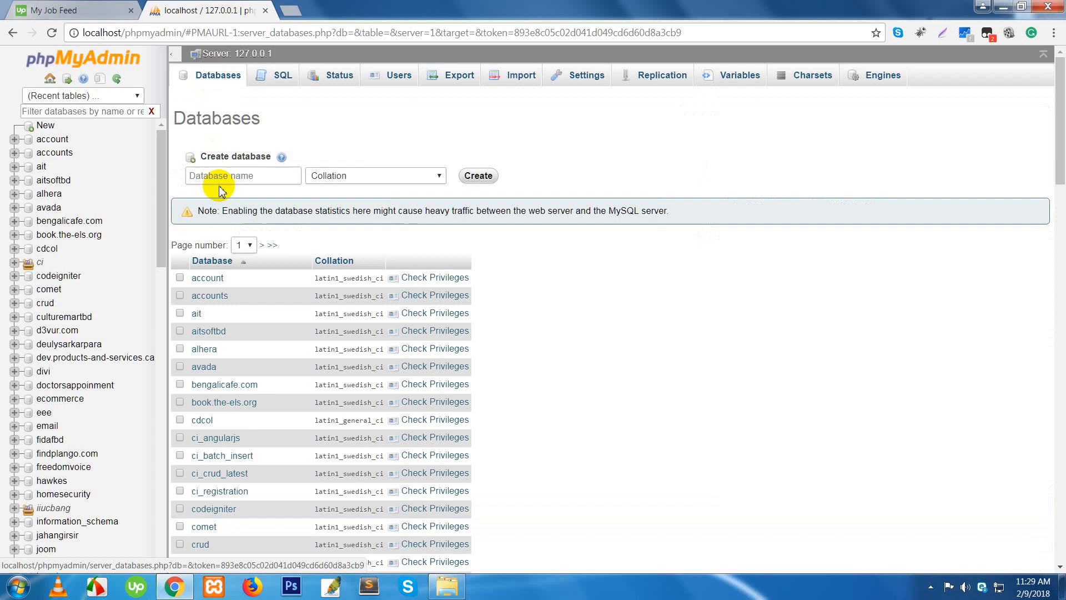
left_click(209, 174)
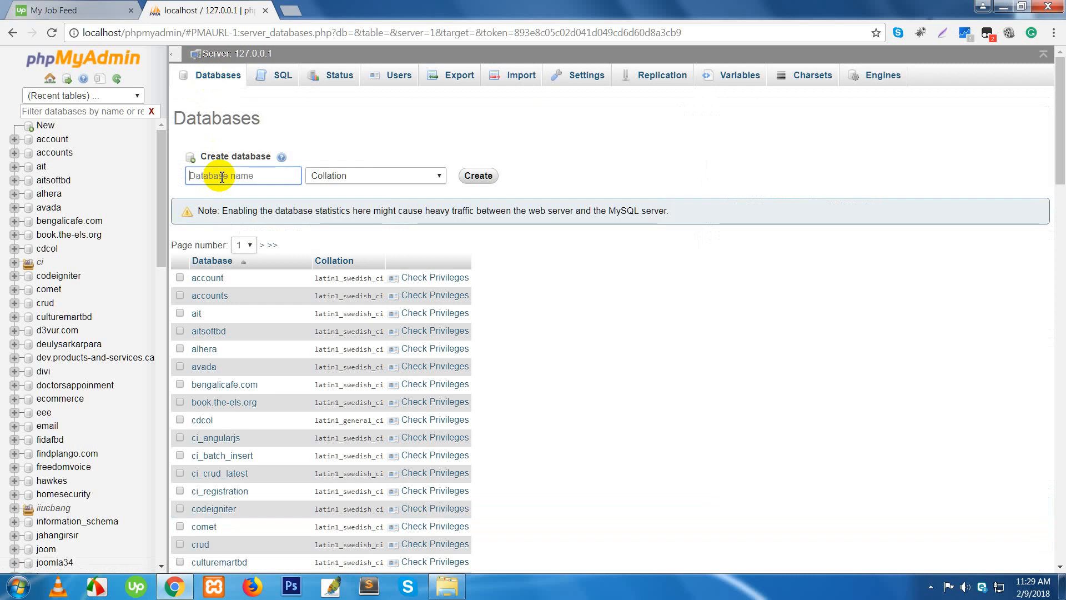
key("ctrl+v")
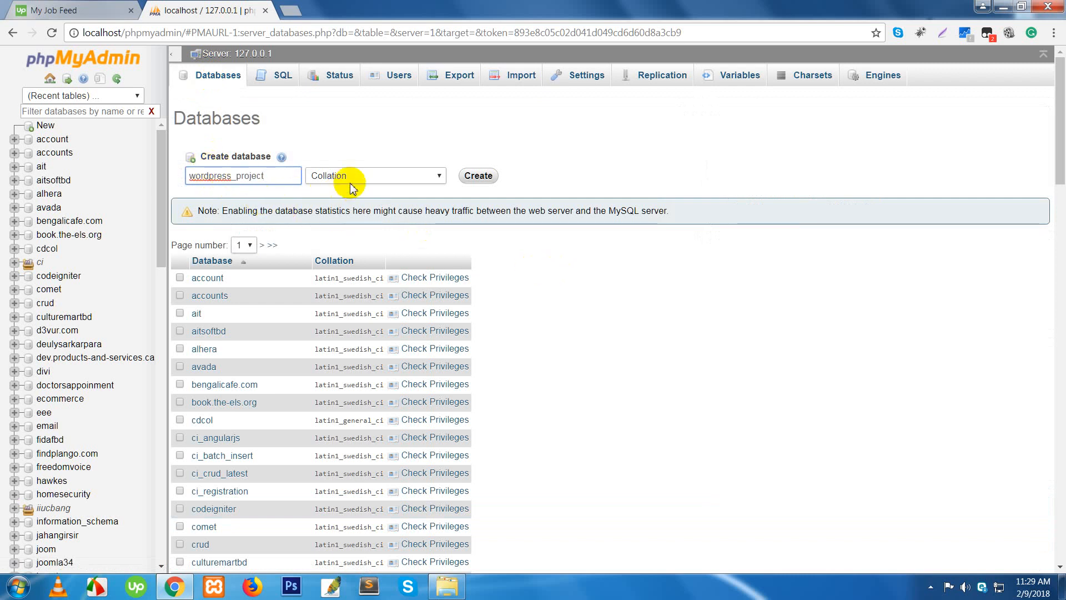
left_click(479, 177)
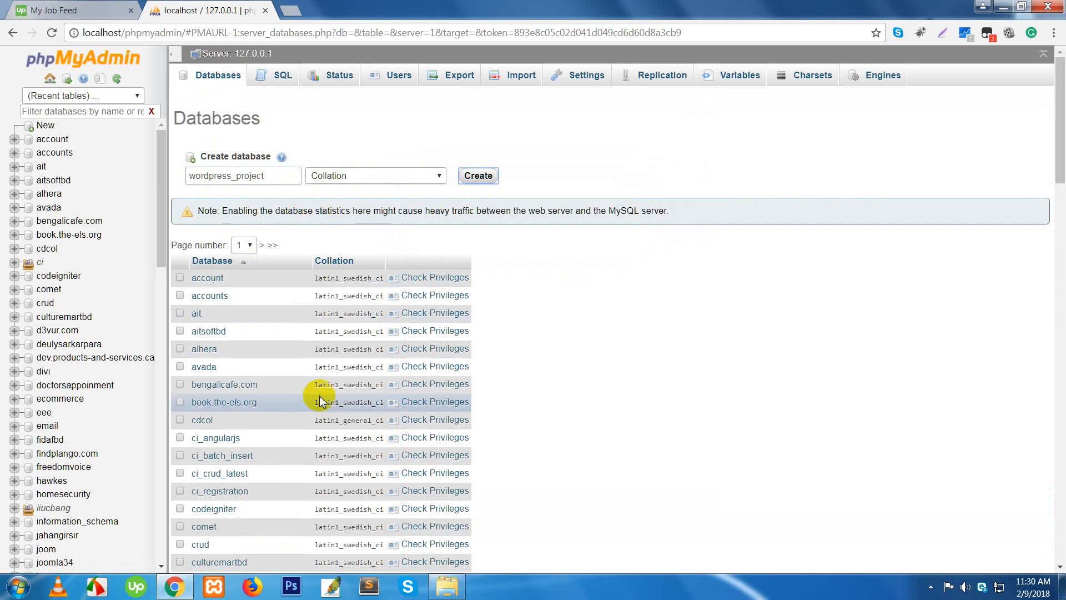
- Find wordpress_project in the database list and open it
scroll(325, 404, "down", 15)
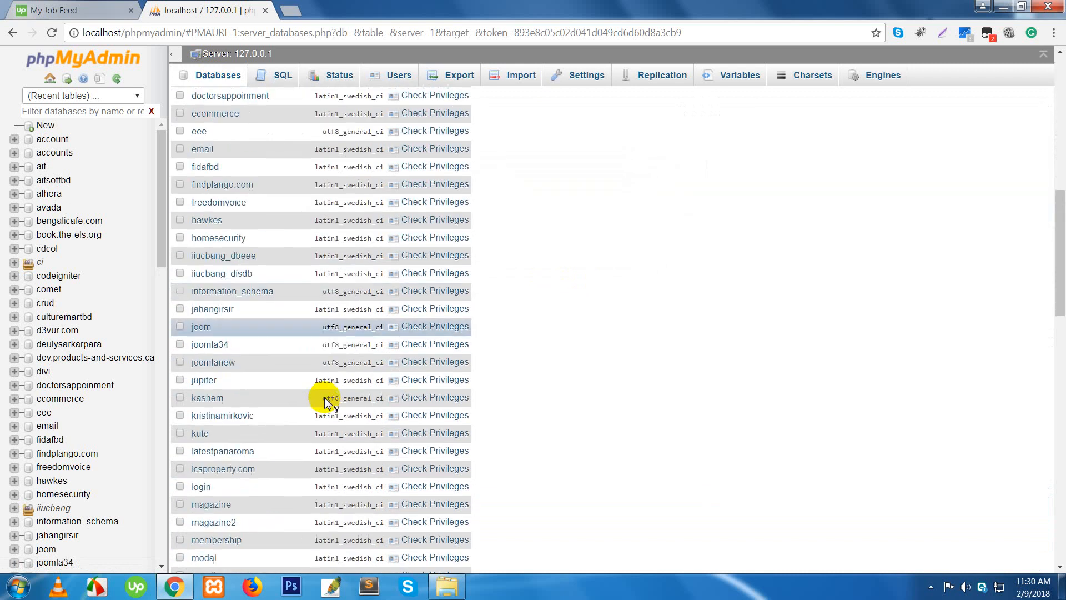
scroll(325, 404, "down", 12)
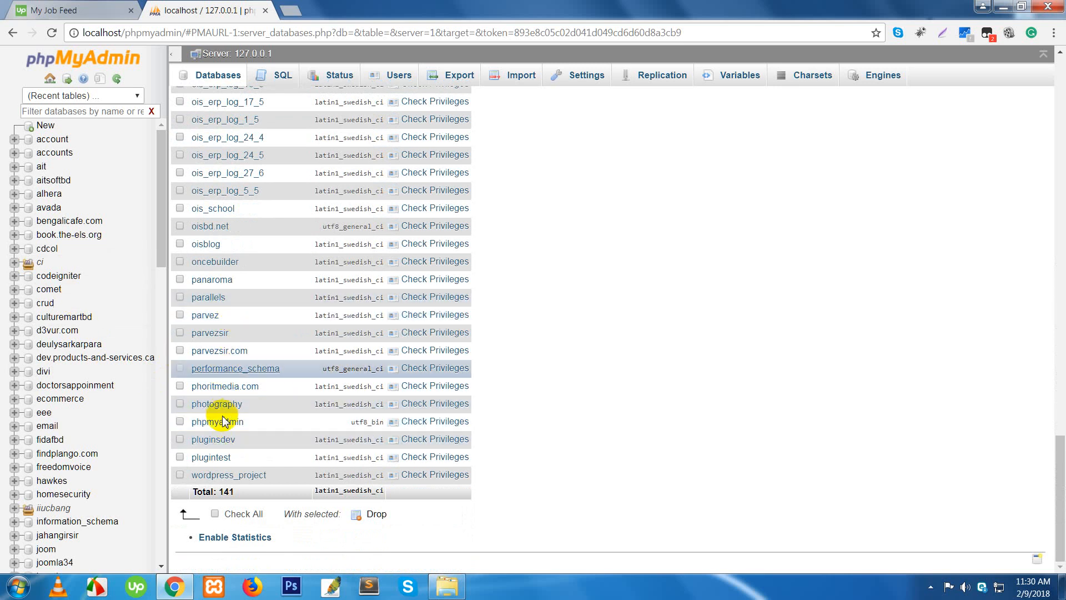
scroll(224, 425, "up", 5)
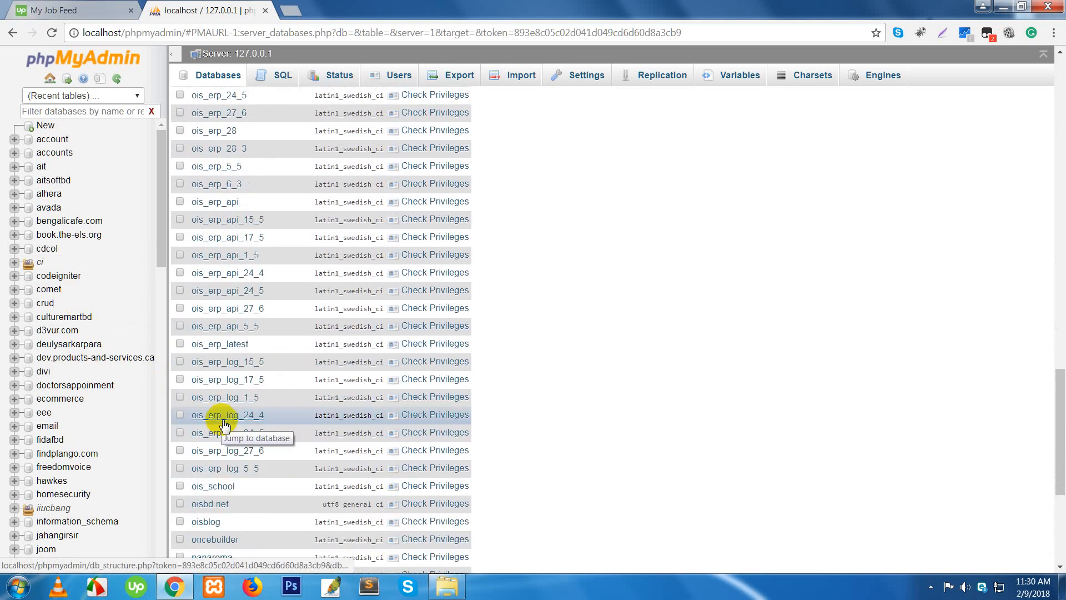
scroll(224, 425, "up", 7)
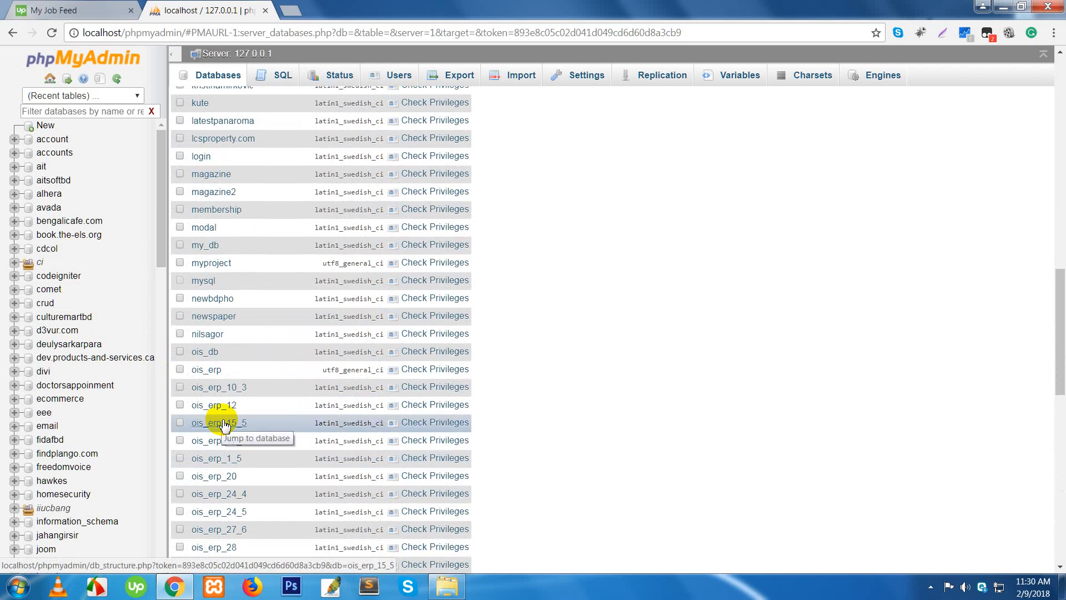
scroll(224, 425, "down", 12)
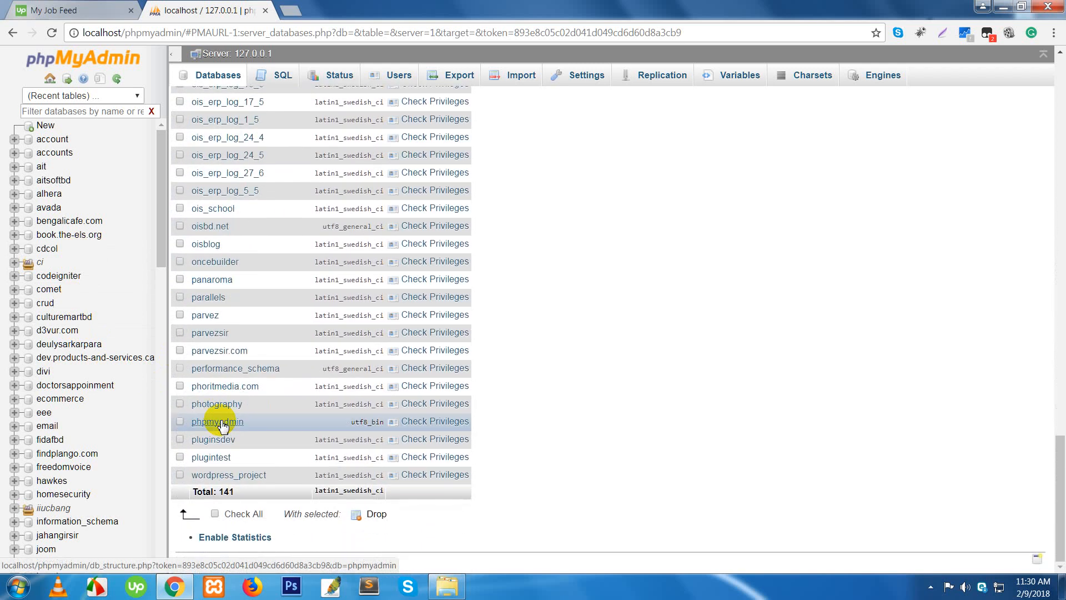
left_click(226, 476)
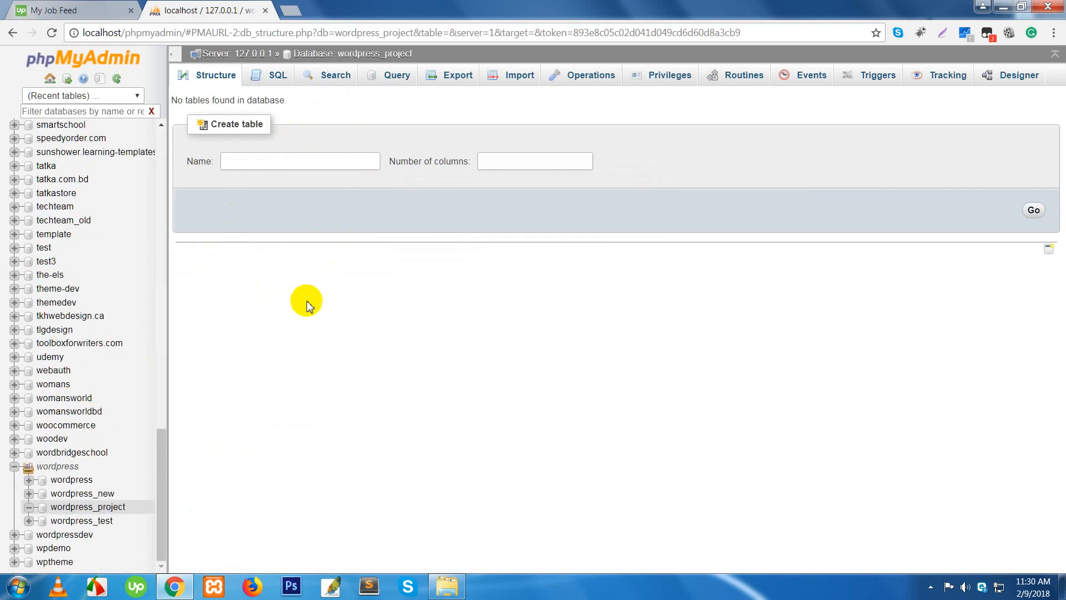
left_click(288, 15)
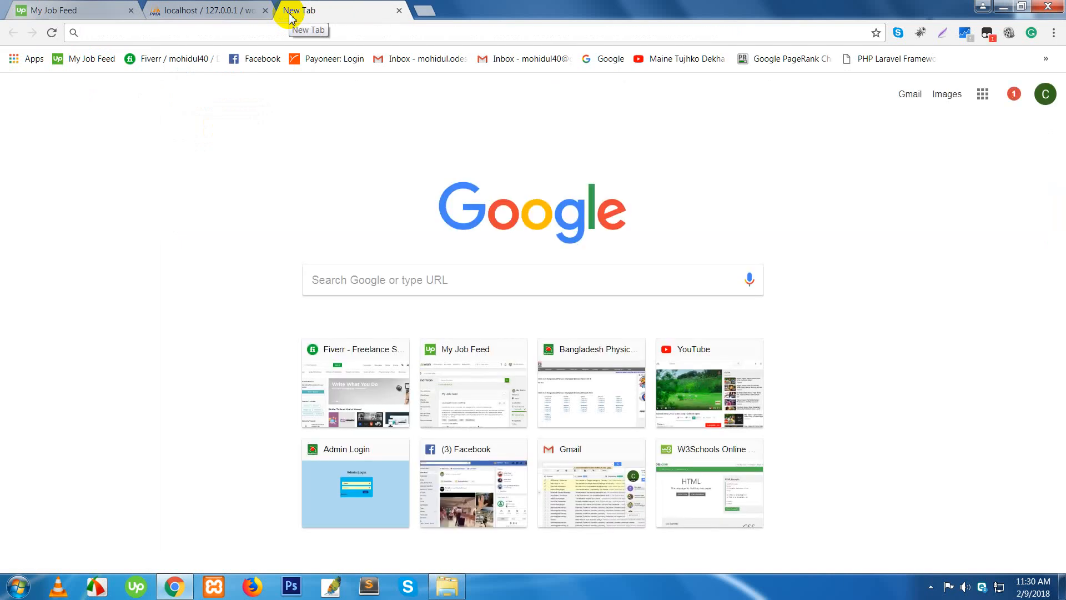
- Load localhost/wordpress_project in the new browser tab
type("l")
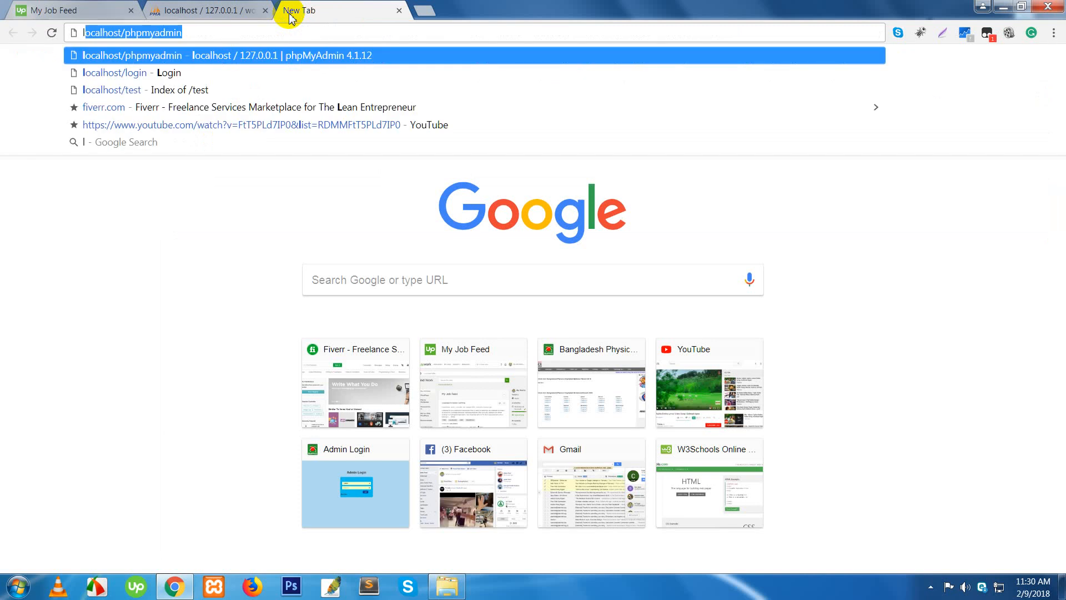
type("ocalhost/phpmyadm")
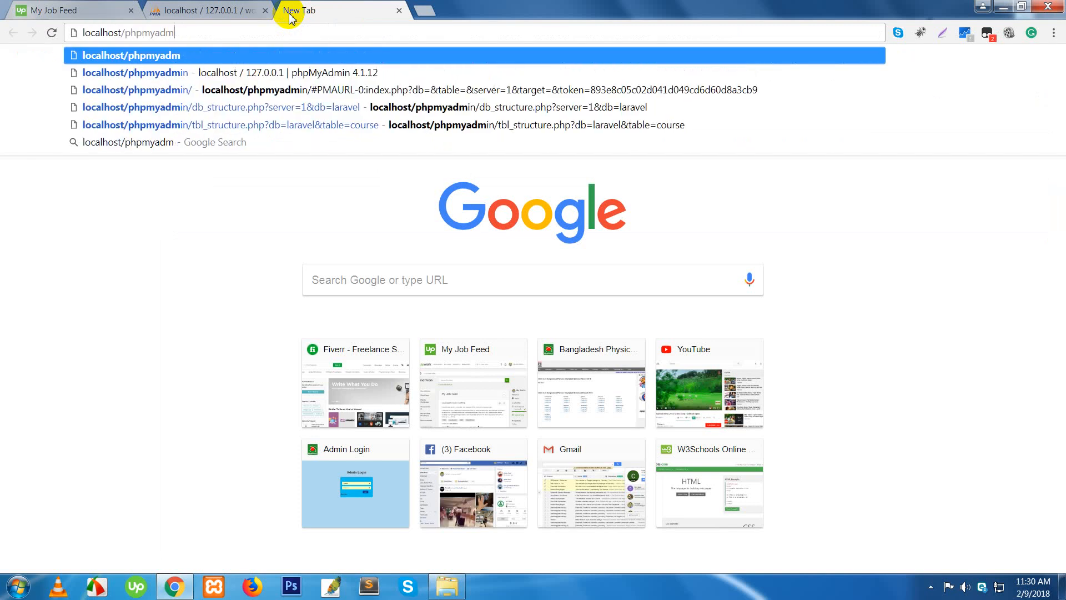
key("BackSpace")
key("BackSpace")
key("BackSpace")
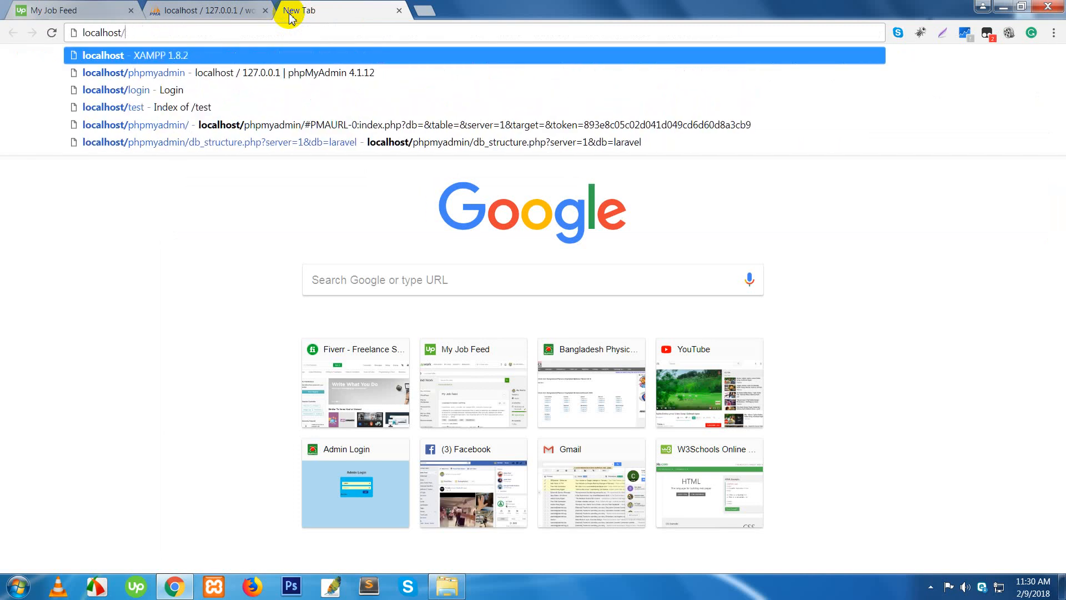
key("ctrl+v")
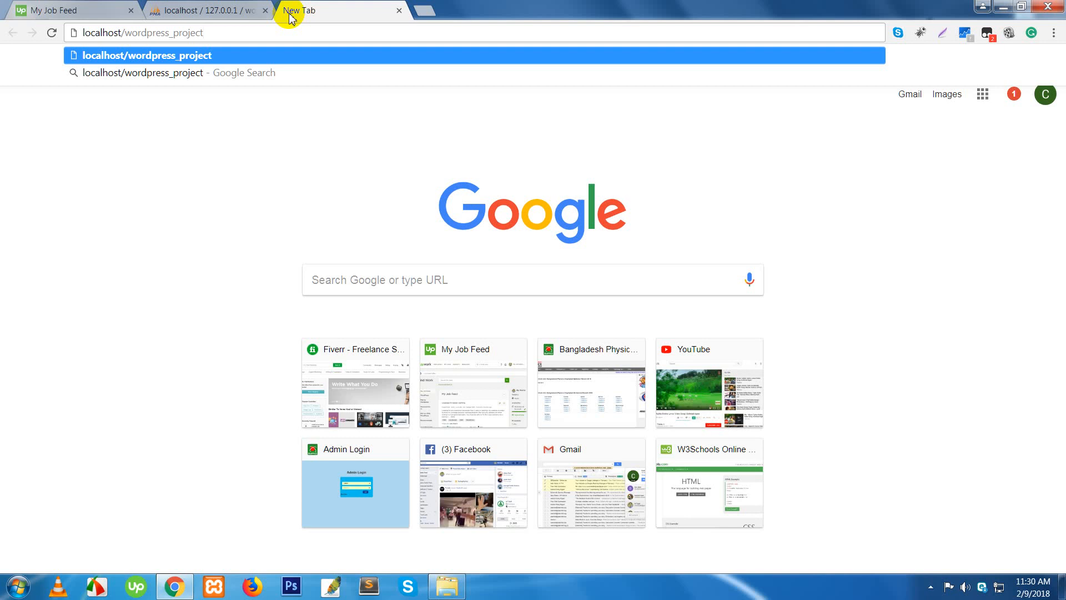
key("Return")
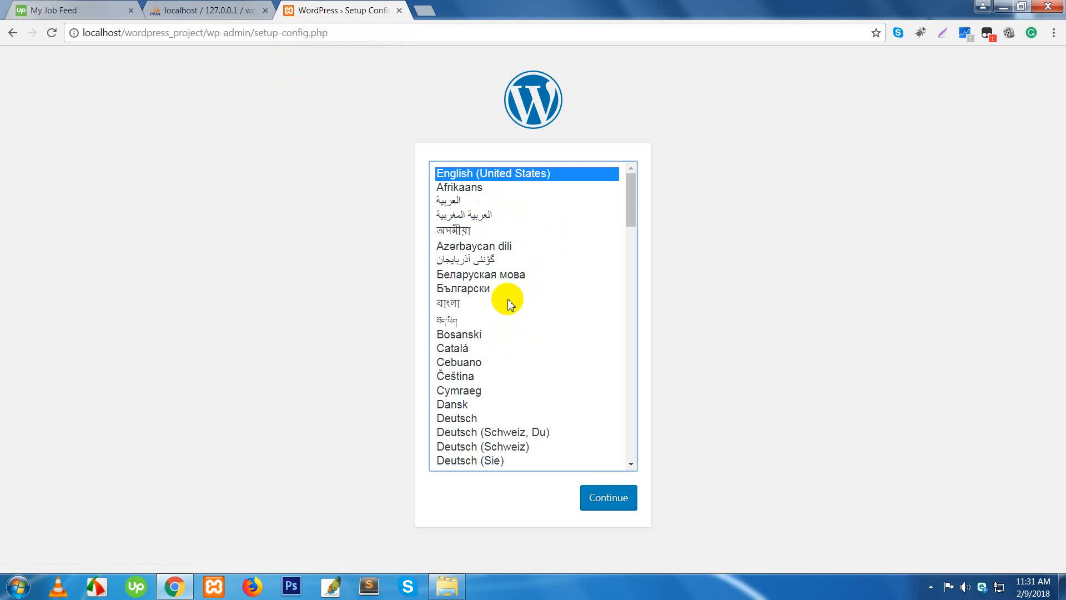
- Pick العربية (Arabic) from the WordPress setup language list
left_click(453, 201)
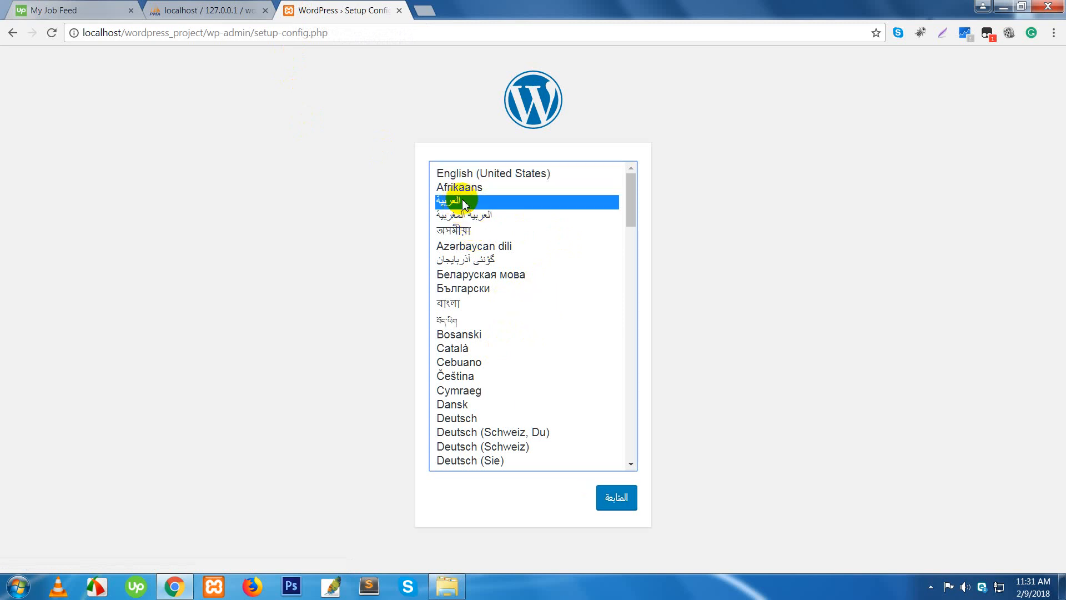
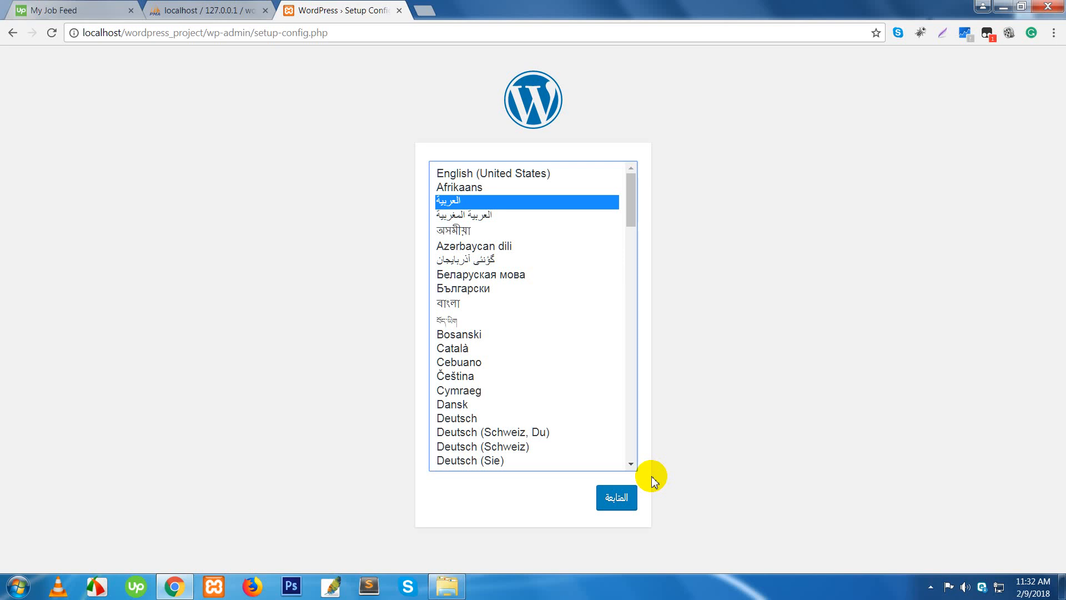
- Choose English (United States) as the setup language and open a new browser tab
left_click(512, 175)
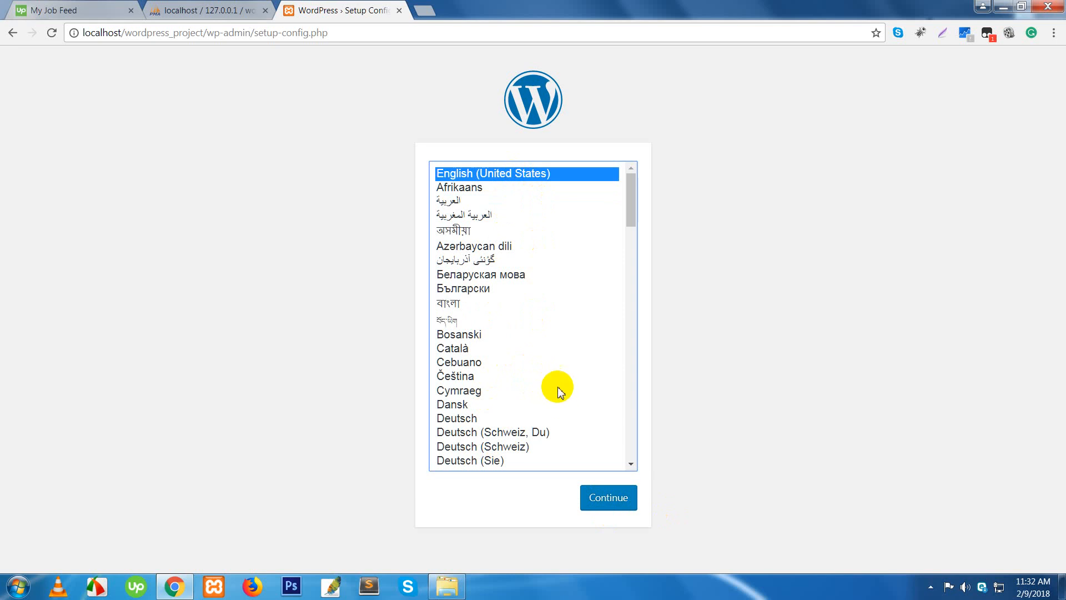
left_click(426, 13)
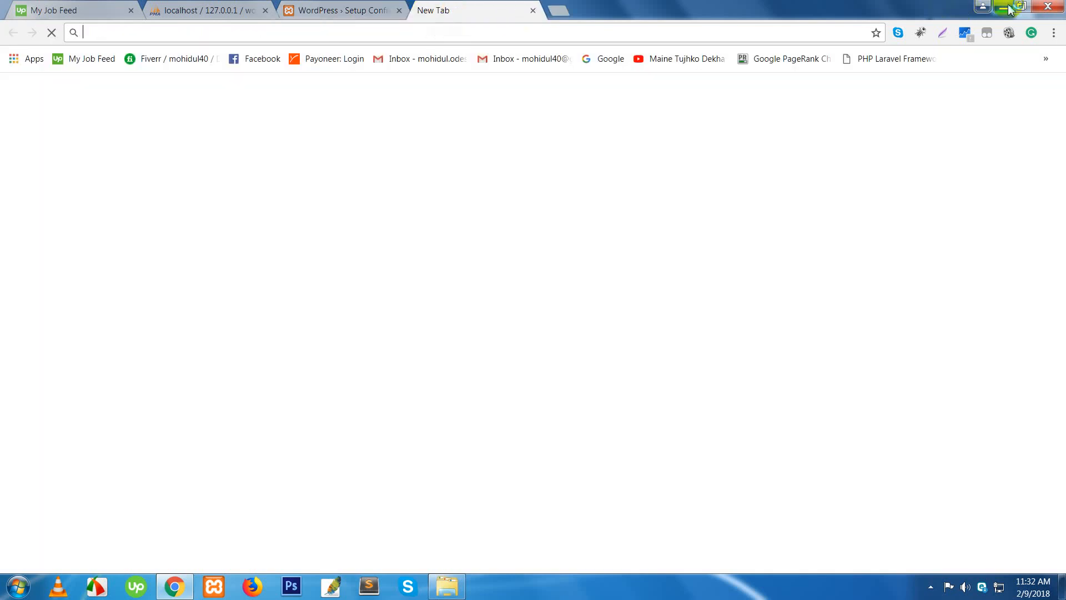
left_click(1010, 10)
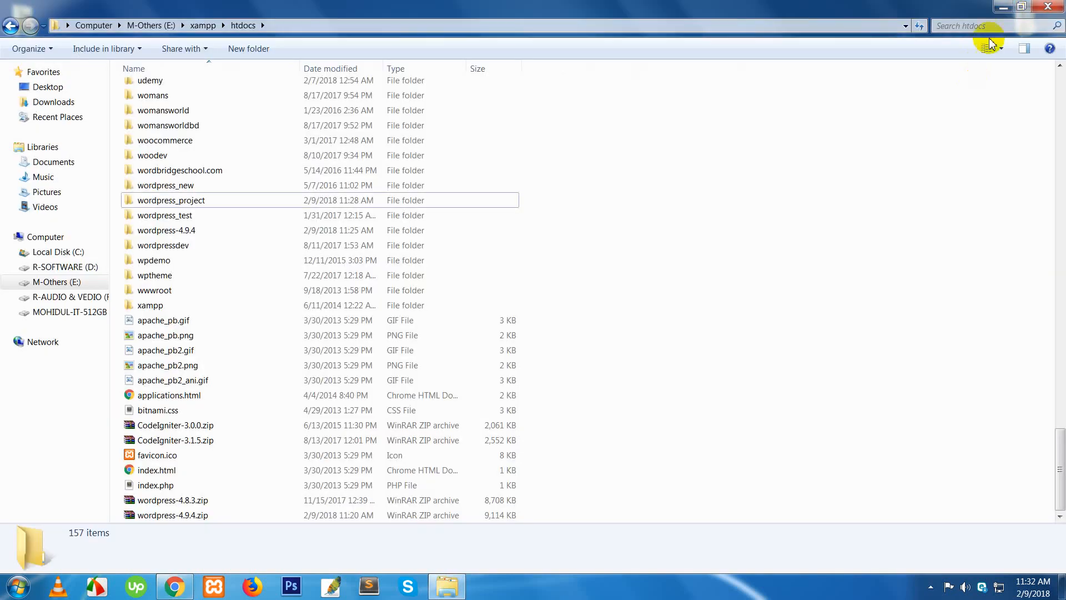
left_click(1003, 6)
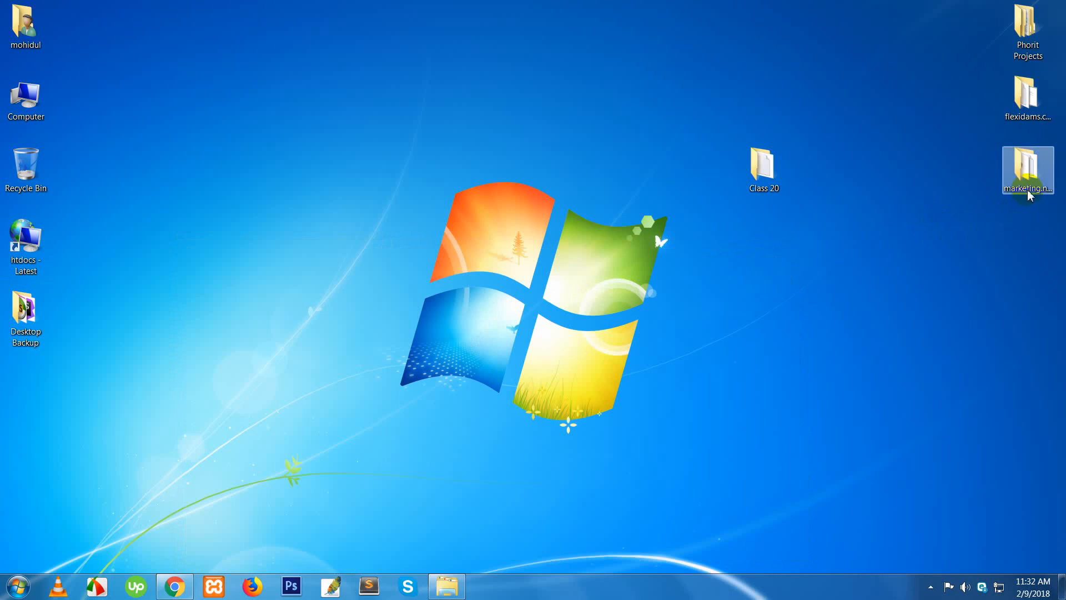
left_click(174, 587)
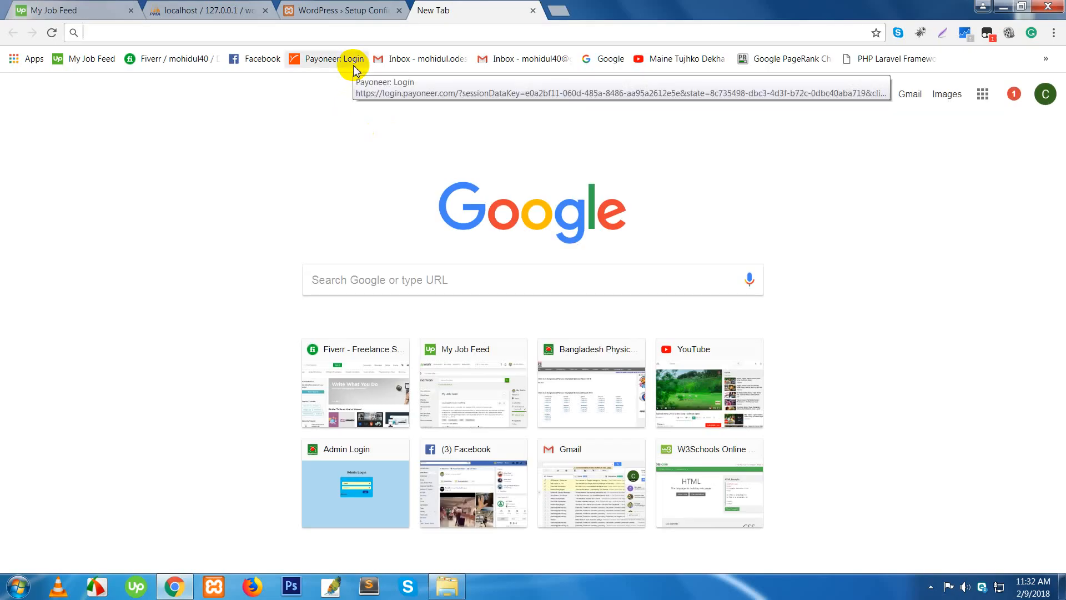
type("ma")
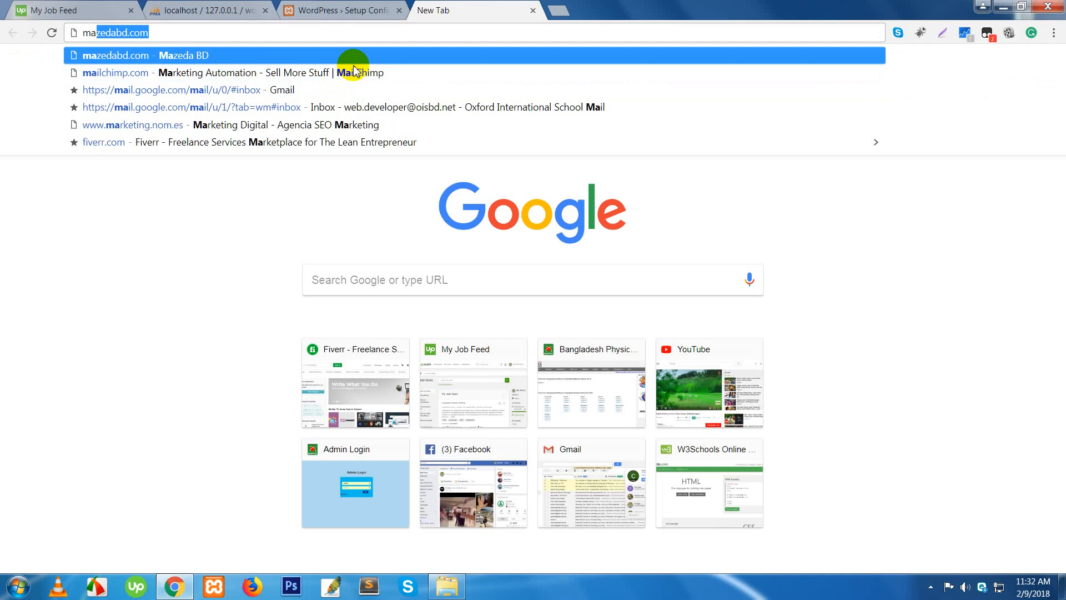
type("r")
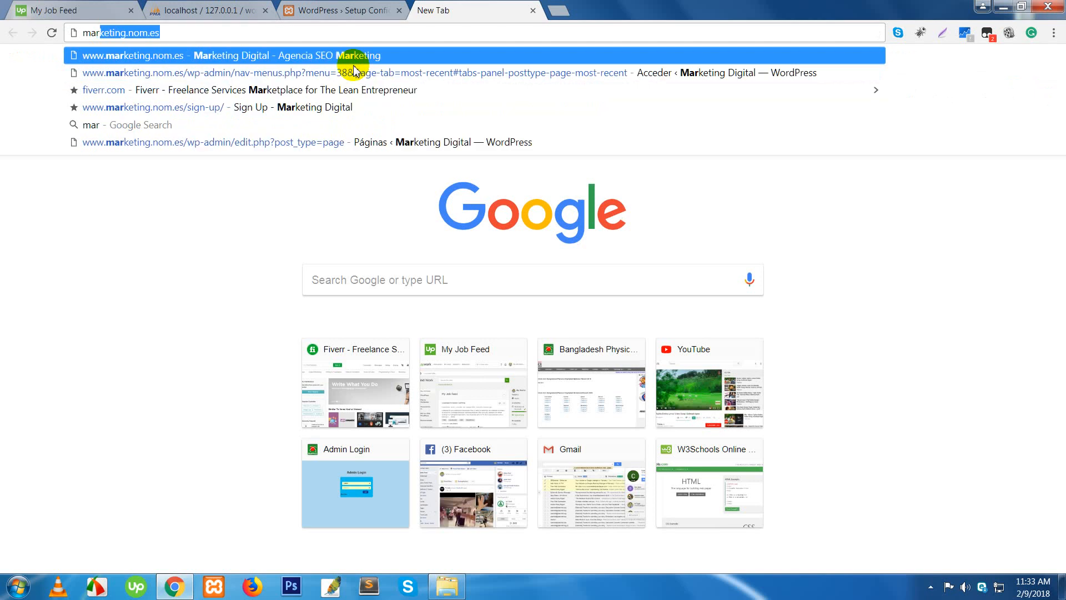
key("Return")
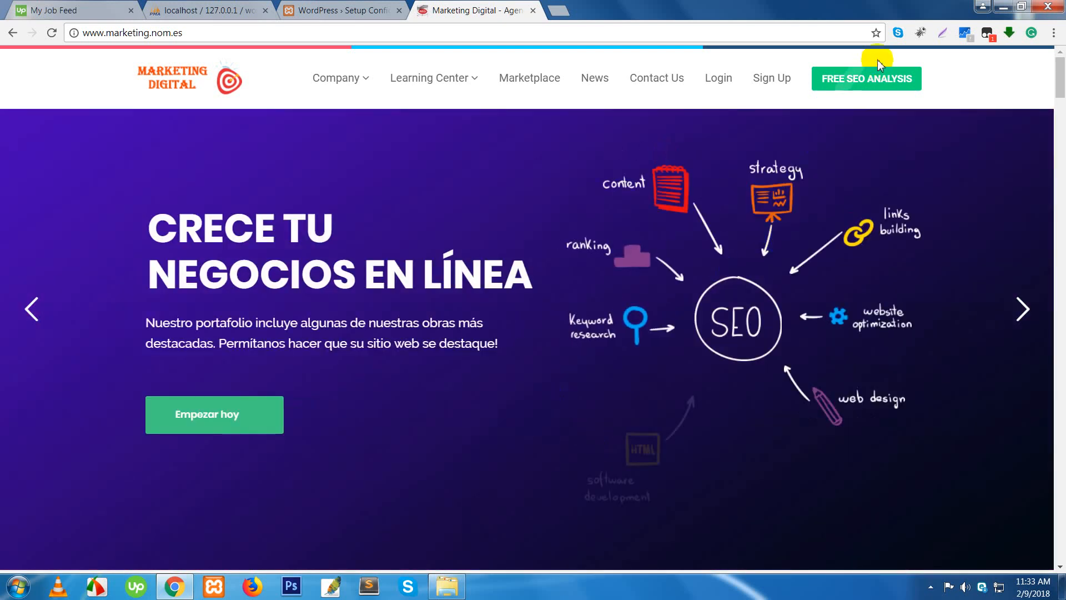
- Append /wp-admin to the marketing.nom.es address to reach its Spanish login form
scroll(592, 331, "down", 10)
scroll(595, 336, "down", 7)
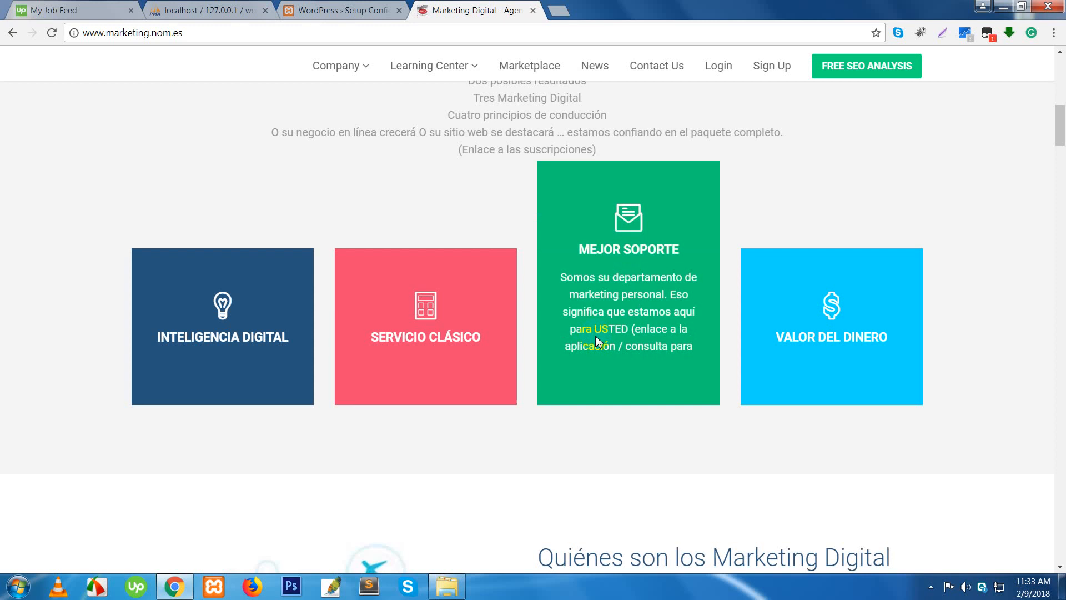
scroll(754, 100, "down", 1)
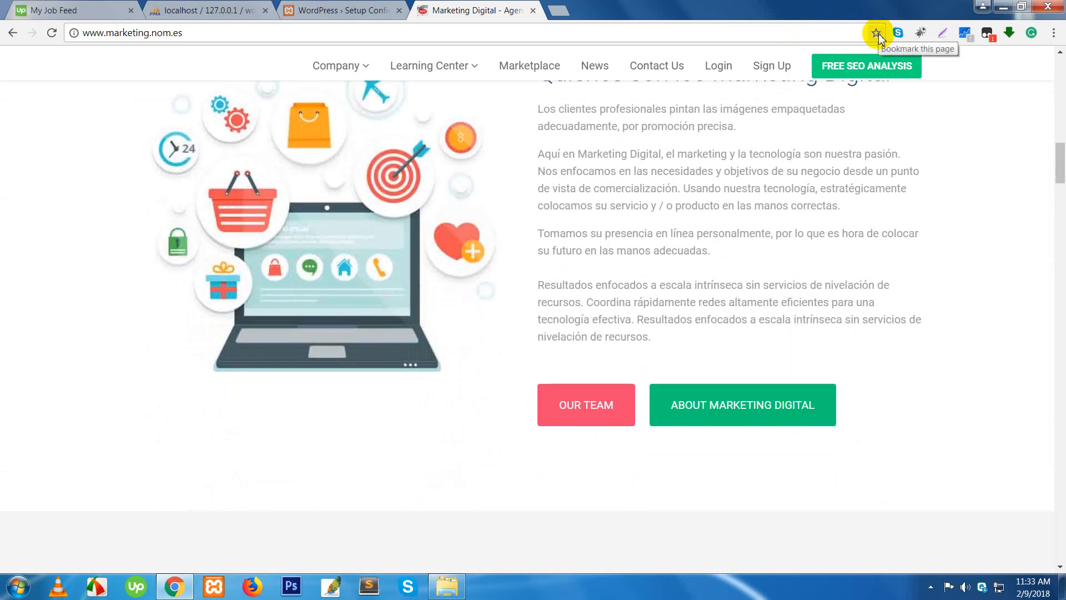
left_click(854, 34)
left_click(854, 34)
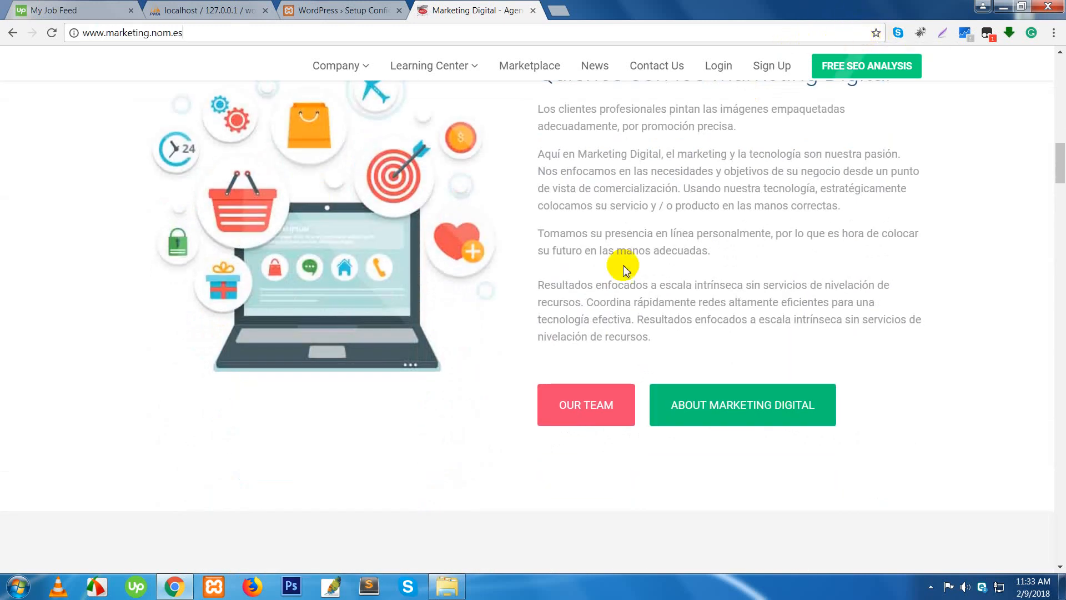
scroll(611, 302, "down", 4)
scroll(482, 233, "up", 4)
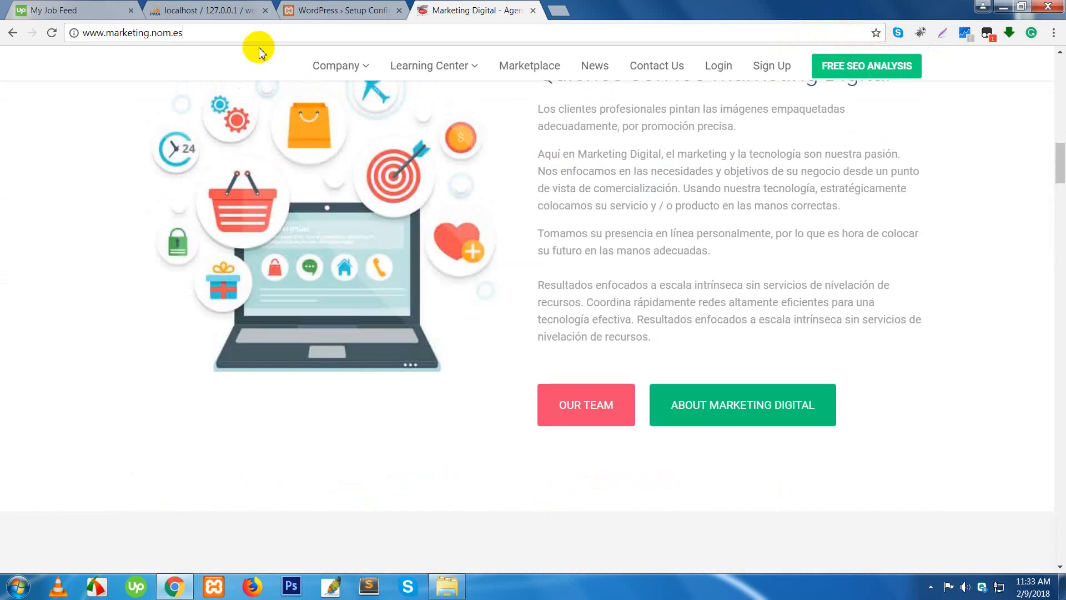
type("/wp-a")
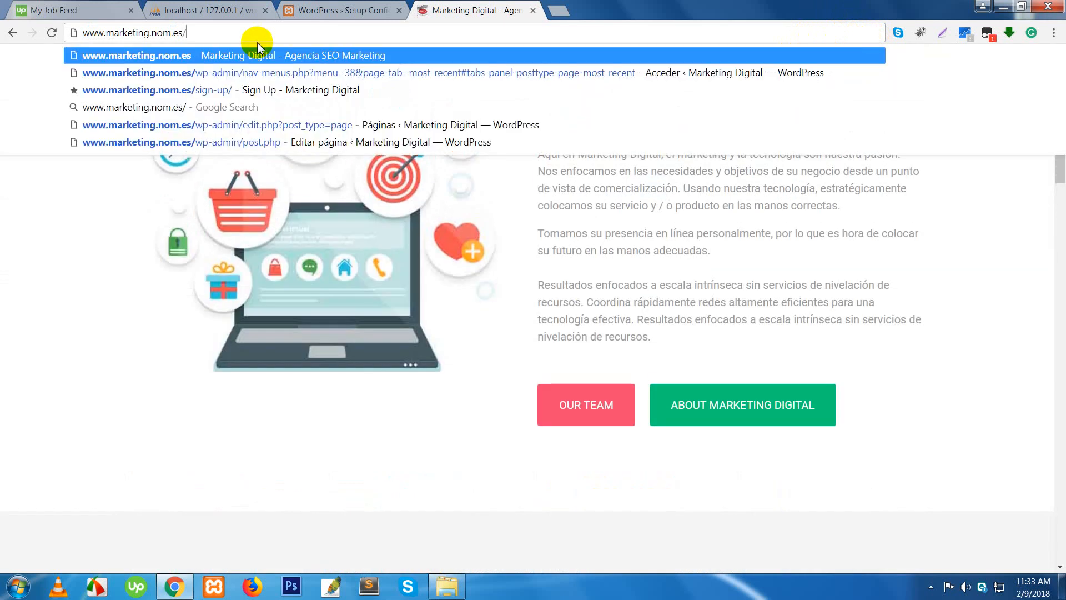
key("Return")
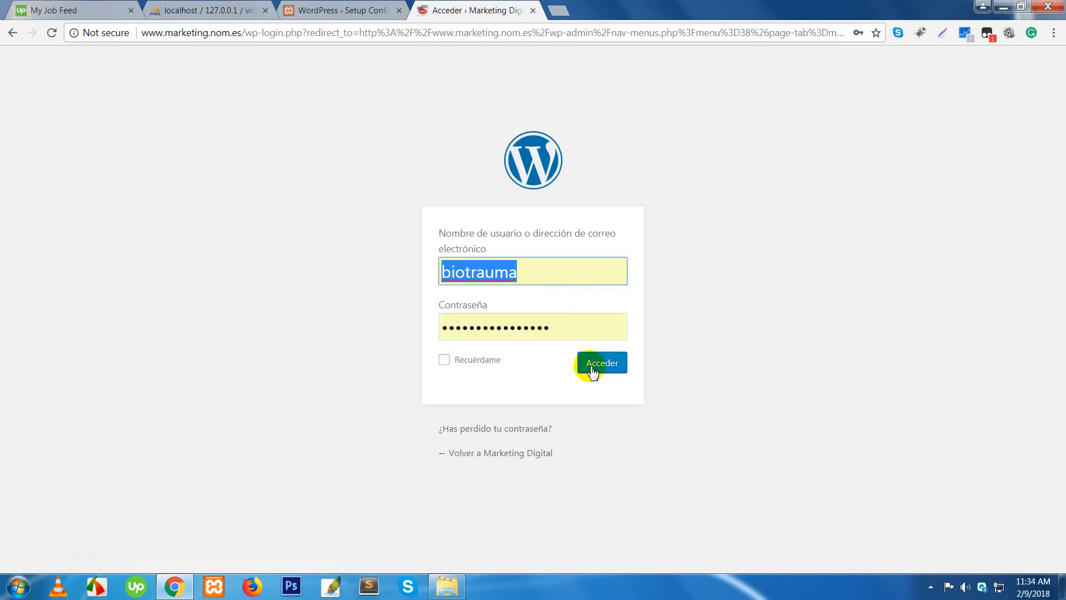
- Sign in to the Marketing Digital admin and translate the dashboard into English
left_click(598, 369)
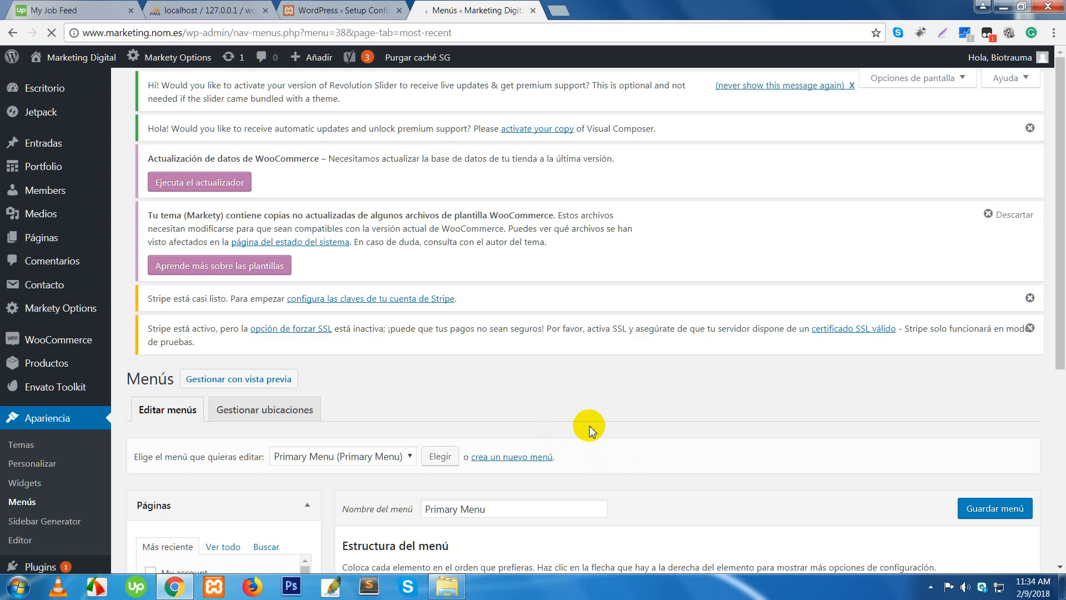
left_click(83, 186)
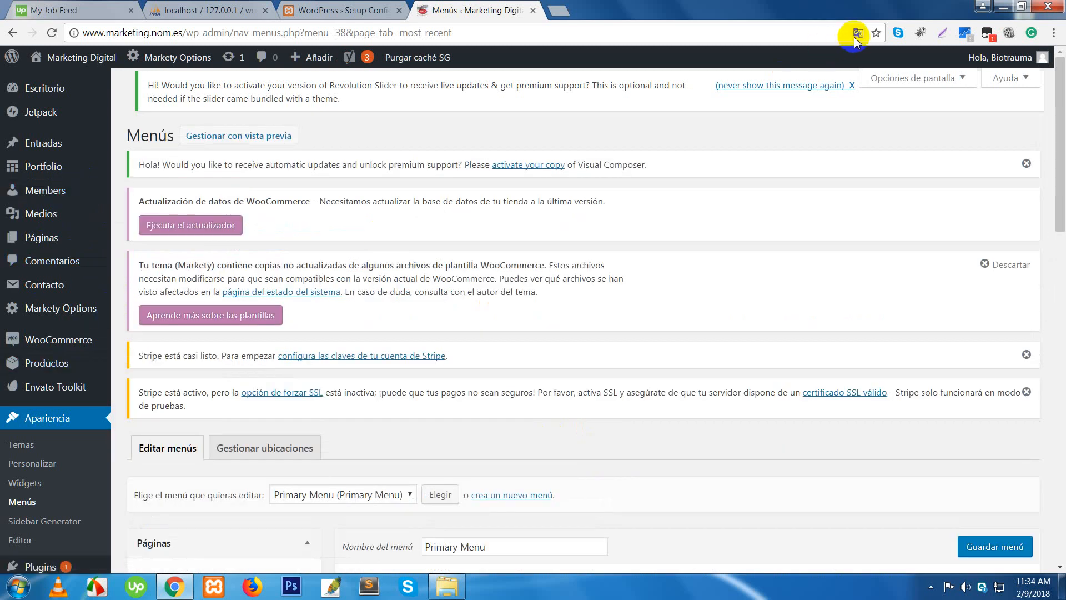
left_click(858, 37)
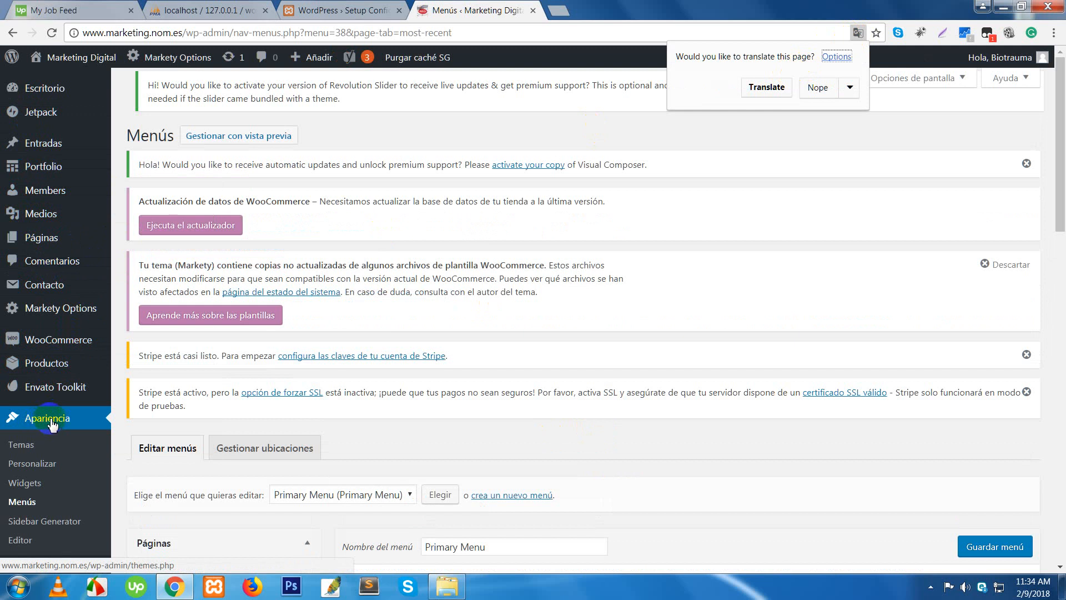
left_click(758, 89)
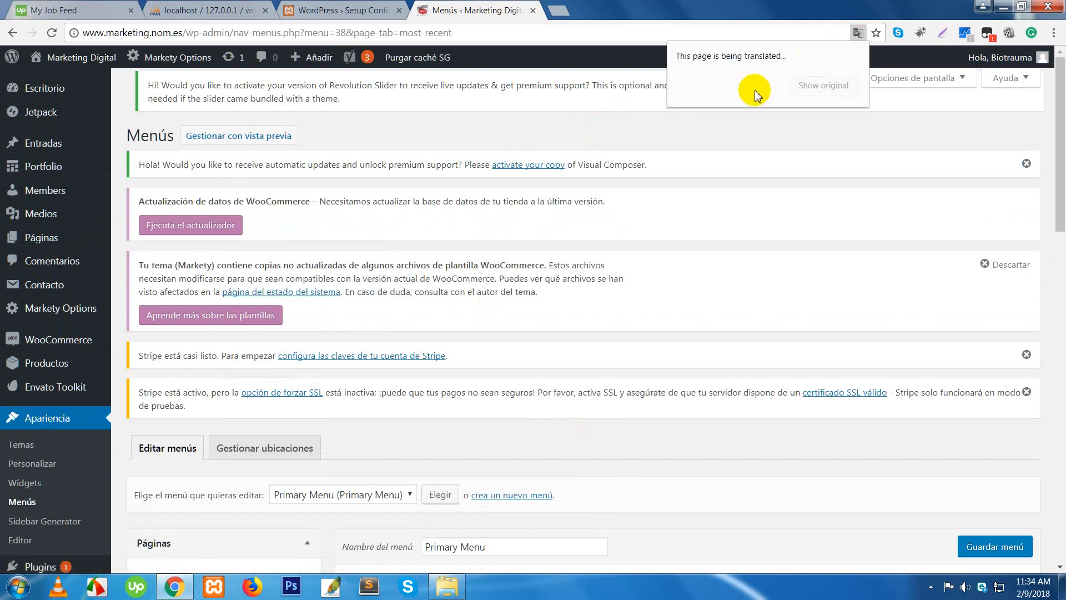
left_click(659, 139)
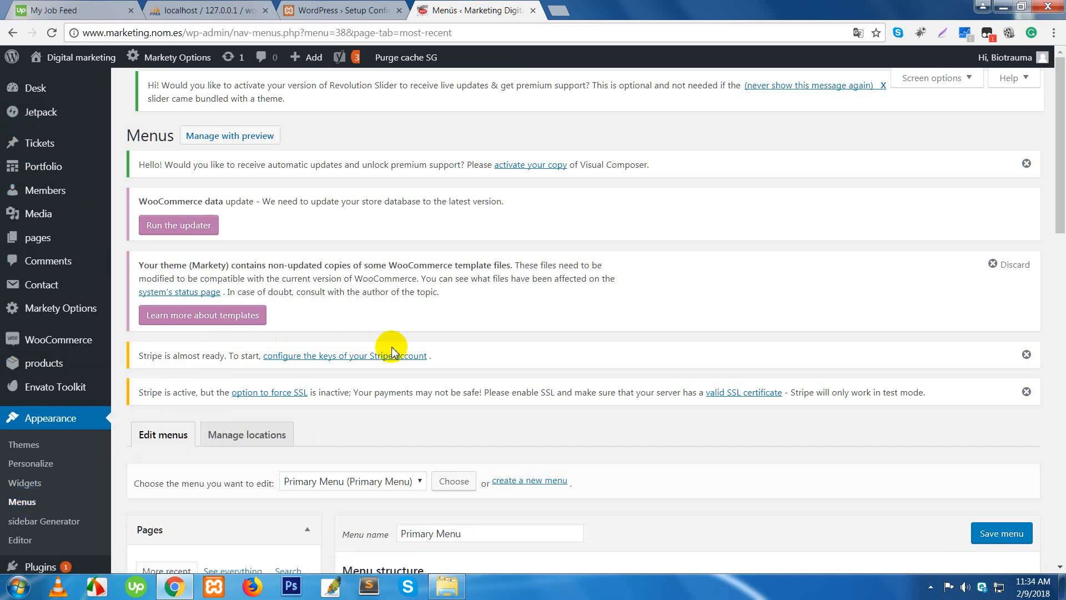
- View the signed-in account's profile page, then close the remote site's tab
scroll(206, 357, "down", 1)
scroll(207, 357, "down", 3)
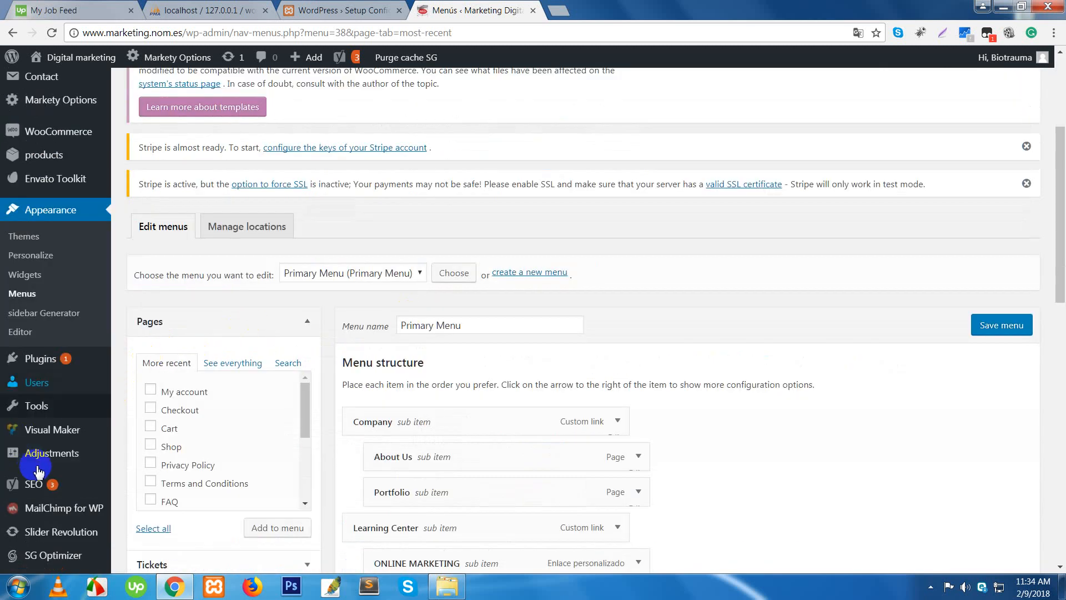
left_click(33, 485)
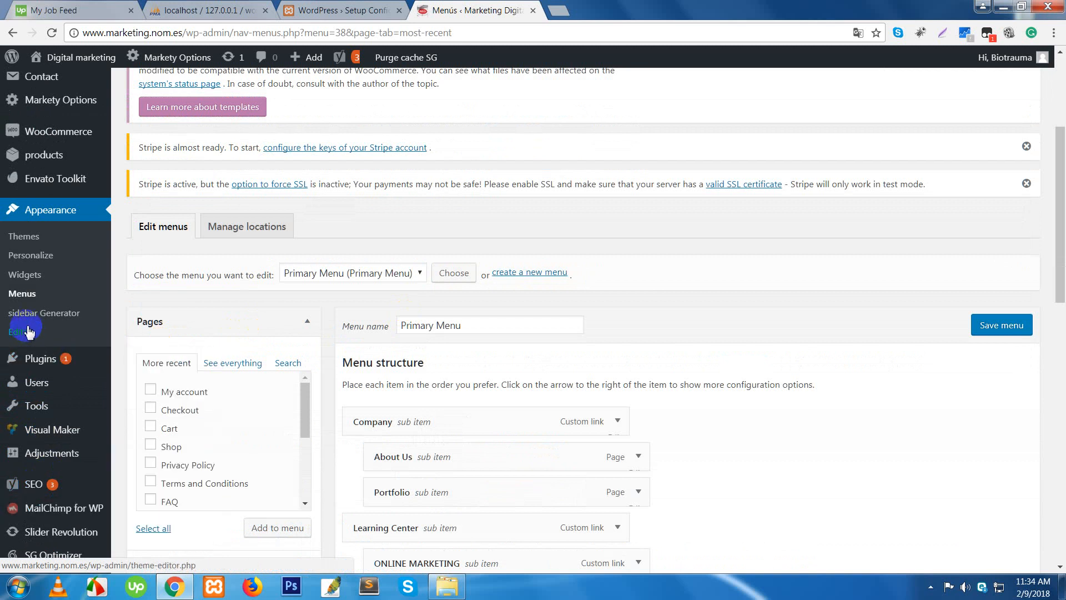
scroll(29, 331, "up", 4)
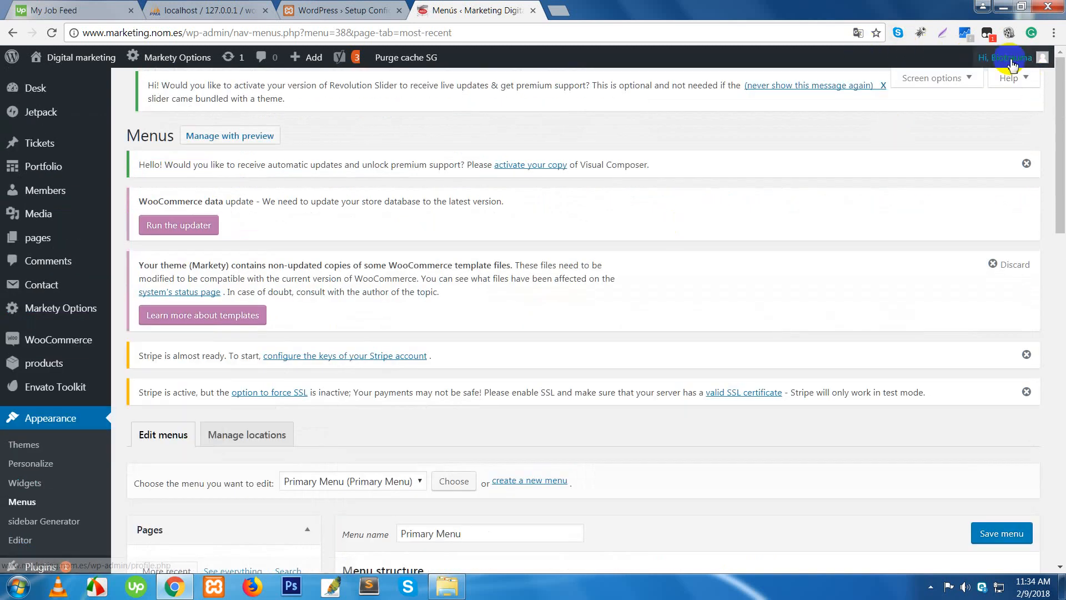
mouse_move(1012, 61)
left_click(957, 130)
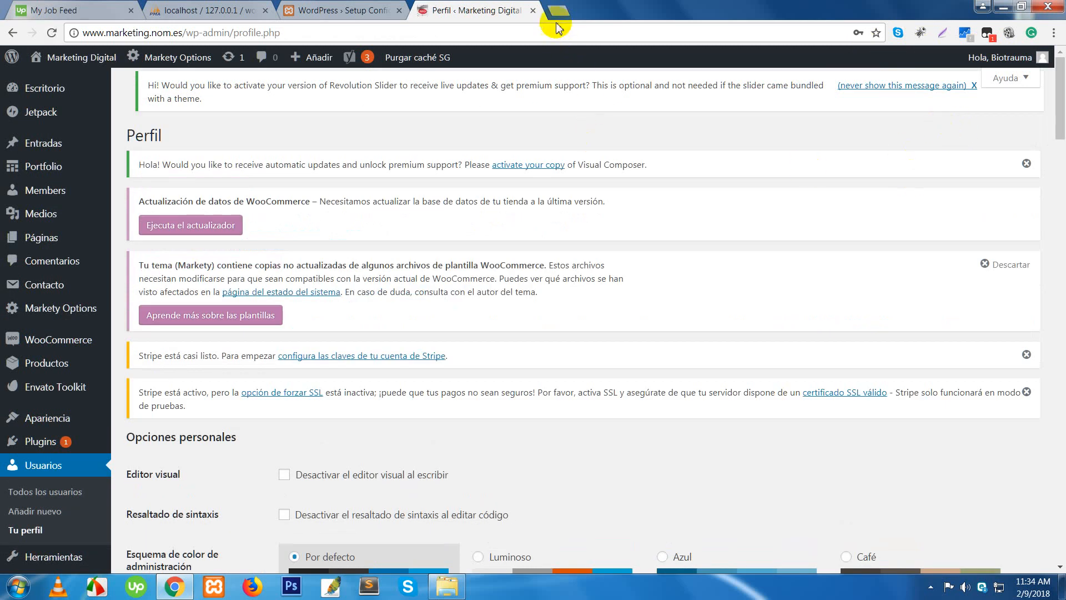
left_click(1005, 61)
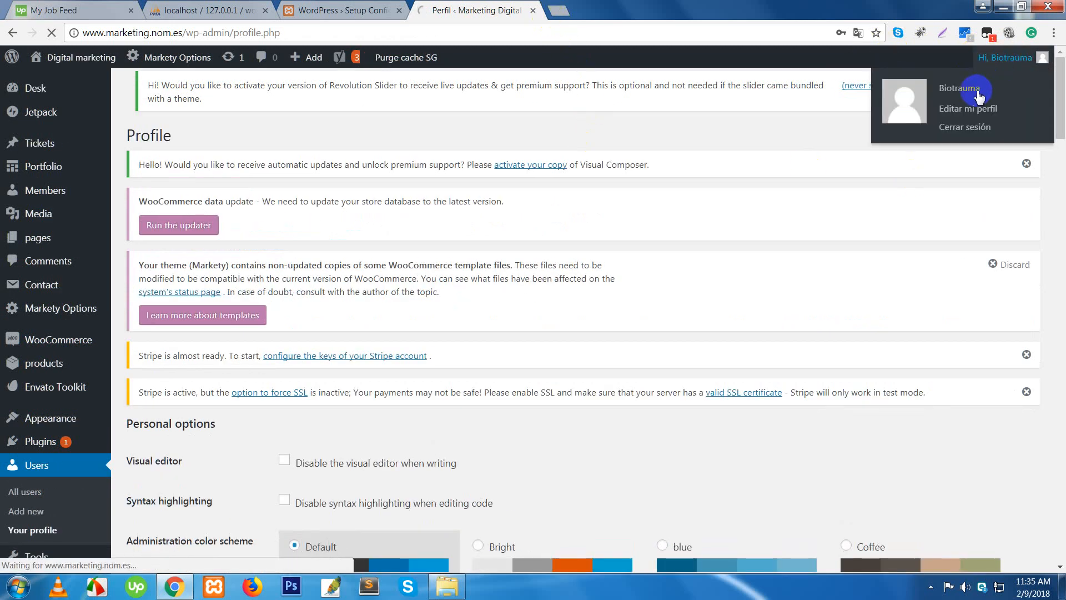
left_click(532, 11)
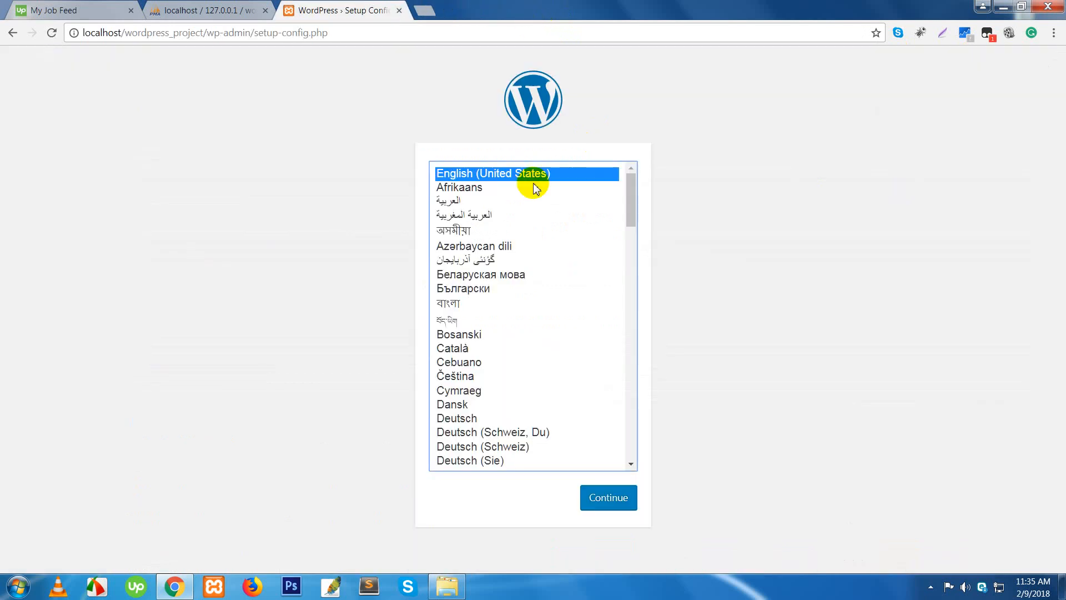
left_click(615, 502)
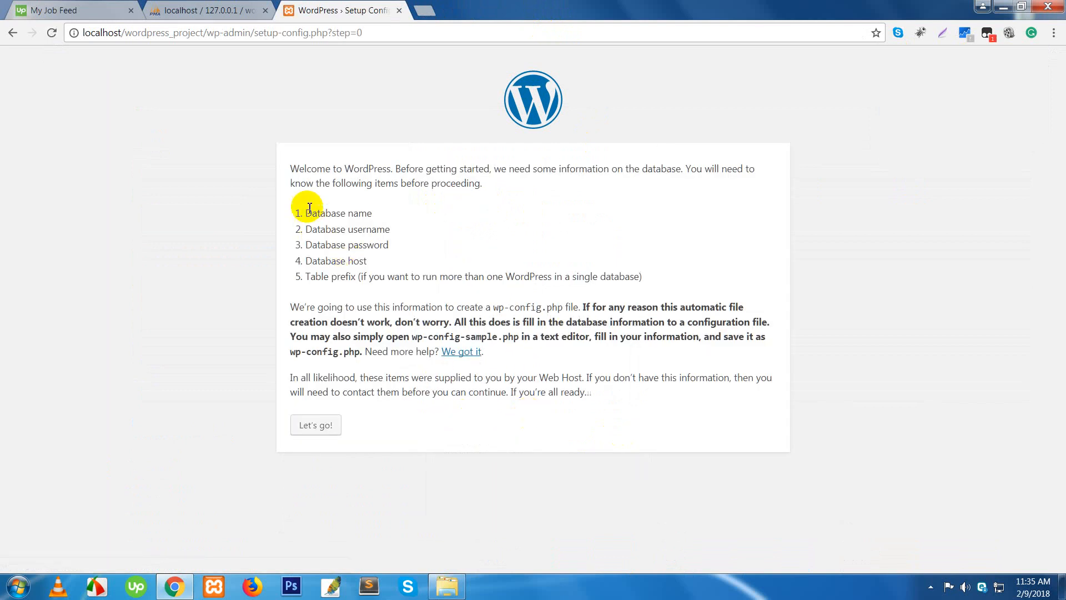
left_click_drag(299, 168, 481, 187)
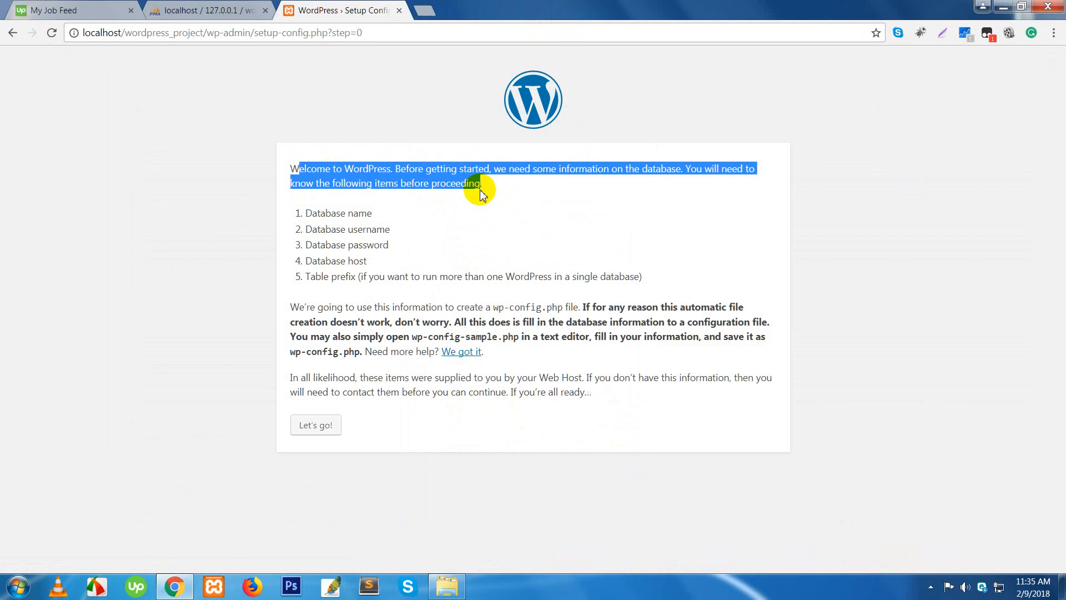
left_click(470, 187)
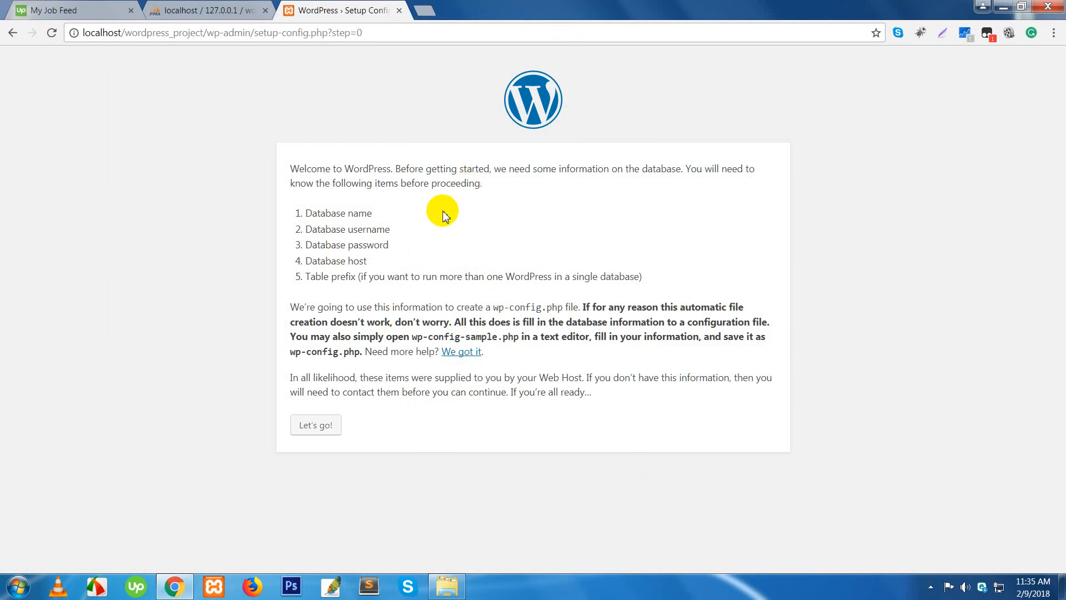
double_click(327, 213)
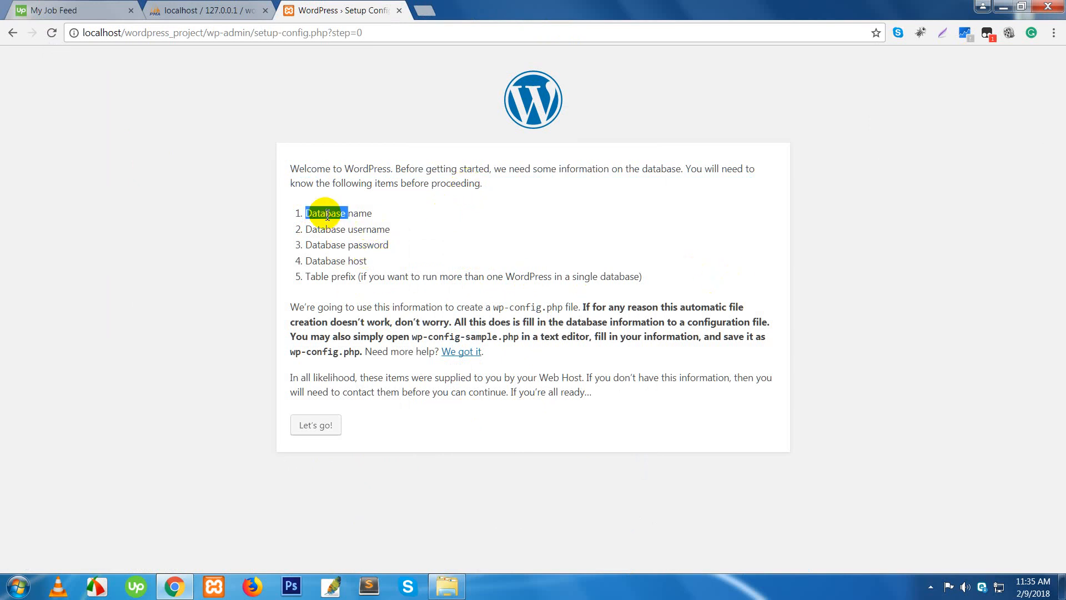
double_click(323, 229)
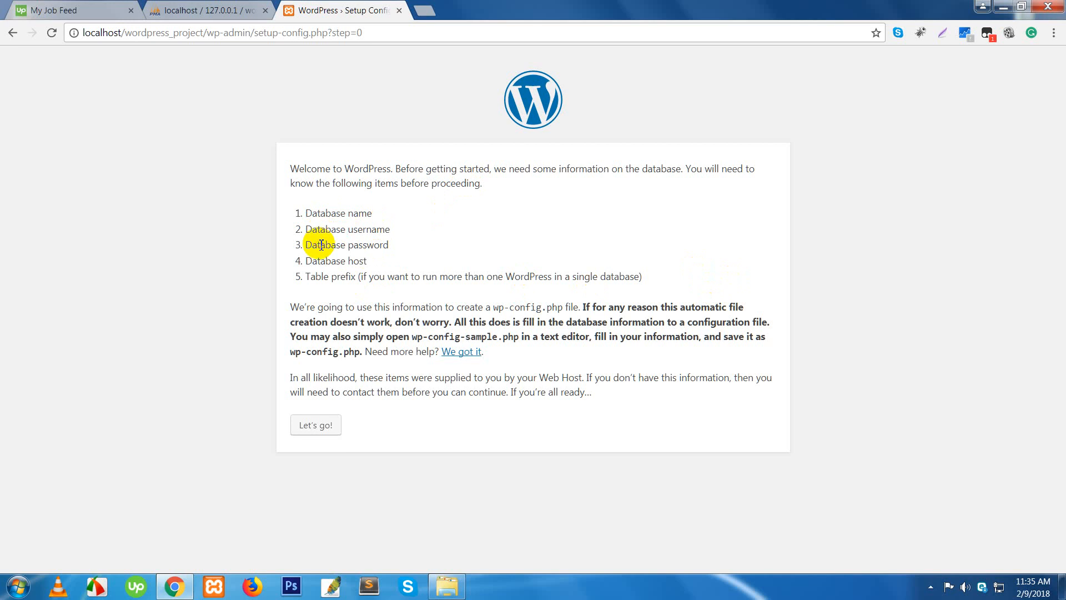
double_click(321, 245)
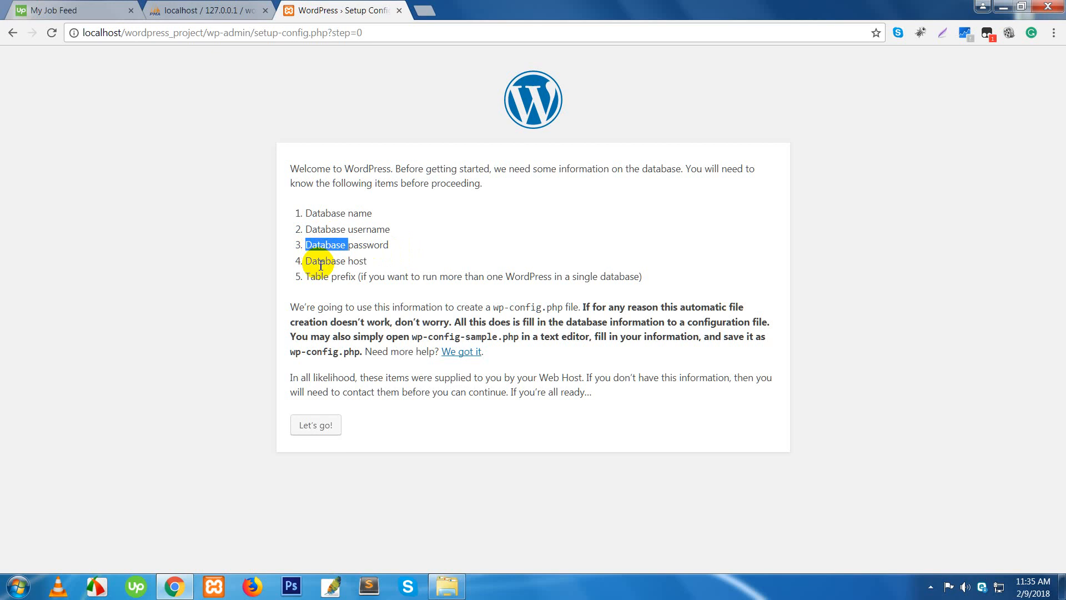
double_click(321, 261)
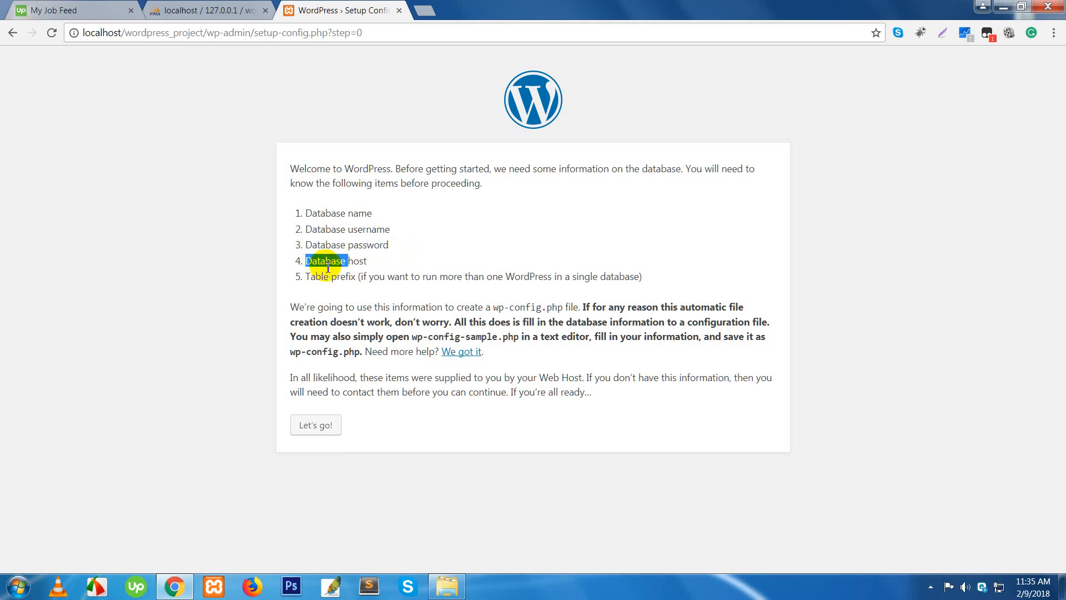
double_click(358, 262)
double_click(310, 264)
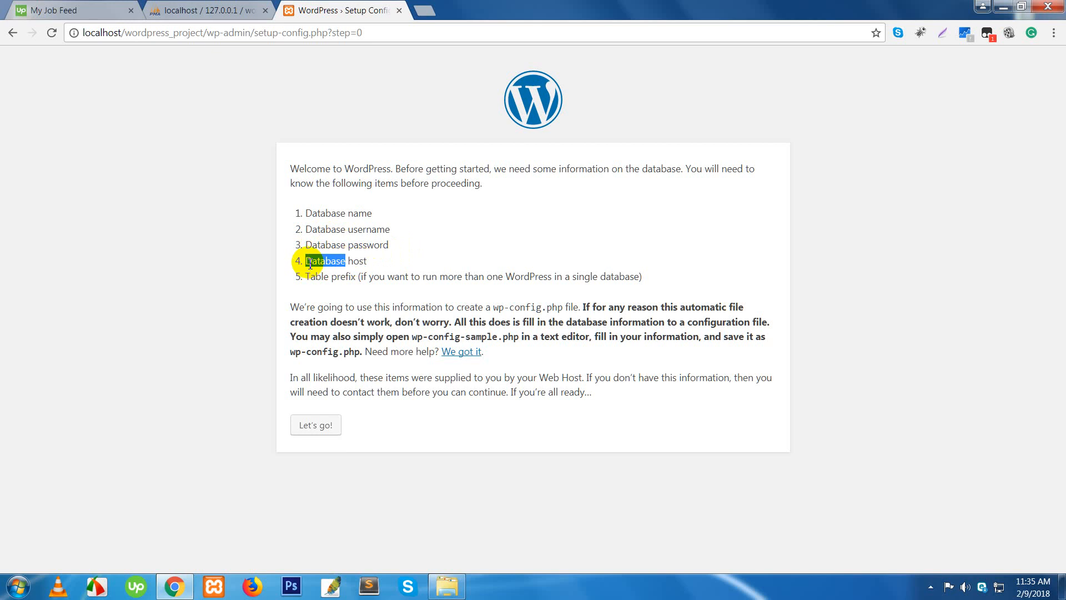
double_click(356, 261)
double_click(335, 262)
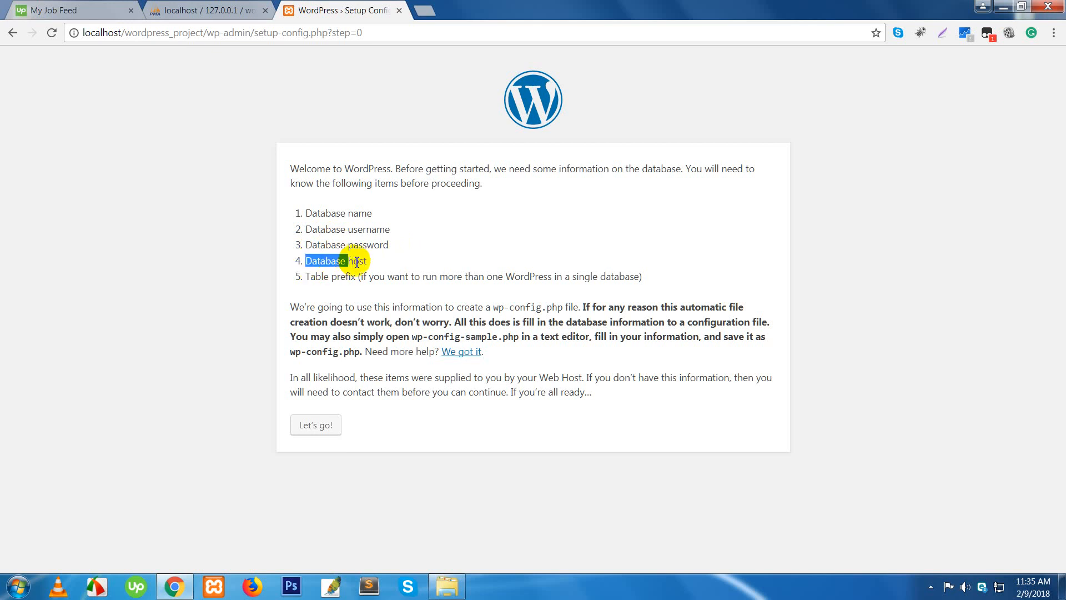
double_click(357, 261)
double_click(333, 262)
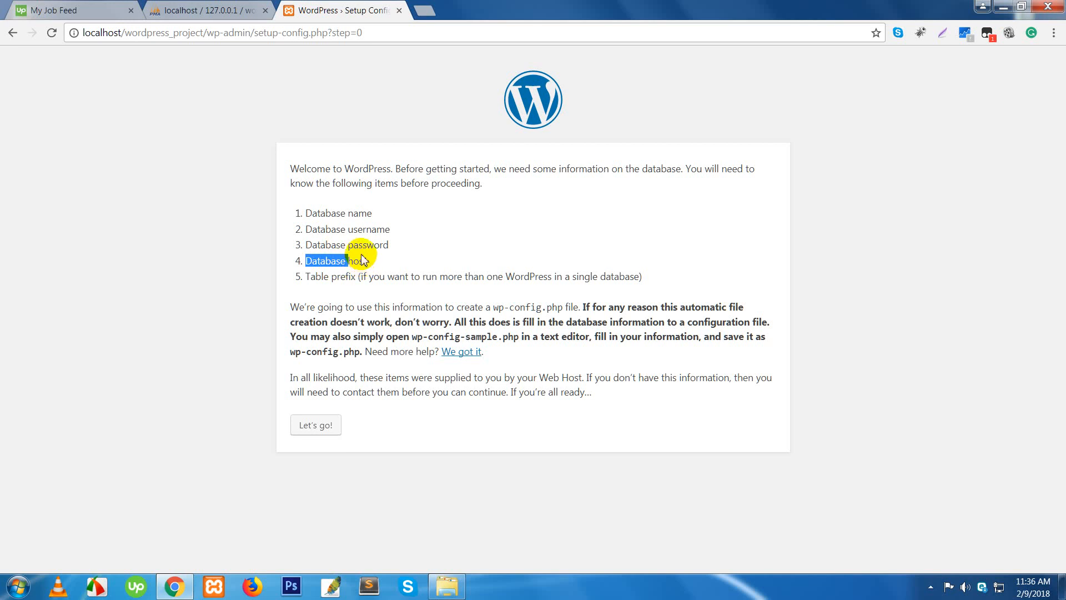
double_click(327, 262)
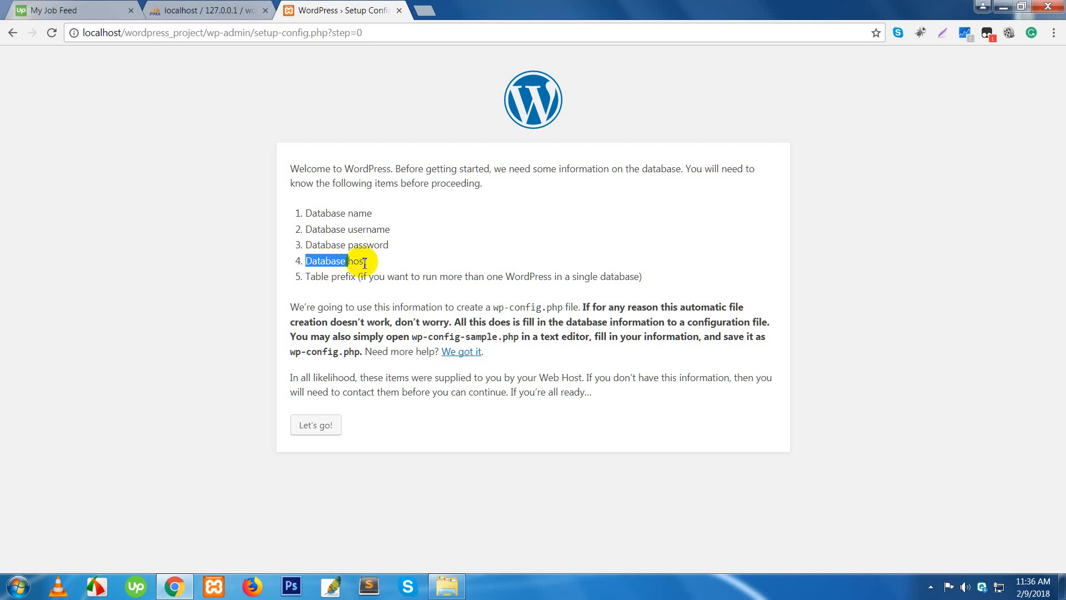
left_click(365, 263)
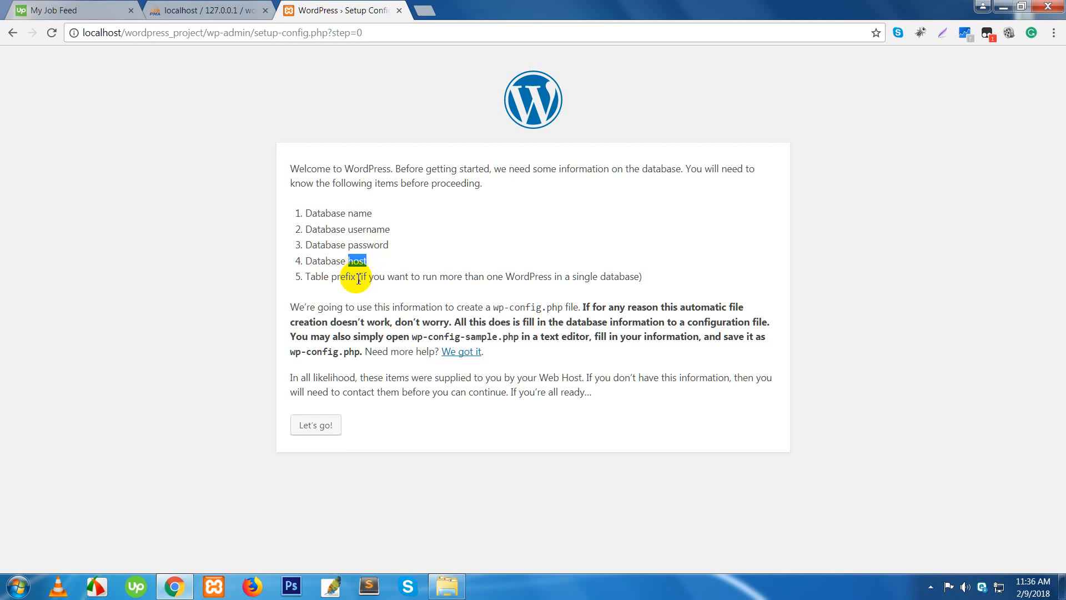
left_click(367, 236)
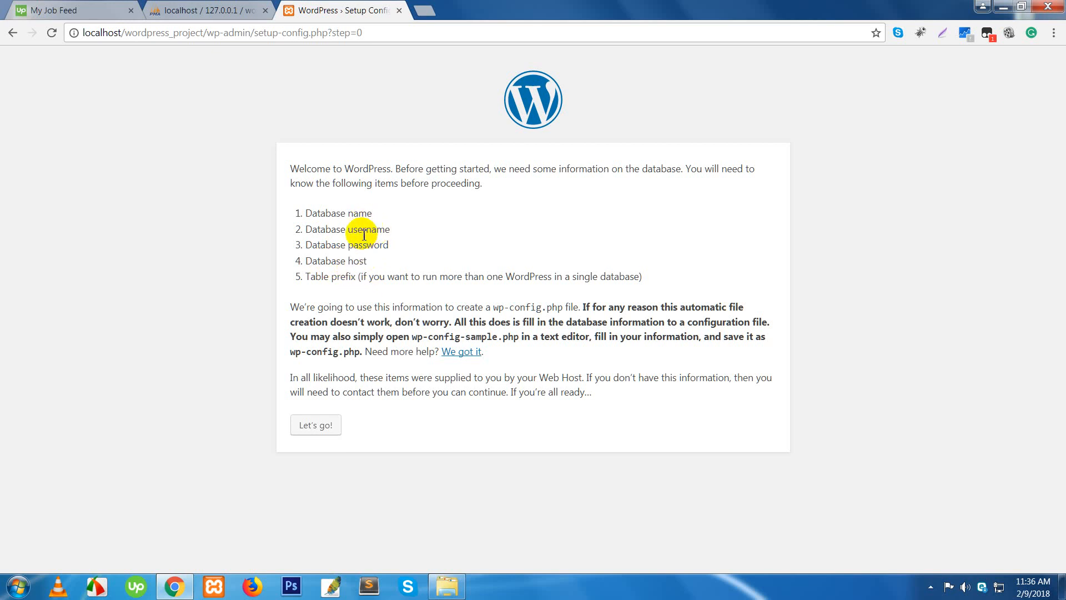
left_click(361, 244)
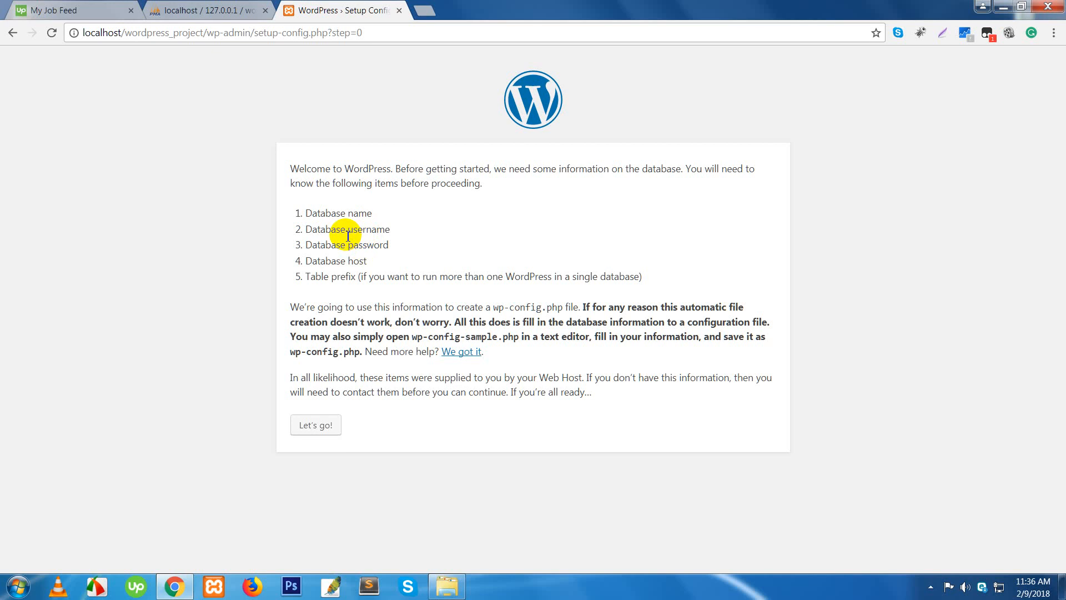
- Point out the Database host and localhost, checking the phpMyAdmin tab before returning to setup
double_click(325, 261)
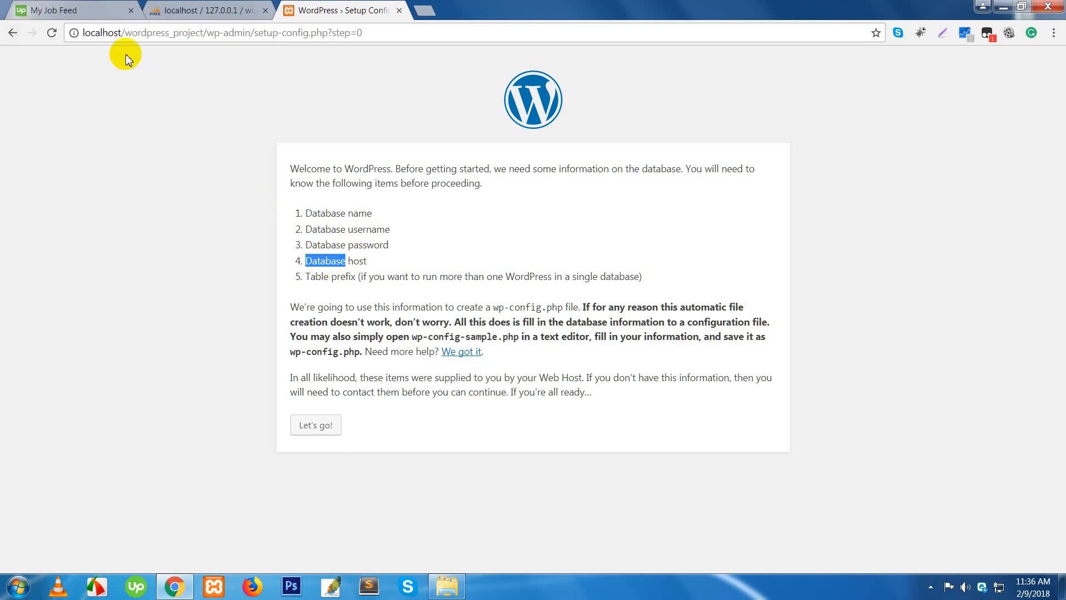
left_click(117, 33)
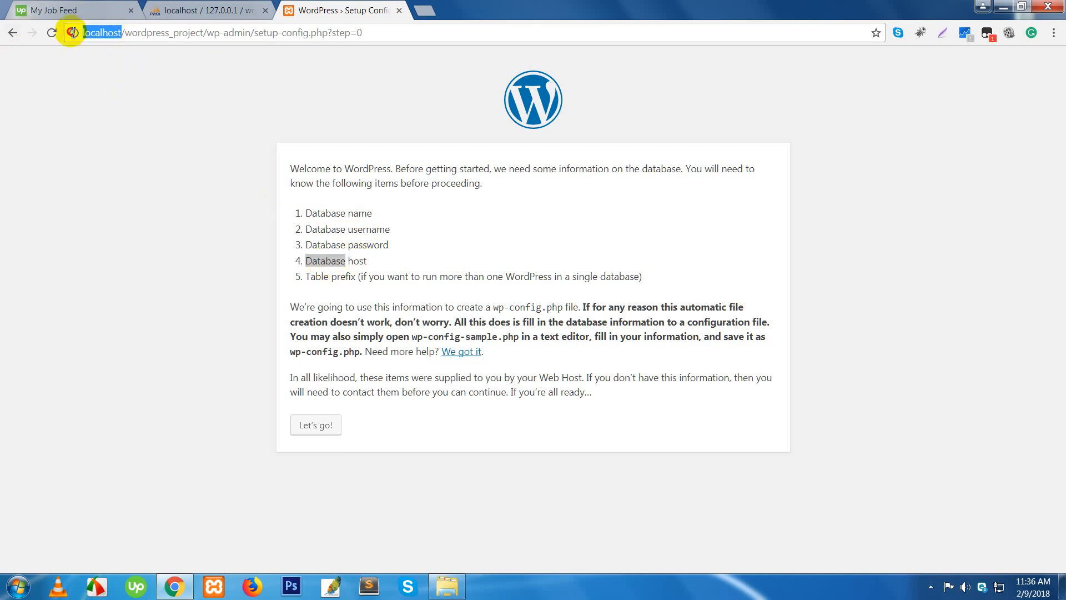
left_click(81, 142)
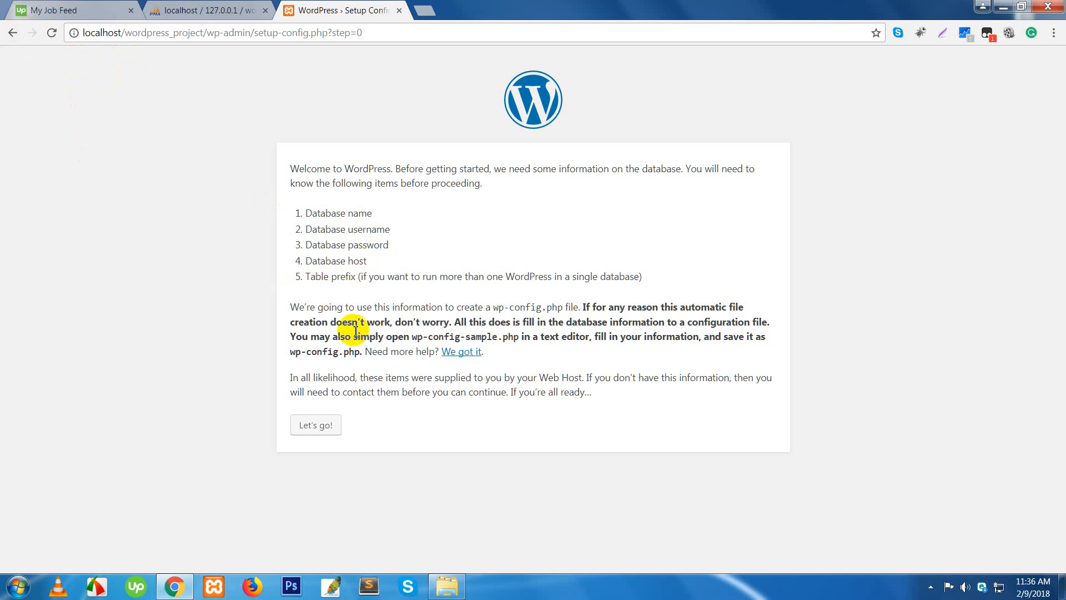
double_click(359, 262)
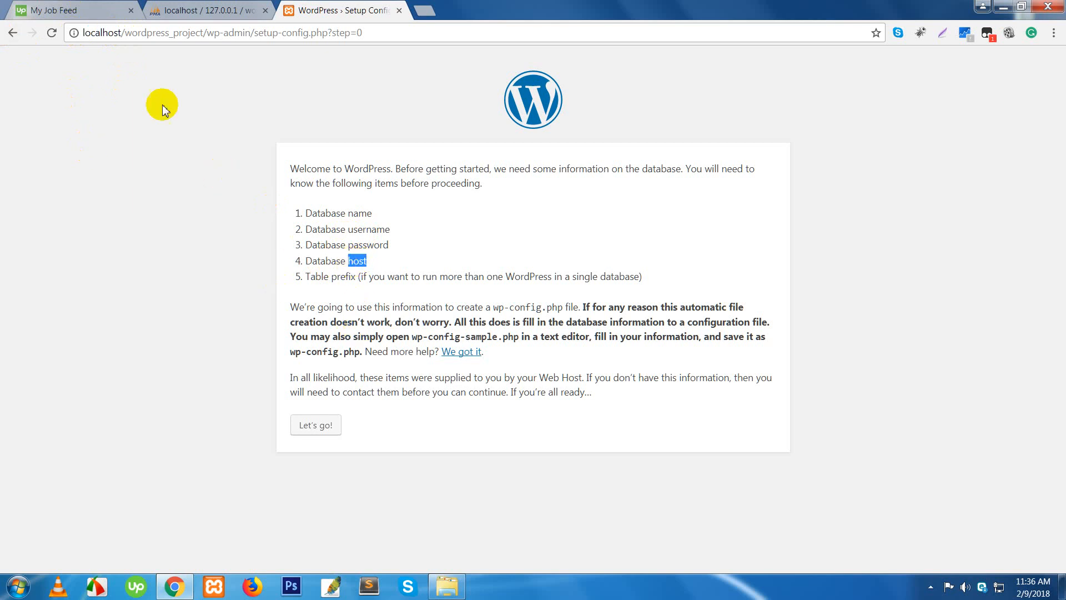
double_click(324, 262)
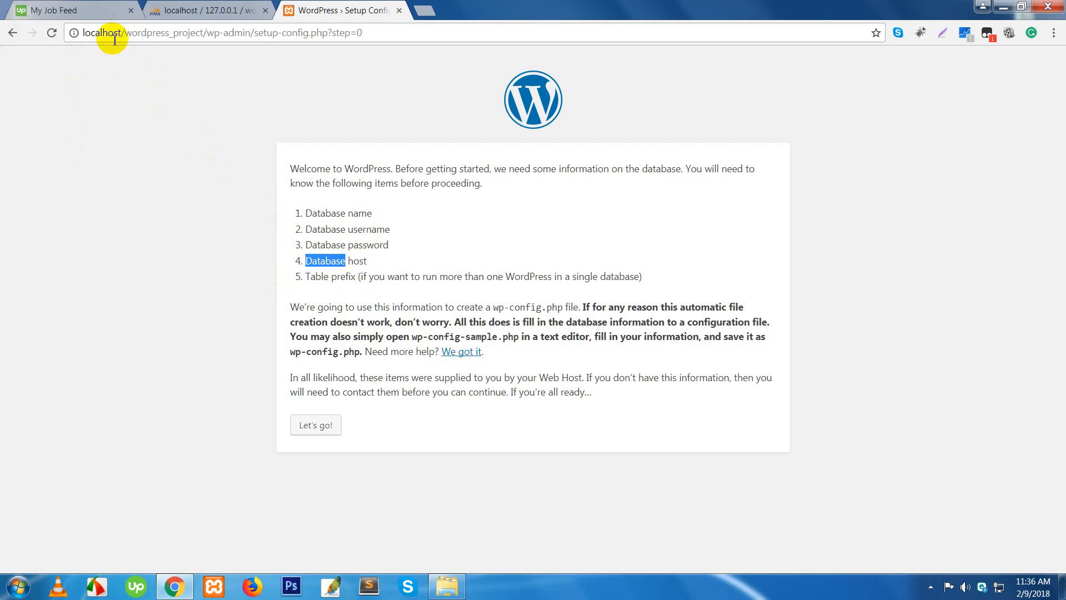
left_click(158, 17)
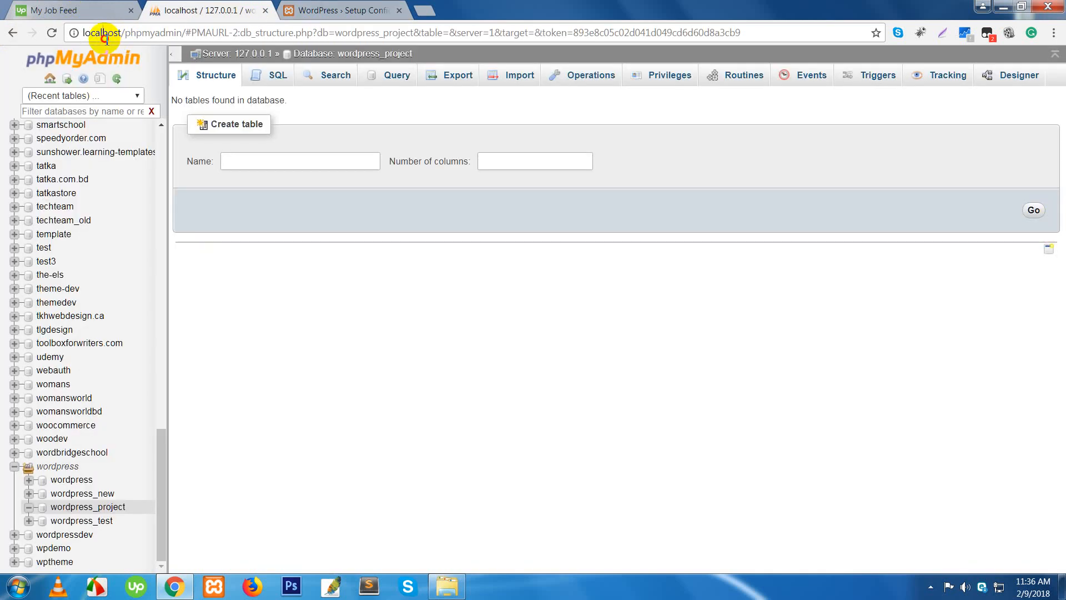
double_click(105, 36)
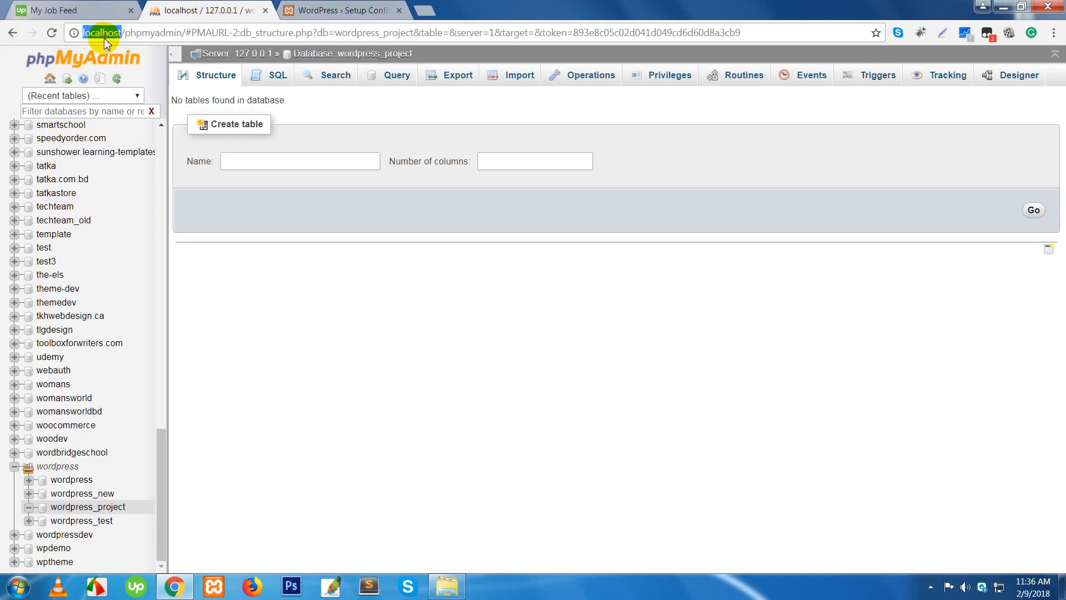
left_click(306, 11)
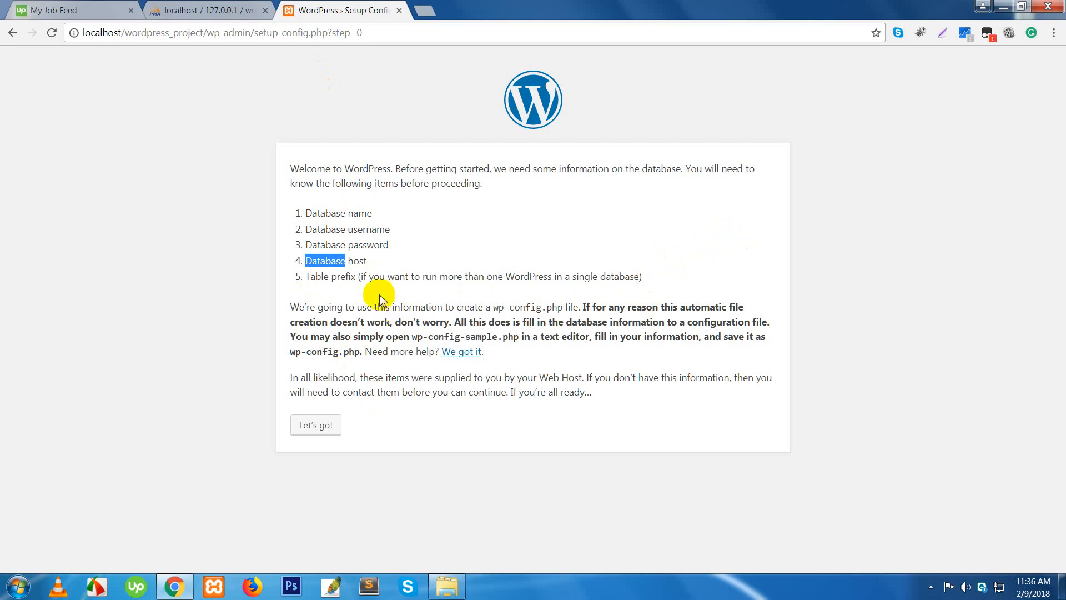
- Highlight the Table prefix requirement and continue with Let's go!
left_click_drag(357, 277, 286, 274)
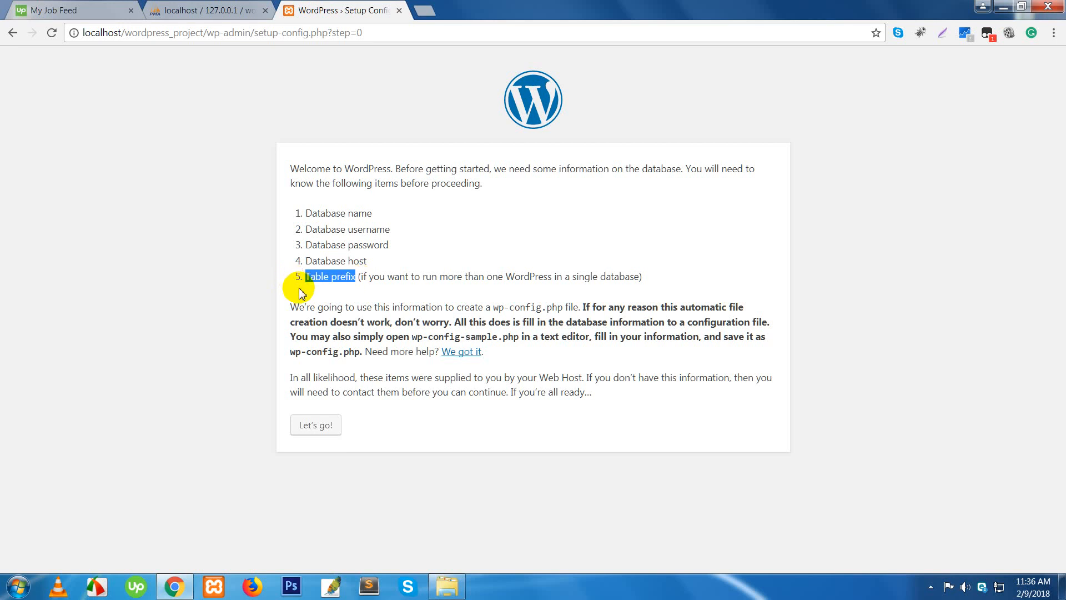
left_click(326, 343)
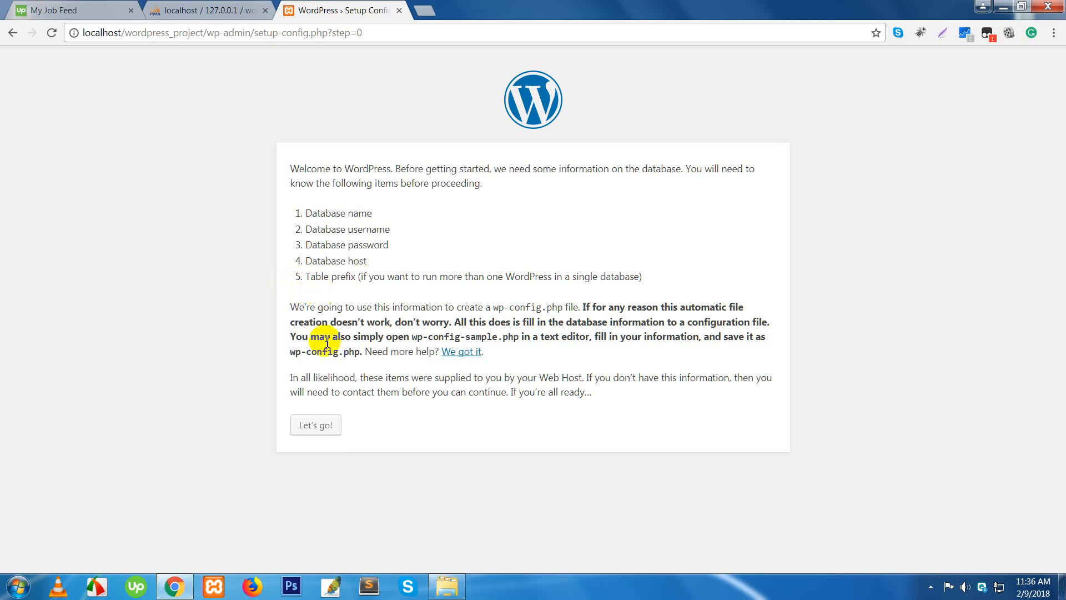
left_click(321, 428)
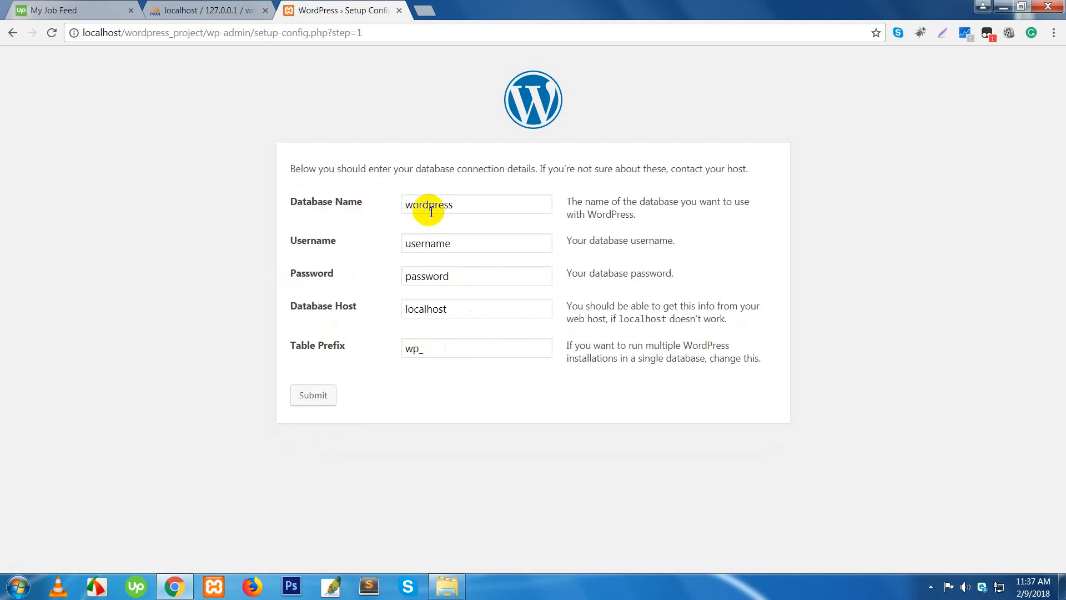
- Paste wordpress_project as database name, enter root with a blank password, keep localhost and wp_, and submit
left_click_drag(461, 209, 399, 207)
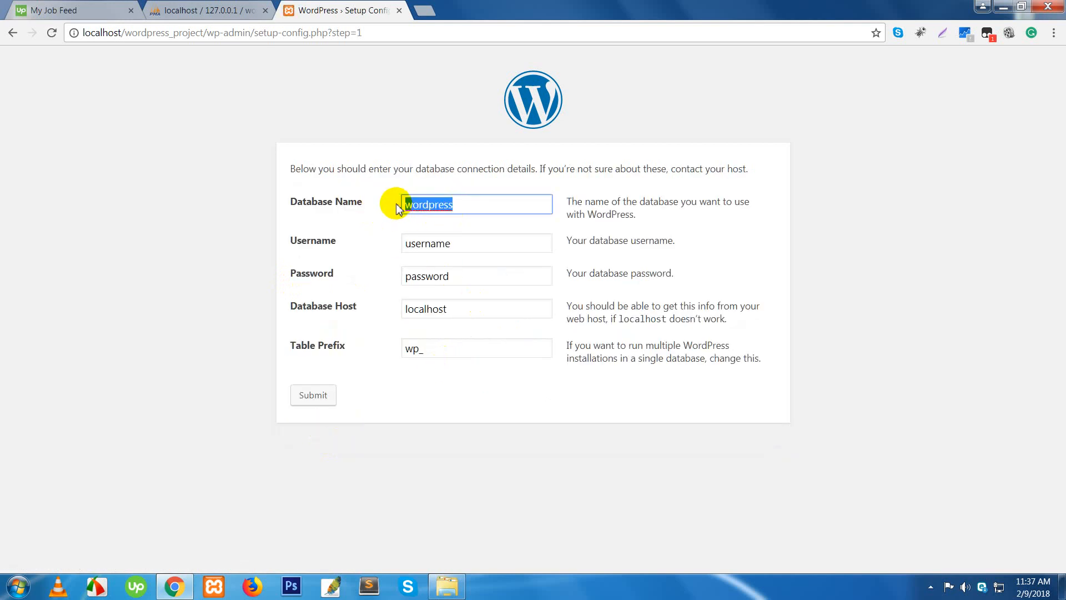
type("wordpress_project")
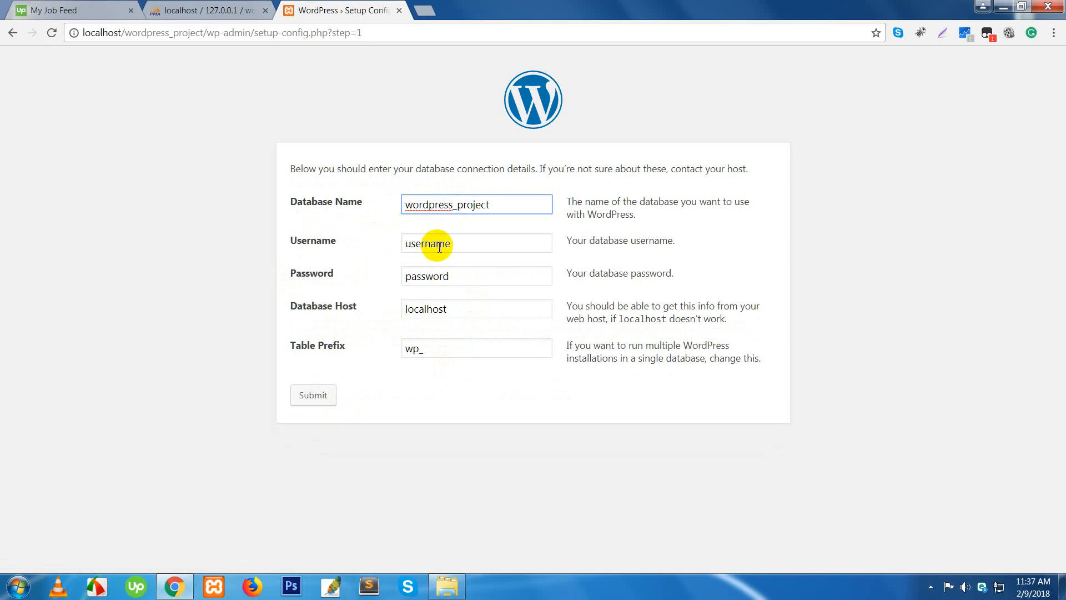
left_click_drag(478, 242, 374, 228)
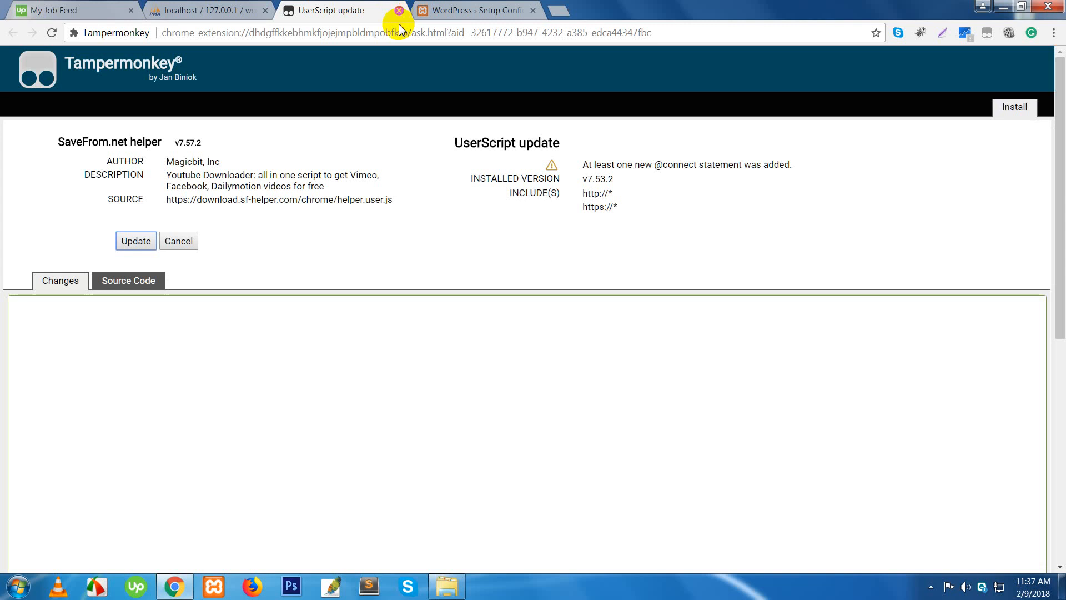
key("ctrl+Tab")
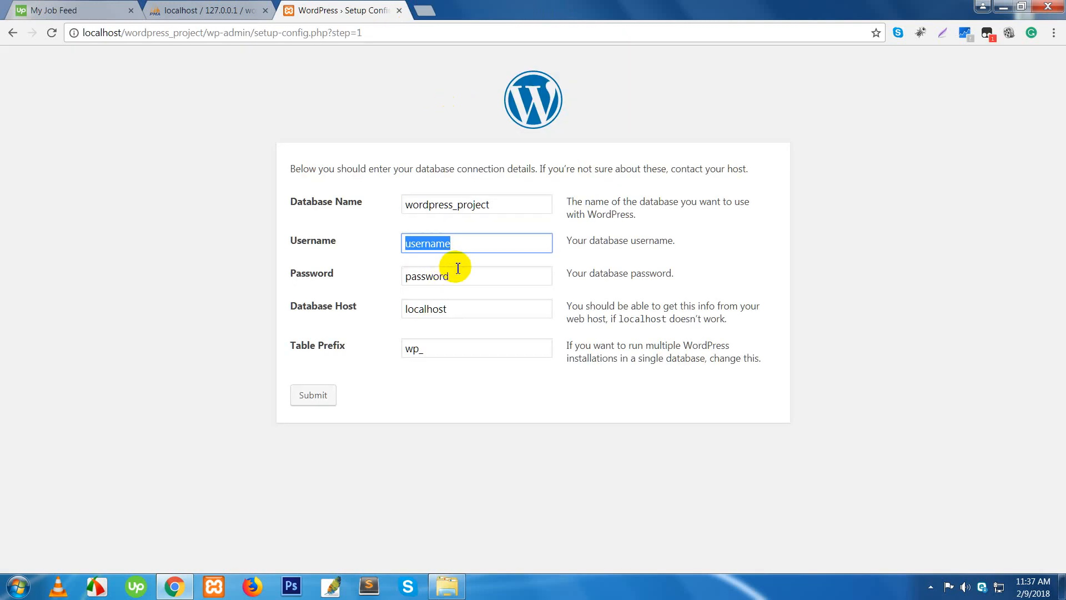
type("root")
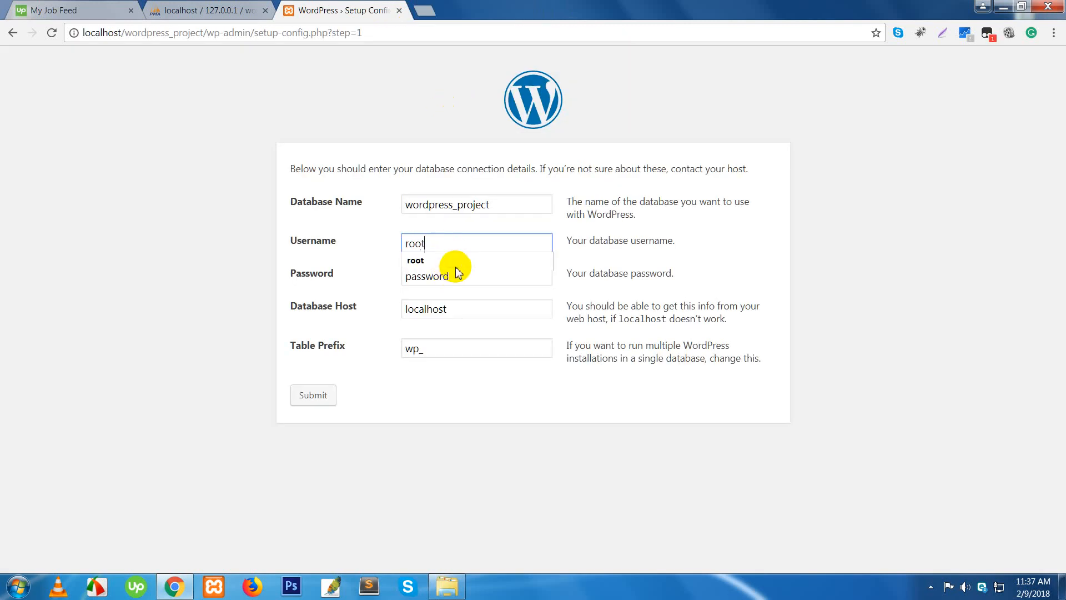
key("Tab")
key("BackSpace")
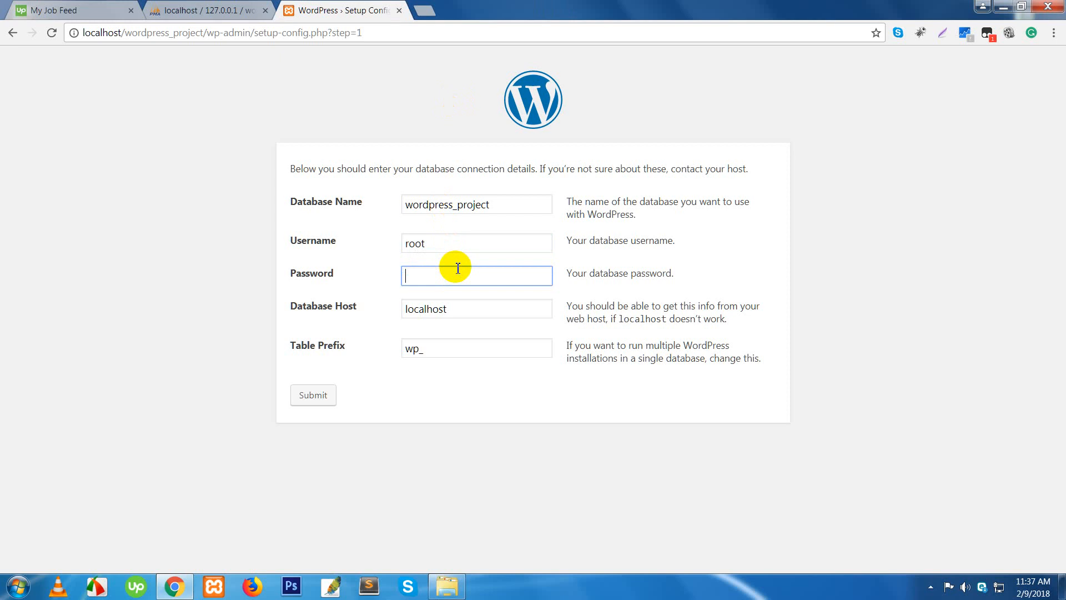
left_click(448, 309)
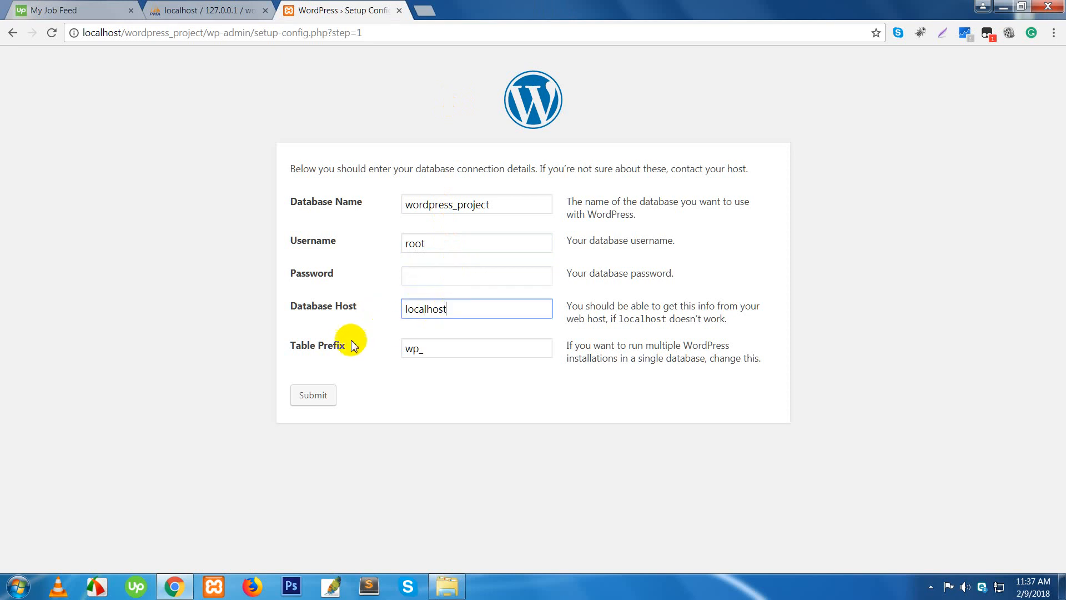
left_click(466, 349)
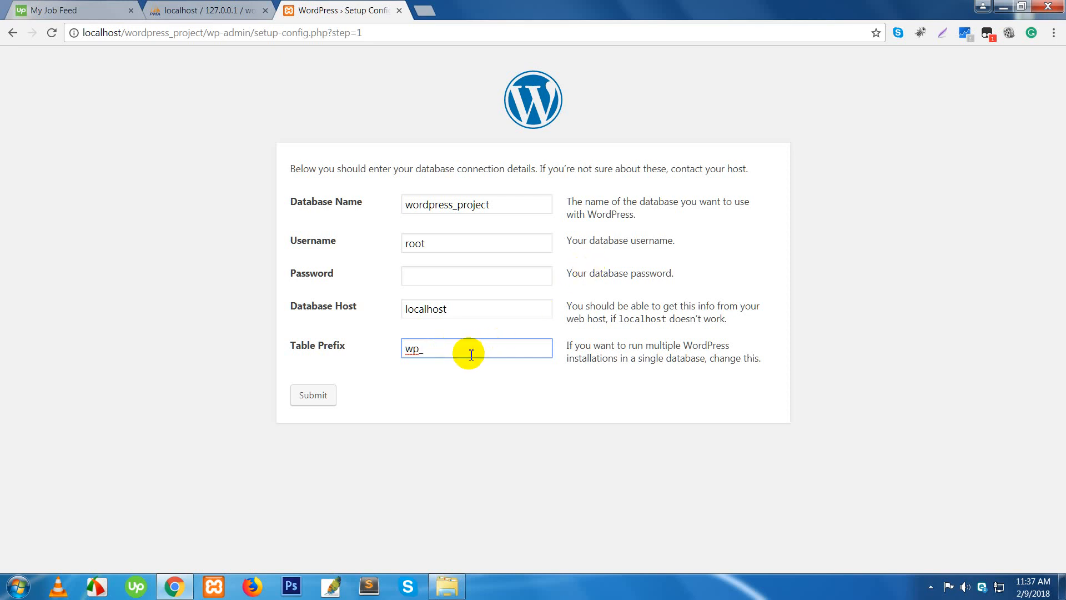
left_click(305, 398)
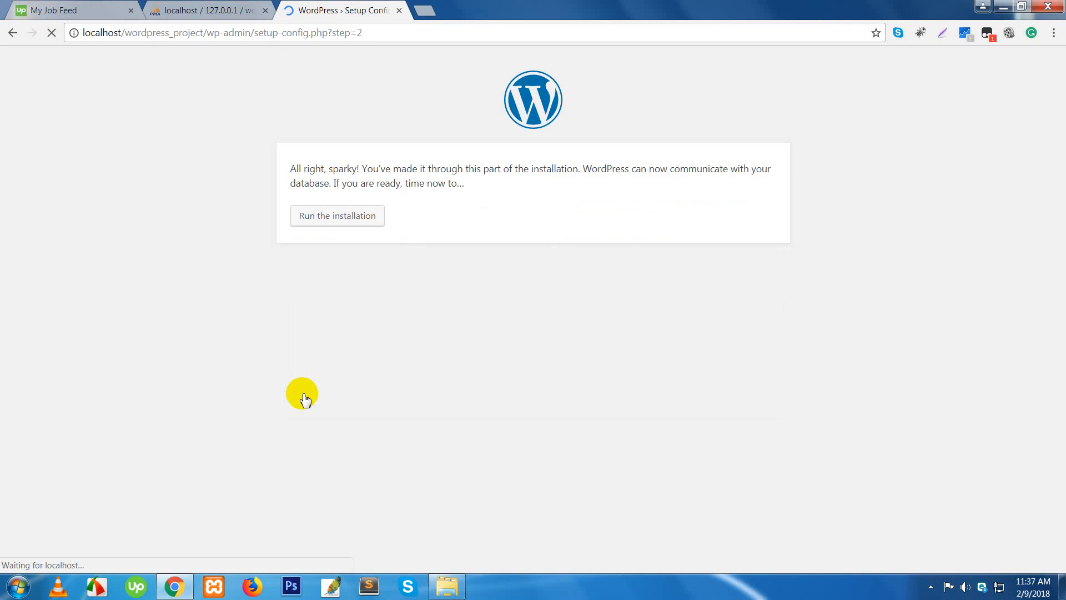
- Run the installation from the database confirmation page
left_click(340, 223)
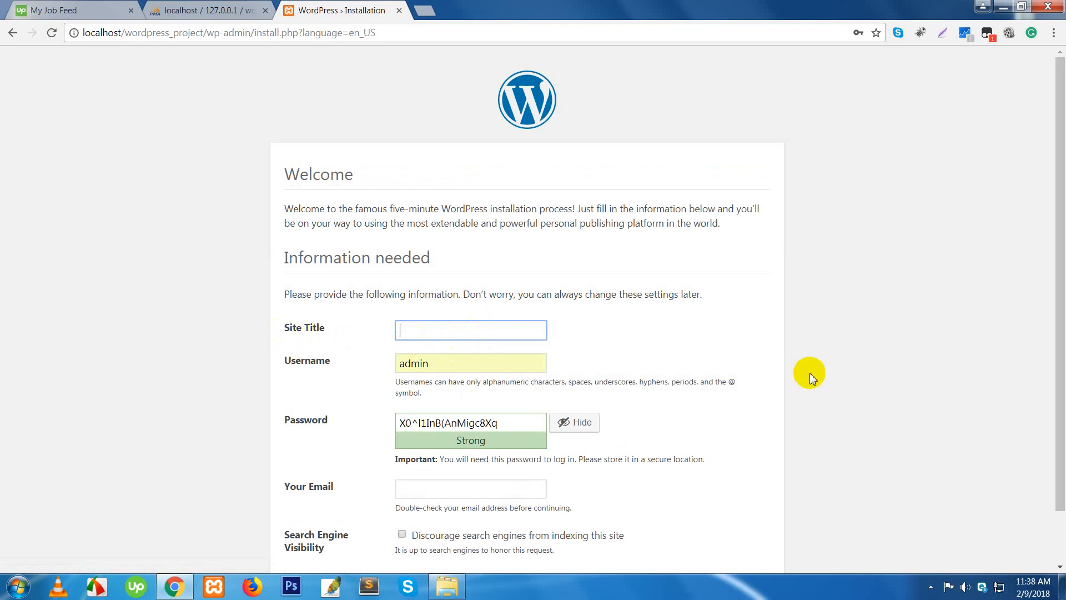
- Enter 'WordPress Project' as the site title and admin as the username
type("WordPress Project")
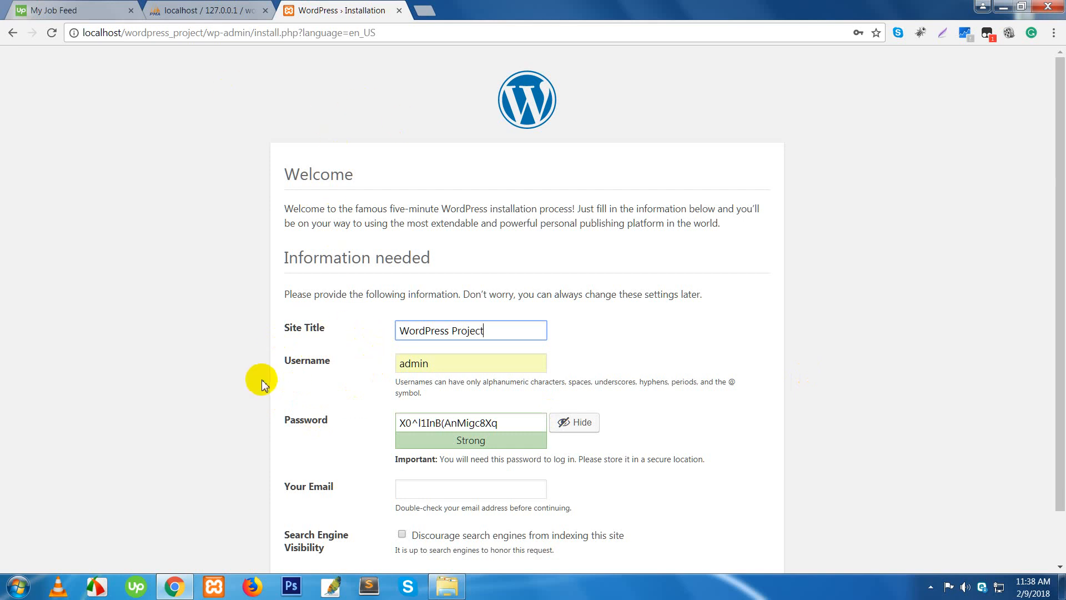
left_click(433, 365)
left_click_drag(432, 364, 392, 365)
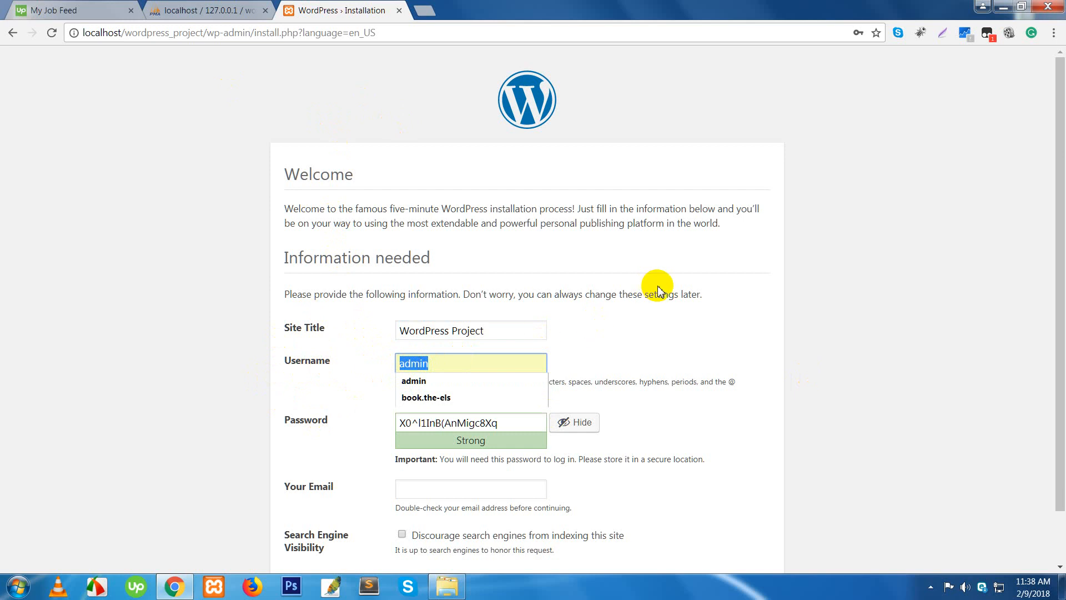
type("admin")
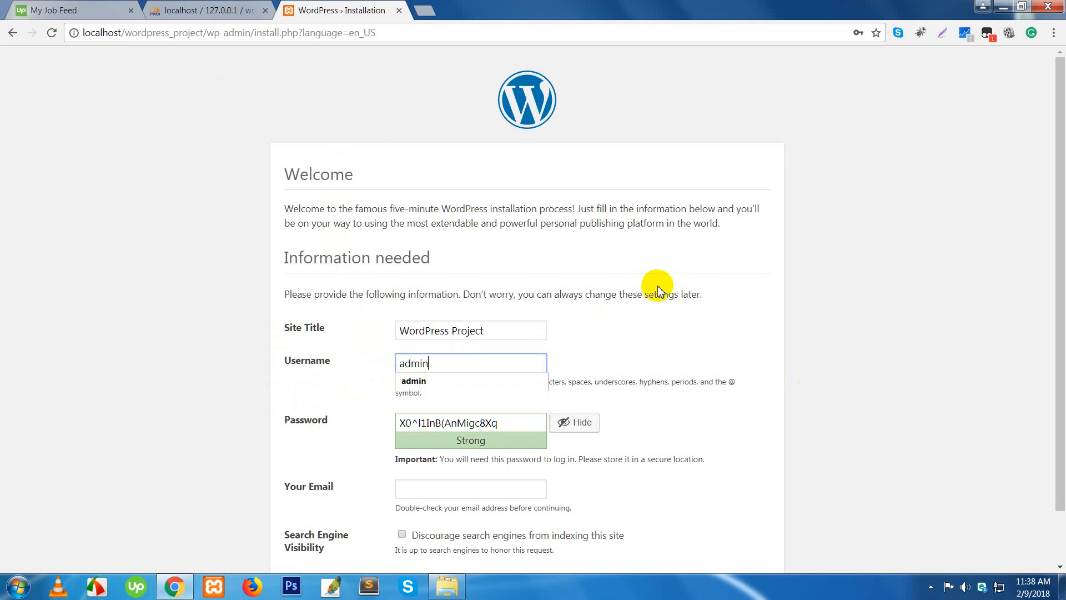
- Set a short admin password and confirm using a weak password
key("Tab")
type("adm")
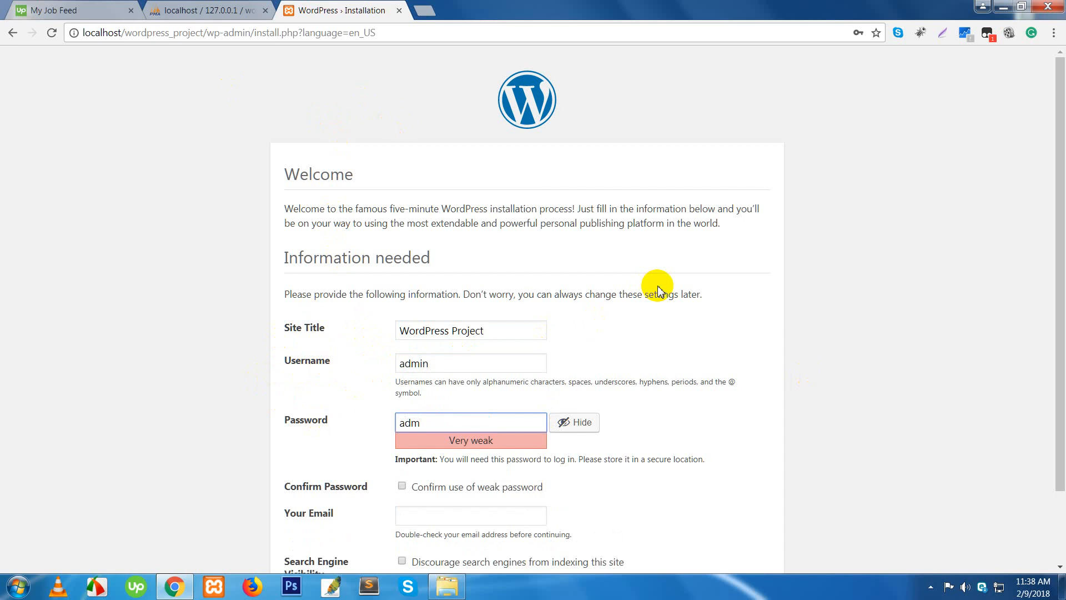
key("BackSpace")
type("min")
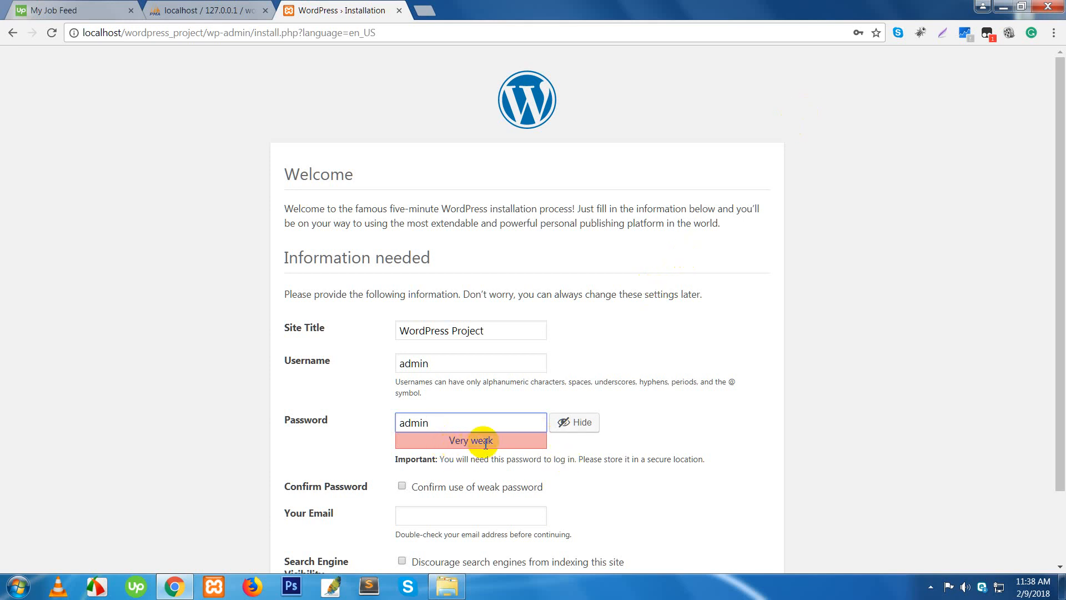
scroll(437, 464, "down", 1)
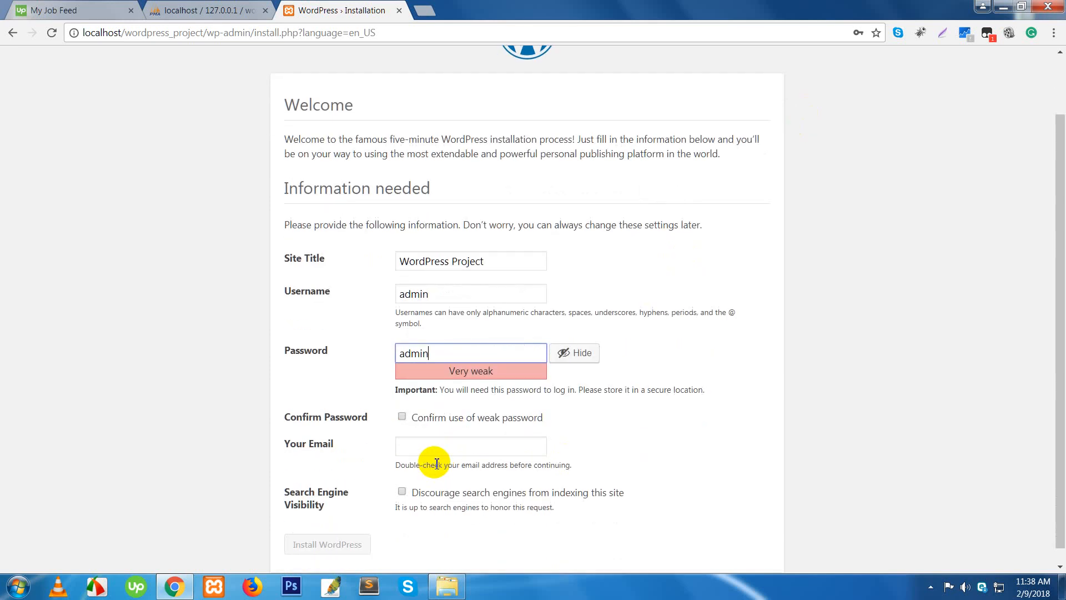
left_click(404, 417)
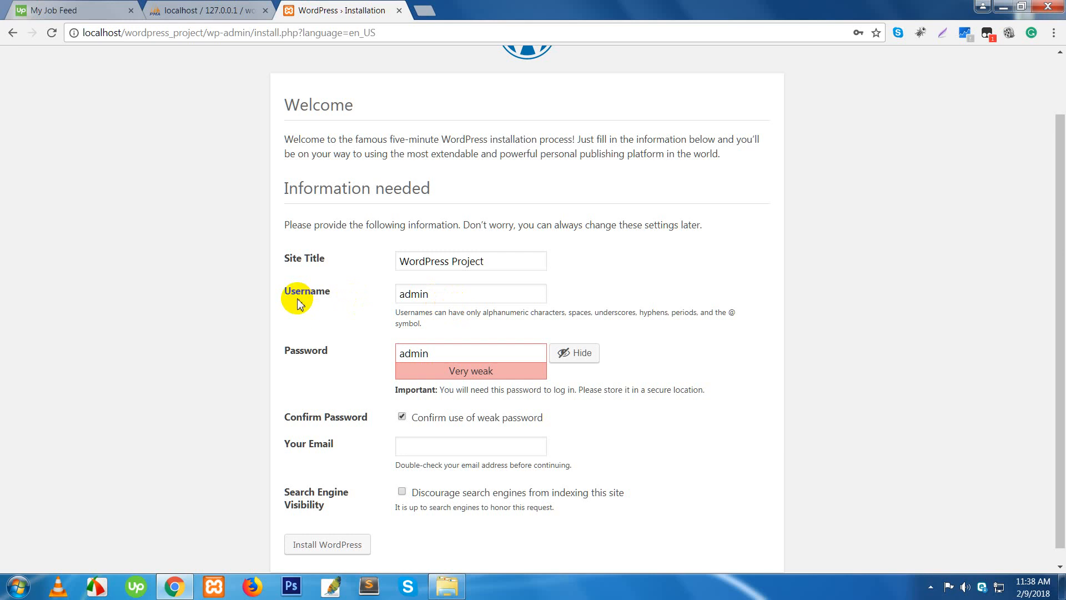
left_click(438, 354)
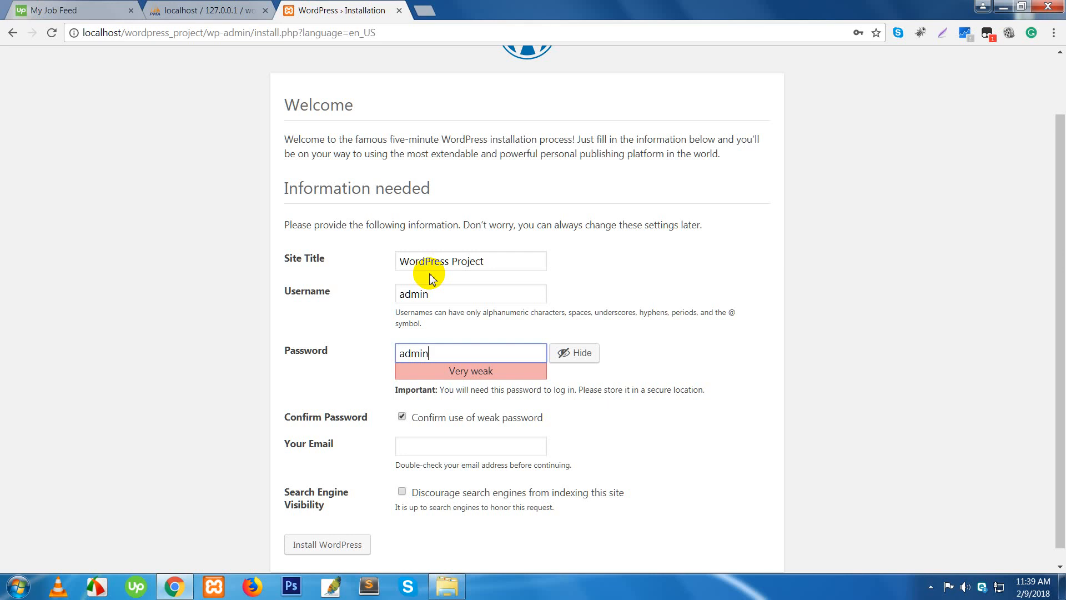
- Fill the e-mail address from the browser's saved suggestion
left_click(424, 446)
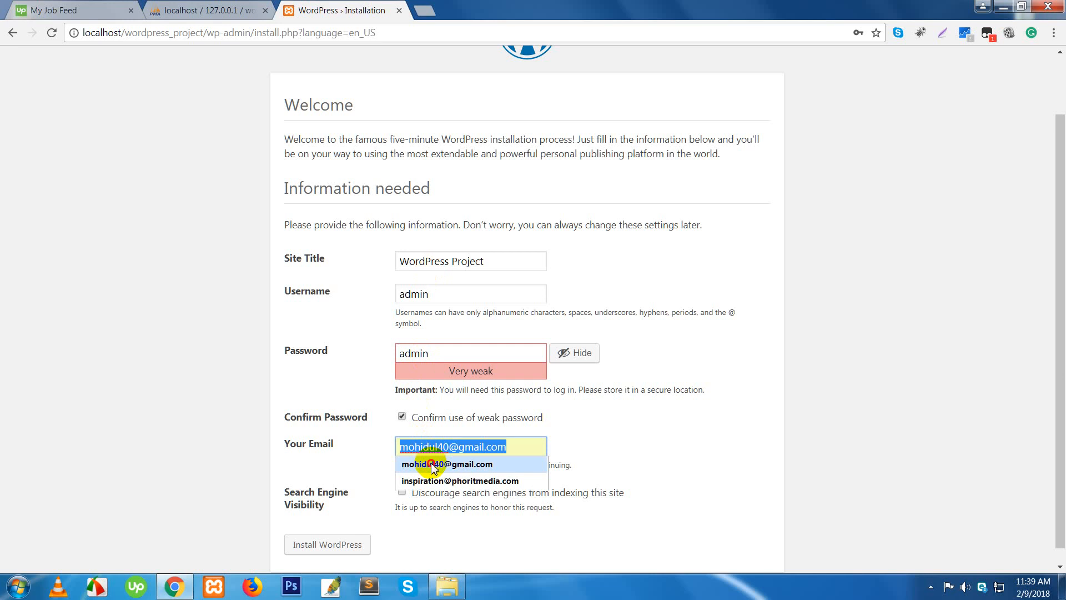
left_click(431, 464)
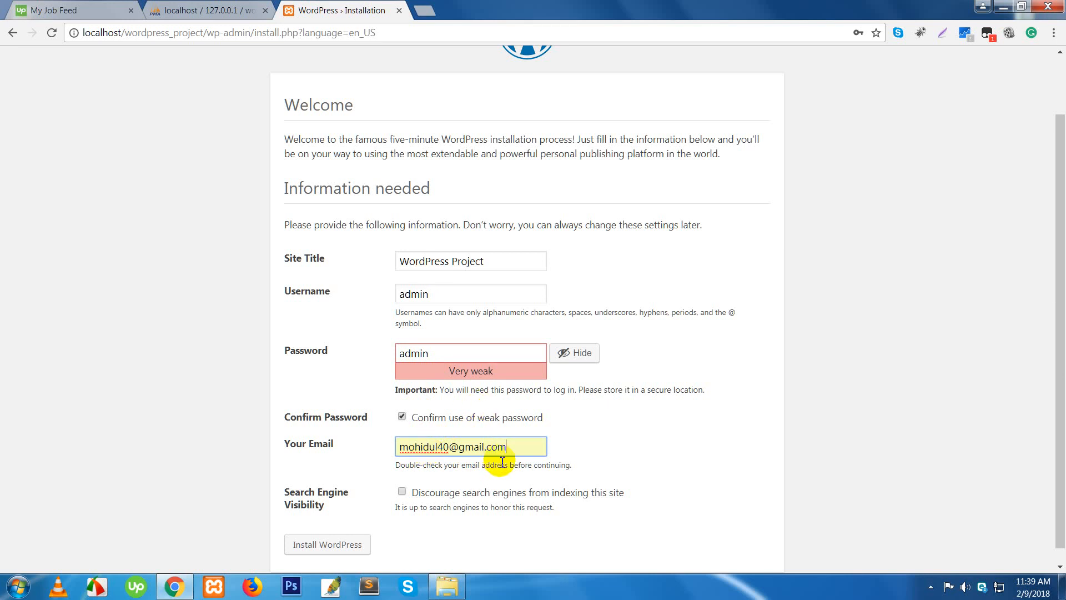
scroll(495, 457, "down", 1)
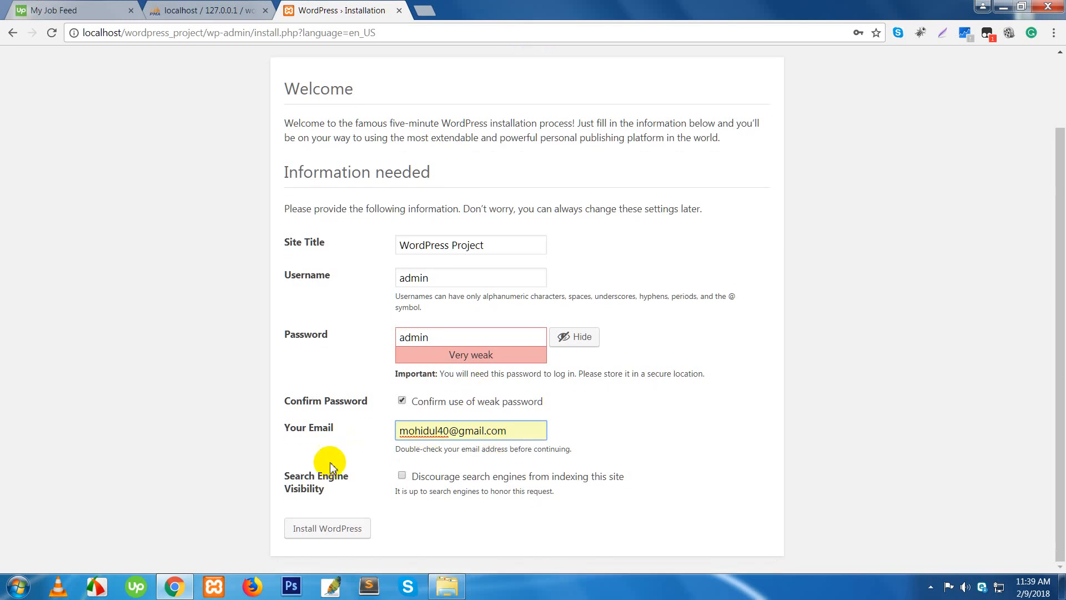
- Leave 'Discourage search engines' unchecked after toggling it, then install WordPress
left_click(289, 482)
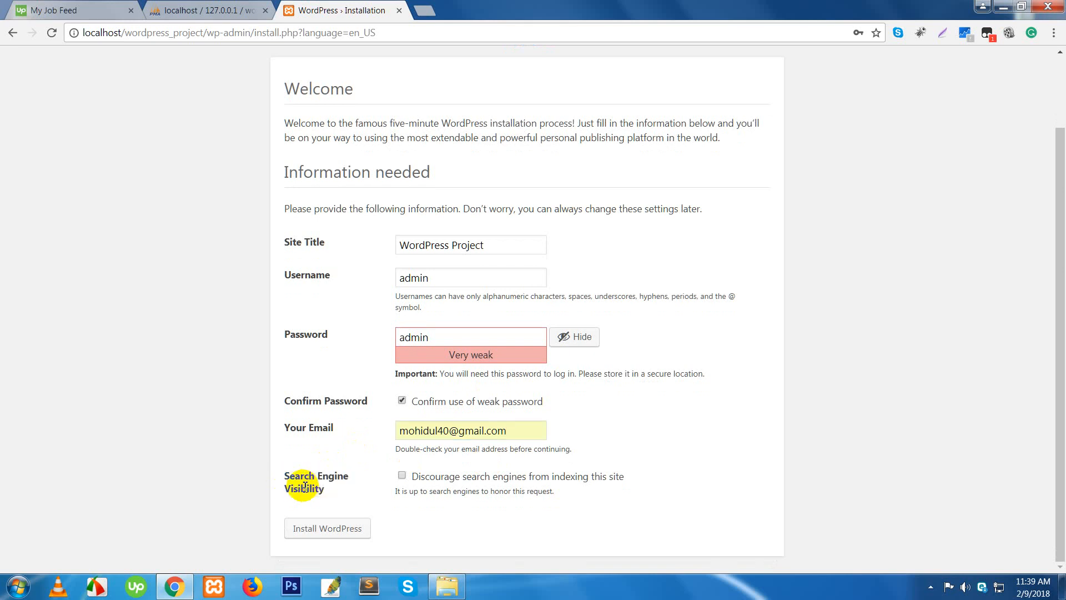
double_click(304, 488)
double_click(304, 479)
left_click(317, 485)
double_click(304, 490)
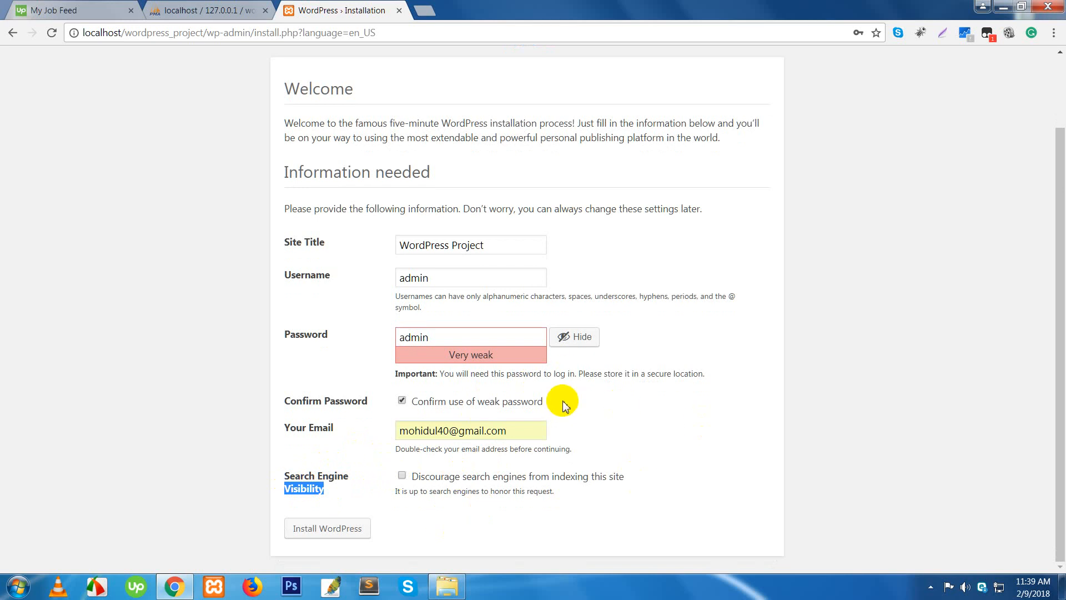
left_click(402, 476)
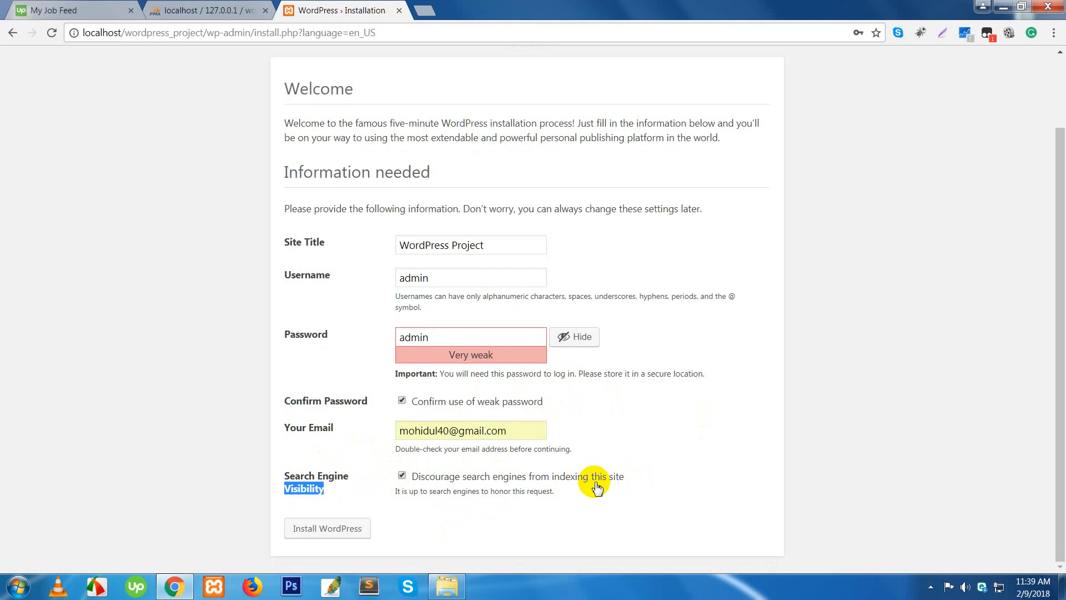
left_click(402, 476)
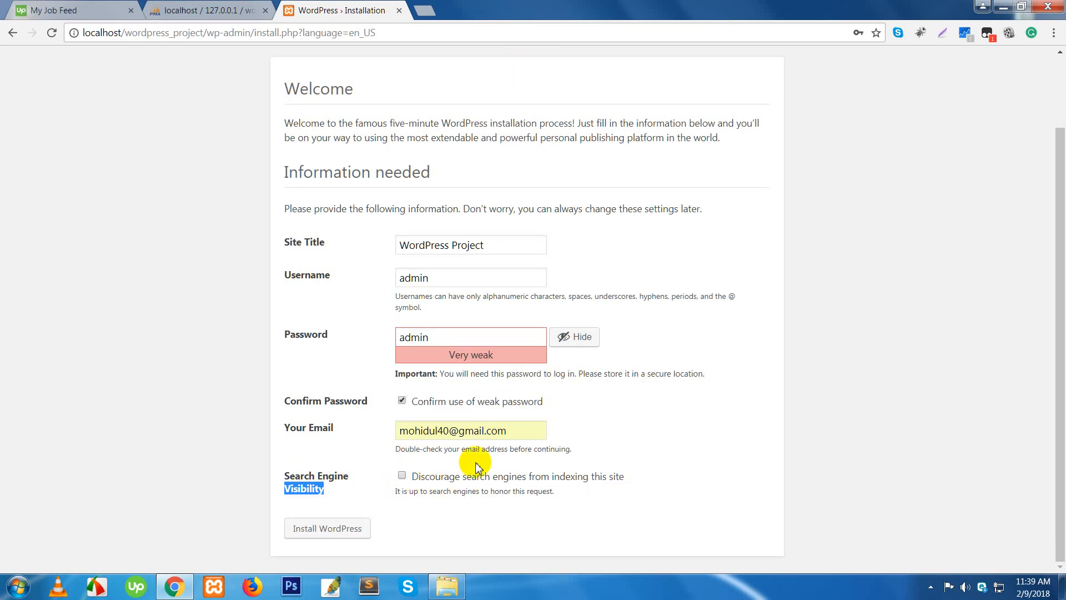
left_click(319, 534)
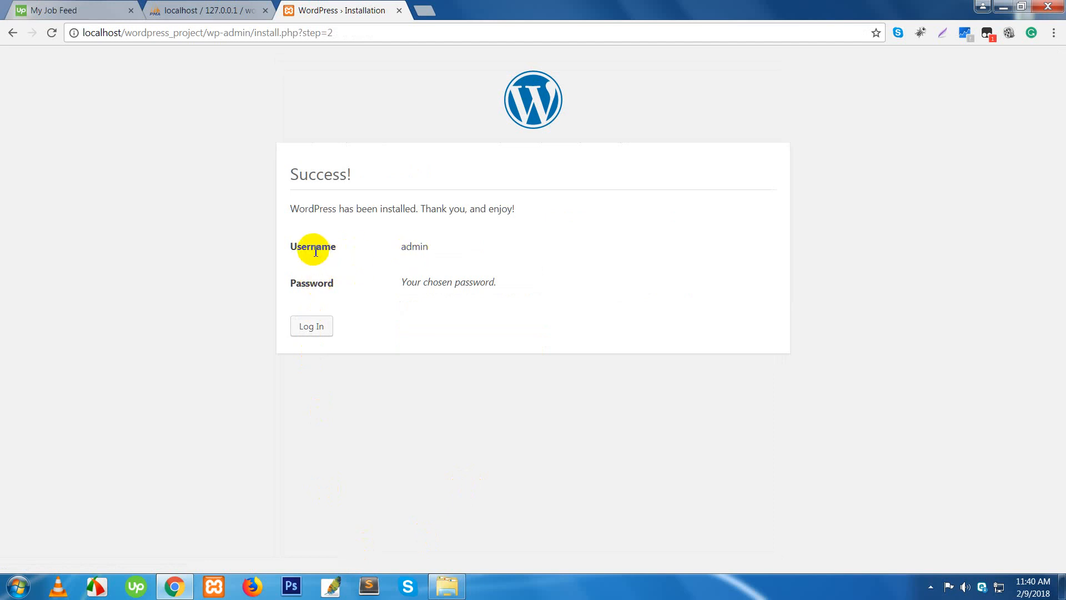
- Highlight the admin username and password details, then go to the login page
left_click_drag(311, 246, 421, 248)
left_click_drag(295, 272, 422, 345)
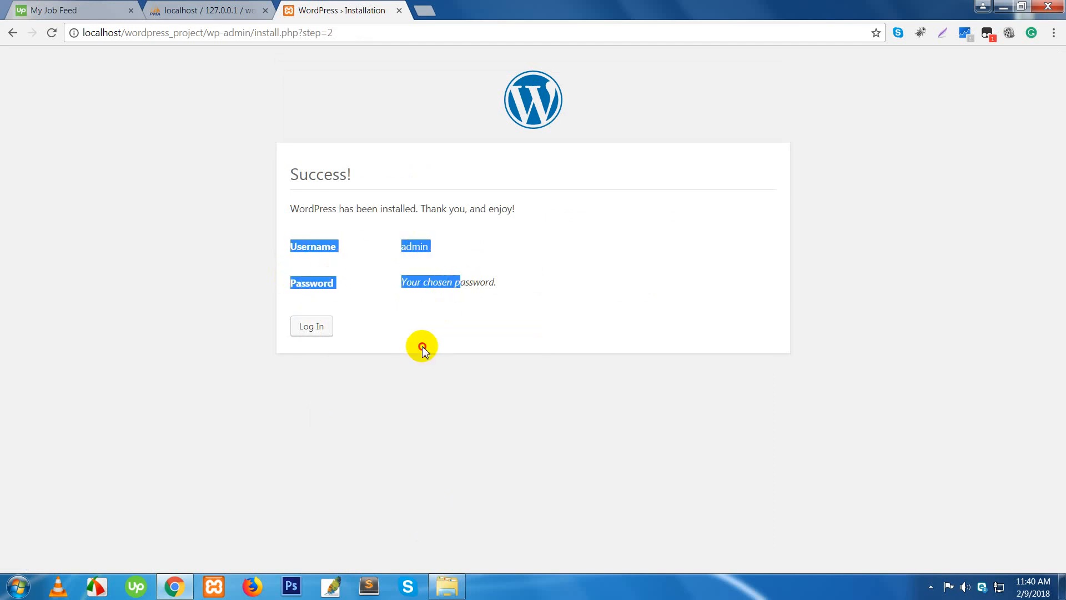
left_click(314, 327)
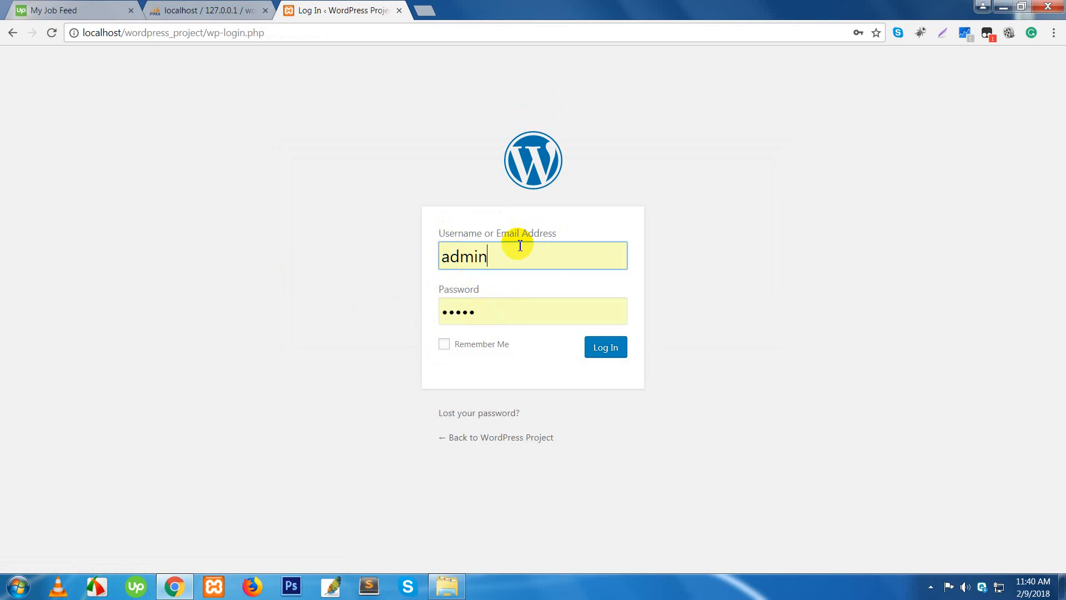
- Sign in as admin with Remember Me ticked to reach the WordPress Project Dashboard
left_click(498, 310)
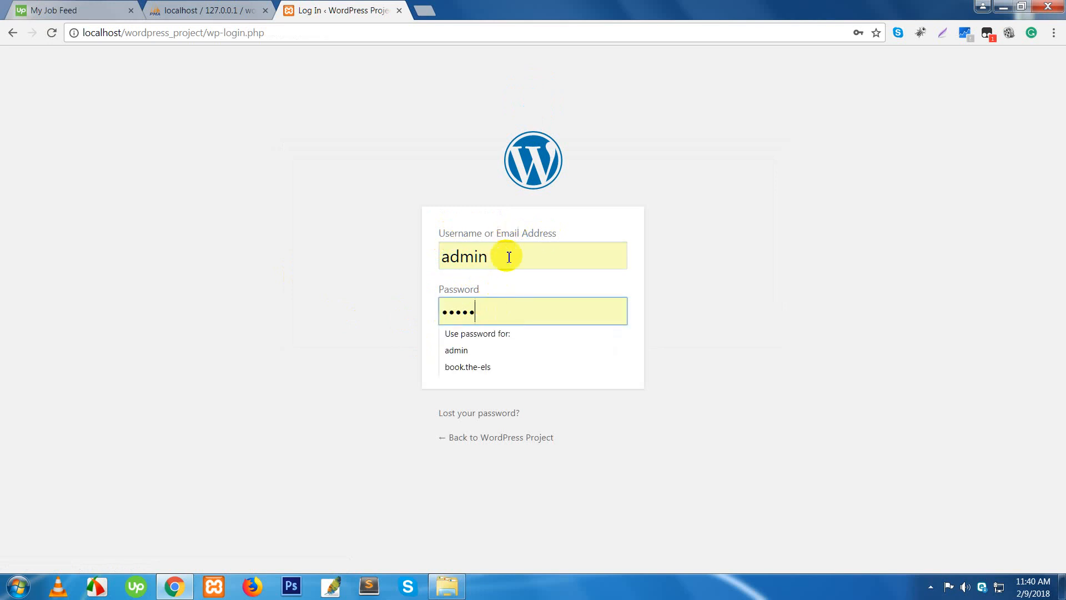
left_click(673, 263)
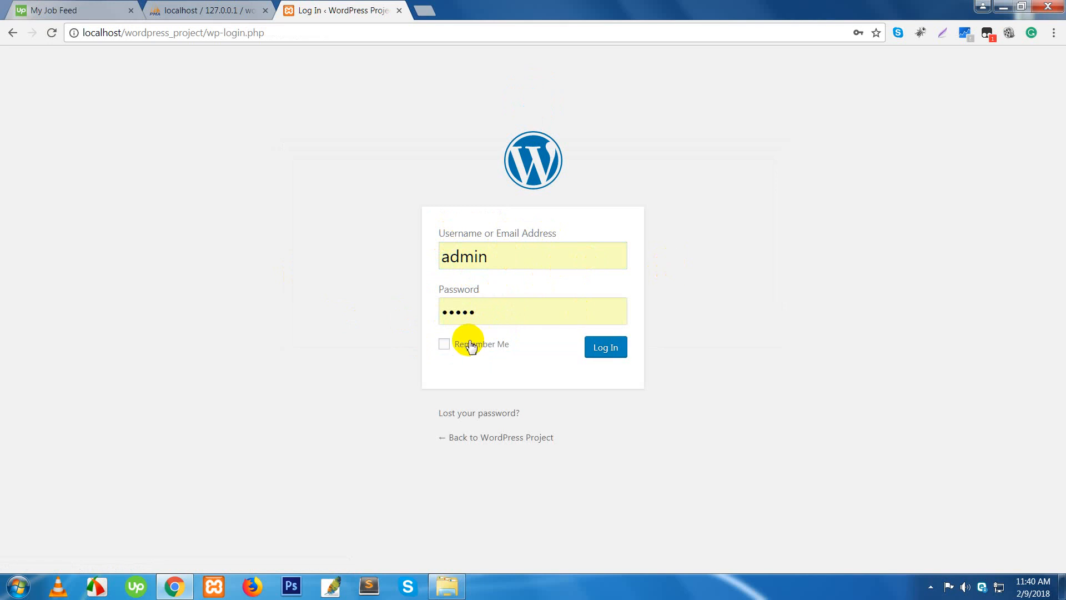
left_click(444, 343)
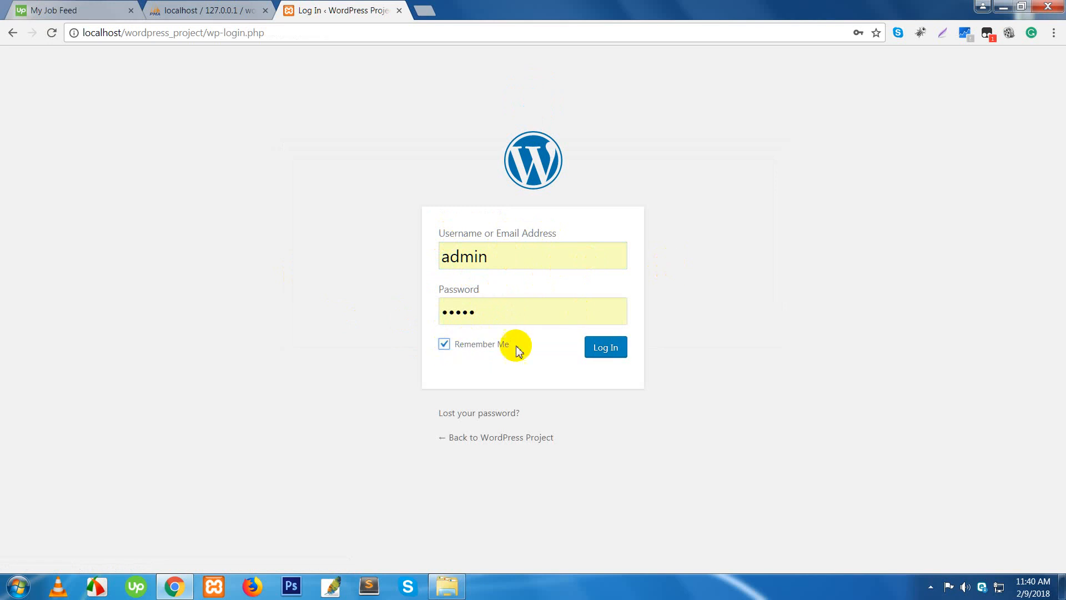
left_click(616, 350)
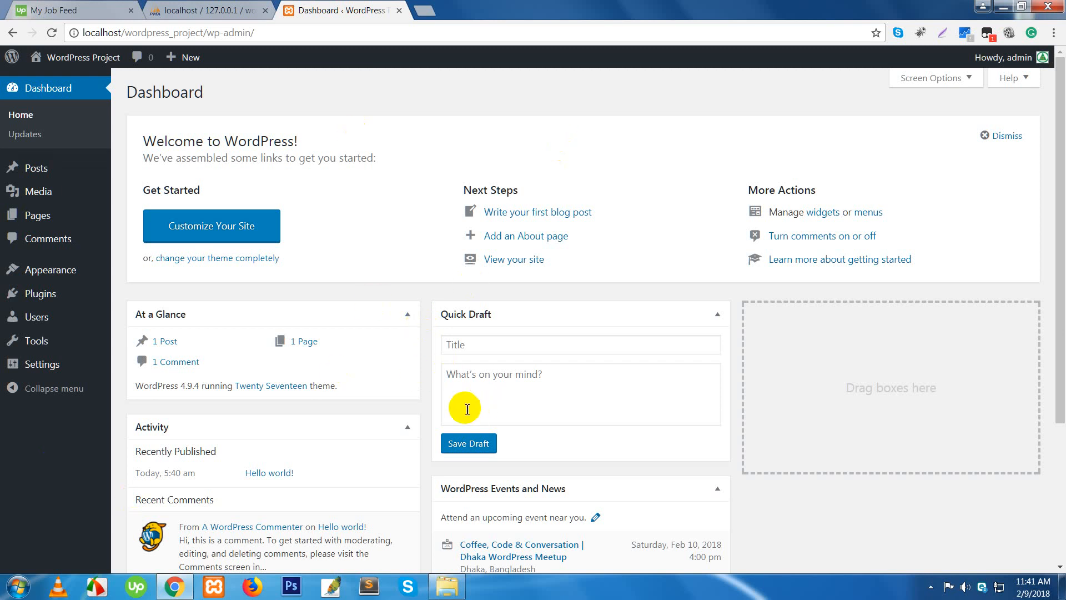
- Open the live site in a new tab from the Visit Site link
mouse_move(102, 341)
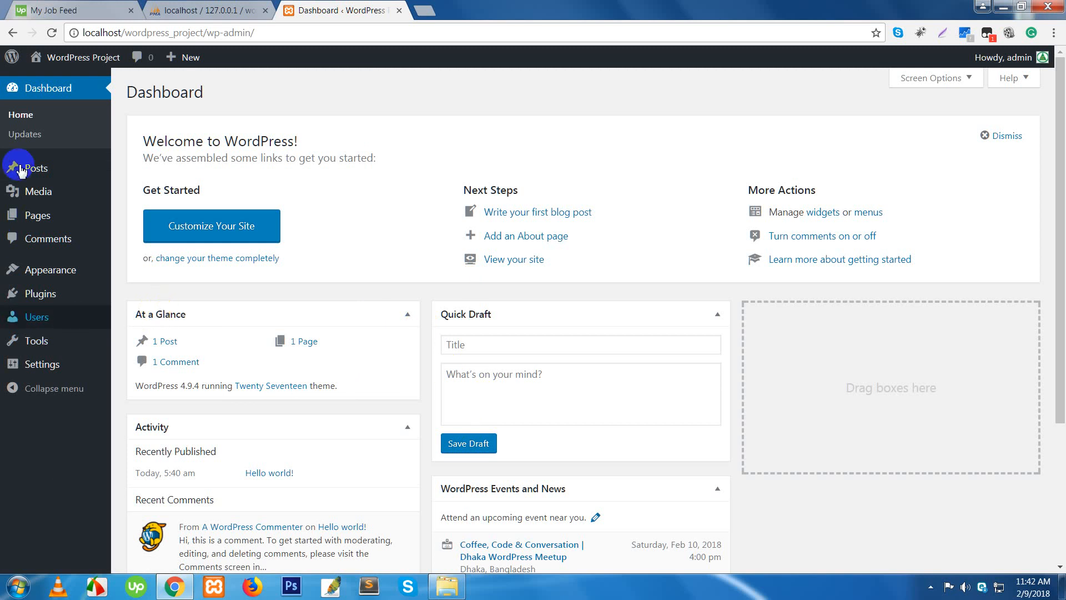
mouse_move(67, 60)
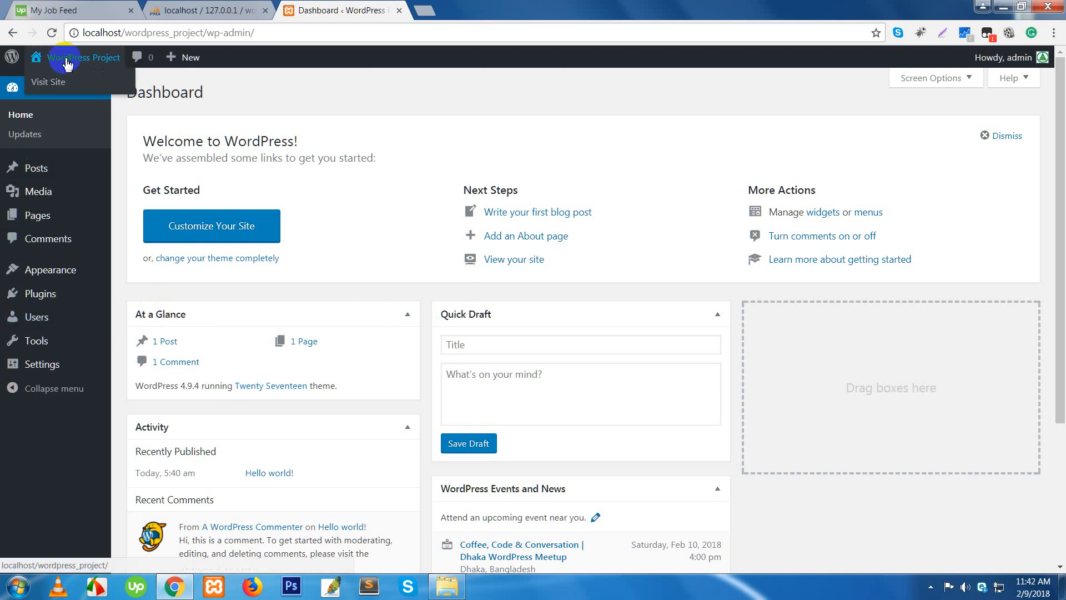
right_click(45, 86)
left_click(155, 89)
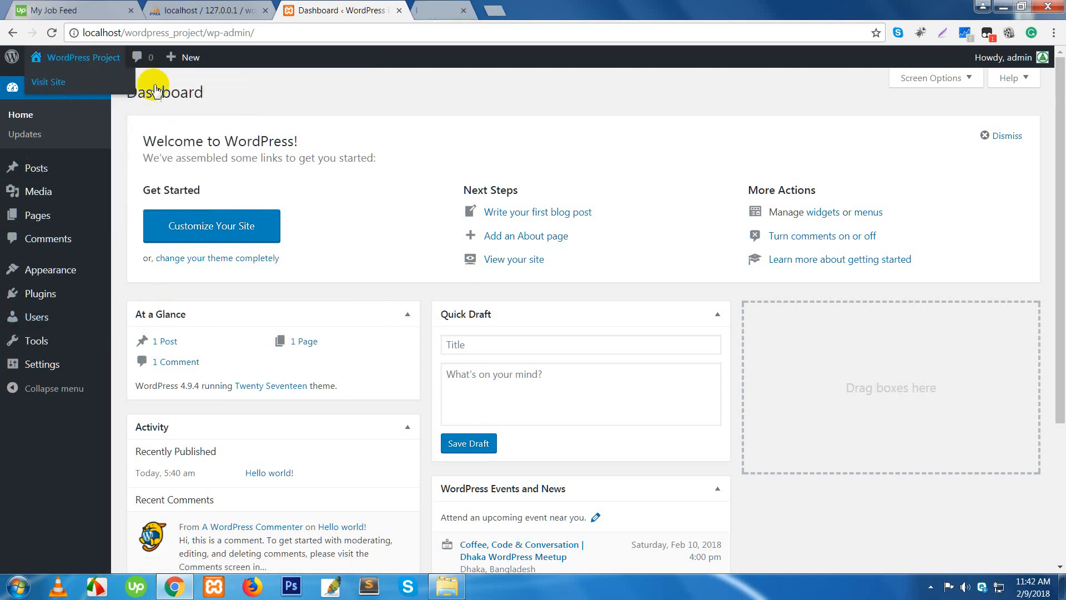
left_click(451, 11)
- Close the site preview and Dashboard tabs, leaving a fresh blank tab
left_click(330, 13)
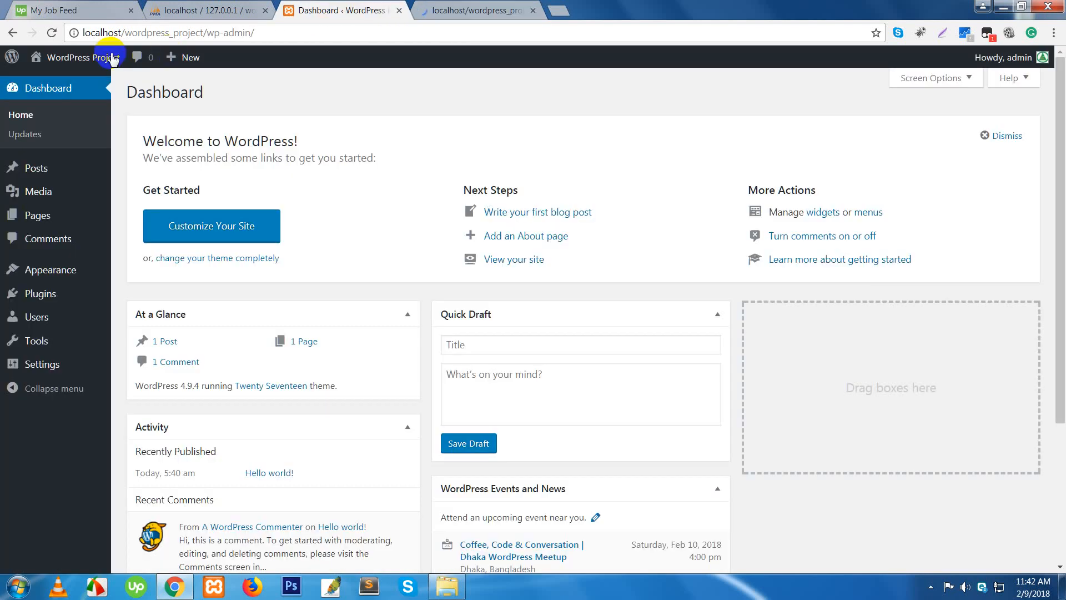
left_click(453, 7)
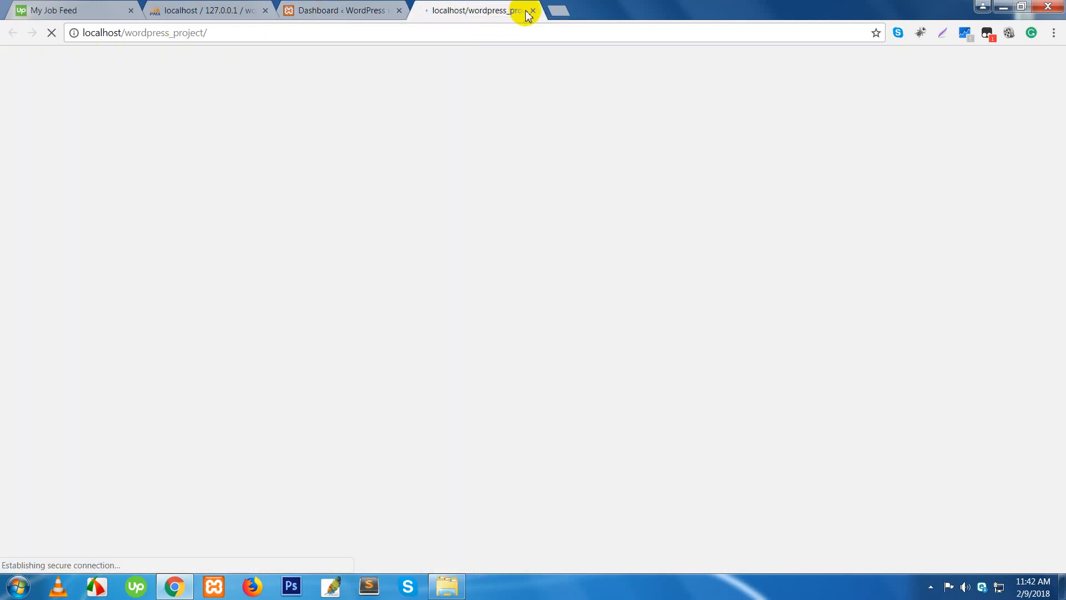
middle_click(463, 15)
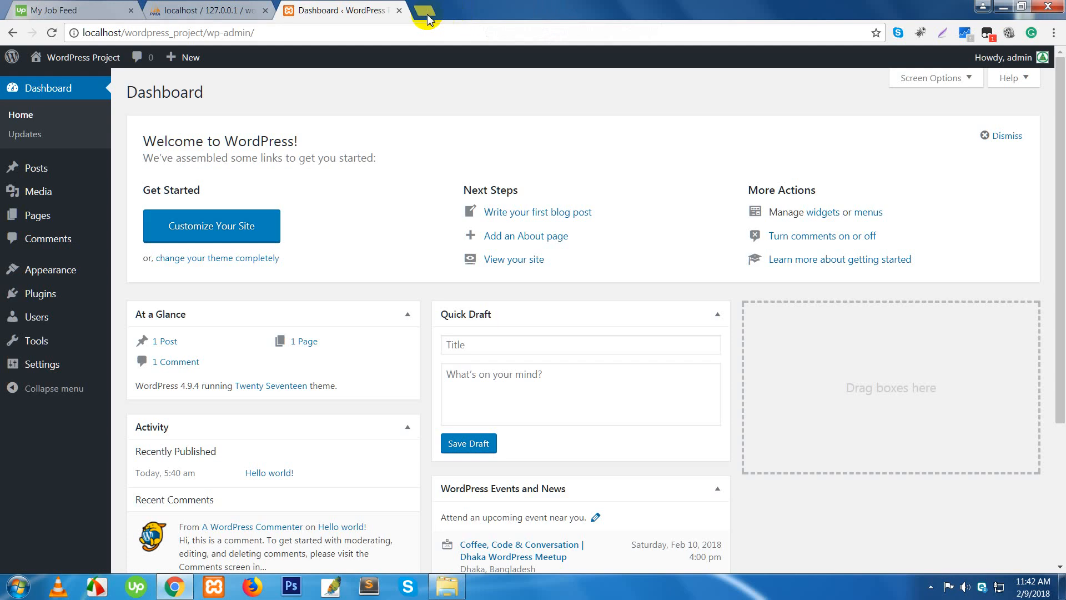
left_click(399, 10)
left_click(295, 11)
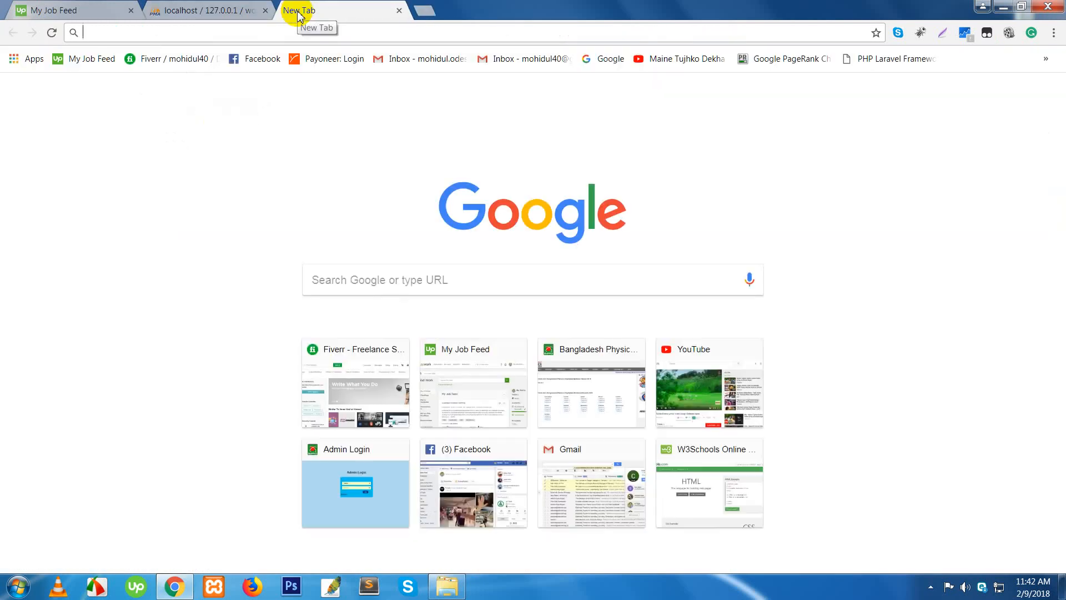
- Load localhost/wordpress_project in the new tab to show the site's front page
type("localhost/phpmyadmin")
key("BackSpace")
key("BackSpace")
key("BackSpace")
key("BackSpace")
key("BackSpace")
key("BackSpace")
key("BackSpace")
key("BackSpace")
key("BackSpace")
key("BackSpace")
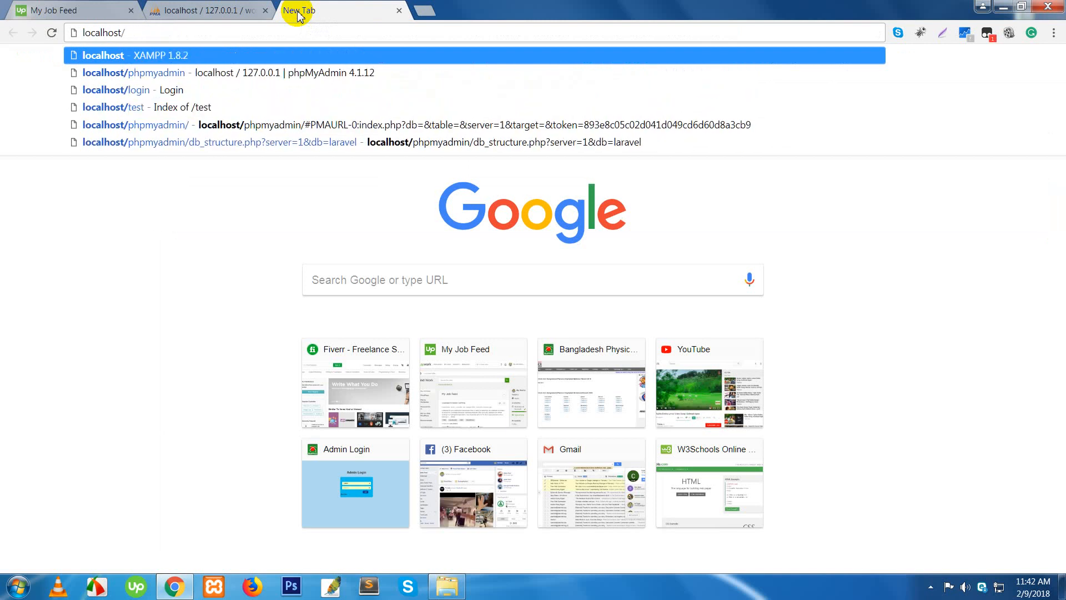
type("wordpress_project")
key("Return")
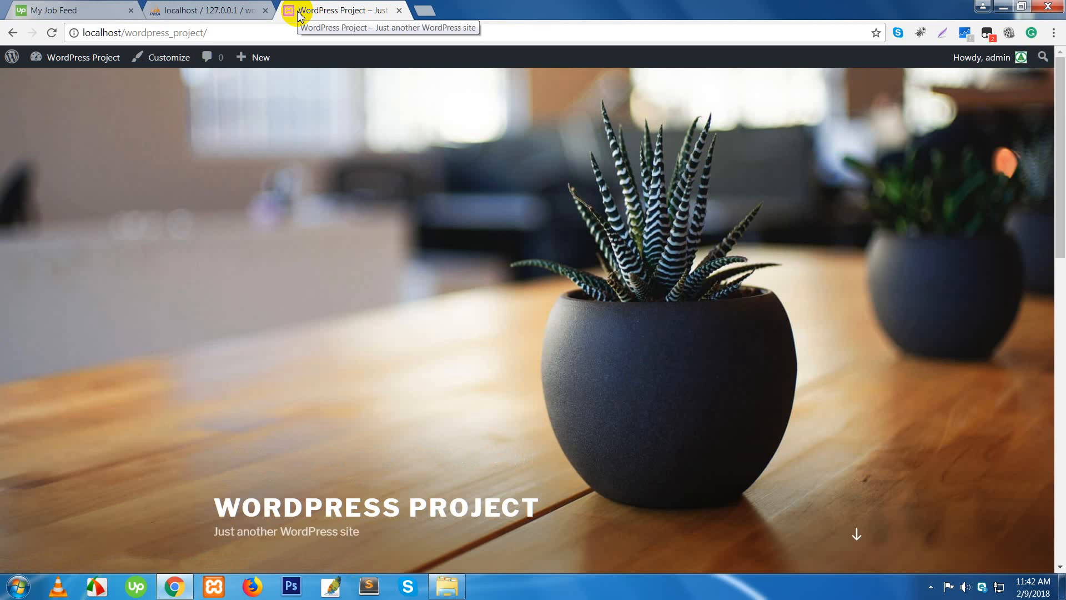
scroll(662, 337, "down", 7)
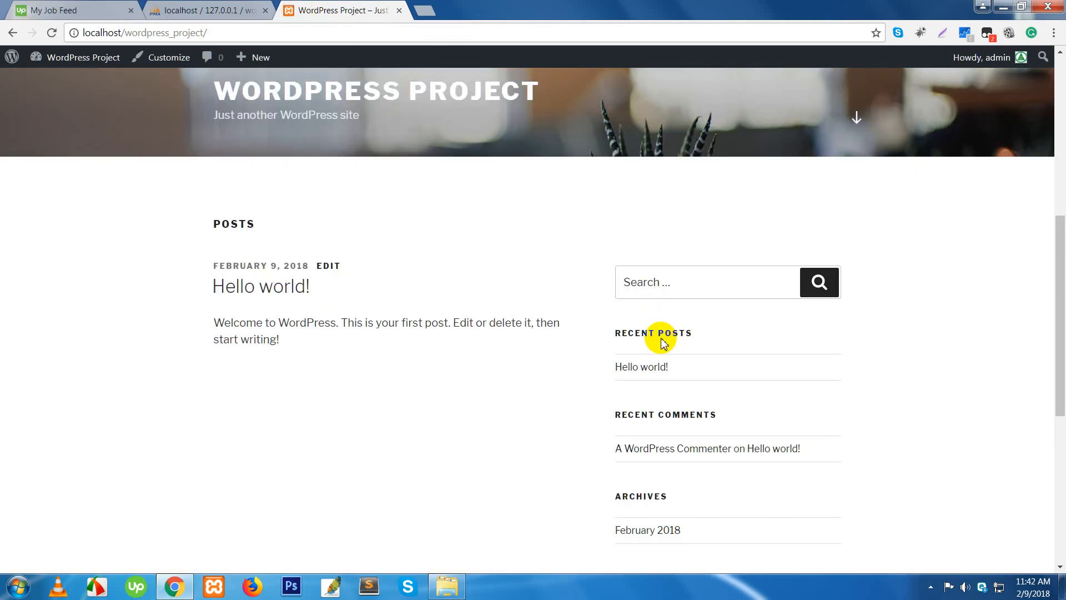
scroll(662, 342, "down", 7)
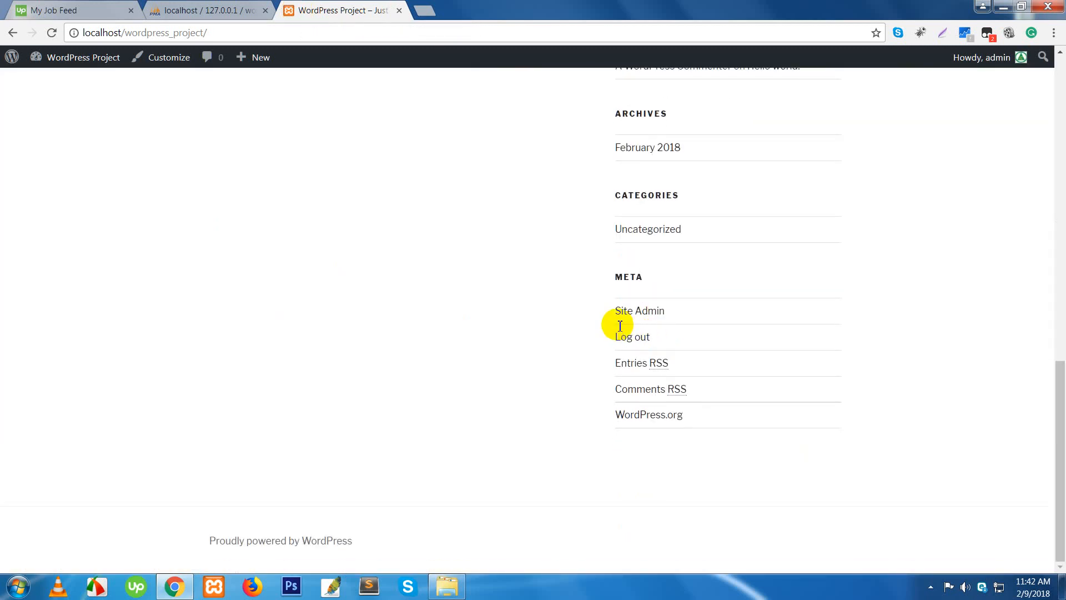
scroll(620, 326, "up", 15)
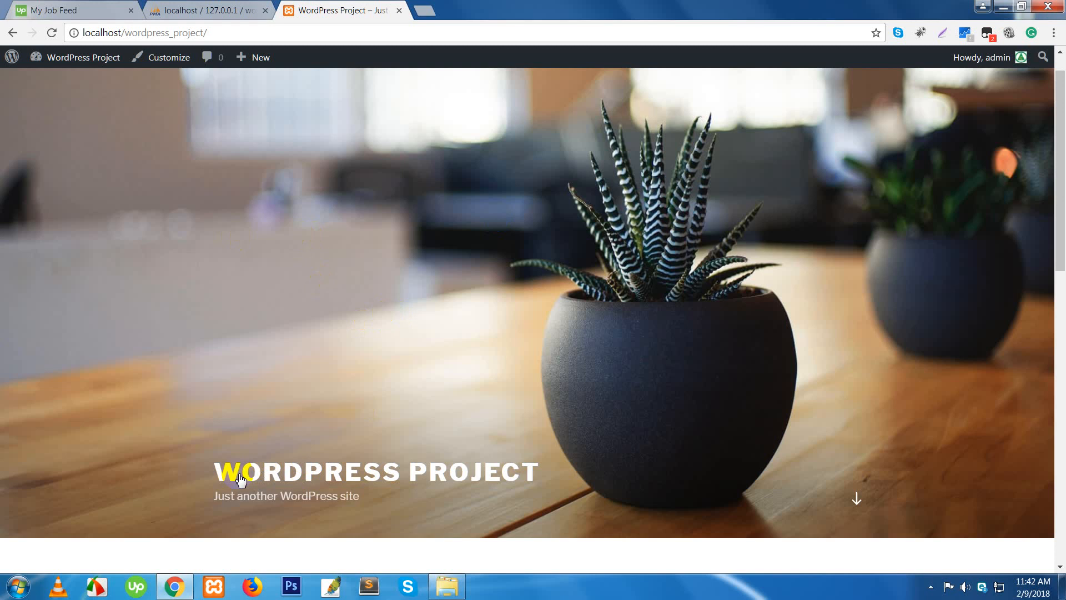
- Reopen the Dashboard via the wp-admin address, then log out from the Howdy, admin menu
left_click(262, 32)
left_click(266, 28)
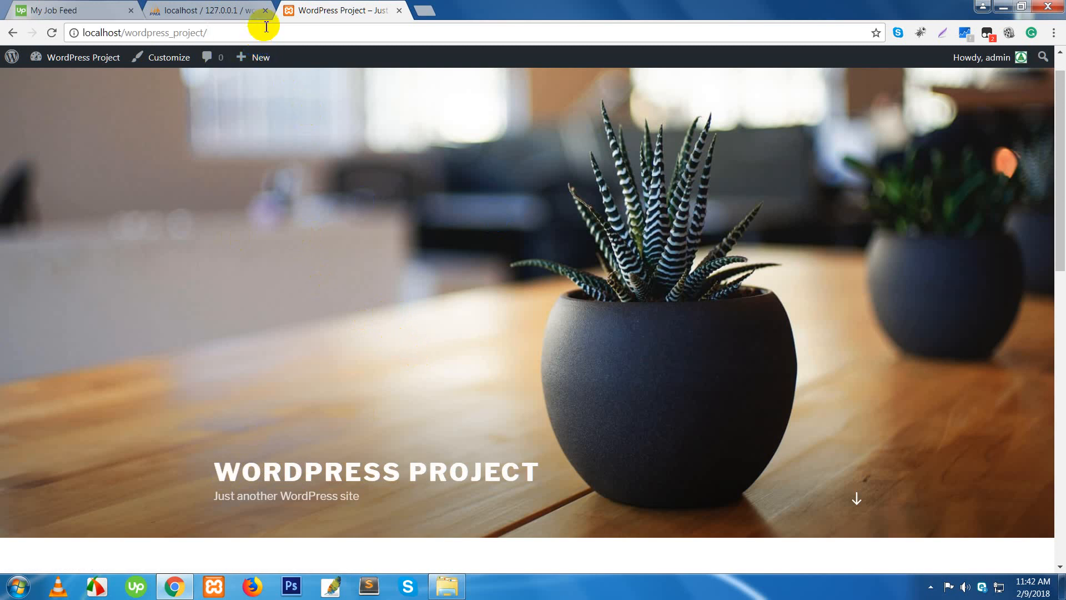
type("wp")
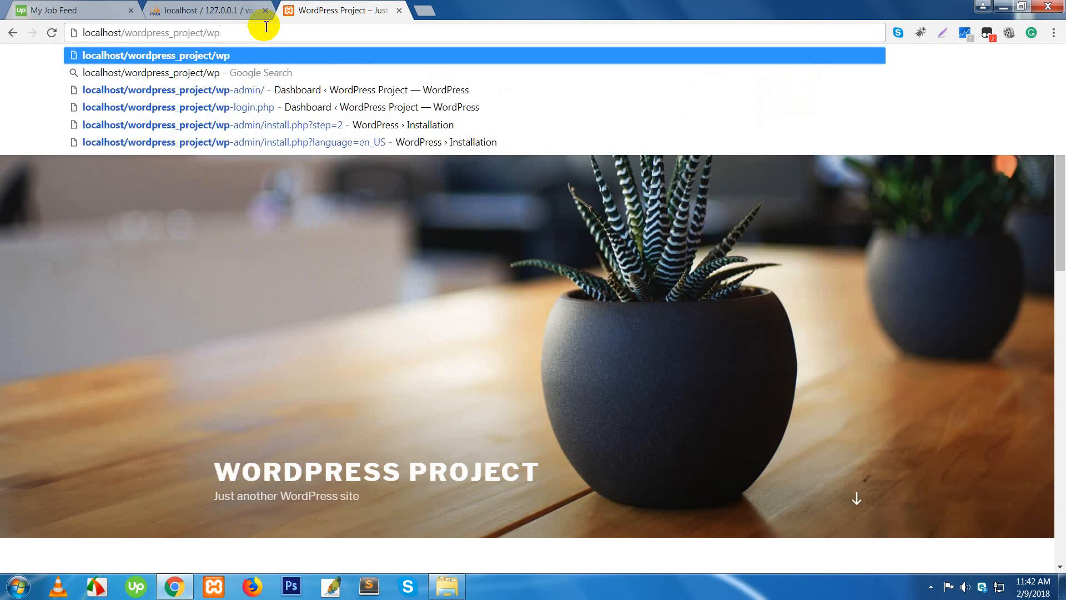
type("-admin")
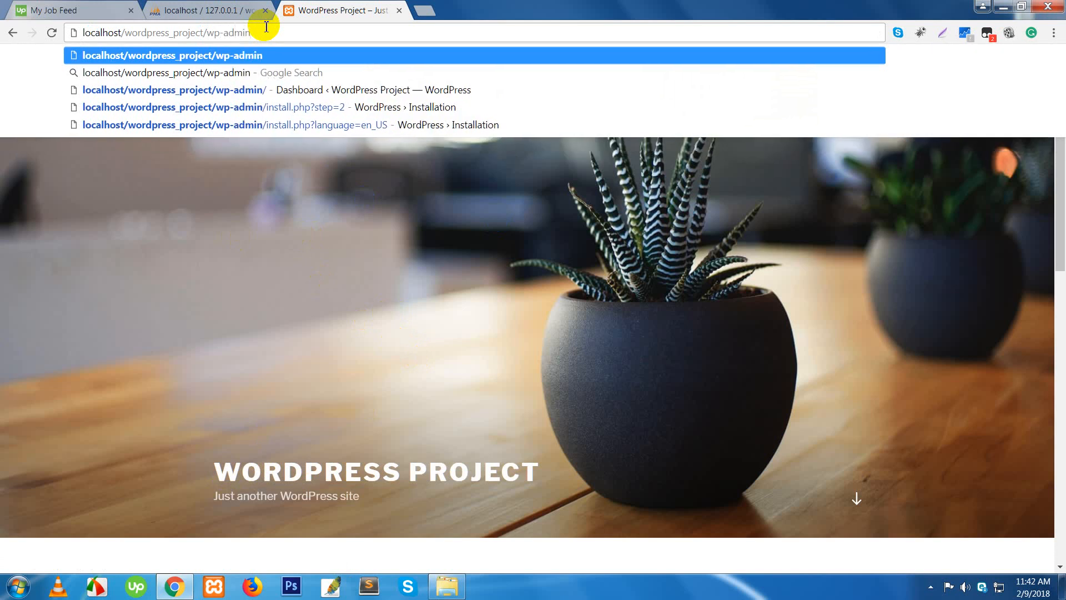
key("Return")
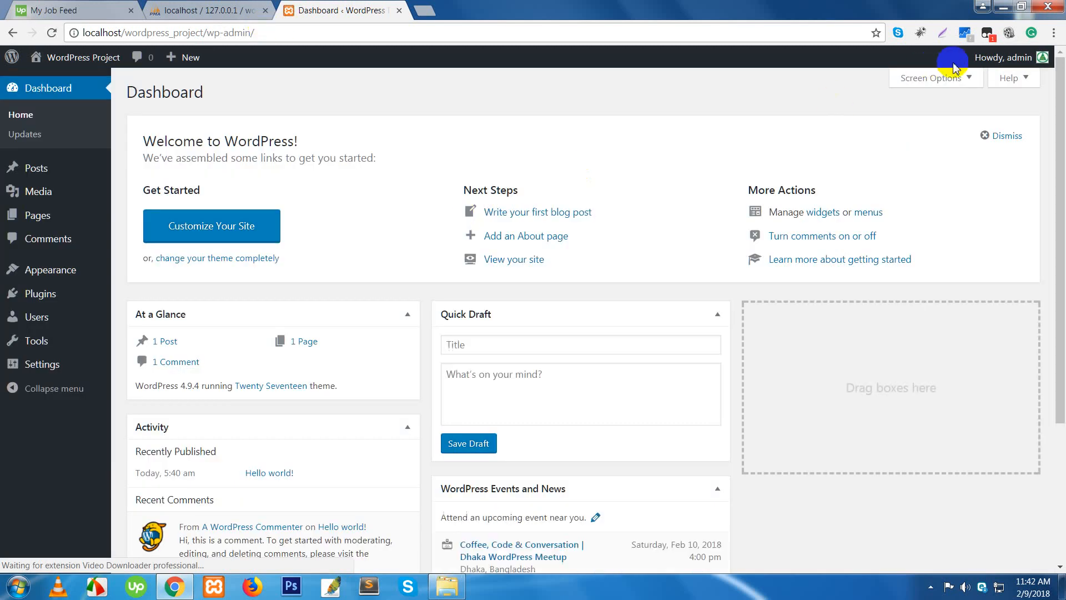
mouse_move(980, 67)
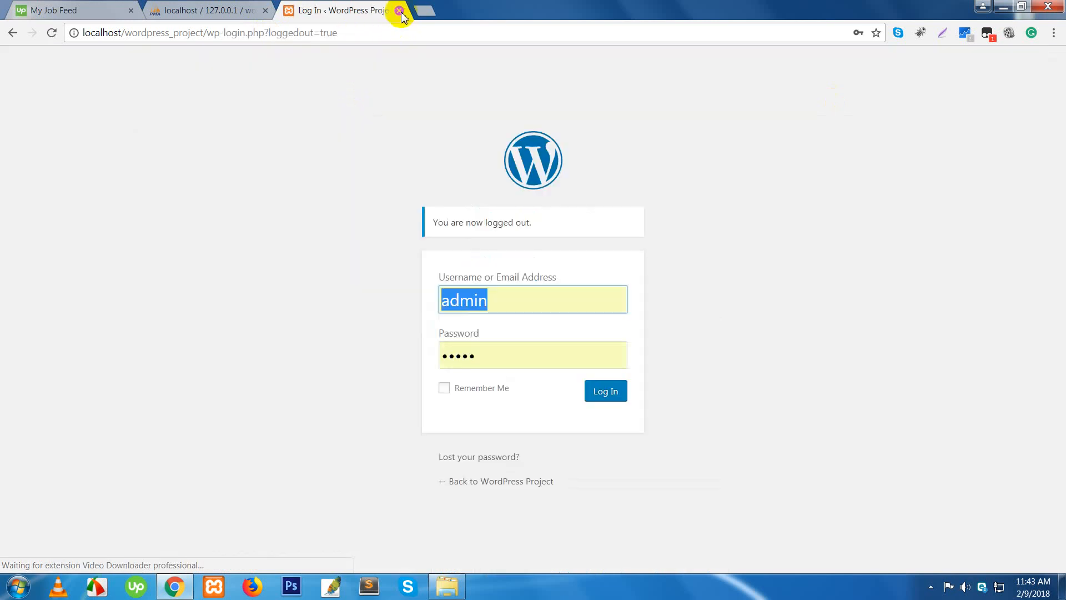
- Close the WordPress tab and start a blank new tab beside phpMyAdmin
left_click(399, 10)
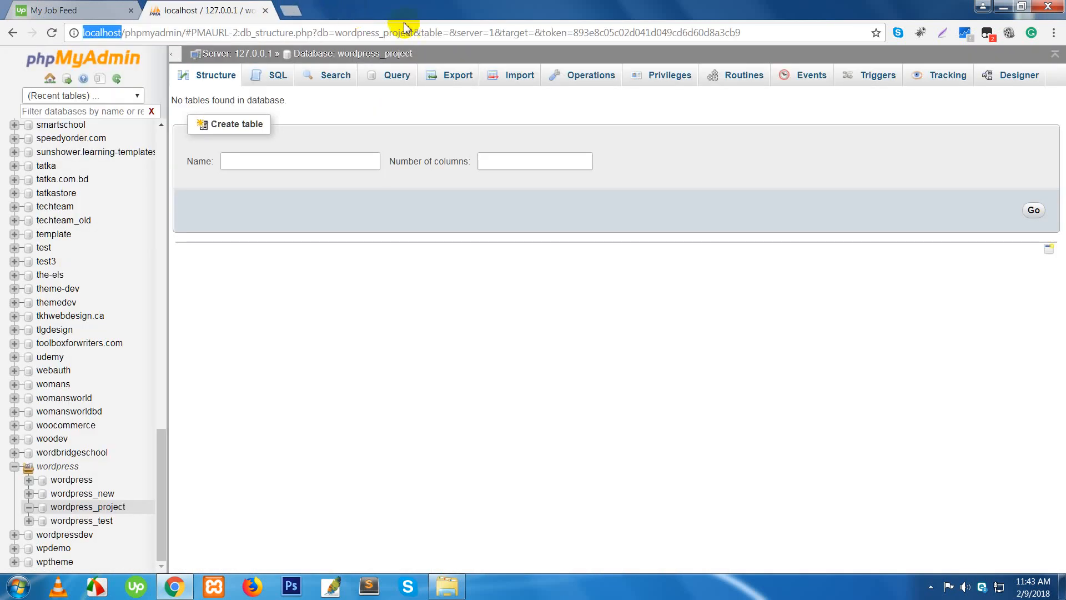
left_click(287, 11)
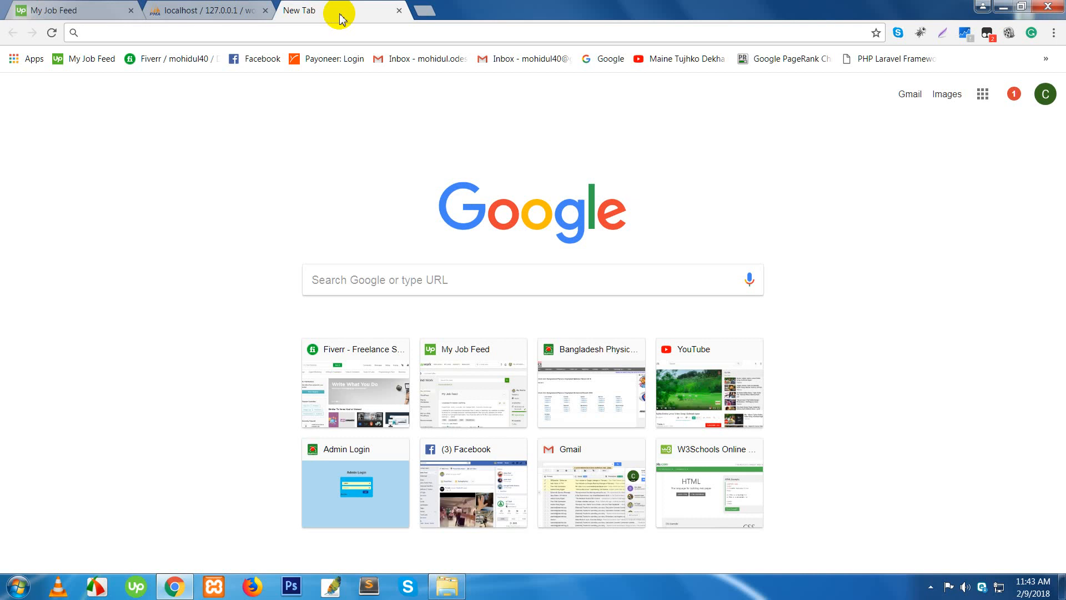
- Load localhost/wordpress_project as a logged-out visitor and scroll through the front page
type("localhost/phpmyadmin")
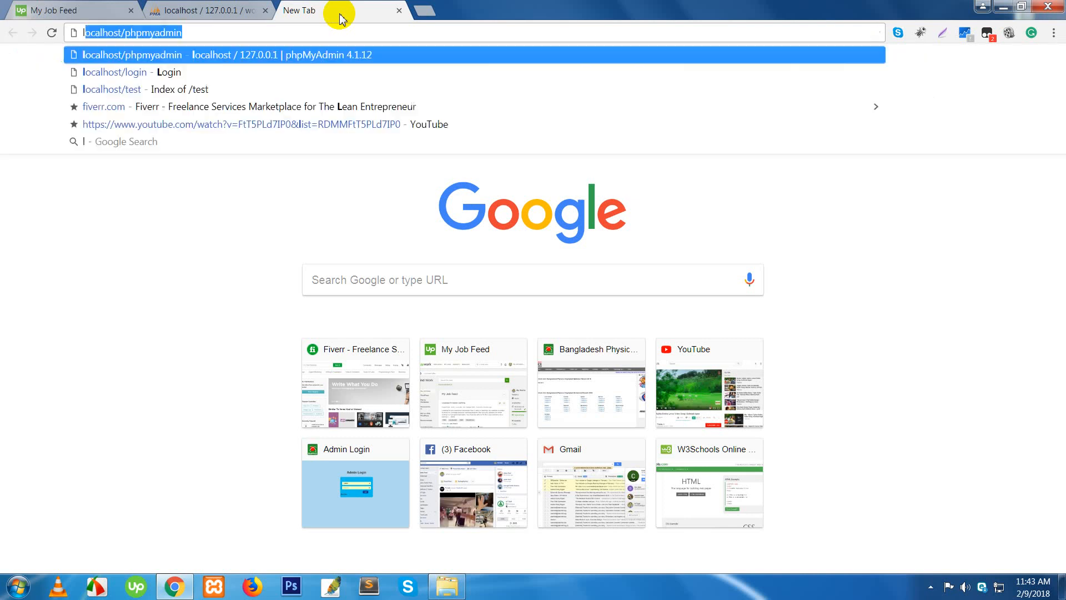
key("Left")
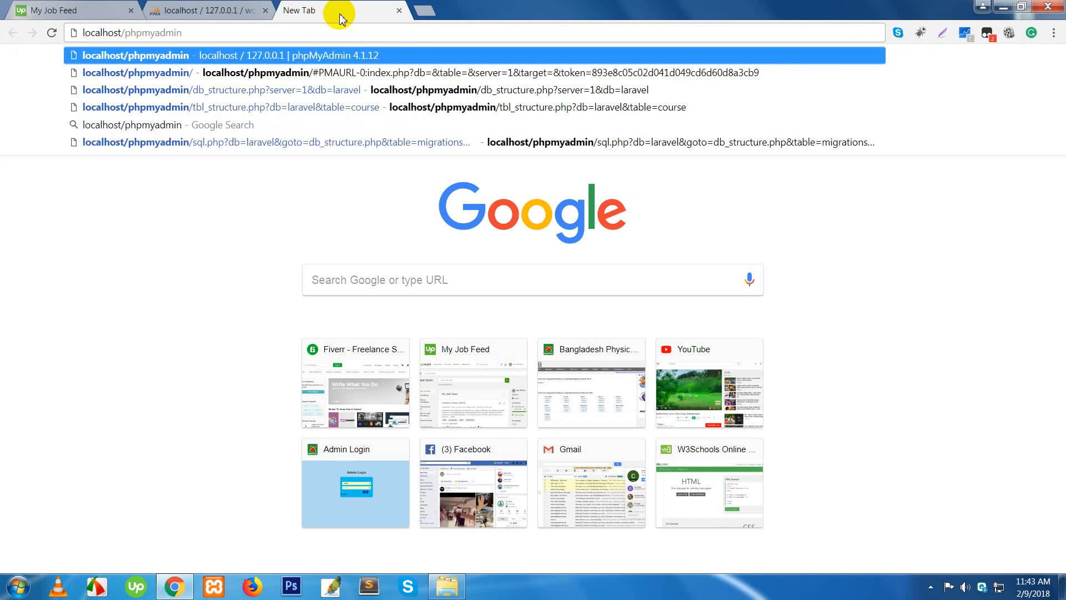
type("=")
key("BackSpace")
key("BackSpace")
type("l")
key("BackSpace")
key("BackSpace")
key("BackSpace")
key("BackSpace")
key("BackSpace")
key("BackSpace")
key("BackSpace")
key("BackSpace")
key("BackSpace")
key("BackSpace")
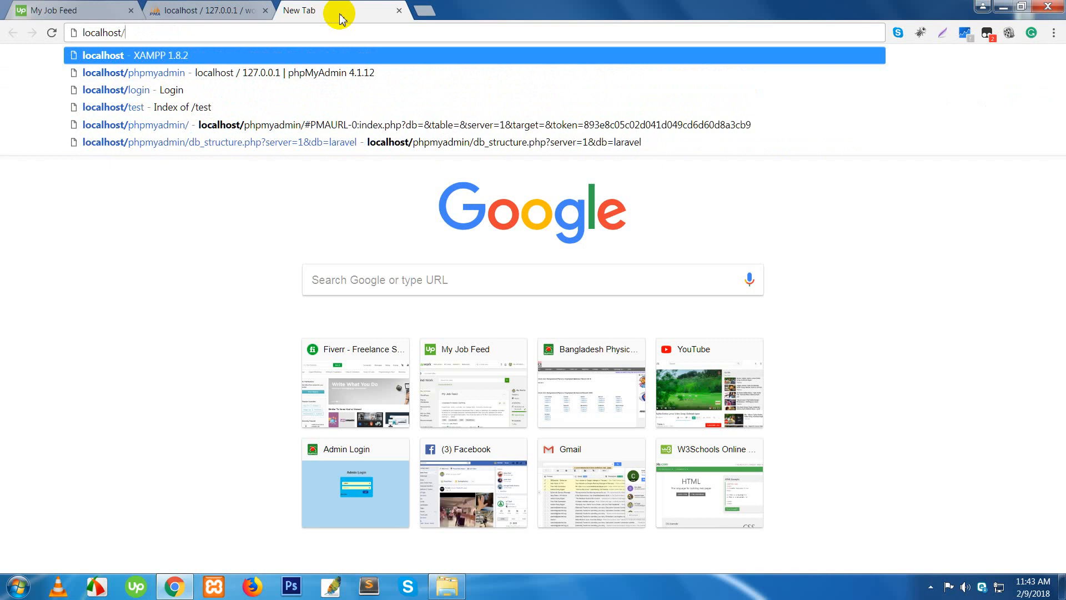
type("wordpress_project")
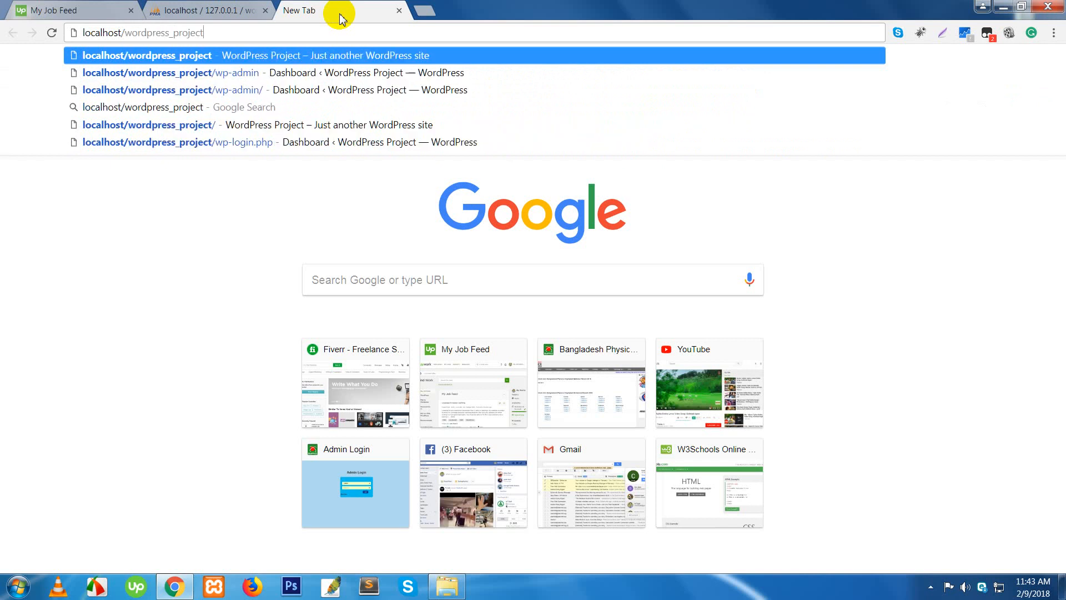
key("Return")
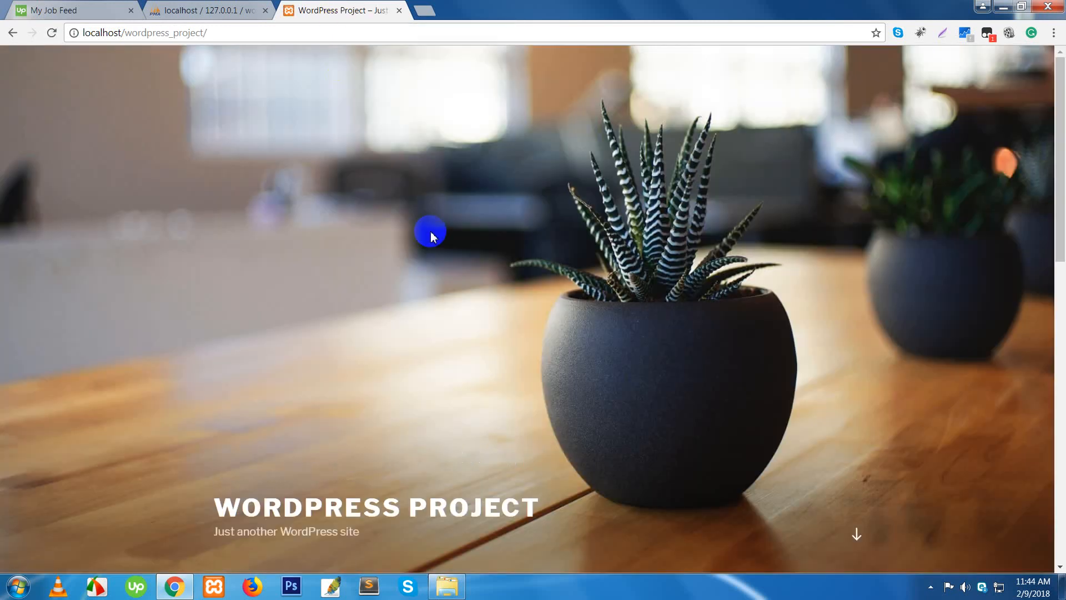
scroll(431, 231, "down", 5)
scroll(433, 236, "down", 7)
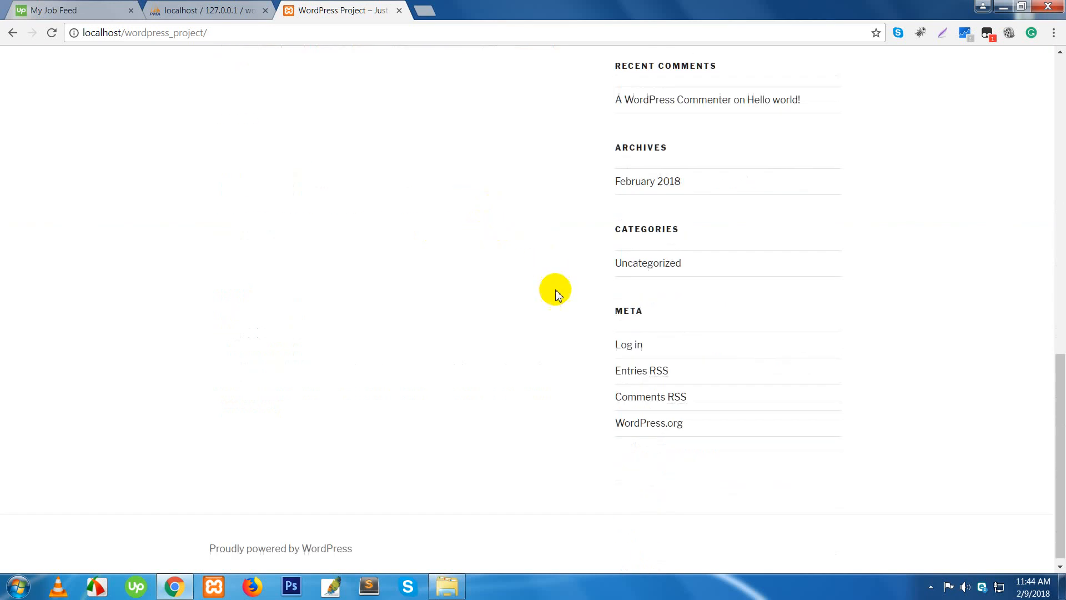
scroll(550, 286, "up", 2)
scroll(529, 269, "up", 10)
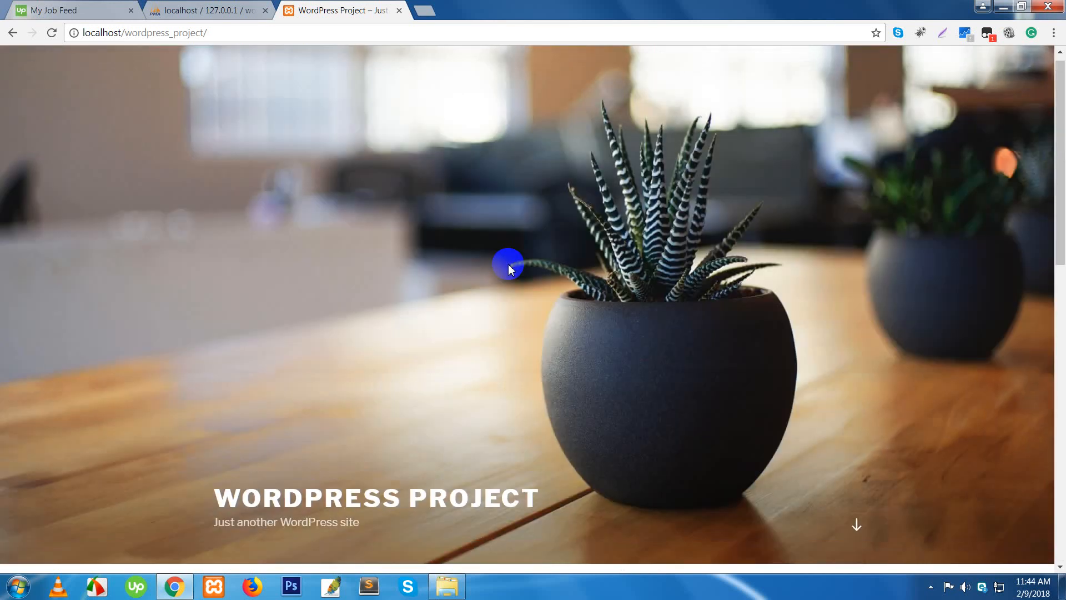
- Reach wp-admin after correcting the 'wp-admn' typo, and log in as admin
left_click(255, 35)
left_click(257, 37)
type("w")
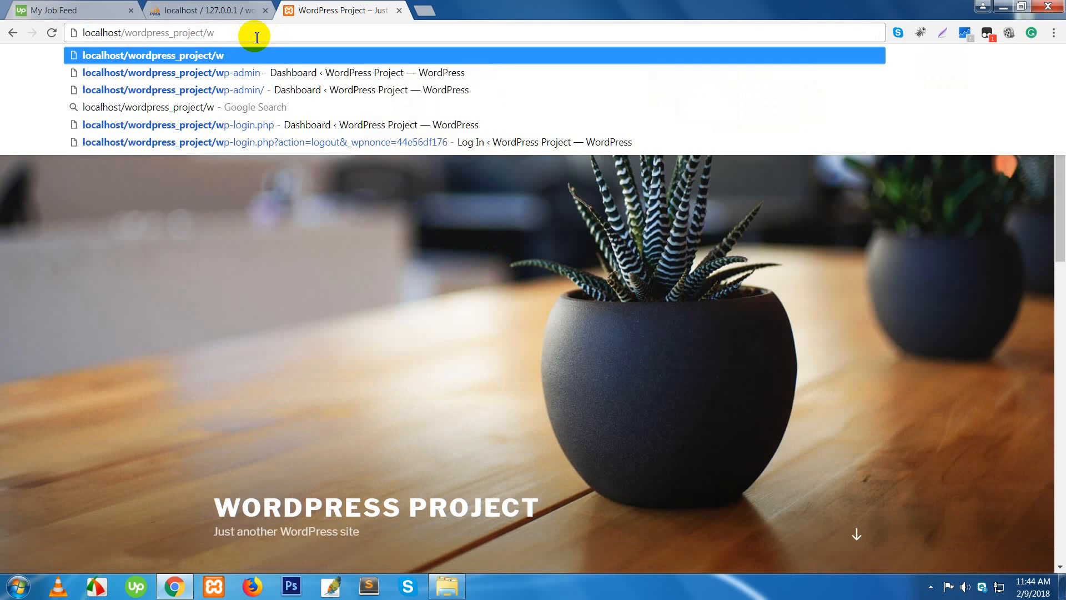
type("p-ad")
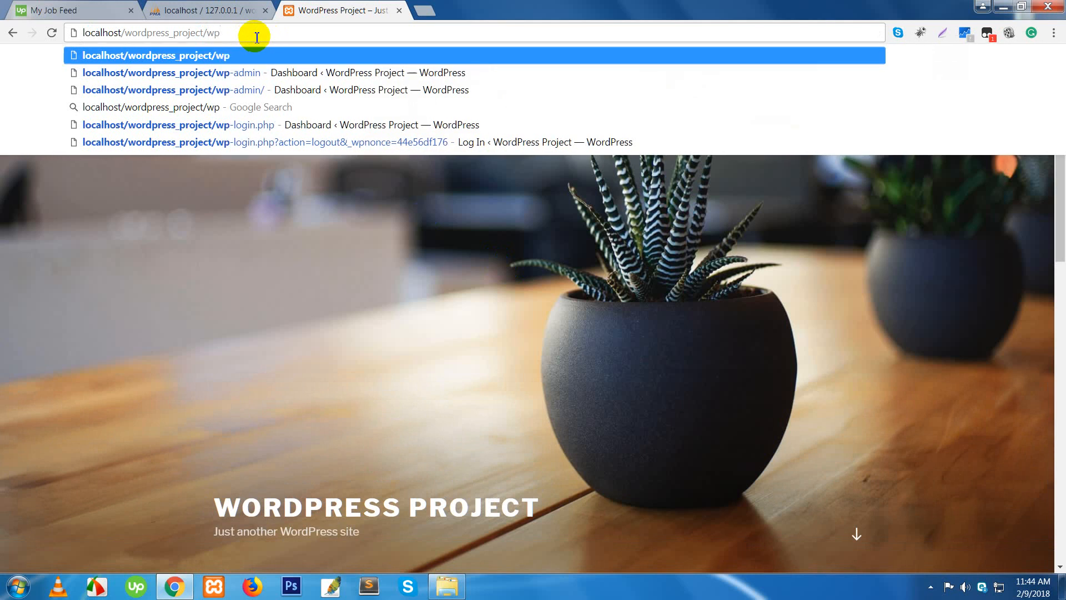
type("mn")
key("Return")
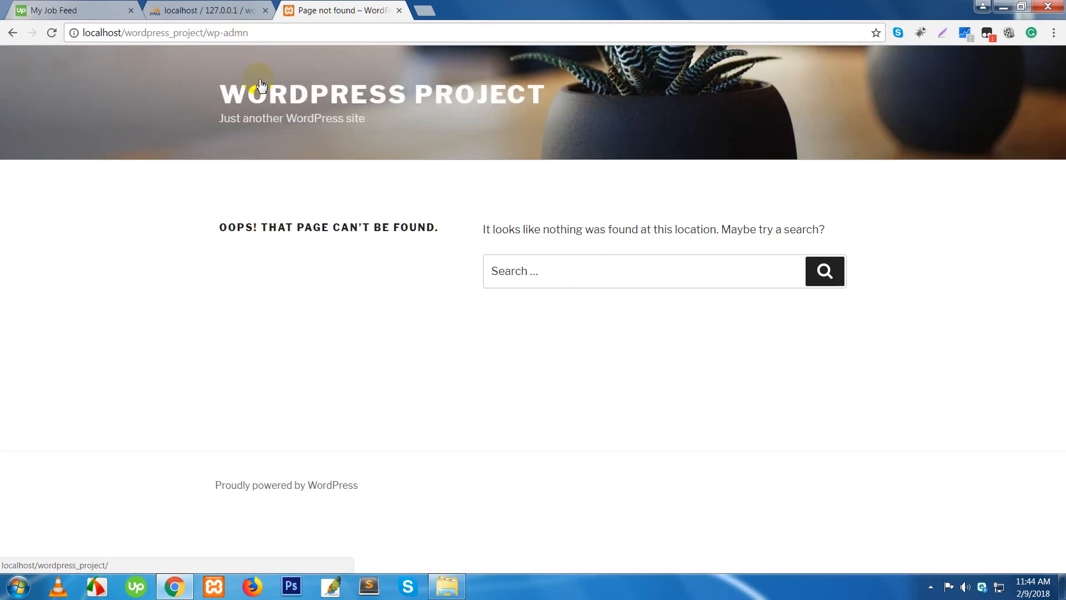
left_click(259, 34)
left_click(260, 36)
key("BackSpace")
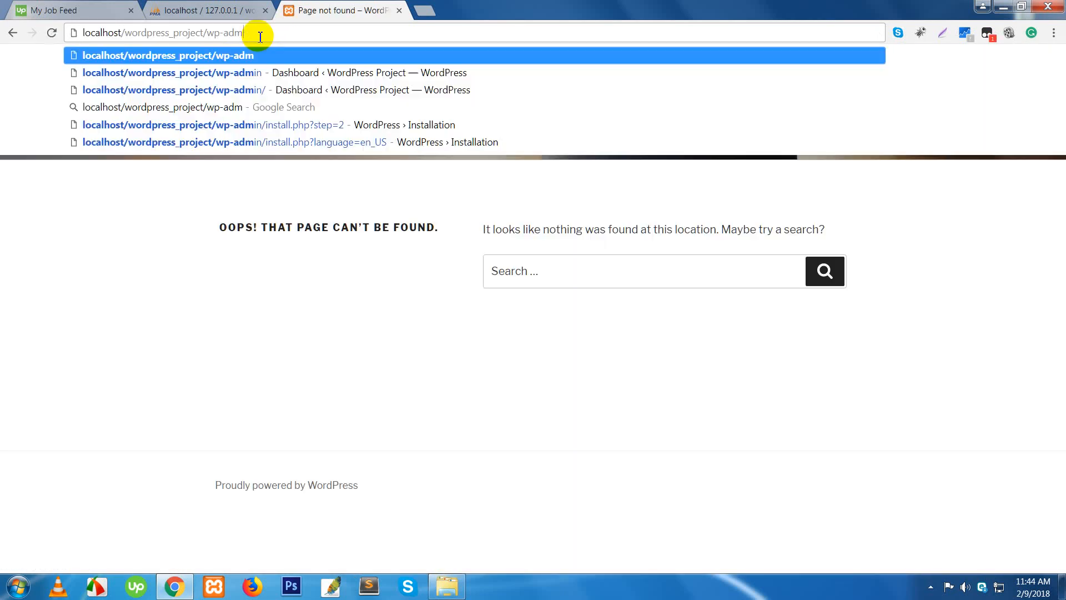
type("in")
key("Return")
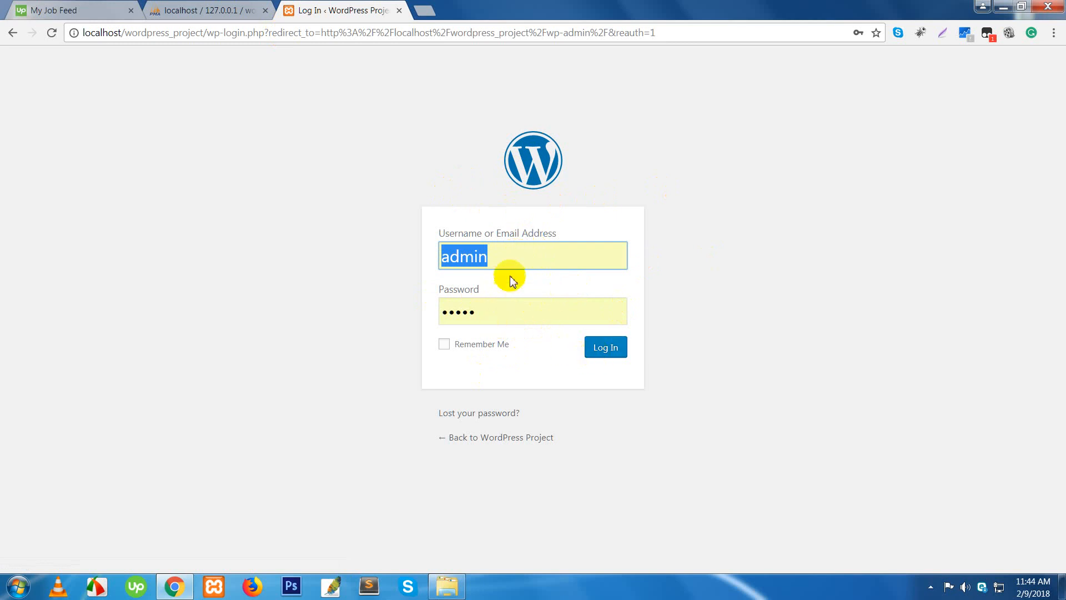
left_click(599, 353)
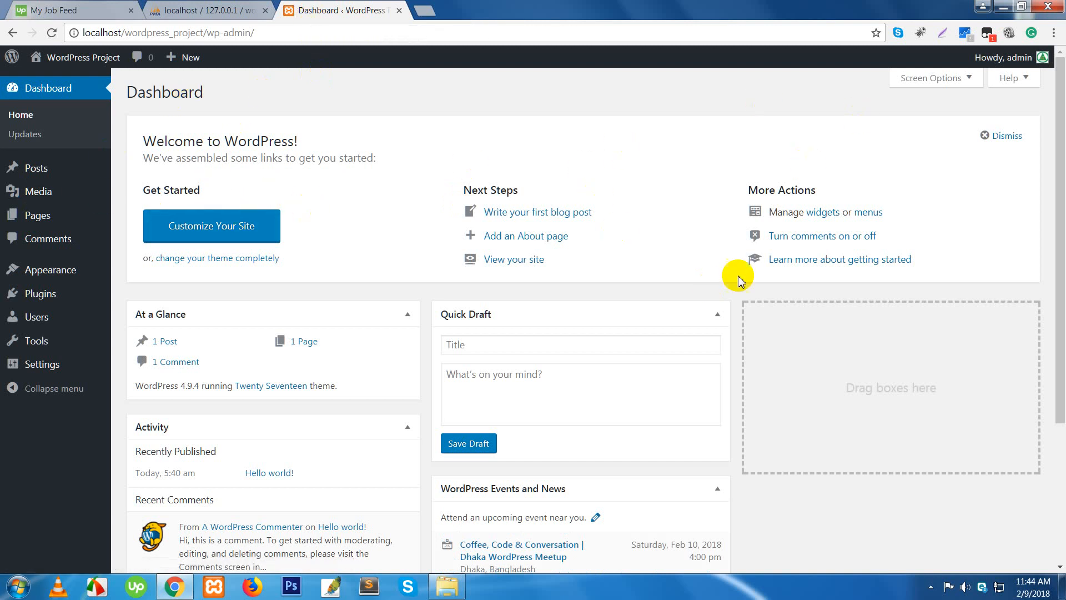
- Open the site's front page in a new tab from the Visit Site link
scroll(731, 275, "down", 4)
scroll(732, 275, "up", 4)
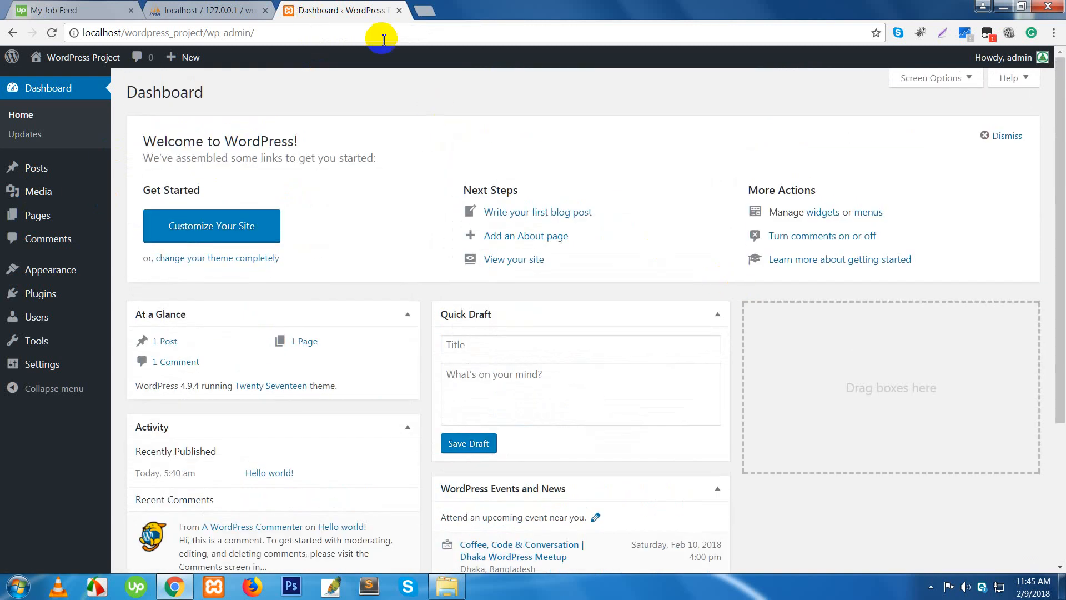
right_click(71, 78)
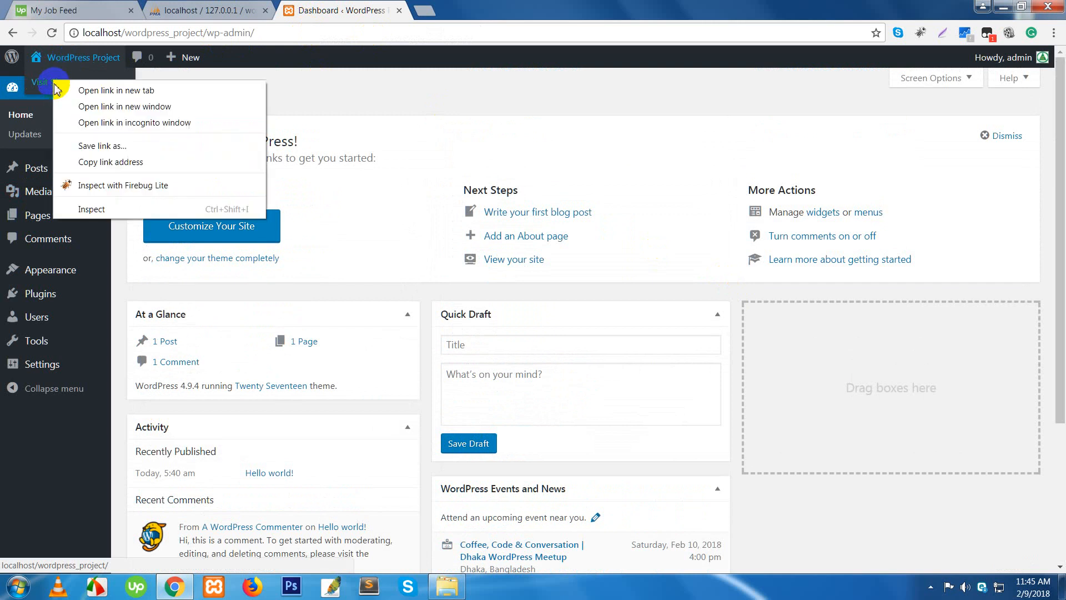
left_click(72, 89)
left_click(465, 13)
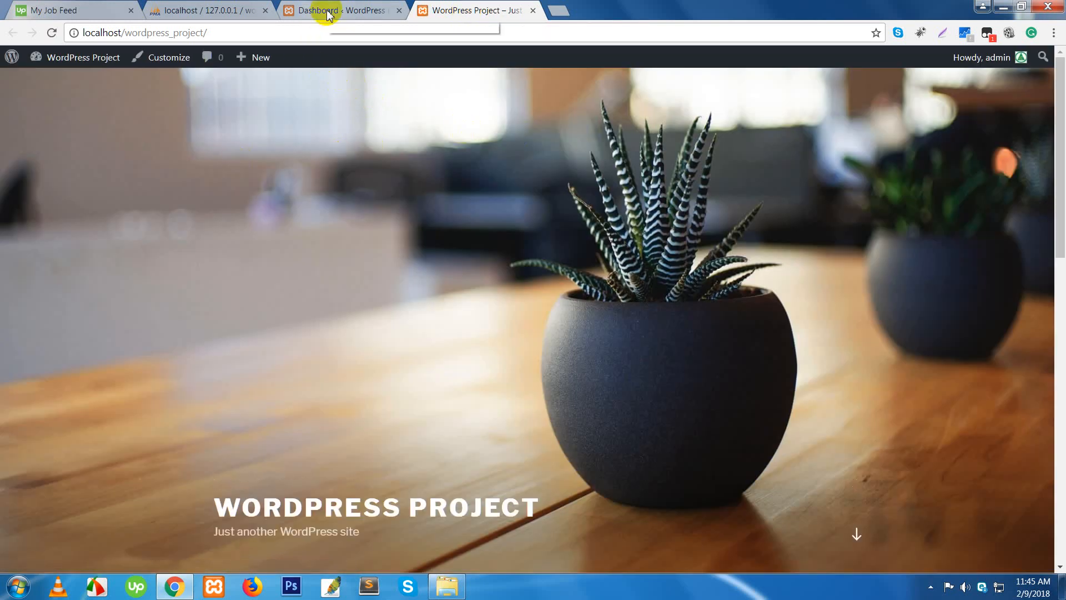
- Check the wordpress_project database's 12 tables in phpMyAdmin, then return to the site
left_click(202, 11)
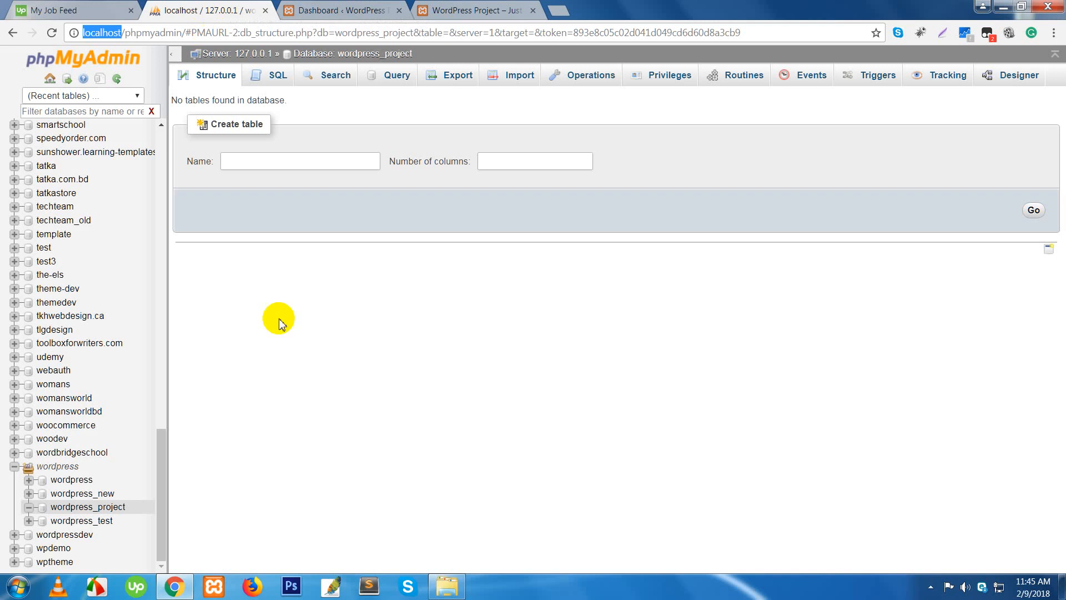
left_click(93, 507)
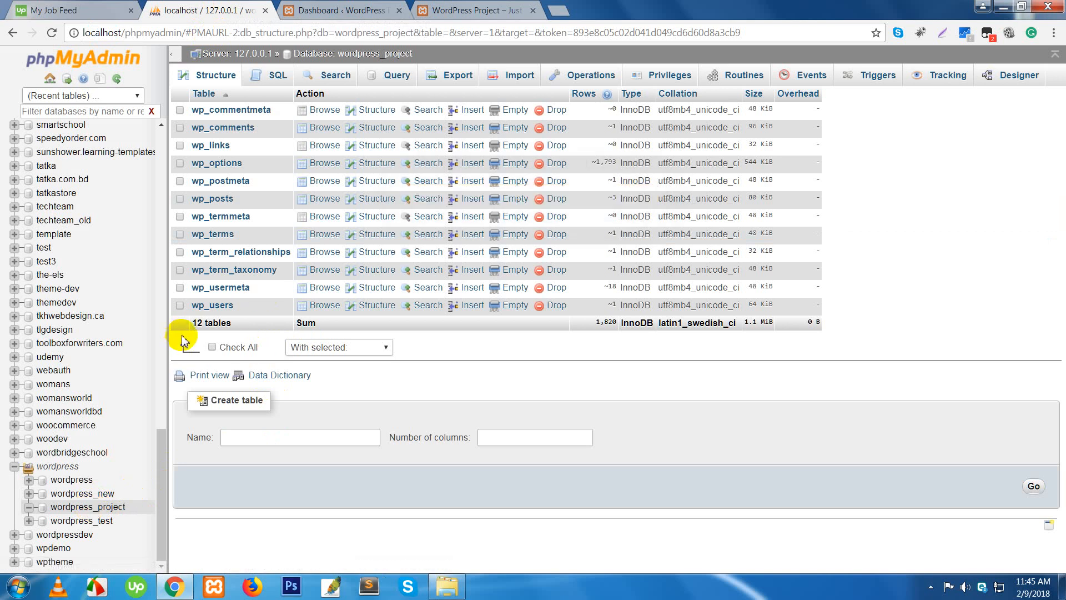
left_click(466, 10)
scroll(466, 380, "down", 5)
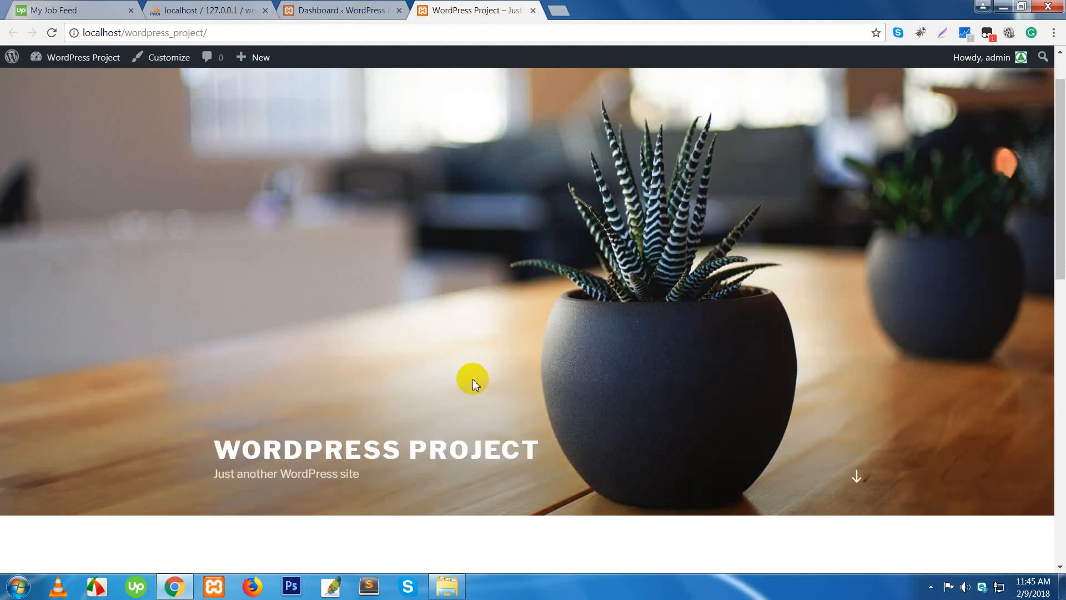
- Load aitsofts.com in a new tab, then bring the htdocs folder window forward
left_click(558, 10)
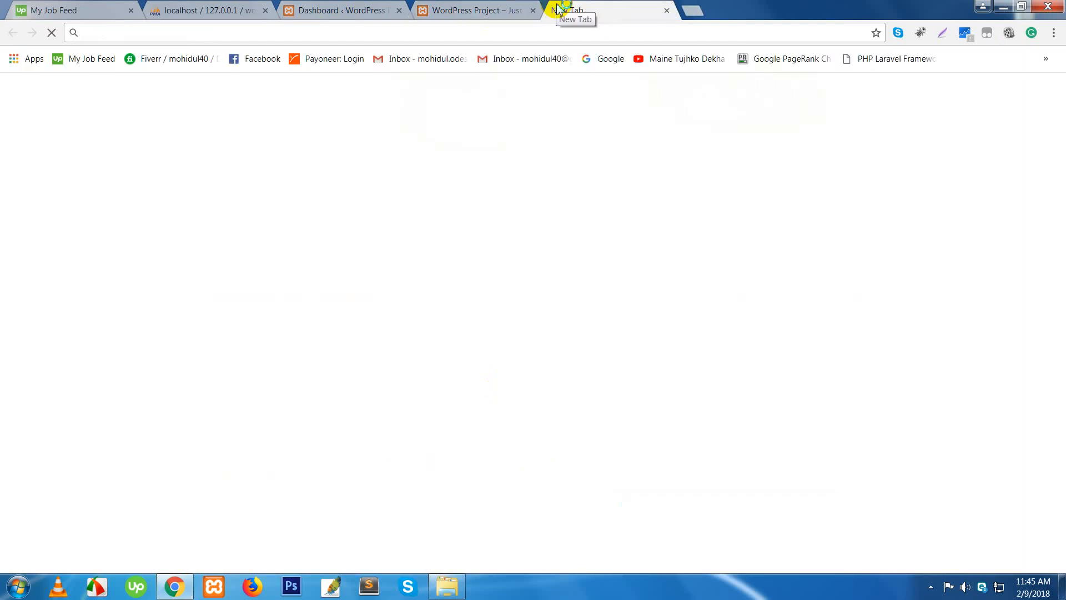
type("aitsofts.com")
key("Return")
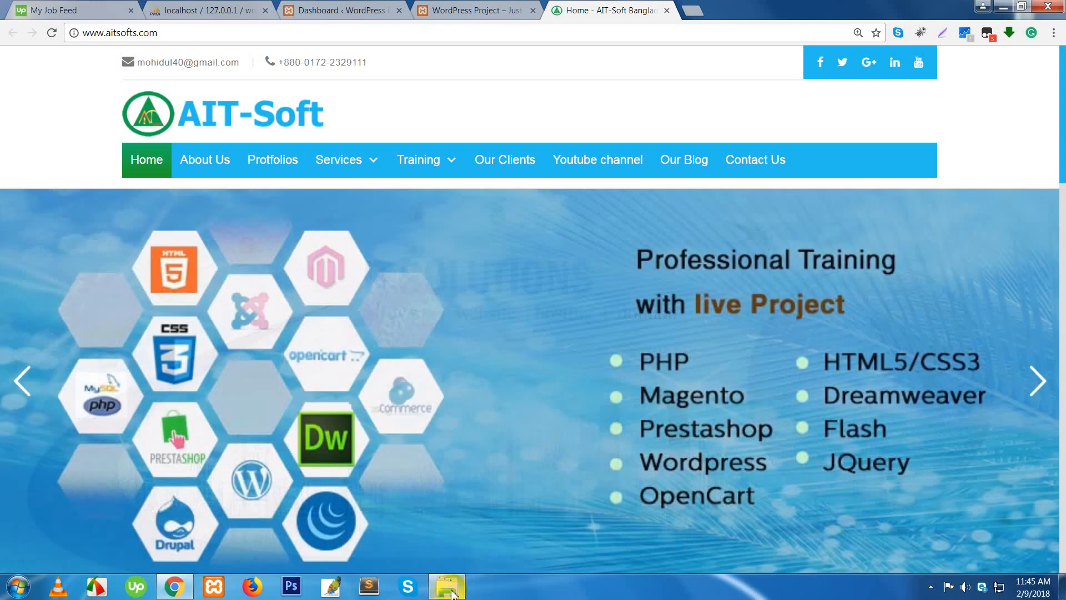
left_click(451, 588)
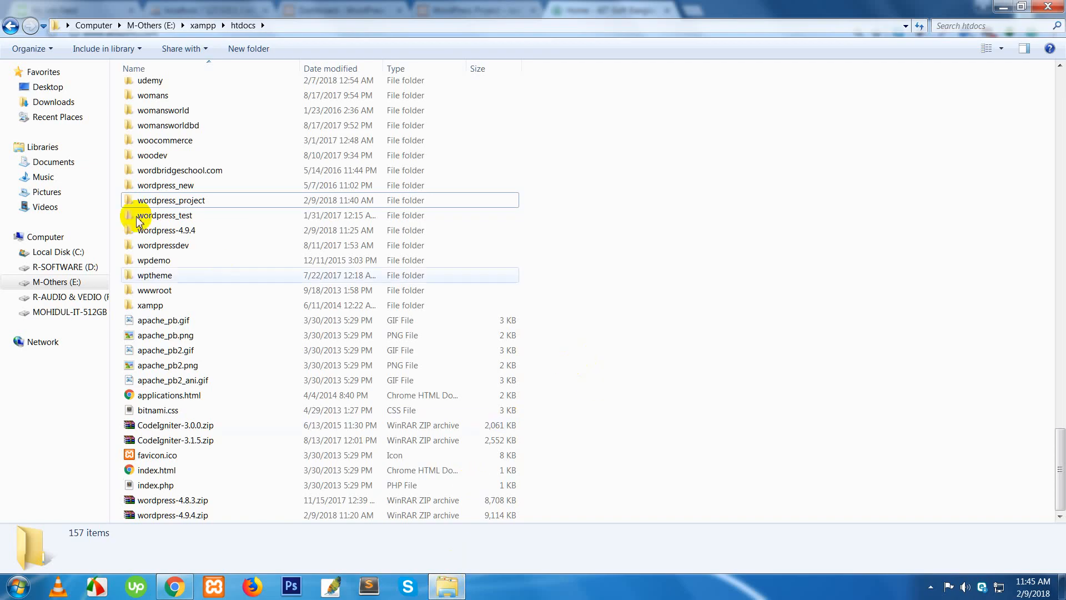
- Open the wordpress_project folder in htdocs, then return to phpMyAdmin's wp_ table list
left_click(150, 202)
double_click(151, 204)
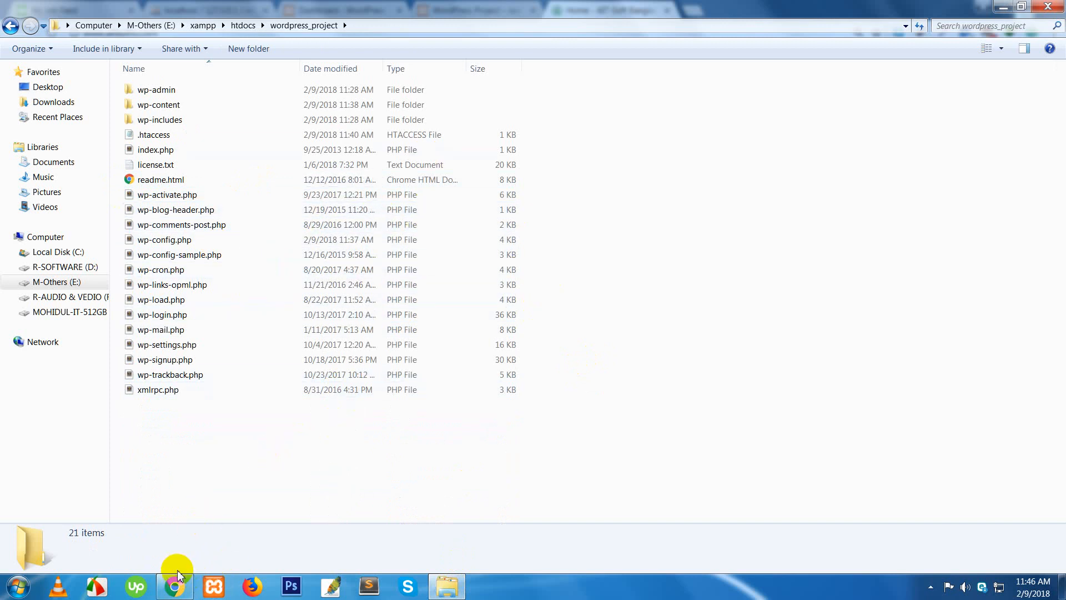
left_click(174, 587)
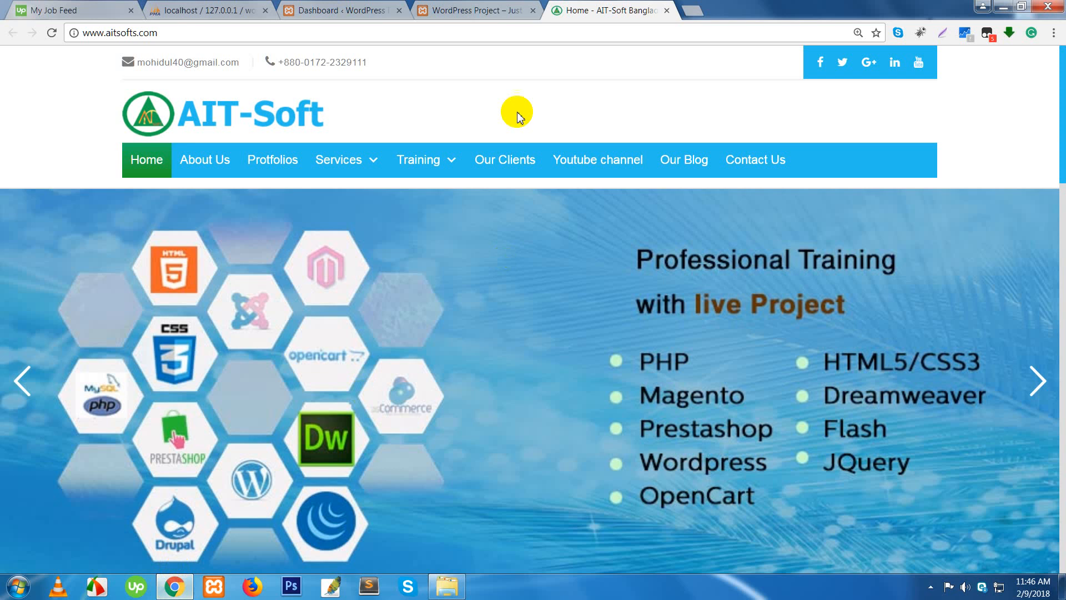
left_click(215, 10)
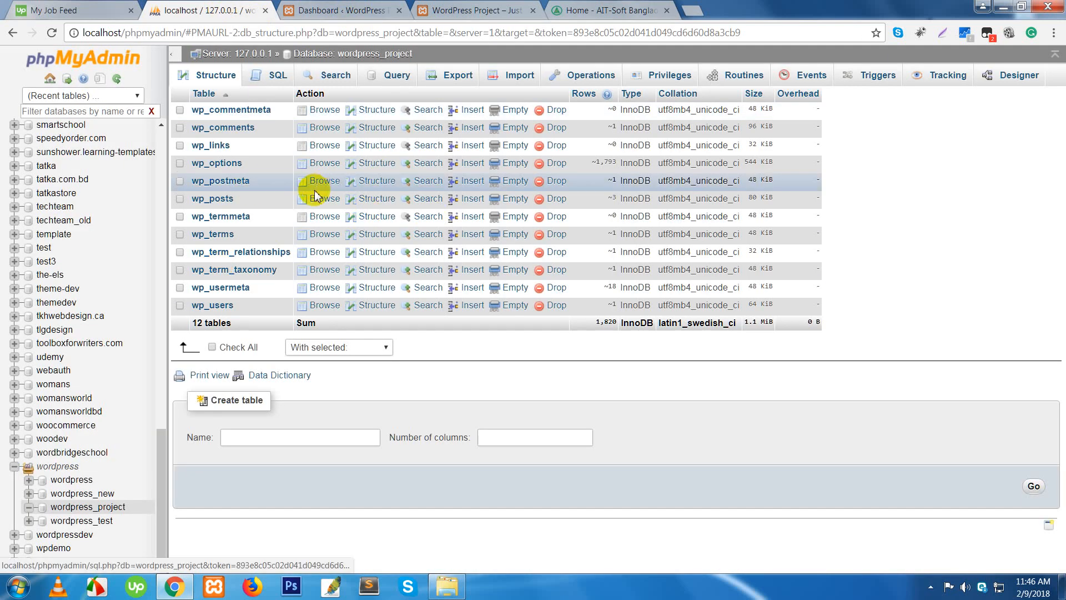
- Switch from phpMyAdmin to the Home - AIT-Soft tab at aitsofts.com
left_click(583, 11)
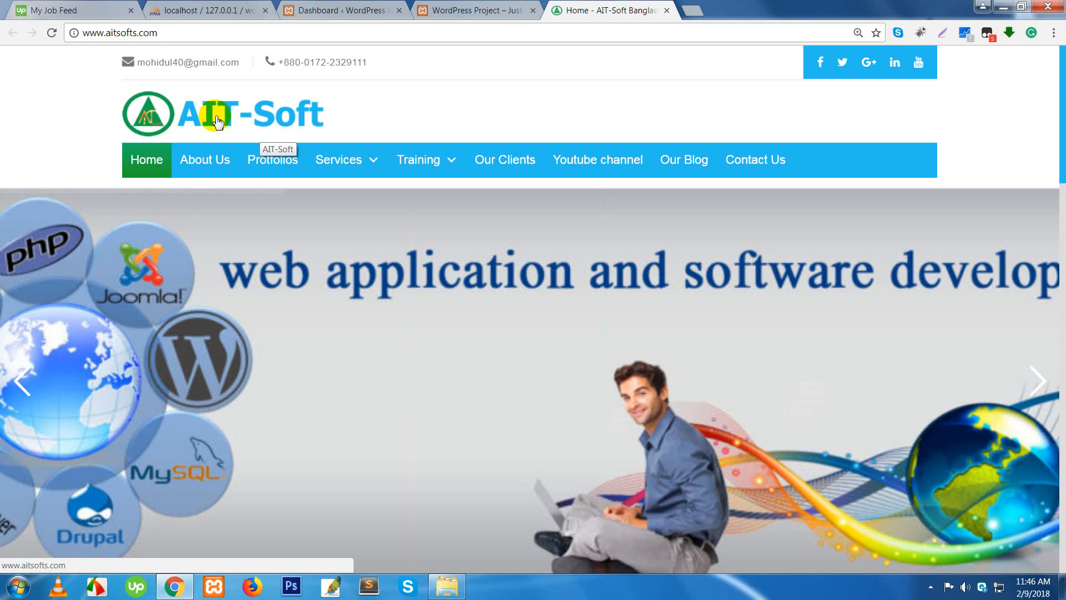
- Scroll the AIT-Soft homepage and highlight the WEB SOLUTION heading and its text
scroll(352, 286, "down", 8)
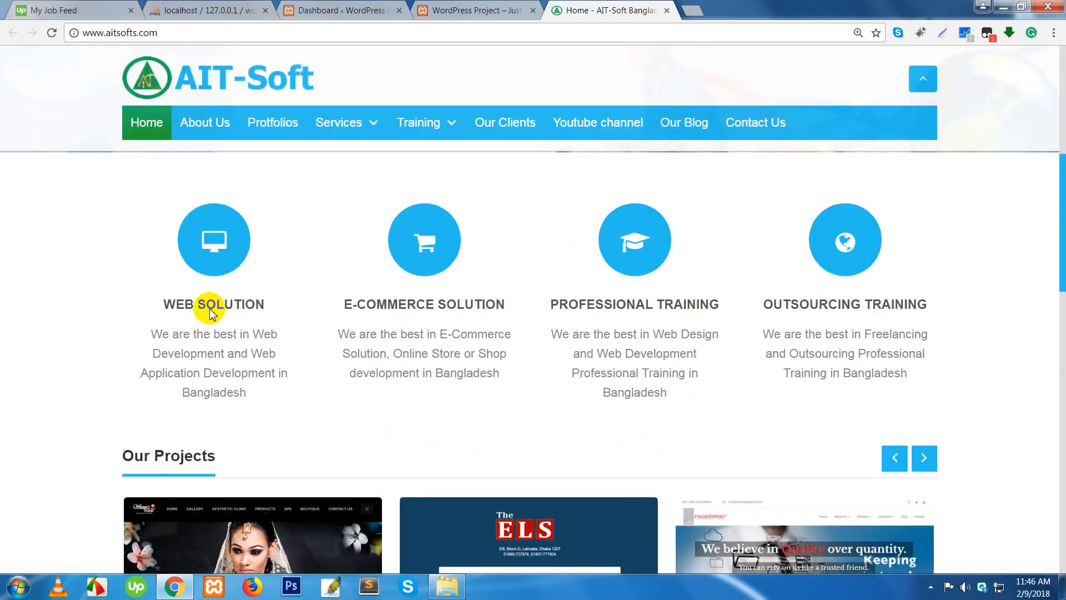
scroll(213, 314, "down", 4)
scroll(201, 351, "up", 4)
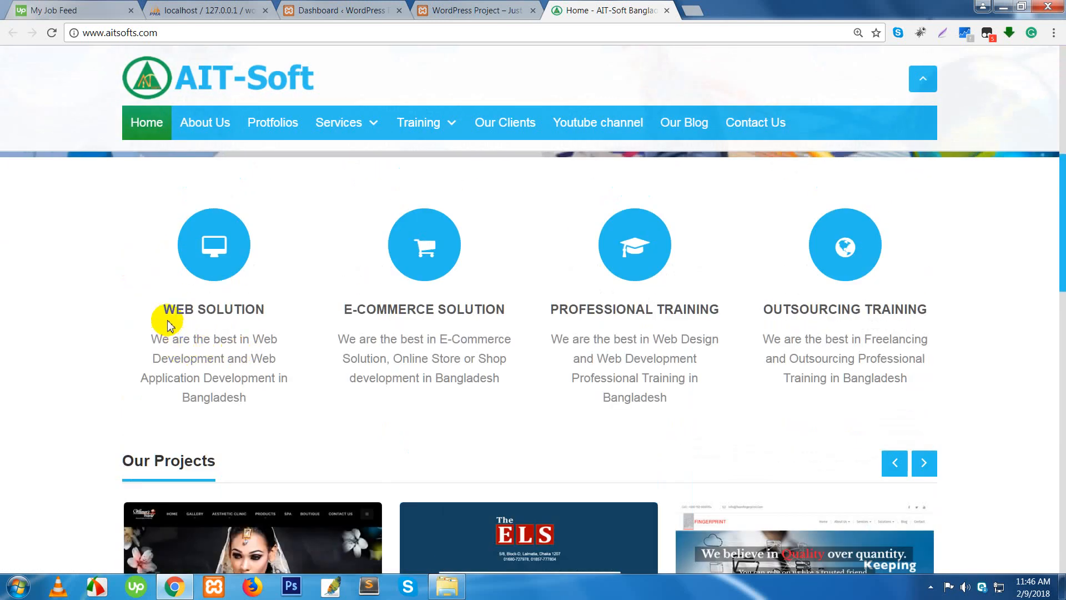
left_click_drag(168, 320, 311, 369)
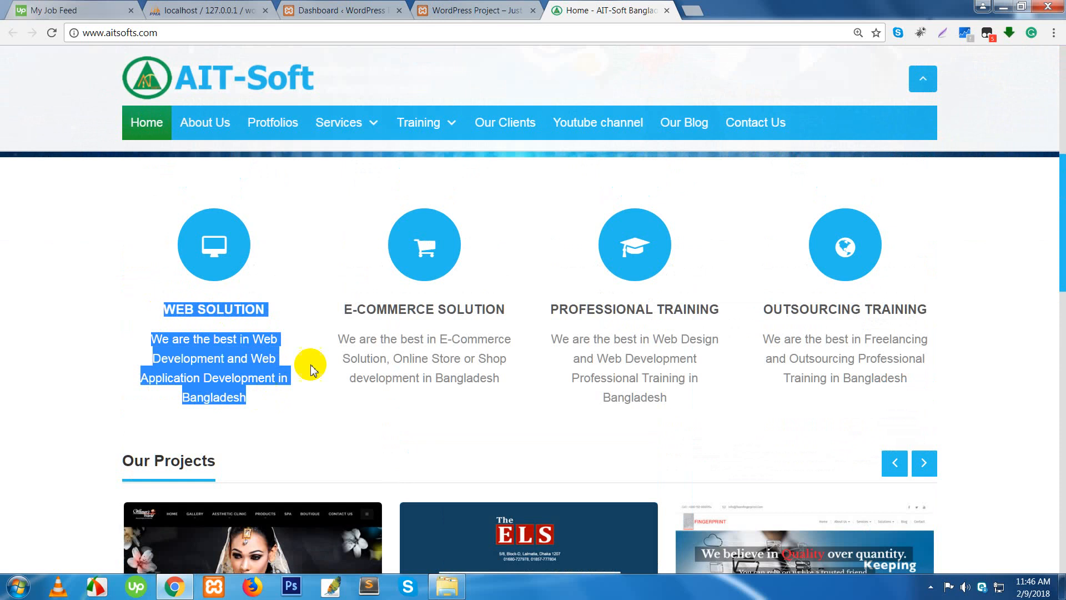
left_click(305, 398)
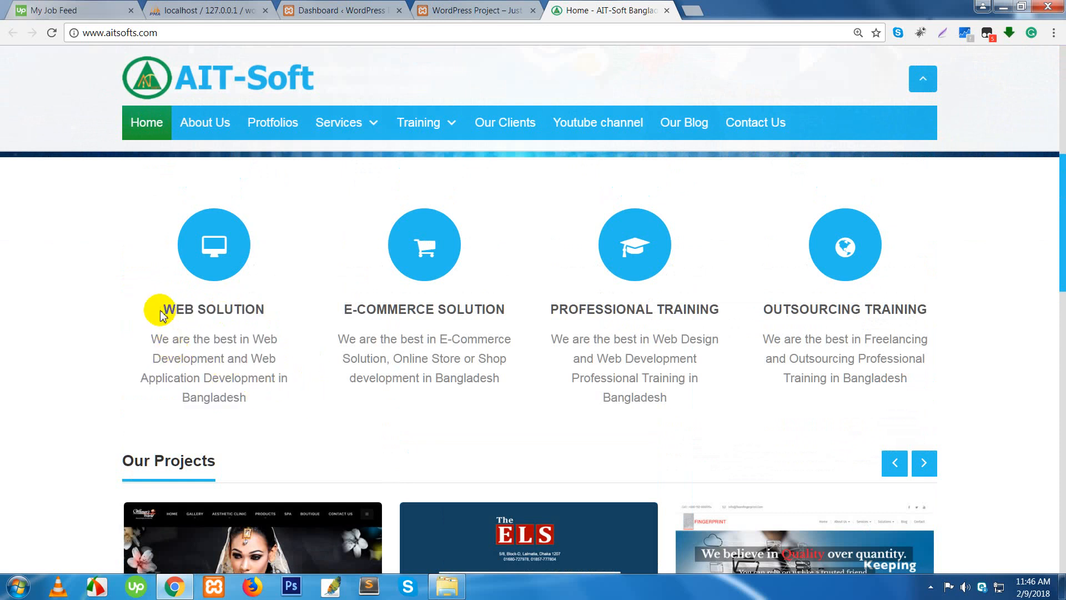
left_click_drag(161, 315, 270, 400)
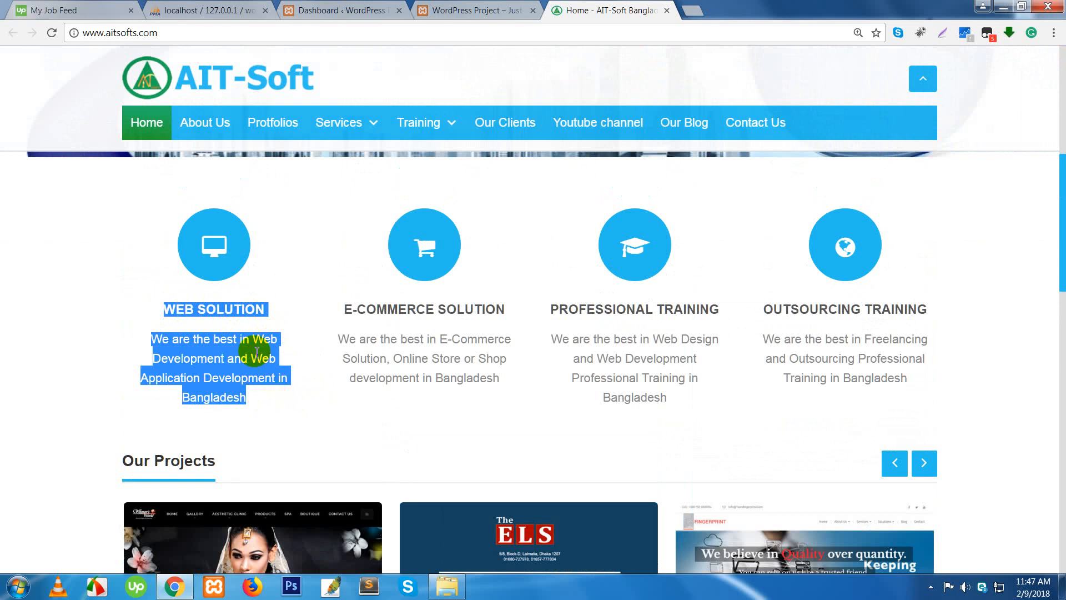
left_click(172, 310)
left_click_drag(165, 309, 265, 307)
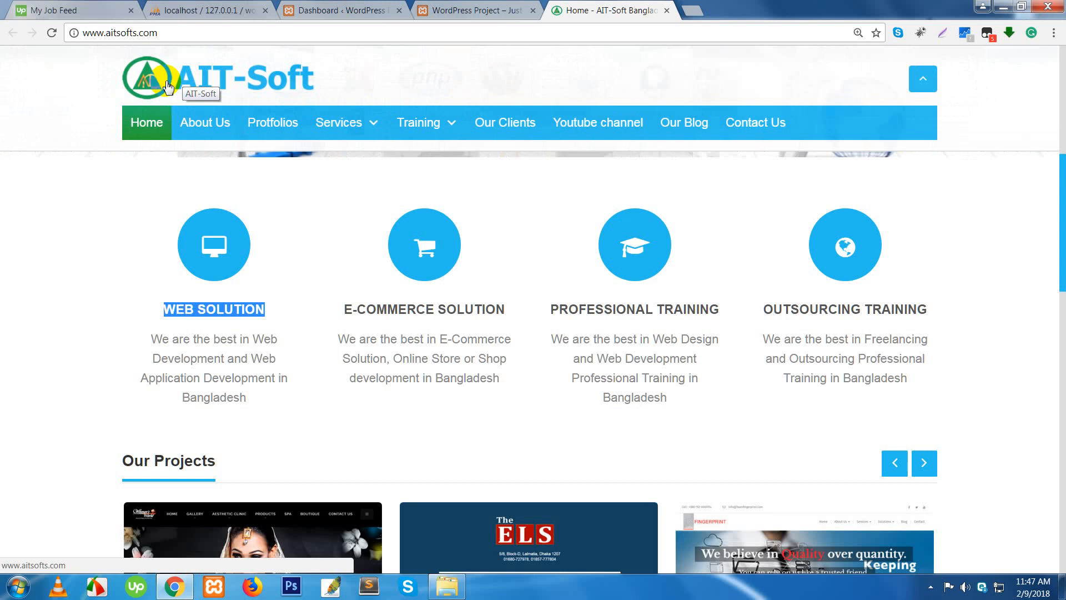
- Expand the E-Commerce Solution and Professional Training sections, then close the AIT-Soft tab
scroll(513, 311, "down", 6)
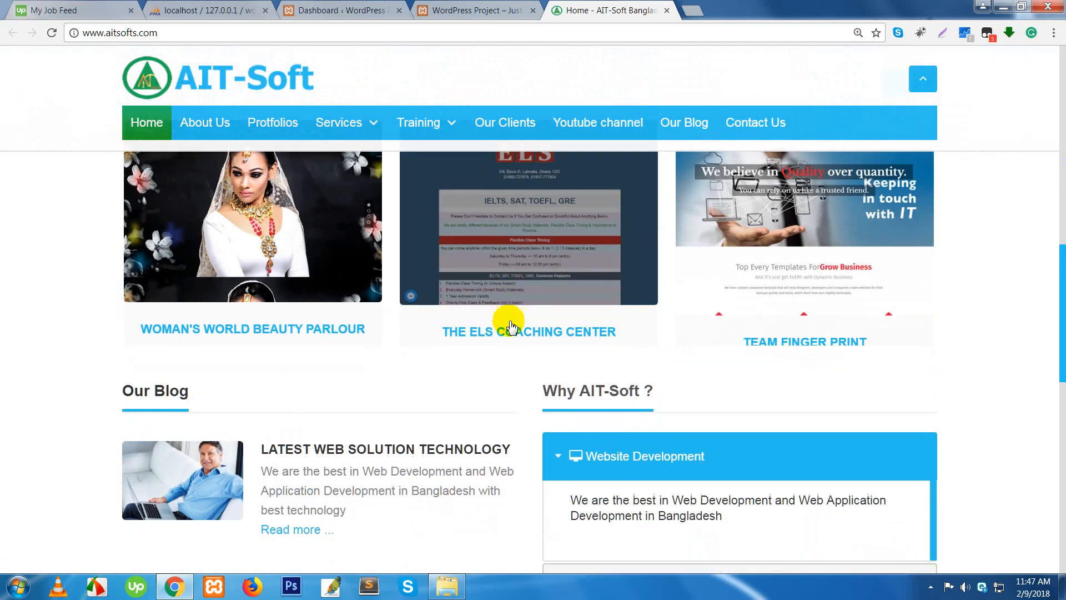
scroll(512, 326, "down", 5)
left_click(628, 275)
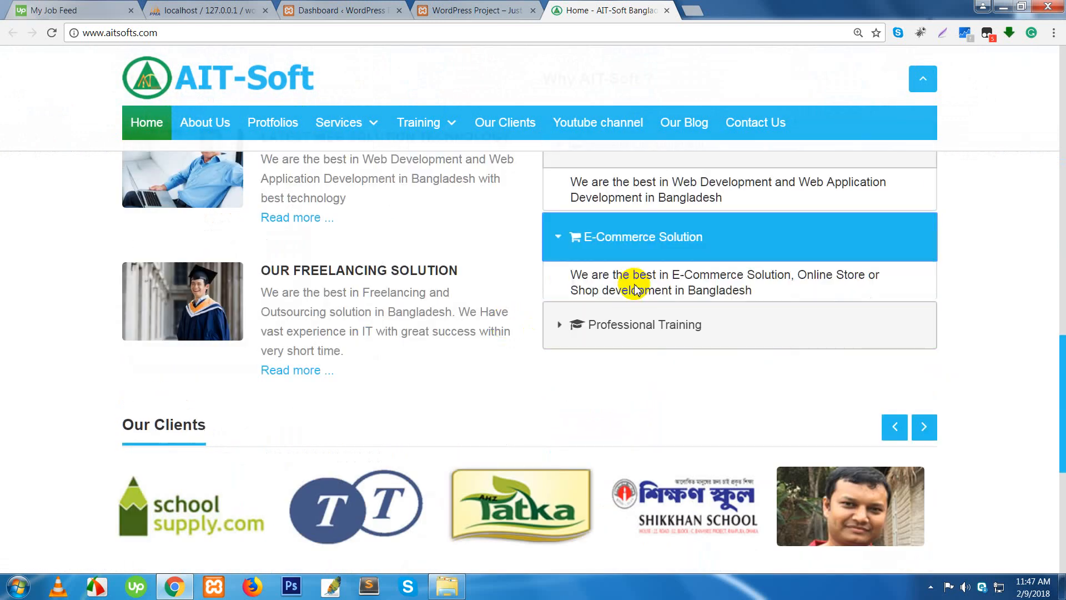
left_click(615, 325)
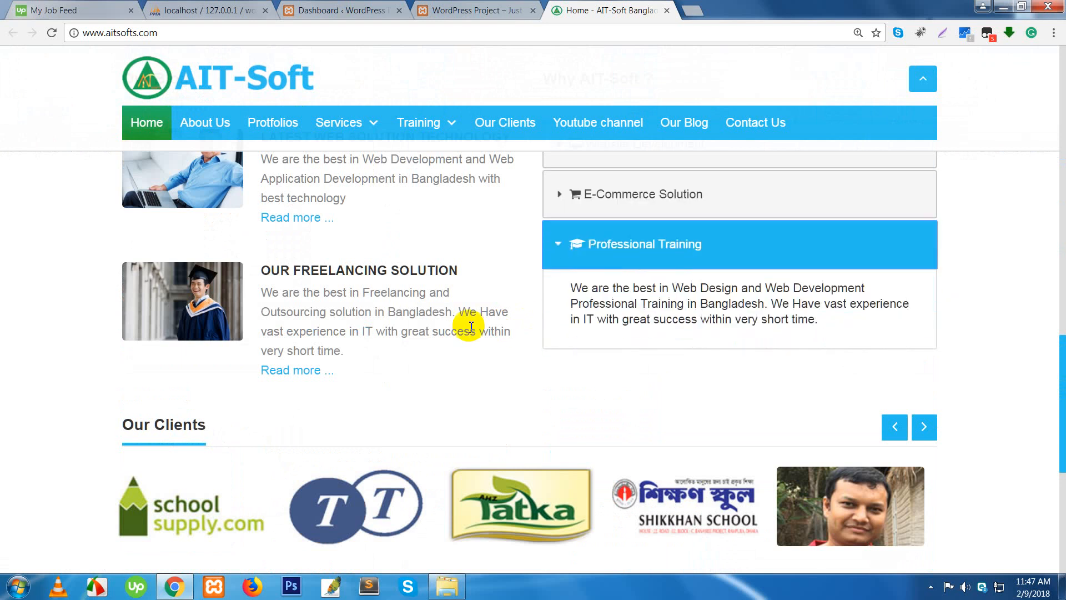
scroll(471, 327, "down", 5)
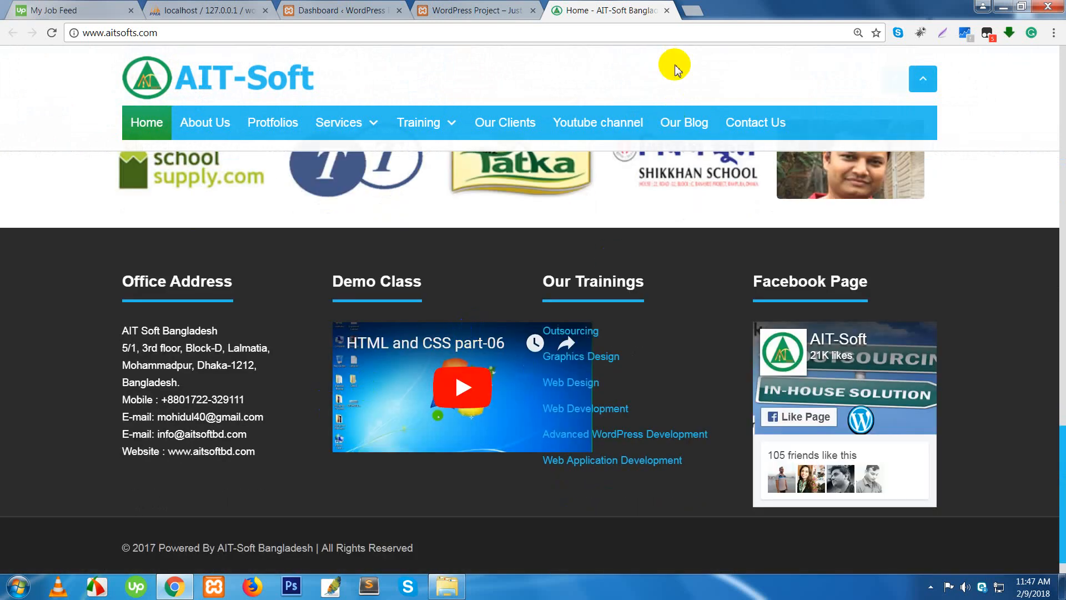
left_click(667, 11)
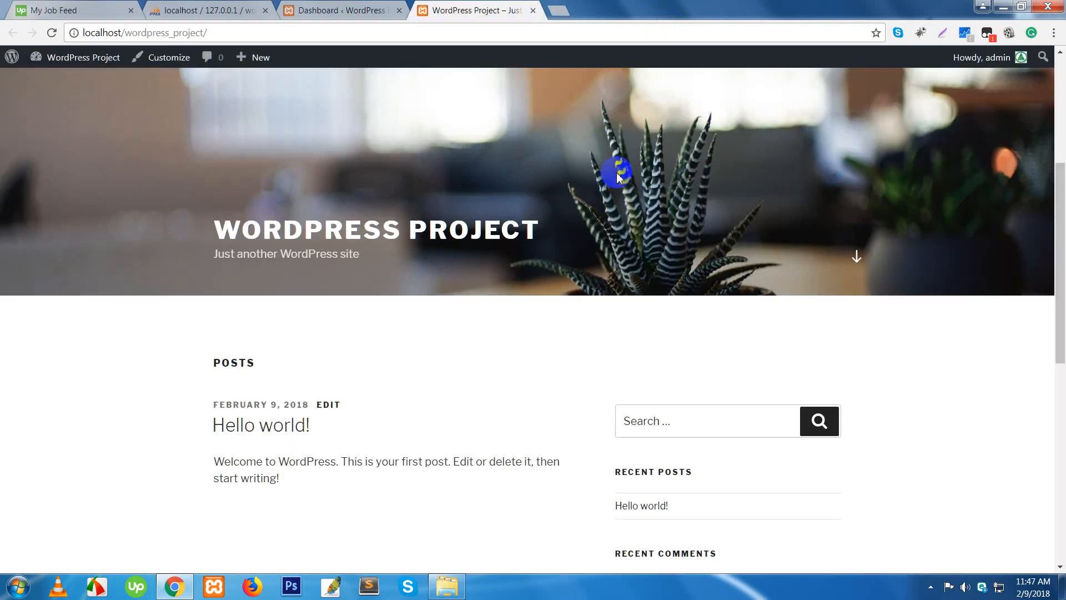
- Glance at the WordPress dashboard, then open the wp_users table in phpMyAdmin
left_click(325, 10)
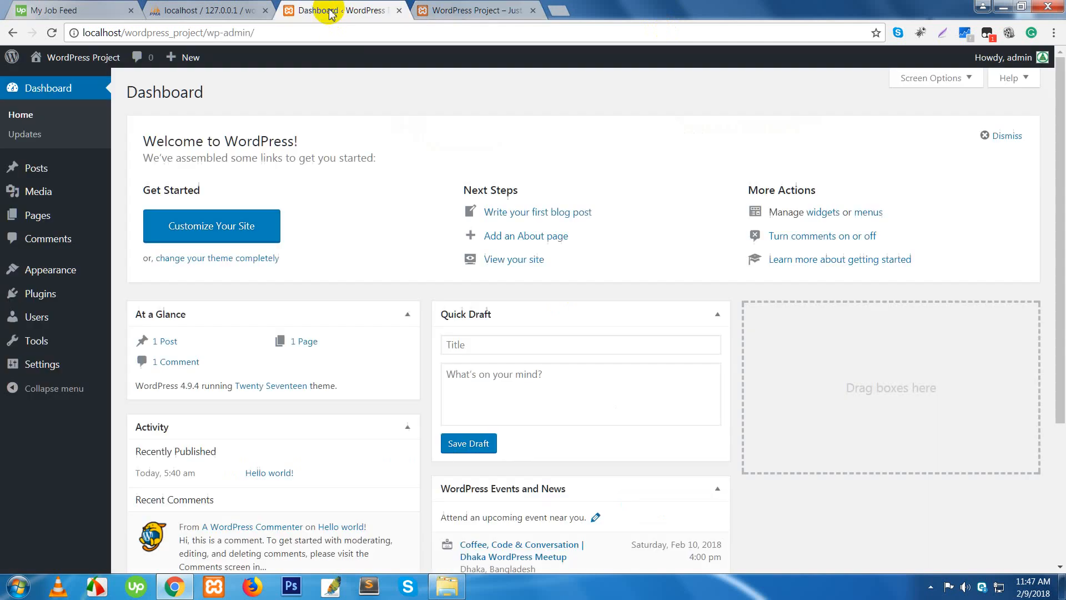
left_click(236, 7)
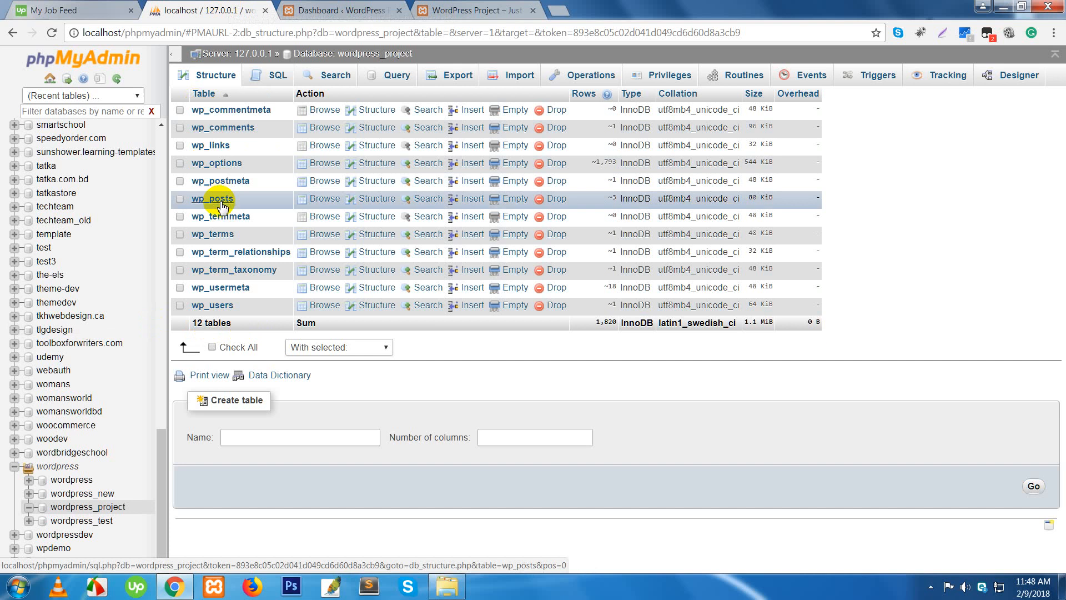
left_click(214, 306)
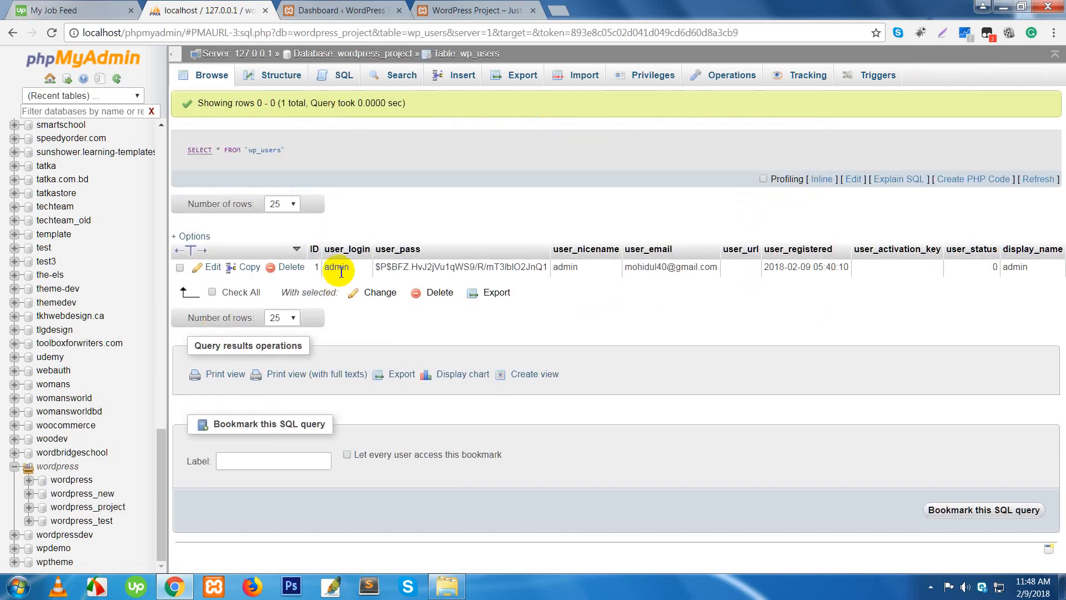
- Try inline editing of the login and password hash, cancel, and open the row's full edit form
double_click(338, 268)
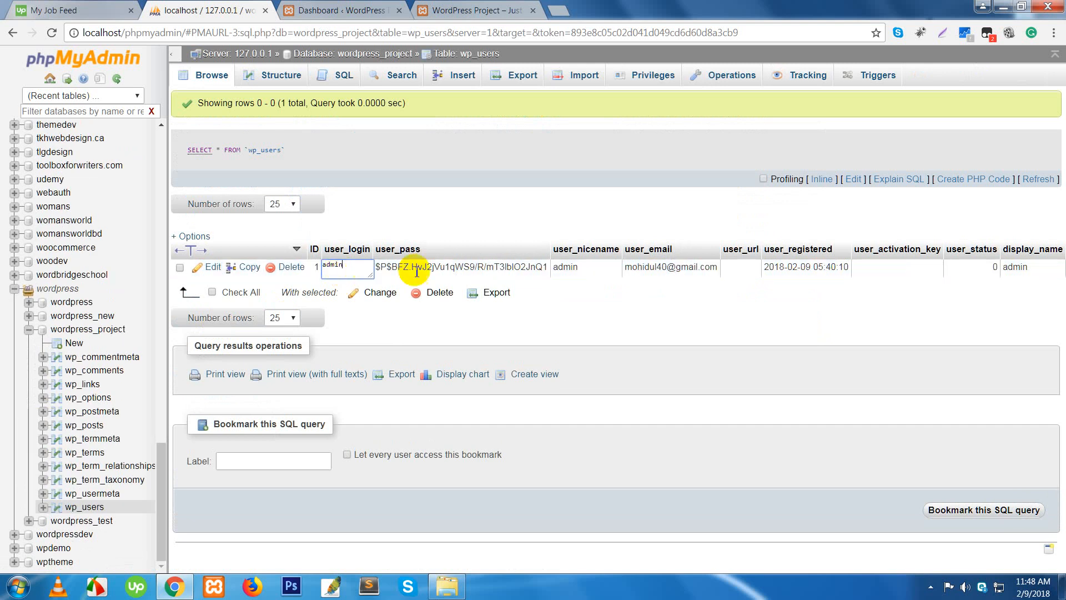
double_click(455, 271)
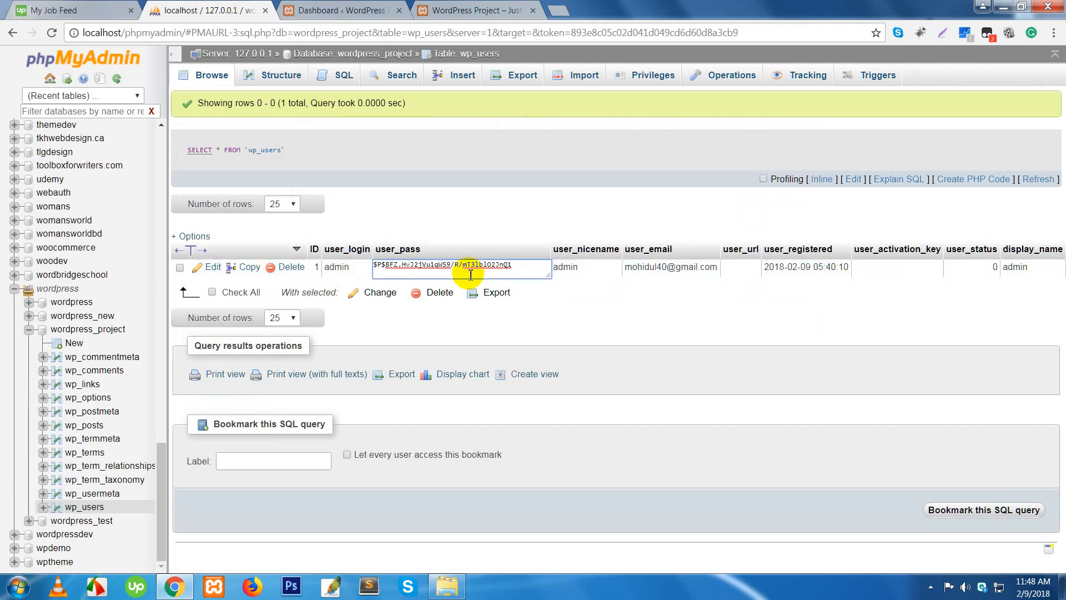
left_click(572, 338)
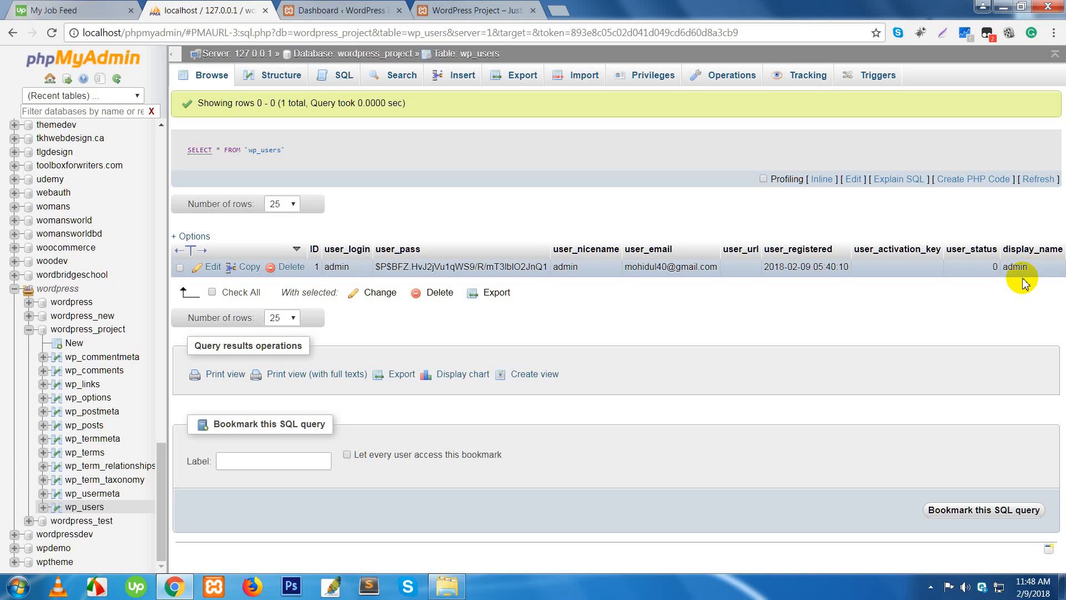
left_click(214, 270)
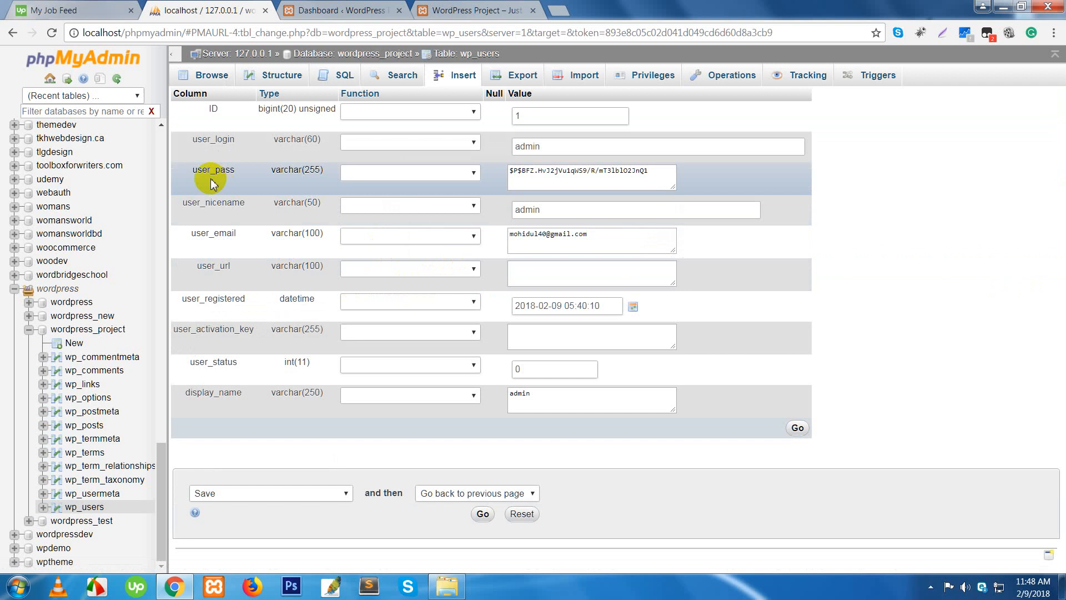
- Pick MD5 as the user_pass function, then leave the form for the wp_users rows without saving
left_click(473, 173)
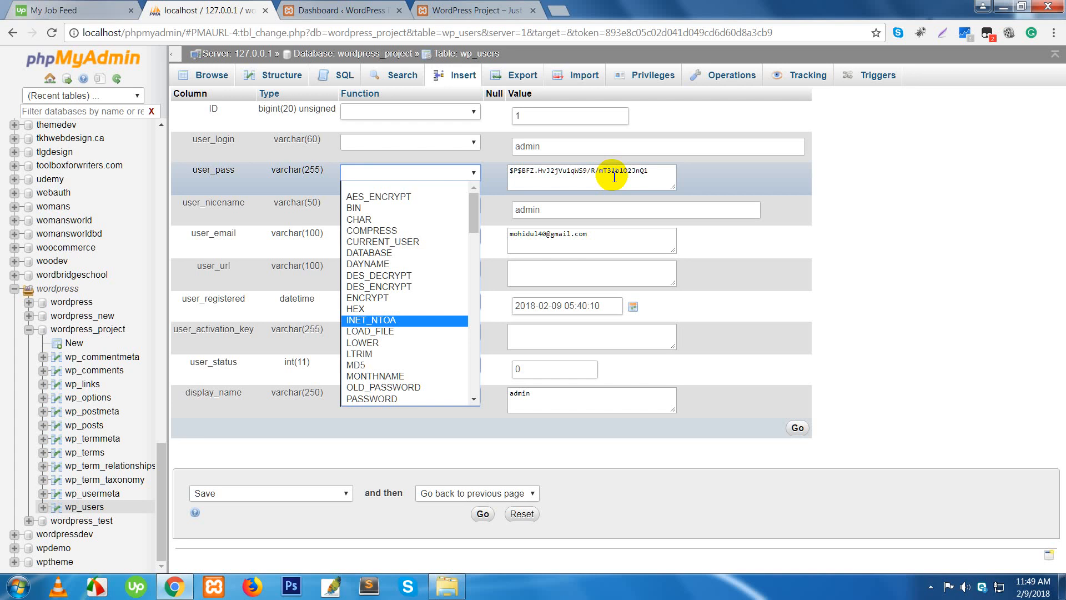
left_click(381, 366)
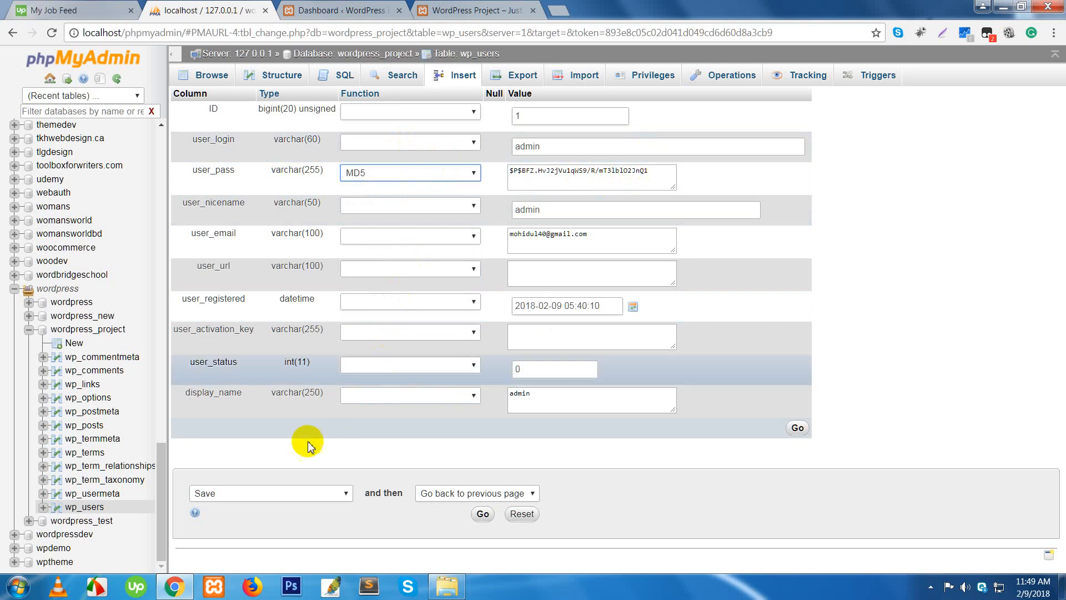
left_click(87, 507)
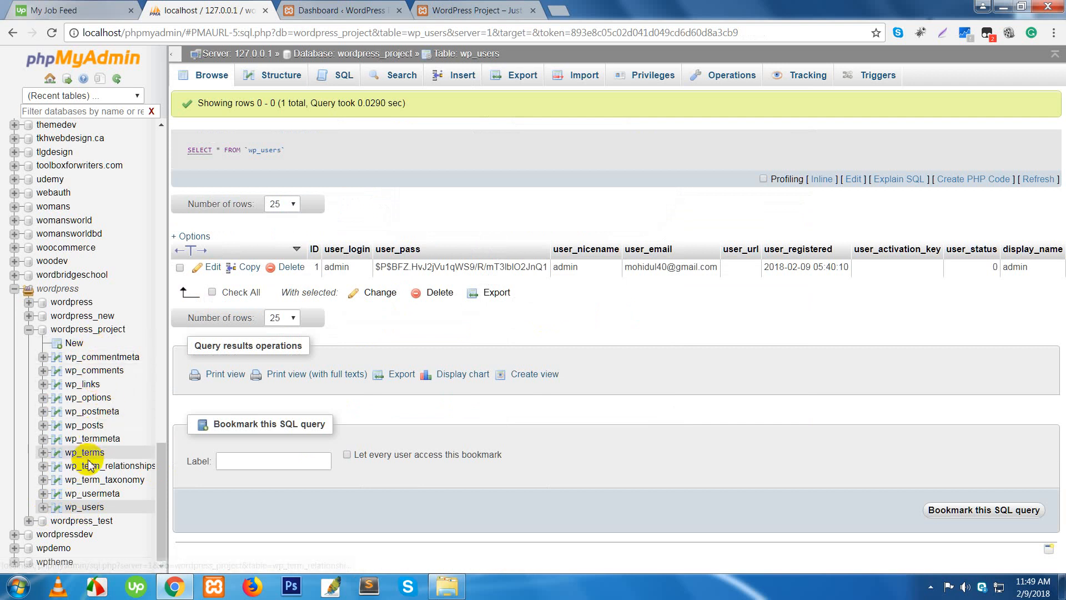
- Open wp_options and inspect the siteurl value twice, leaving it unchanged
left_click(84, 399)
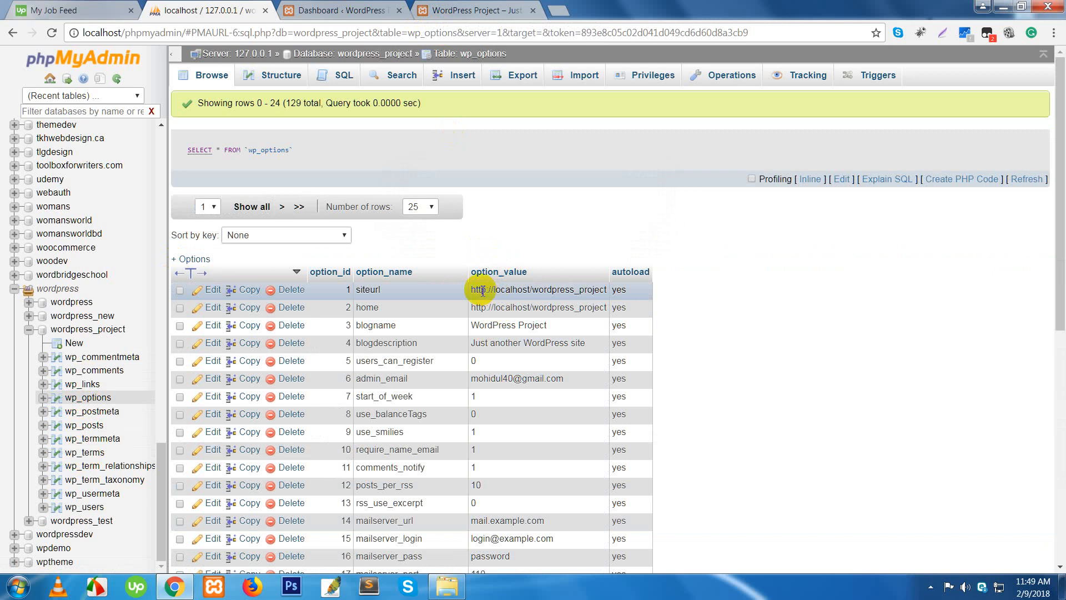
double_click(576, 295)
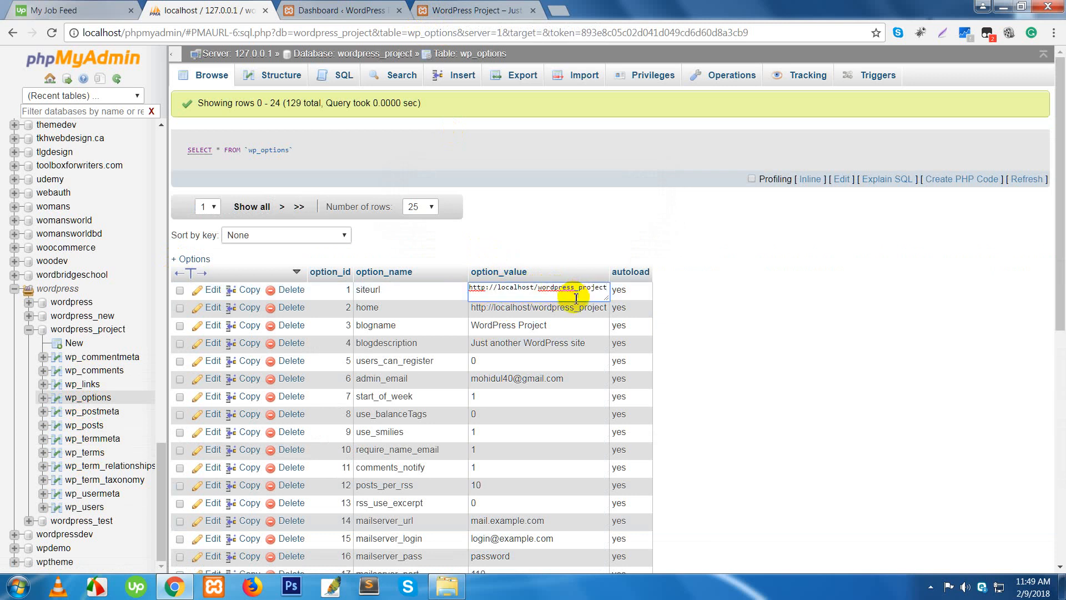
left_click(793, 314)
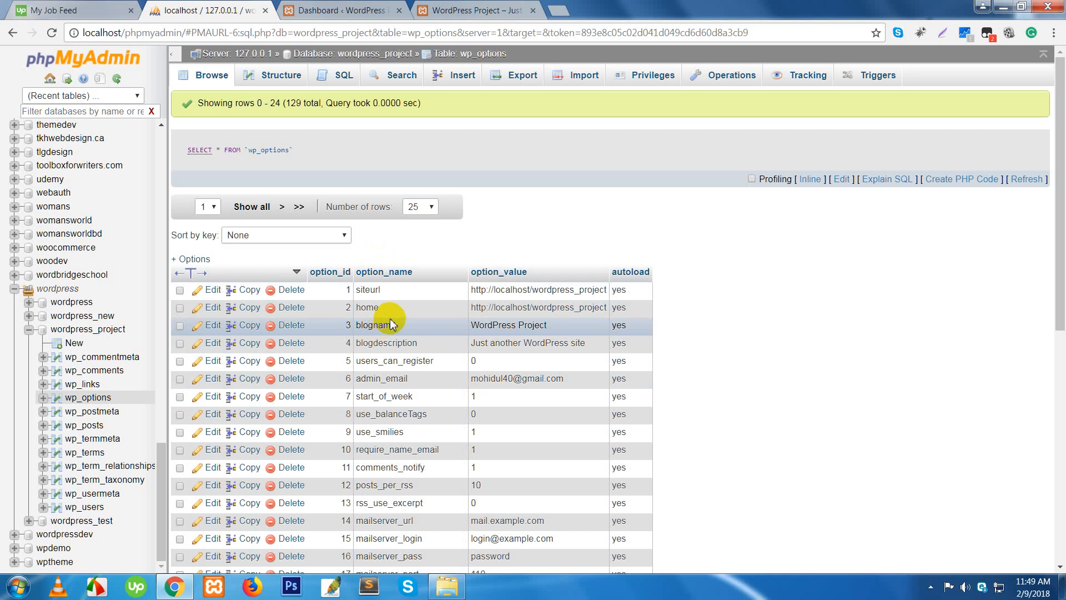
scroll(448, 381, "down", 6)
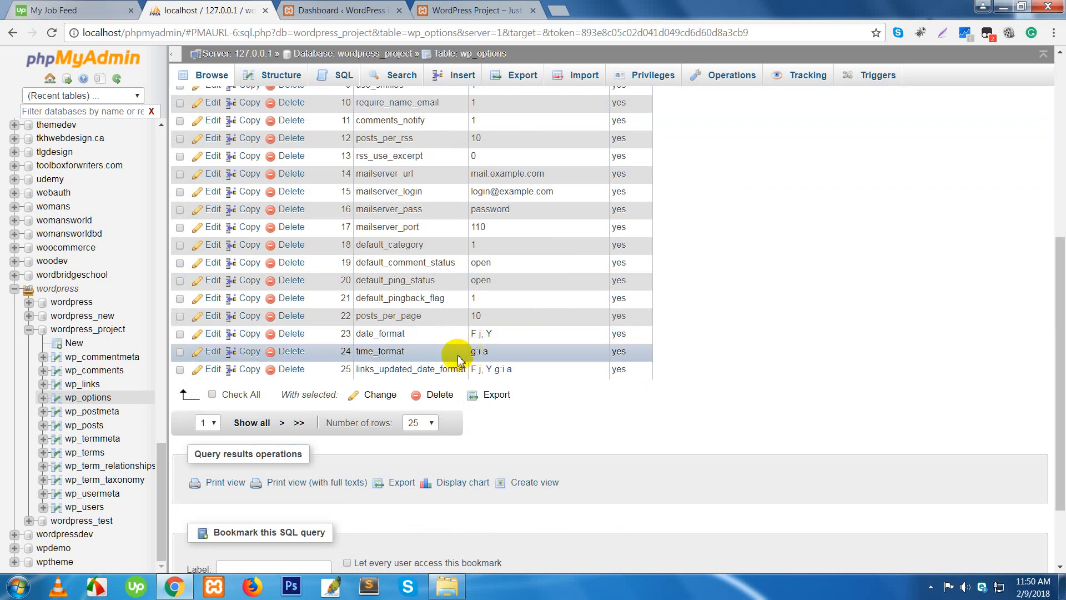
scroll(443, 335, "up", 5)
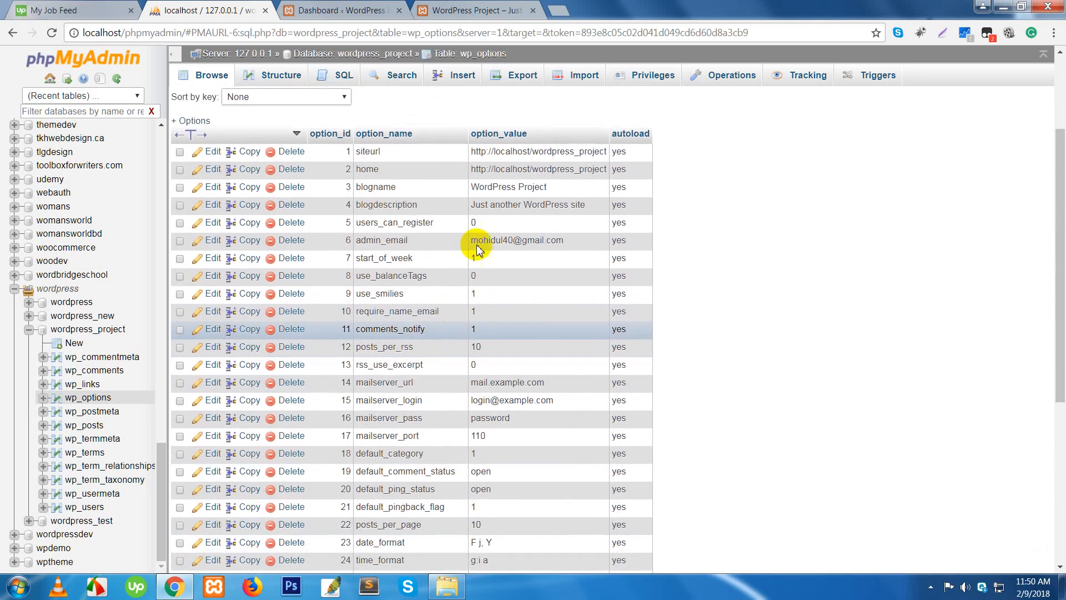
double_click(512, 220)
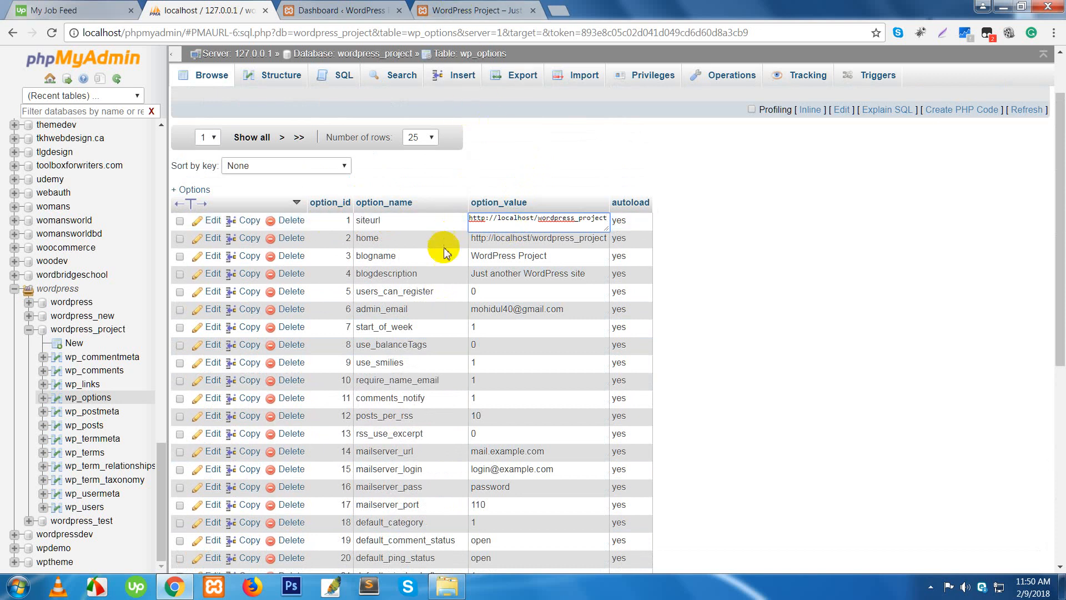
left_click(776, 293)
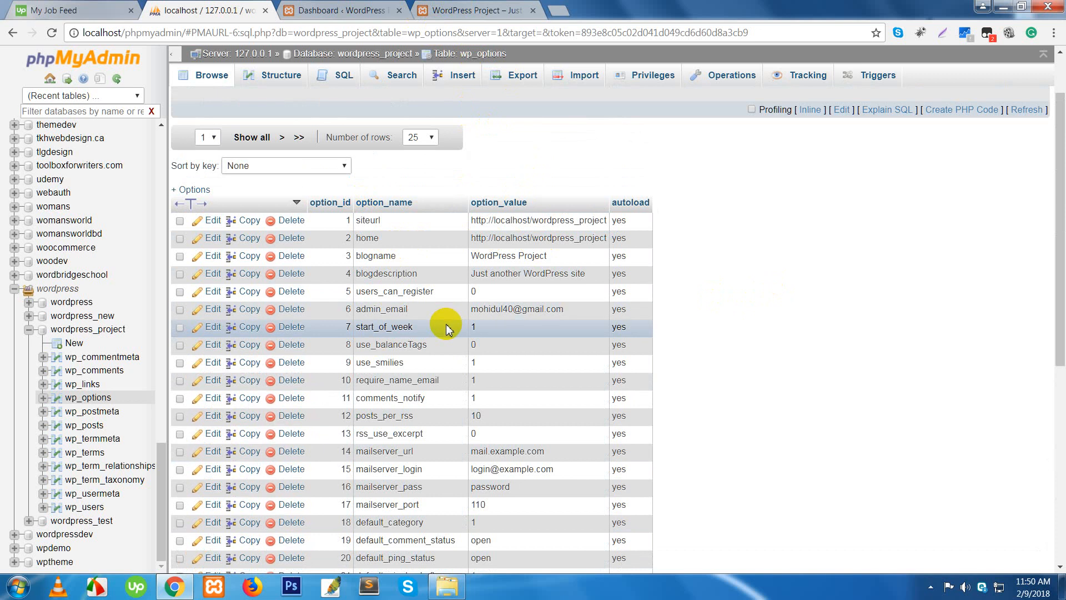
- Page through wp_options to the last page, then back to rows 100–124
scroll(505, 385, "down", 6)
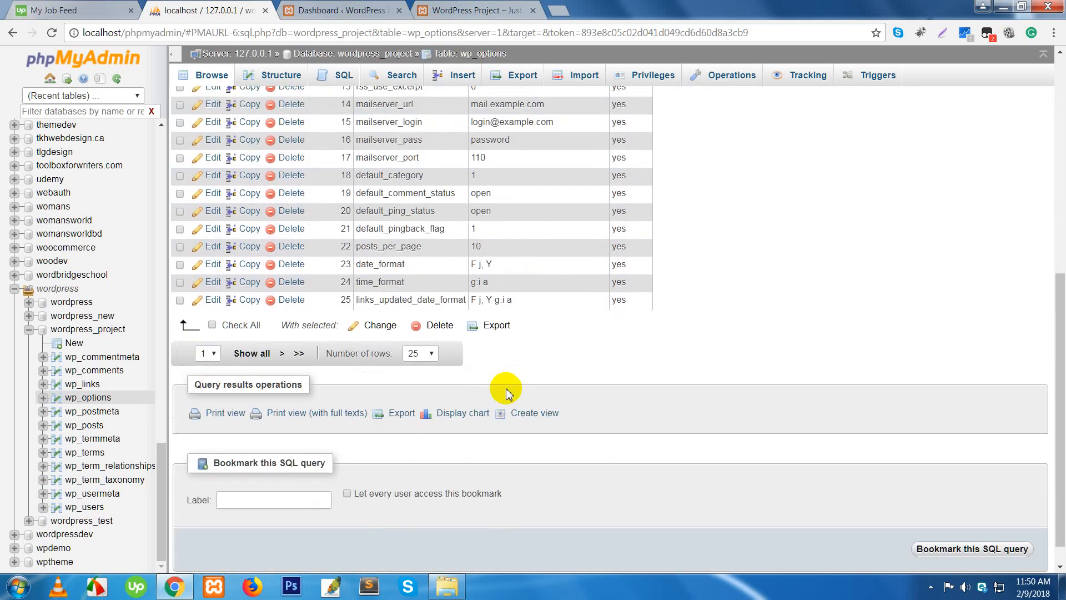
left_click(299, 354)
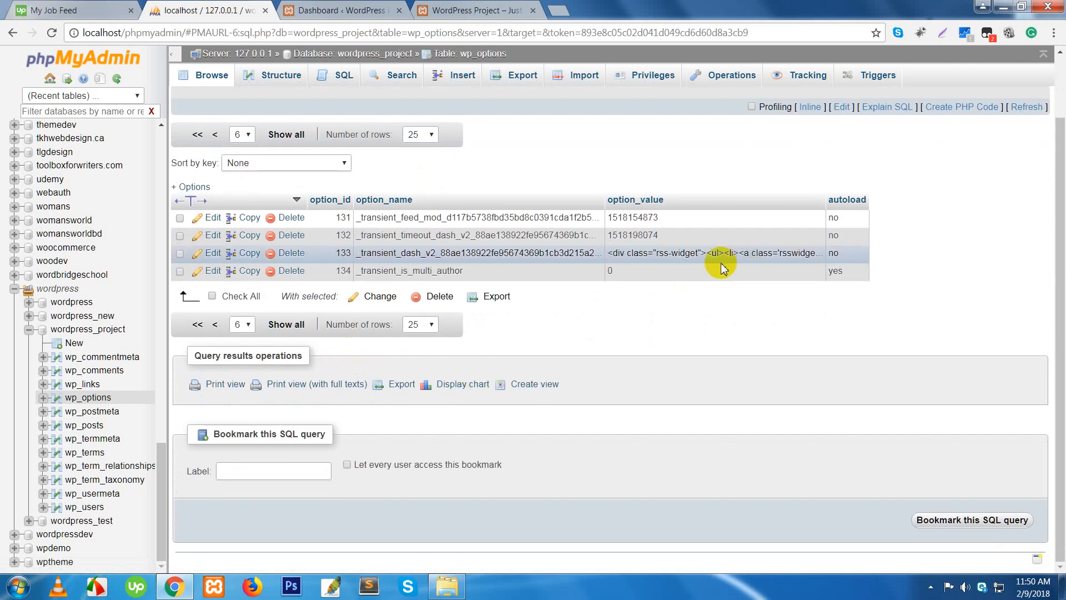
left_click(214, 329)
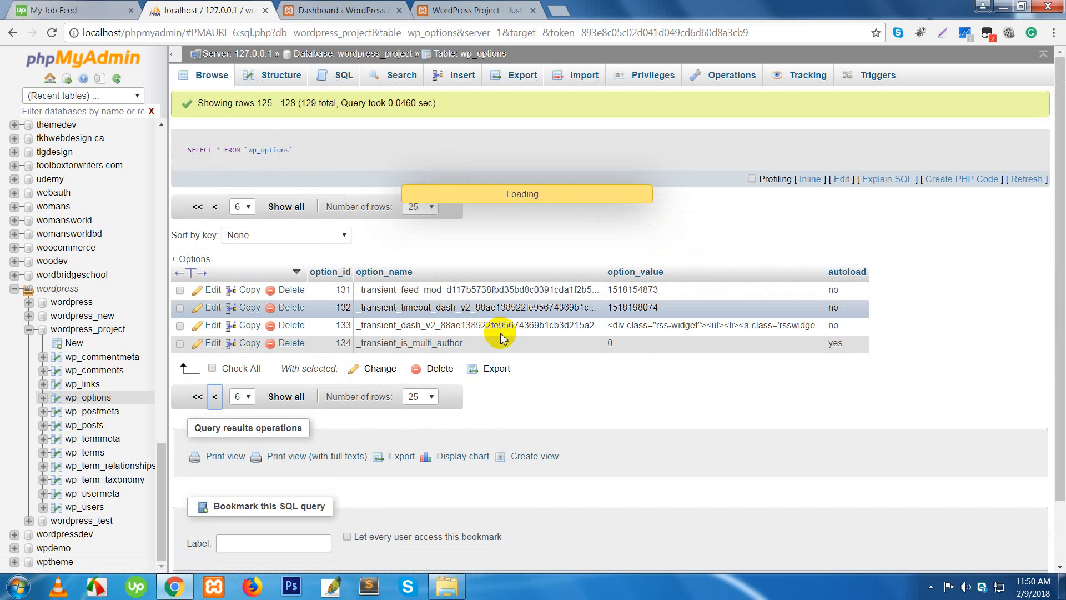
scroll(495, 336, "down", 4)
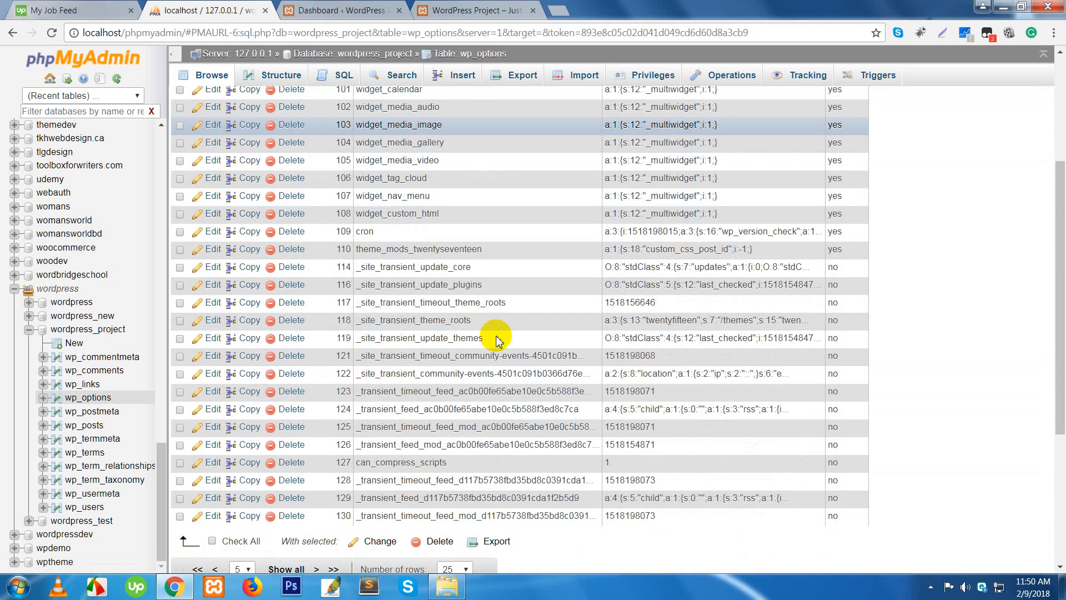
scroll(498, 353, "up", 4)
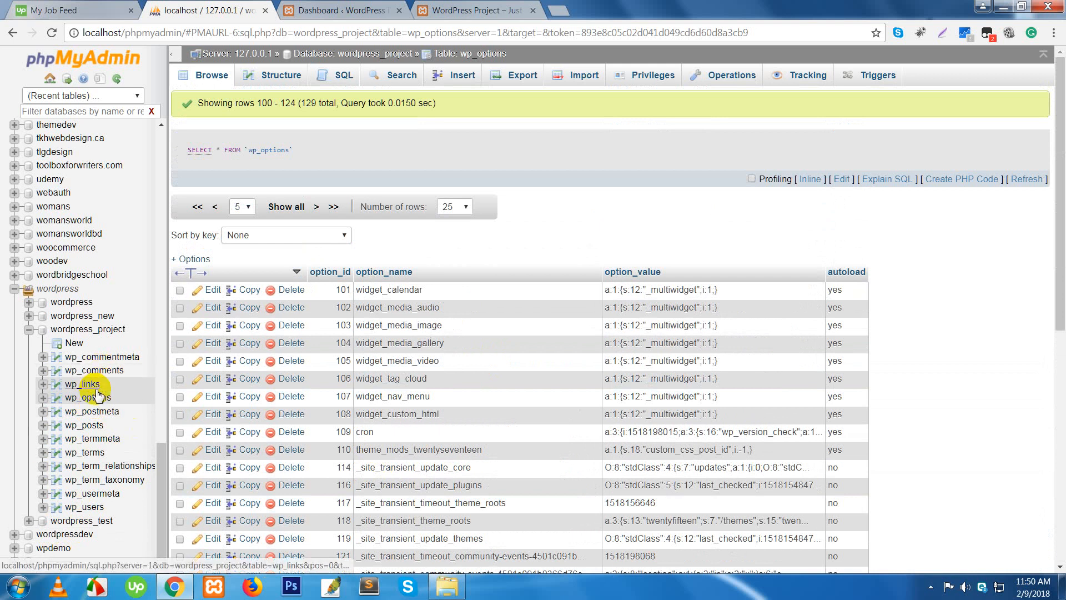
- Return to the WordPress Project admin Dashboard and look over its panels and Plugins and Settings menus
left_click(325, 10)
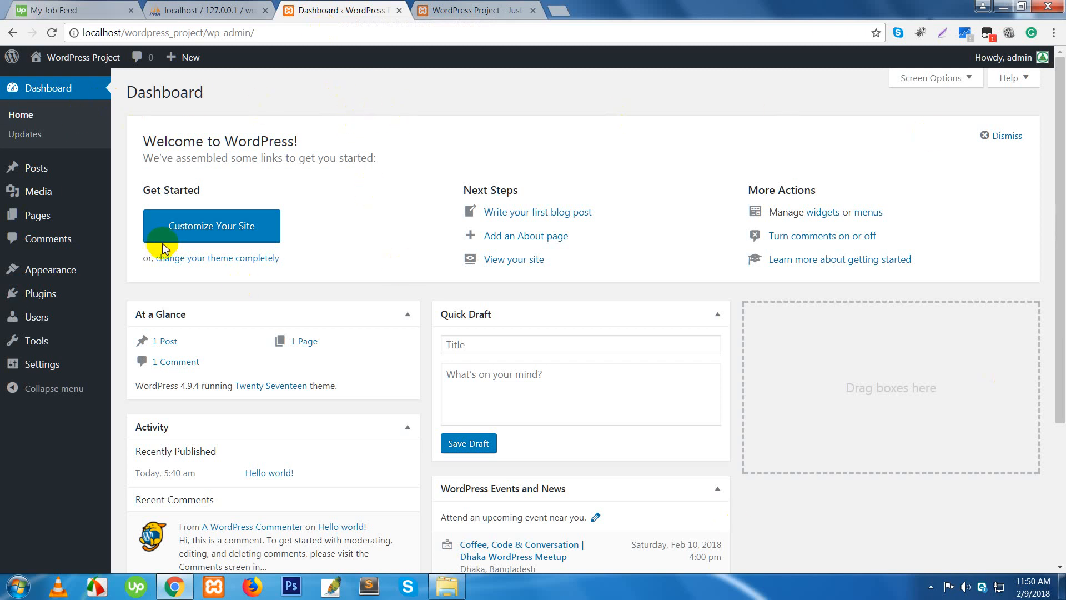
scroll(166, 240, "down", 1)
left_click(167, 160)
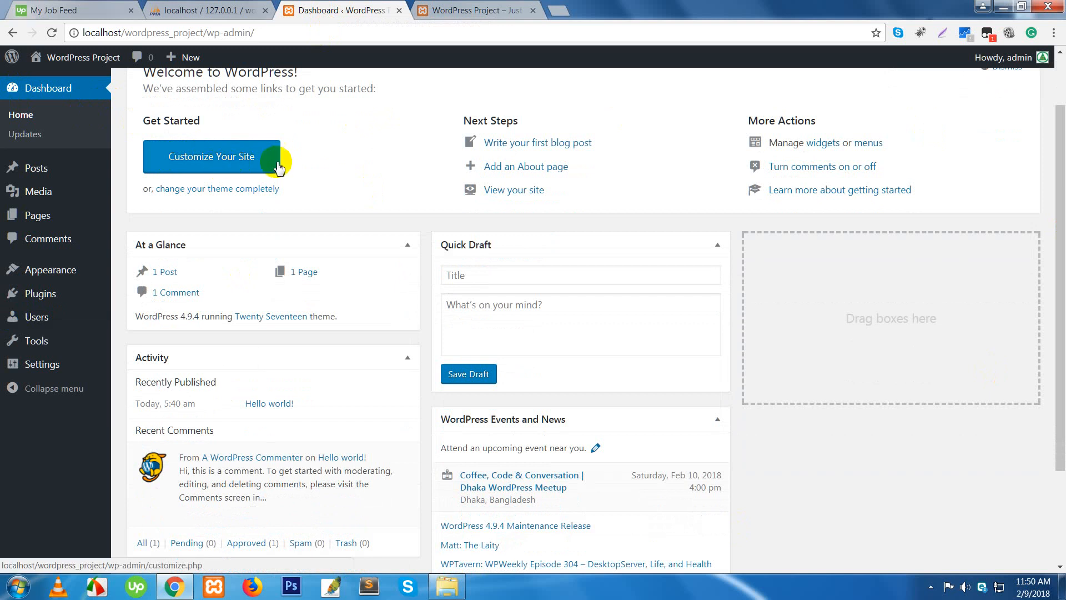
scroll(638, 423, "down", 2)
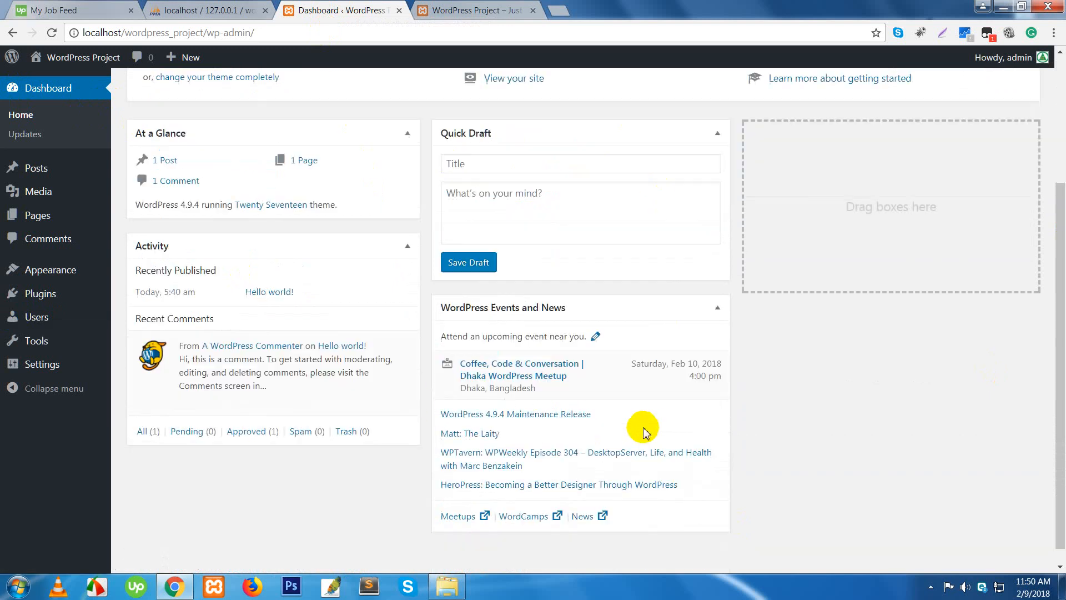
mouse_move(311, 381)
scroll(309, 380, "up", 3)
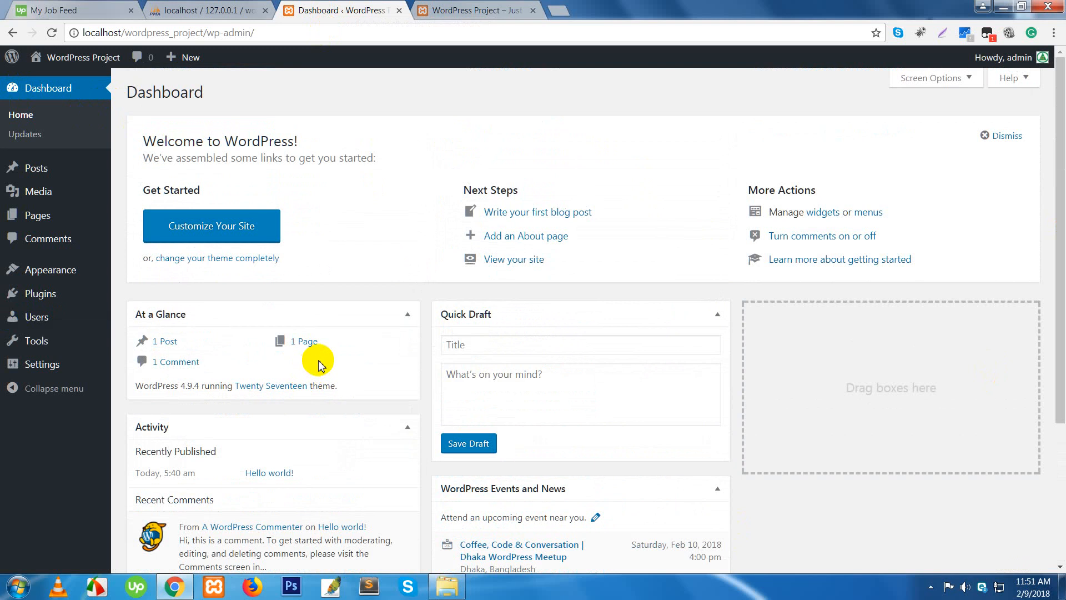
left_click(51, 329)
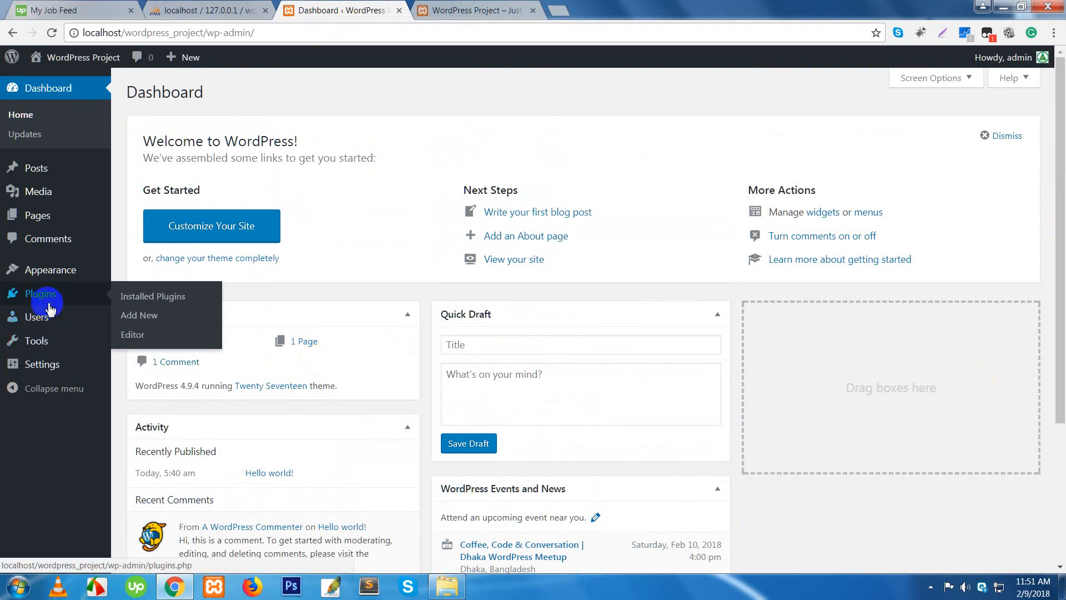
mouse_move(40, 364)
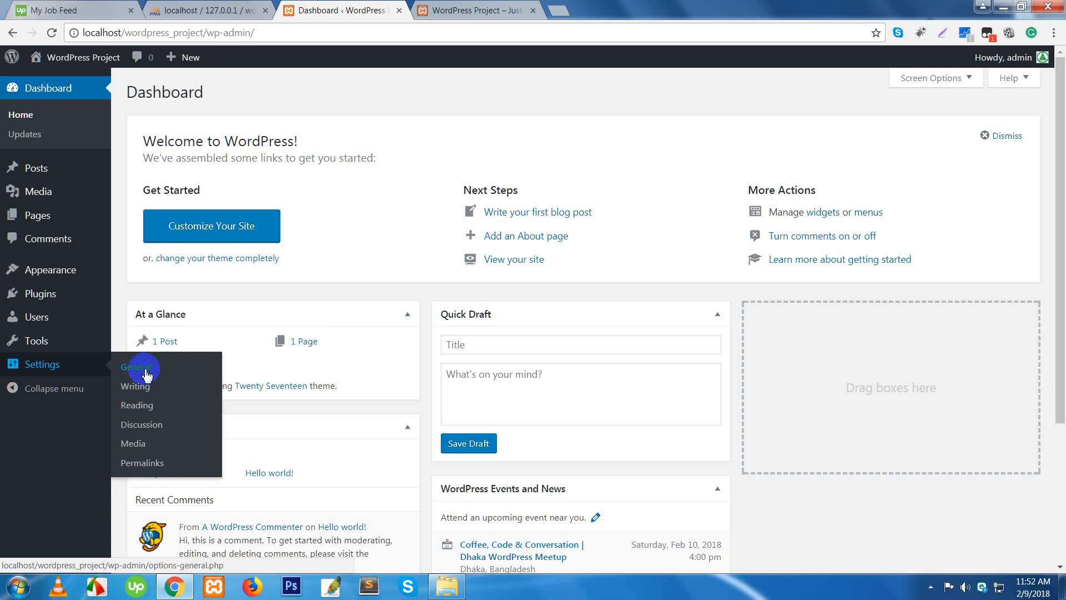
- Change the Site Title in General Settings to WordPress Project Test and save it
left_click(148, 374)
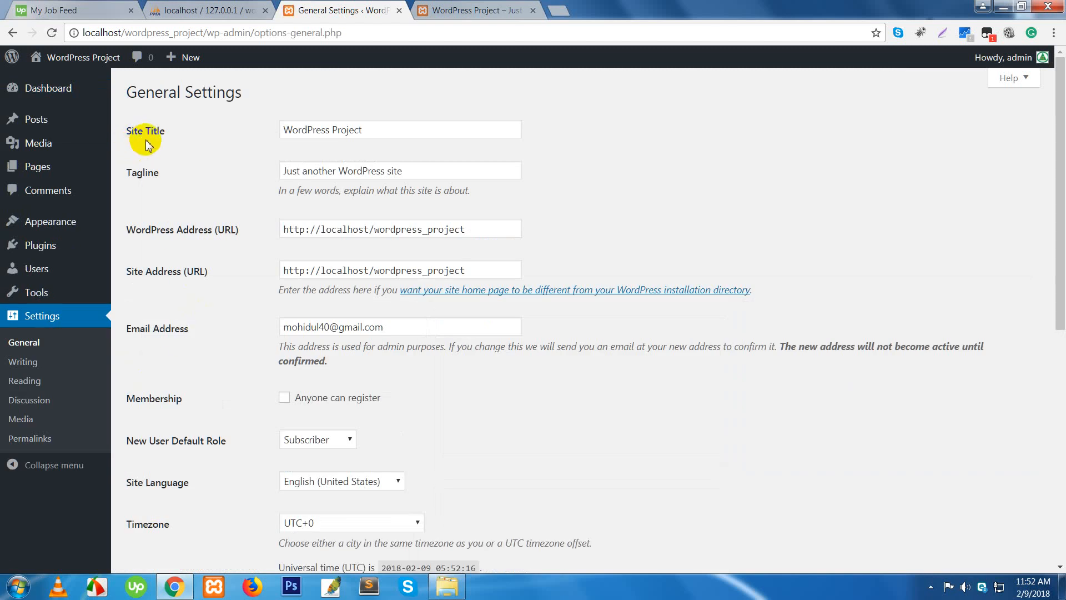
left_click(385, 131)
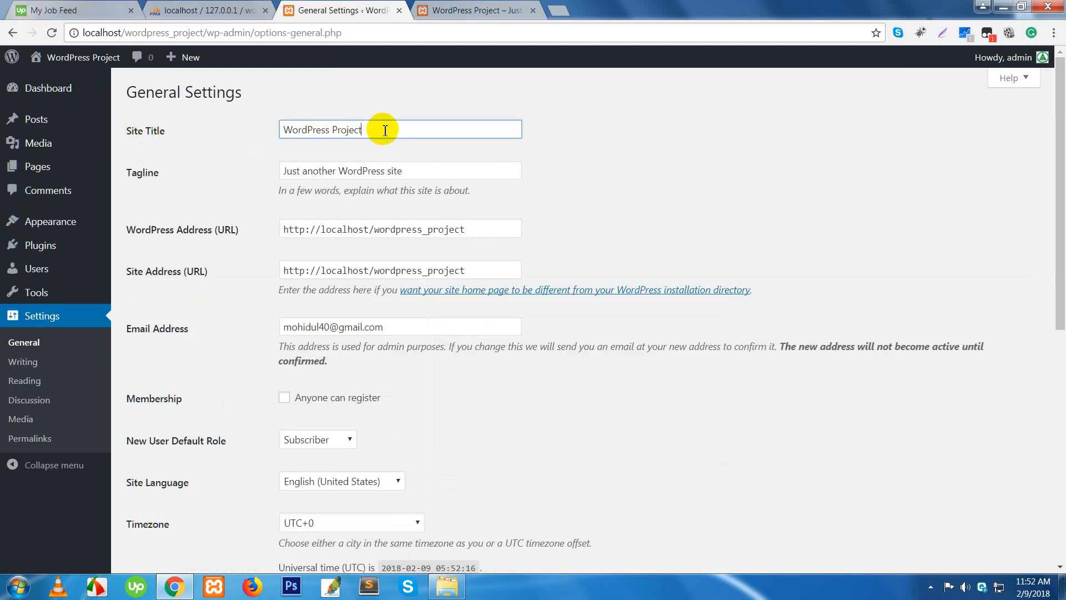
left_click_drag(392, 128, 269, 131)
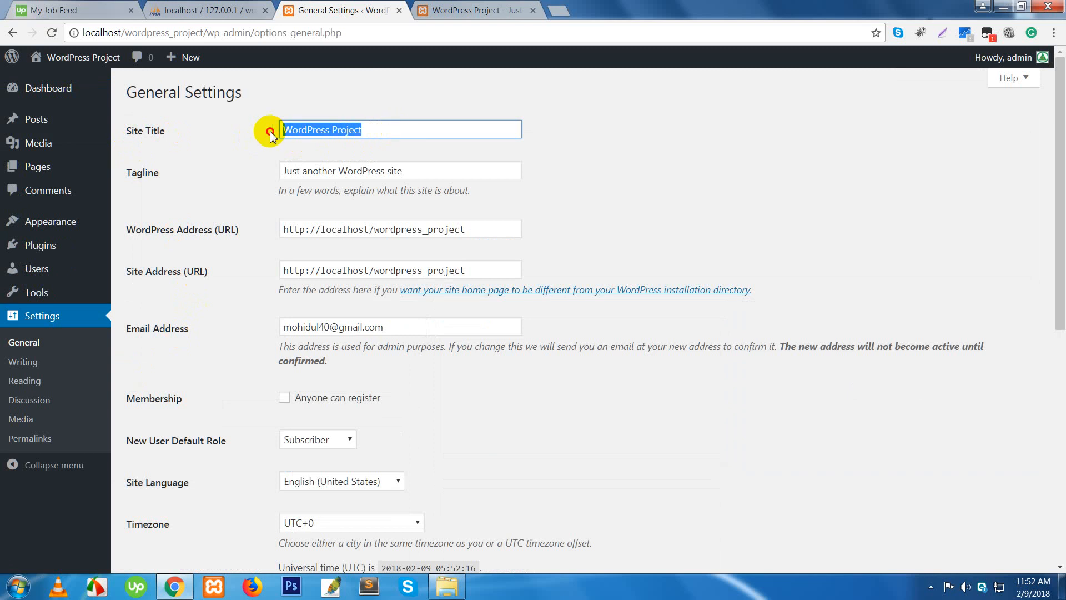
left_click(438, 10)
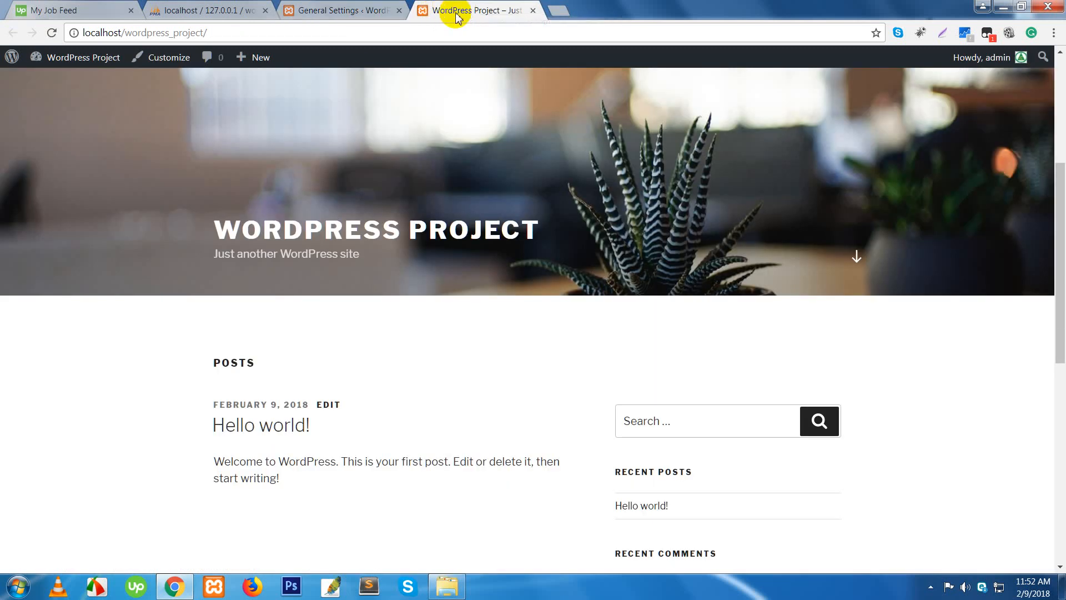
left_click(355, 11)
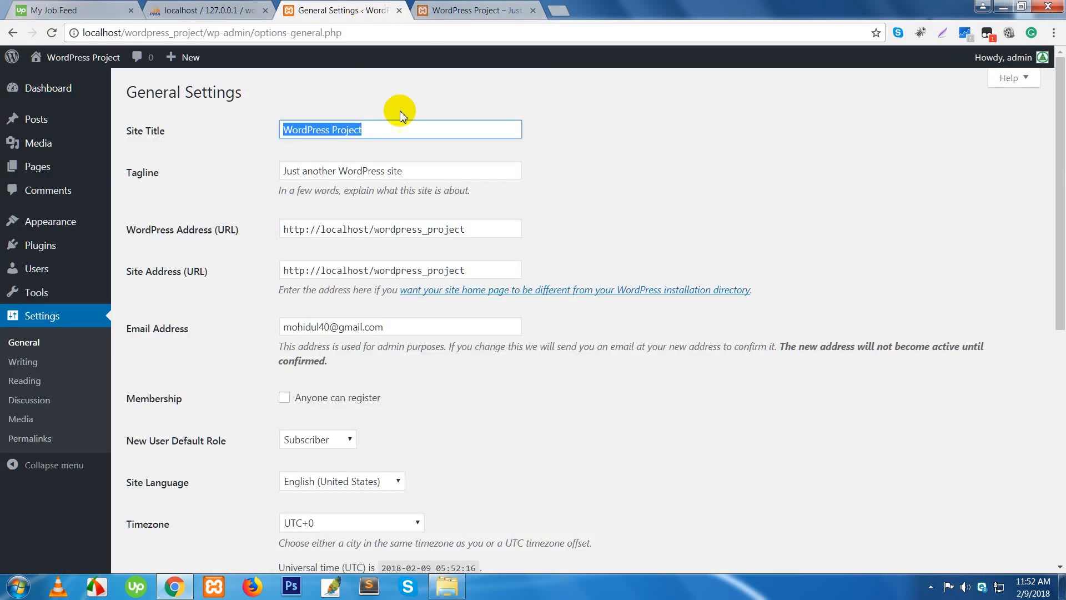
left_click(381, 128)
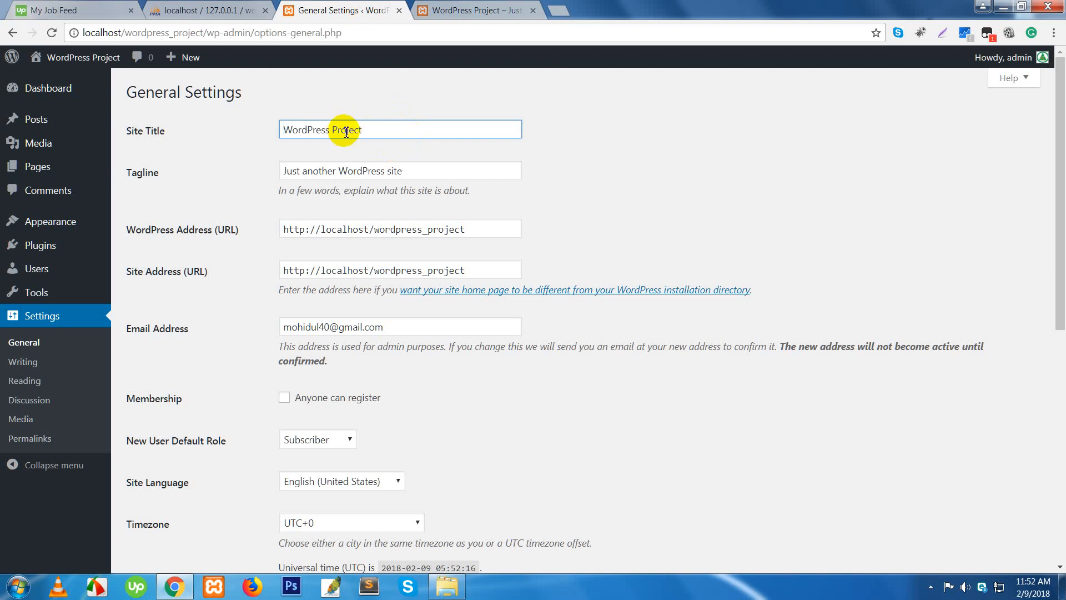
type("Test")
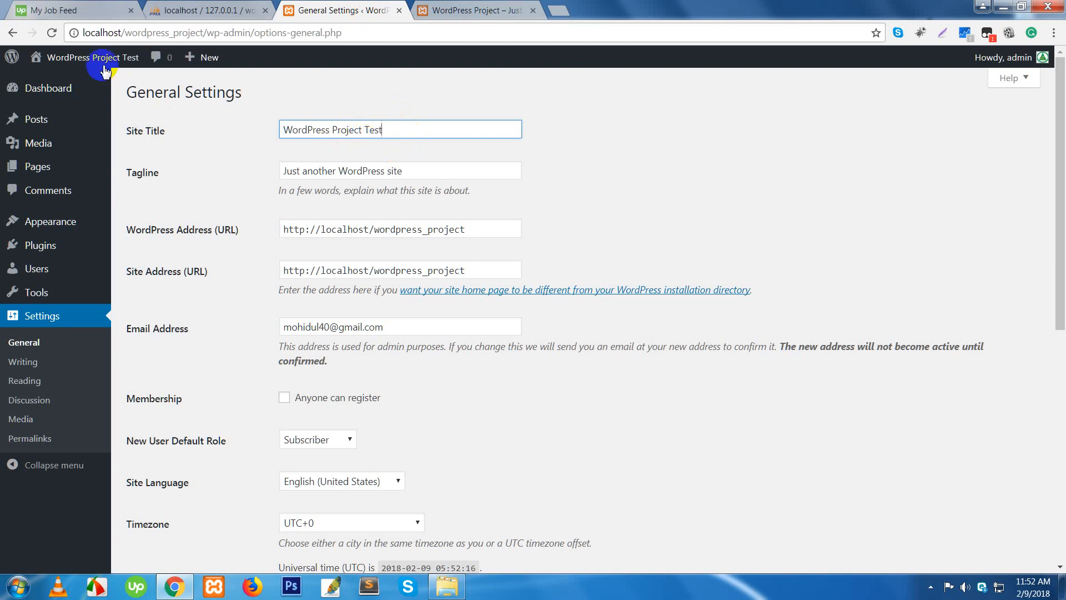
mouse_move(113, 65)
scroll(492, 345, "down", 6)
scroll(480, 367, "down", 3)
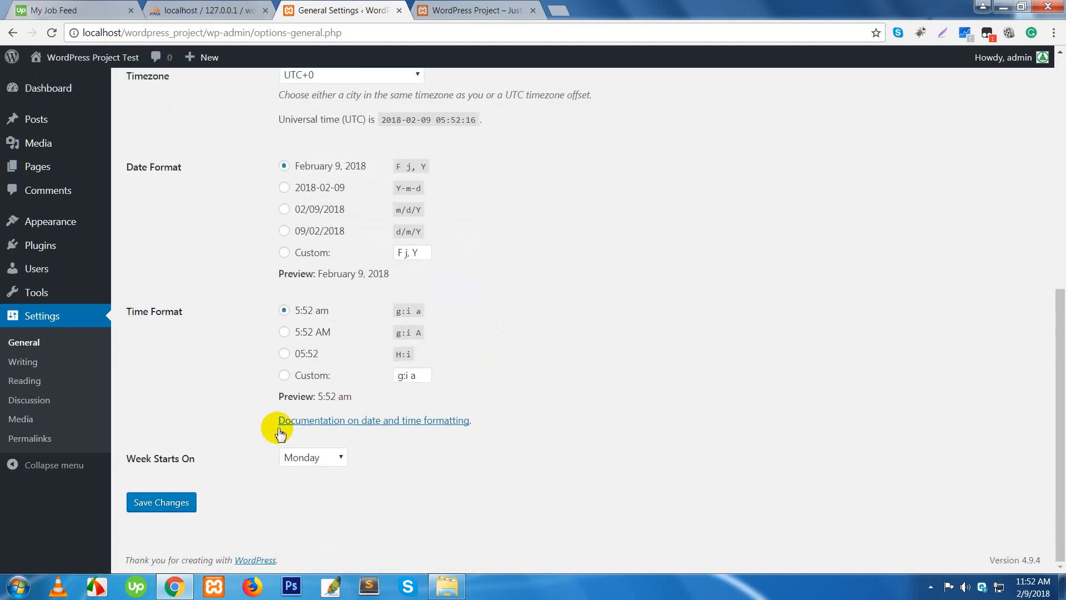
left_click(162, 503)
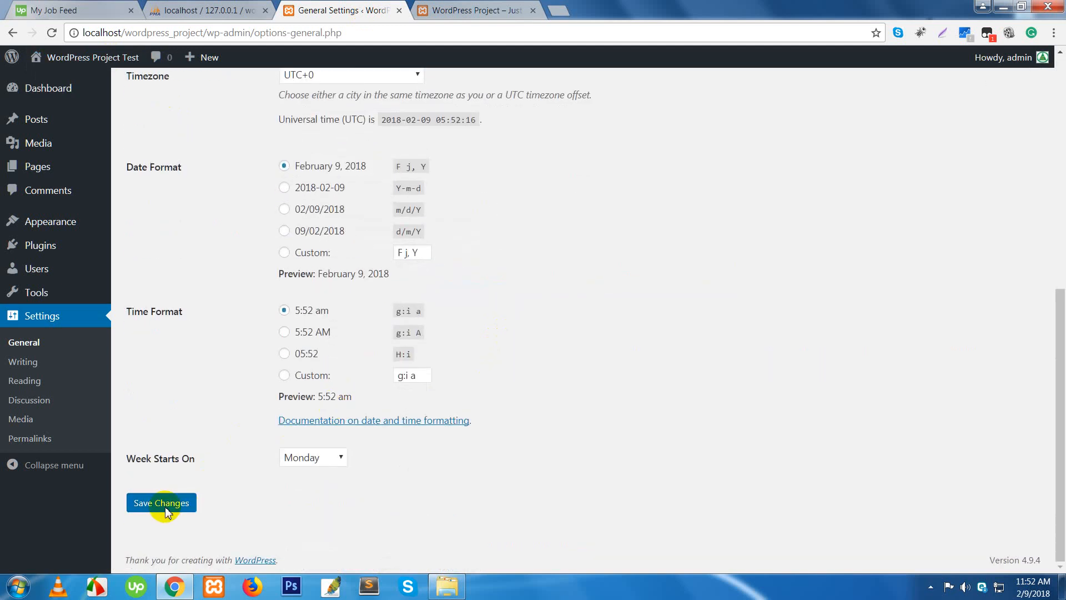
- Reload the front page to confirm the new WordPress Project Test title, then return to settings
left_click(459, 15)
right_click(459, 16)
left_click(483, 39)
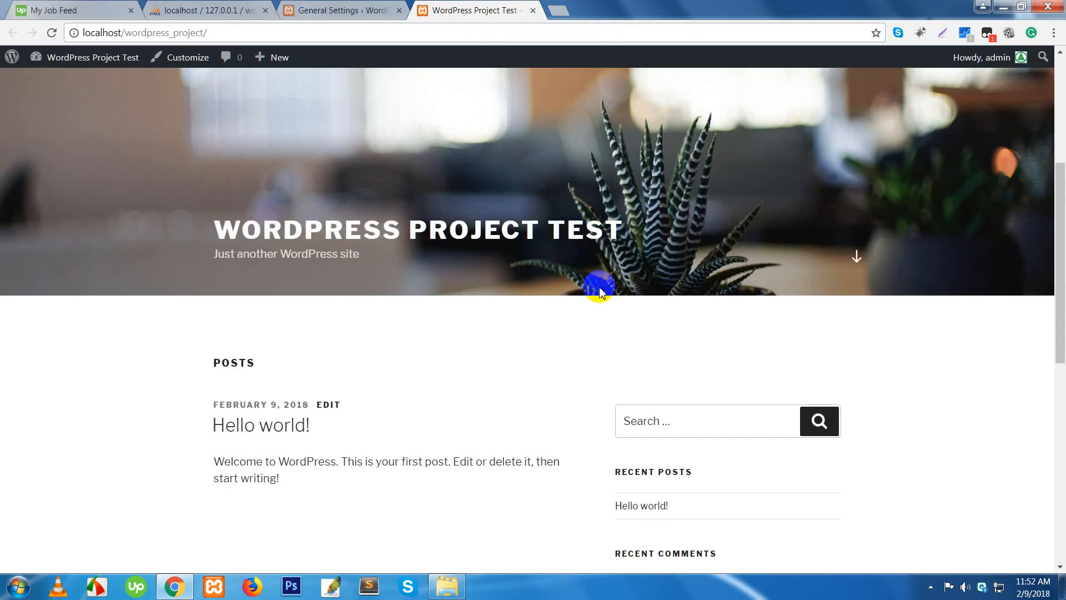
scroll(389, 311, "down", 1)
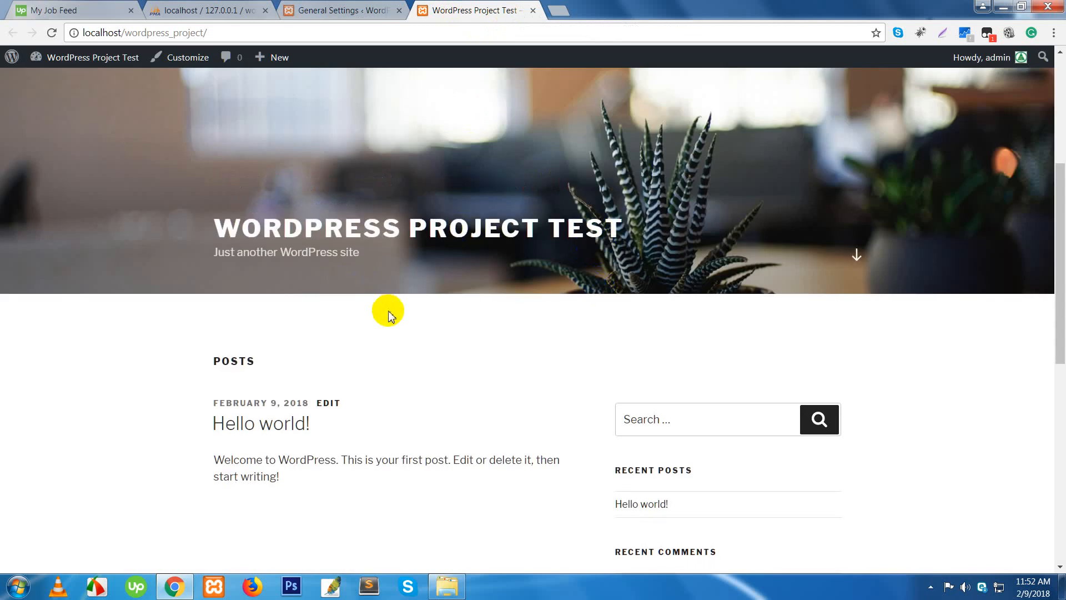
scroll(389, 311, "down", 5)
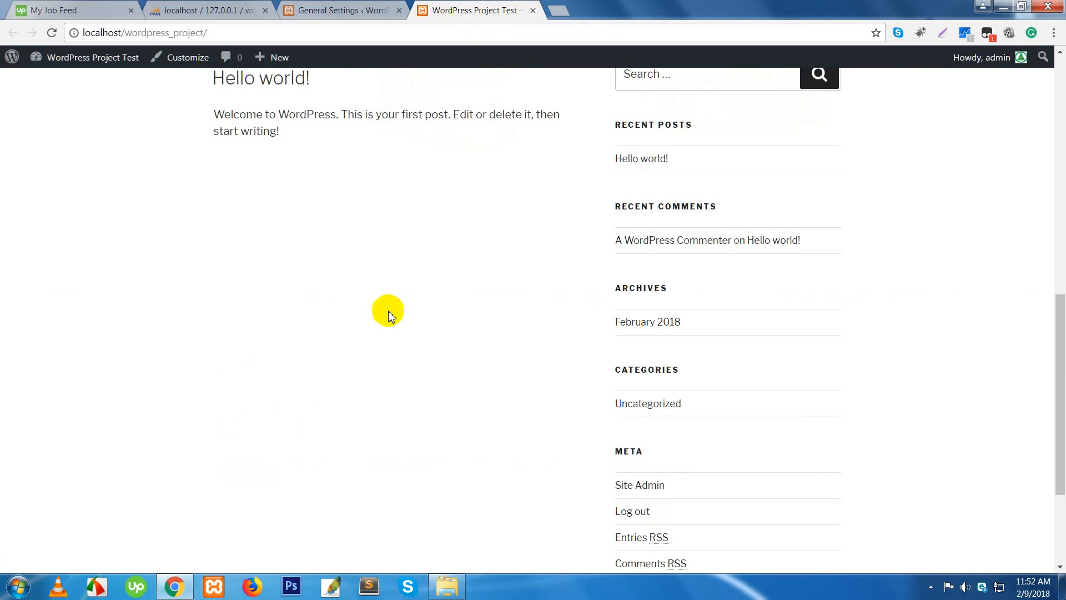
left_click(335, 12)
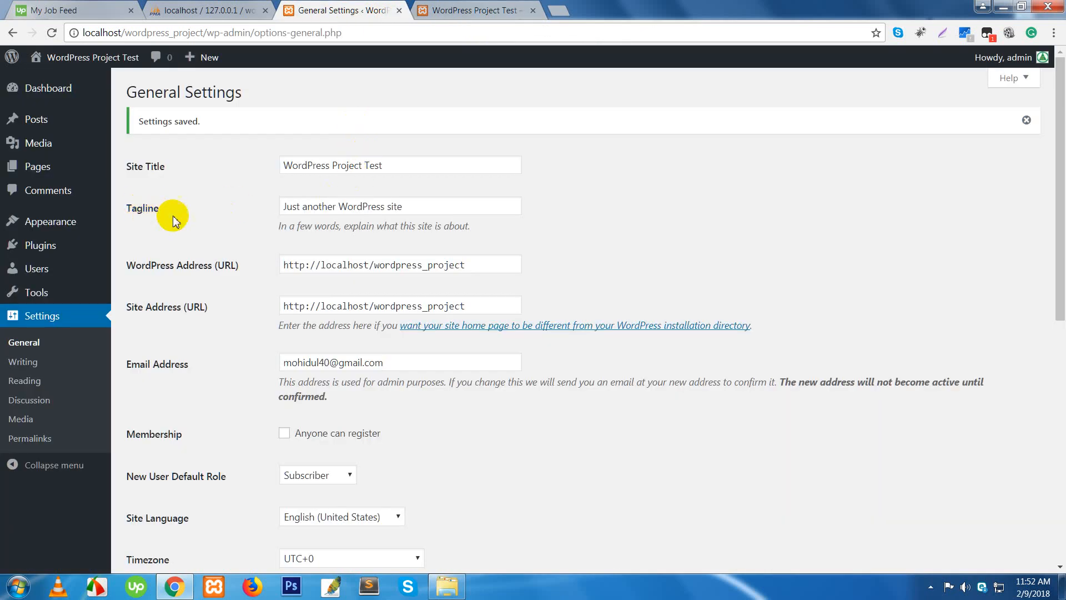
- Delete the Tagline text in General Settings
left_click(437, 210)
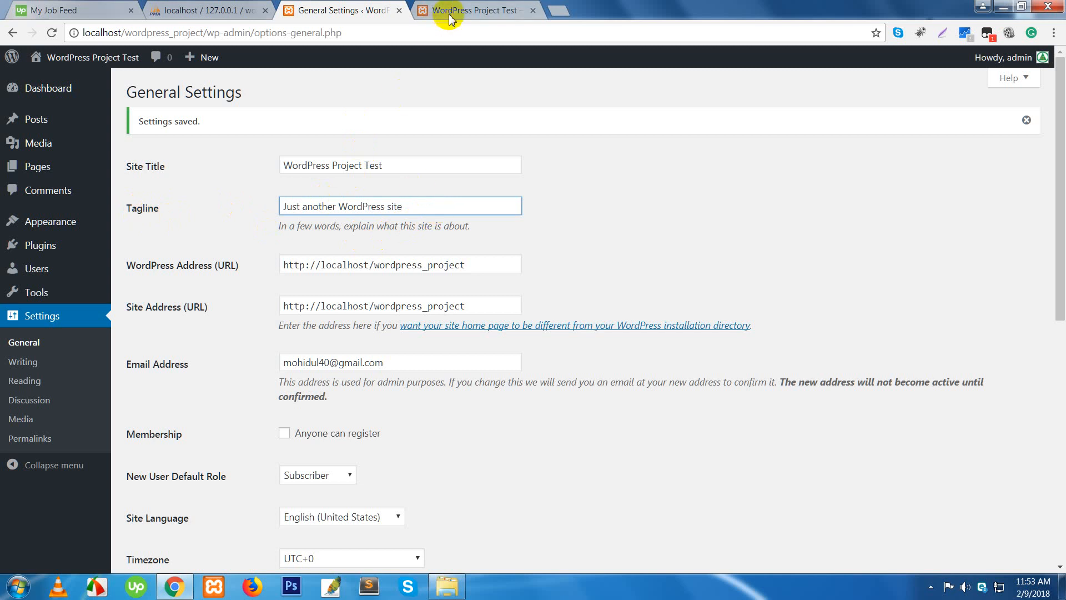
left_click(465, 13)
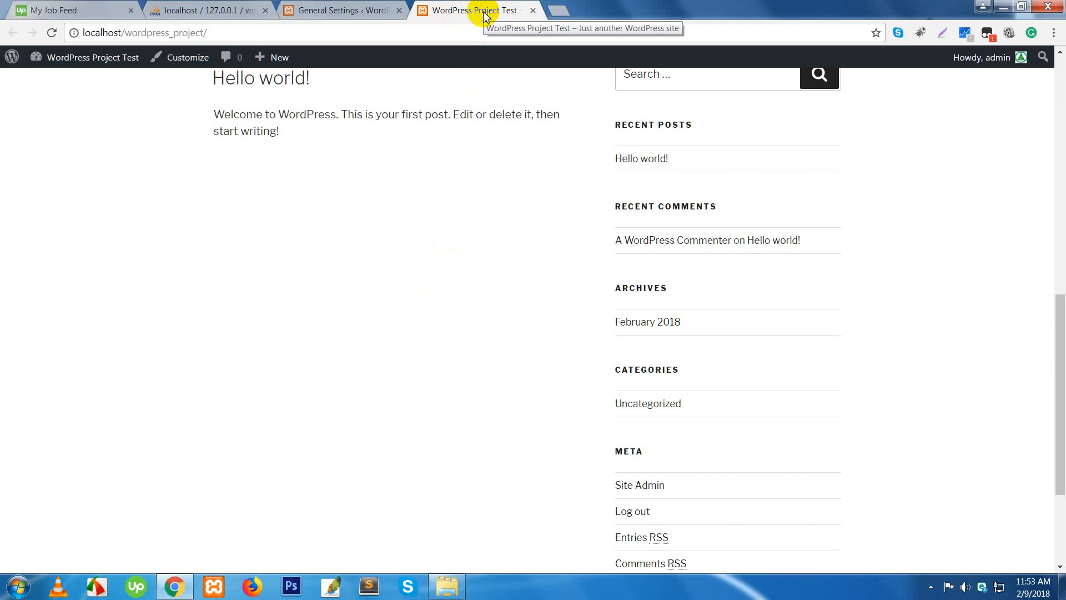
left_click(349, 10)
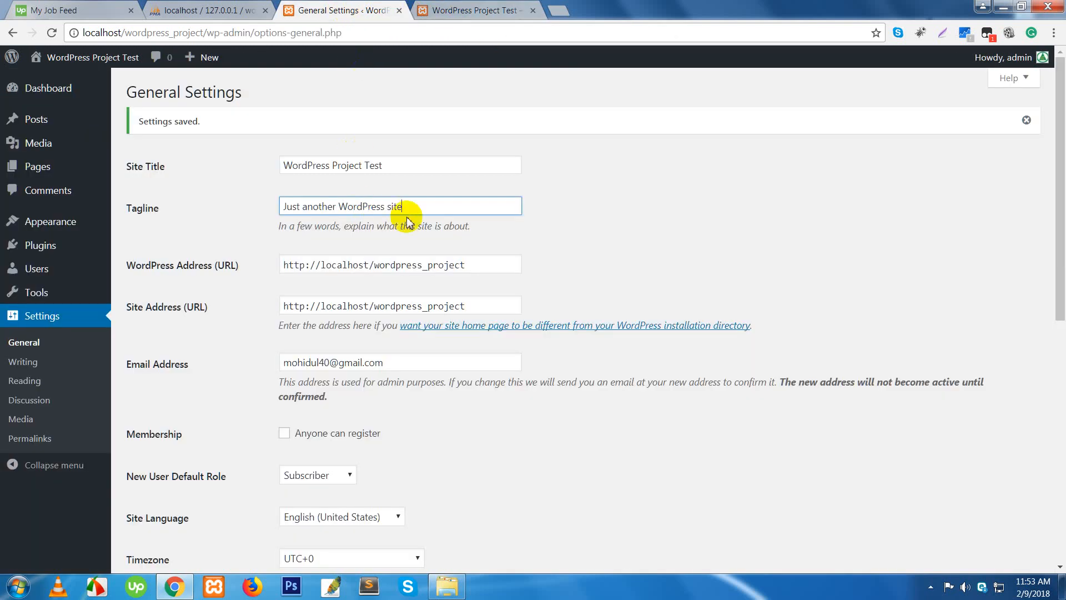
left_click(427, 206)
left_click_drag(427, 205, 279, 205)
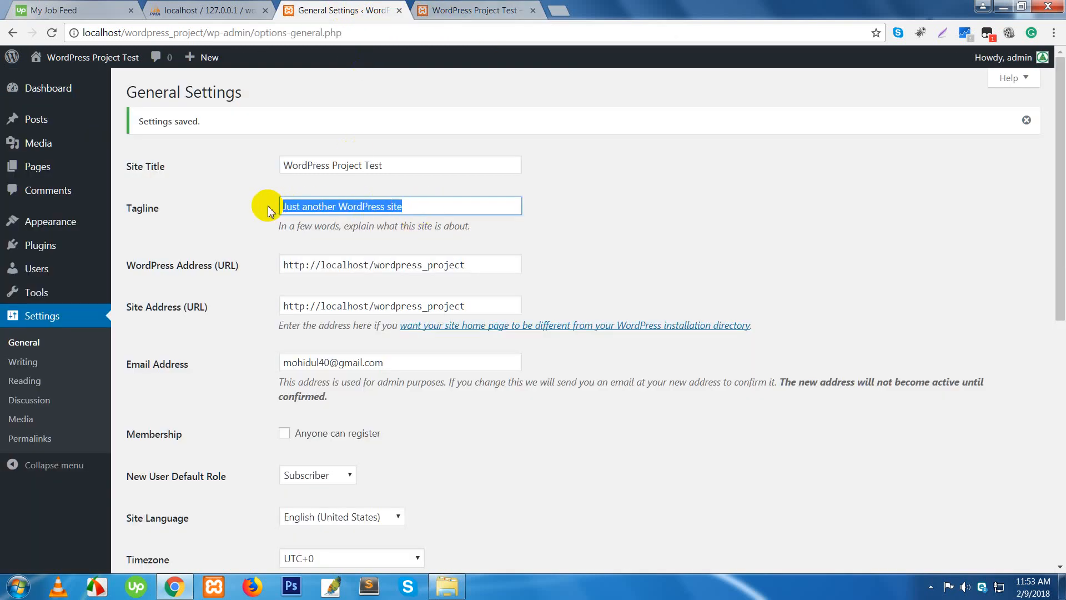
key("BackSpace")
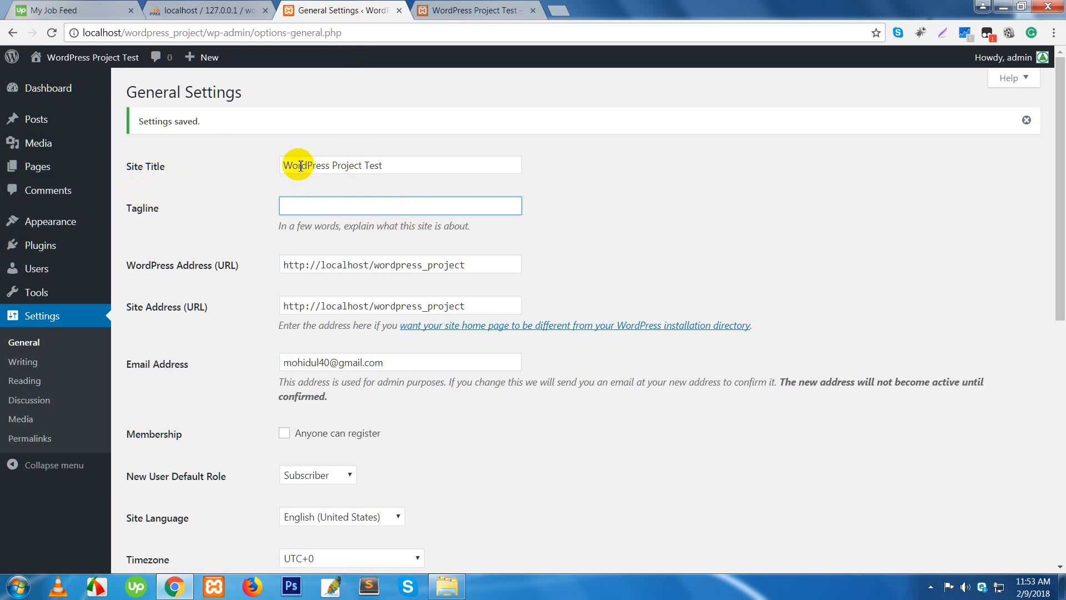
- Check the front page without a tagline, then restore Just another WordPress site with Ctrl+Z
left_click(463, 11)
scroll(383, 258, "up", 10)
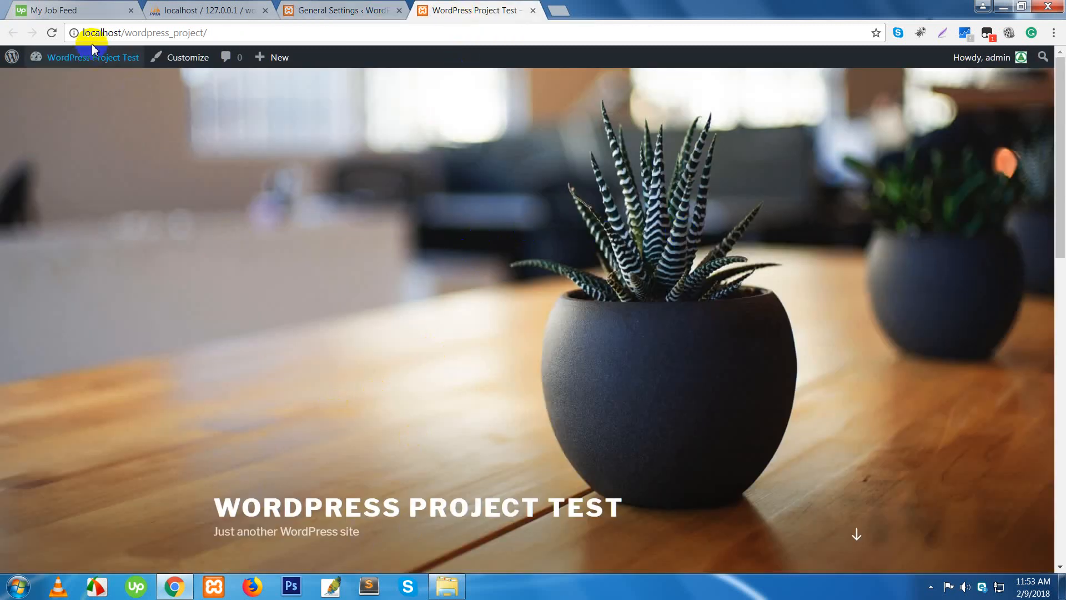
left_click(340, 14)
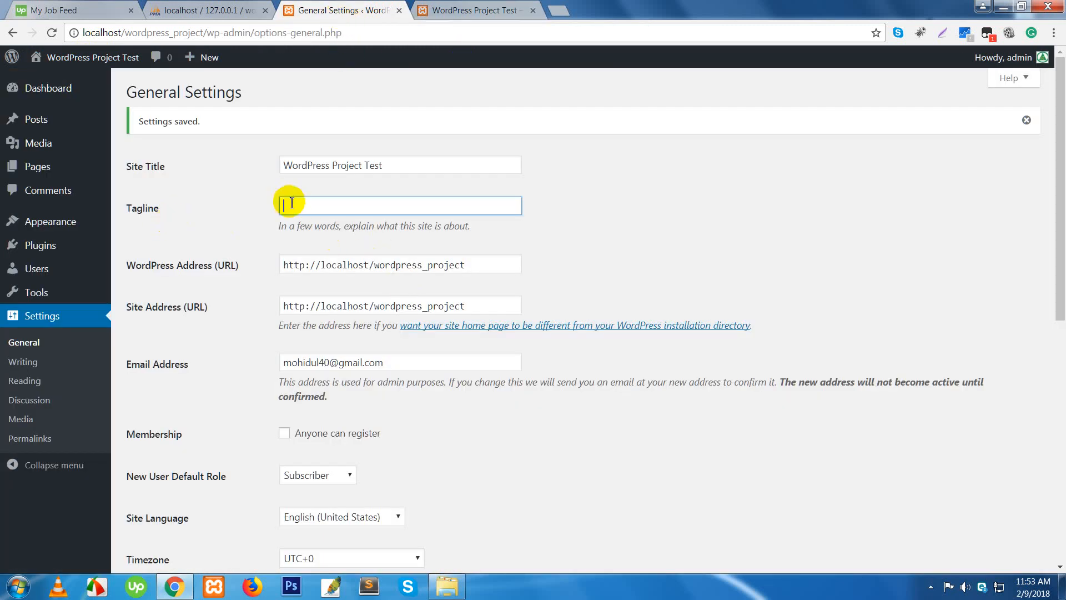
left_click(469, 10)
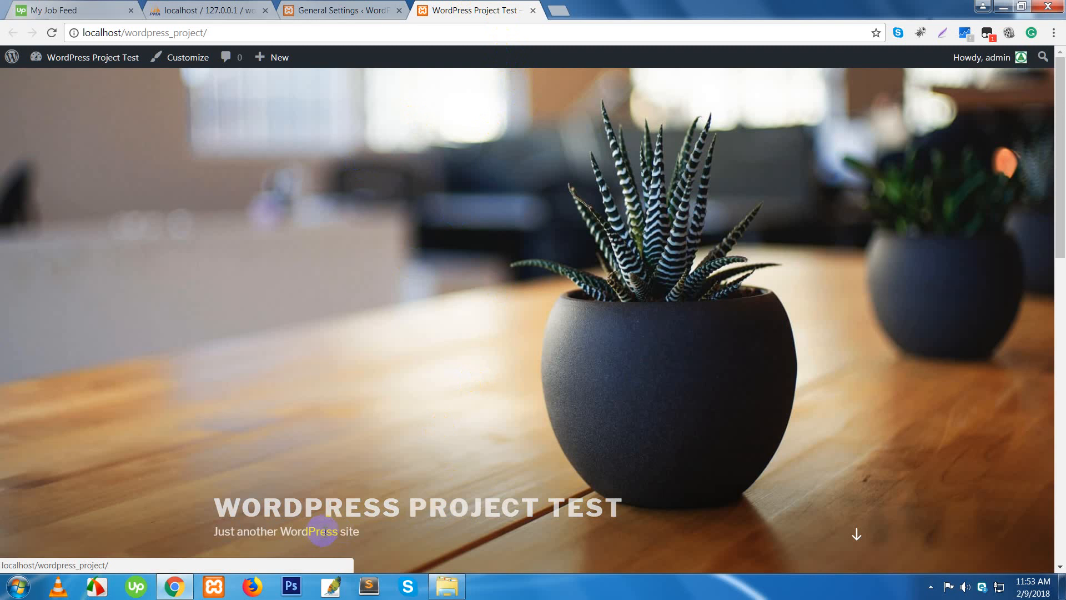
left_click_drag(366, 532, 209, 532)
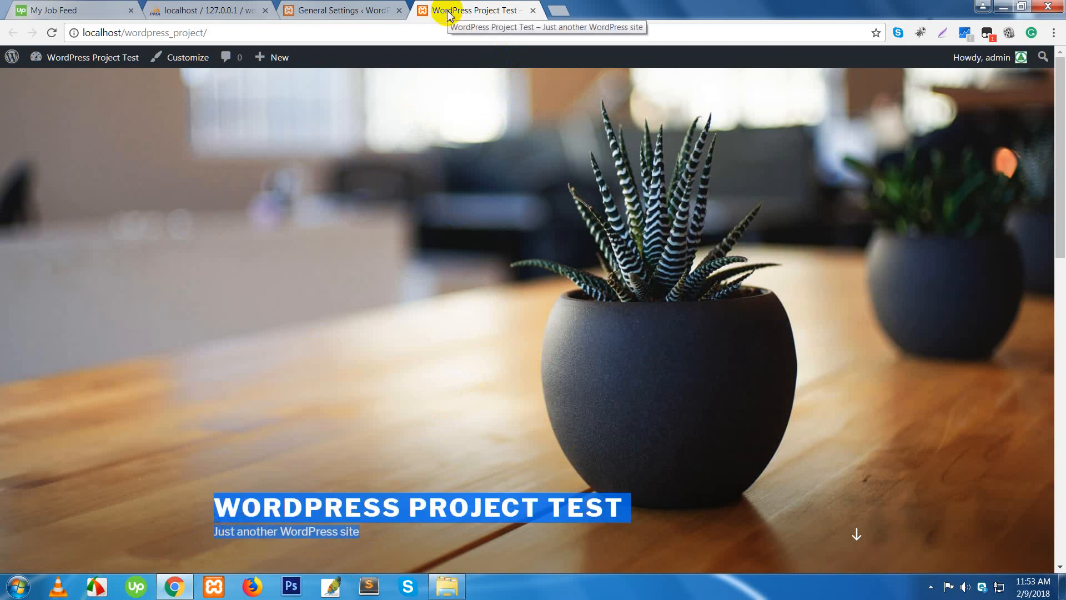
left_click(357, 10)
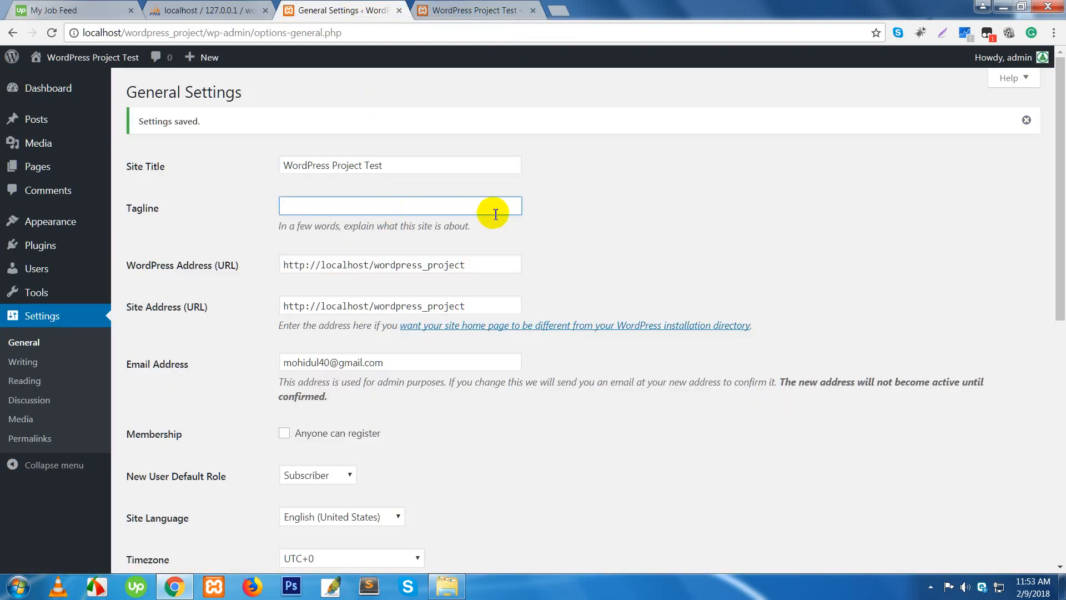
key("ctrl+z")
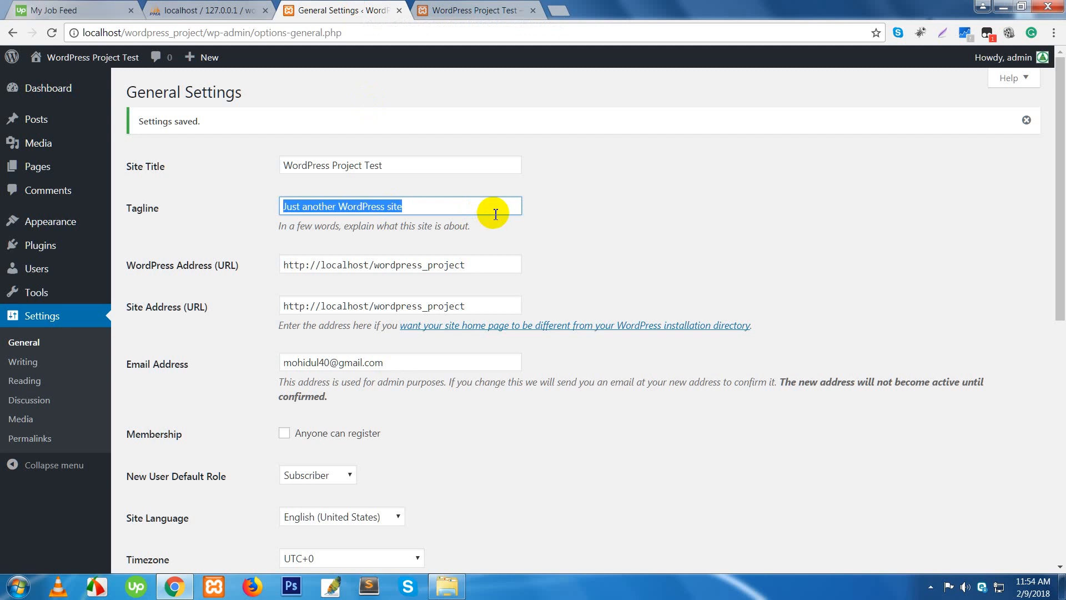
left_click(602, 221)
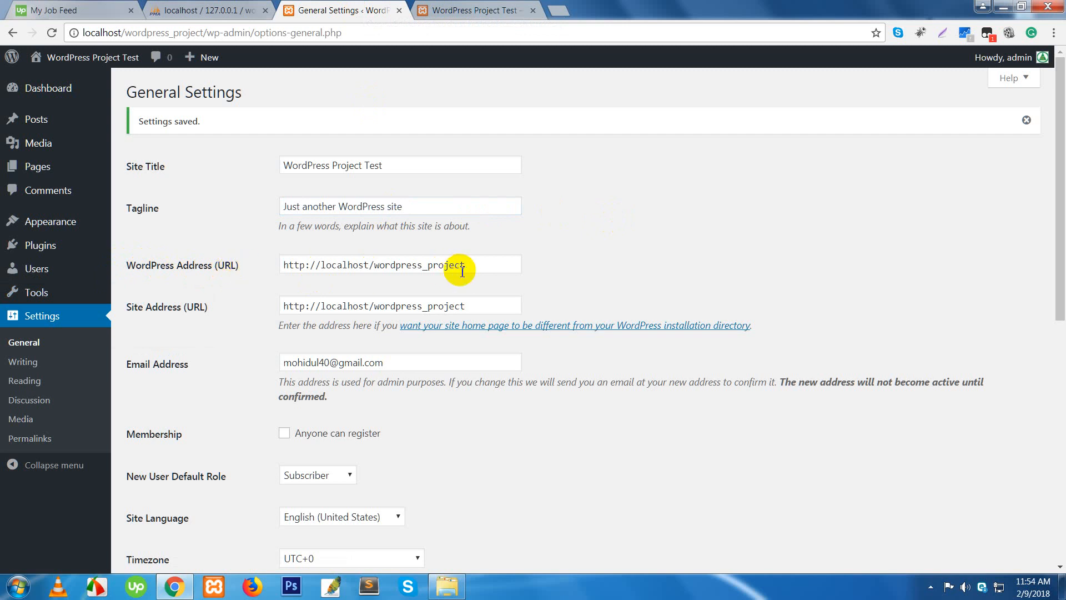
- Review the WordPress Address URL and copy the front page's web address
left_click_drag(469, 265, 281, 268)
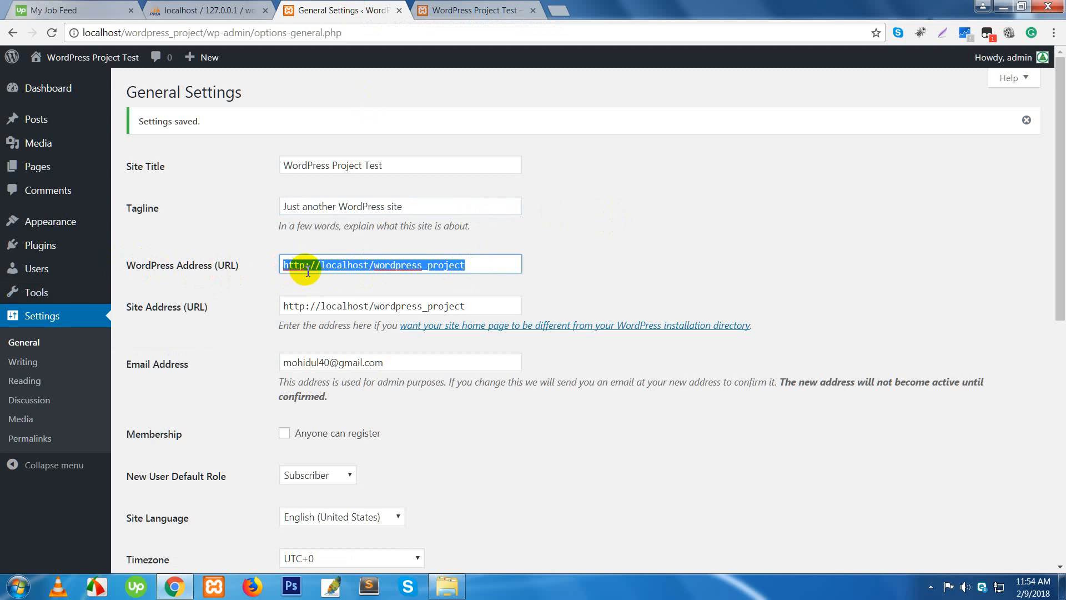
left_click(749, 162)
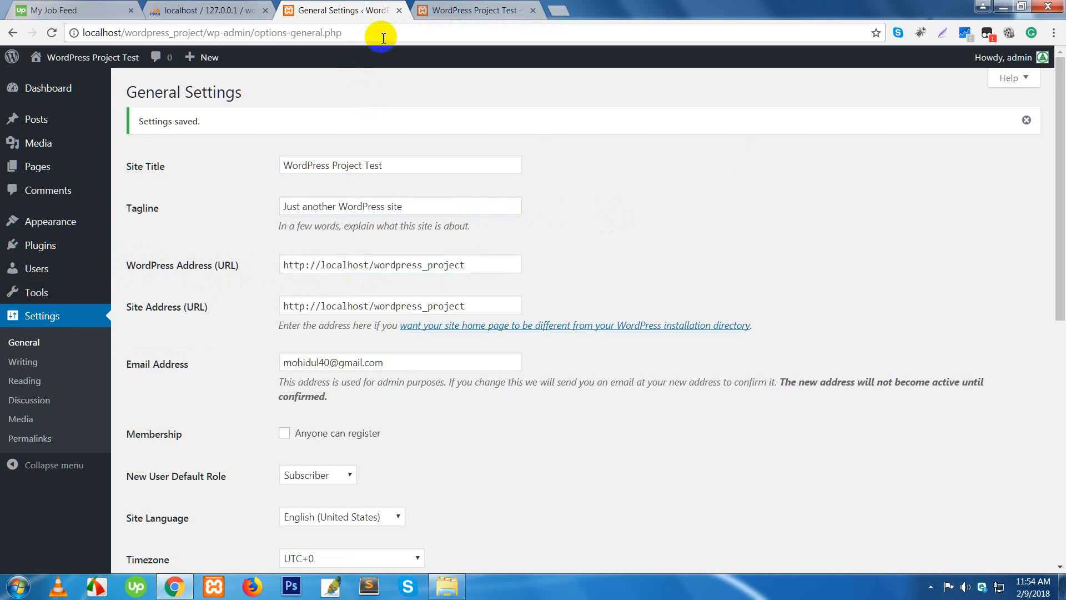
left_click(431, 19)
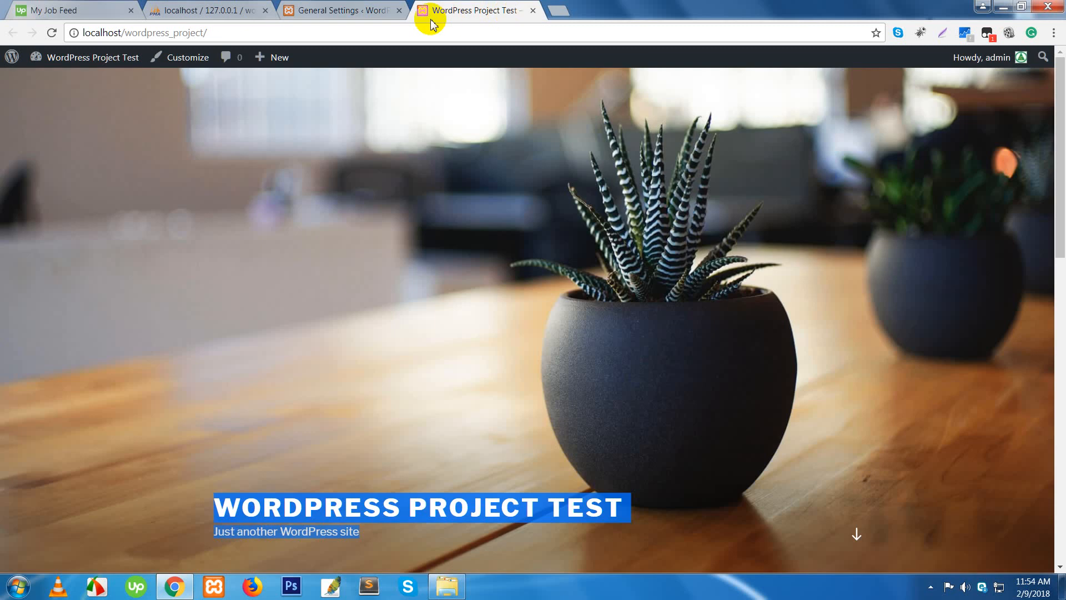
left_click(408, 32)
key("ctrl+c")
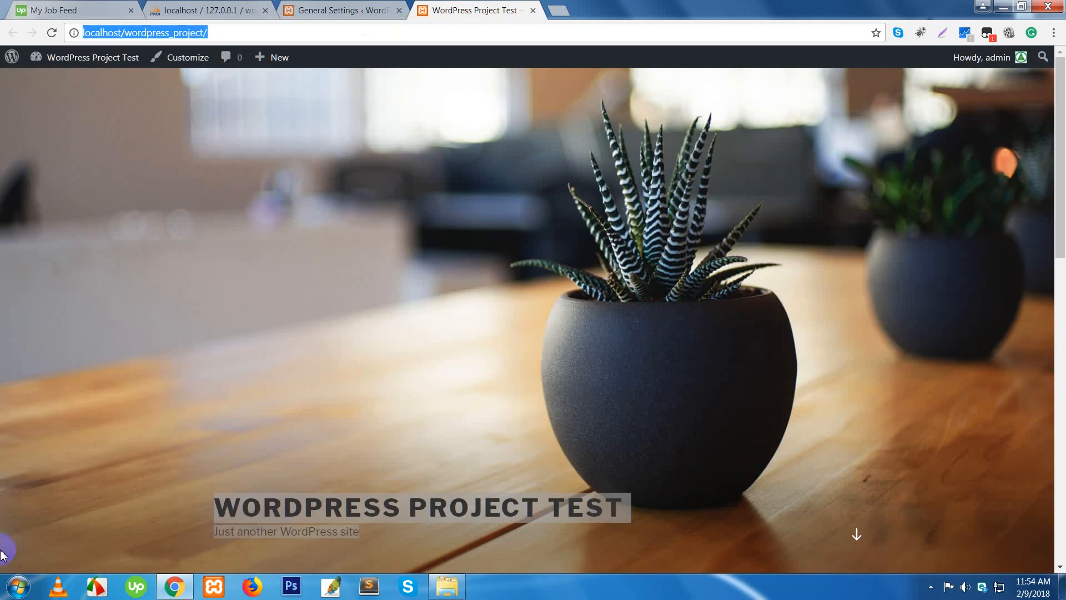
left_click(18, 587)
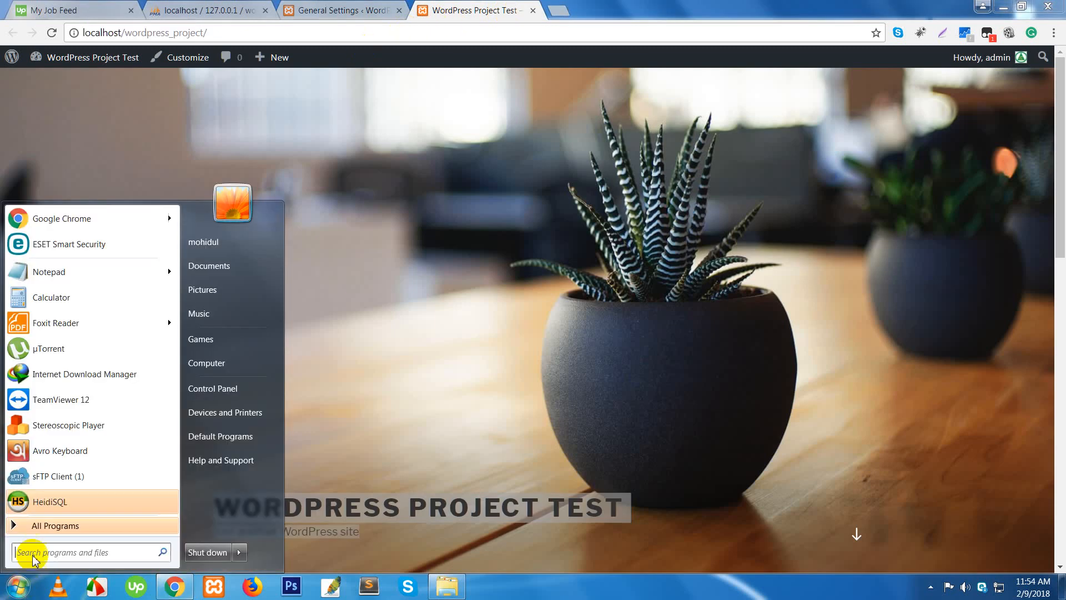
left_click(66, 275)
key("ctrl+v")
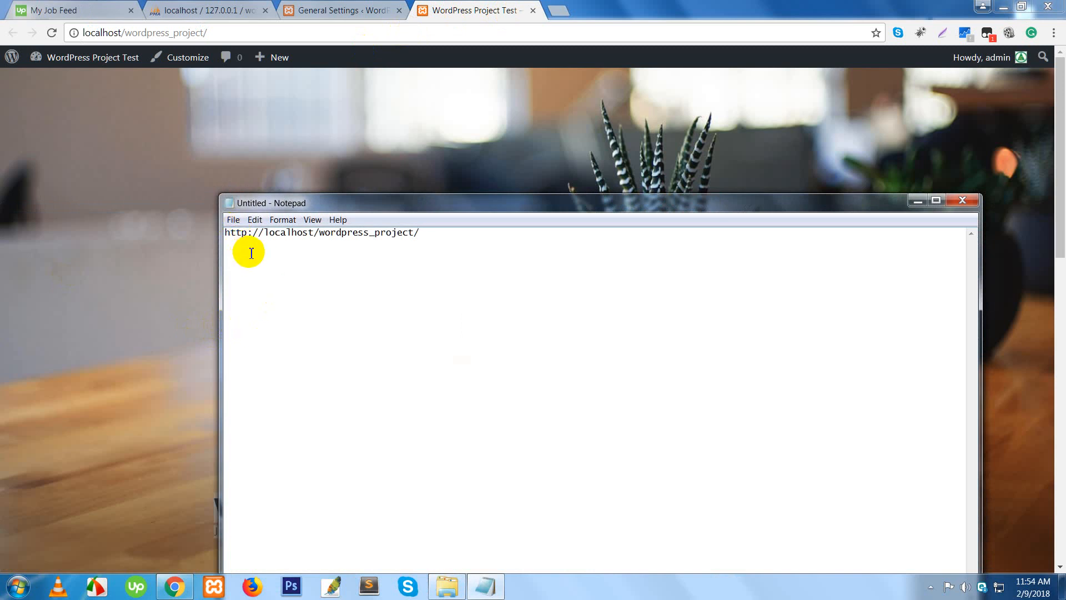
double_click(242, 237)
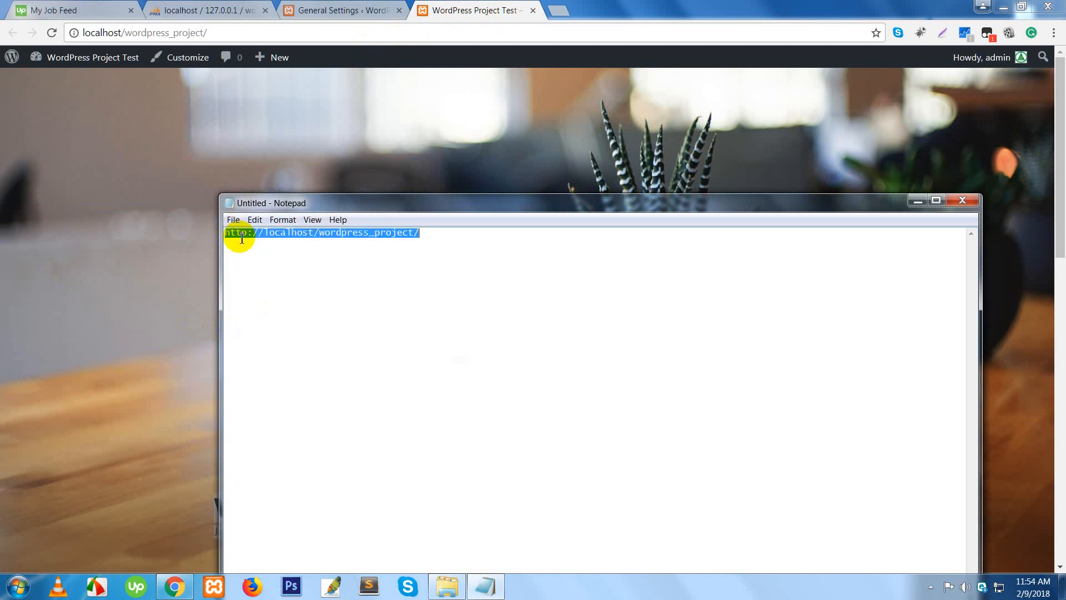
left_click(245, 268)
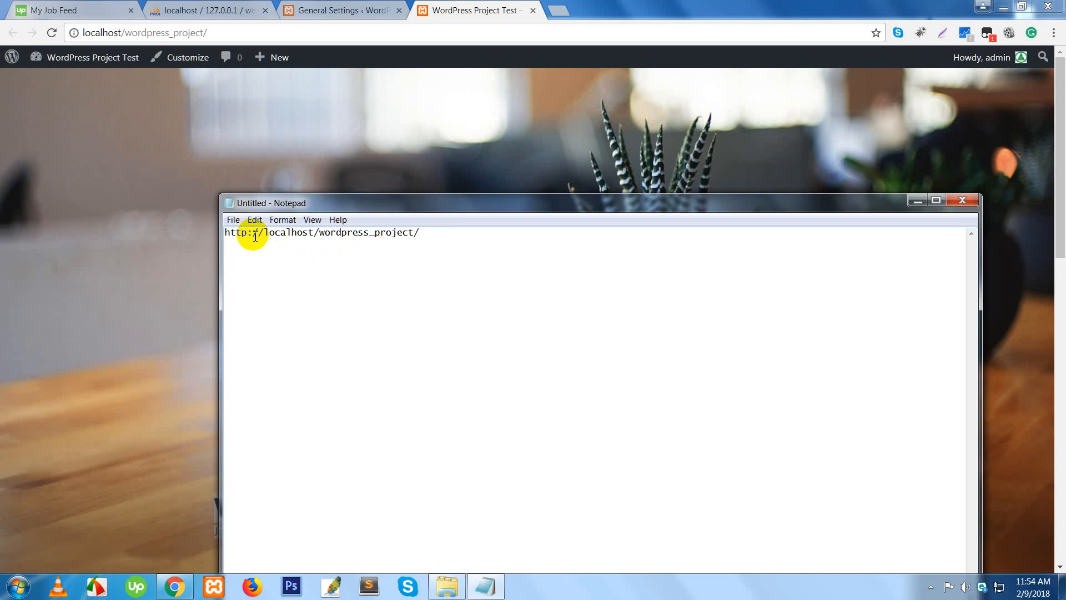
type("s")
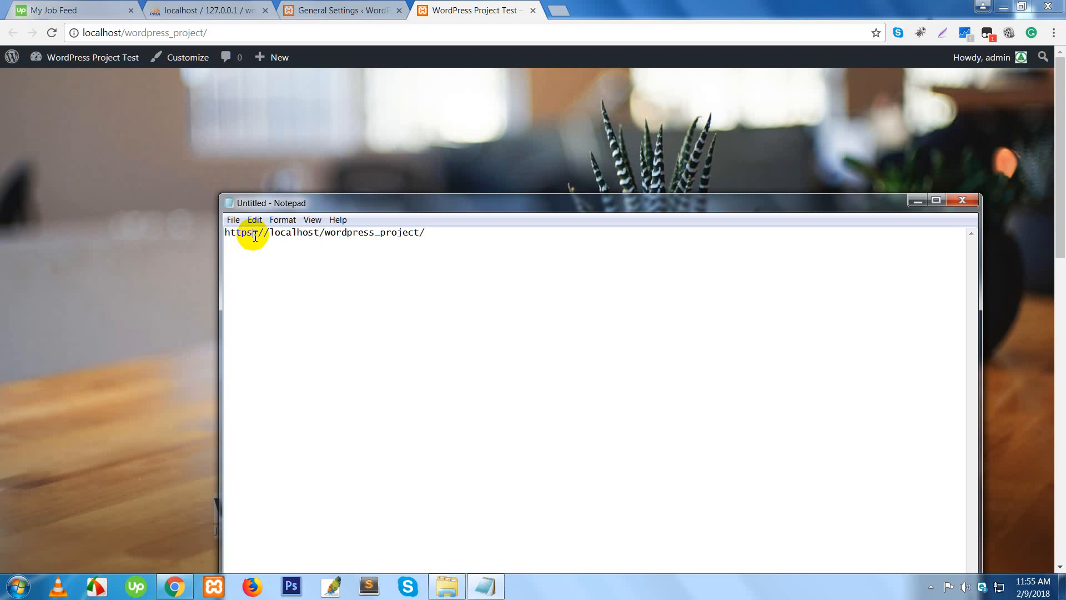
left_click(454, 234)
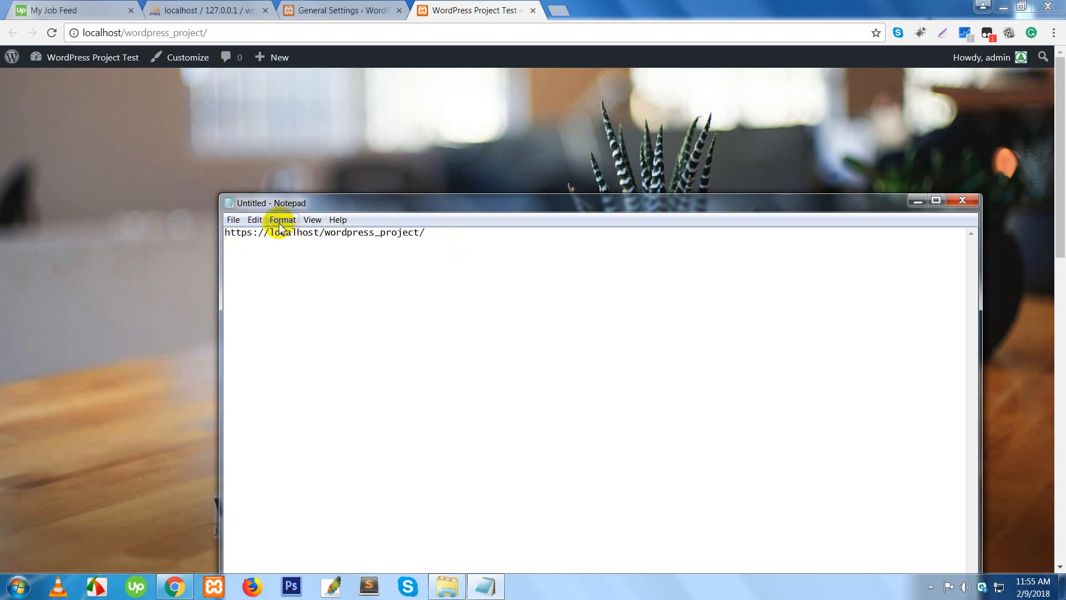
left_click(918, 200)
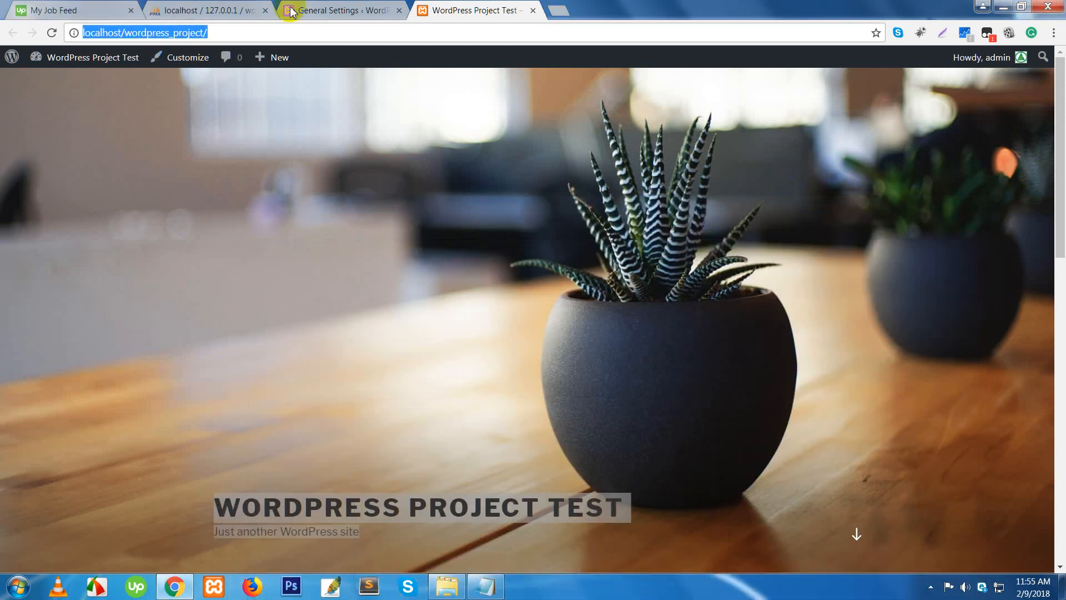
left_click(322, 10)
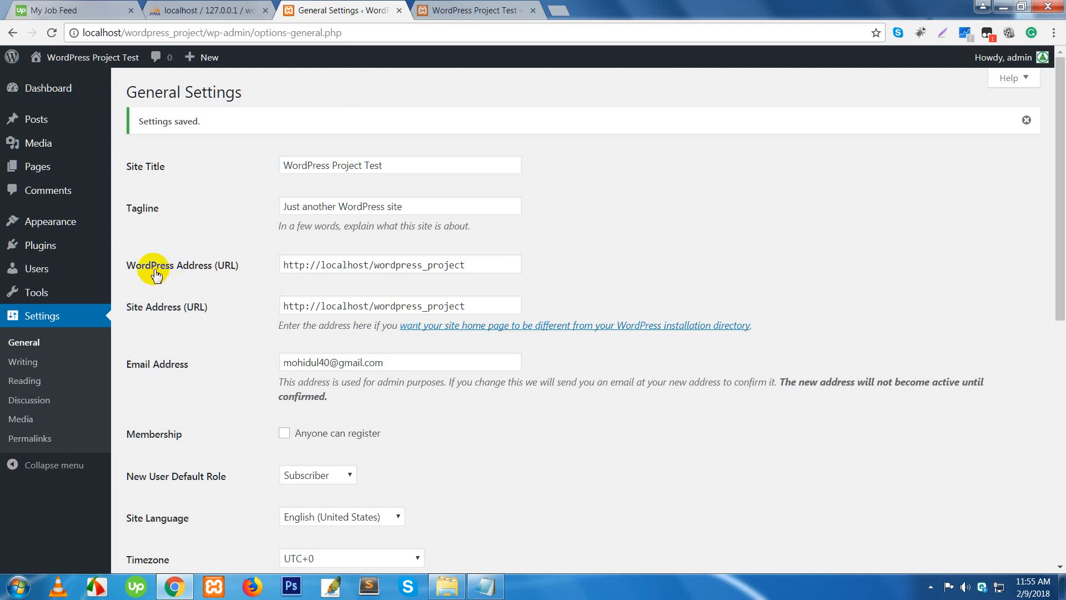
left_click_drag(476, 265, 278, 266)
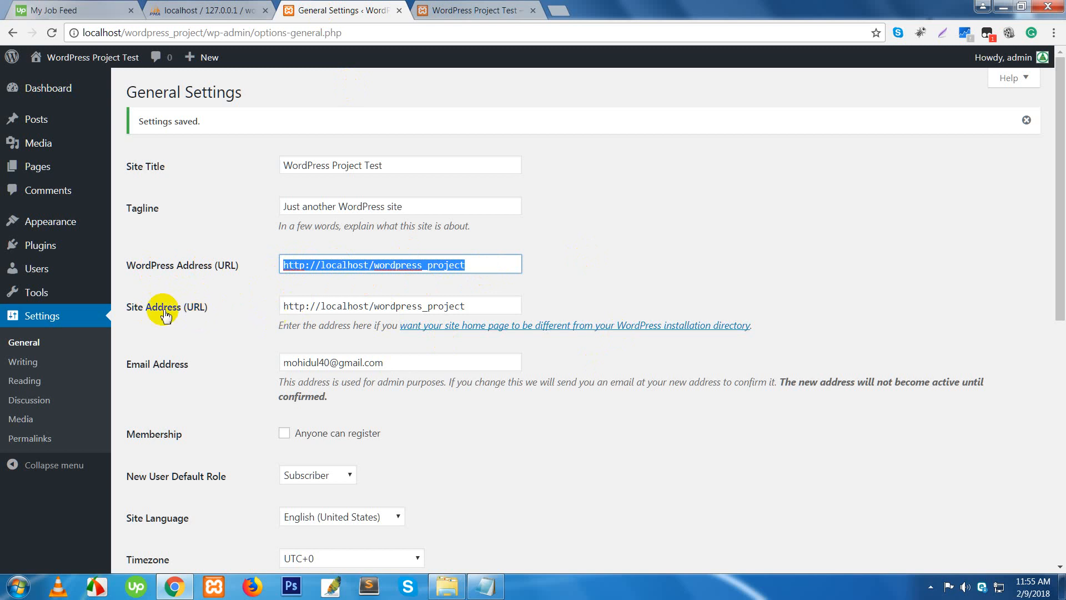
left_click_drag(465, 307, 276, 305)
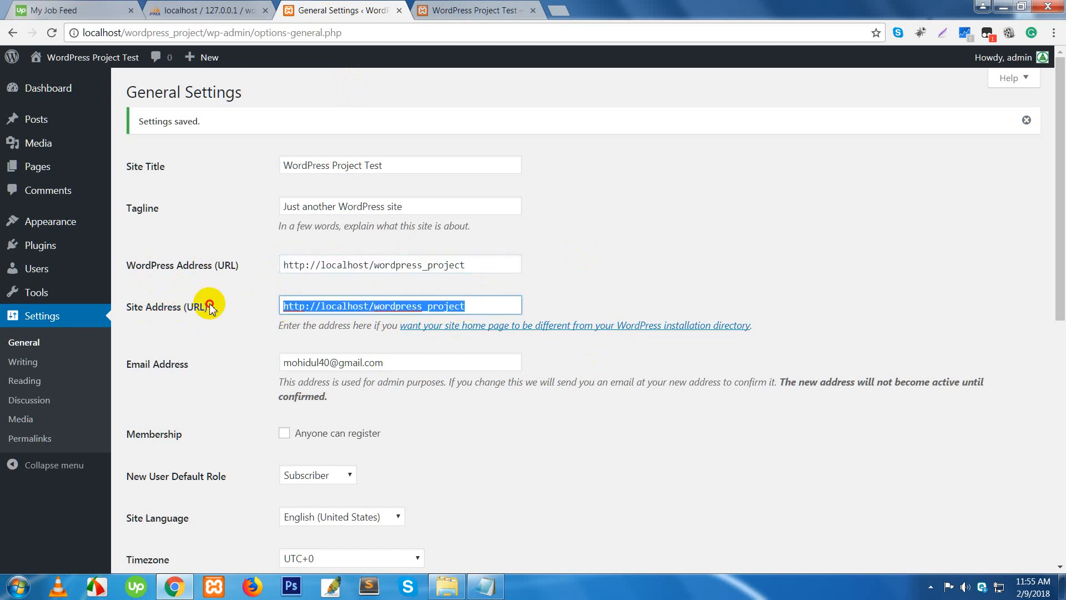
left_click(555, 300)
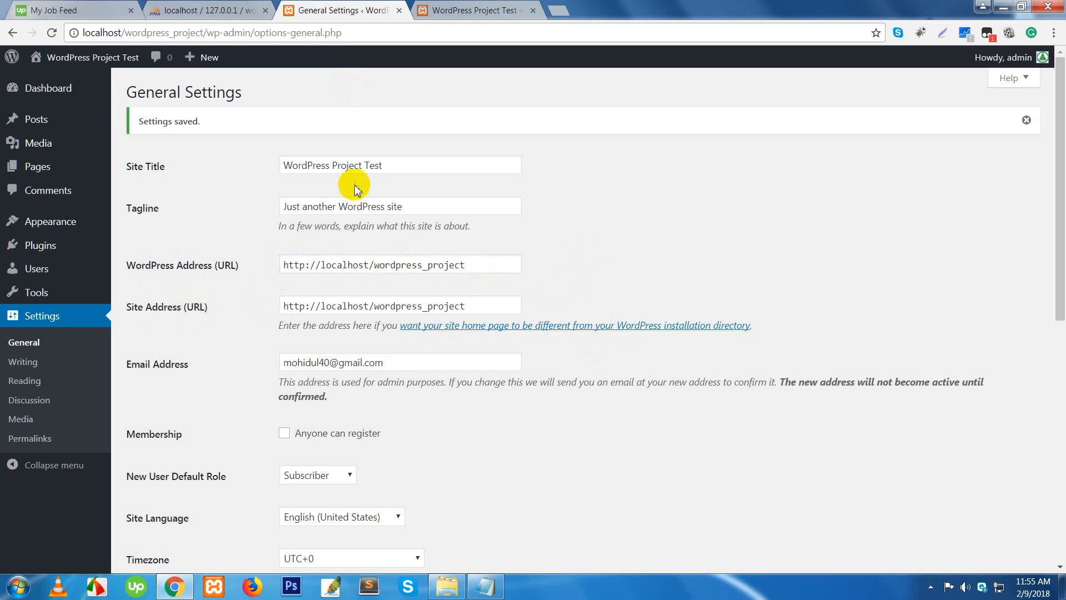
left_click_drag(386, 166, 191, 190)
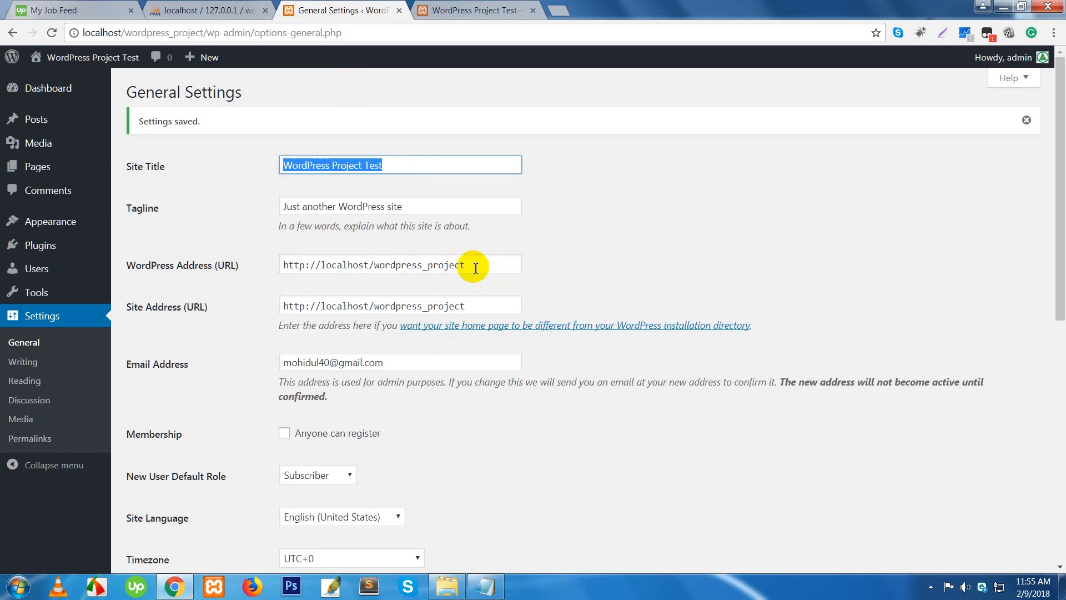
left_click_drag(476, 266, 269, 263)
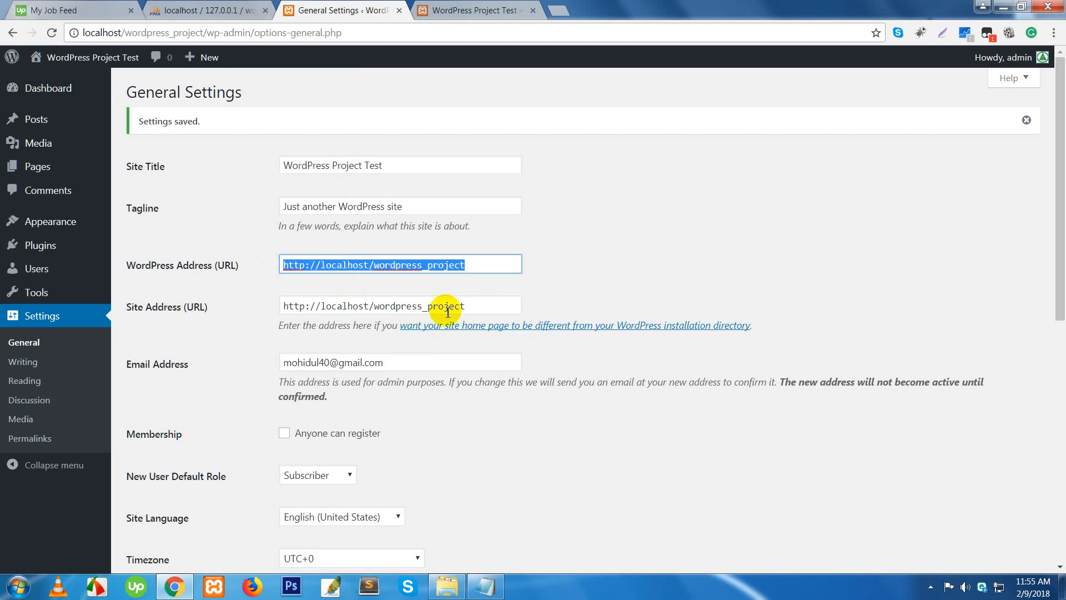
left_click_drag(472, 305, 273, 309)
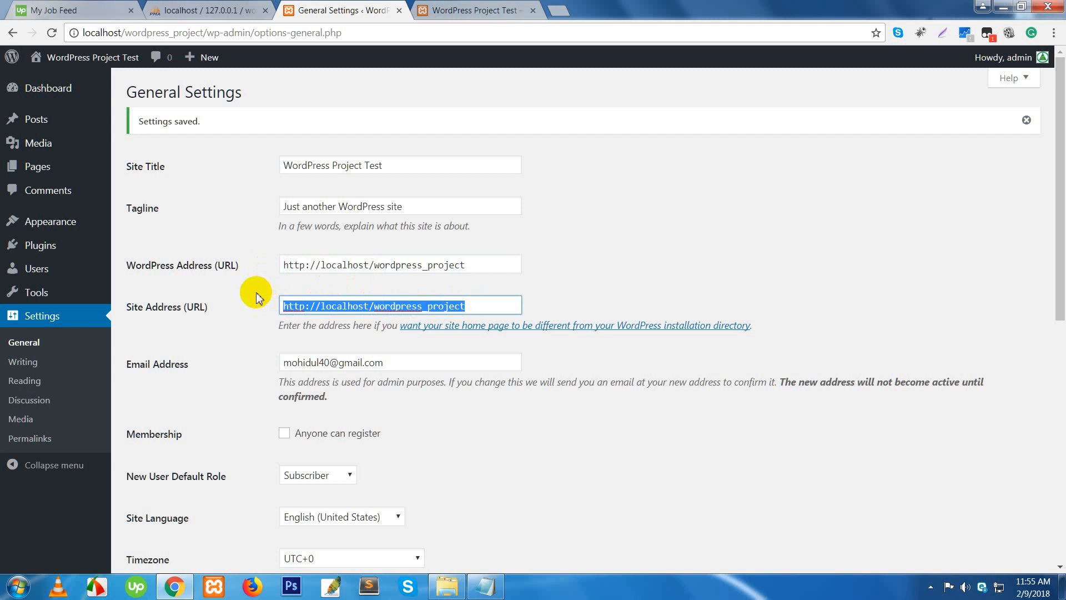
left_click(255, 297)
left_click_drag(397, 165, 228, 168)
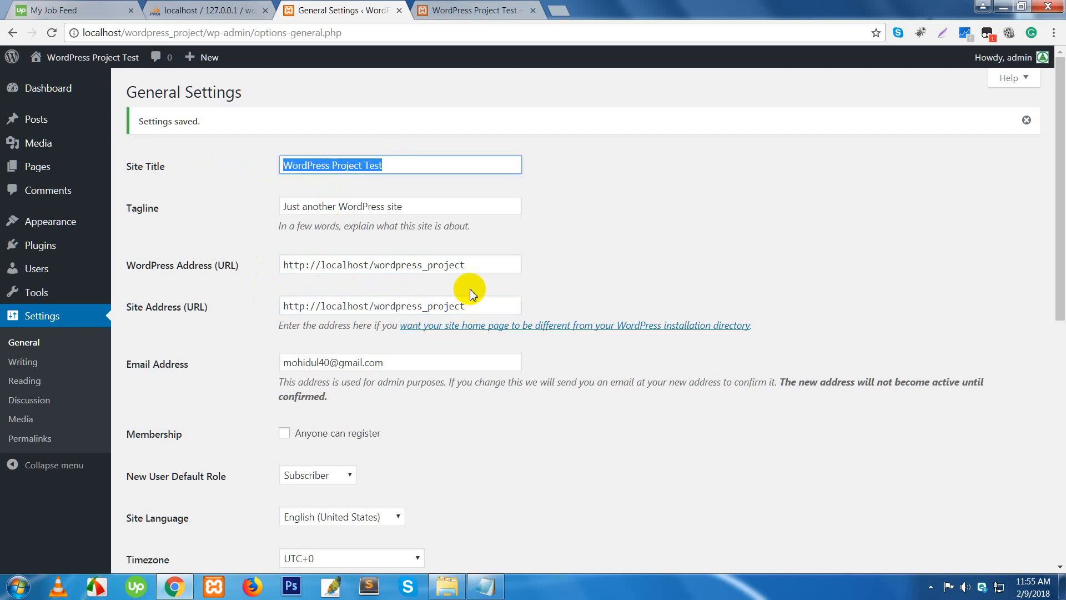
left_click(471, 267)
left_click_drag(271, 255, 239, 253)
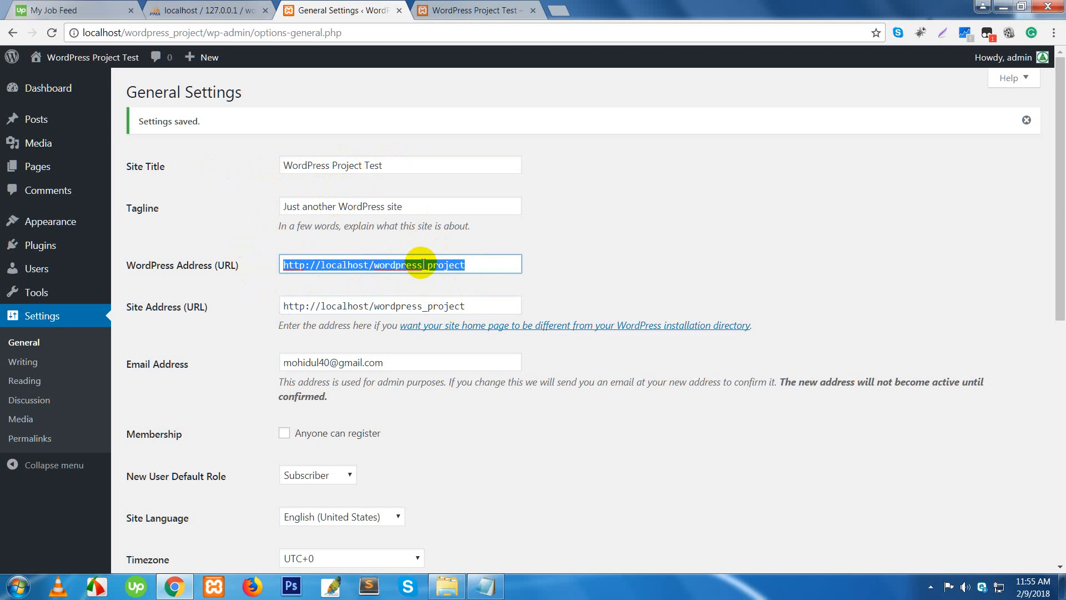
left_click(493, 267)
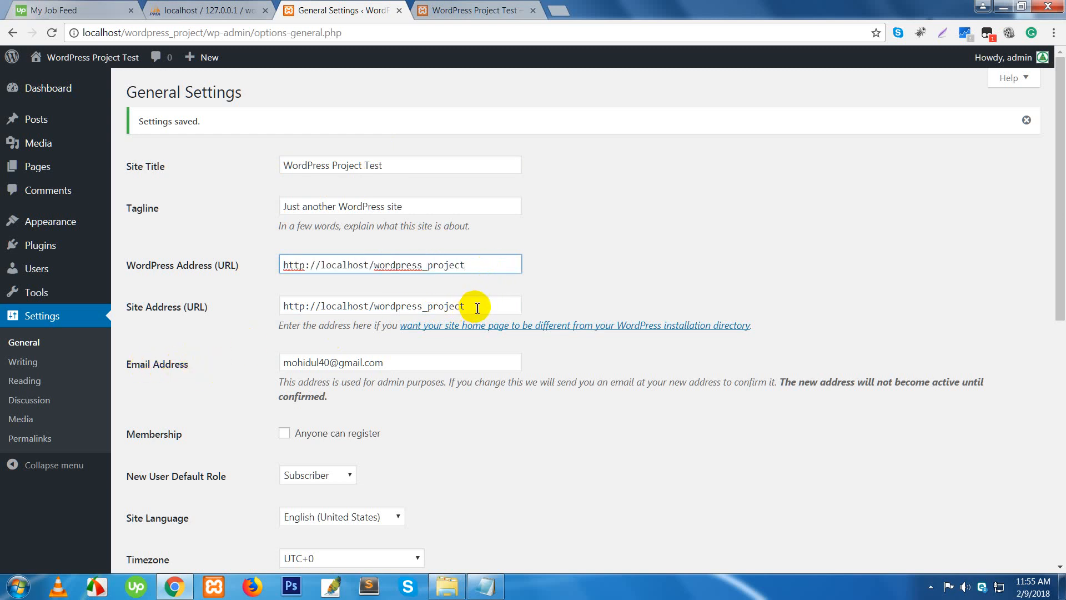
left_click_drag(477, 307, 255, 261)
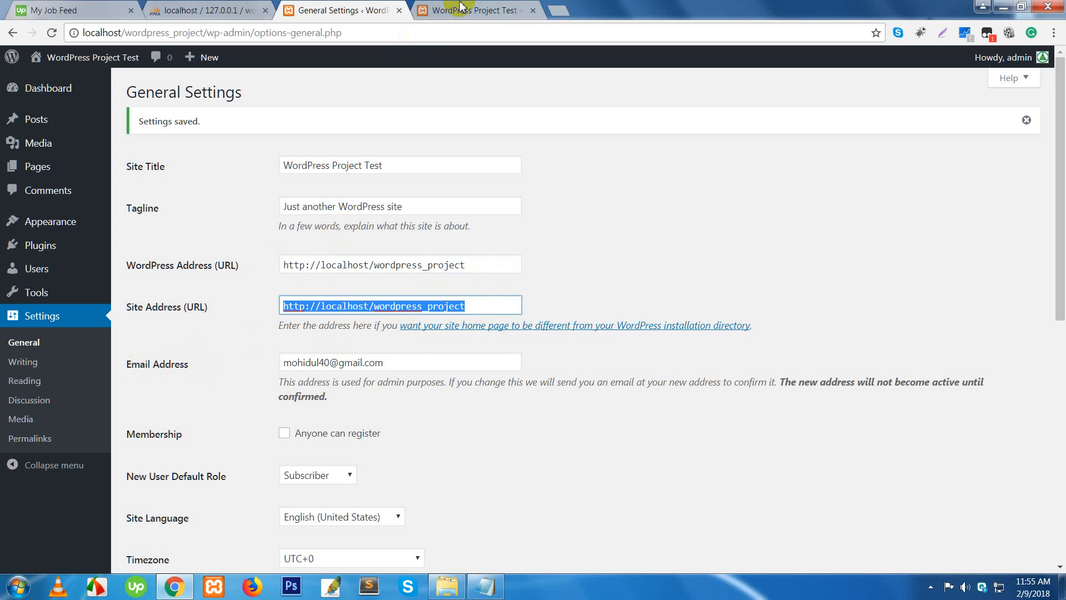
left_click(475, 261)
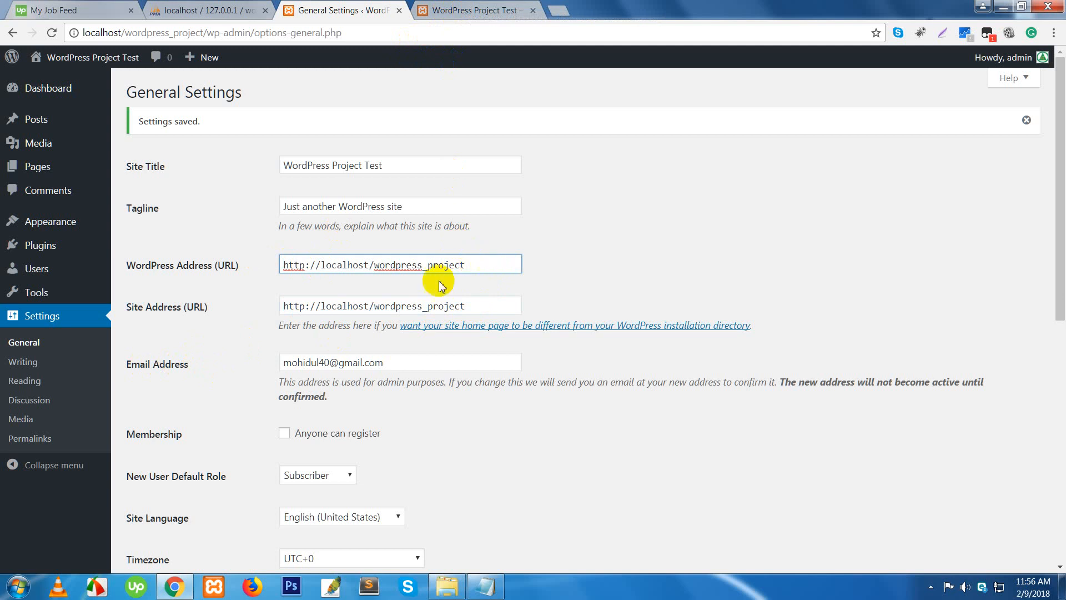
left_click_drag(465, 265, 261, 250)
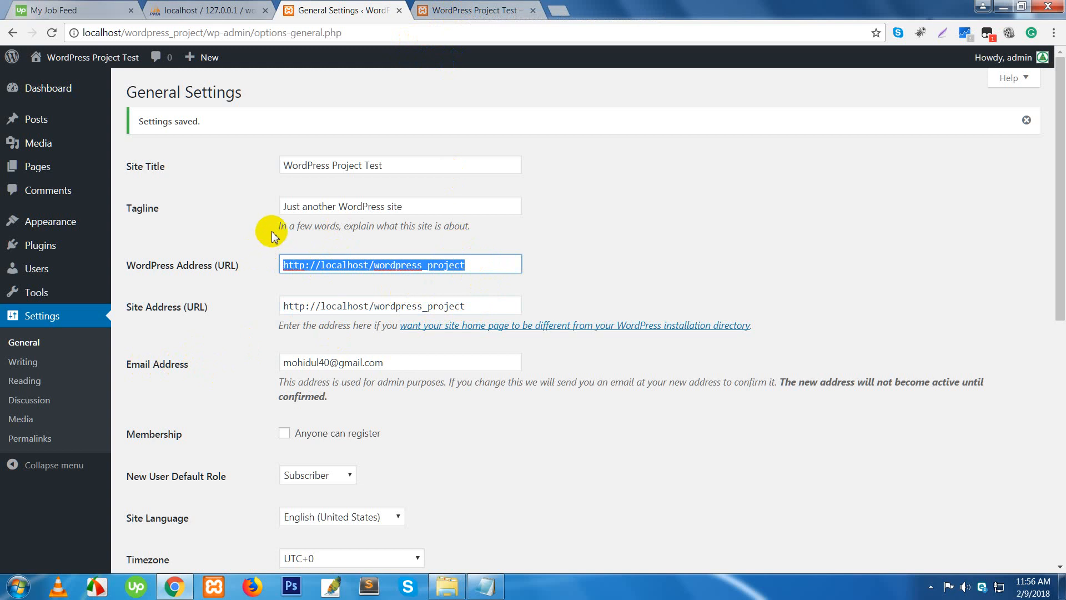
left_click(617, 264)
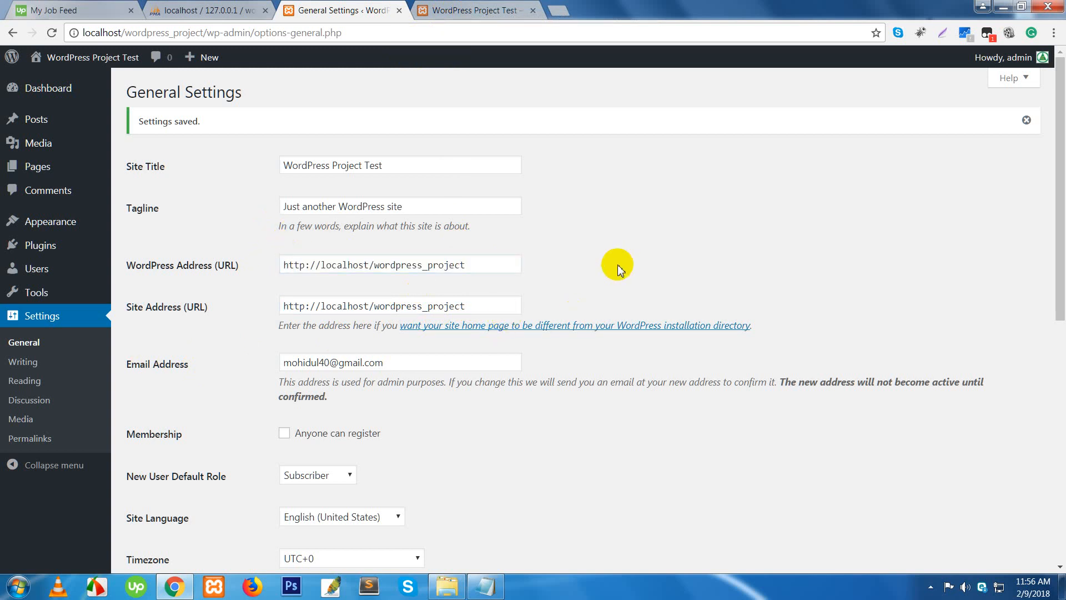
left_click_drag(392, 363, 279, 364)
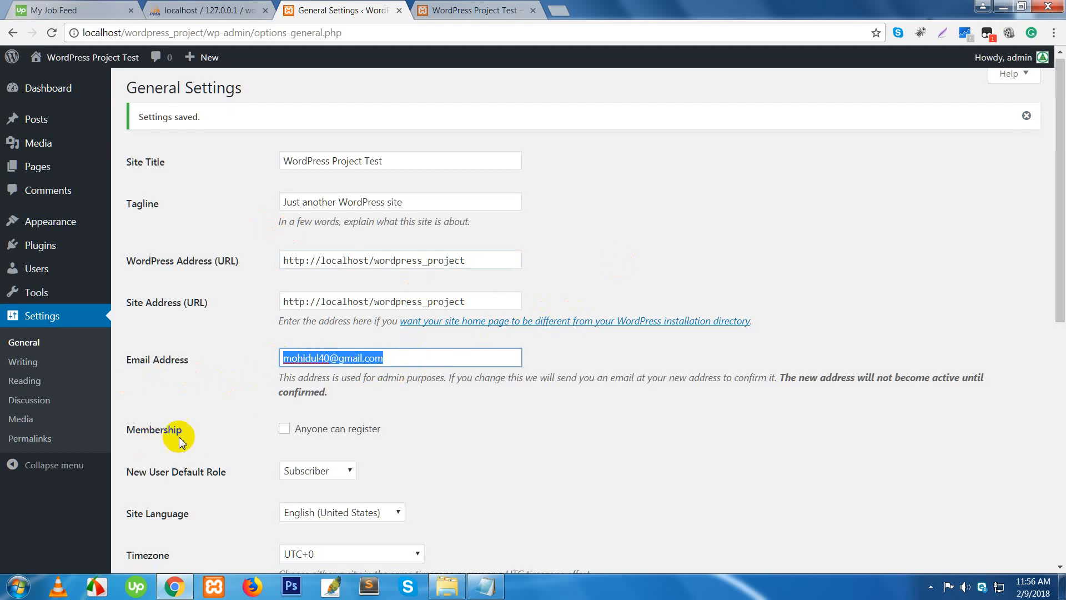
scroll(255, 397, "down", 1)
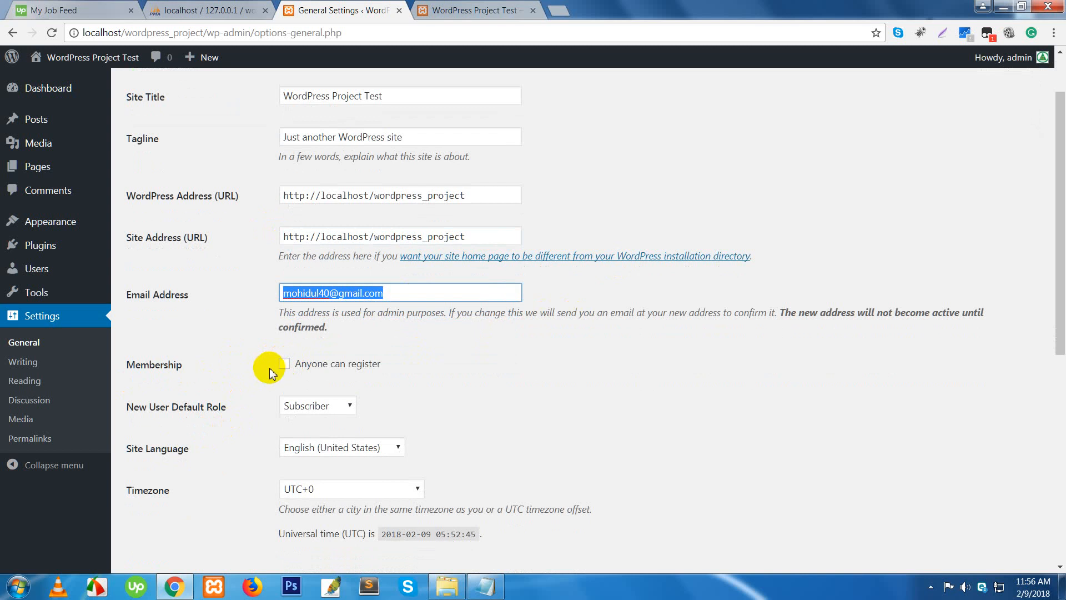
left_click(283, 365)
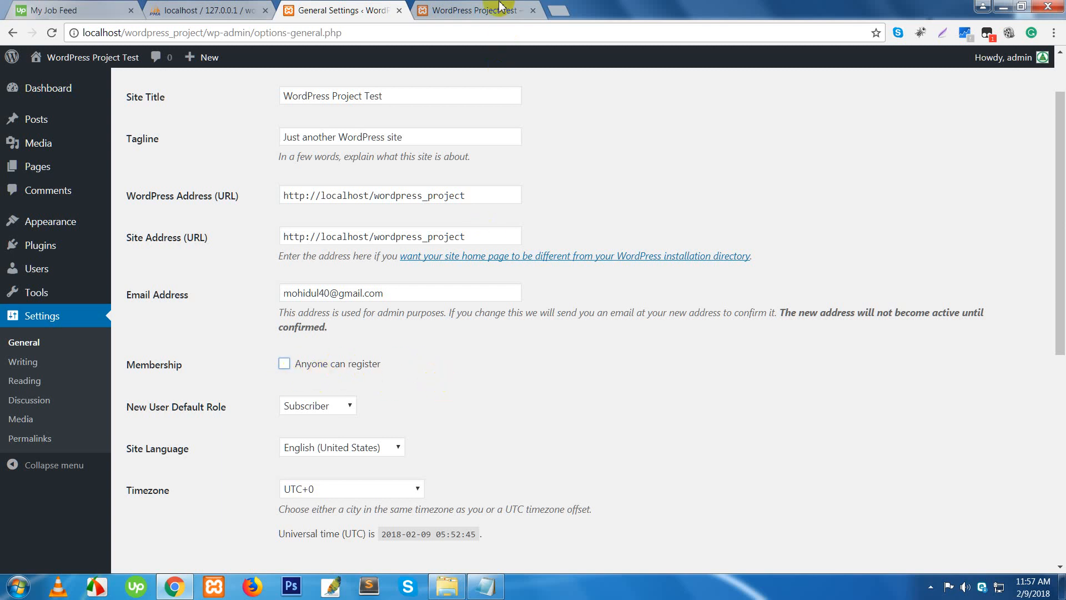
scroll(540, 376, "down", 6)
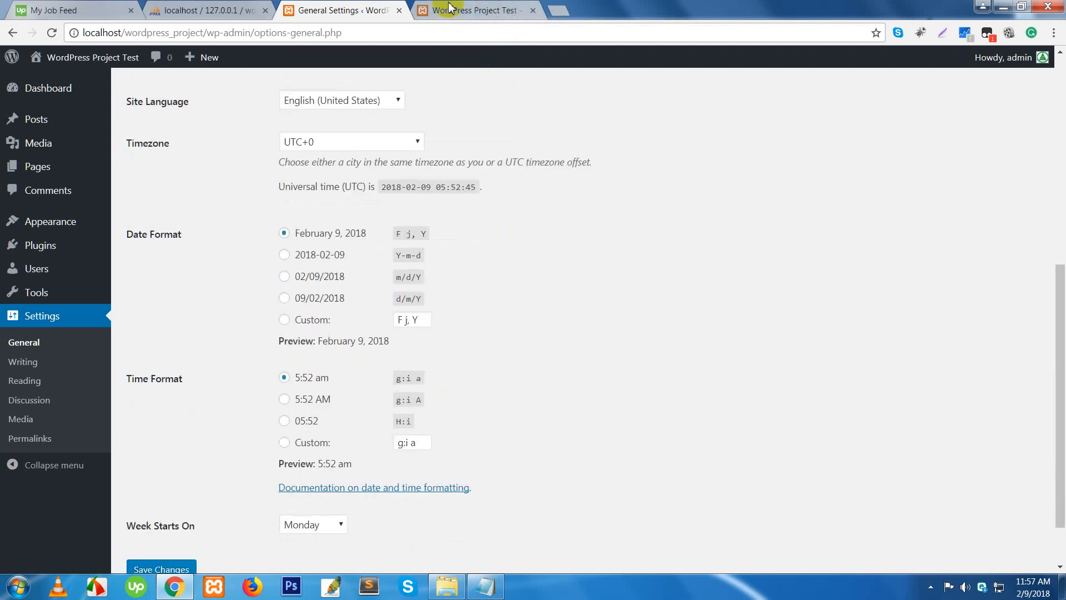
scroll(416, 368, "down", 2)
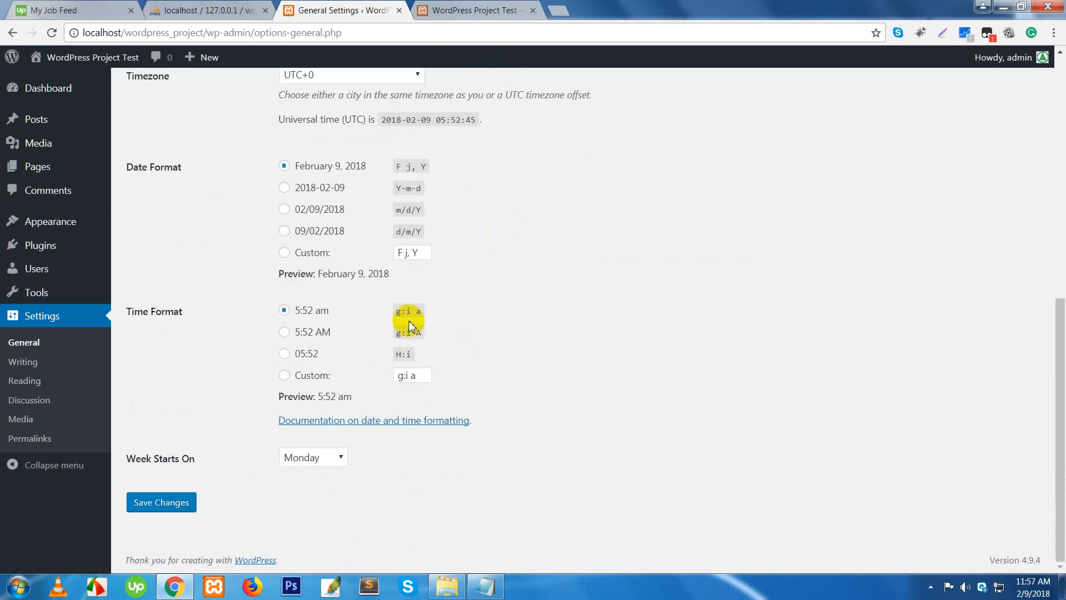
scroll(292, 500, "up", 4)
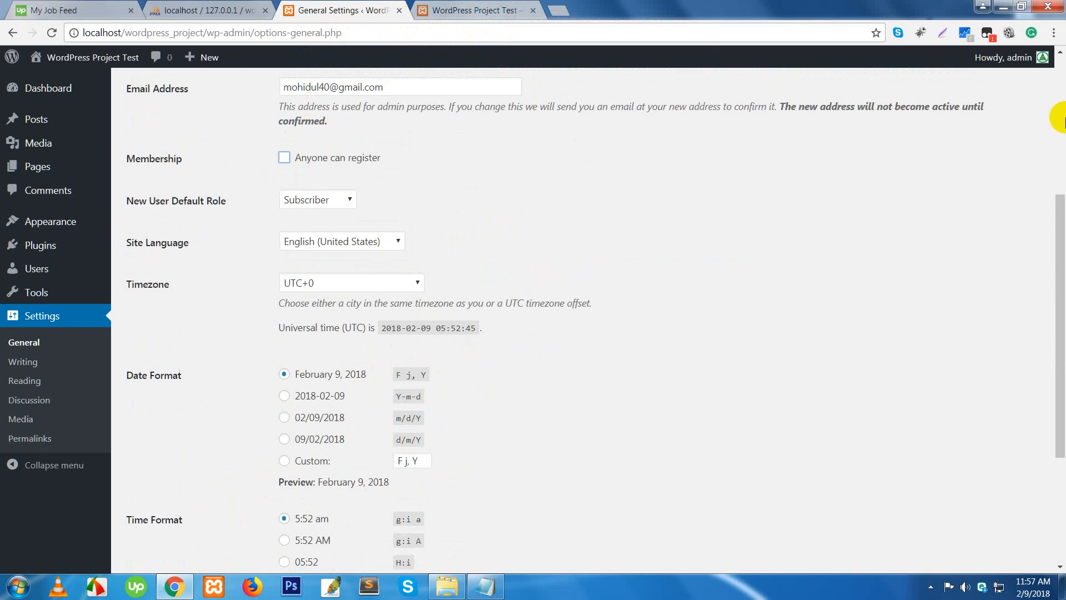
mouse_move(1030, 57)
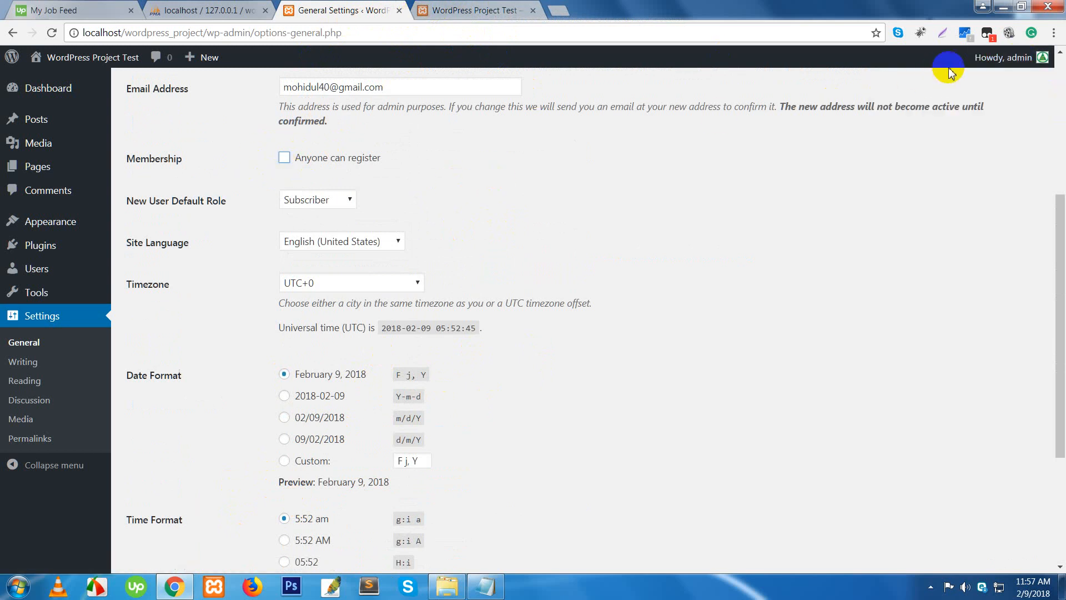
- Log out from the Howdy, admin menu and log back in with the administrator credentials
mouse_move(995, 61)
left_click(957, 130)
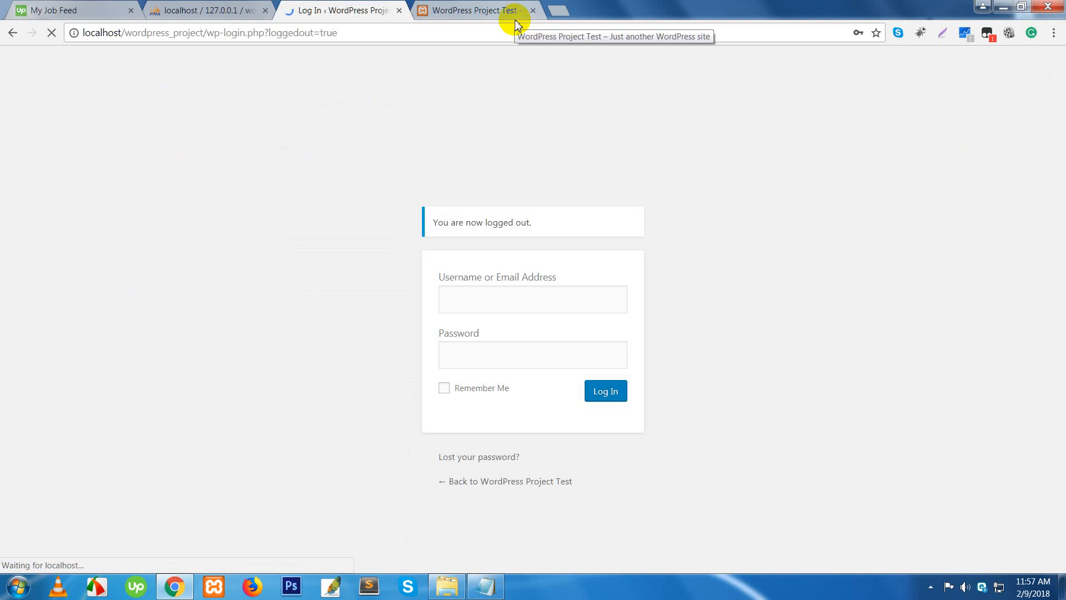
left_click(732, 465)
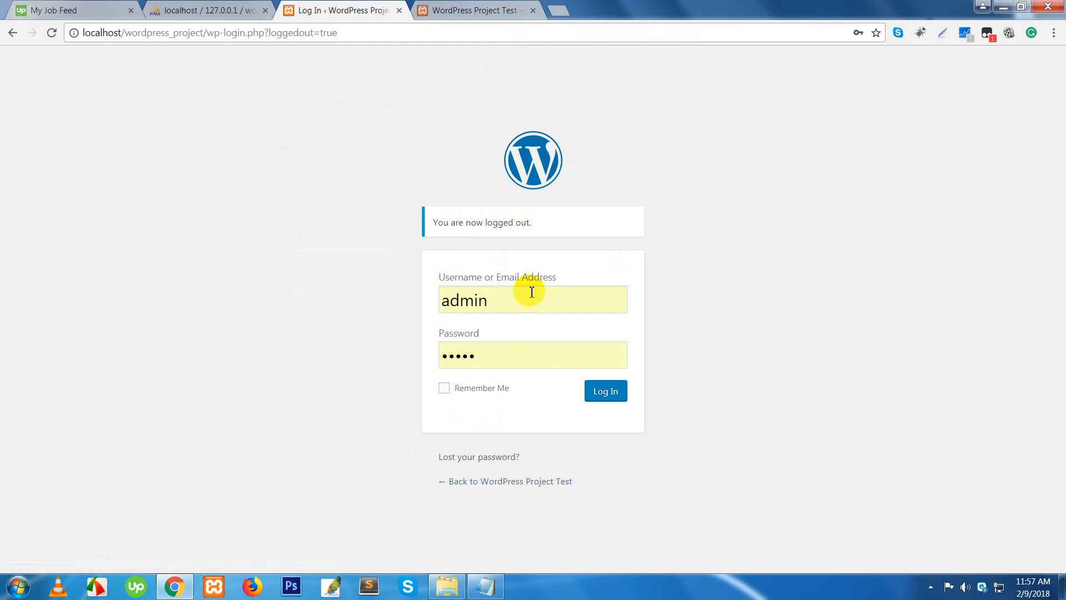
left_click(606, 392)
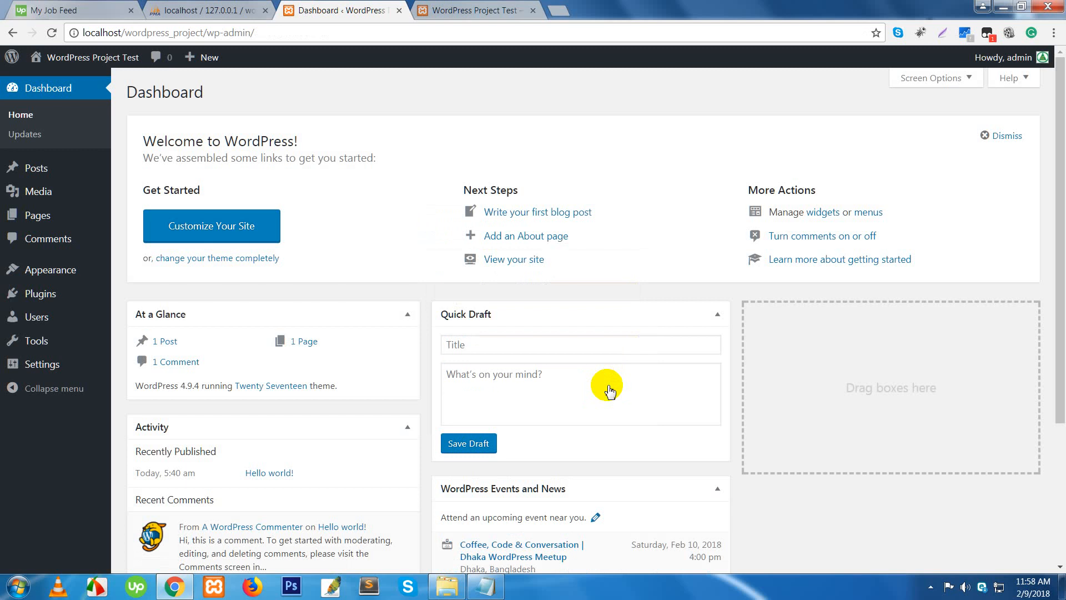
- In General Settings, check 'Anyone can register' and review the New User Default Role (Subscriber)
left_click(50, 366)
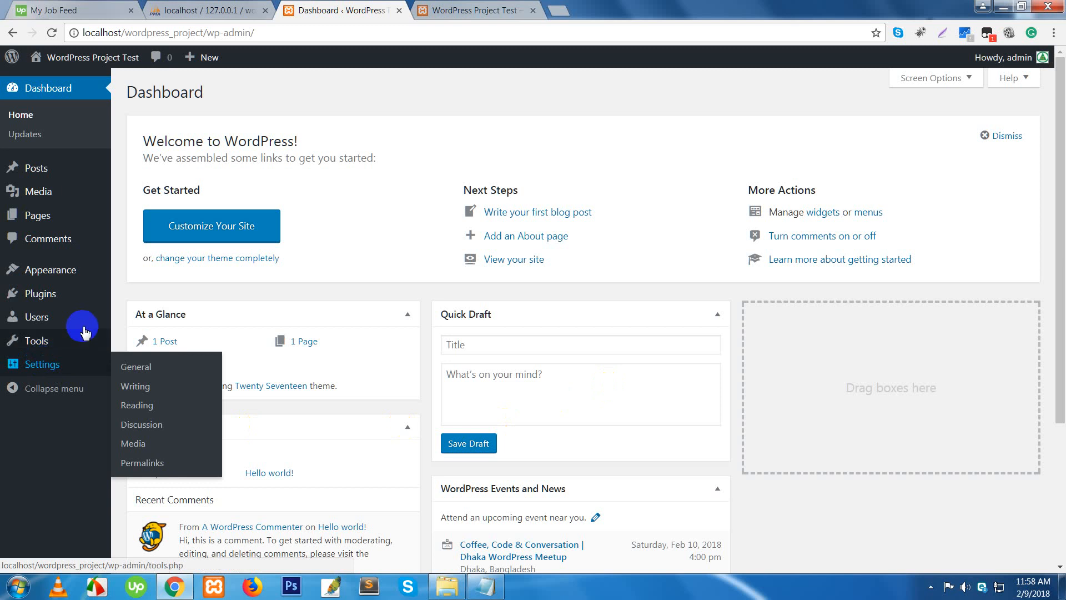
left_click(136, 369)
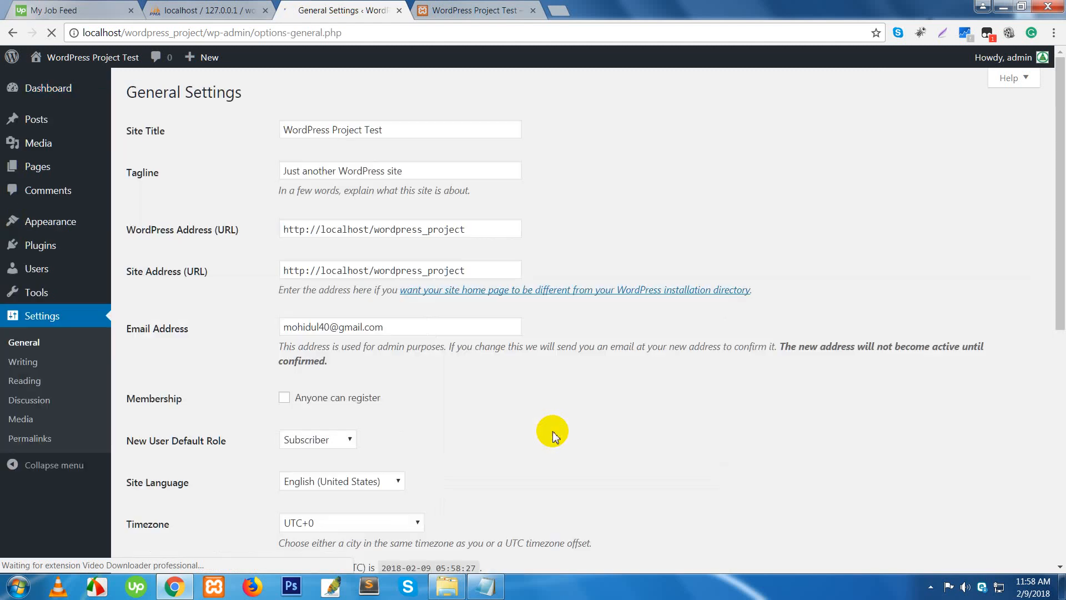
left_click(331, 410)
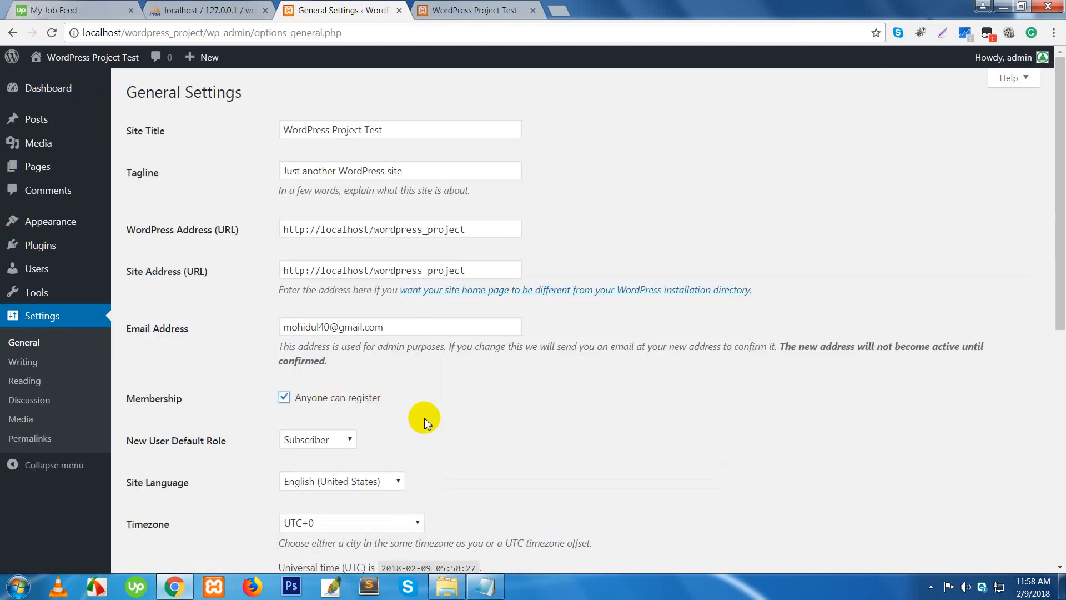
scroll(505, 431, "down", 4)
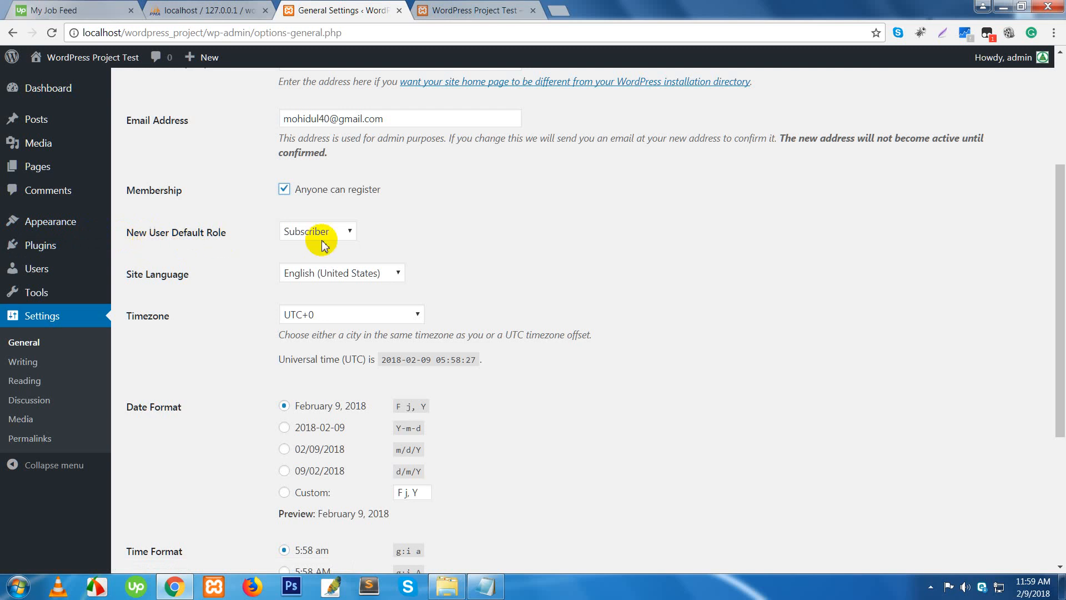
left_click(337, 234)
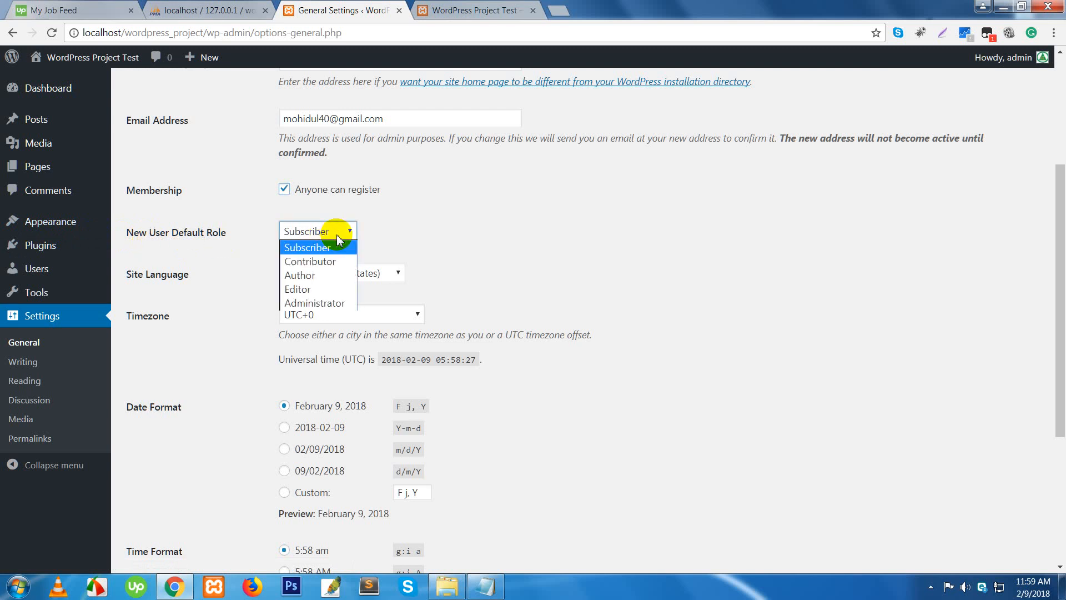
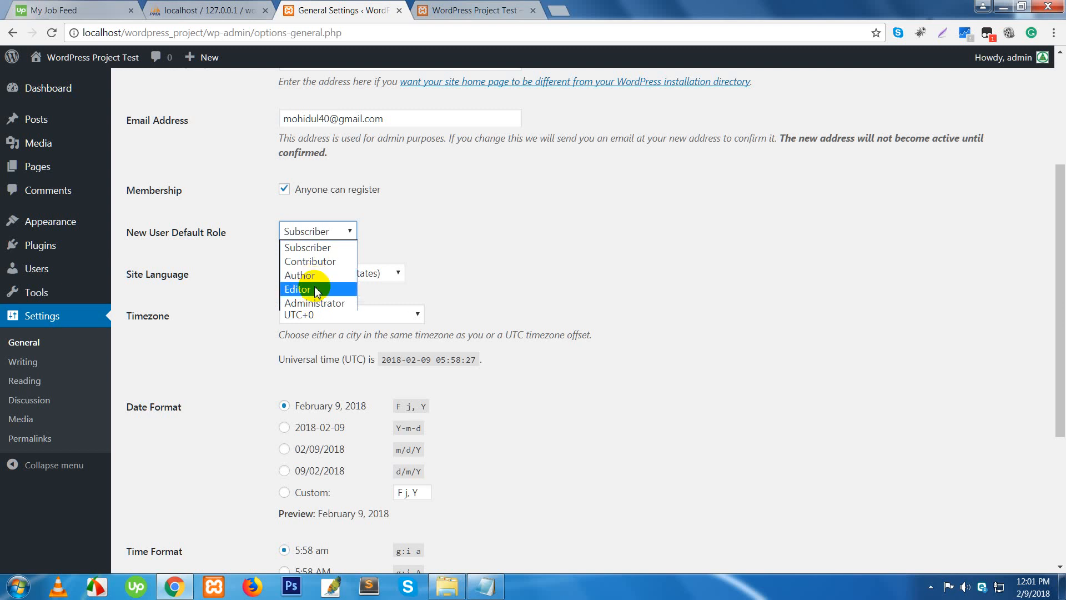
- Keep Subscriber as the New User Default Role in General Settings
mouse_move(25, 118)
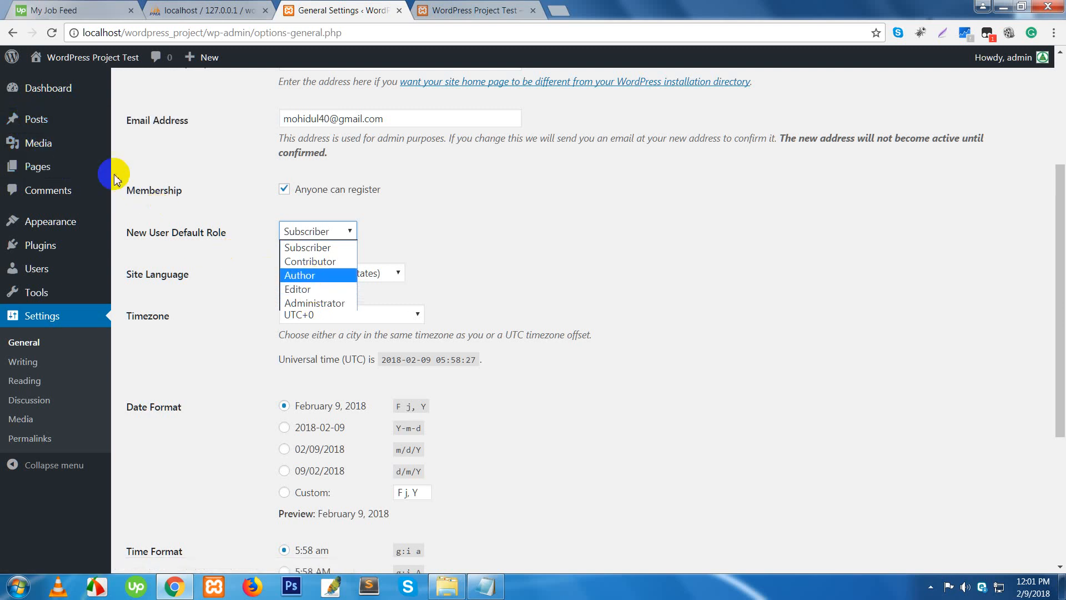
left_click(40, 121)
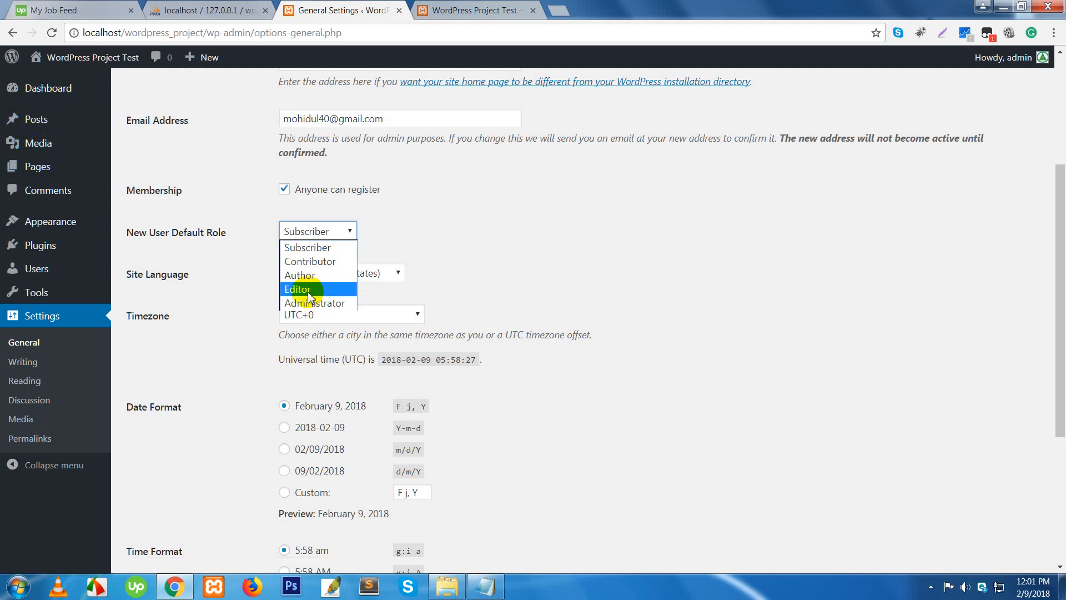
mouse_move(38, 126)
left_click(307, 250)
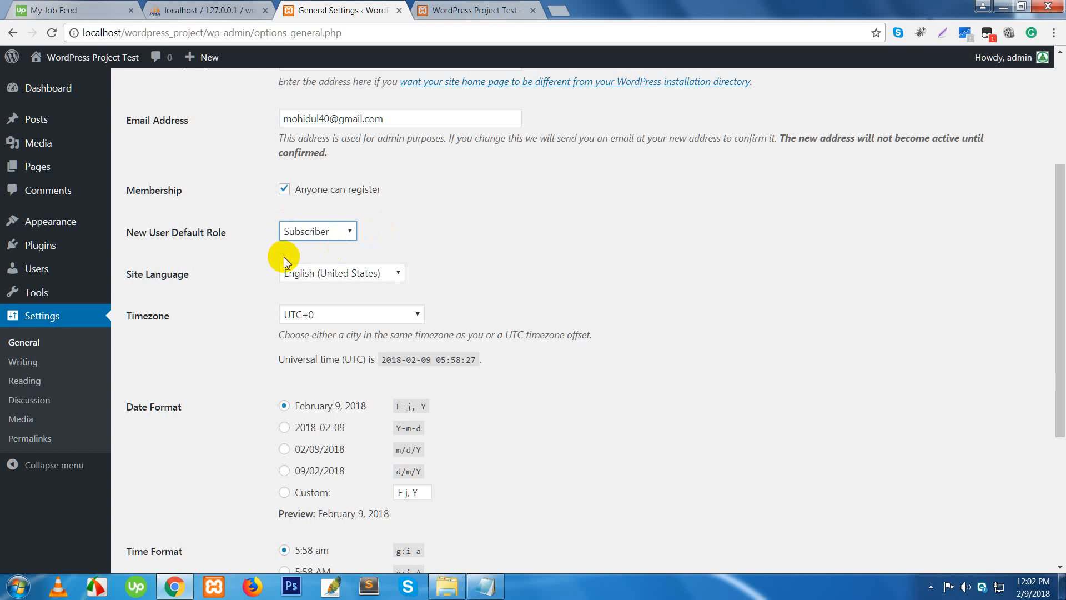
left_click(321, 230)
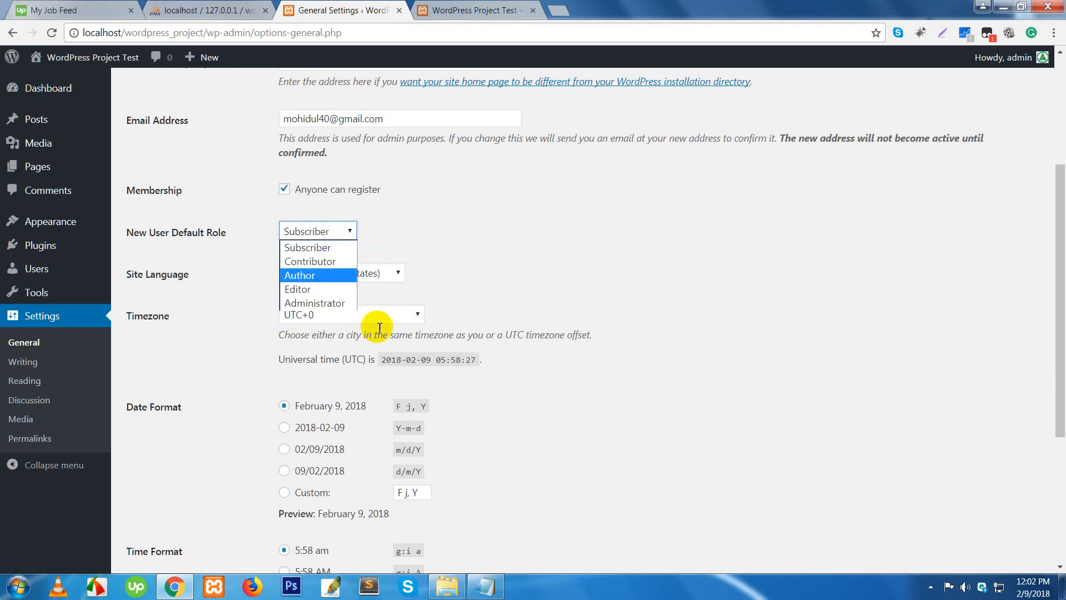
- Choose বাংলা as the Site Language and save the general settings
scroll(439, 306, "down", 1)
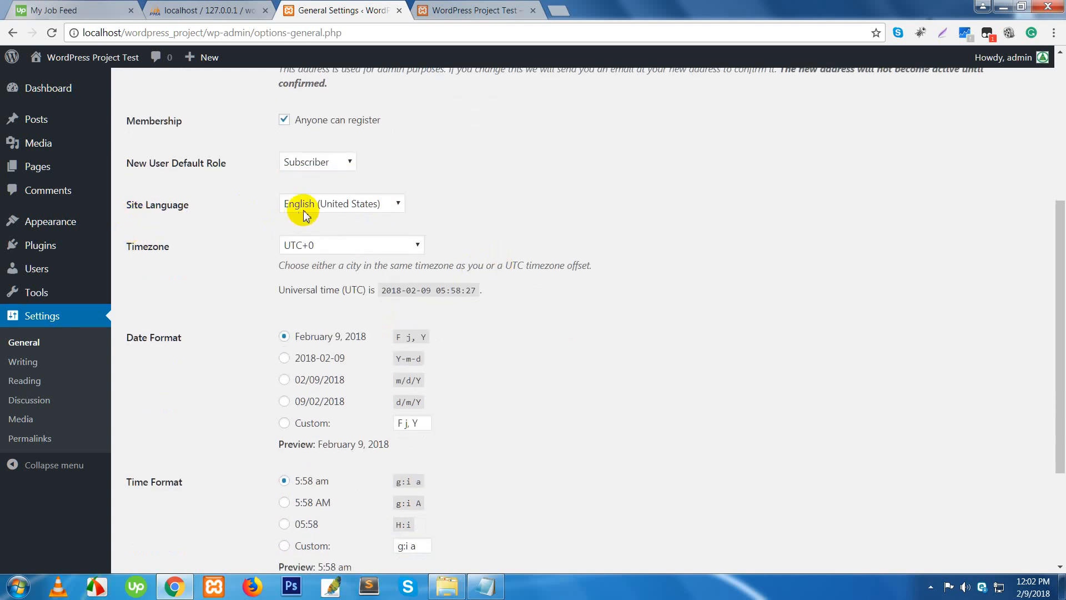
left_click(344, 204)
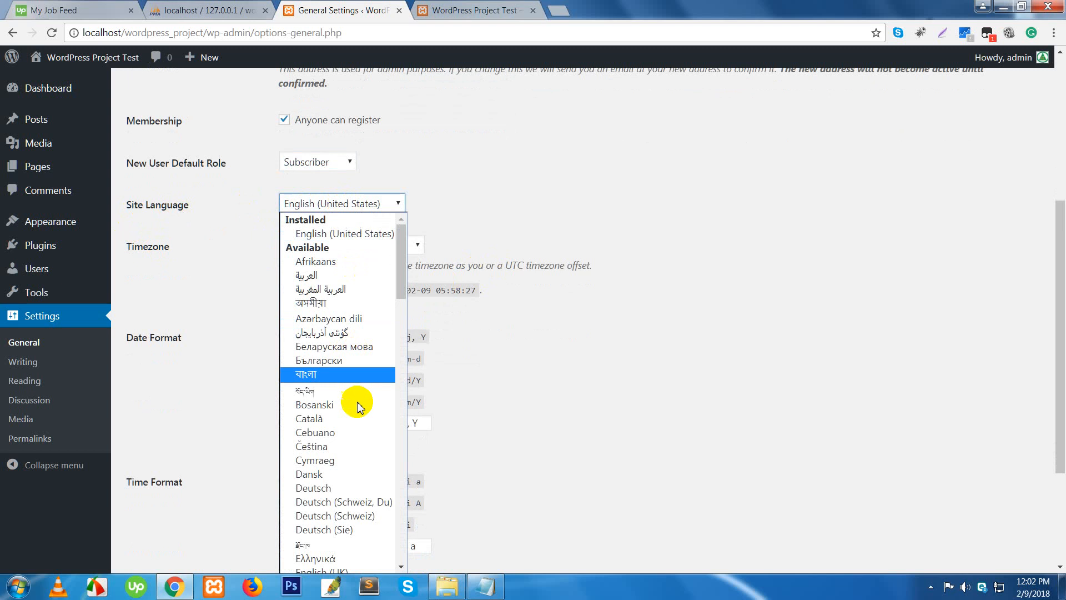
left_click(348, 376)
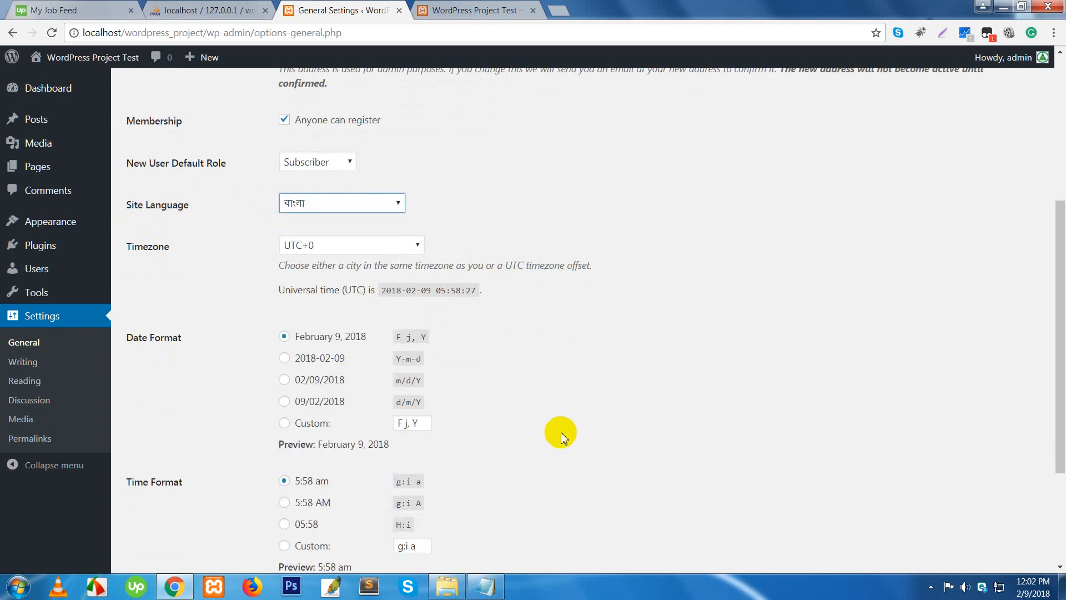
scroll(556, 430, "down", 3)
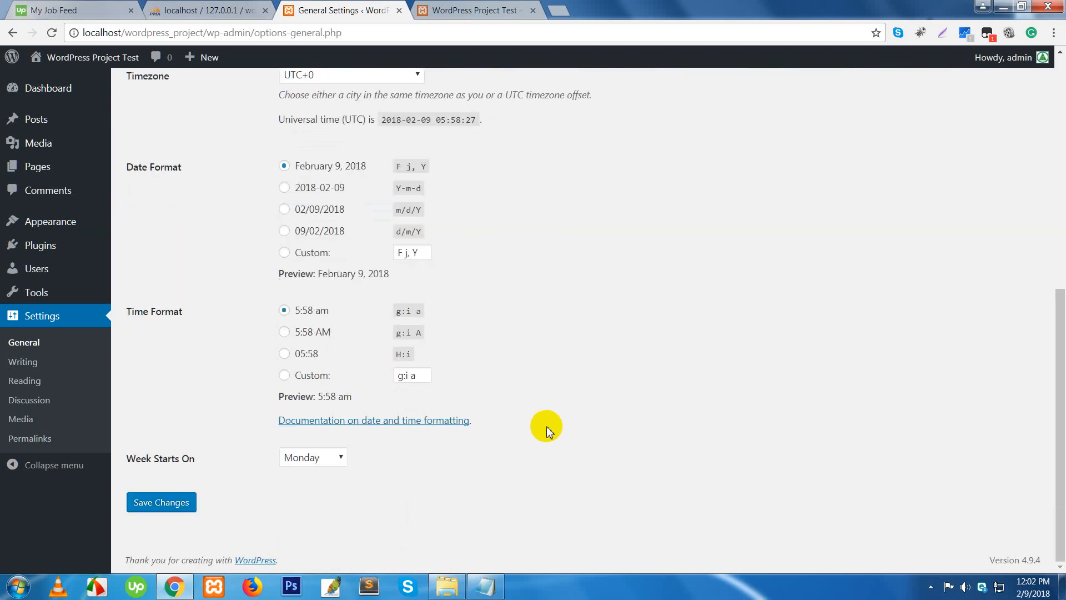
left_click(163, 502)
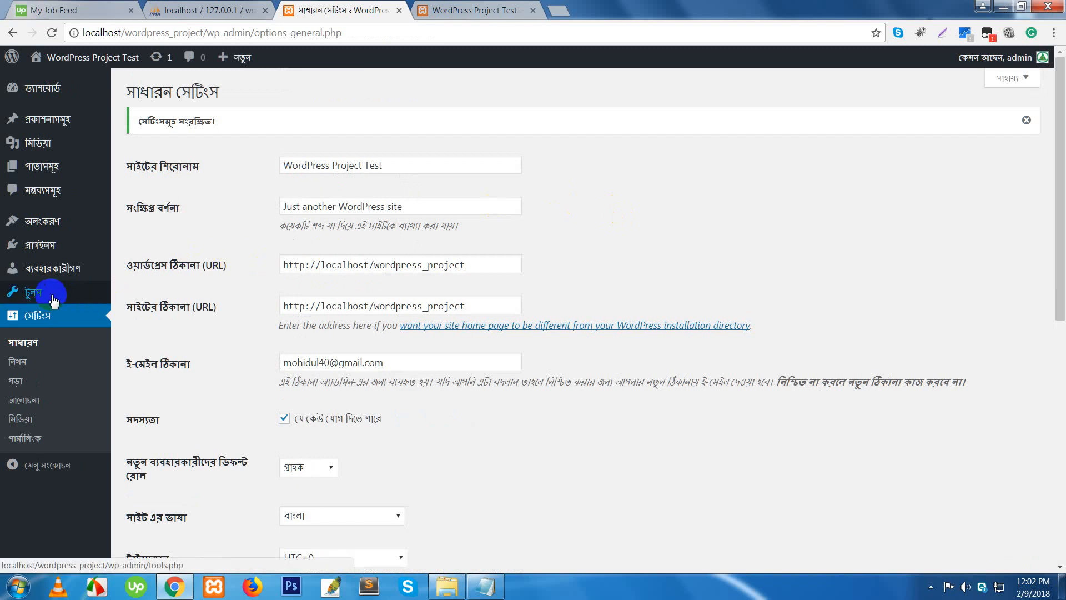
- Review the New User Default Role options and leave it unchanged
mouse_move(59, 278)
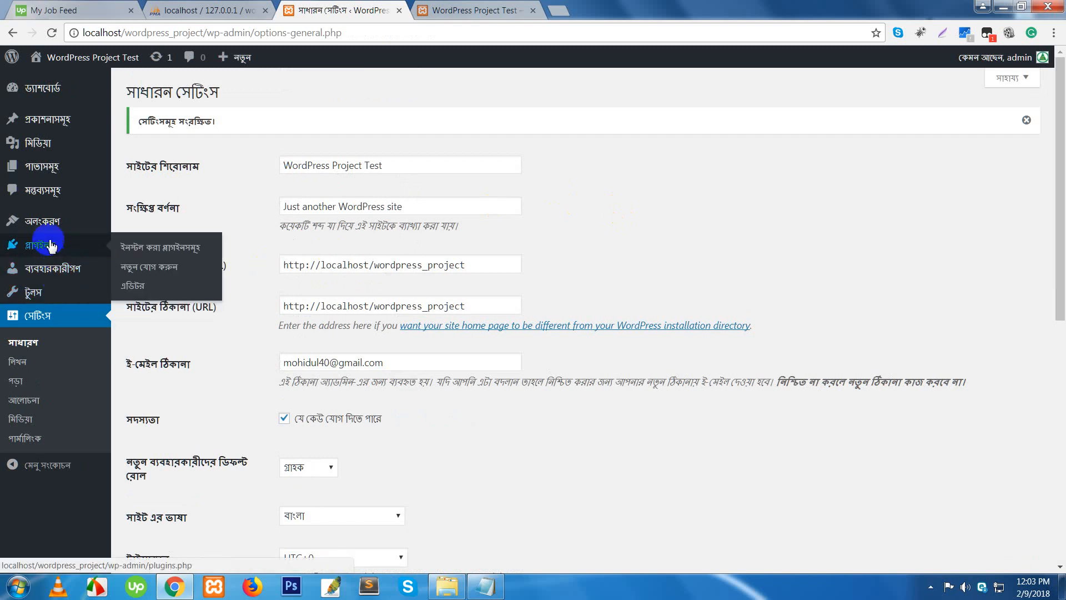
mouse_move(47, 232)
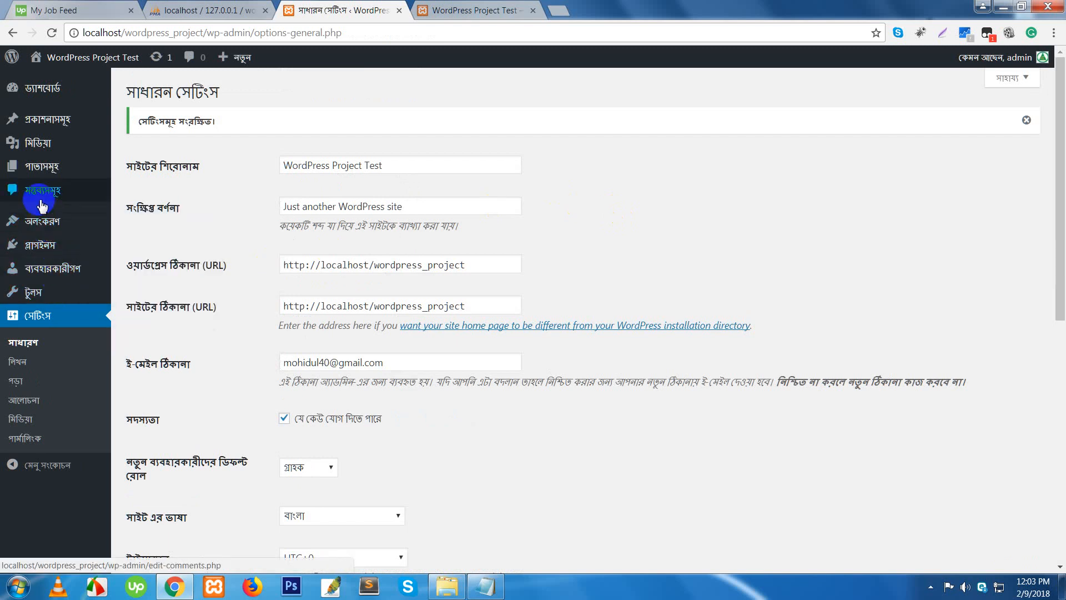
mouse_move(22, 143)
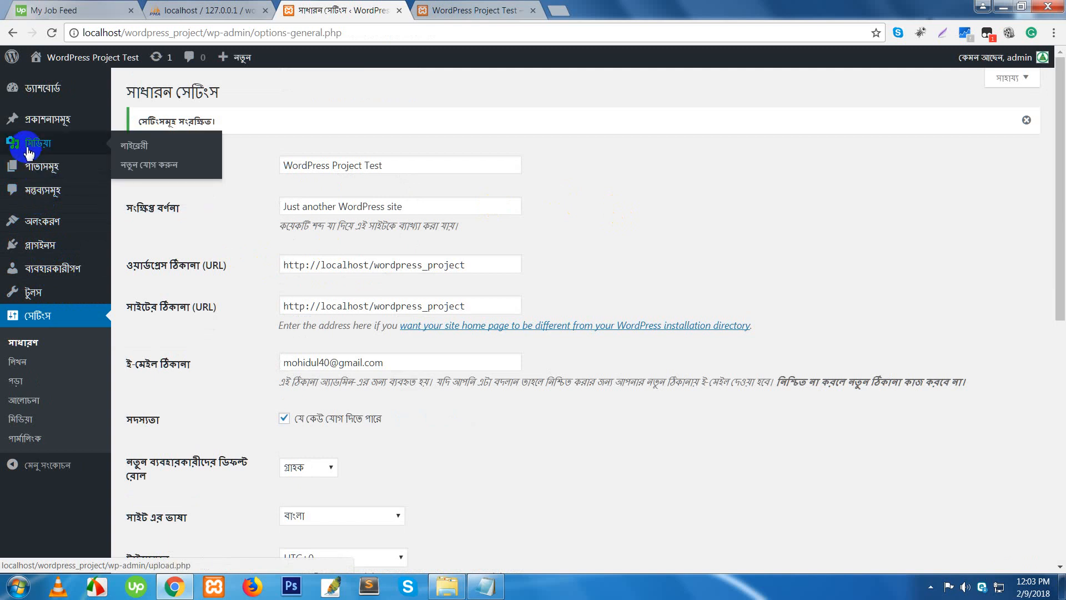
mouse_move(42, 127)
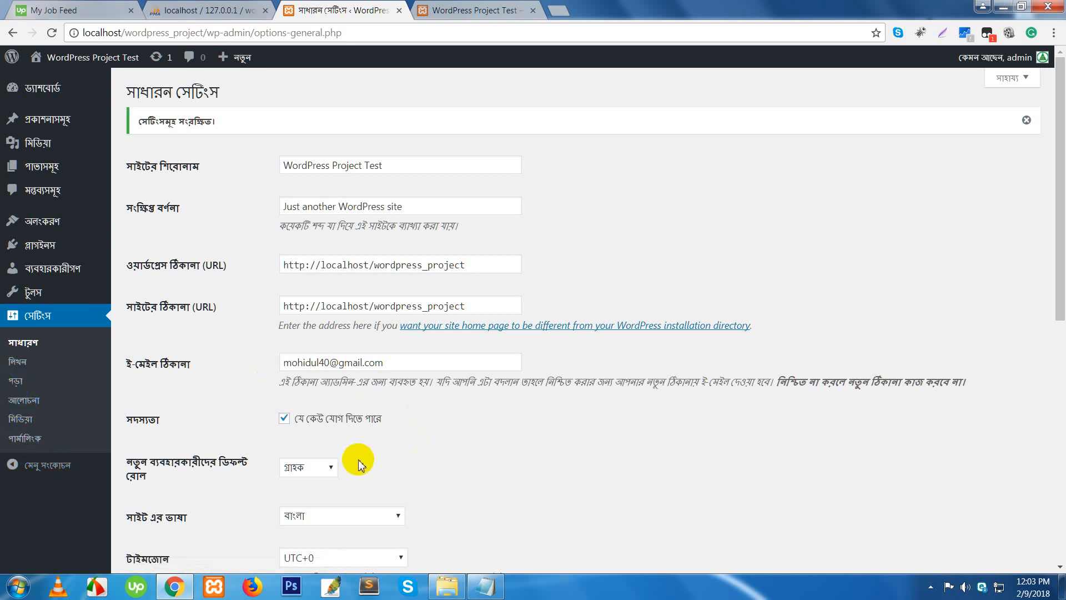
scroll(366, 450, "down", 1)
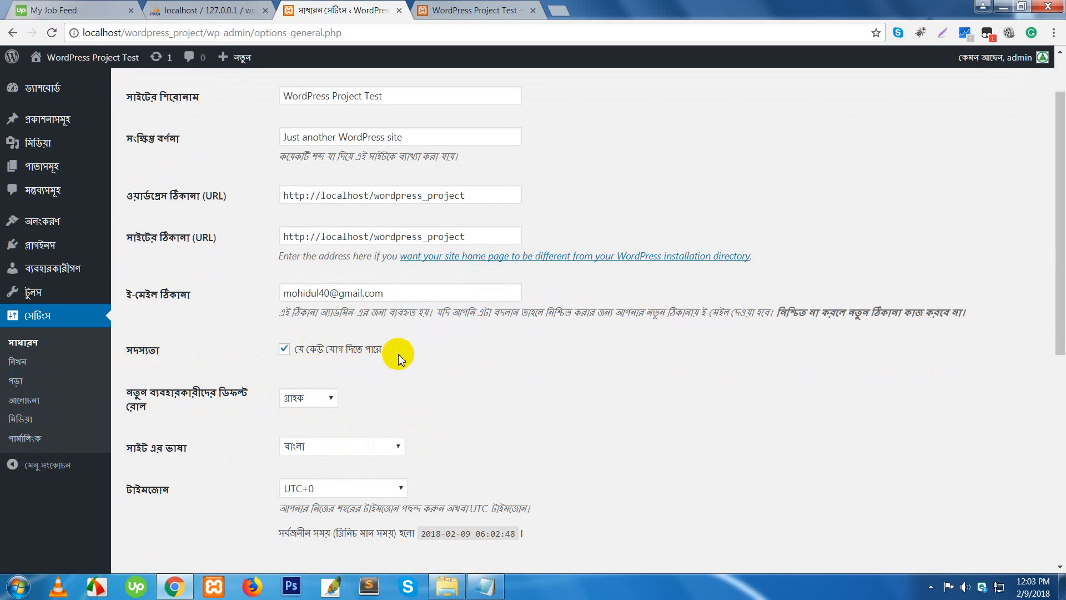
scroll(398, 359, "down", 2)
left_click(327, 265)
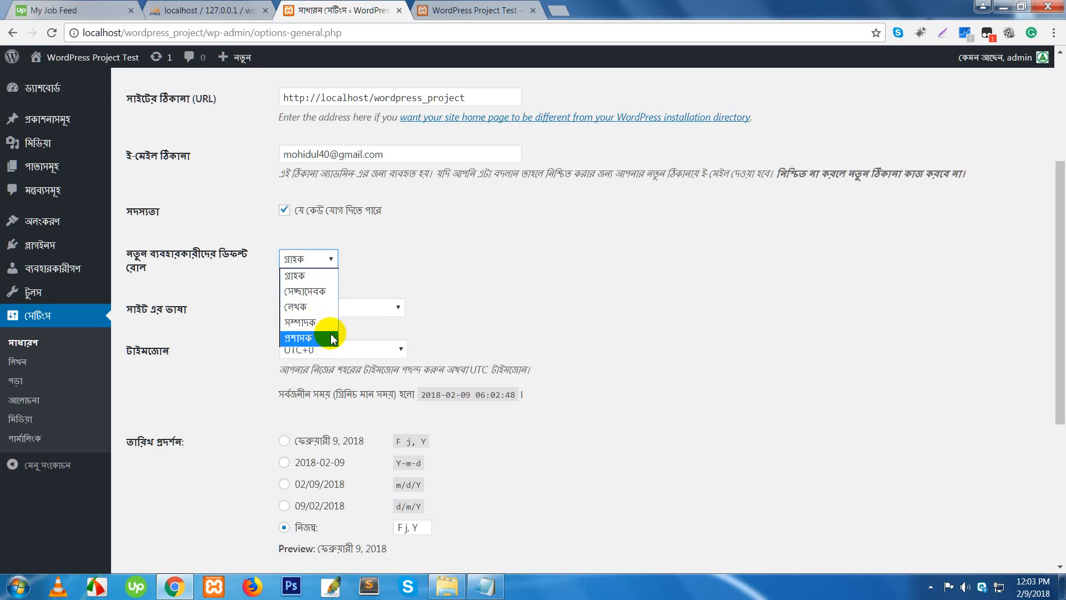
left_click(583, 317)
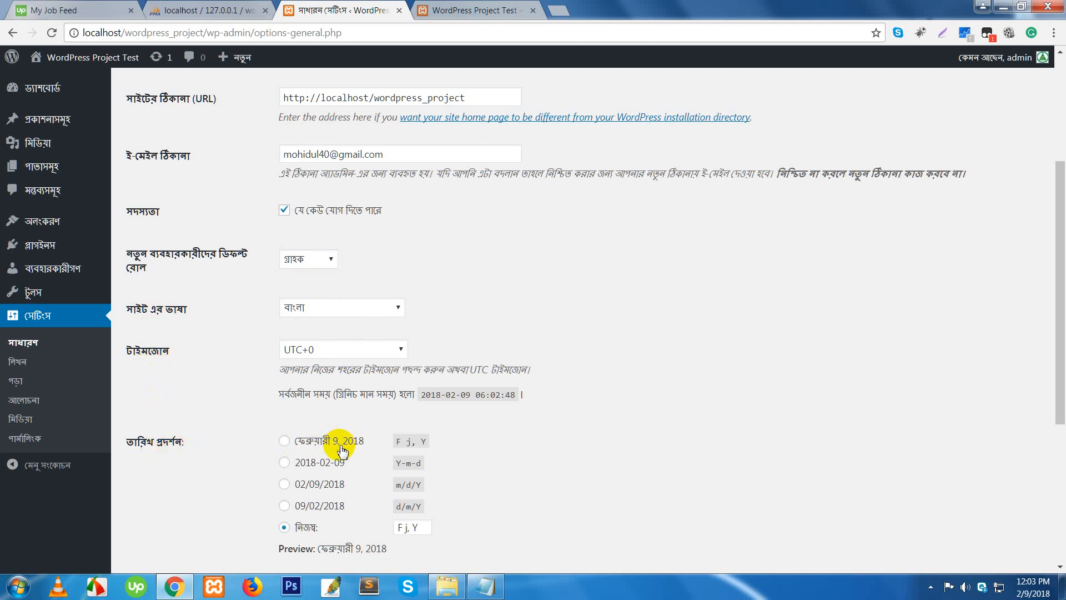
- Choose English (United States) as the Site Language and save the settings
scroll(339, 448, "down", 3)
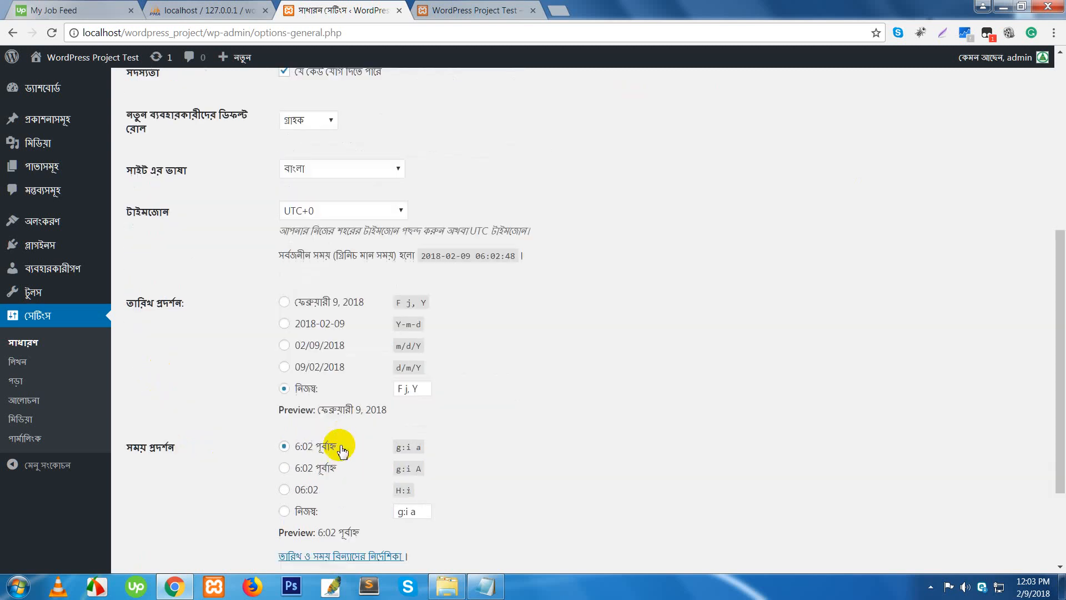
left_click(336, 175)
left_click(338, 201)
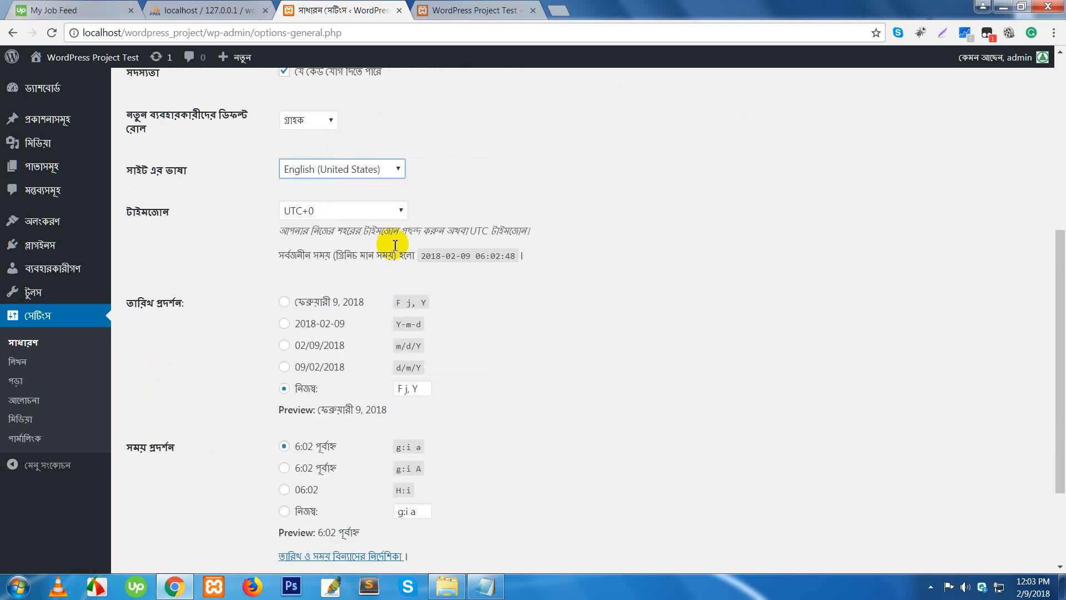
scroll(529, 445, "down", 3)
left_click(178, 509)
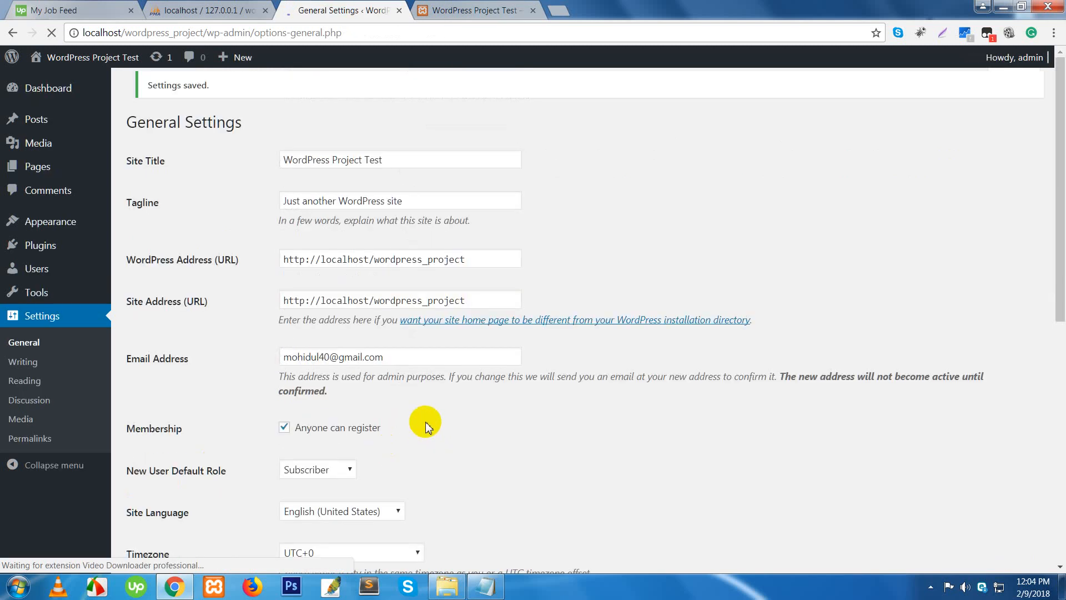
- Pick UTC+6 from the UTC offsets in the Timezone dropdown
scroll(550, 435, "down", 4)
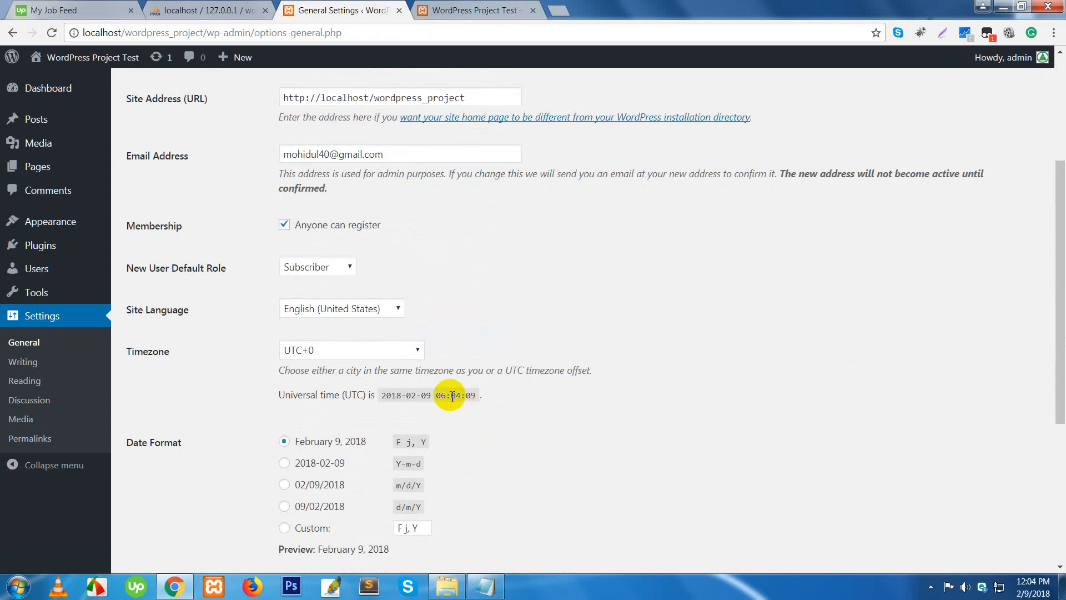
scroll(344, 337, "down", 1)
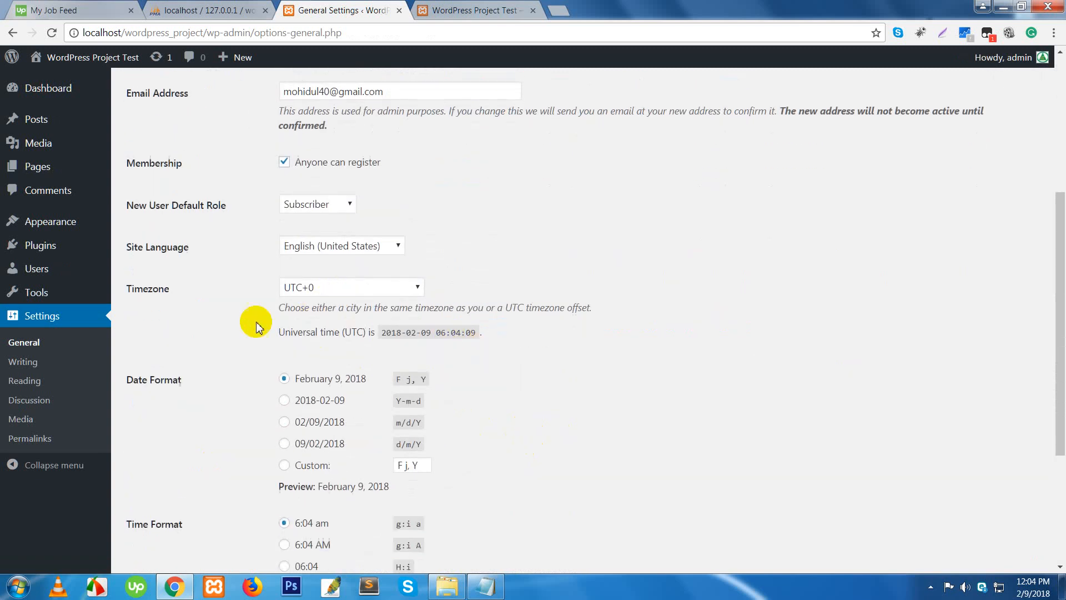
left_click(375, 283)
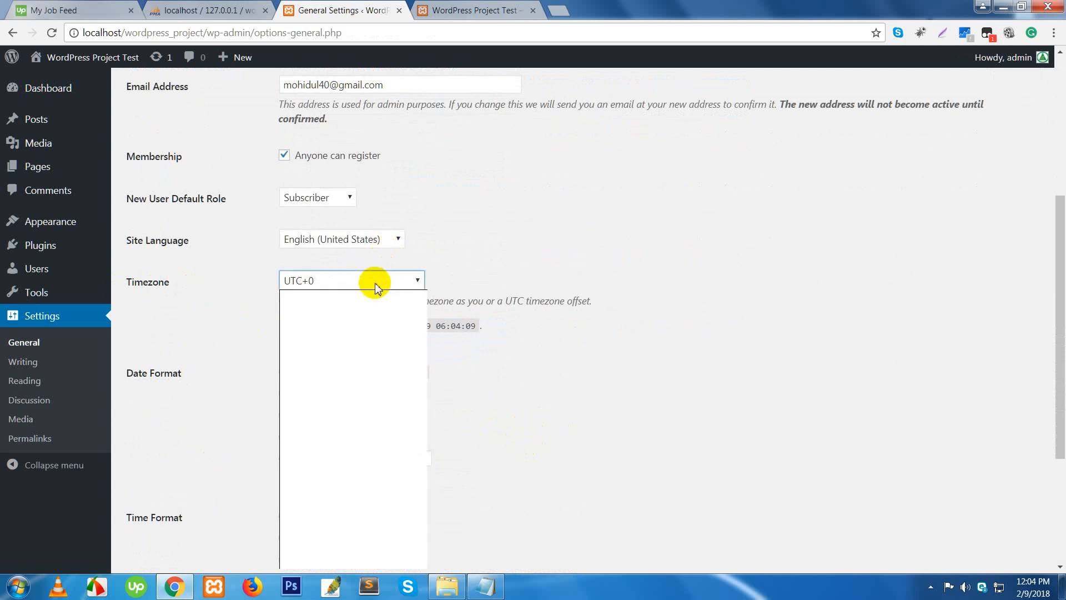
scroll(361, 439, "down", 8)
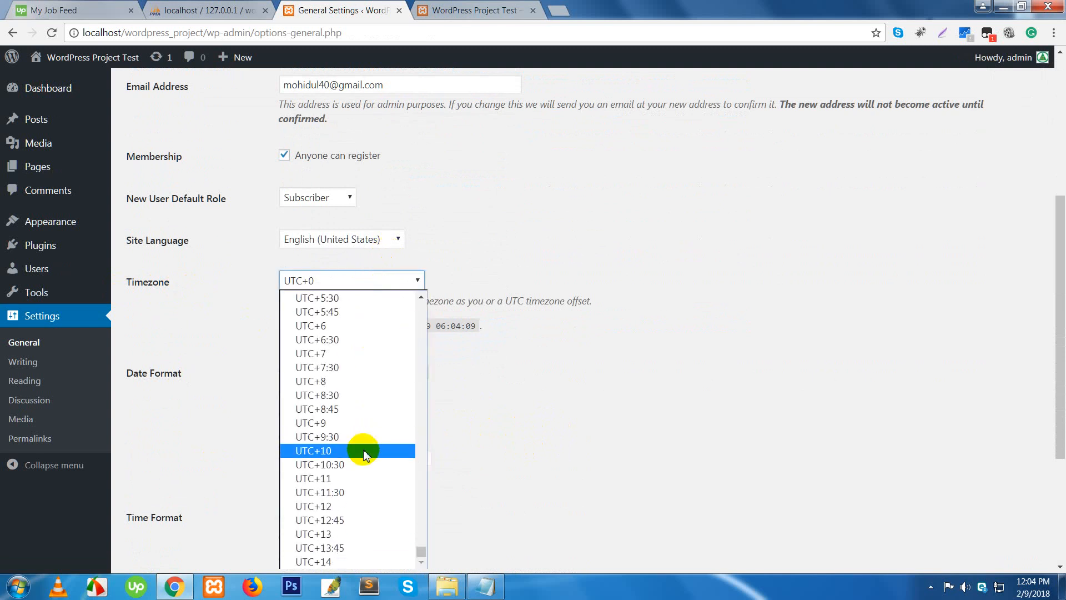
scroll(361, 444, "up", 20)
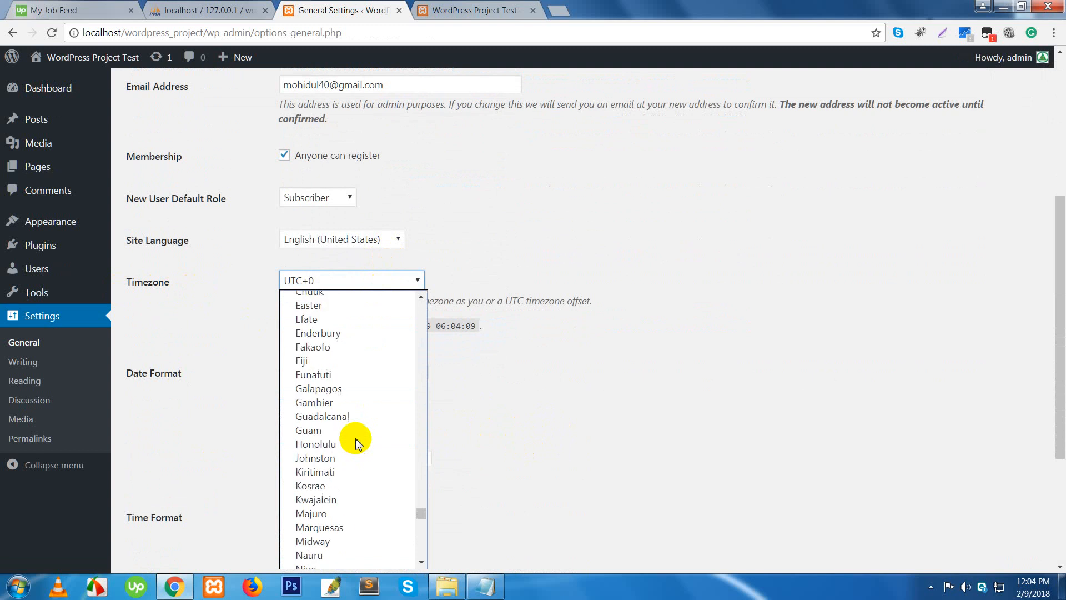
scroll(356, 441, "up", 15)
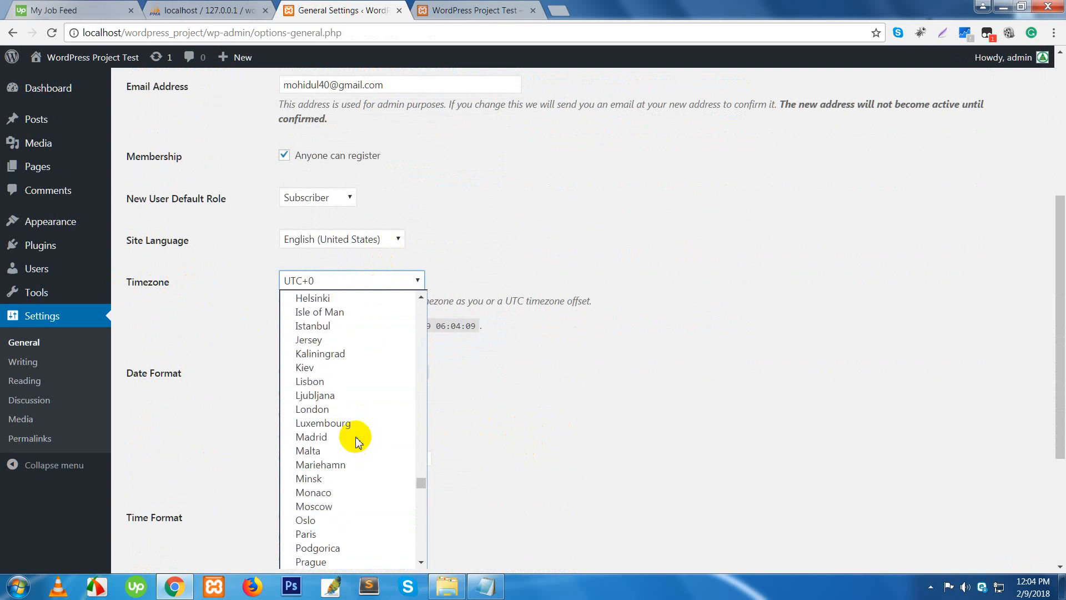
scroll(356, 442, "up", 5)
scroll(357, 456, "down", 20)
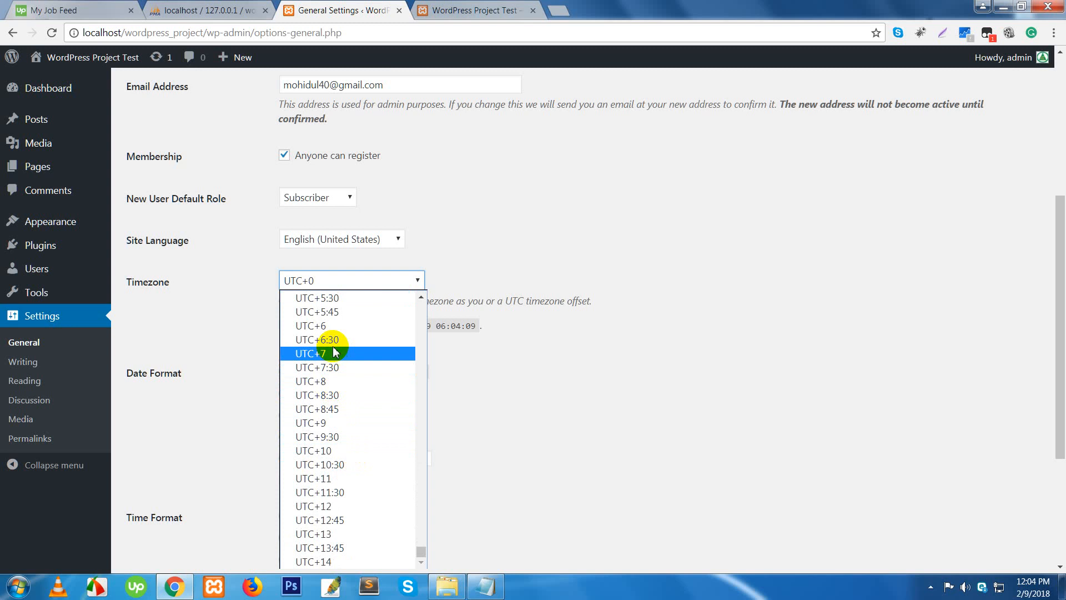
left_click(330, 326)
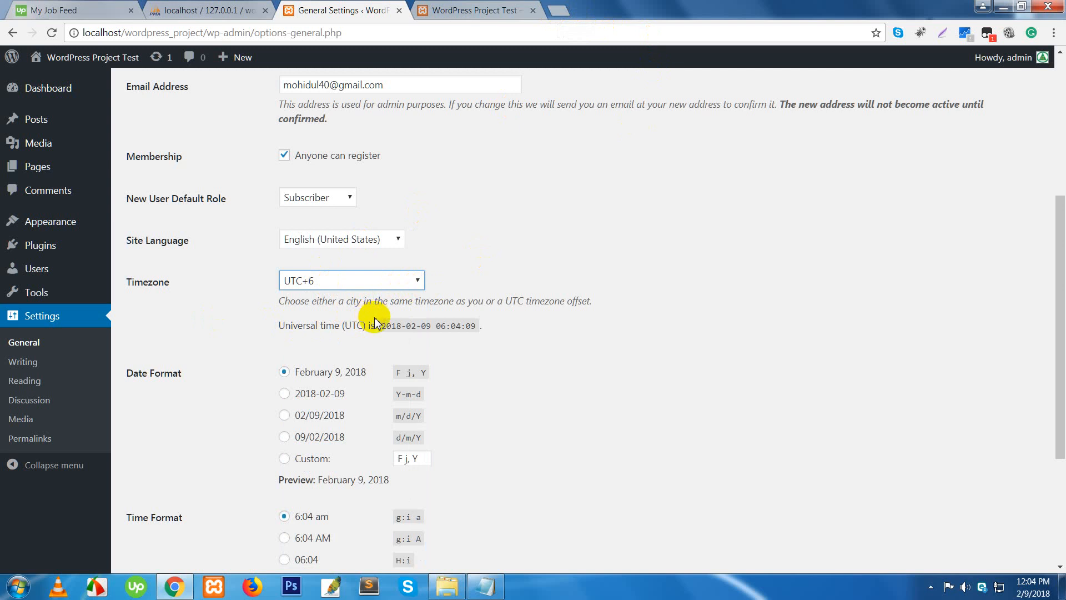
scroll(262, 345, "down", 2)
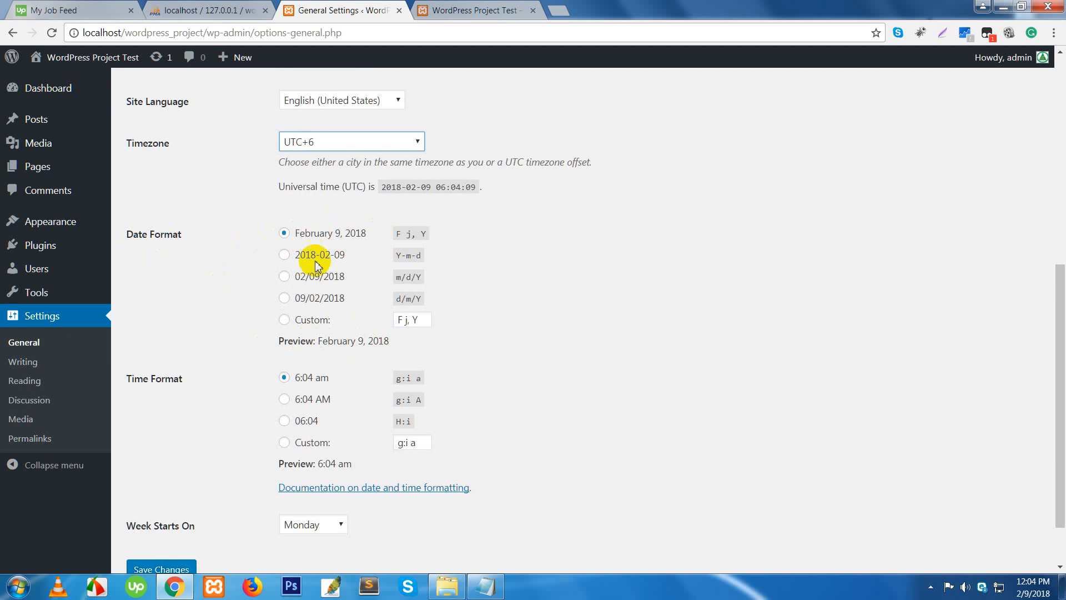
- Try other date and time formats, then keep February 9, 2018 and lowercase am
left_click(285, 299)
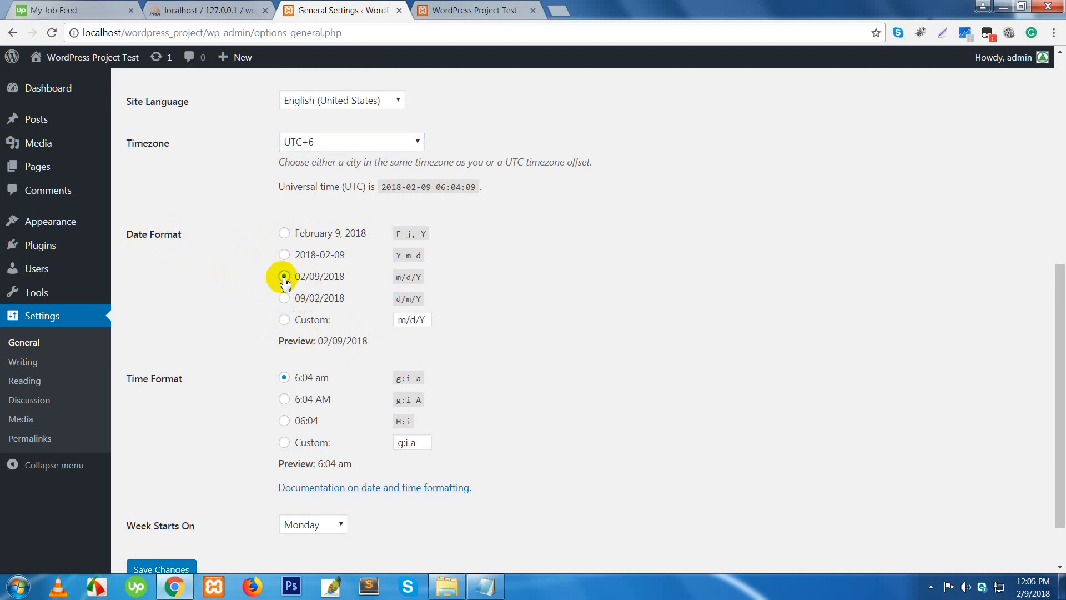
left_click(285, 256)
left_click(284, 234)
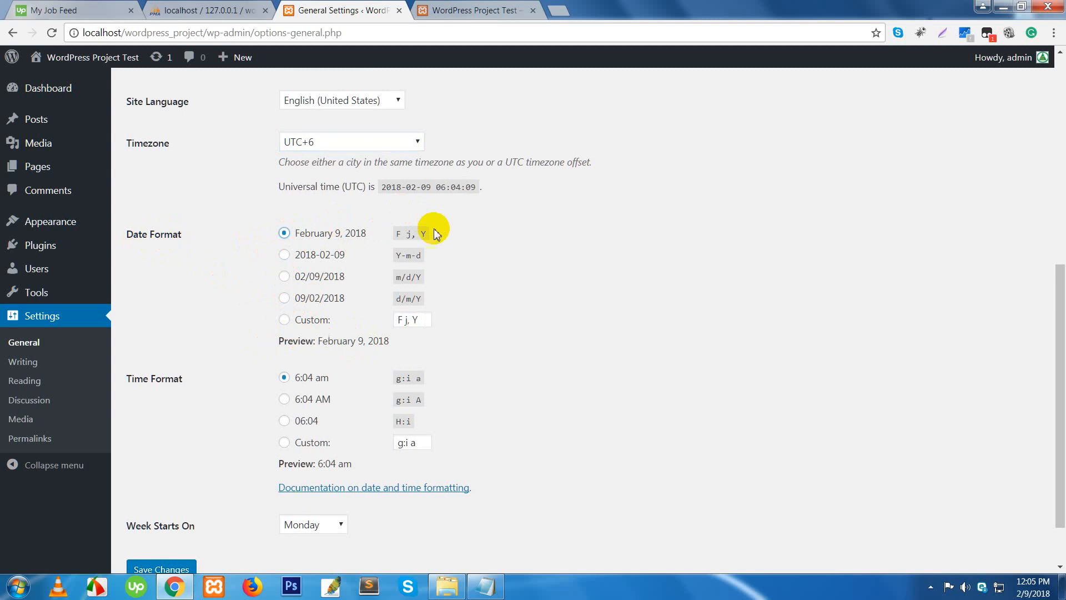
double_click(328, 341)
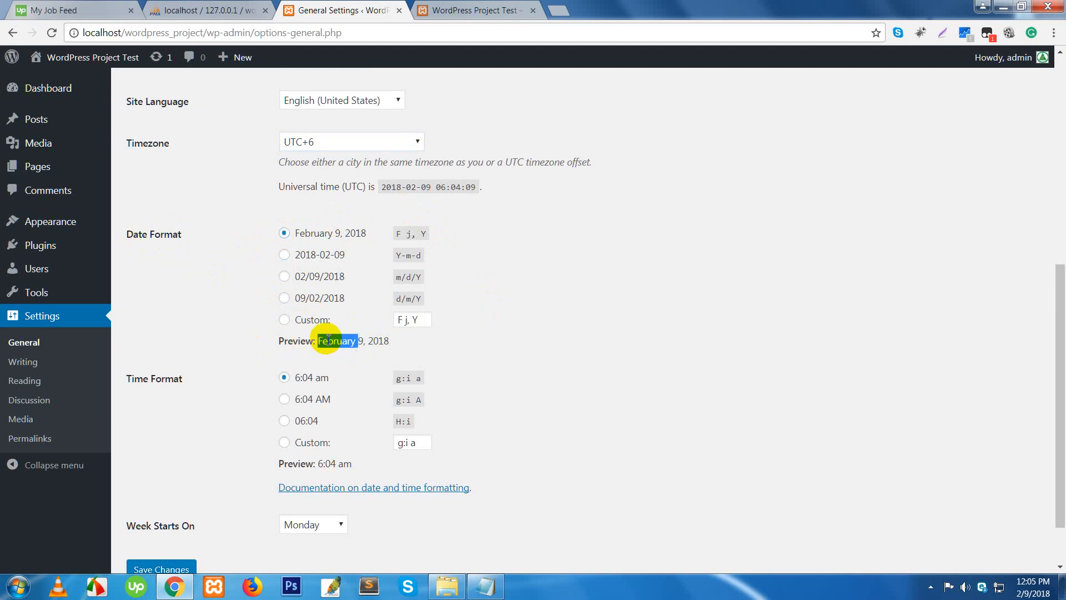
left_click(367, 341)
scroll(366, 346, "down", 2)
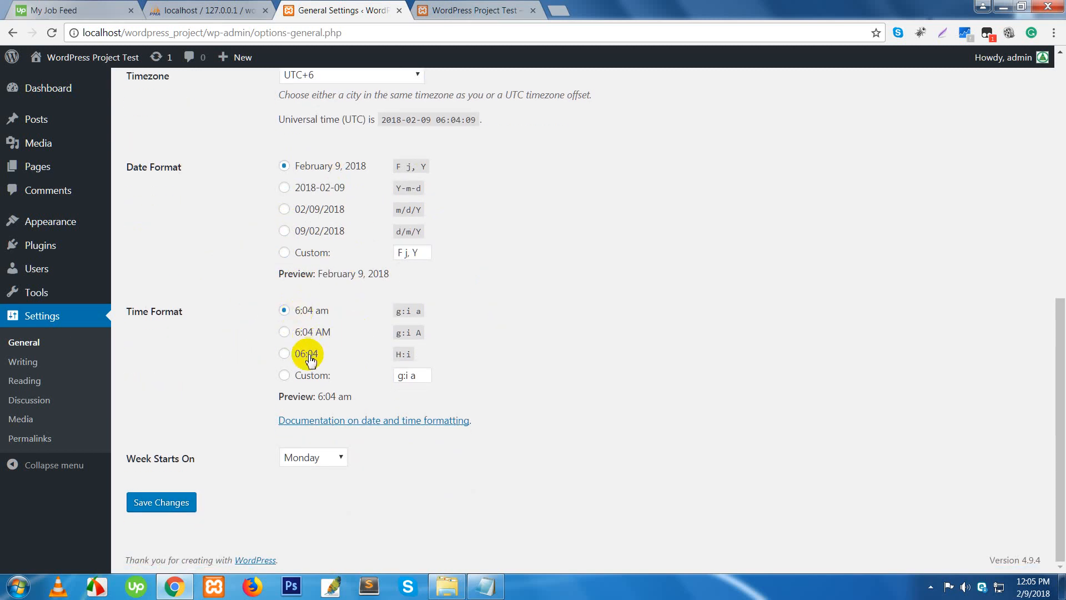
left_click(287, 332)
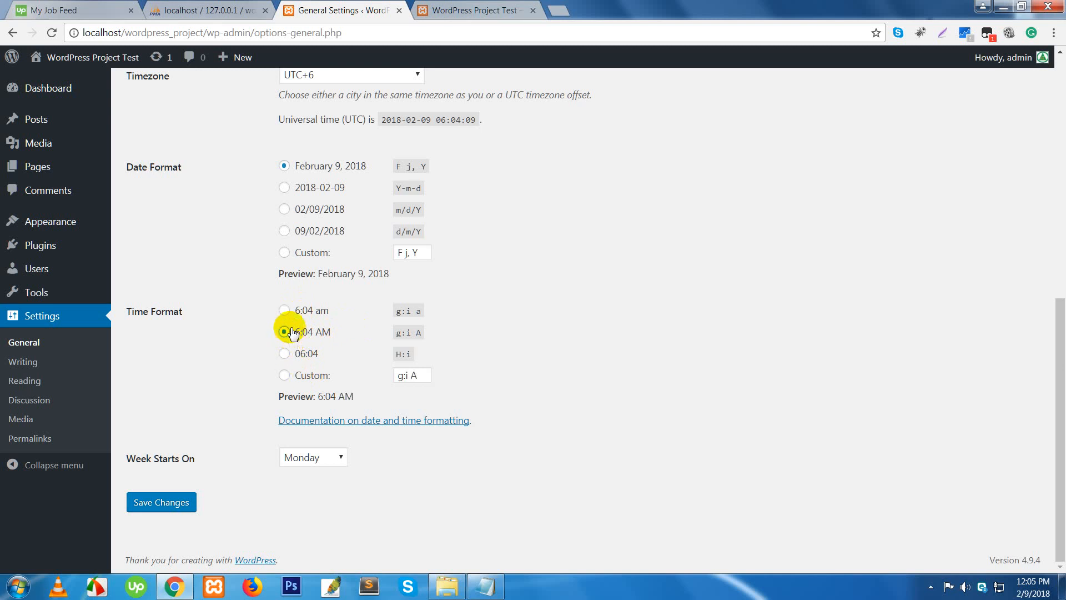
left_click(284, 310)
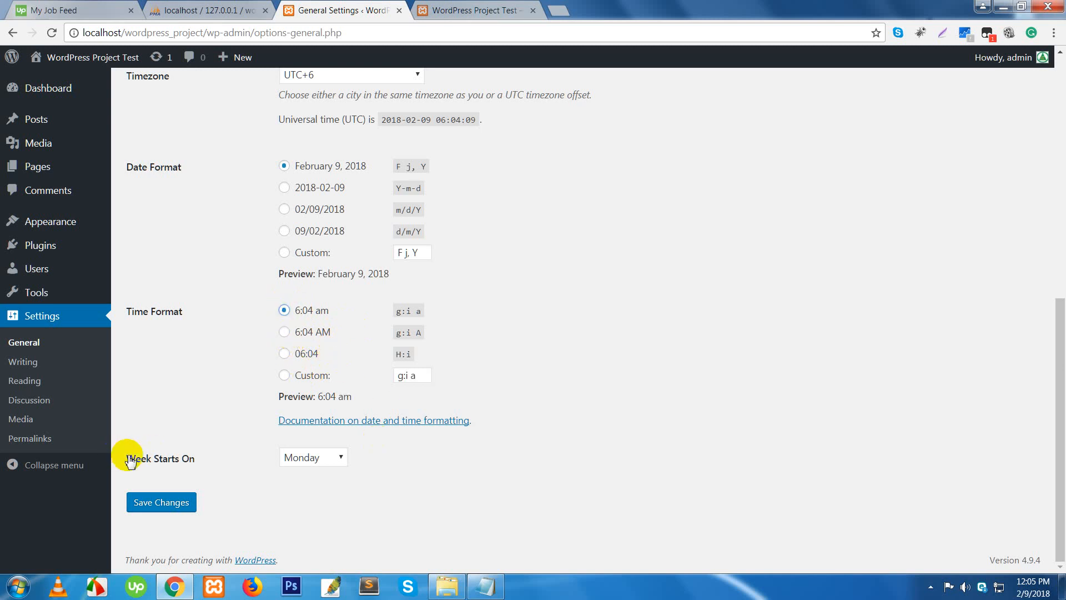
- Set Week Starts On to Saturday and save the general settings
left_click(339, 458)
left_click(318, 474)
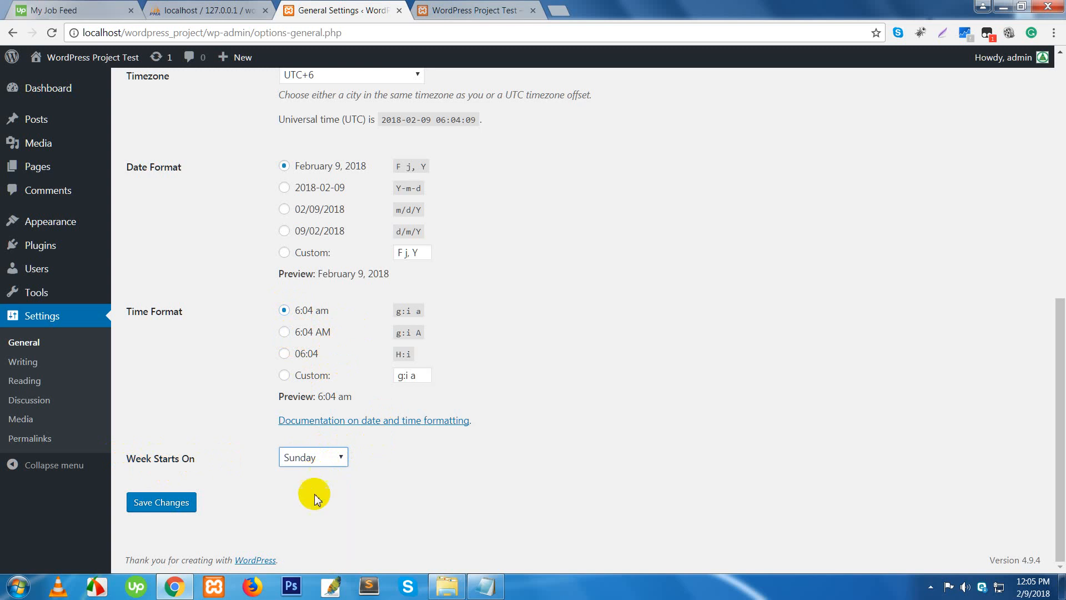
left_click(309, 456)
left_click(308, 556)
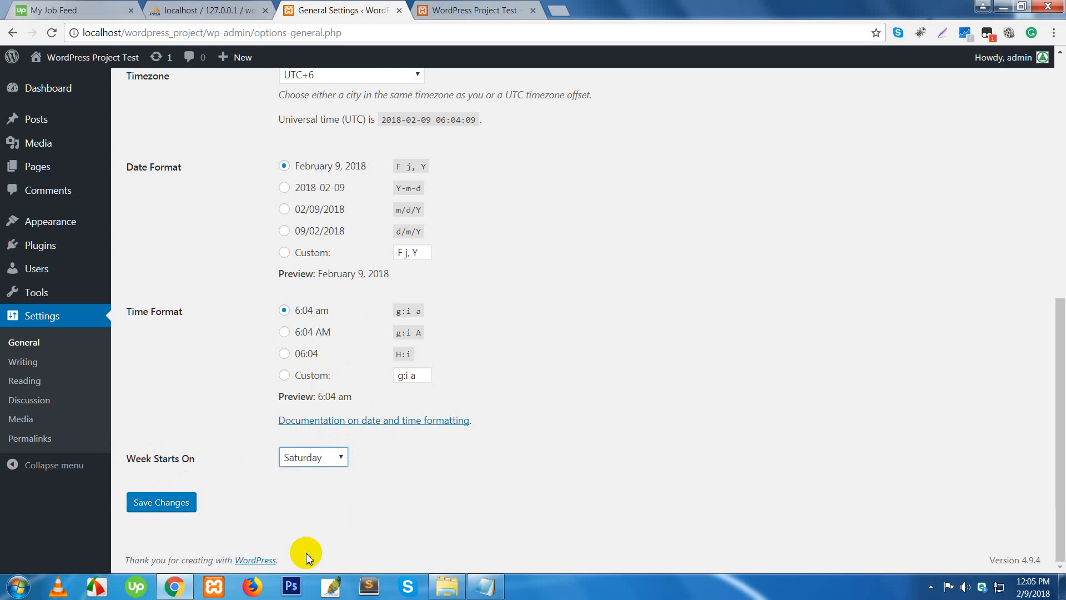
left_click(174, 509)
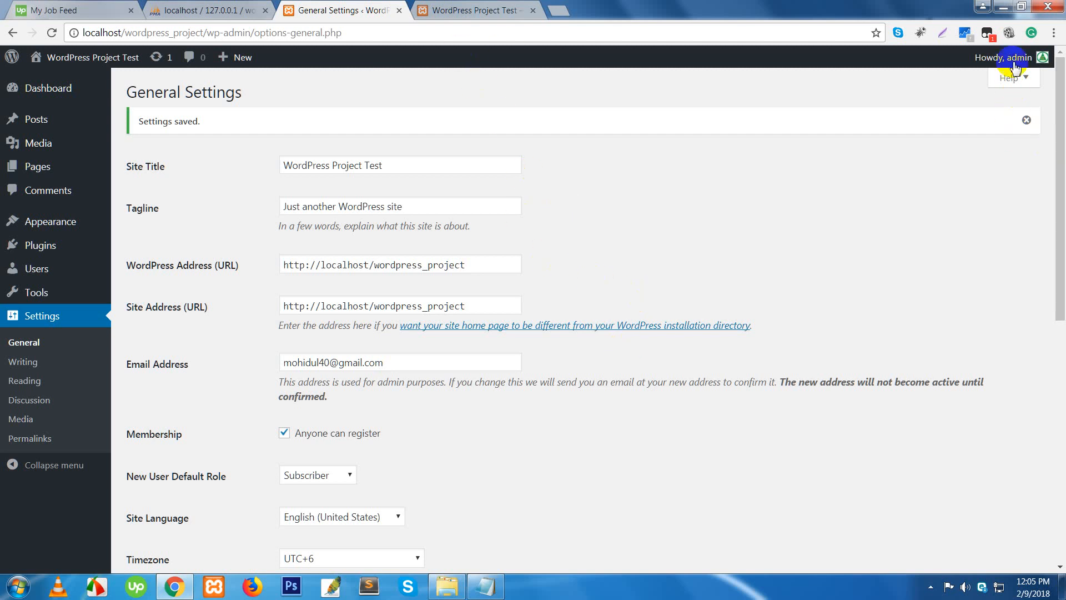
- Log out of the admin area and close the site's front-end tab
mouse_move(1008, 57)
left_click(955, 127)
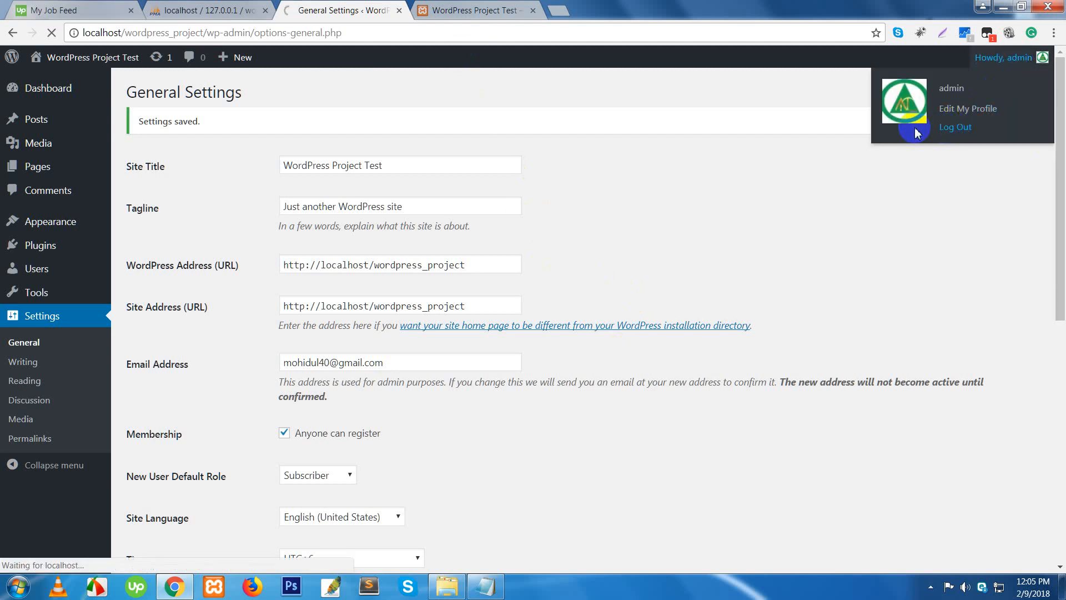
left_click(532, 11)
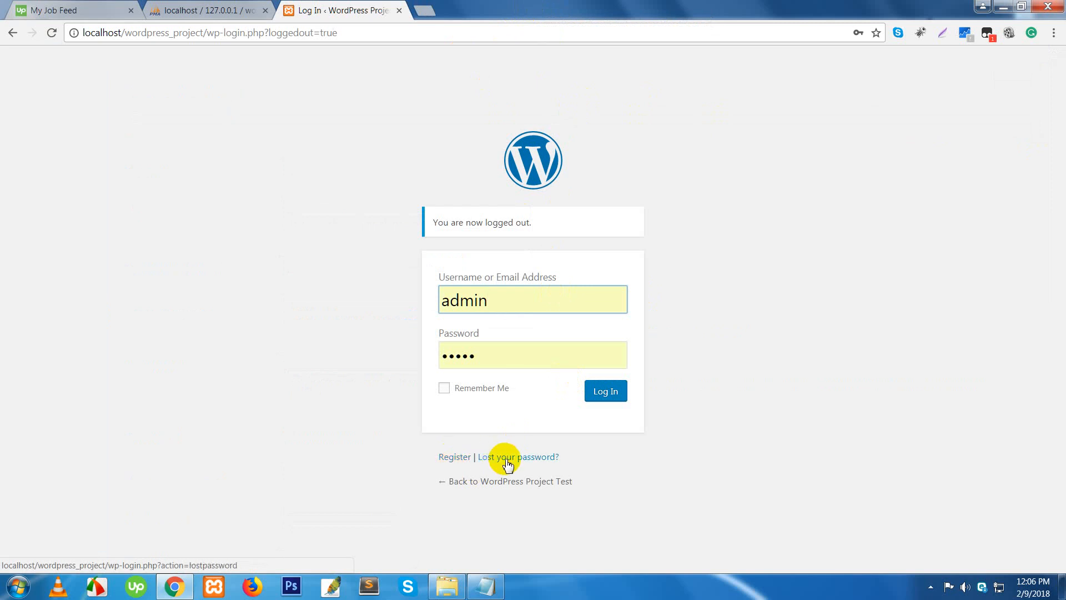
- Go from Lost your password? to Register and fill in the new username from a saved suggestion
left_click(509, 463)
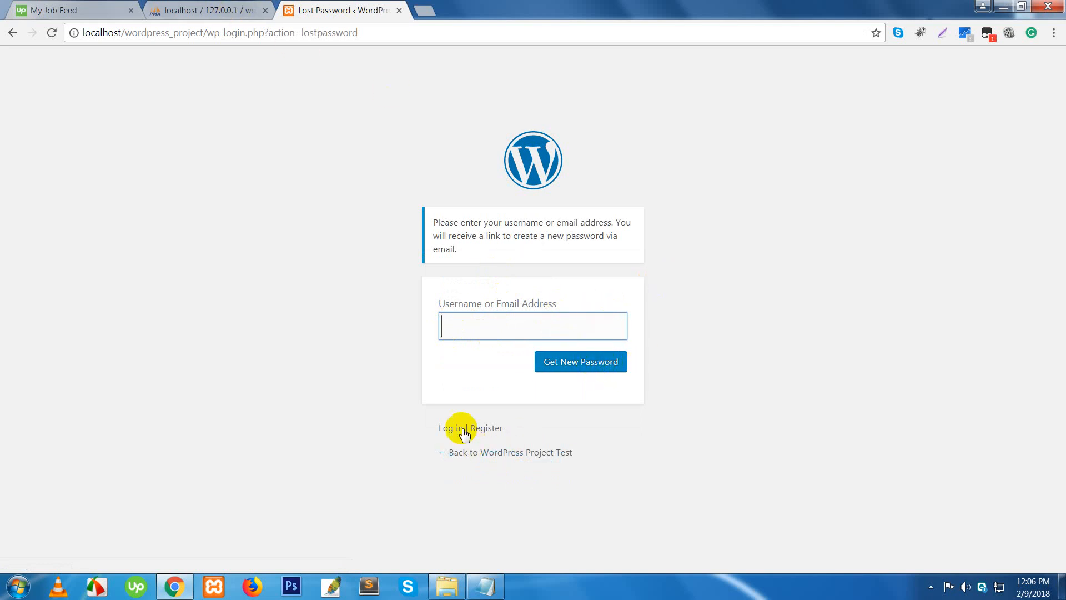
left_click(485, 432)
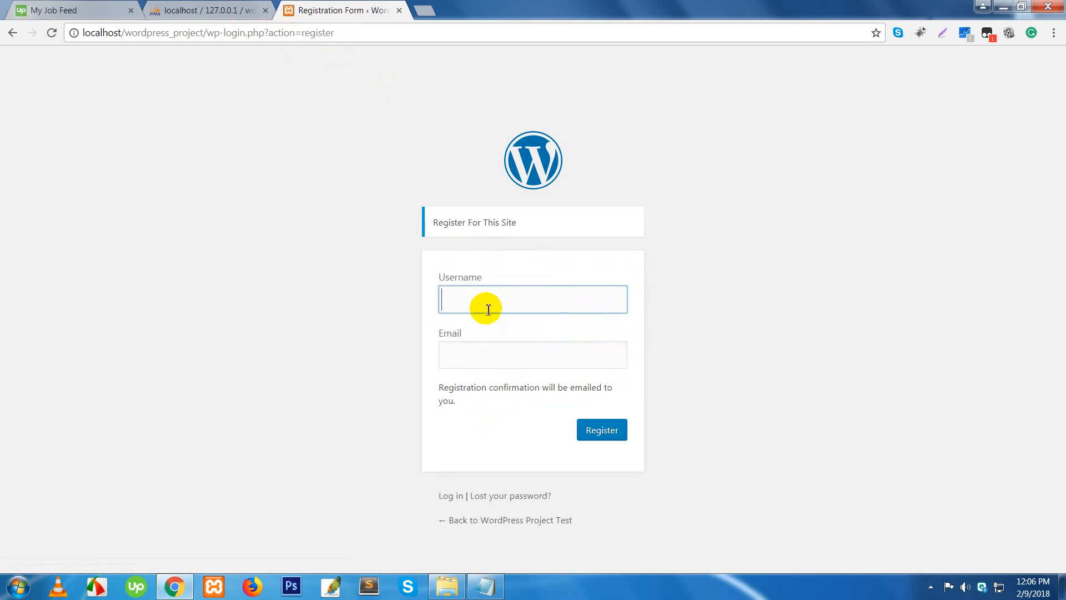
left_click(486, 310)
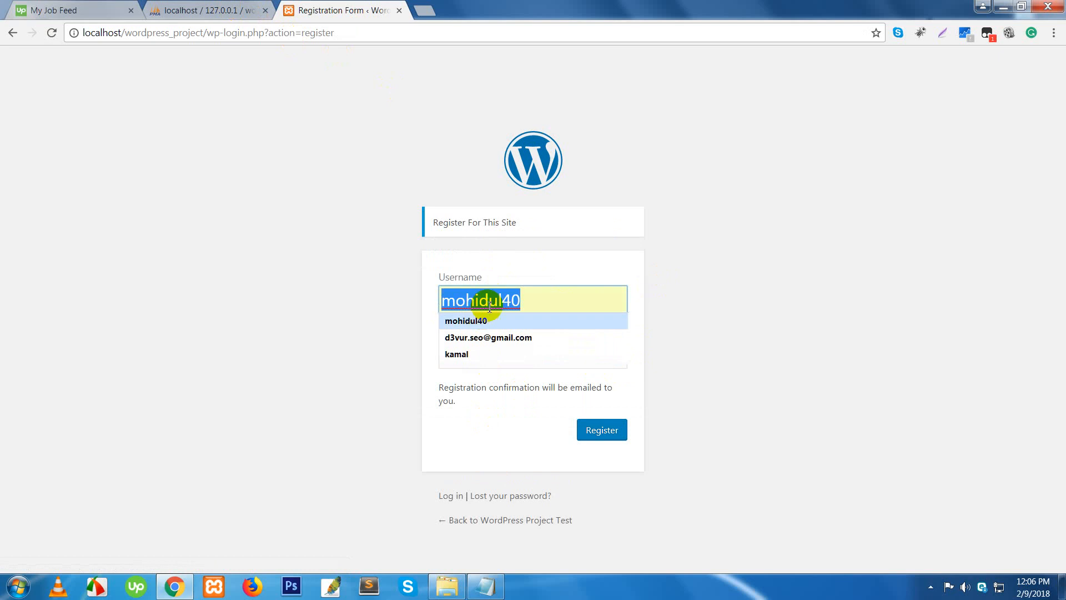
left_click(519, 298)
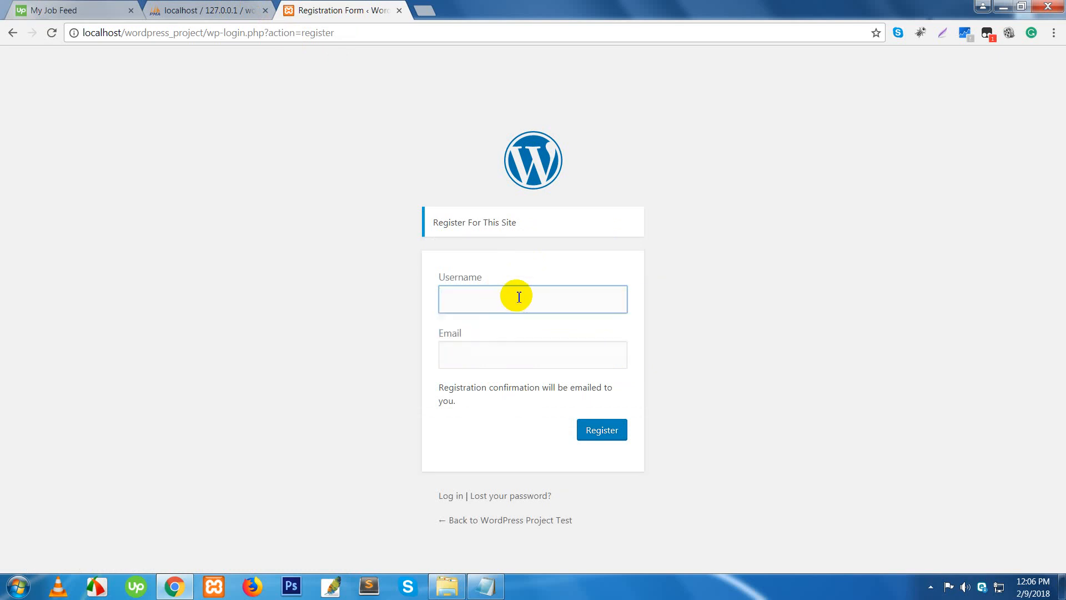
type("moh")
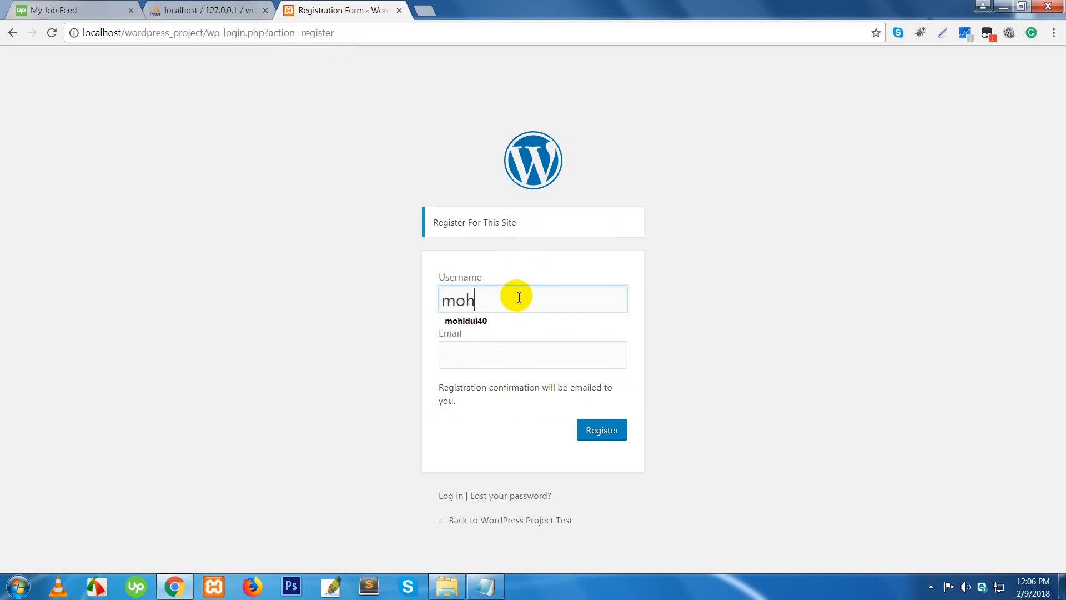
left_click(488, 322)
left_click(493, 351)
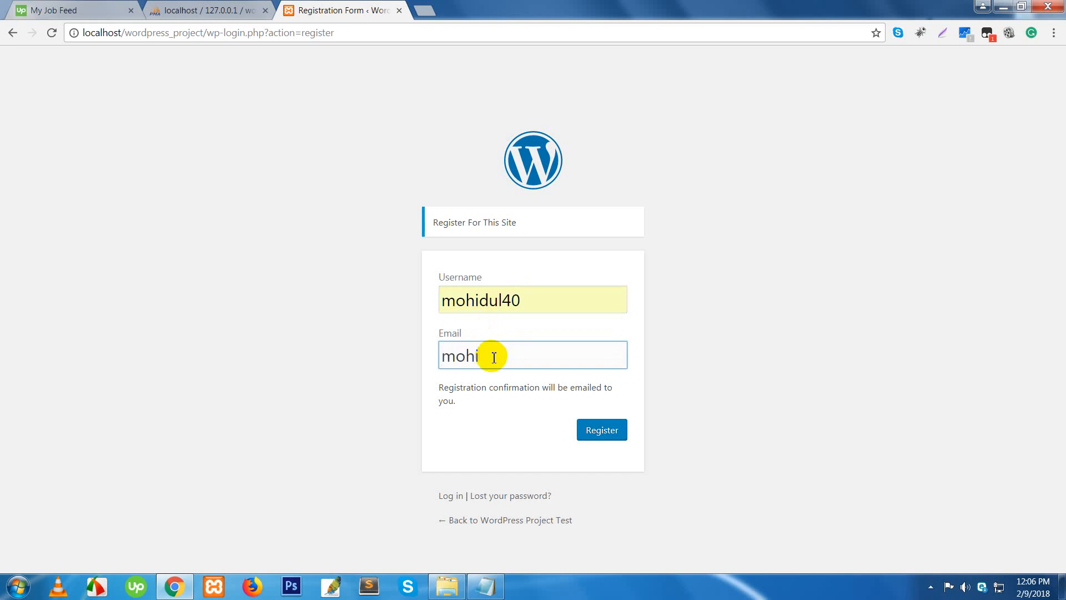
- Submit the registration form with the new user's email address
left_click(599, 437)
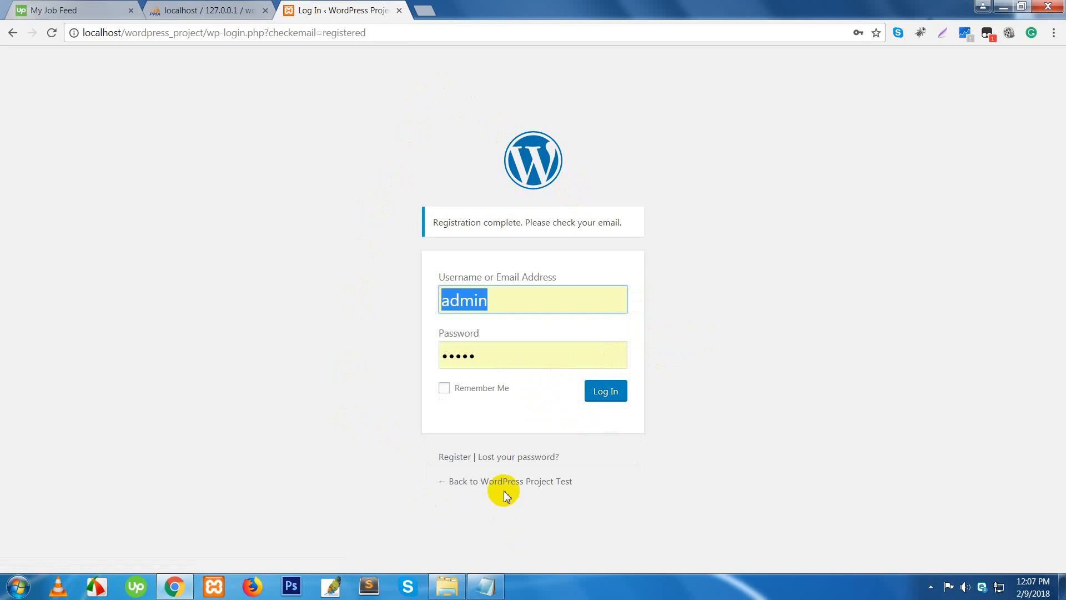
- Sign back in to the Dashboard with the saved administrator credentials
left_click(468, 425)
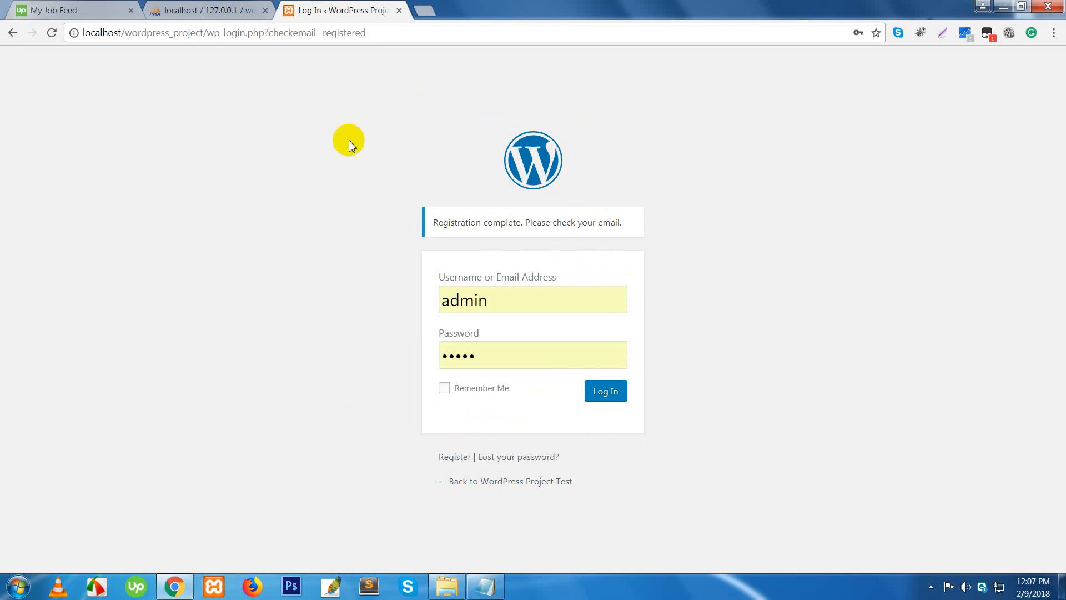
left_click(101, 34)
double_click(101, 34)
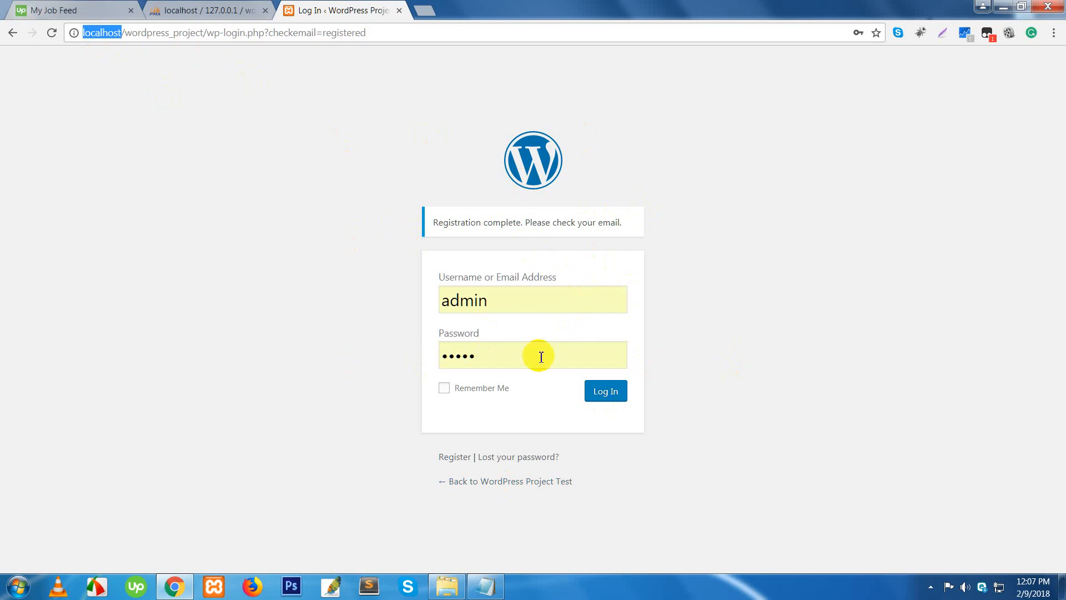
left_click(514, 307)
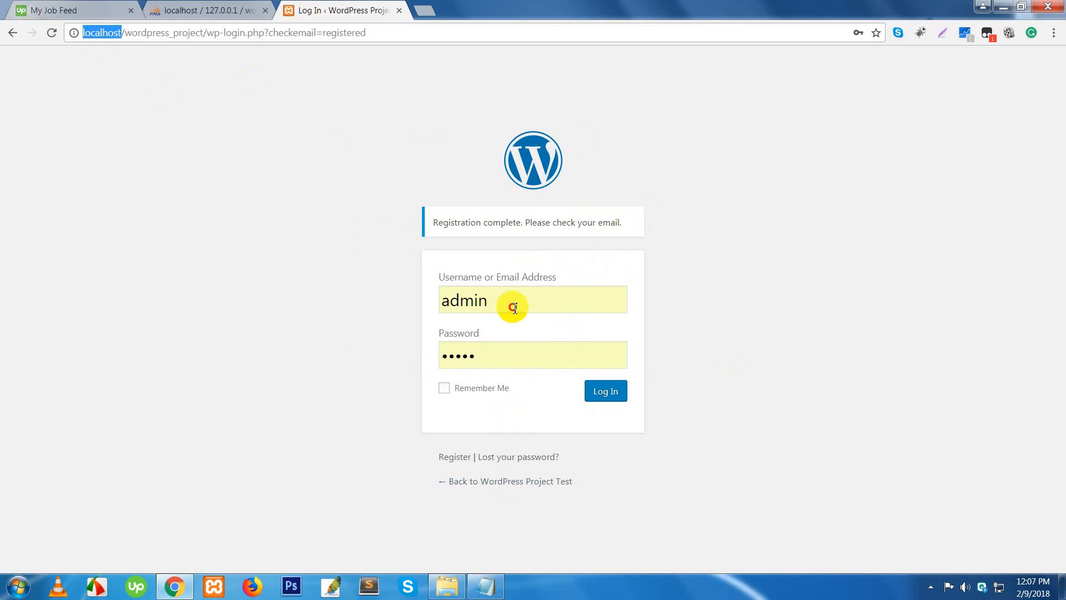
left_click(367, 390)
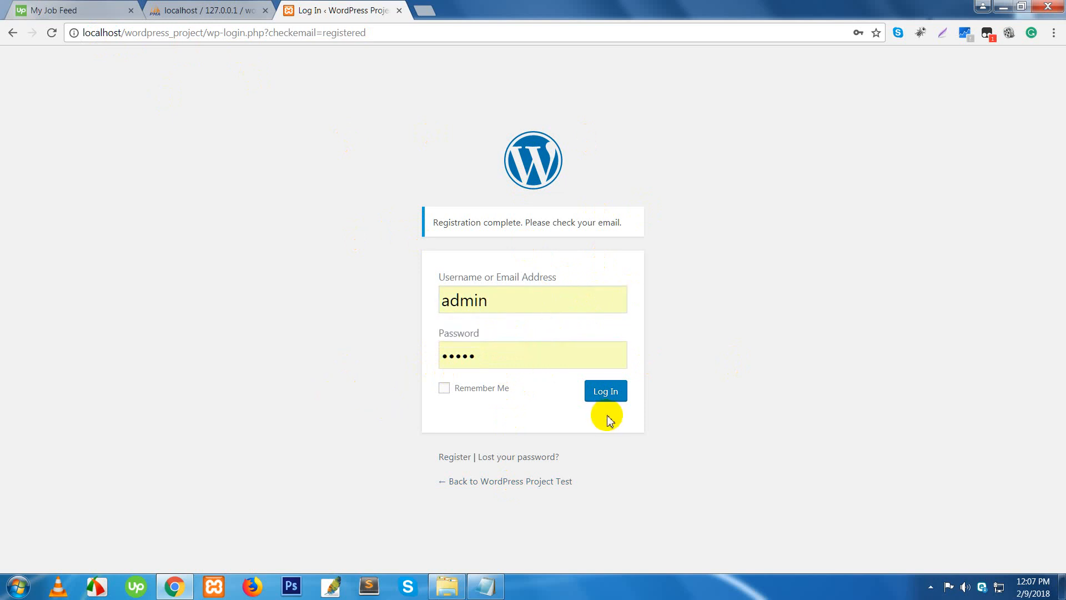
left_click(603, 396)
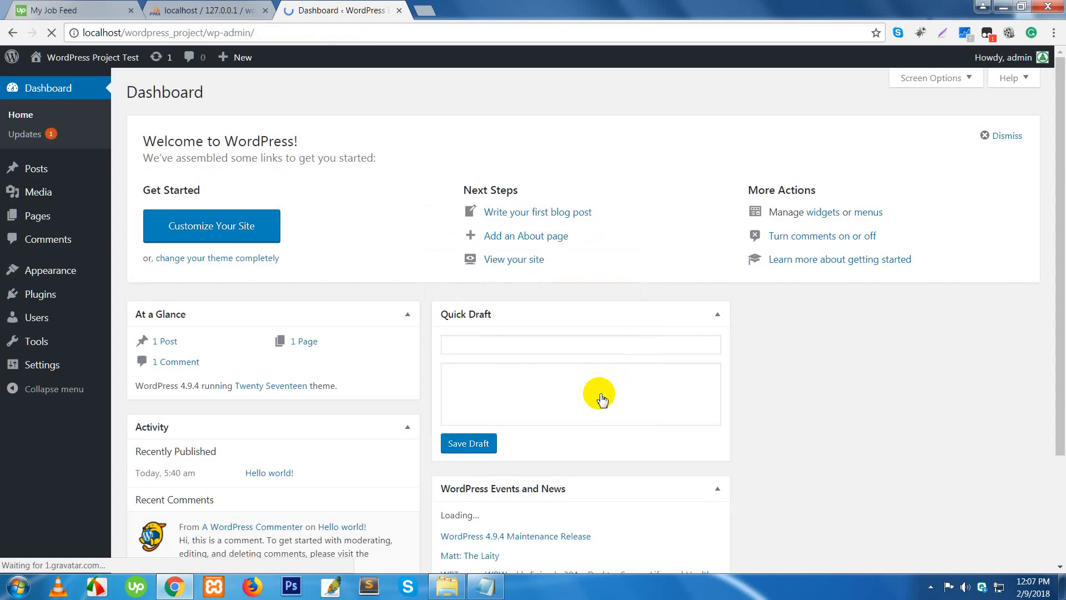
- Open Users > All Users to see the administrator and the new subscriber
mouse_move(47, 325)
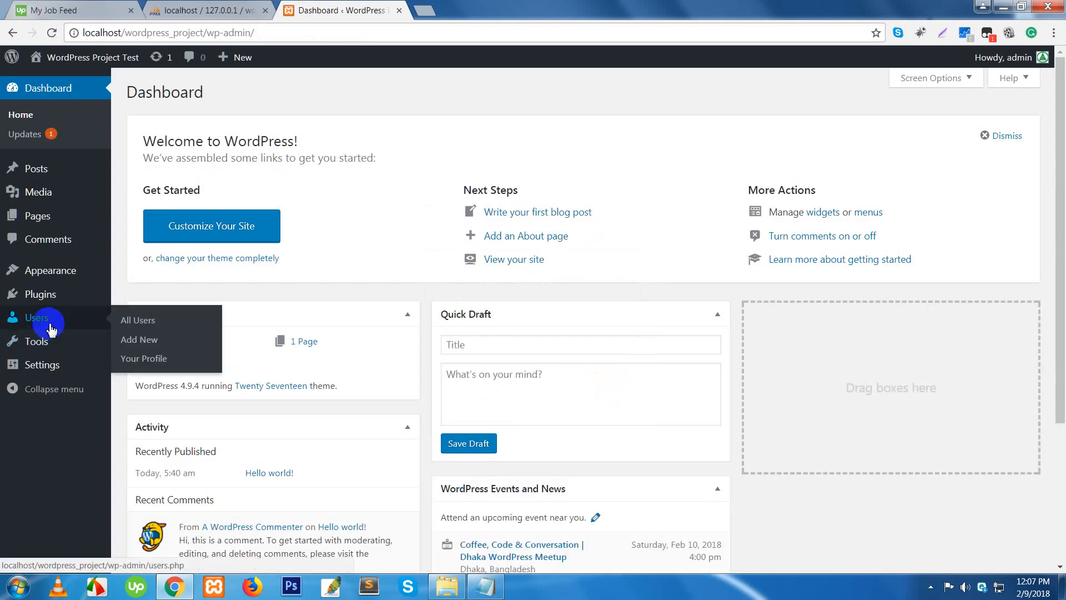
left_click(147, 324)
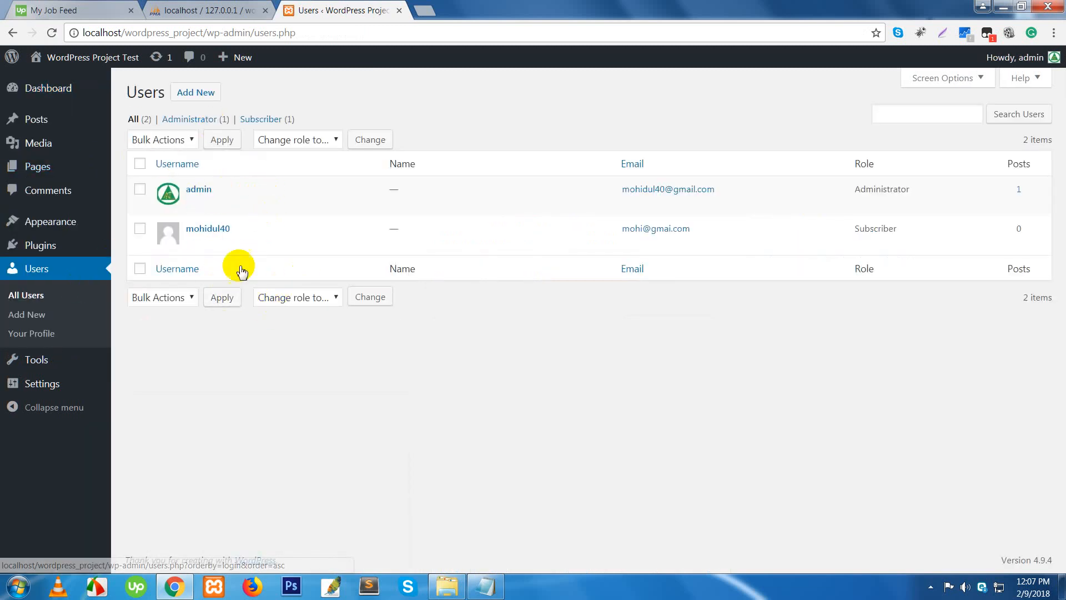
mouse_move(202, 230)
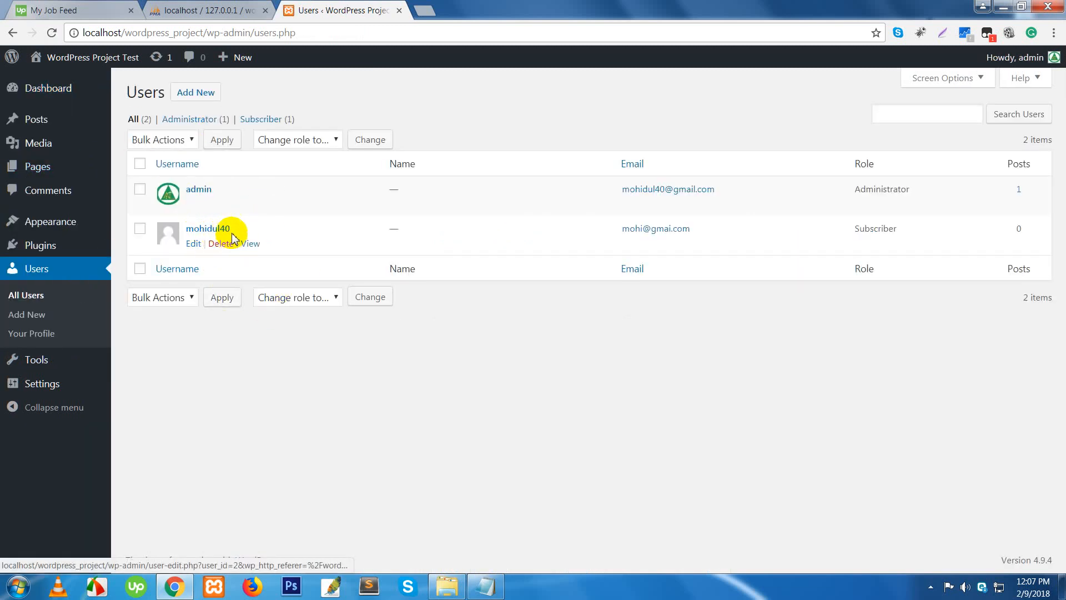
- In the new subscriber's profile, set a new weak password and confirm using it
left_click(194, 245)
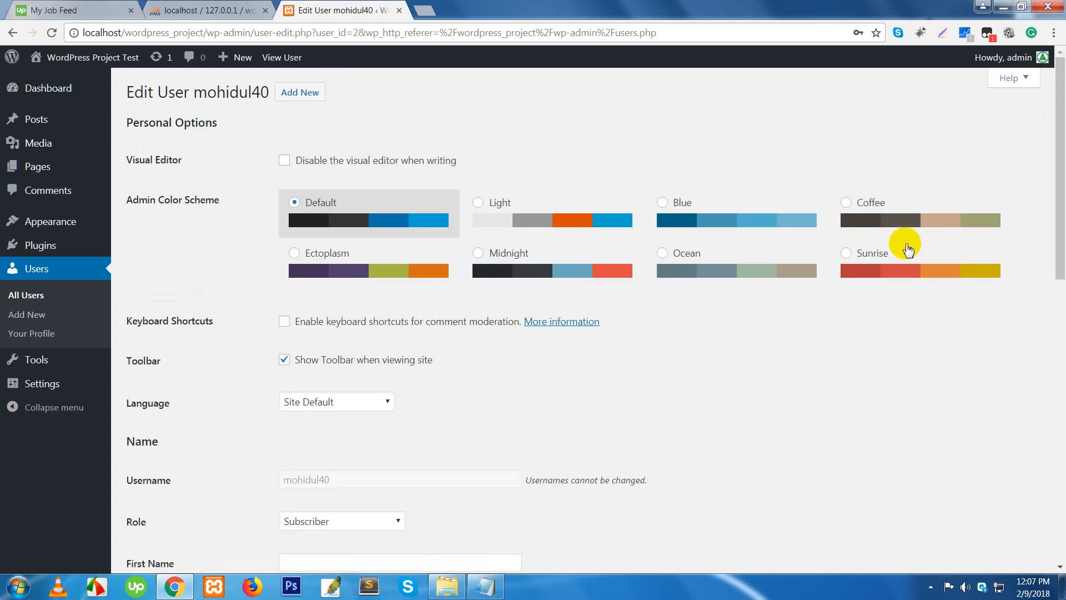
scroll(509, 375, "down", 7)
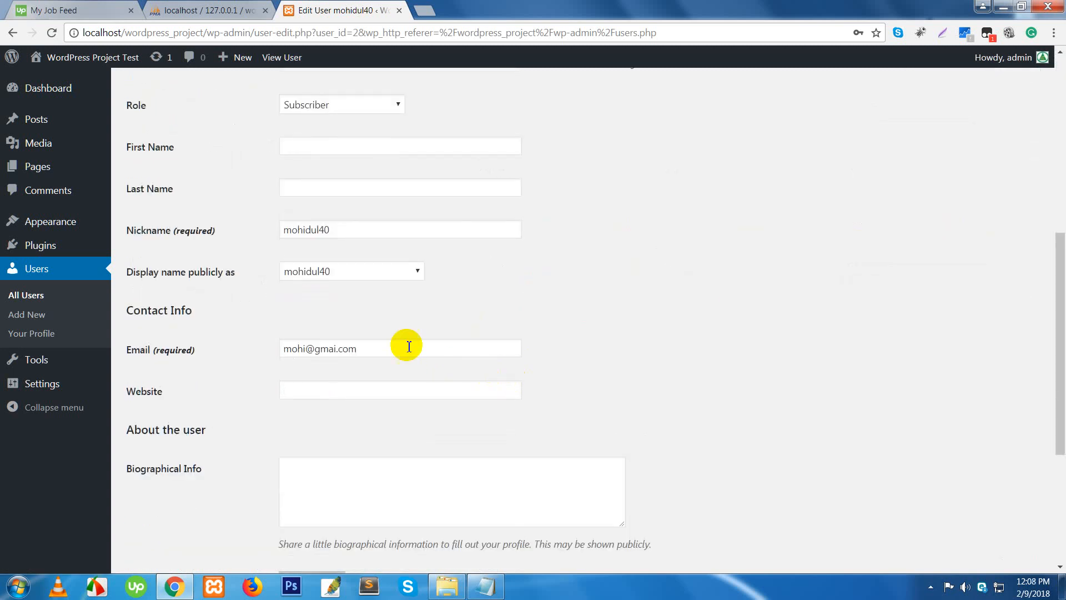
scroll(469, 369, "down", 5)
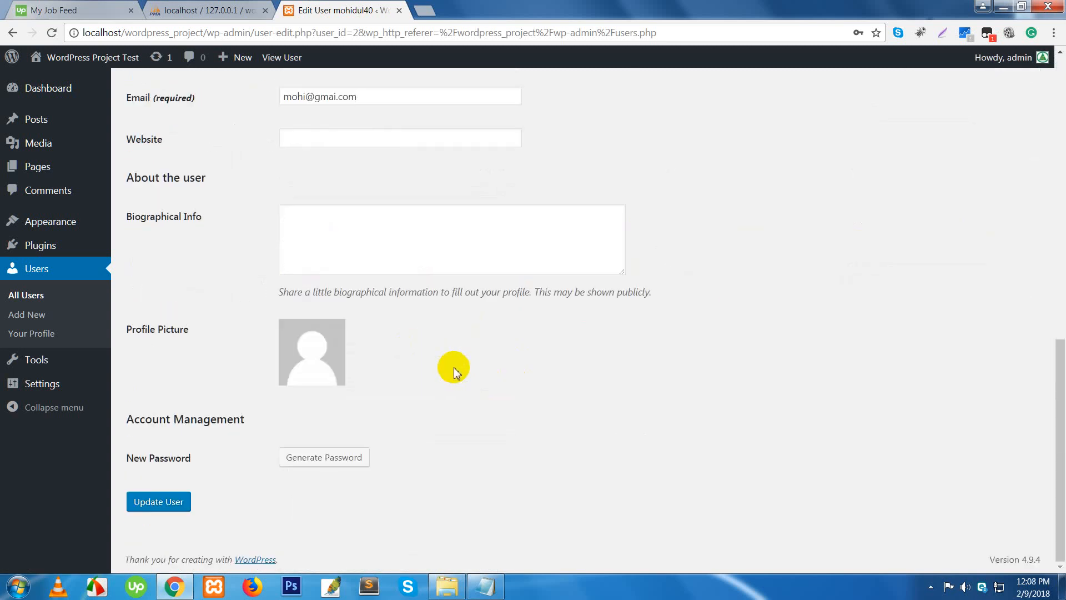
left_click(317, 457)
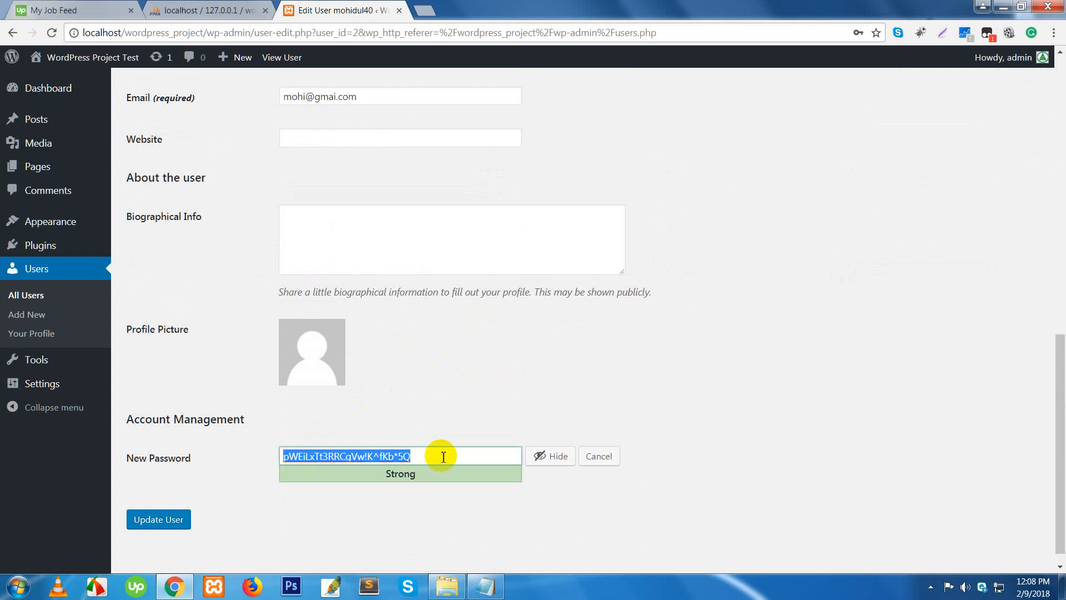
type("123")
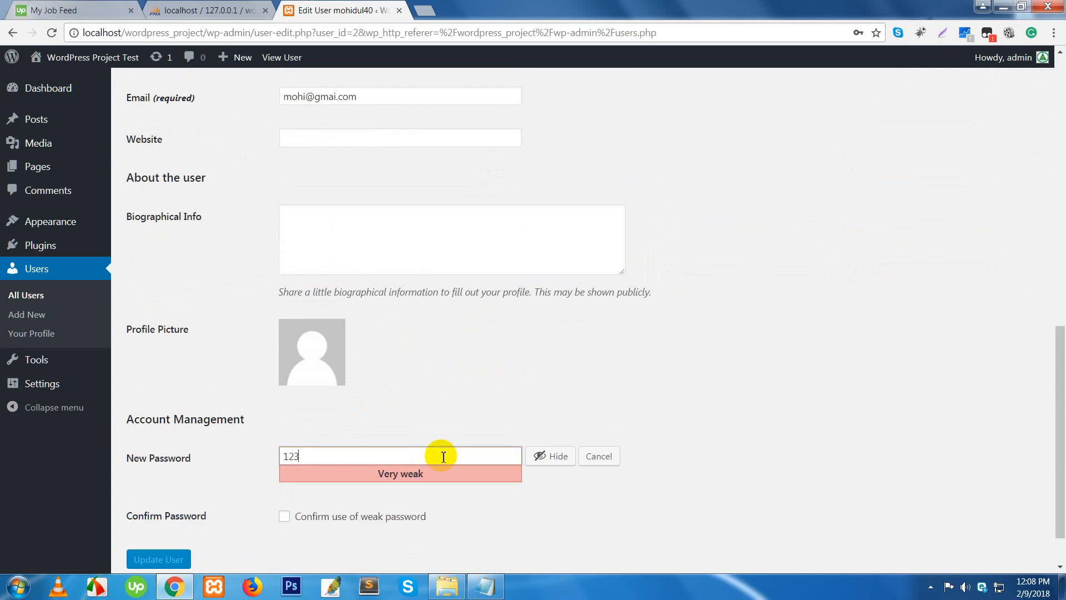
left_click(335, 519)
scroll(371, 524, "down", 1)
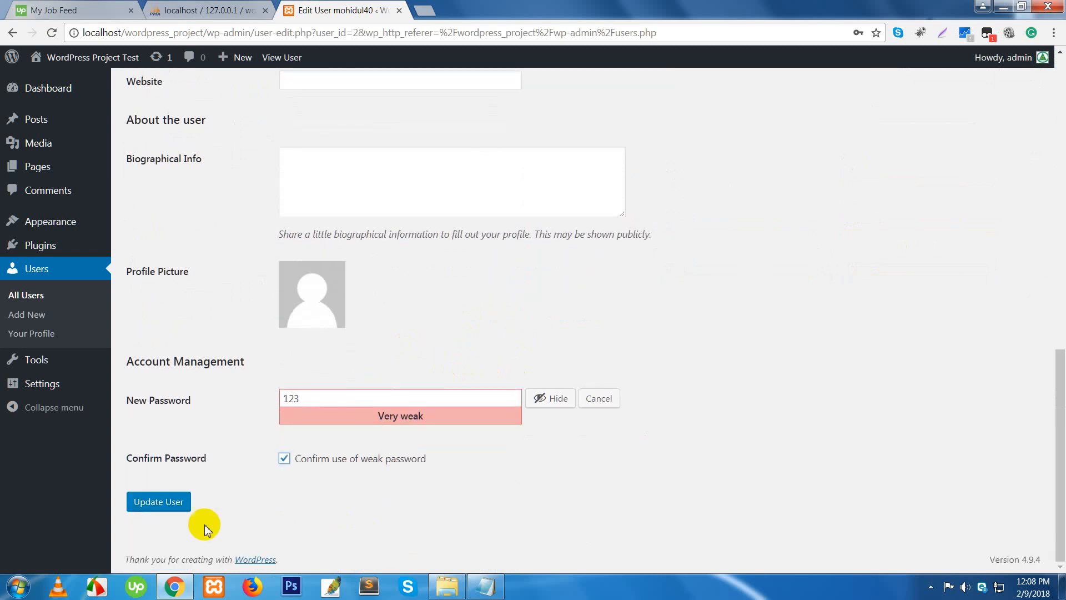
- Save the subscriber's profile and log out of the admin account
left_click(171, 503)
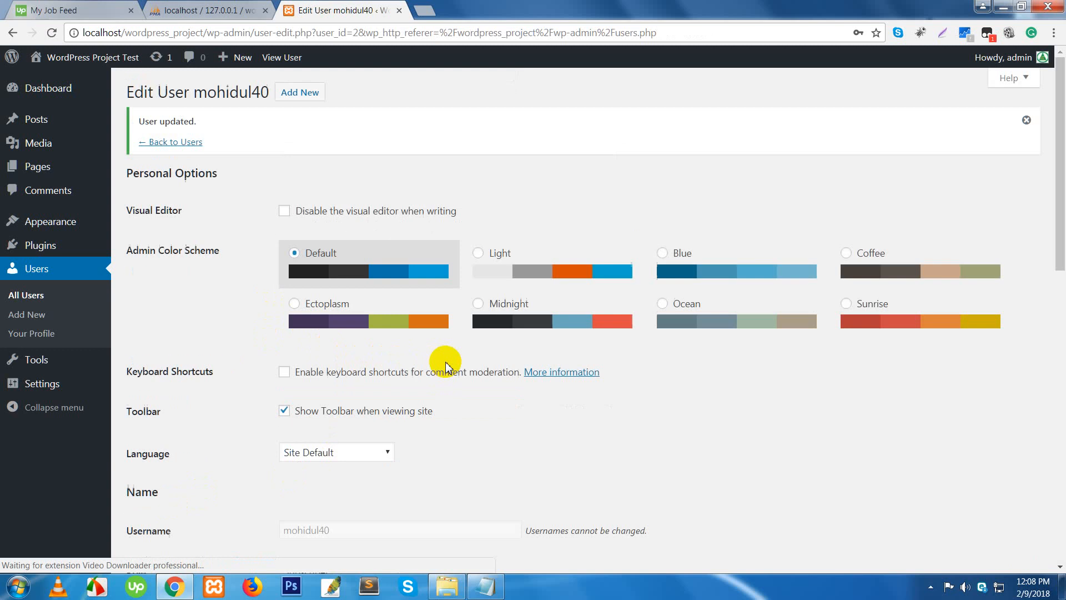
mouse_move(1000, 58)
left_click(951, 128)
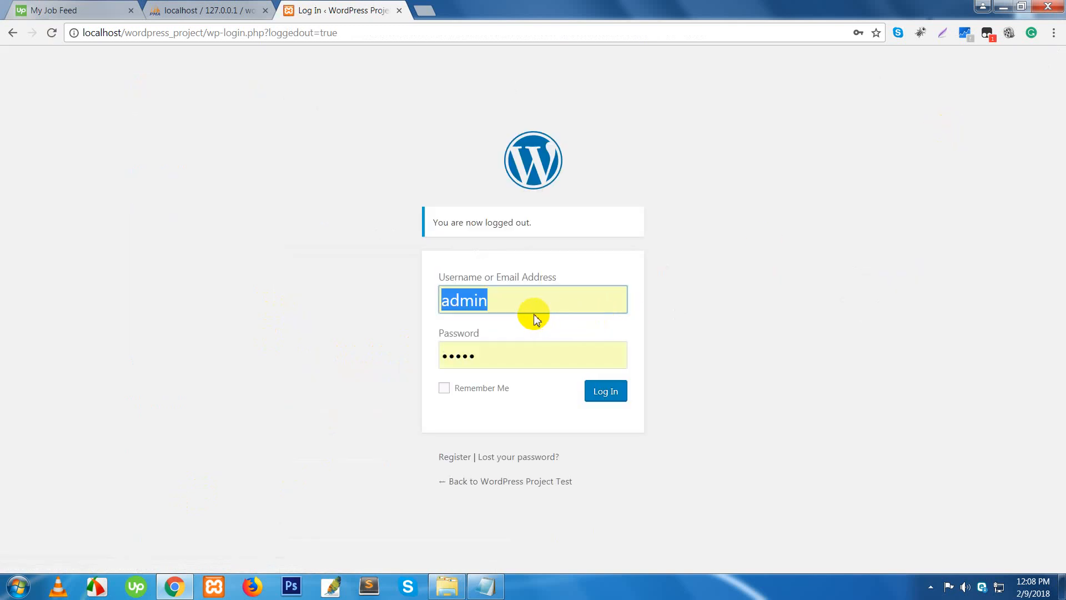
- Log in with the subscriber's username and new password
type("mohi")
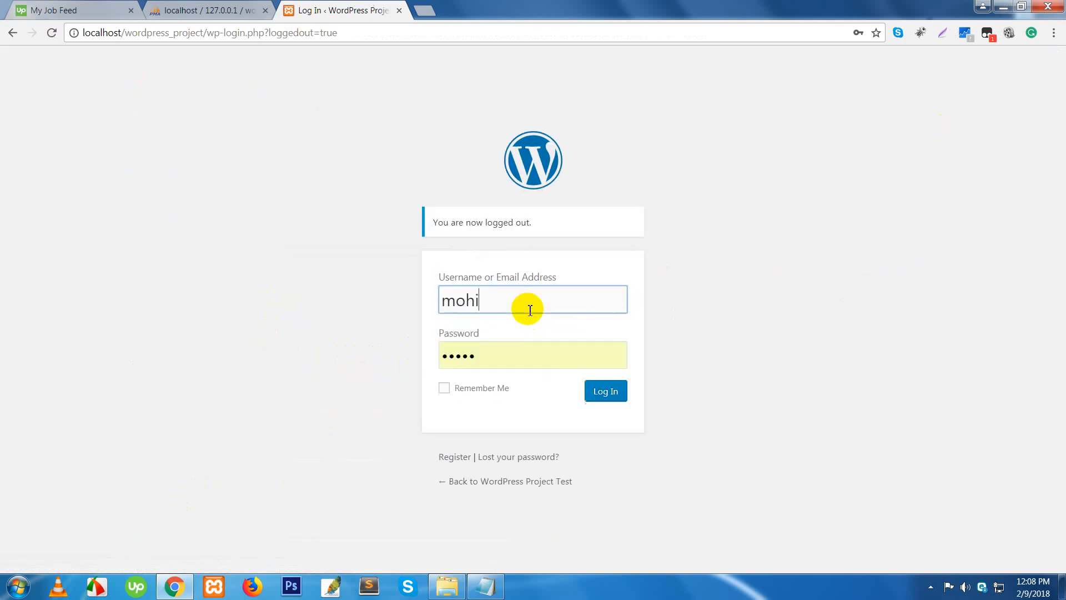
type("dul")
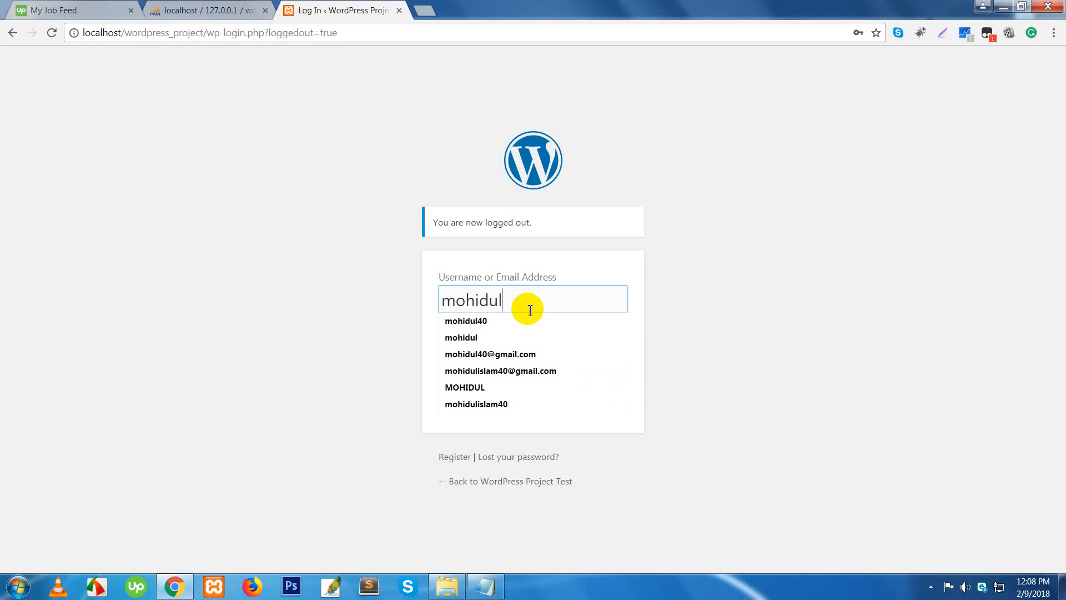
type("40")
left_click(583, 361)
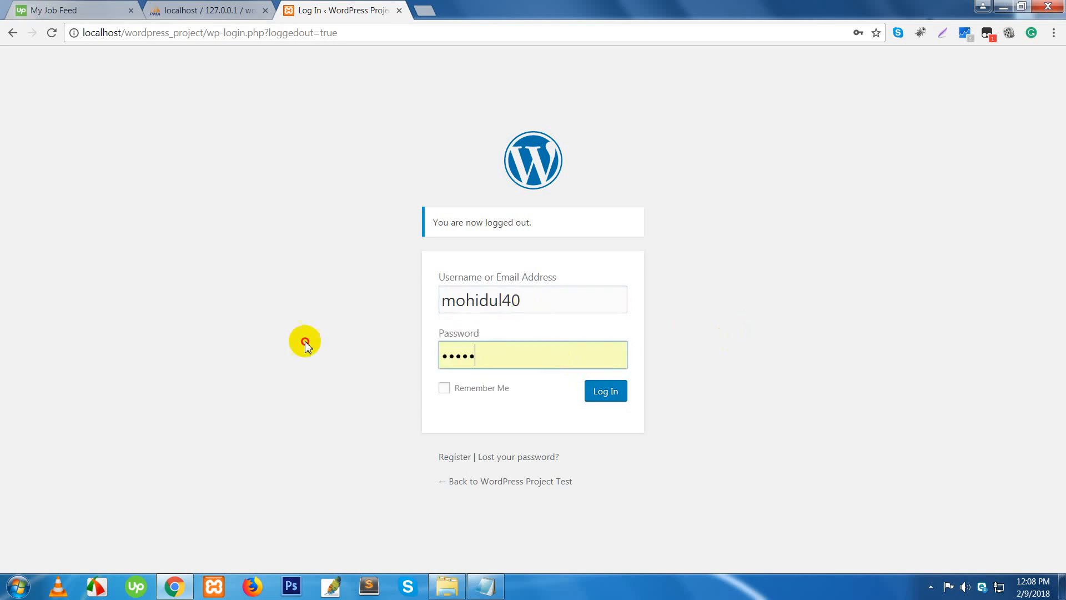
left_click_drag(583, 361, 305, 341)
type("•••")
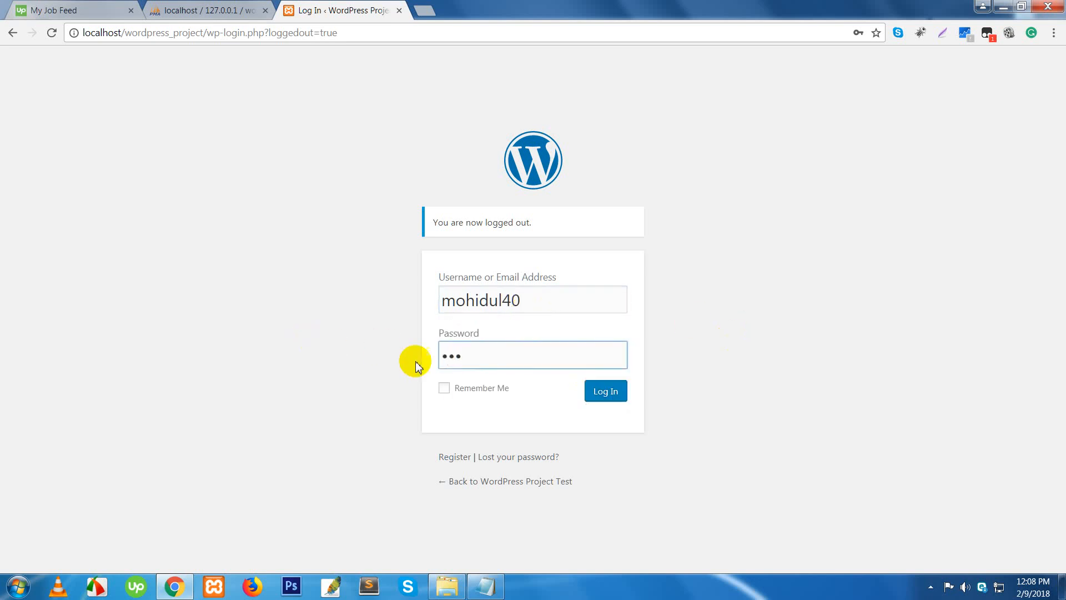
left_click(592, 398)
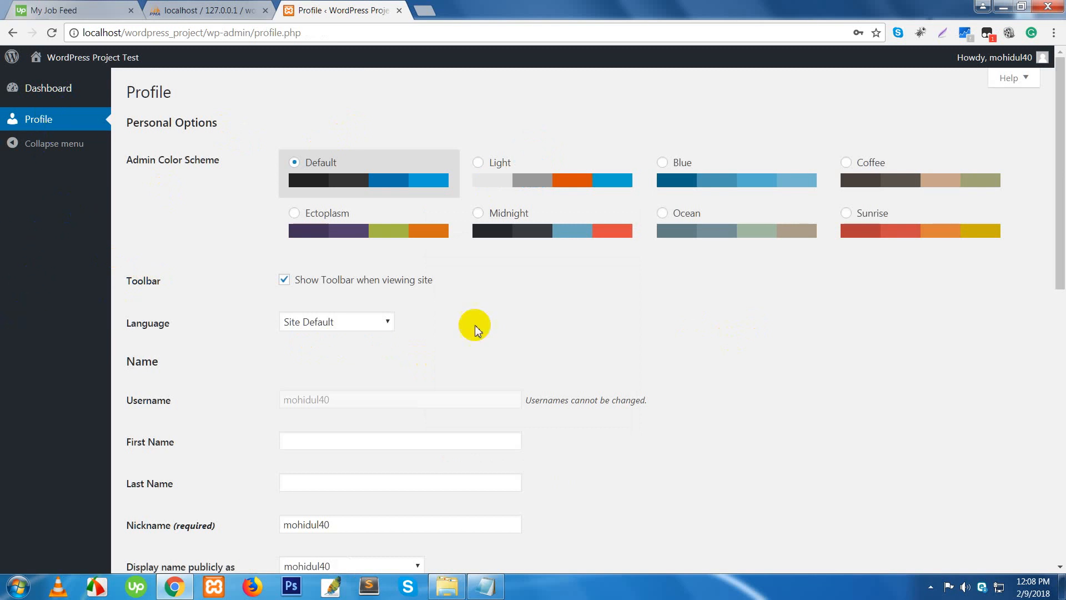
- Look over the subscriber's limited Profile page and Dashboard
scroll(439, 433, "down", 9)
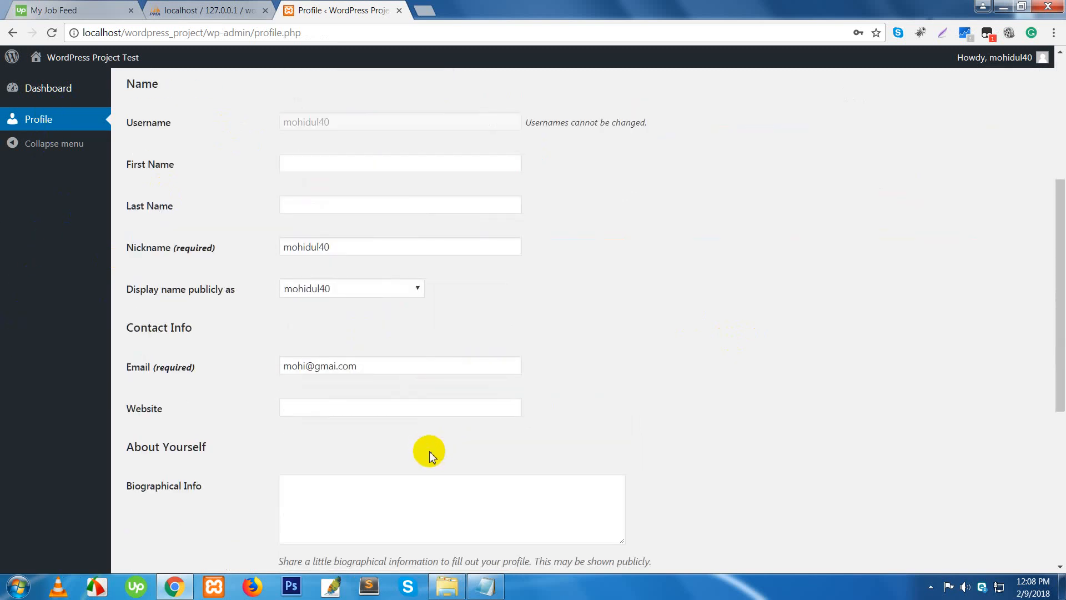
scroll(345, 480, "down", 2)
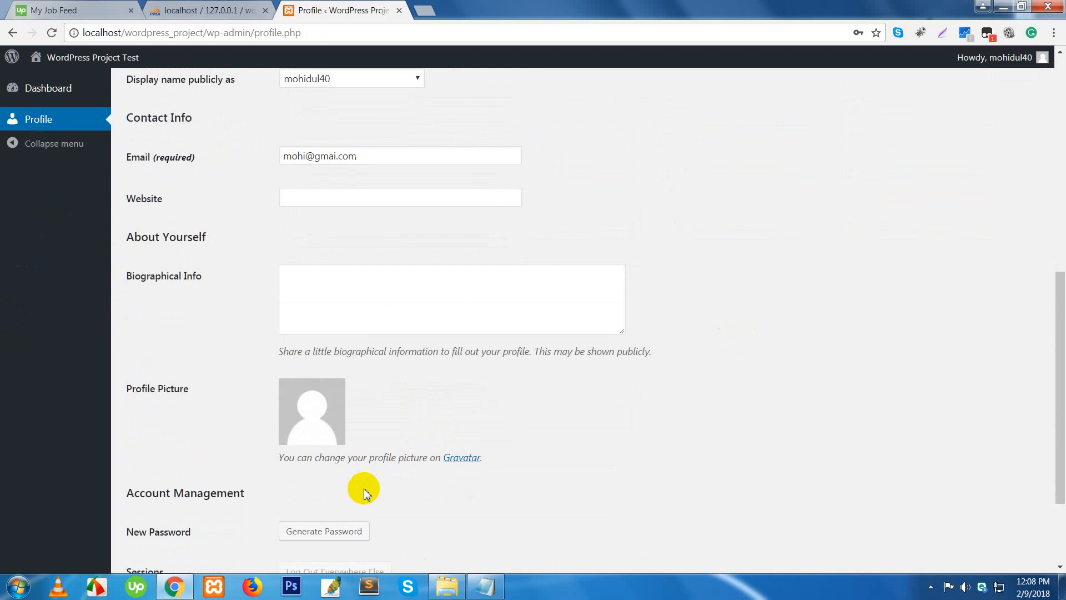
scroll(665, 458, "up", 10)
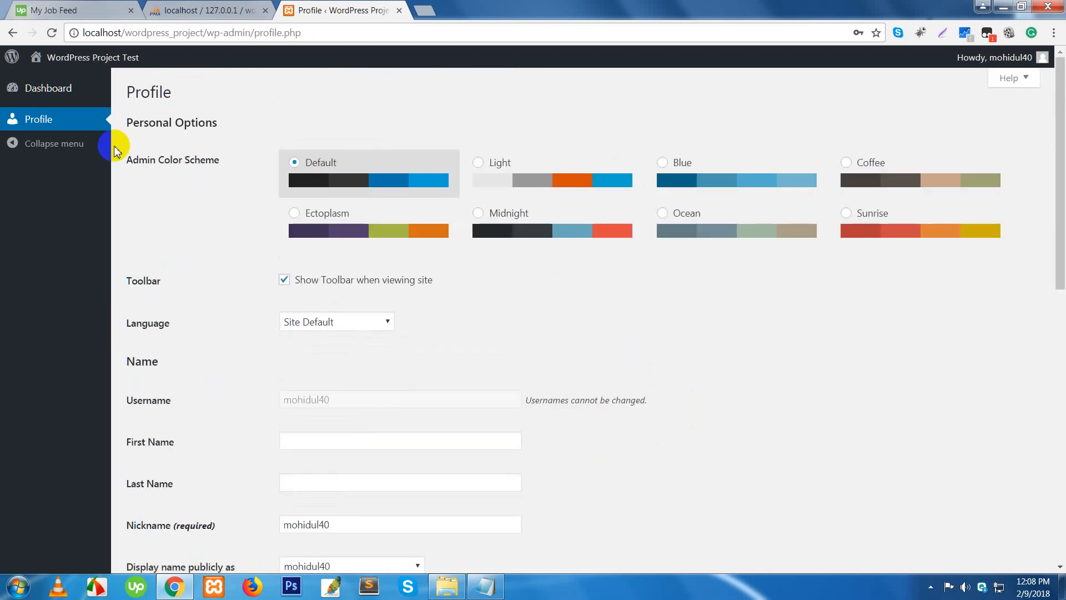
left_click(43, 122)
left_click(28, 89)
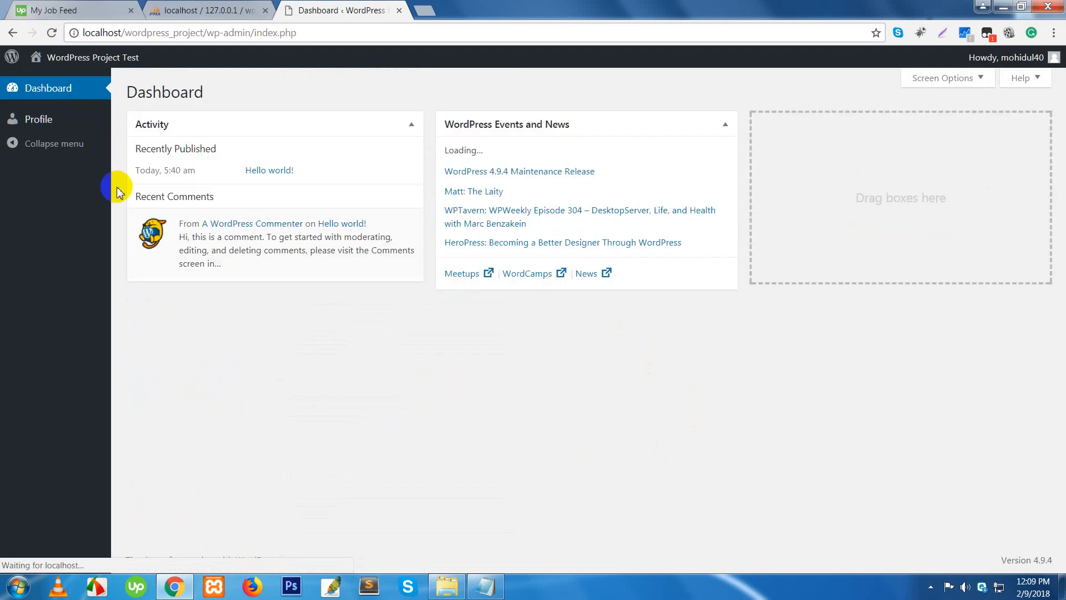
left_click(52, 126)
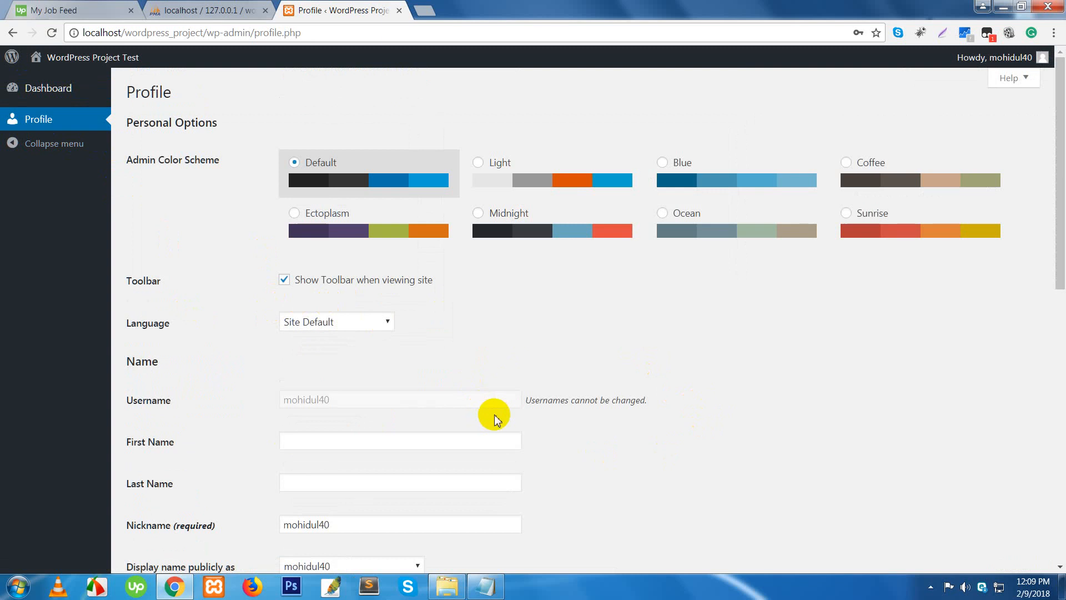
- Scroll through the subscriber profile once more, then log the subscriber out
scroll(486, 408, "down", 7)
scroll(498, 417, "down", 2)
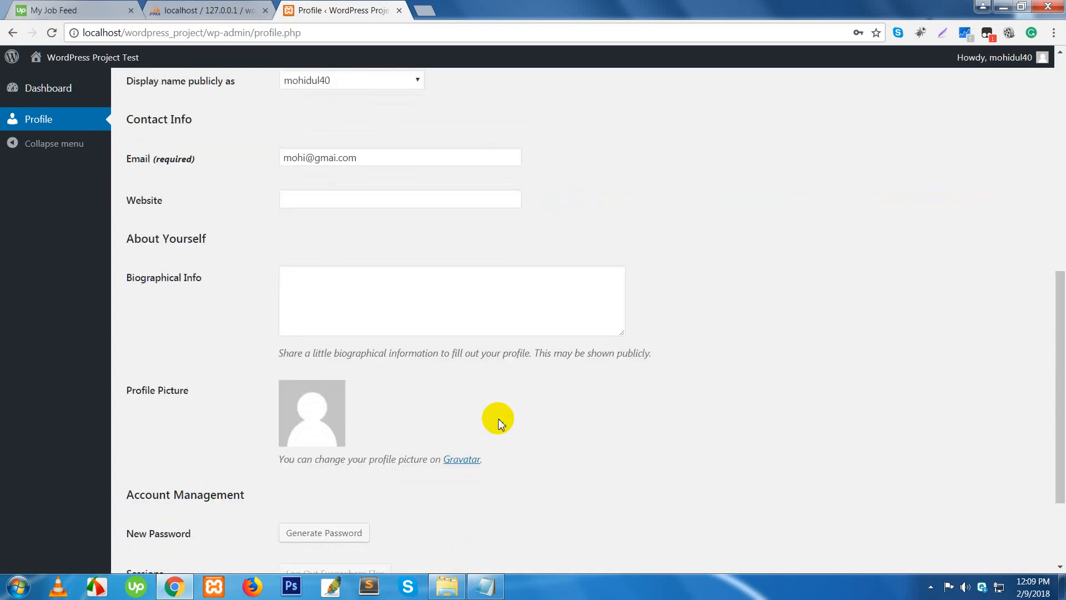
scroll(499, 419, "up", 6)
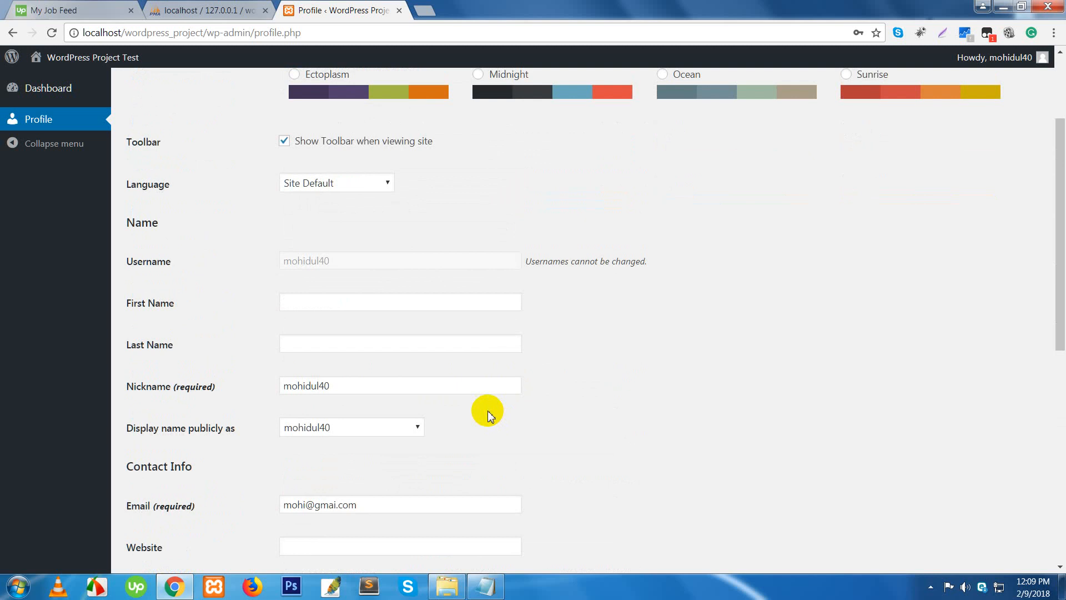
scroll(671, 389, "up", 3)
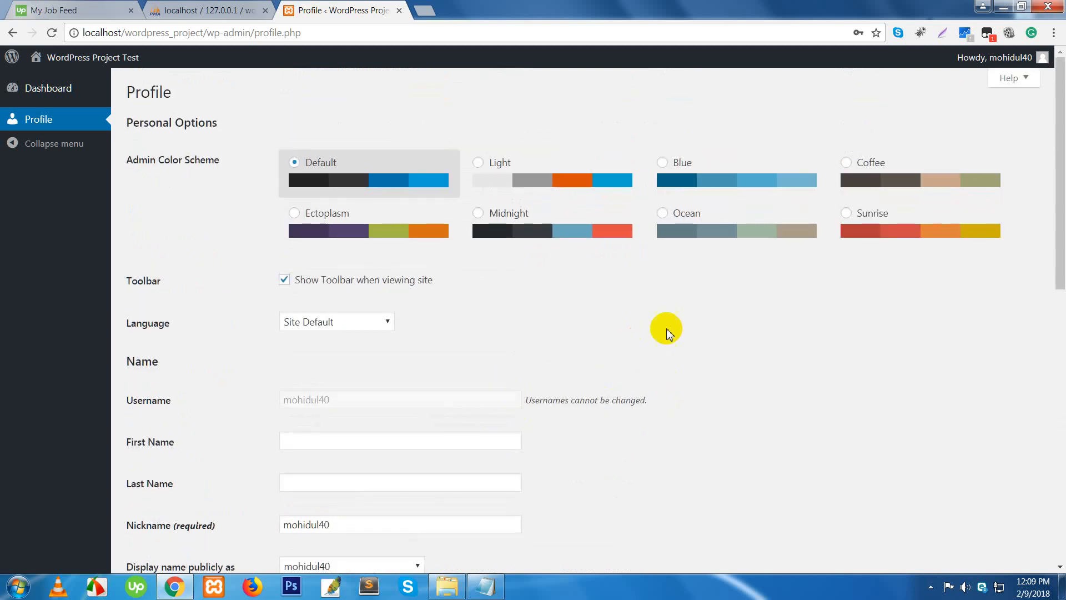
mouse_move(994, 57)
left_click(957, 127)
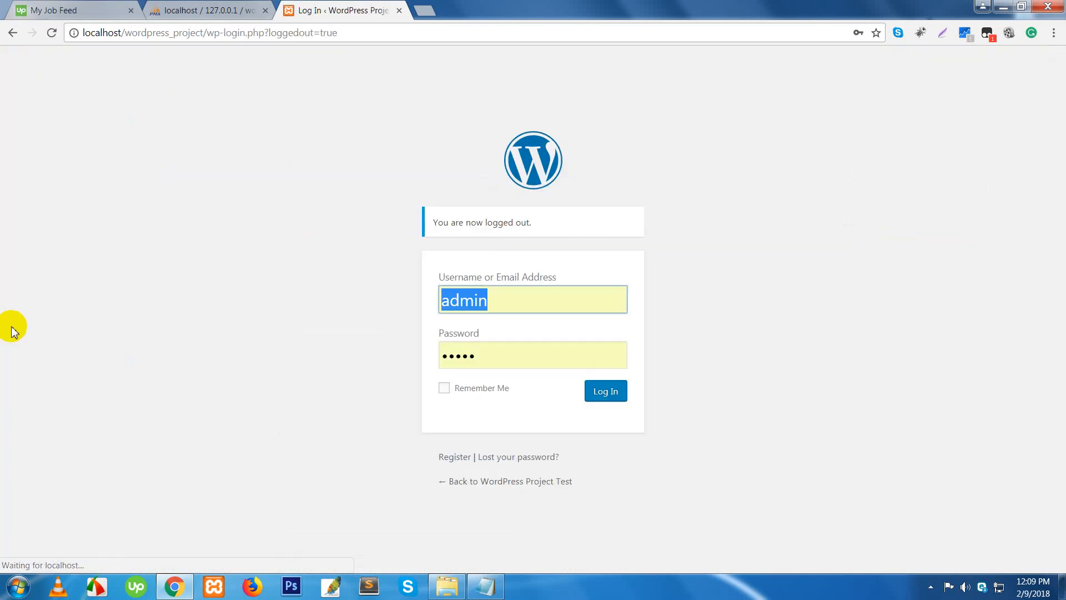
- Log in as administrator and open Users > All Users, listing one Administrator and one Subscriber
left_click(601, 393)
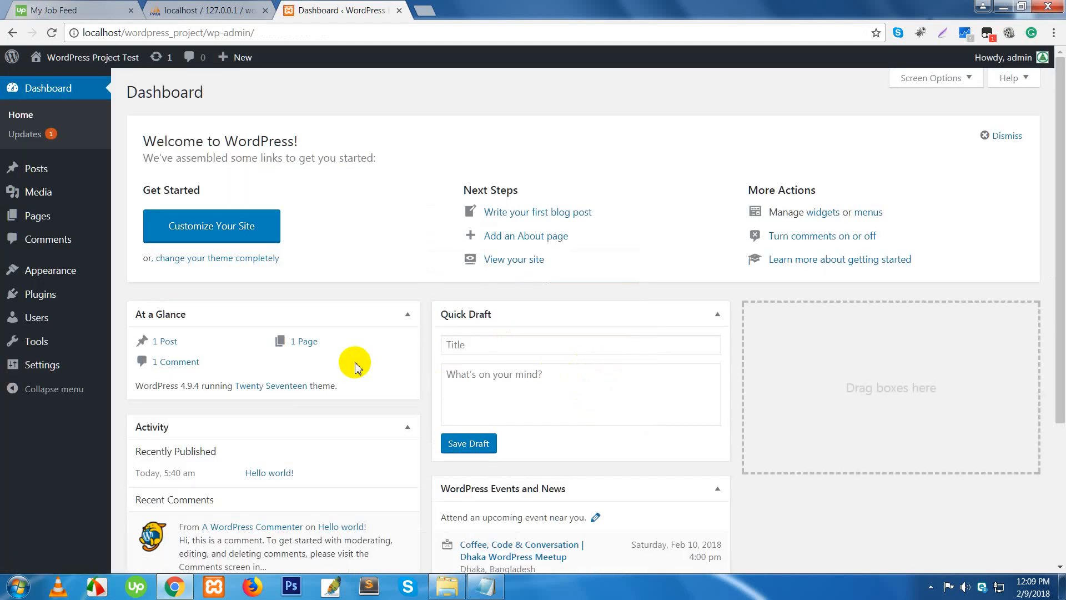
left_click(28, 341)
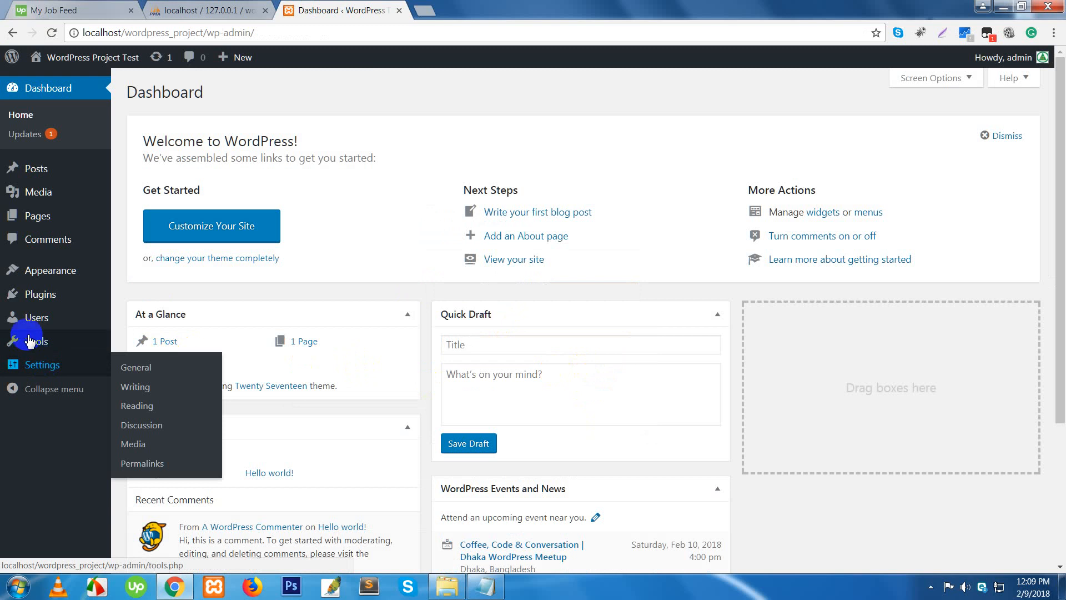
mouse_move(25, 321)
left_click(141, 328)
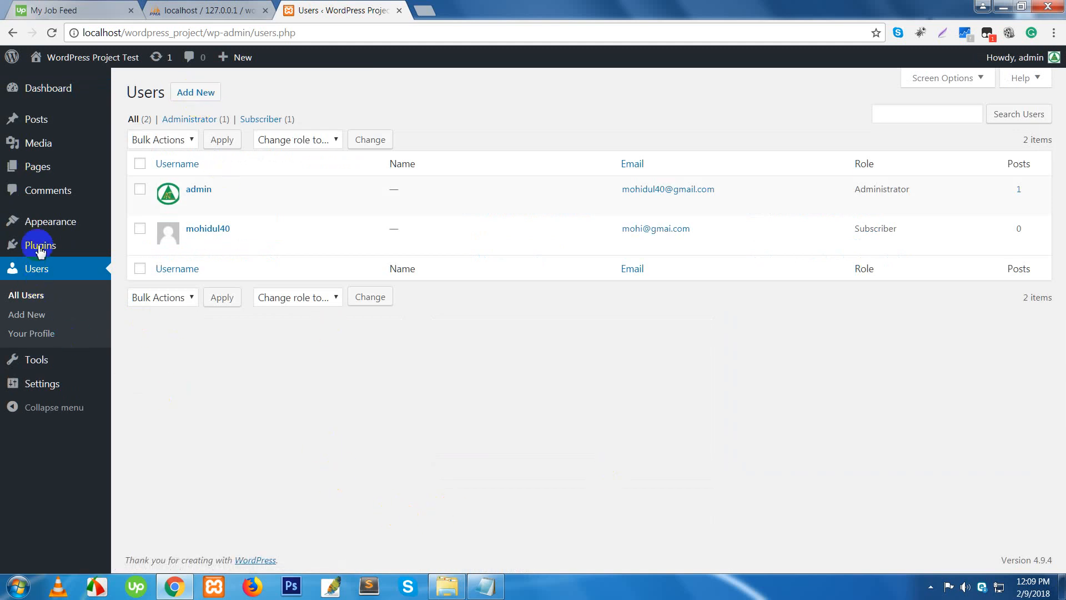
mouse_move(22, 383)
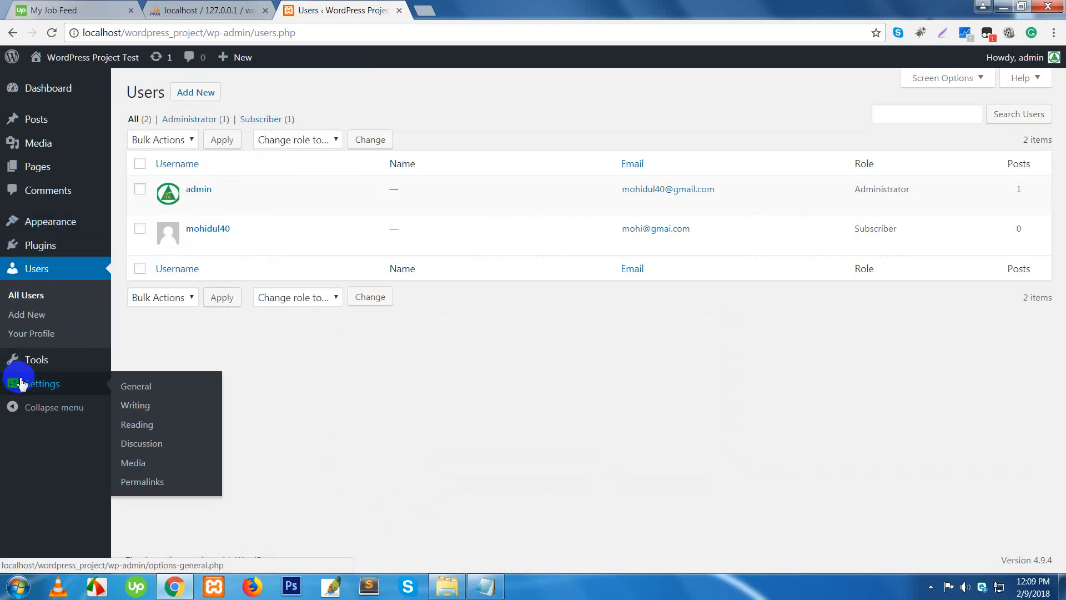
- Open Settings > Writing and keep Uncategorized as the default post category
left_click(138, 411)
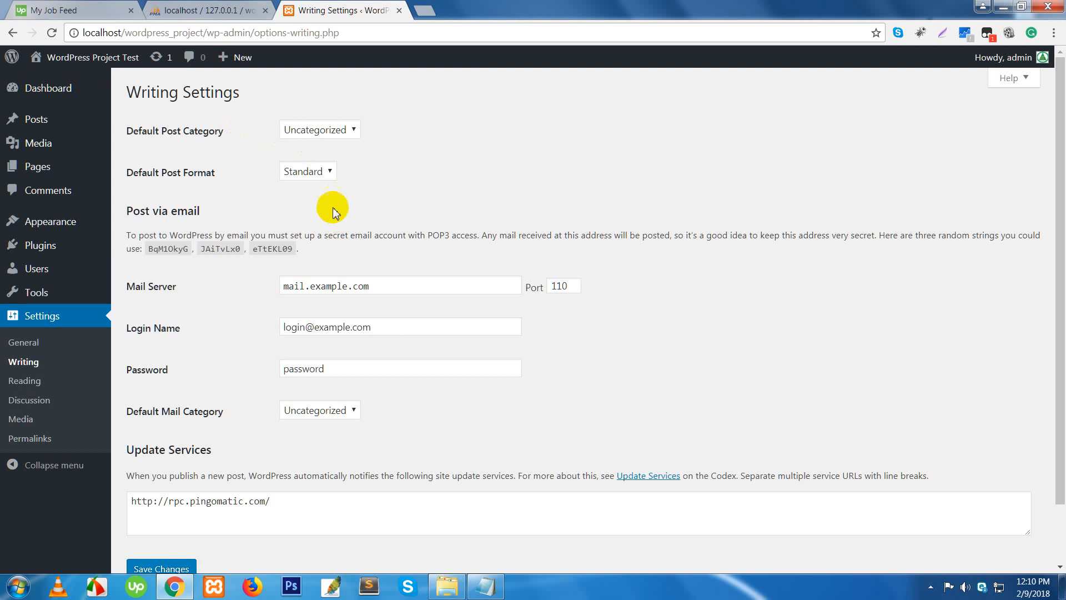
left_click(322, 132)
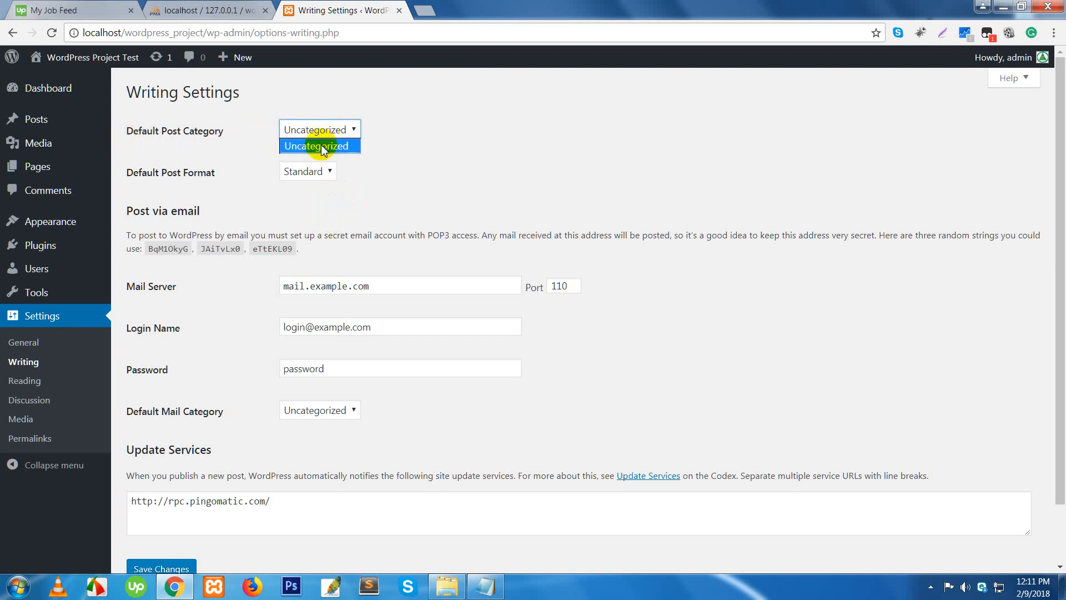
left_click(323, 146)
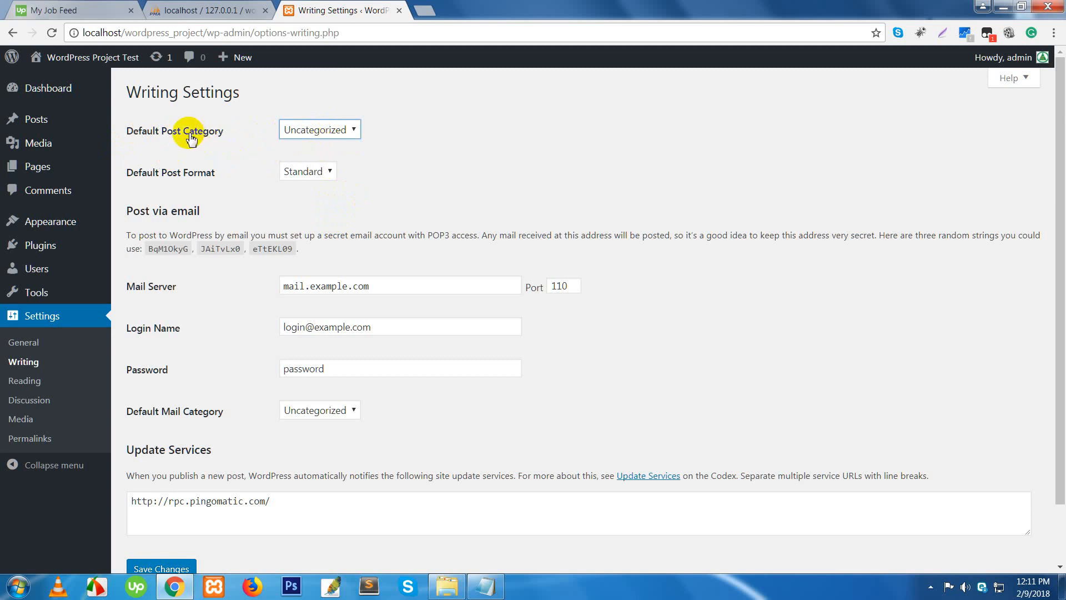
left_click(331, 137)
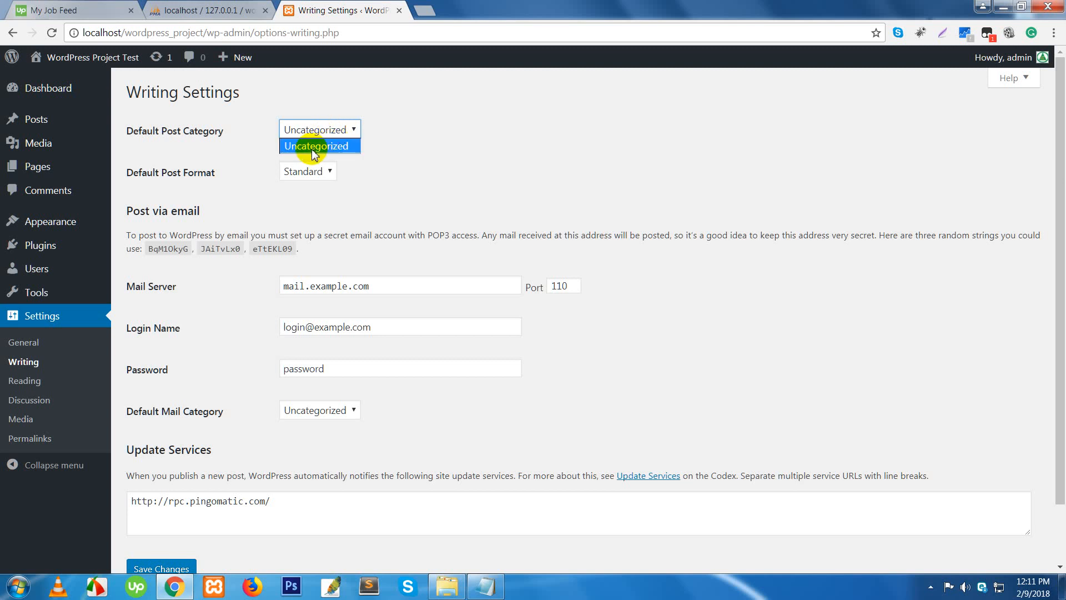
left_click(46, 169)
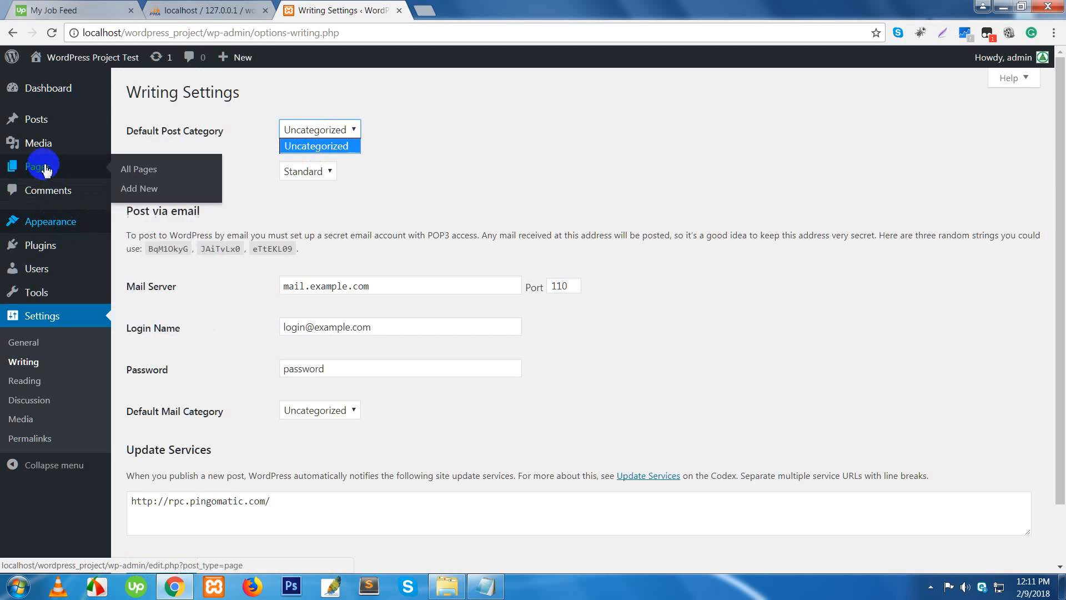
mouse_move(38, 127)
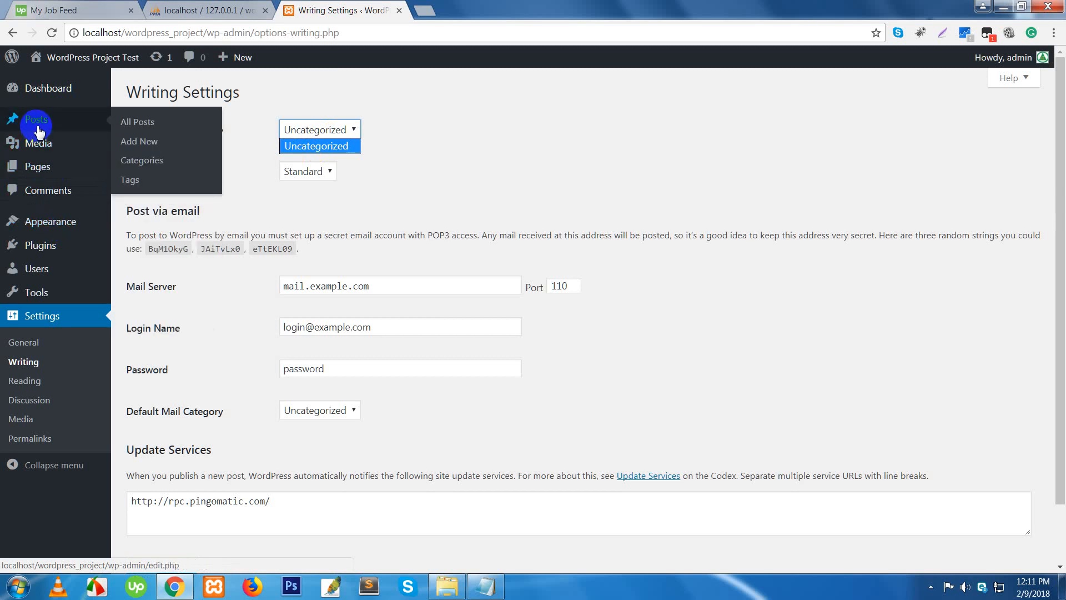
left_click(129, 156)
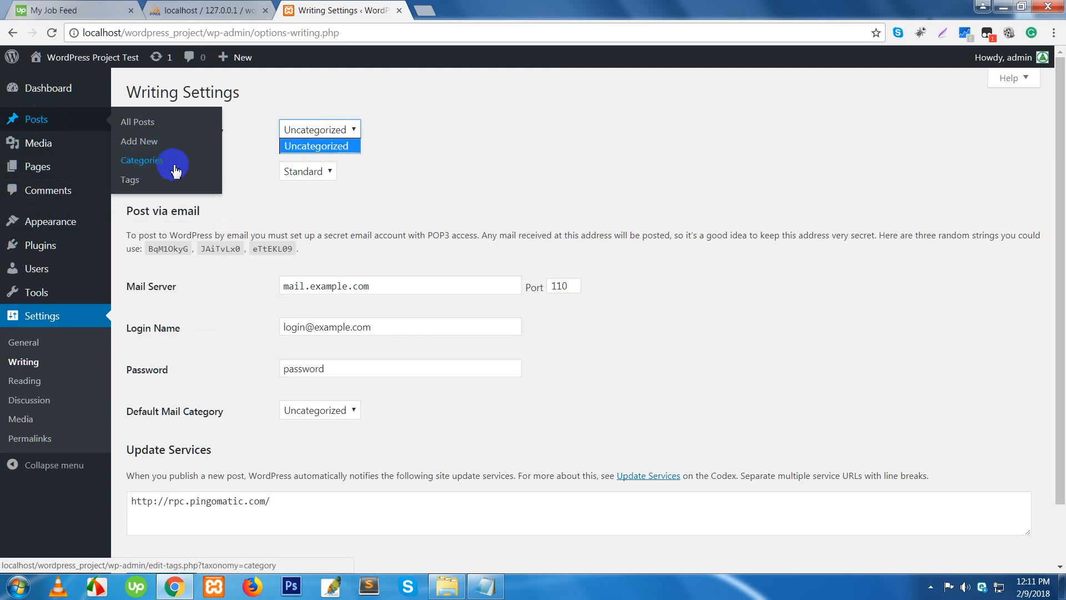
left_click(479, 166)
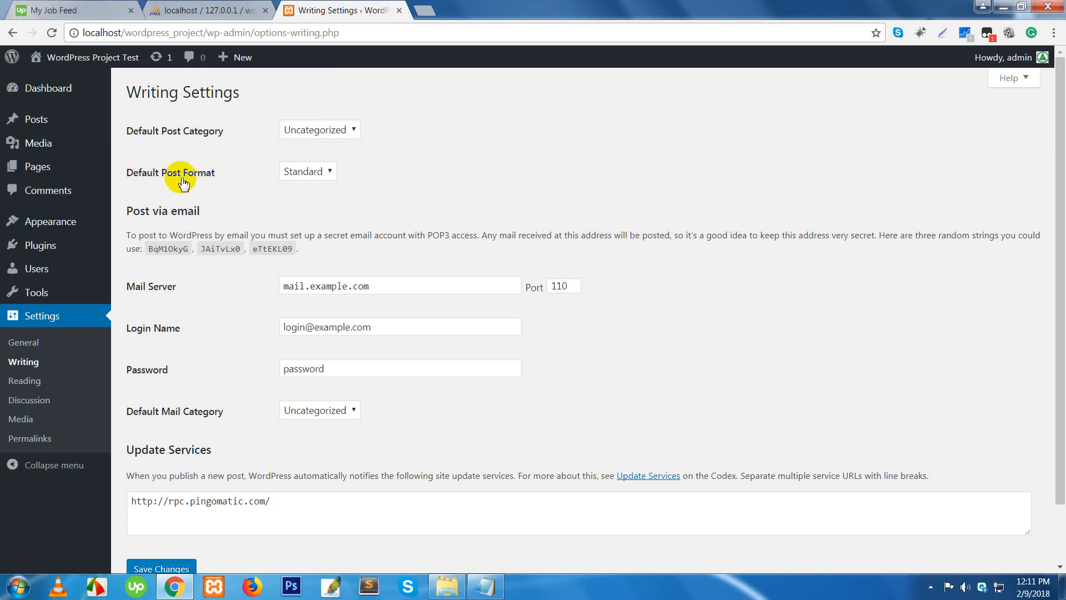
- Leave the default post format at Standard and scroll down to Post via email
left_click(323, 170)
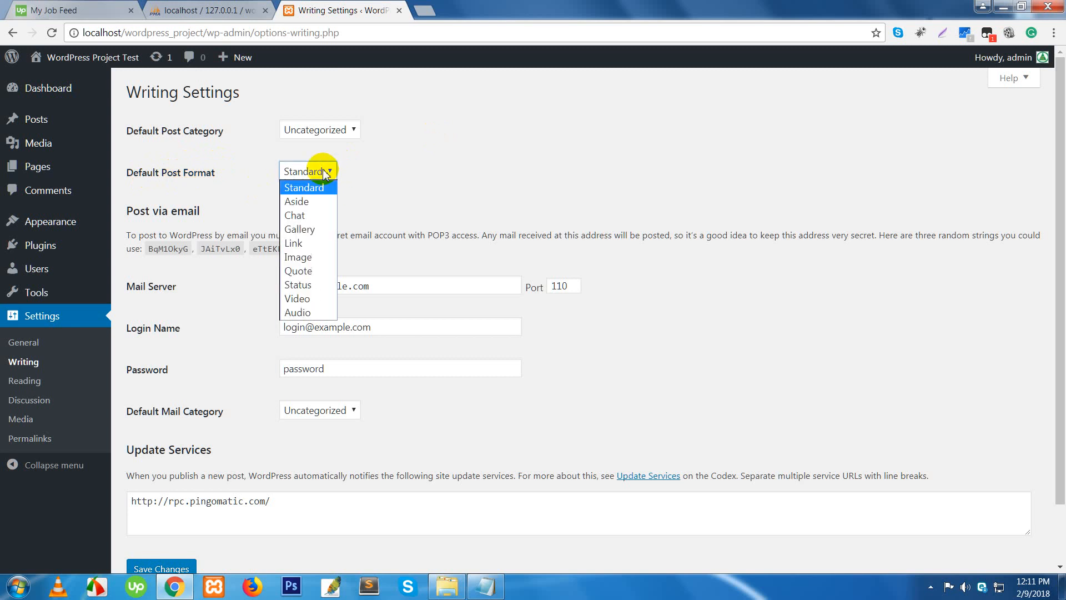
left_click(399, 181)
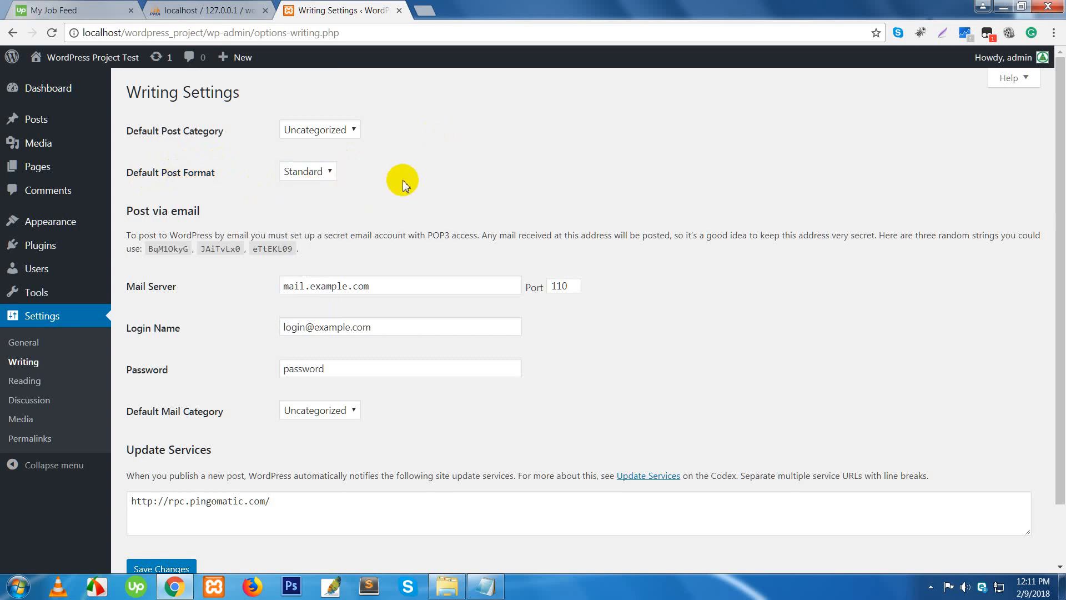
left_click(318, 179)
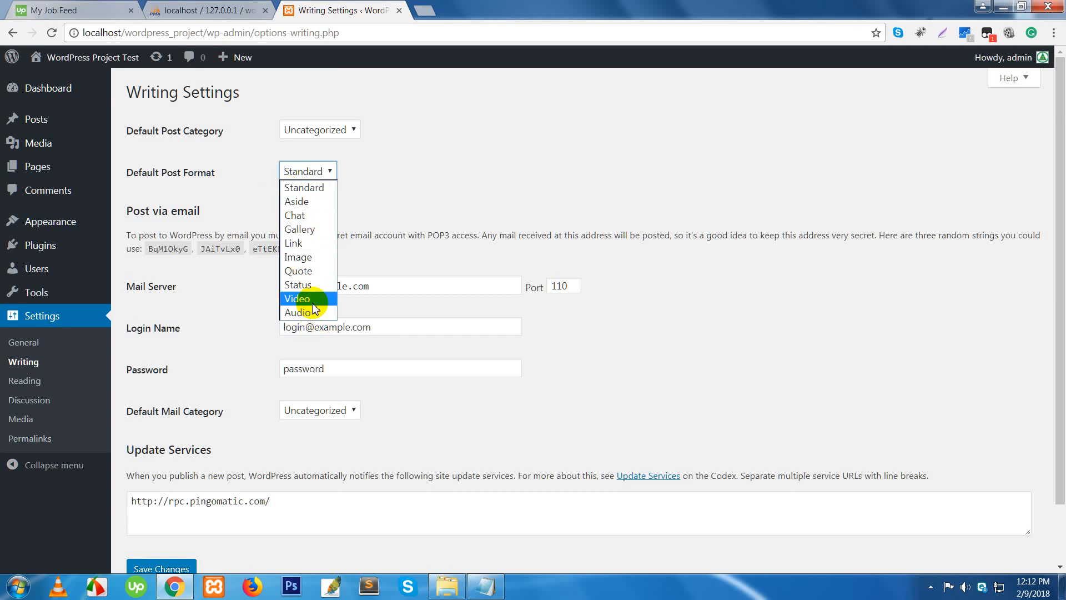
left_click(438, 180)
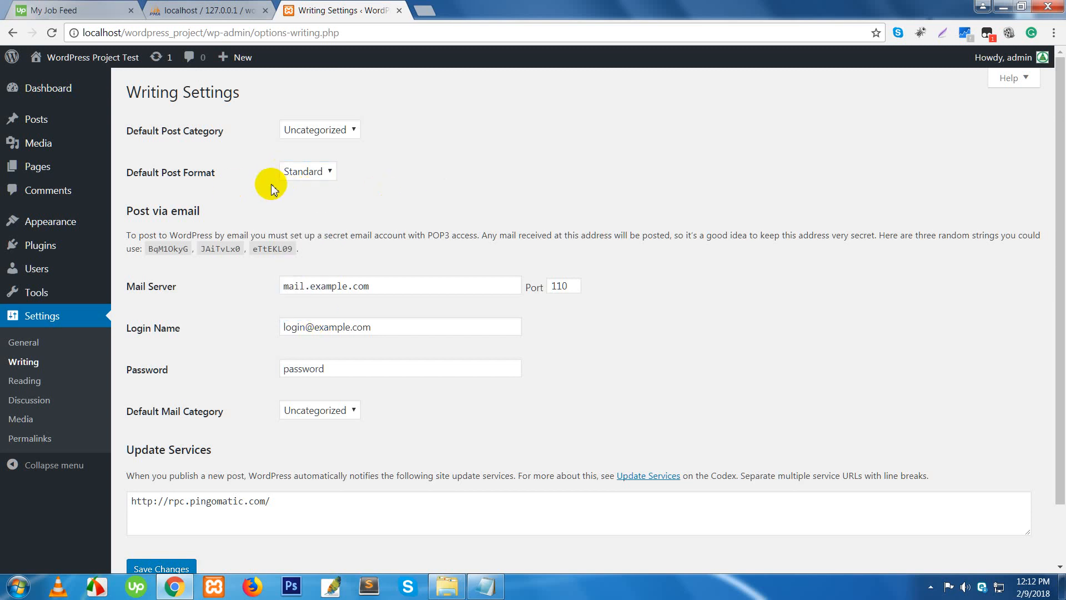
scroll(250, 222, "down", 2)
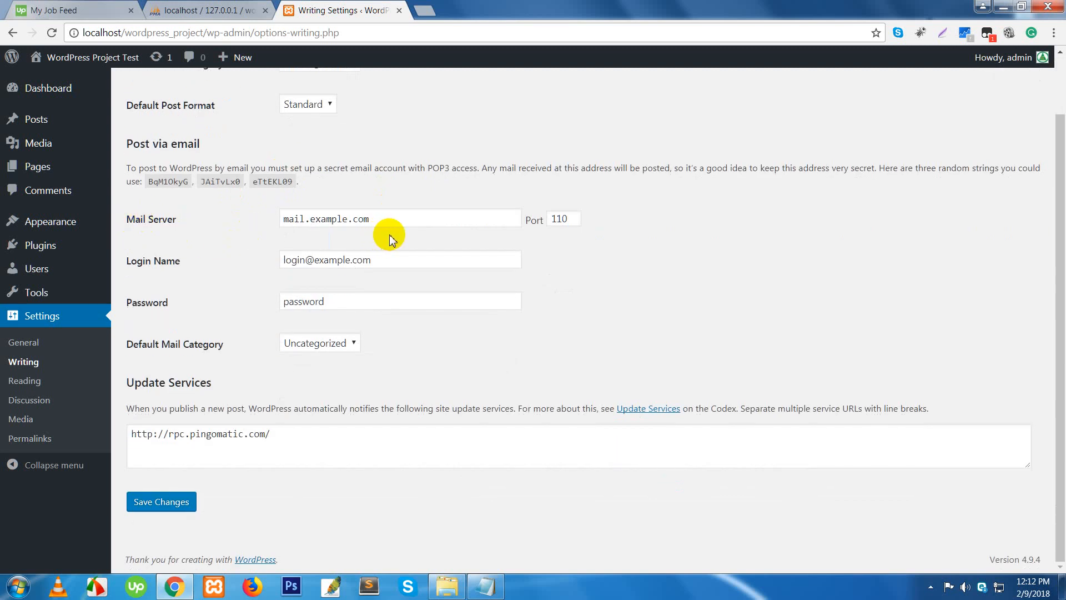
left_click_drag(400, 217, 281, 218)
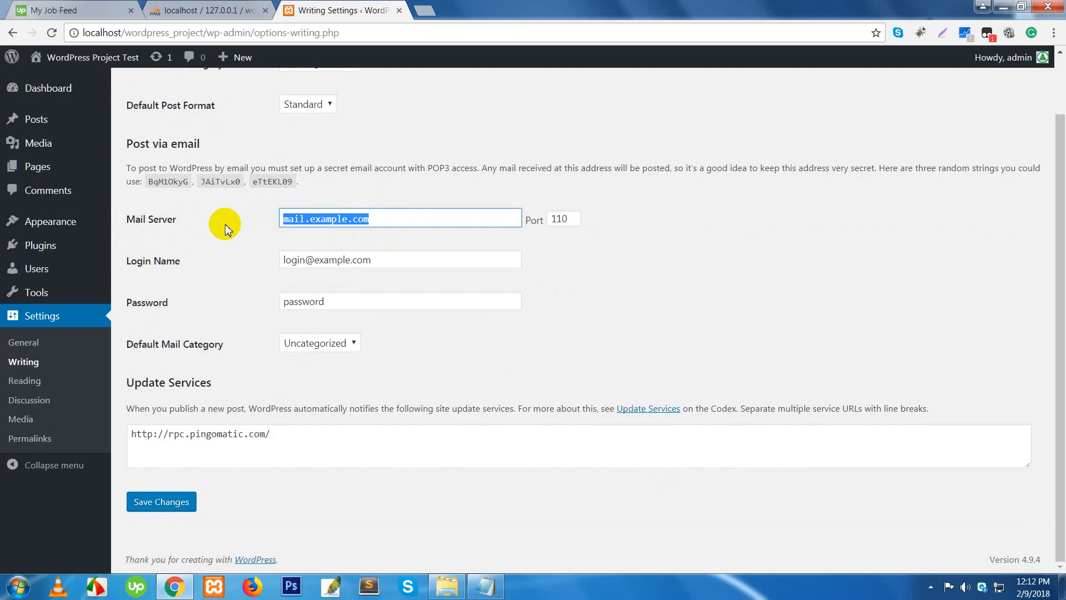
left_click(444, 220)
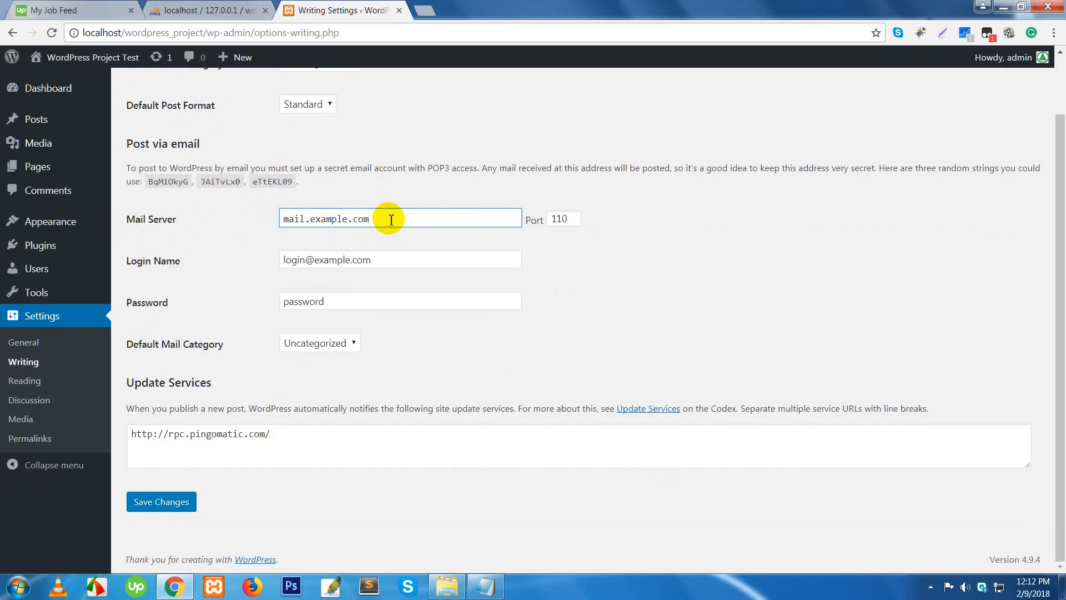
left_click_drag(389, 219, 281, 218)
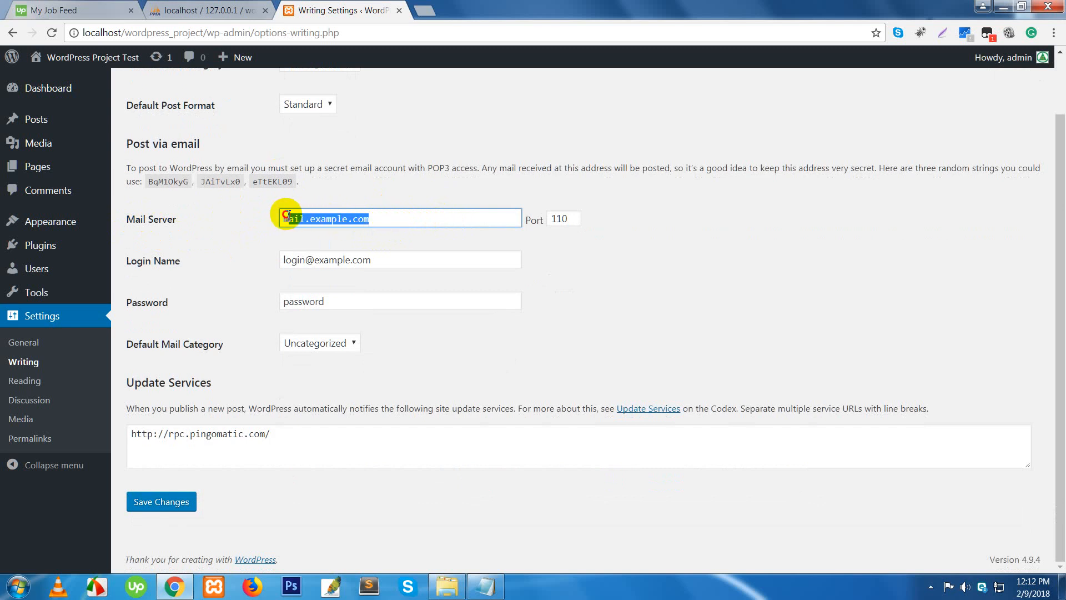
left_click(248, 220)
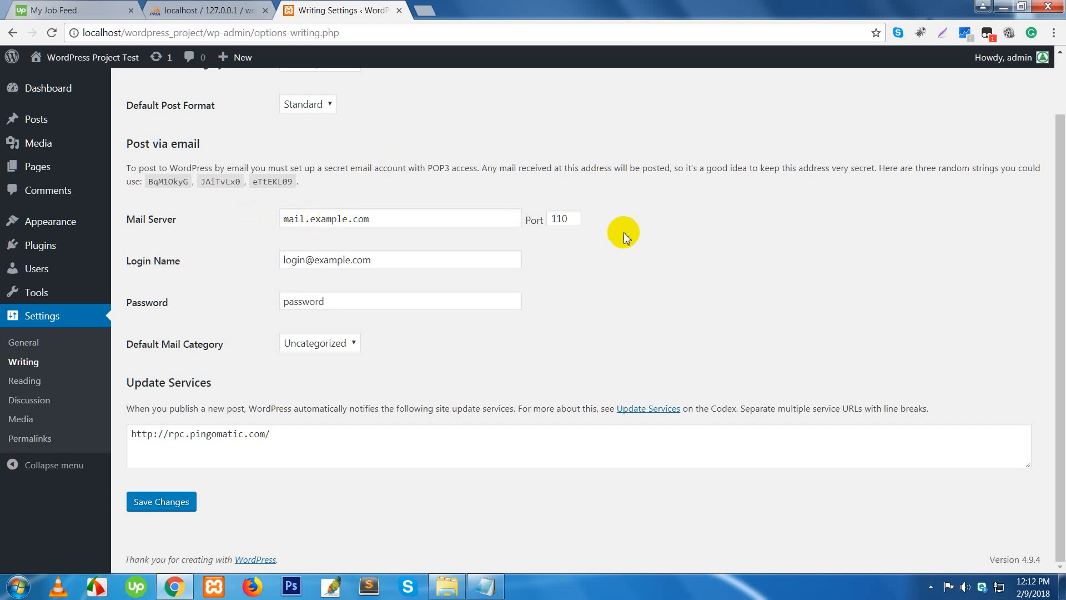
left_click(576, 218)
double_click(576, 217)
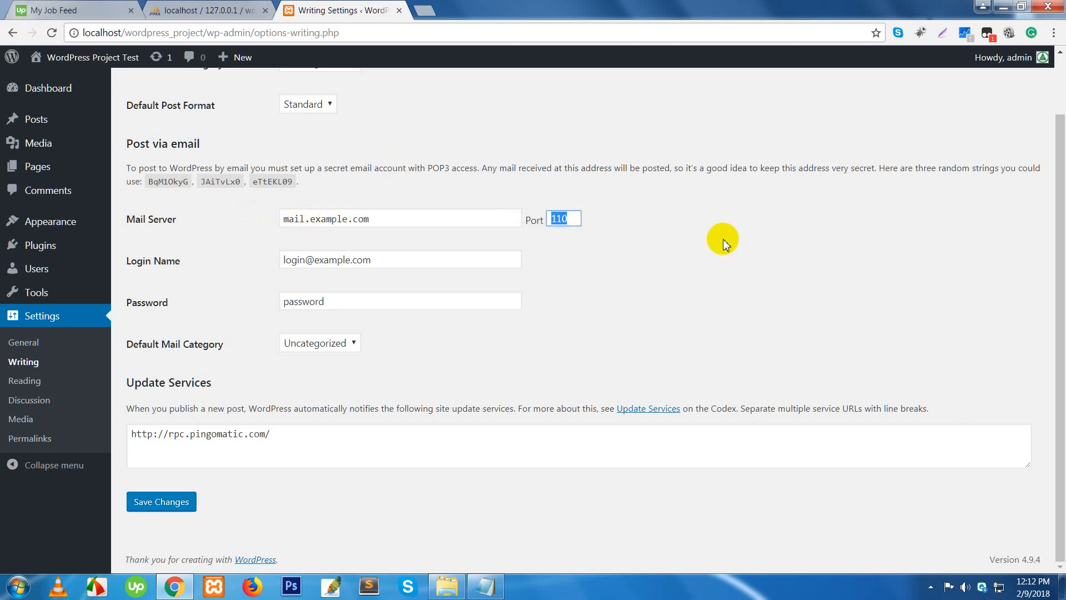
left_click(121, 34)
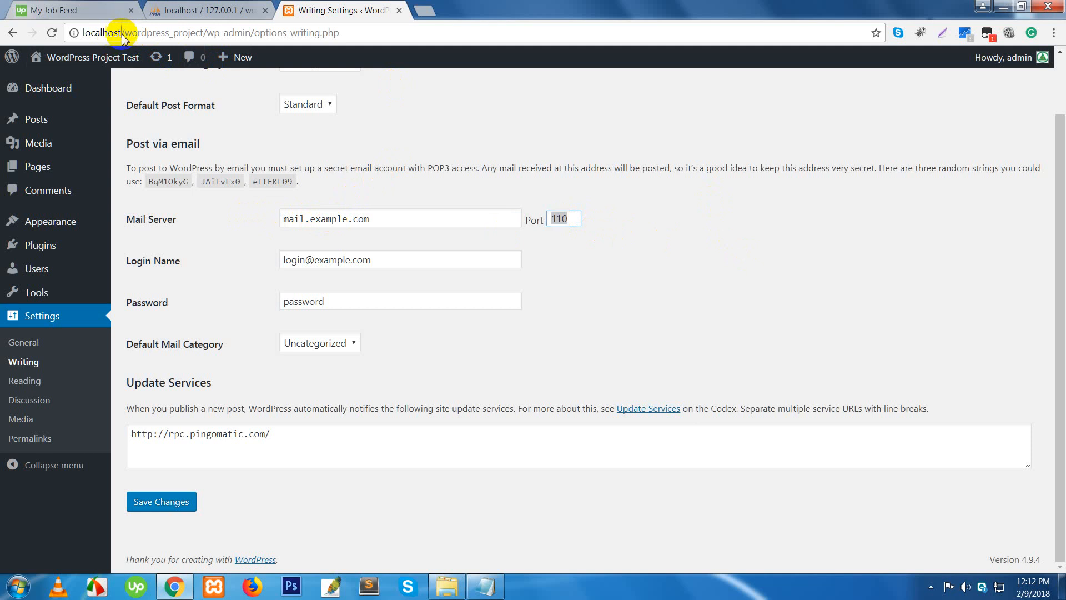
left_click(127, 35)
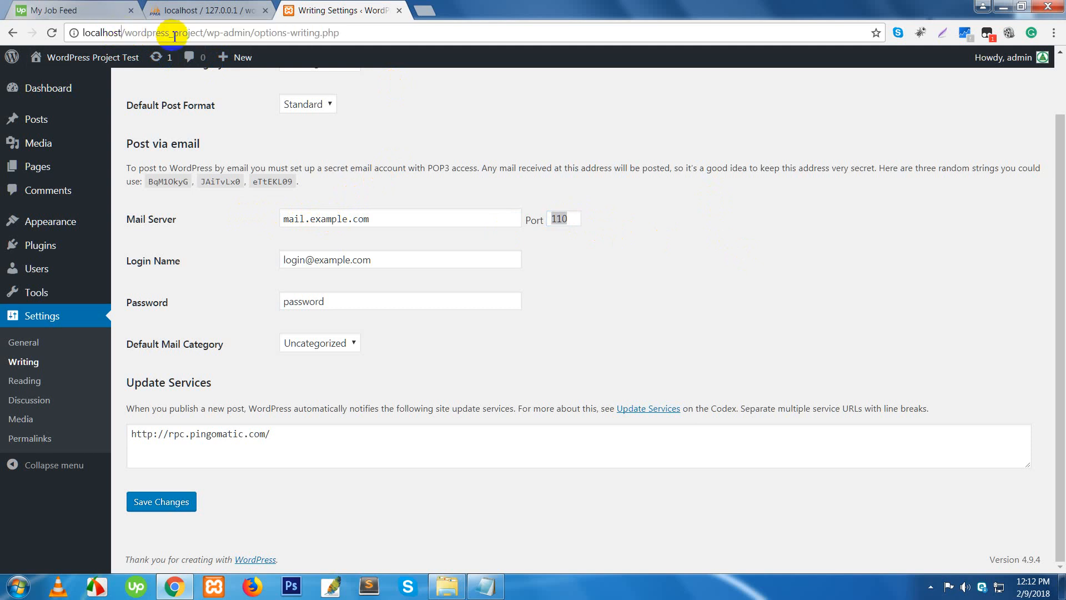
type(":80")
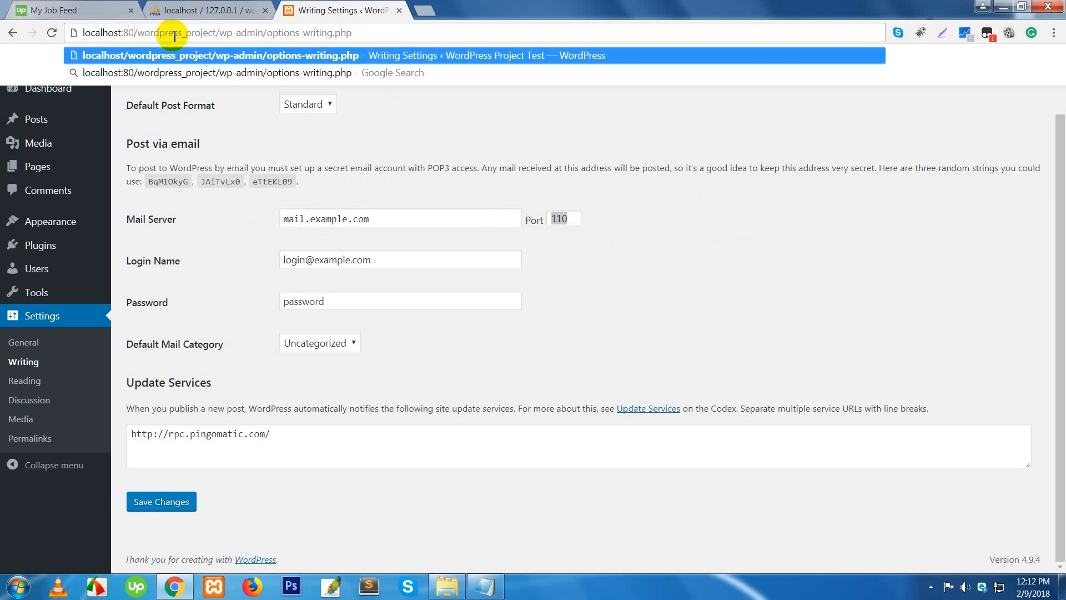
key("Return")
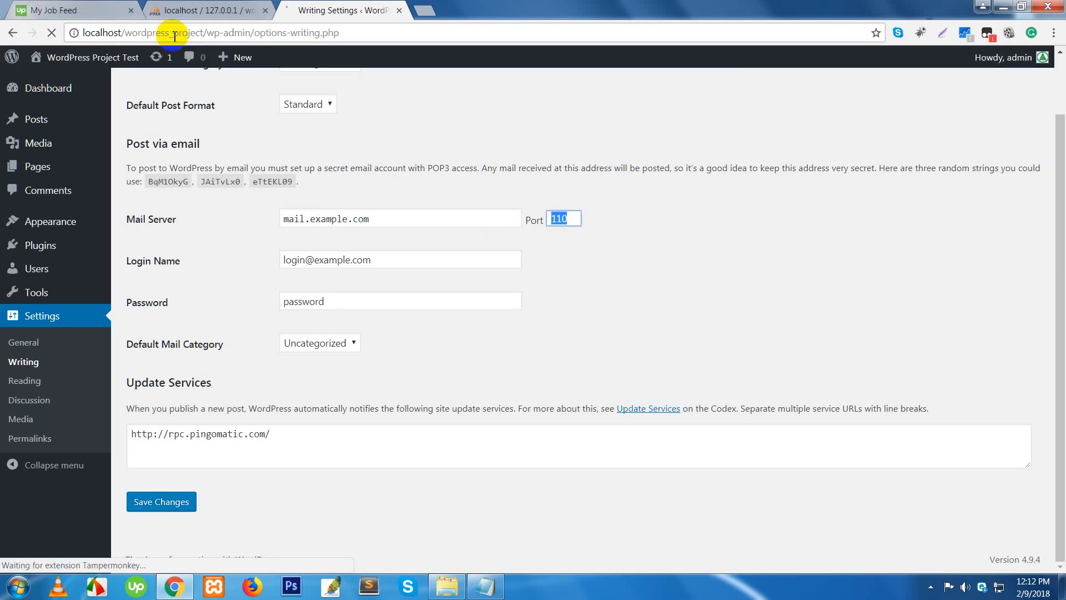
left_click(425, 11)
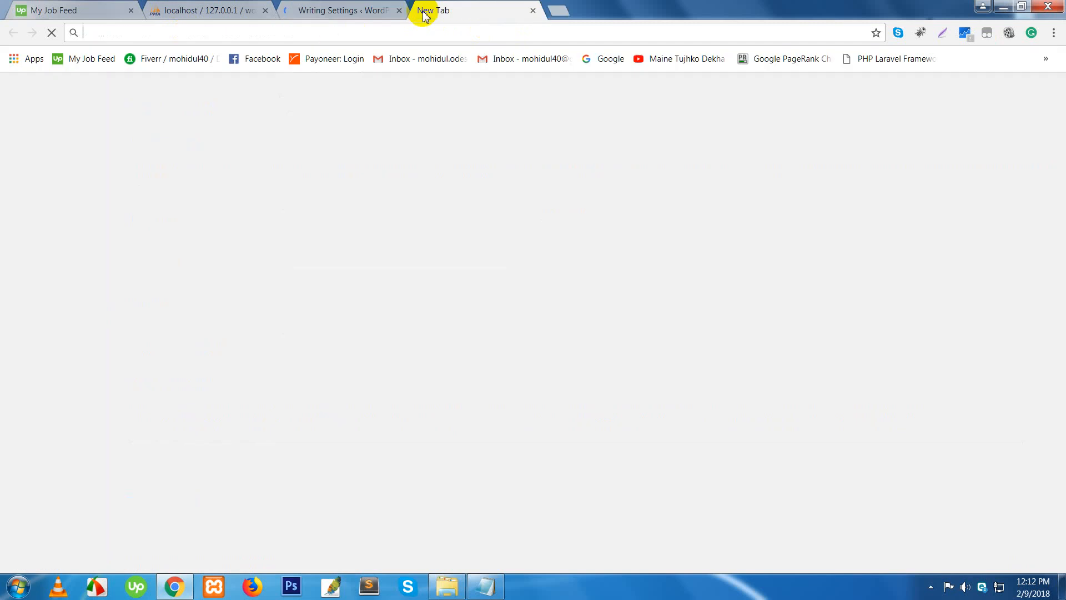
type("l")
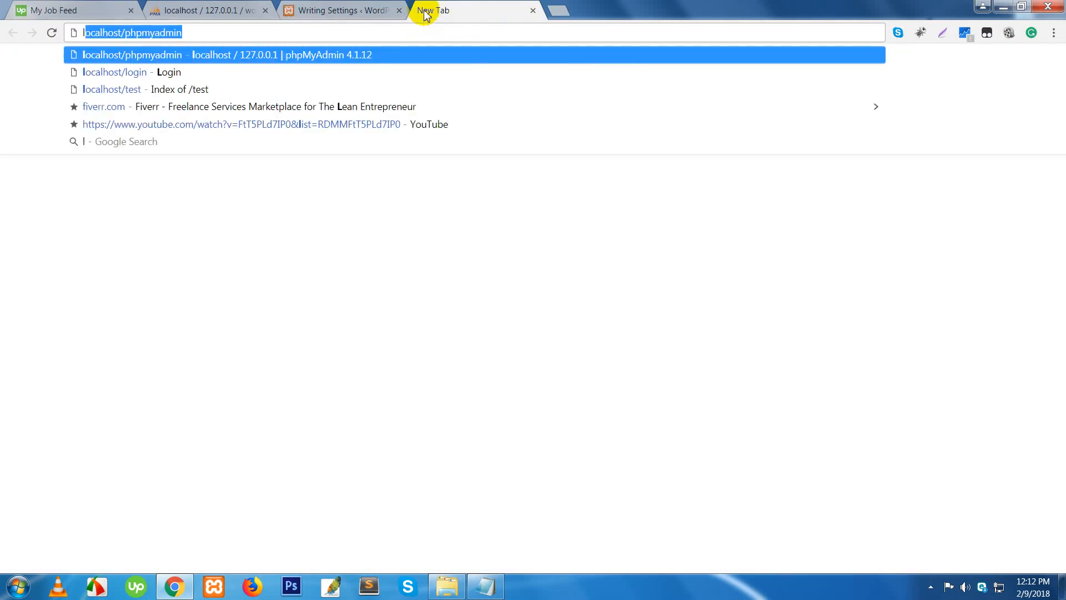
key("Right")
key("BackSpace")
key("BackSpace")
key("BackSpace")
key("BackSpace")
key("BackSpace")
key("BackSpace")
key("BackSpace")
key("BackSpace")
key("BackSpace")
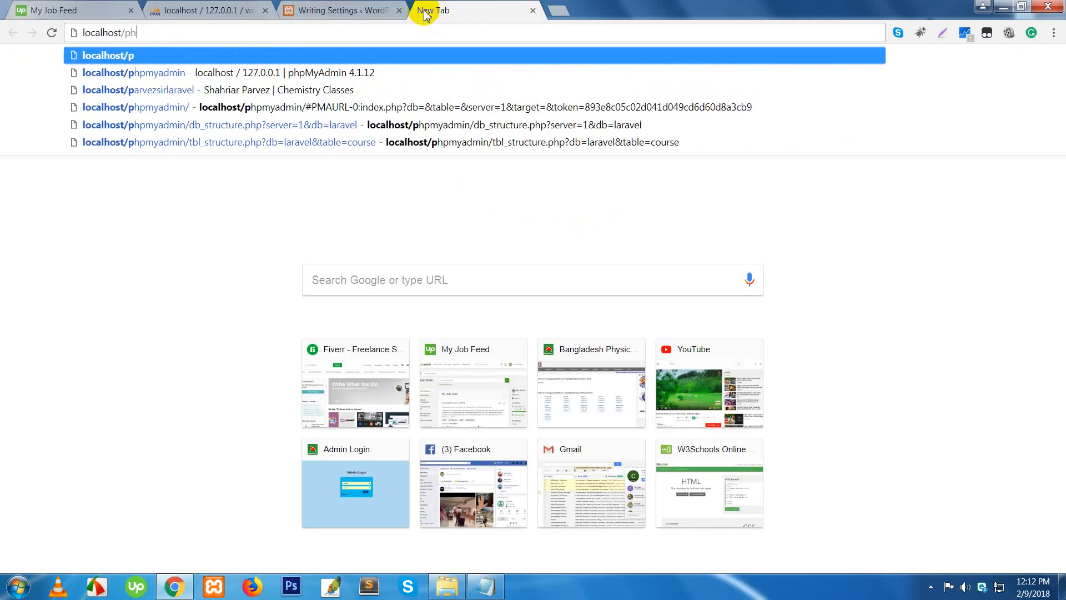
key("BackSpace")
key("BackSpace")
key("BackSpace")
type(":")
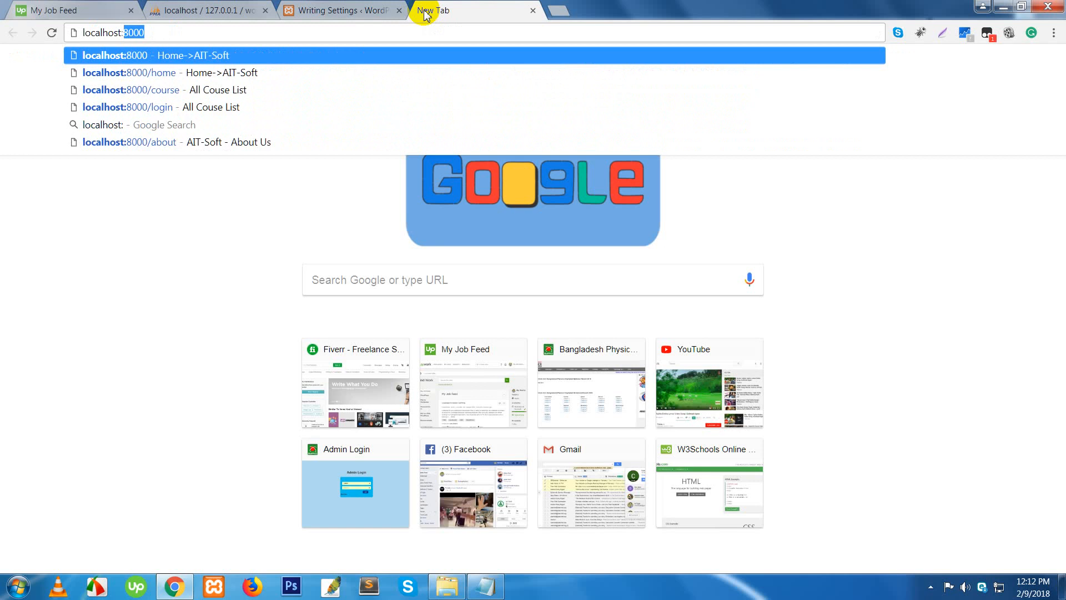
type("80")
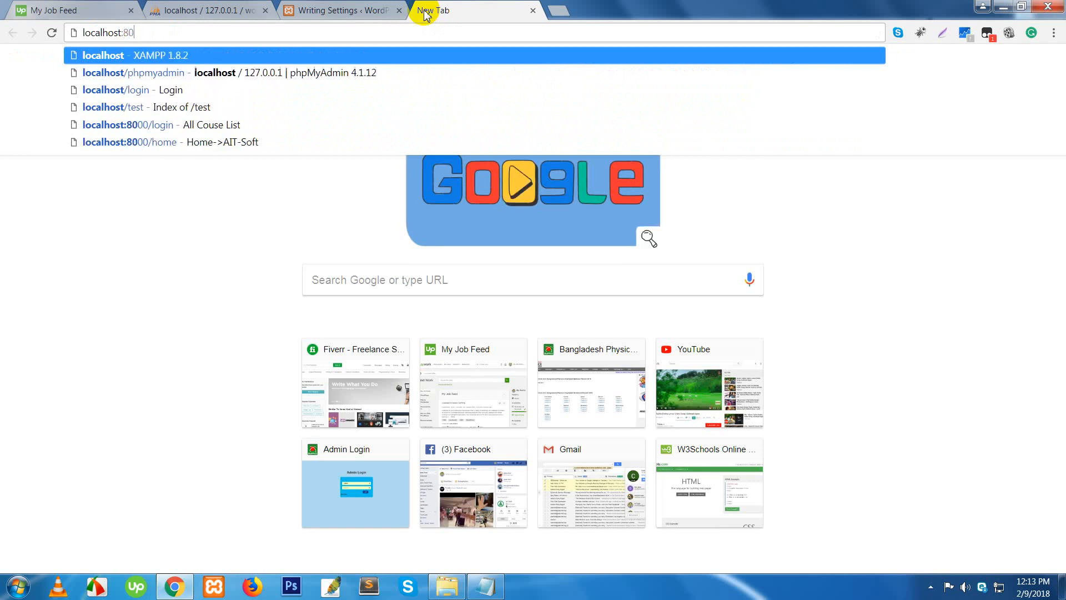
key("Return")
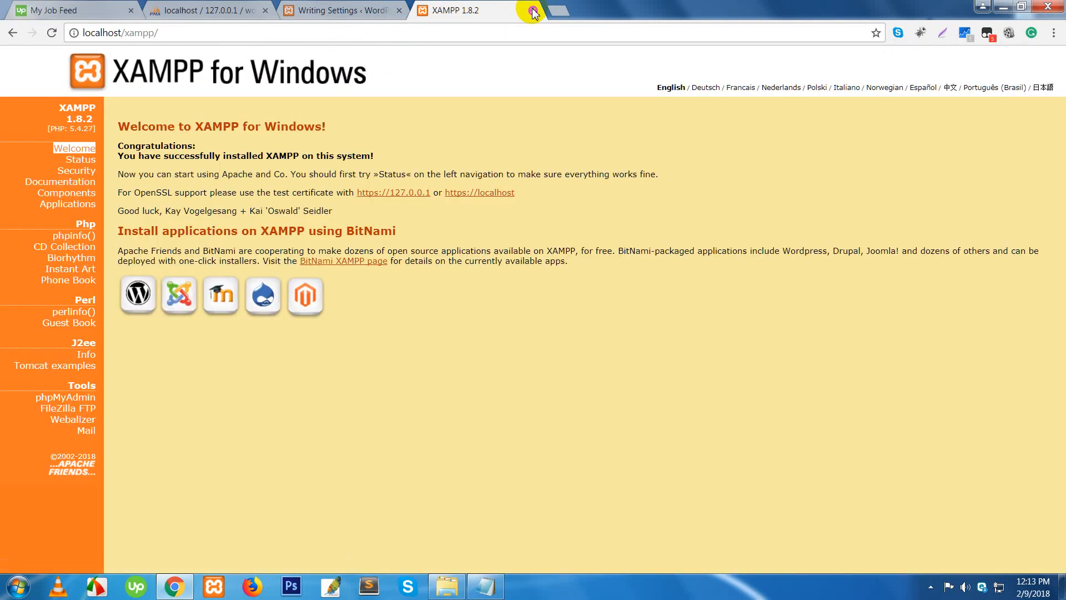
left_click(533, 12)
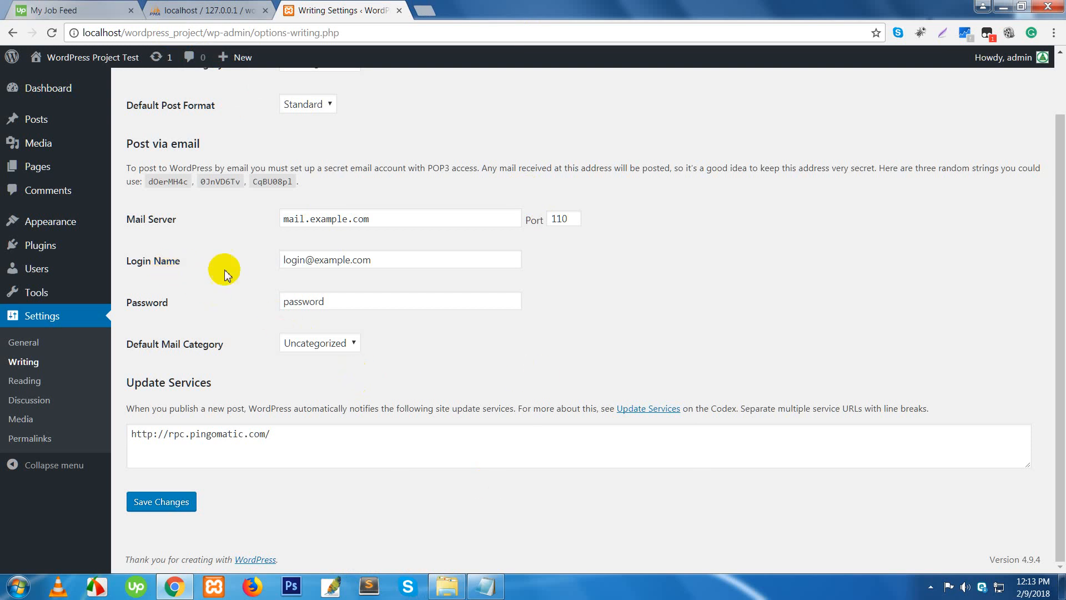
- Replace the sample Login Name with the site owner's Gmail address
left_click_drag(377, 258, 269, 272)
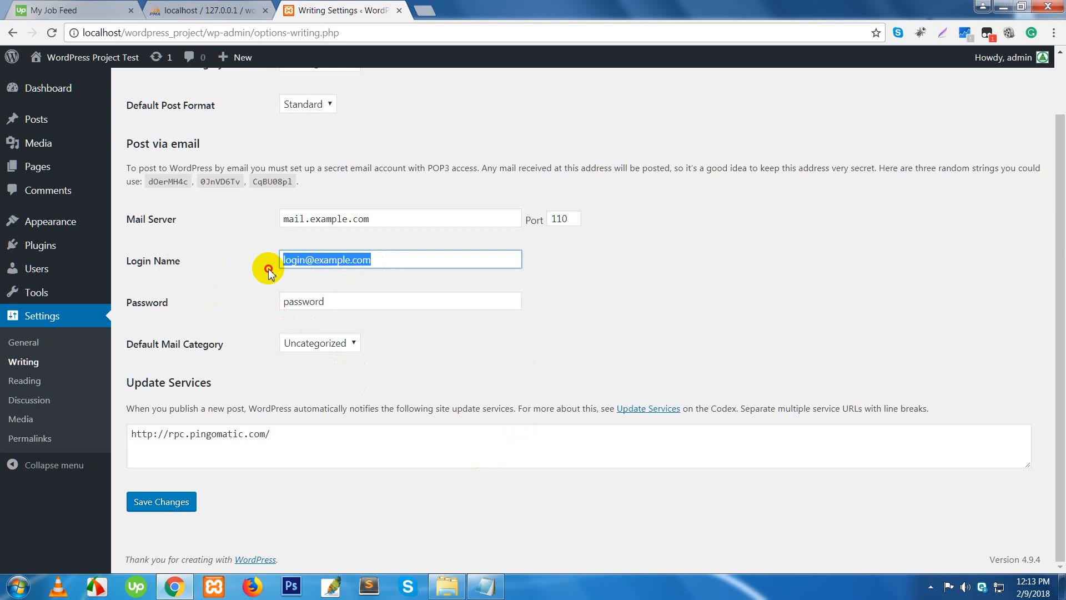
left_click_drag(389, 304, 255, 310)
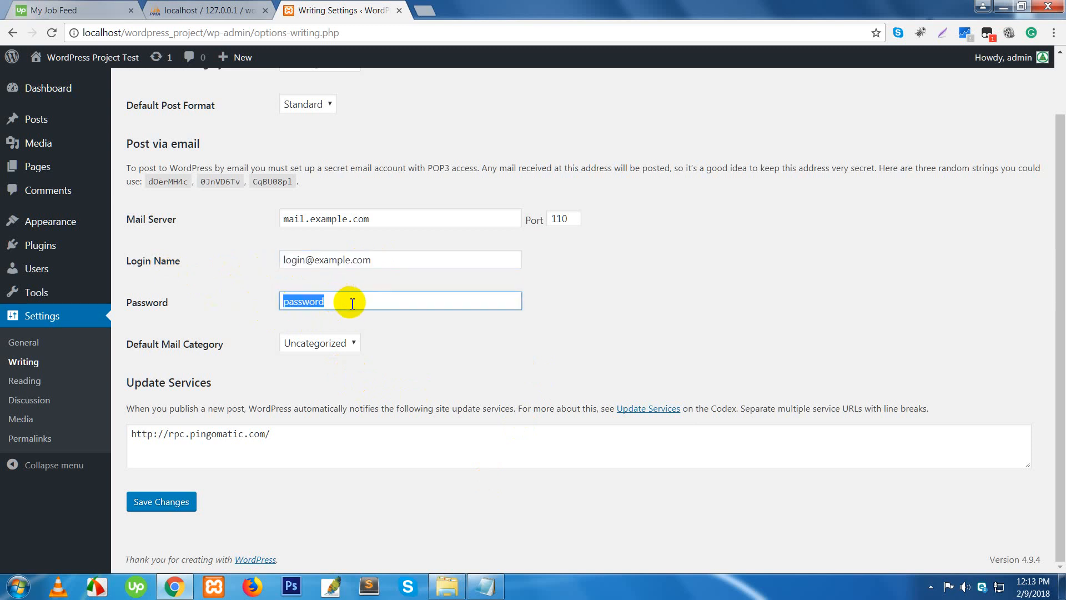
left_click(443, 340)
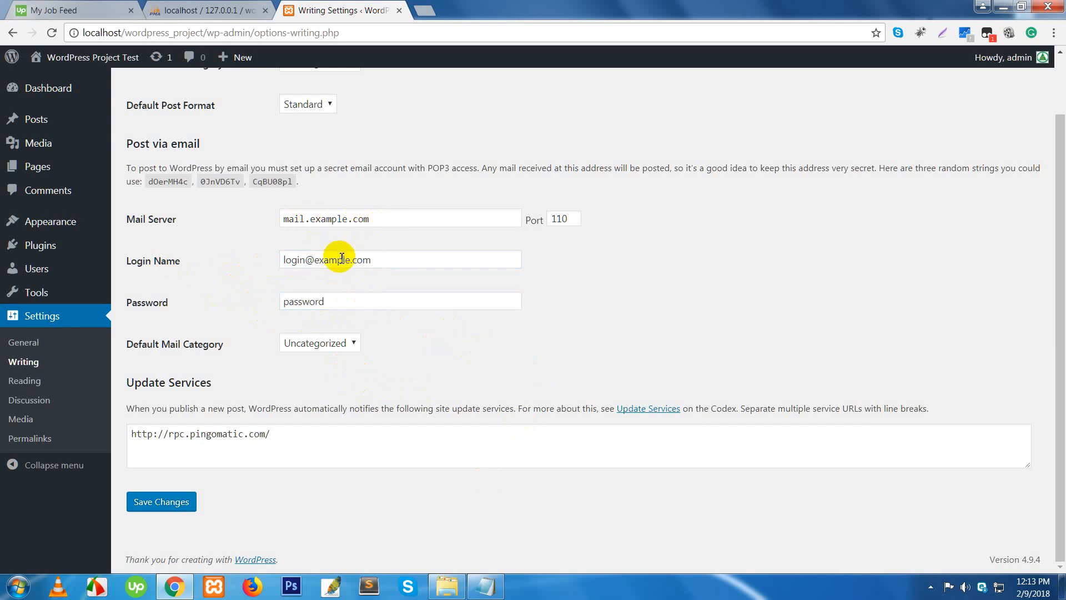
triple_click(289, 259)
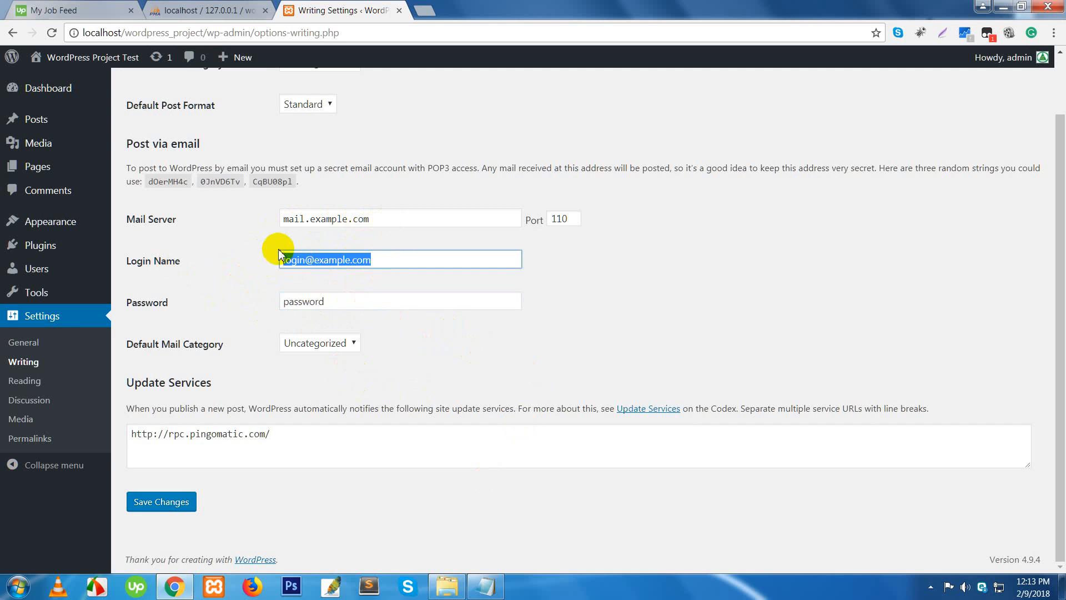
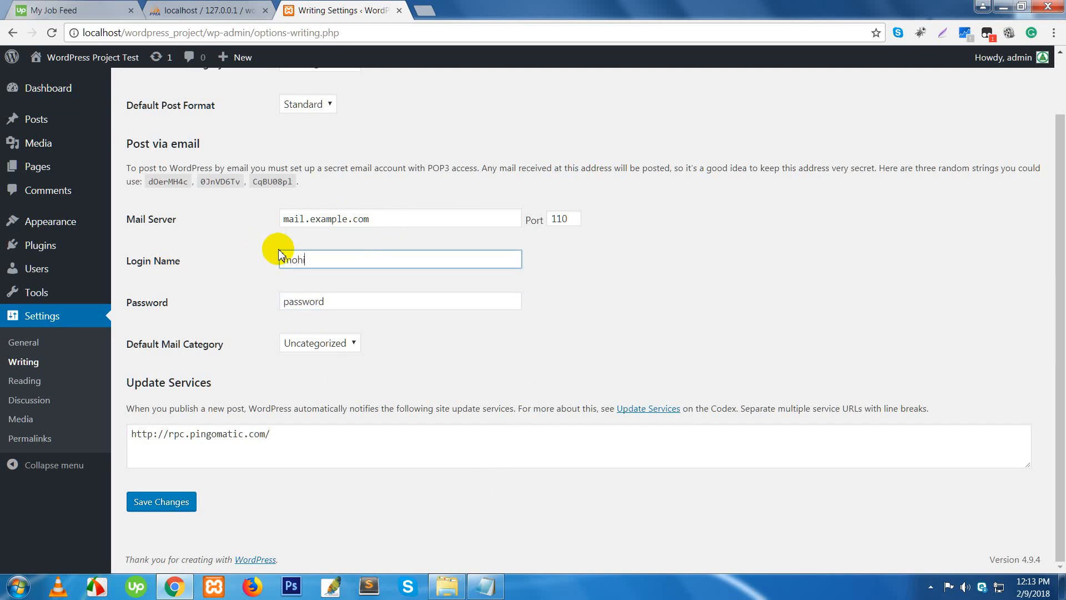
- Check the mail server, port and password, keeping Uncategorized as default mail category
left_click(408, 218)
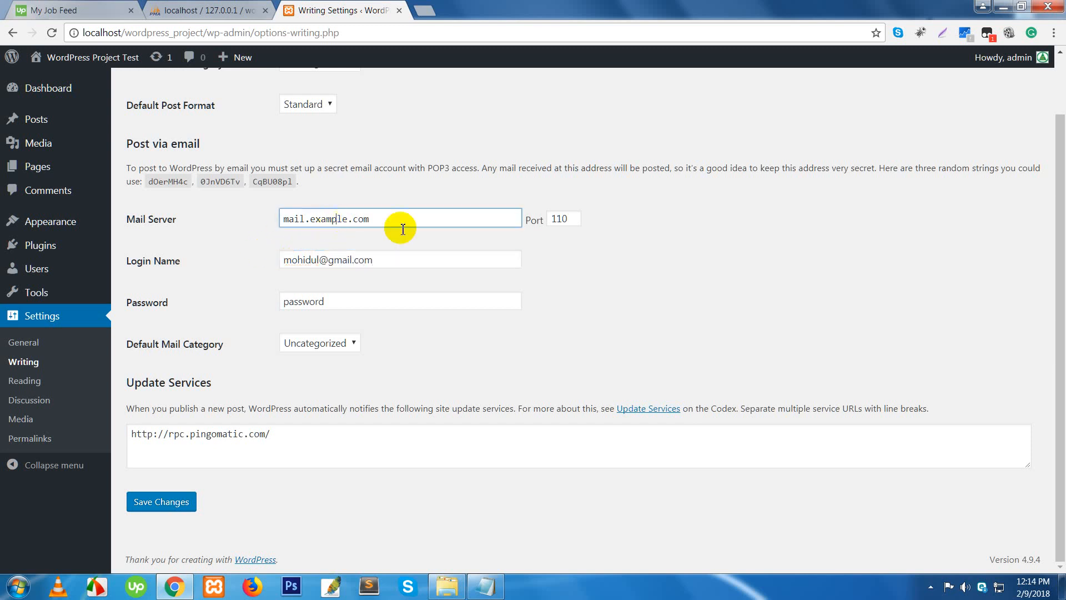
left_click(559, 219)
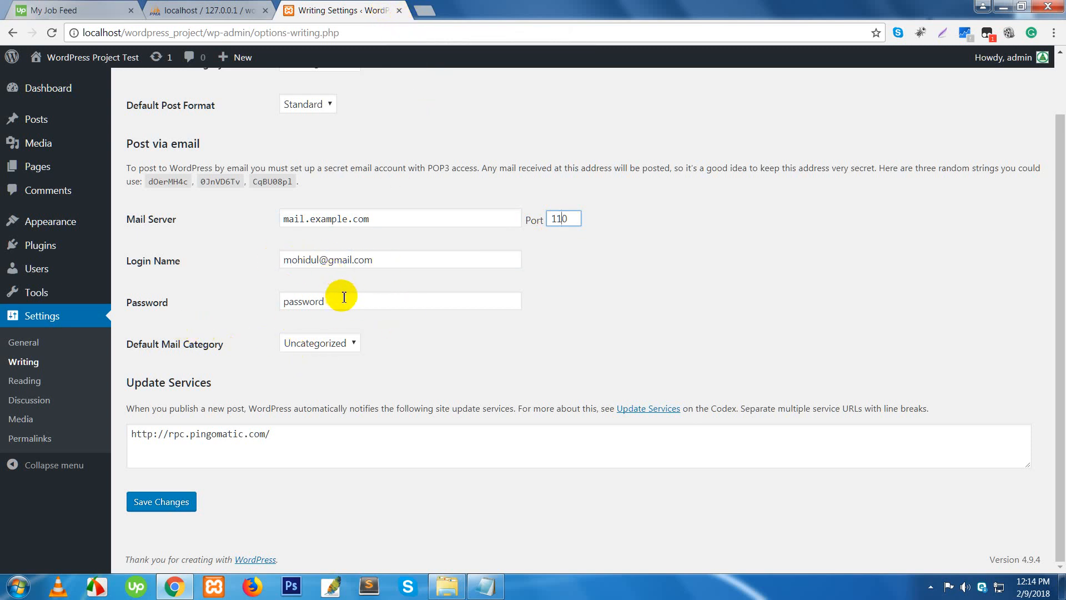
left_click_drag(334, 294, 258, 311)
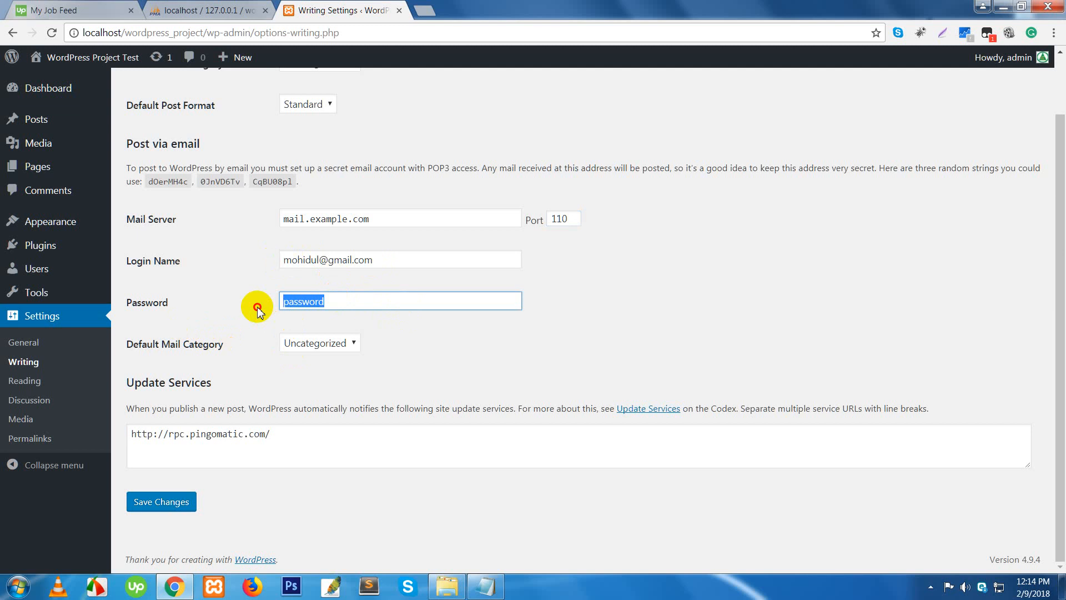
left_click(351, 344)
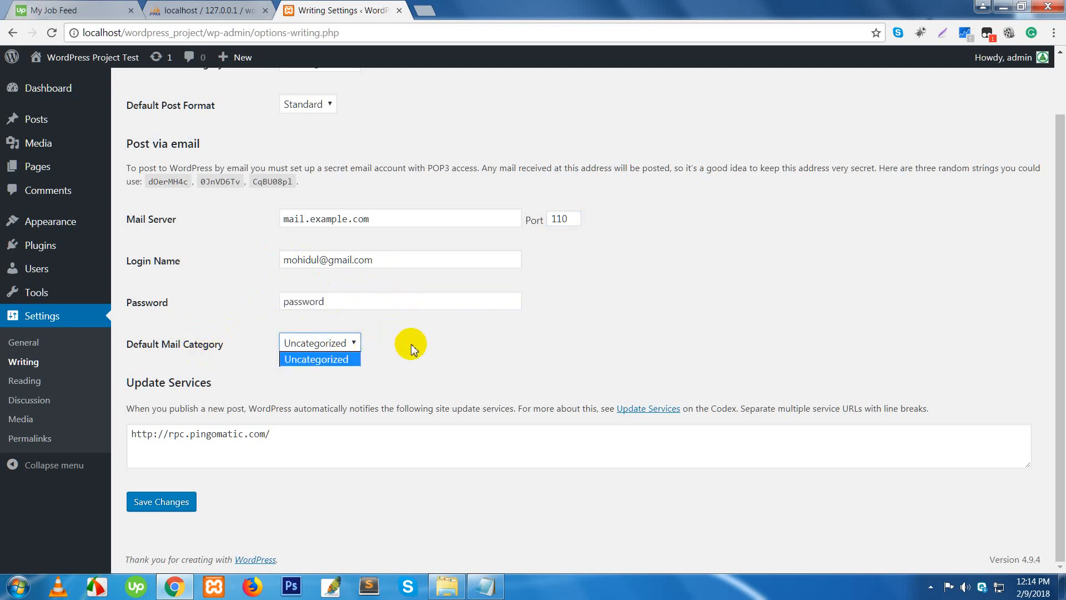
left_click(429, 348)
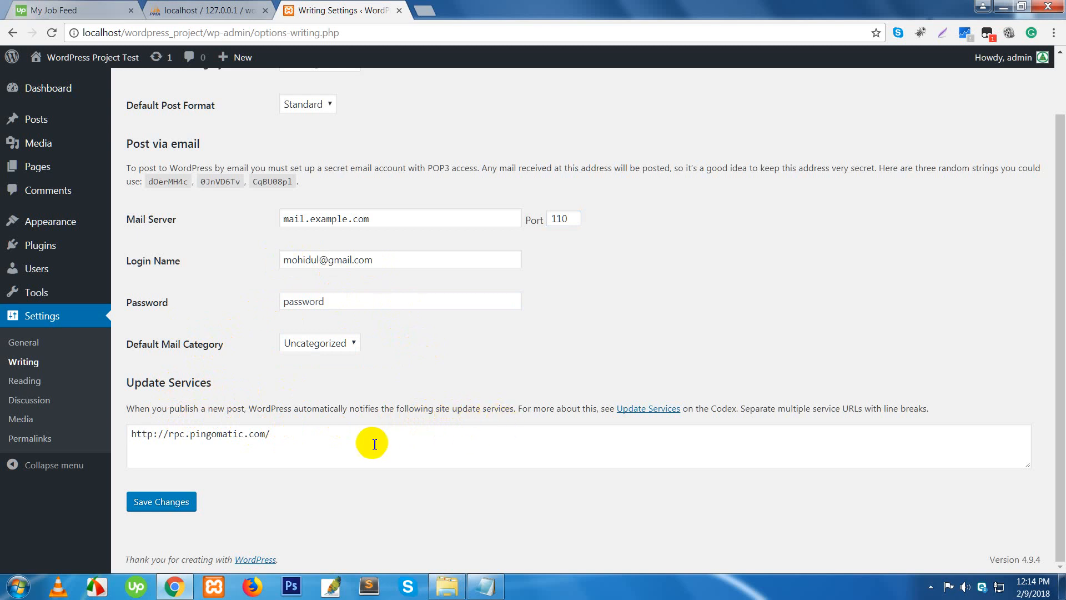
double_click(219, 434)
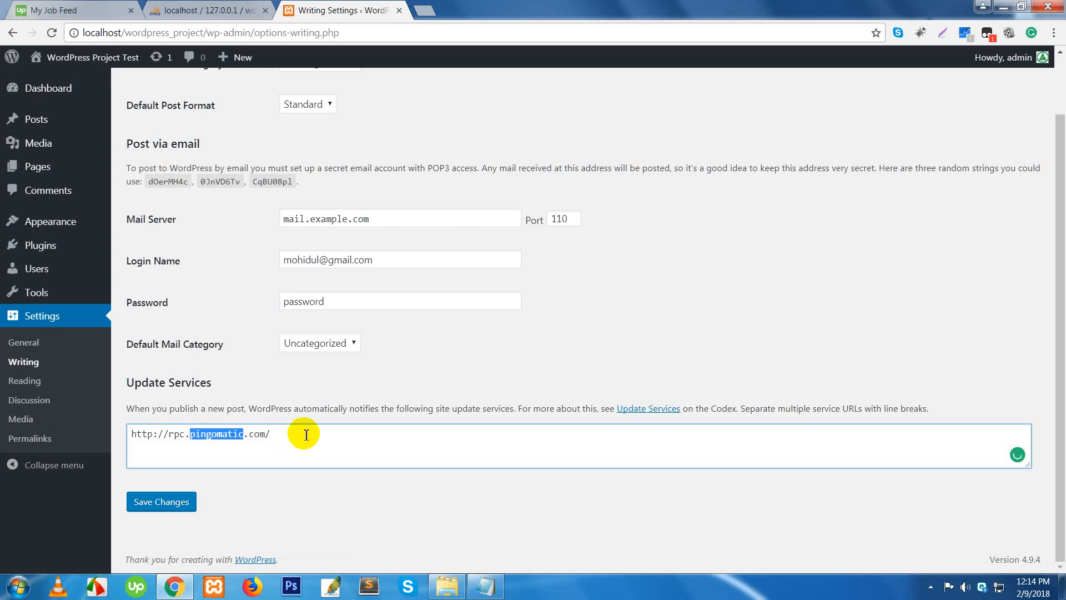
left_click(300, 436)
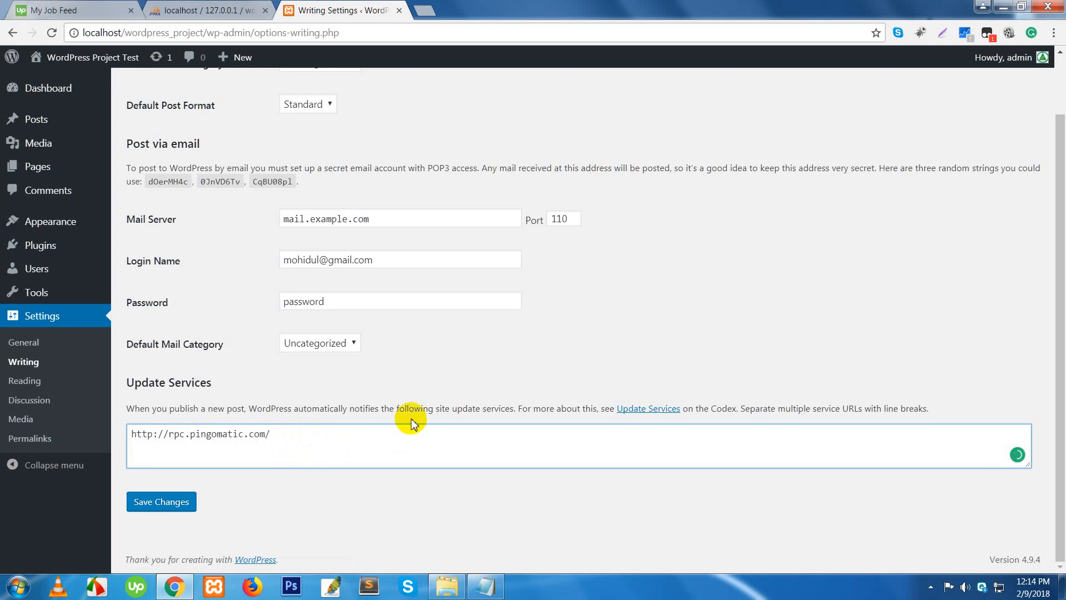
left_click(276, 434)
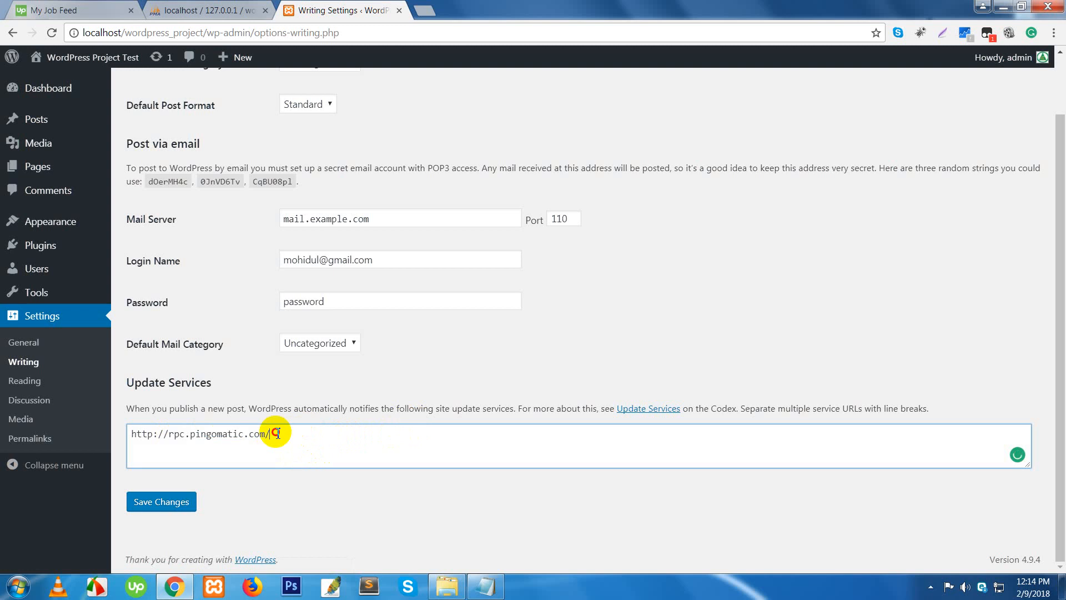
left_click_drag(276, 434, 131, 434)
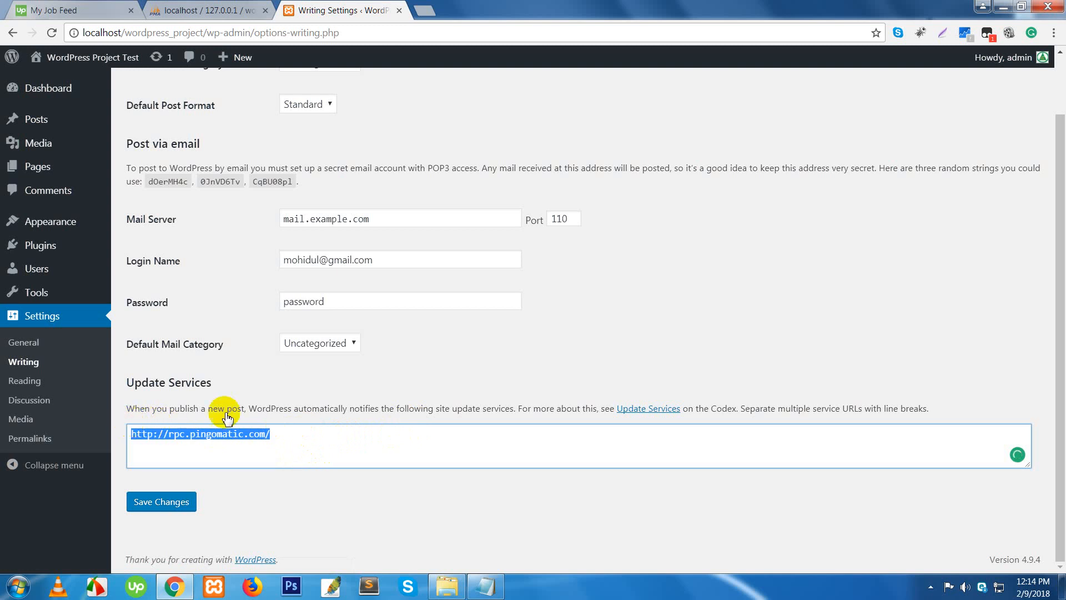
left_click(252, 383)
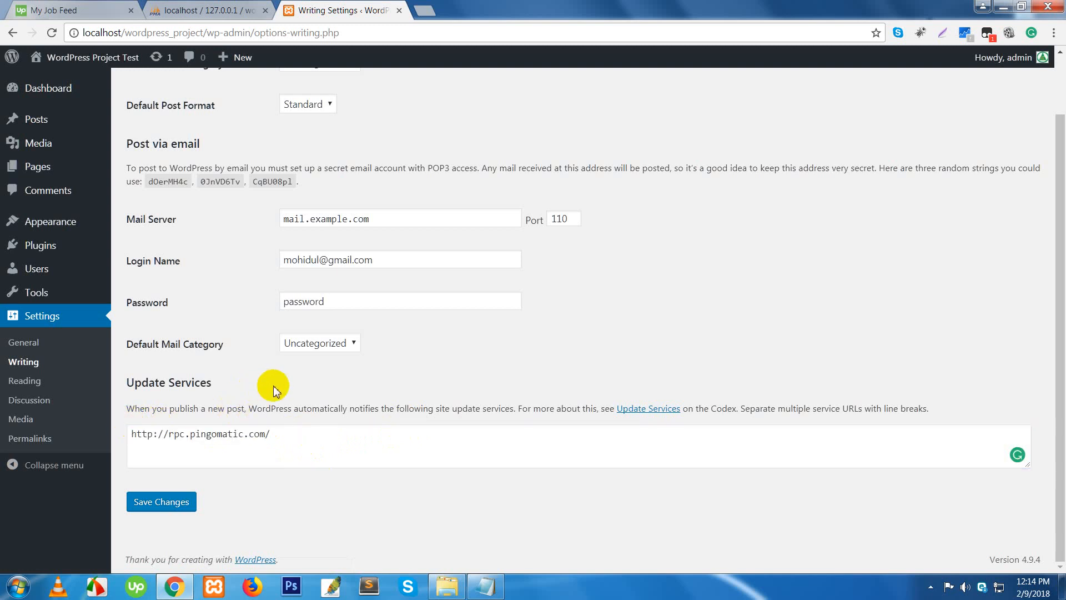
left_click_drag(281, 439, 128, 441)
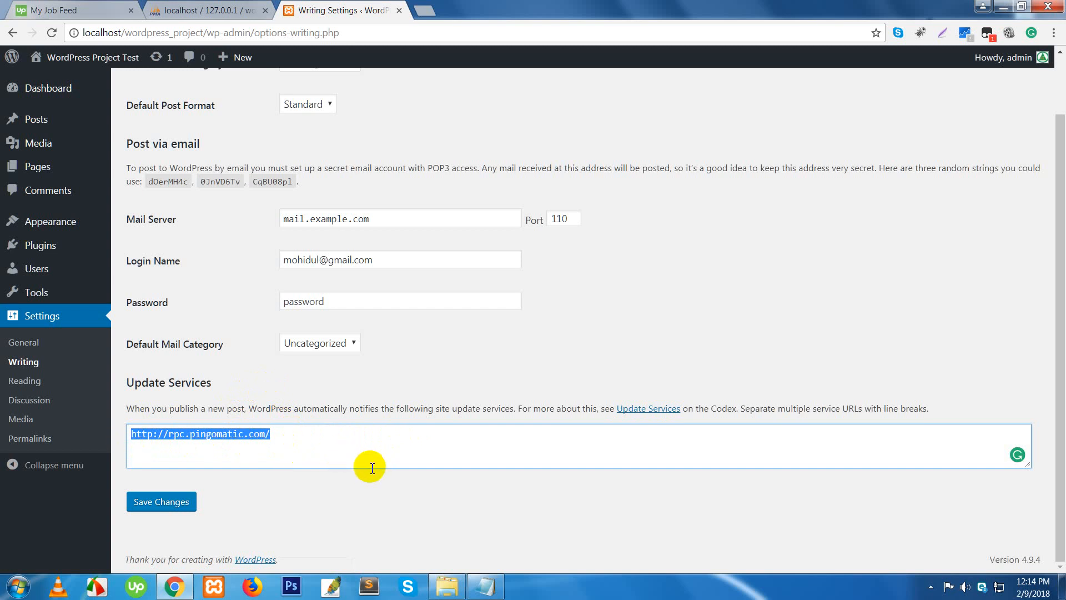
left_click(377, 449)
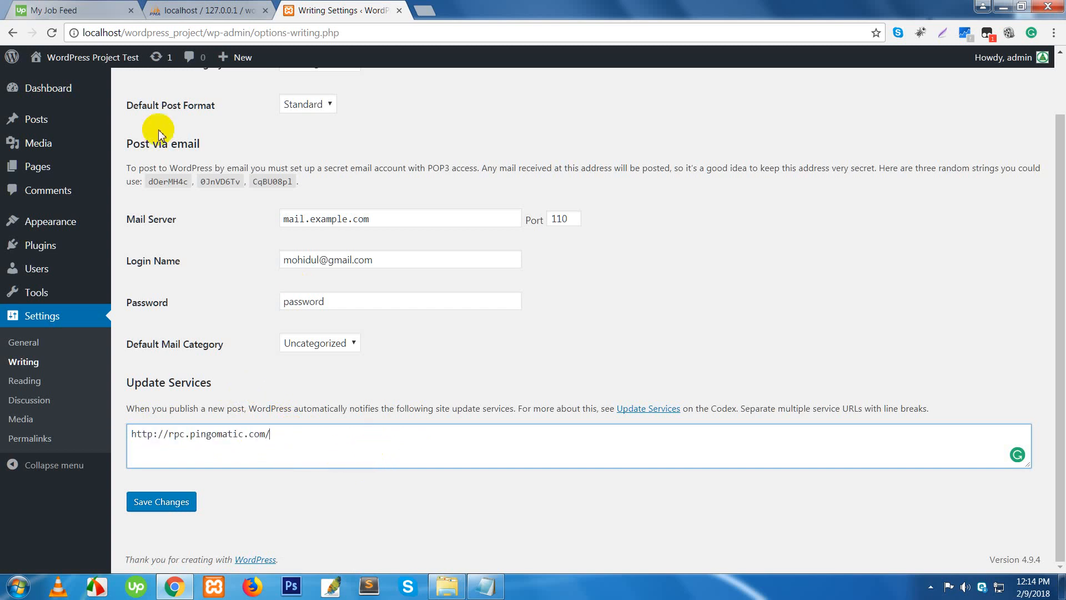
- Recheck the Update Services description and URL, leaving Writing settings unsaved
mouse_move(66, 92)
left_click(146, 111)
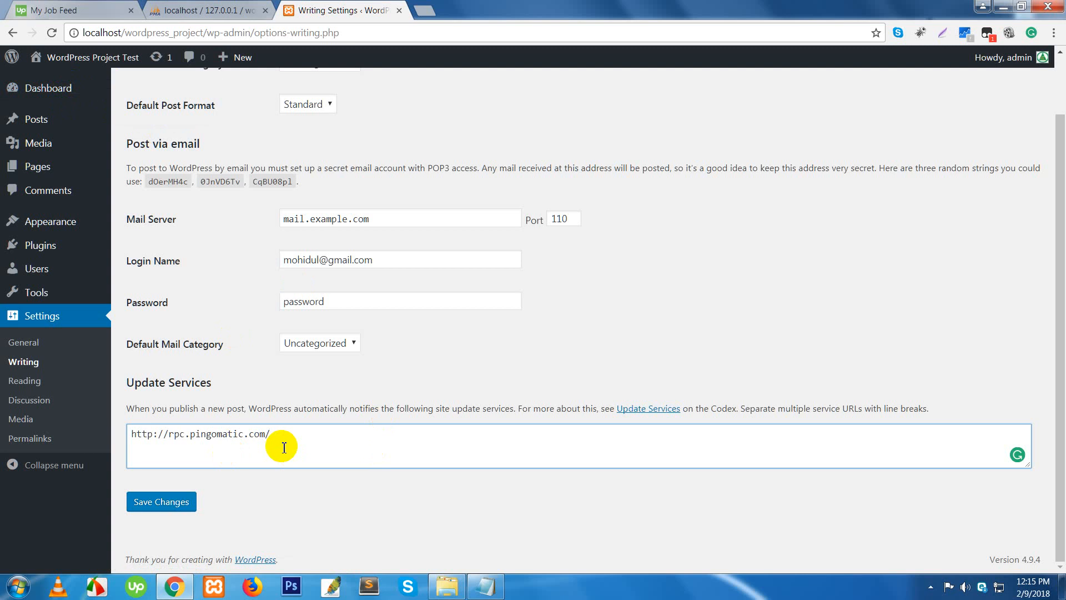
mouse_move(38, 88)
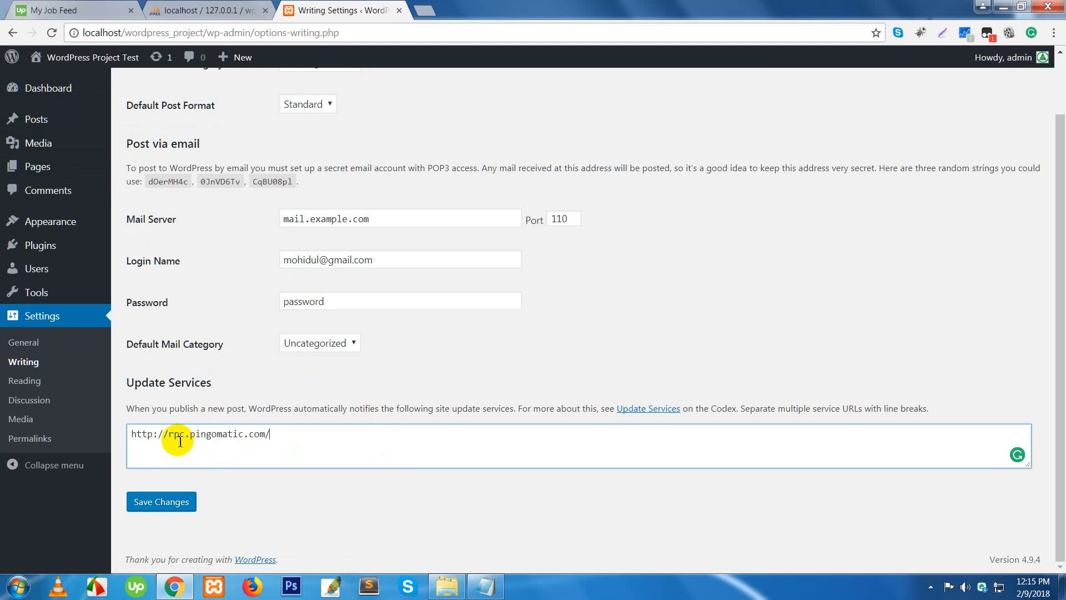
left_click_drag(162, 408, 241, 411)
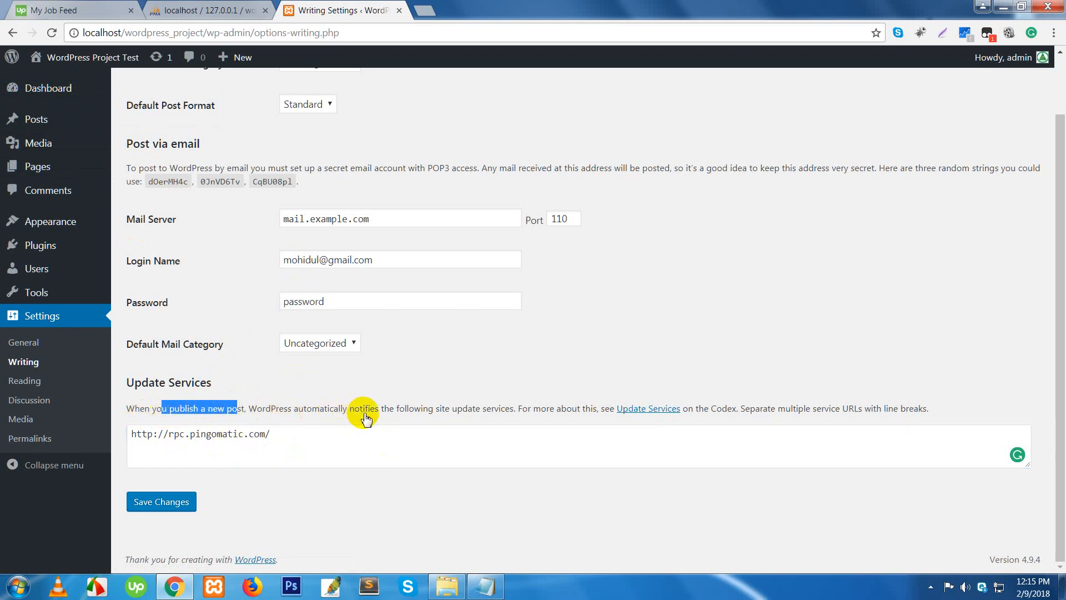
left_click(318, 435)
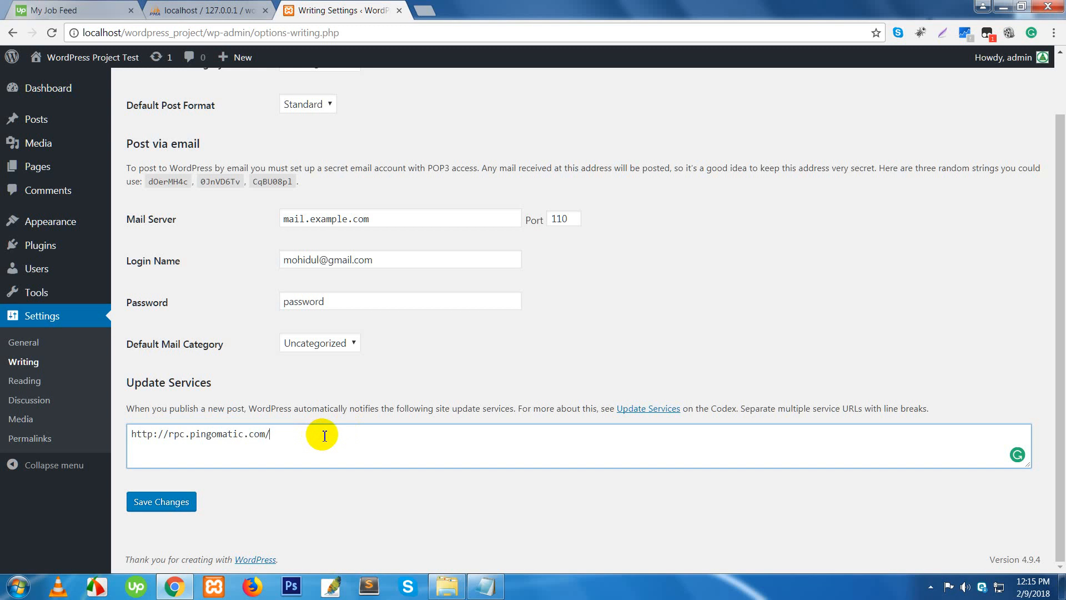
left_click_drag(305, 436, 126, 437)
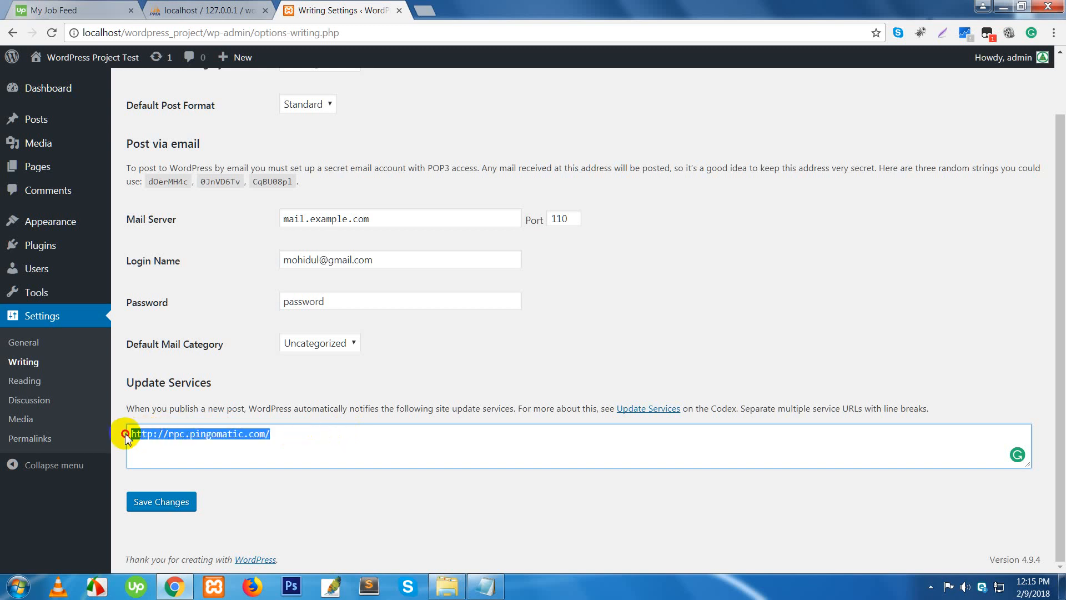
left_click(326, 444)
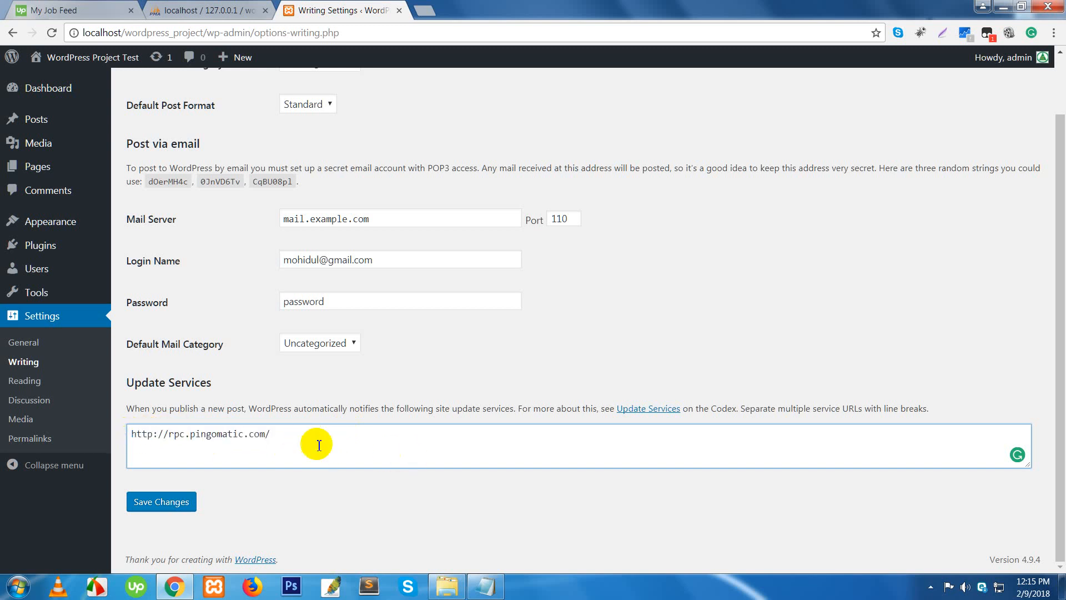
- Open Settings > Reading and launch the live site in a new tab
left_click(29, 382)
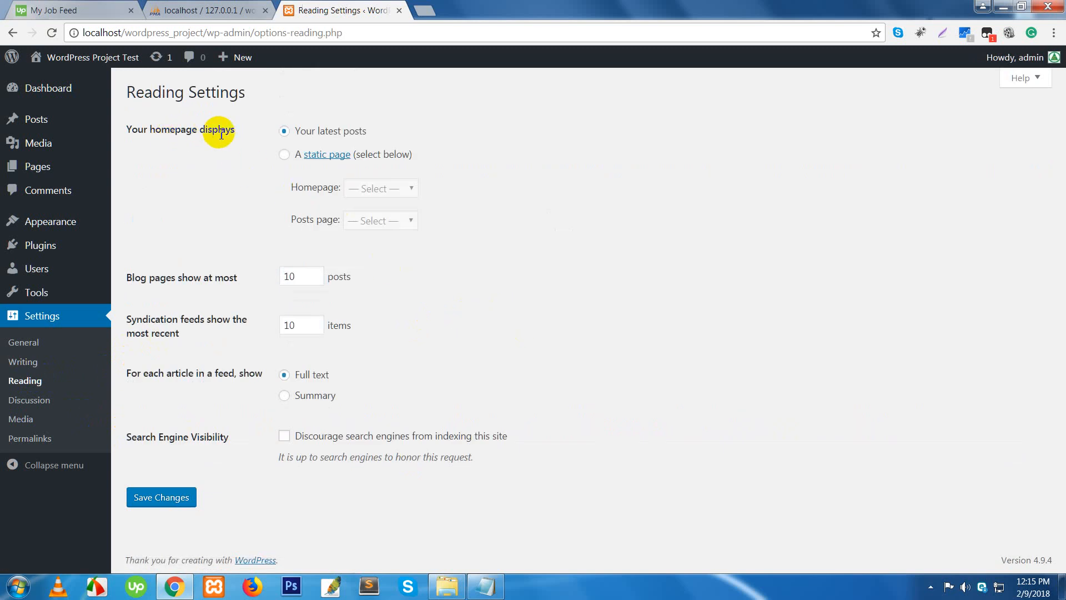
left_click(71, 68)
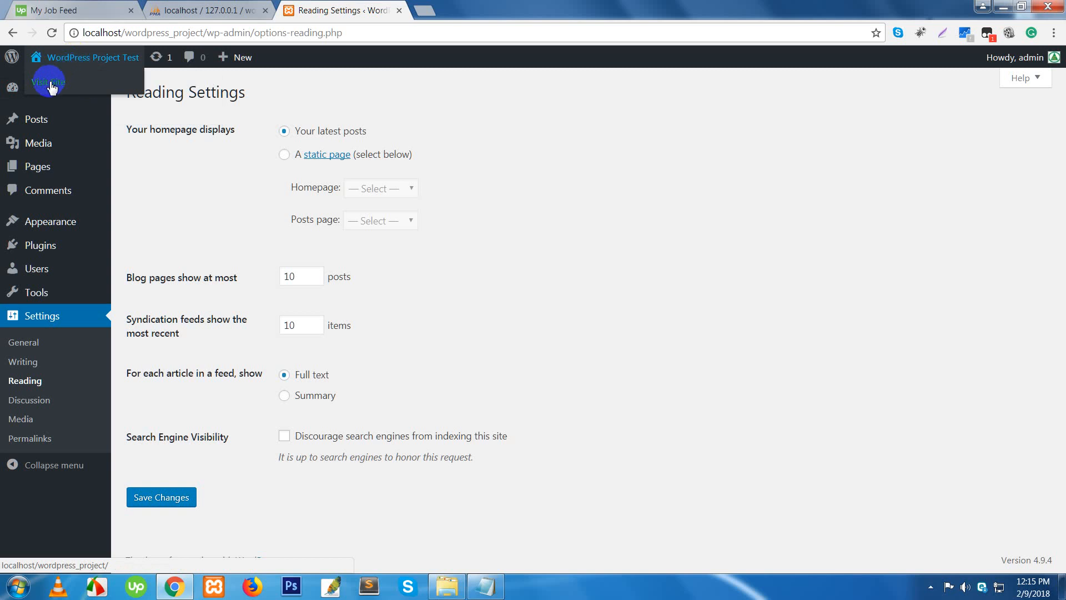
right_click(46, 79)
left_click(66, 82)
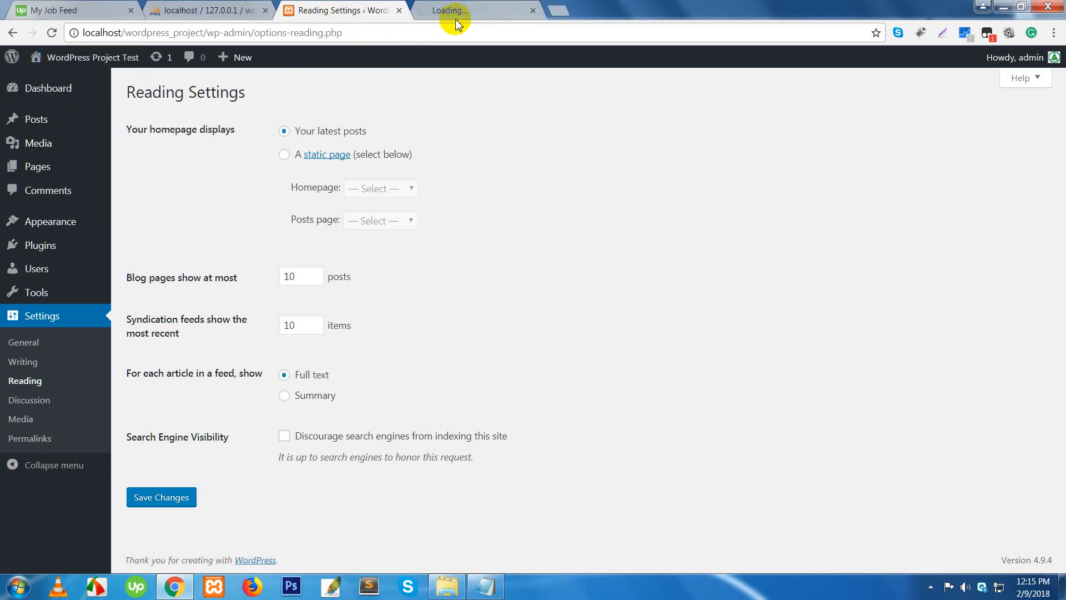
left_click(469, 12)
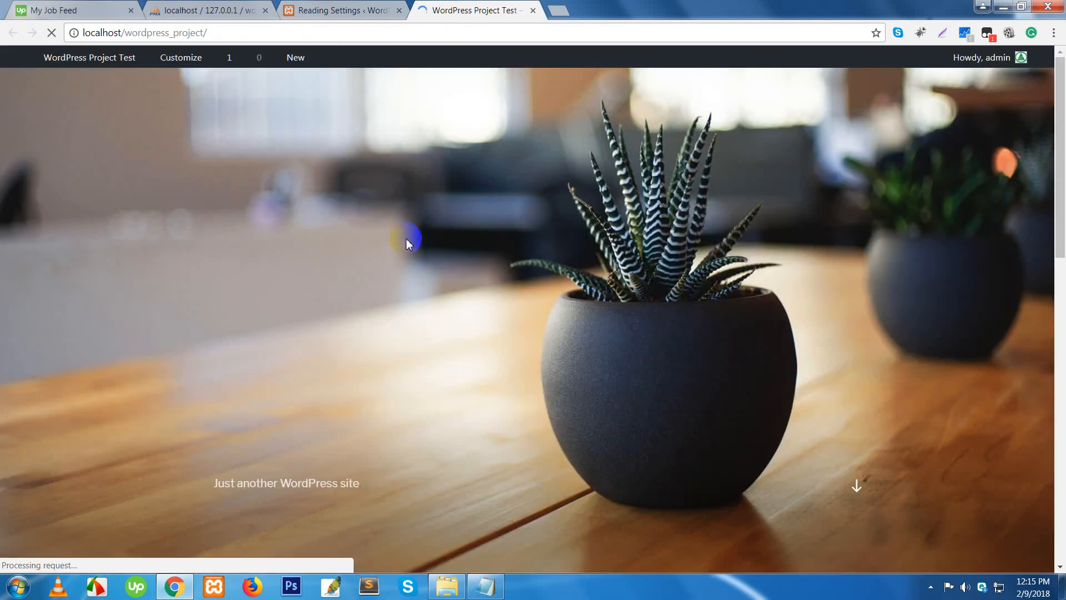
- Inspect the front page's latest-posts listing under the POSTS heading
scroll(473, 342, "down", 5)
scroll(221, 321, "down", 6)
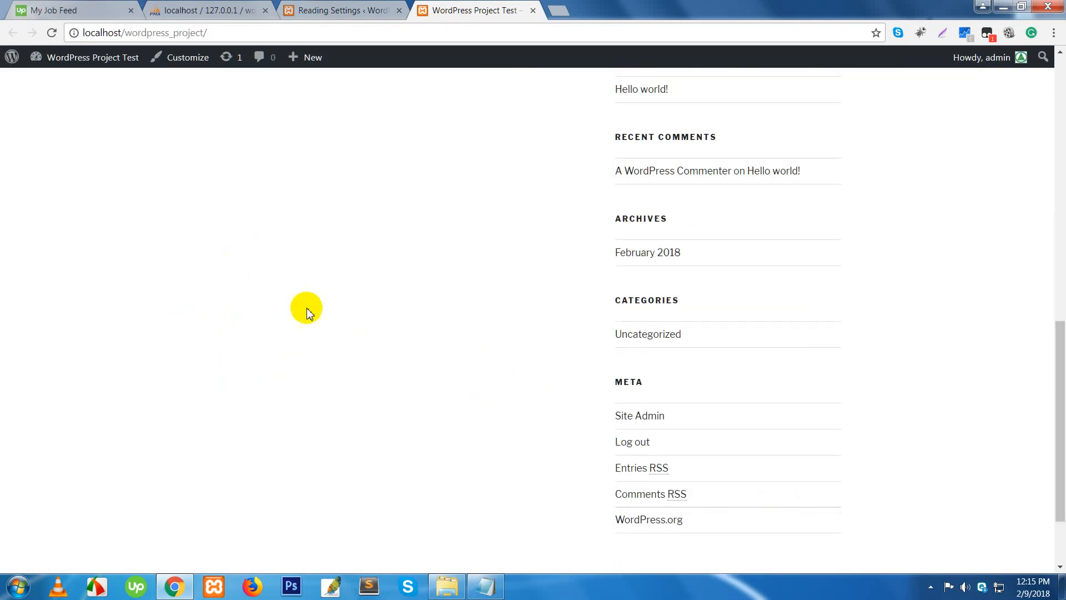
scroll(321, 325, "up", 3)
scroll(321, 325, "up", 3)
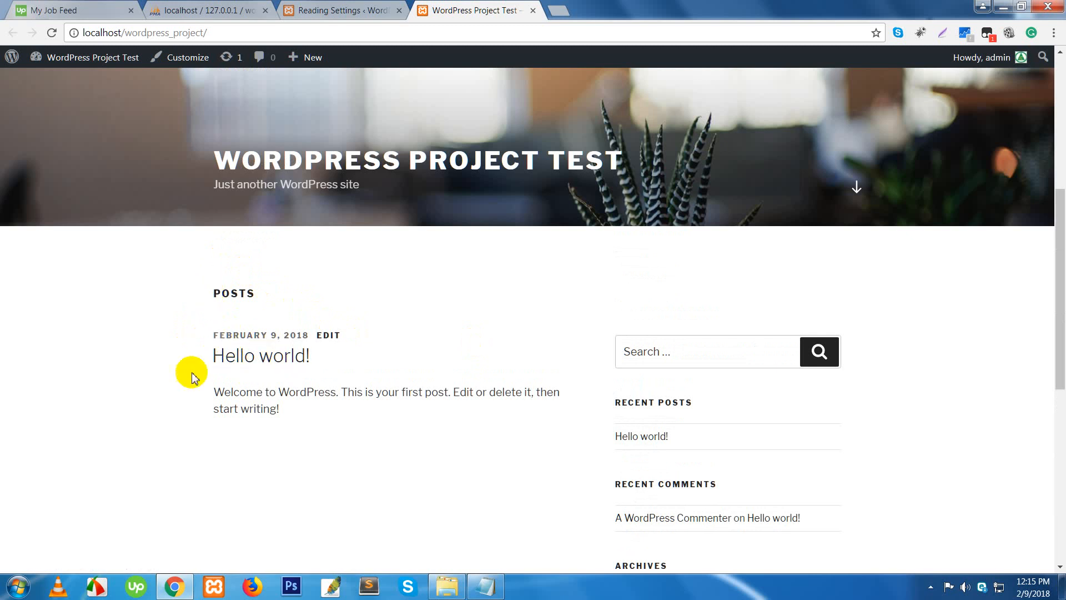
left_click_drag(214, 298, 274, 296)
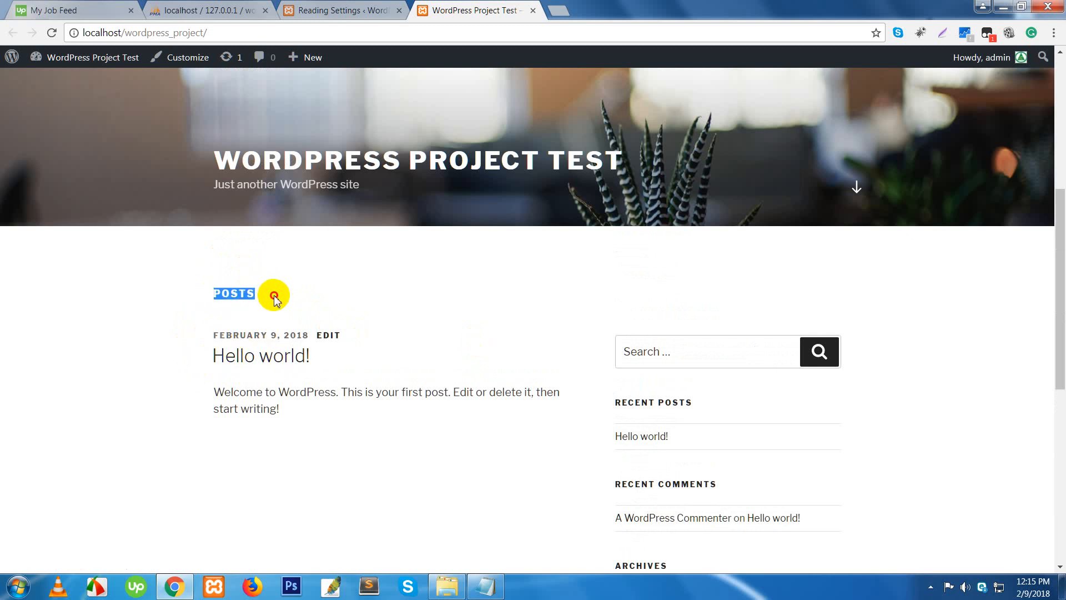
left_click(342, 296)
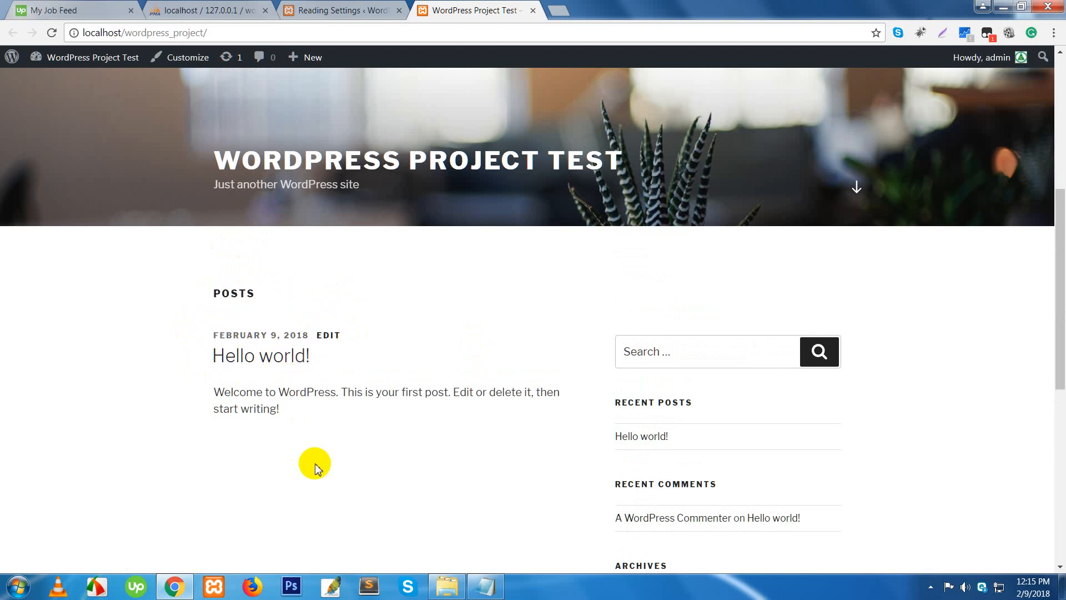
scroll(312, 464, "down", 7)
scroll(319, 468, "up", 7)
left_click(256, 35)
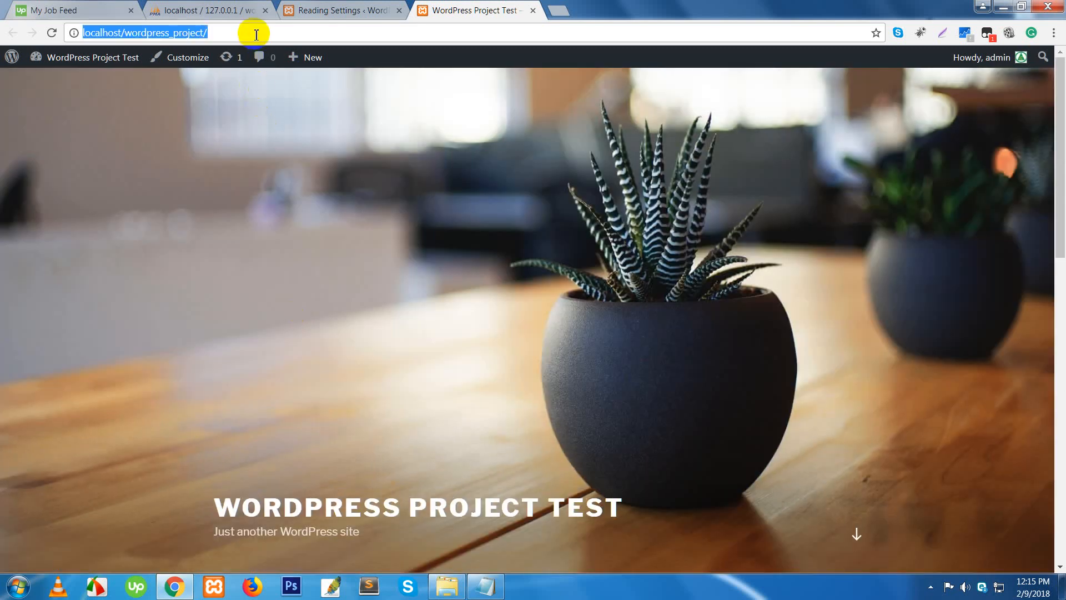
left_click(256, 35)
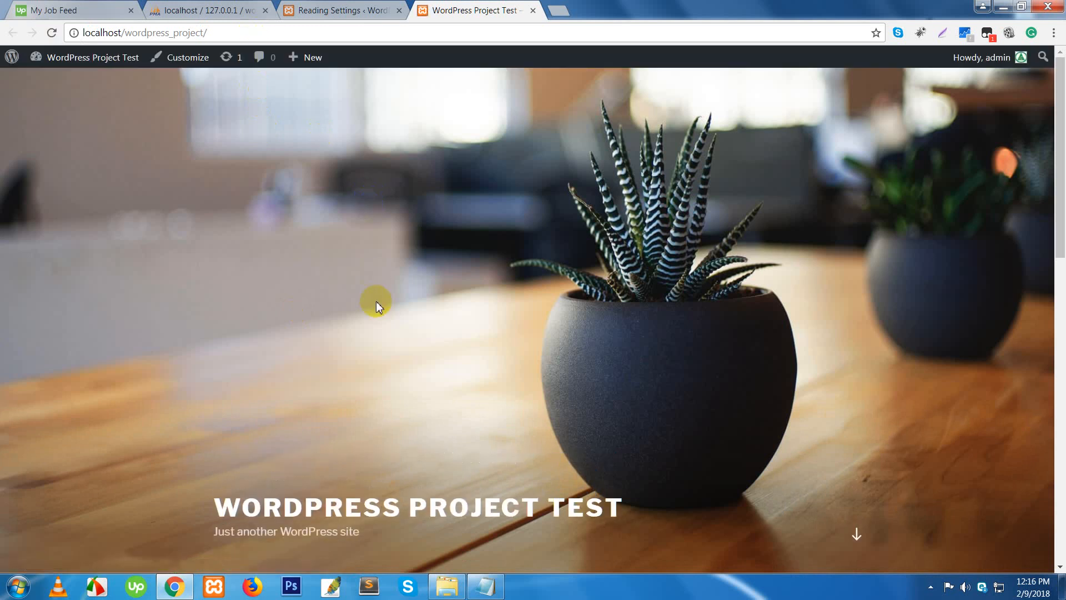
- Look over the Hello world! post, then return to the Reading Settings tab
scroll(376, 303, "down", 6)
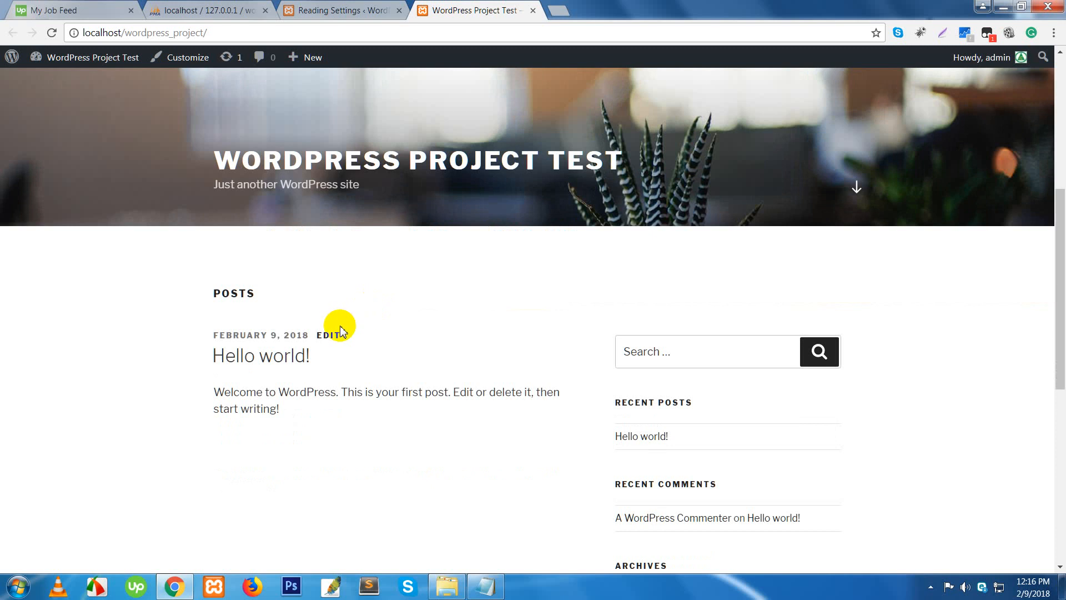
left_click(221, 313)
left_click_drag(220, 313, 365, 419)
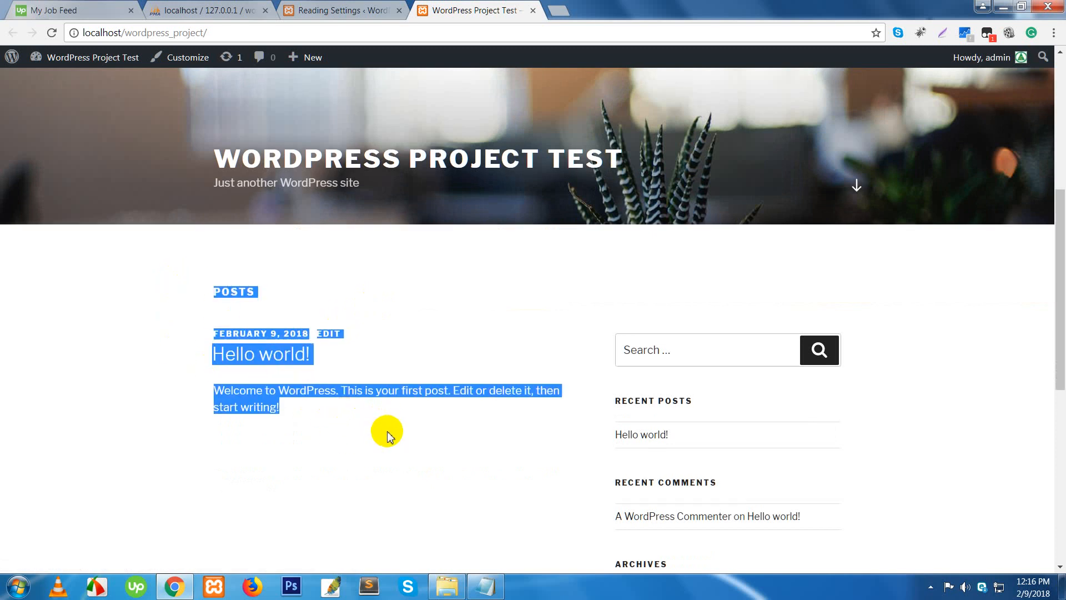
scroll(389, 425, "down", 7)
scroll(411, 409, "up", 6)
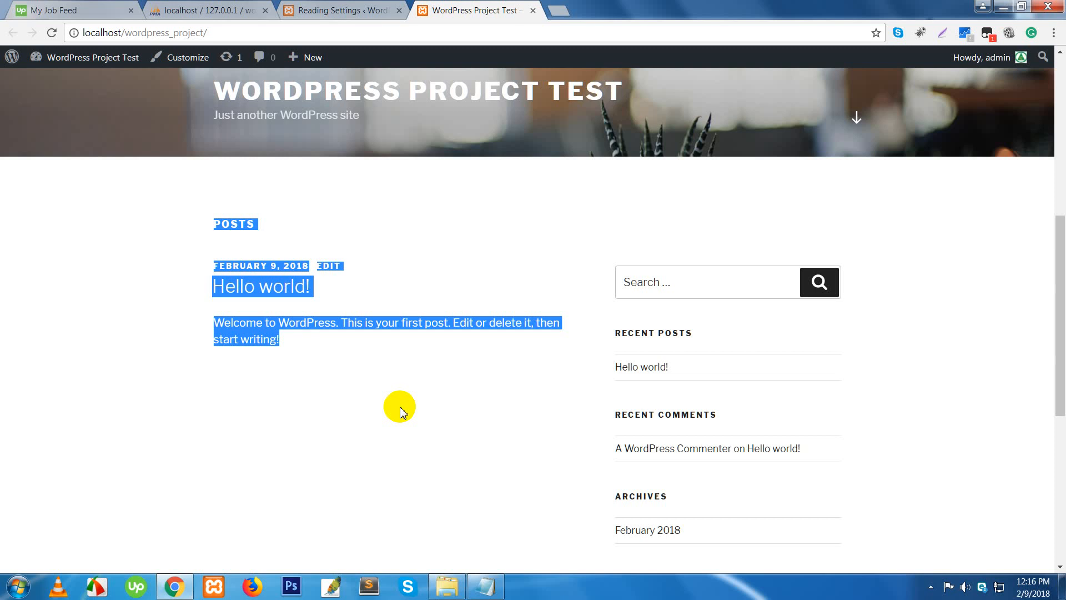
left_click(359, 389)
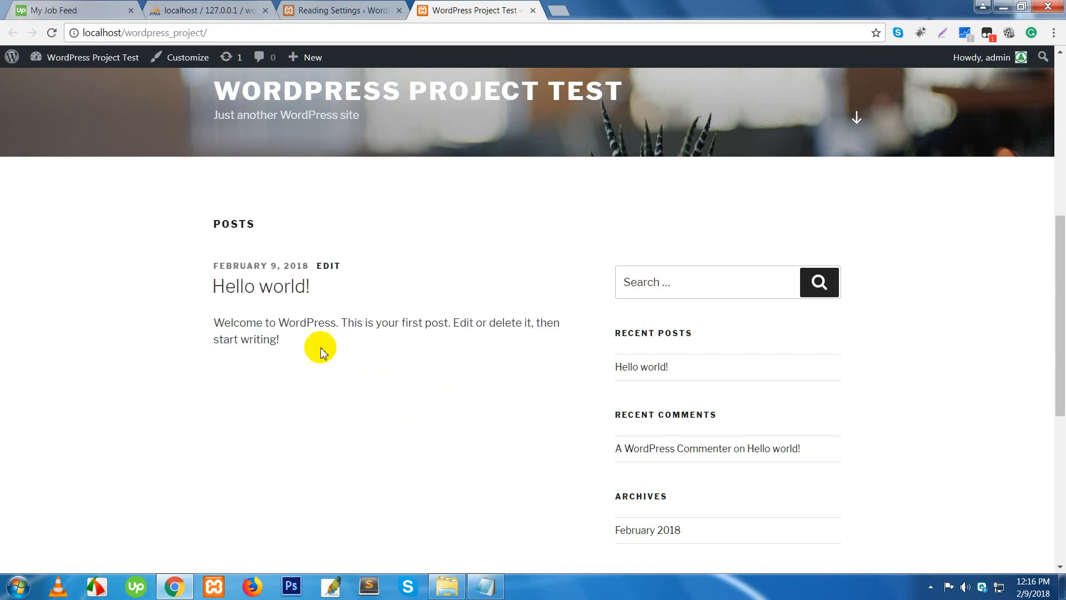
left_click(361, 16)
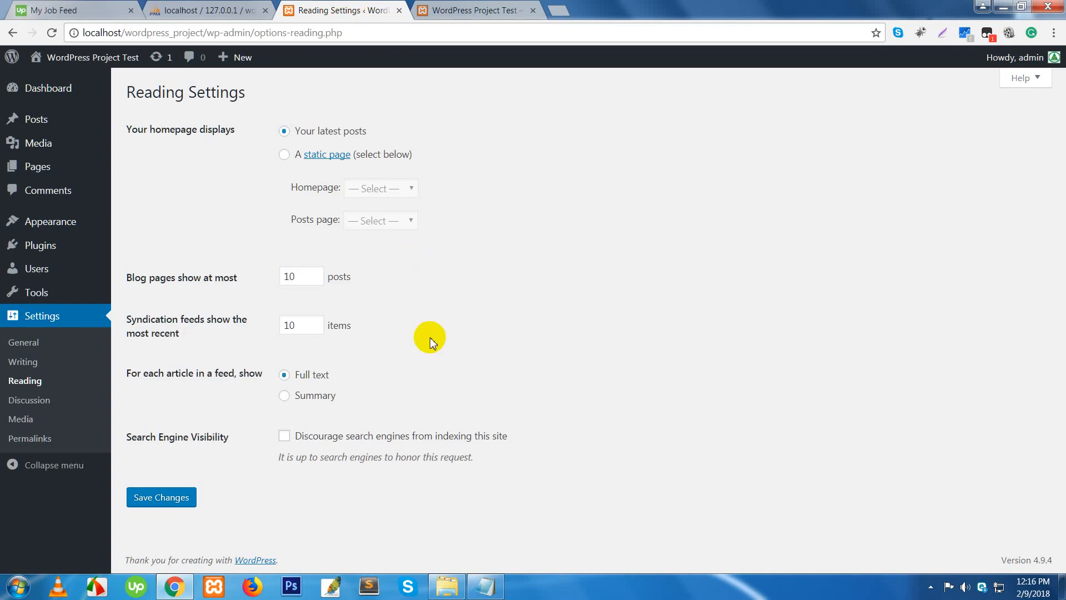
- Compare the live front page with the Reading settings, ending on Reading settings
left_click(489, 10)
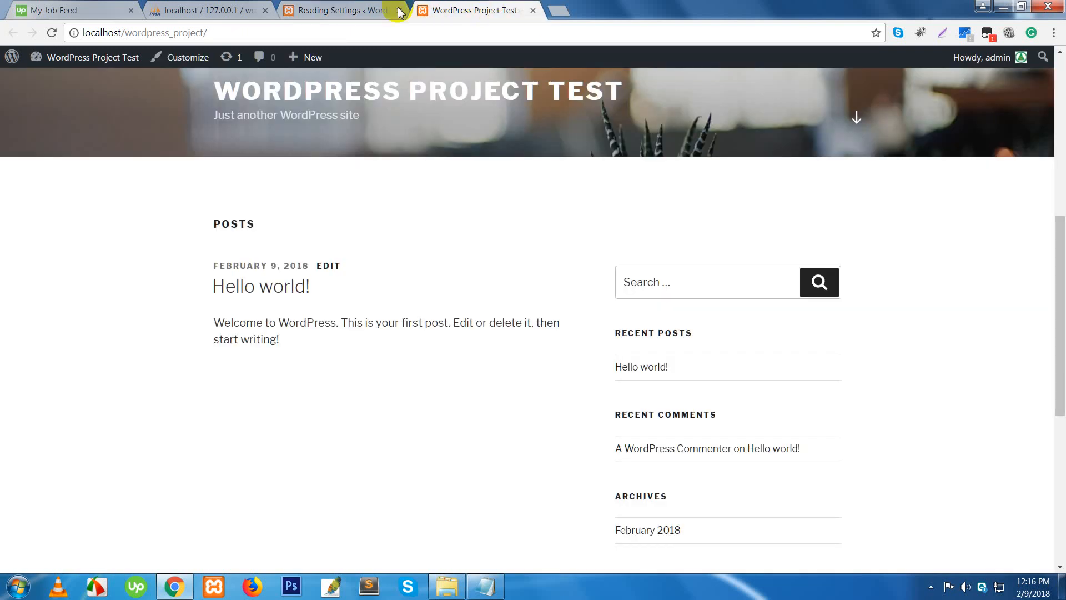
left_click(346, 11)
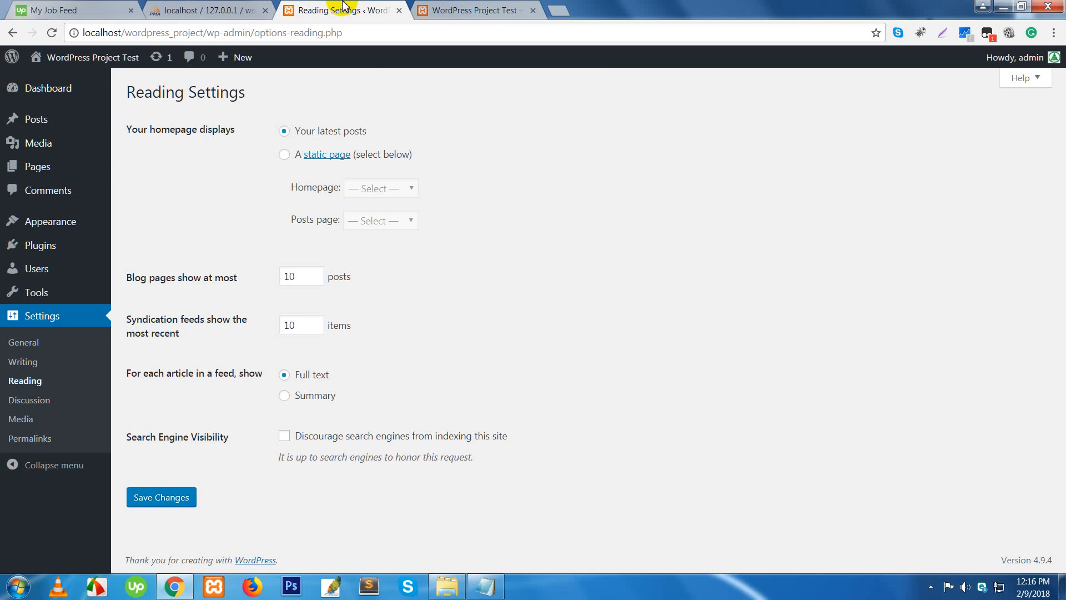
left_click(430, 11)
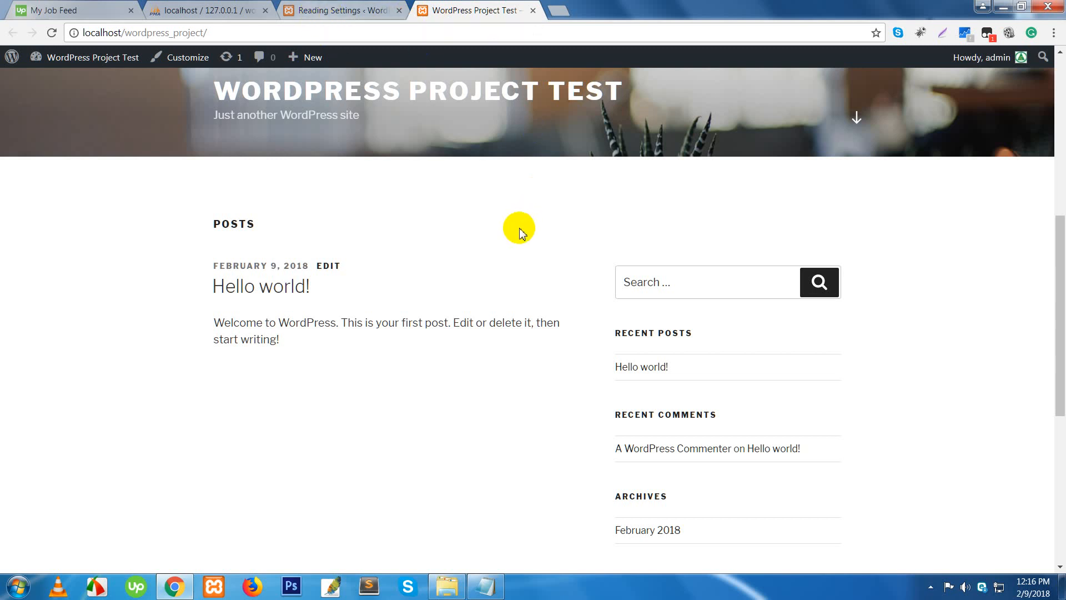
scroll(526, 226, "up", 6)
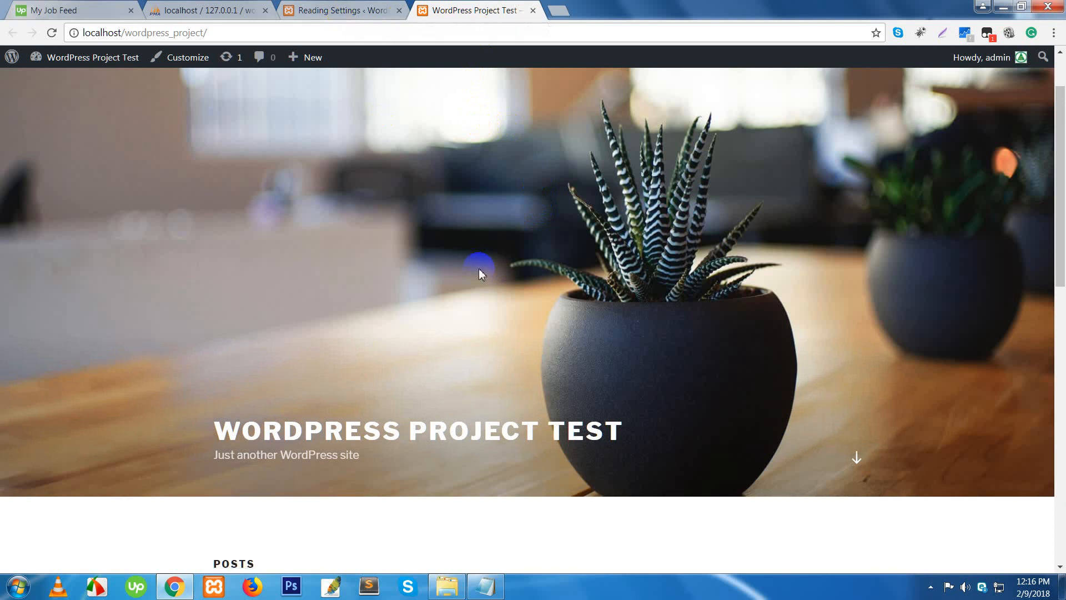
scroll(445, 311, "down", 4)
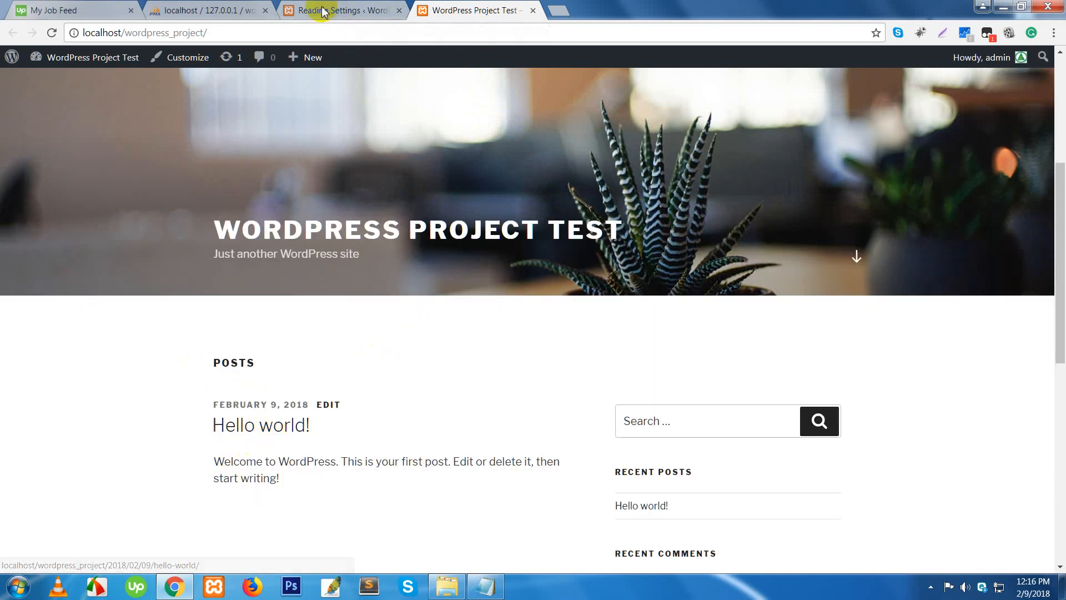
left_click(340, 8)
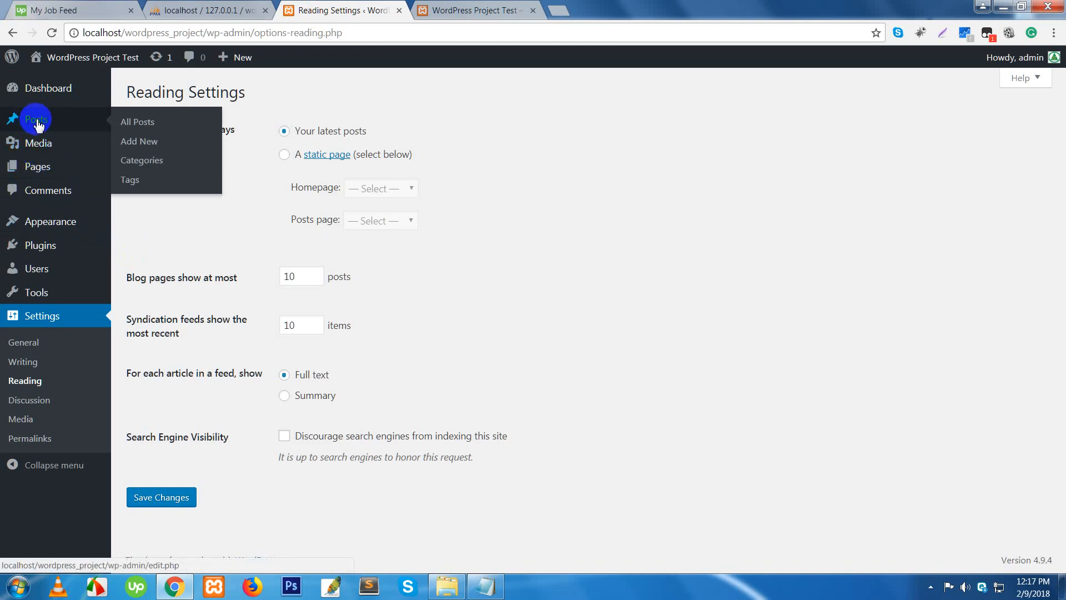
- Open Posts > All Posts in a new tab and switch to it
mouse_move(40, 175)
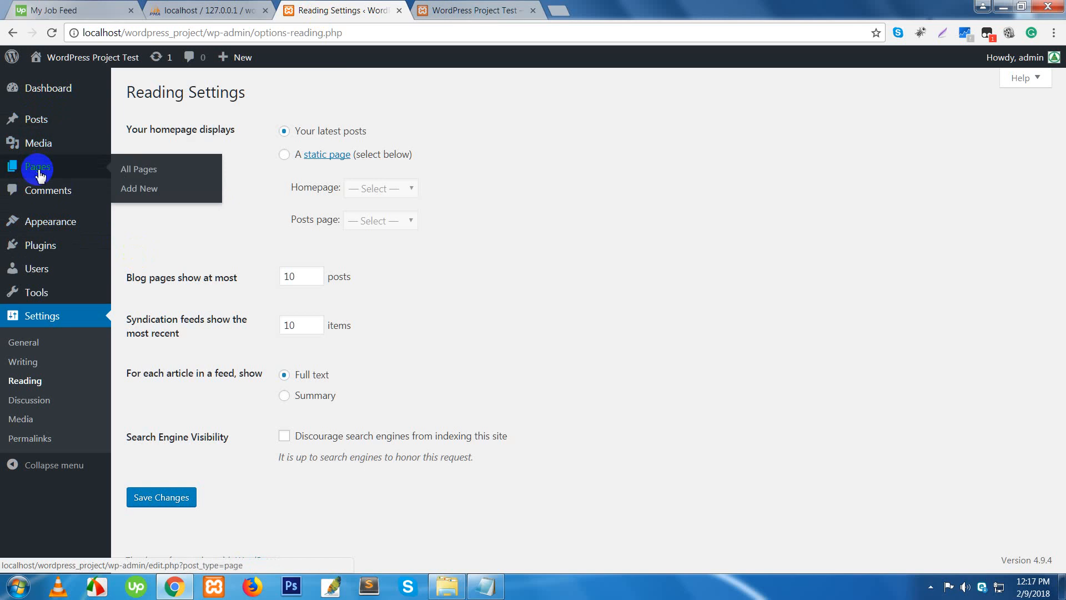
mouse_move(15, 119)
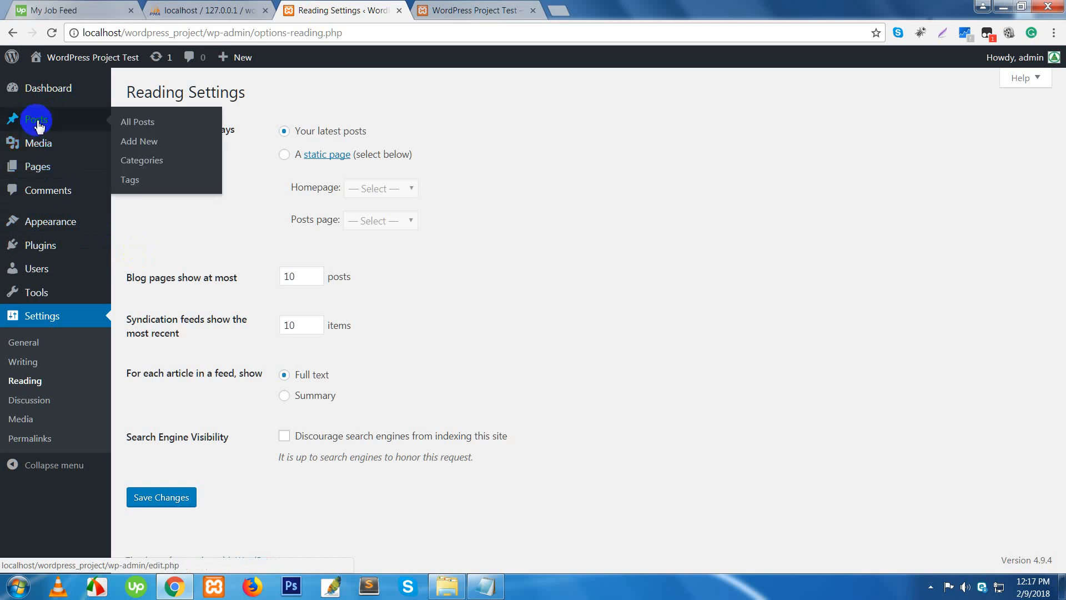
right_click(131, 125)
left_click(140, 131)
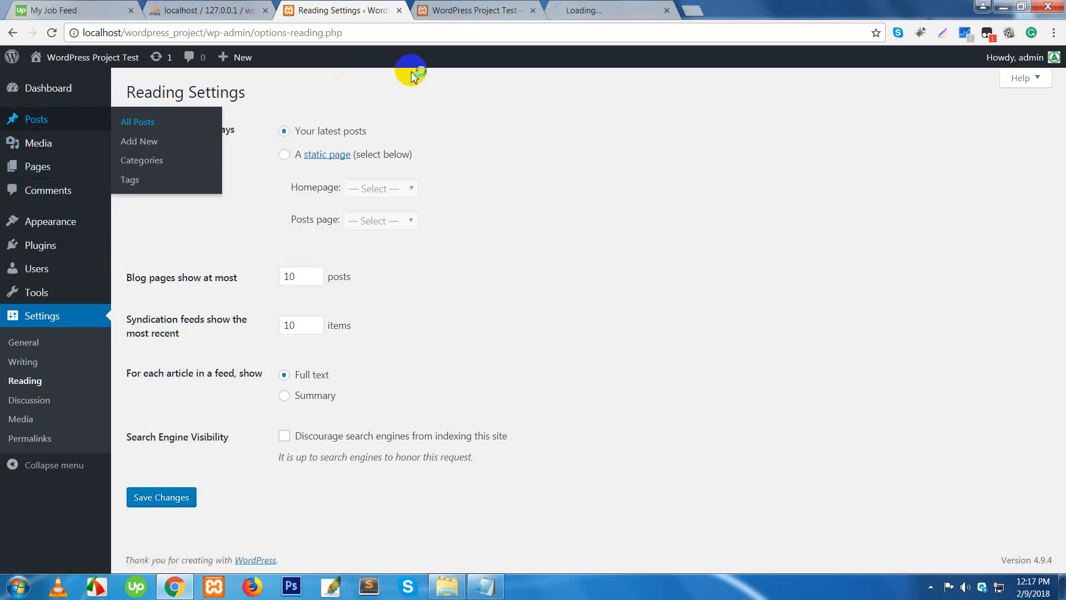
left_click(614, 15)
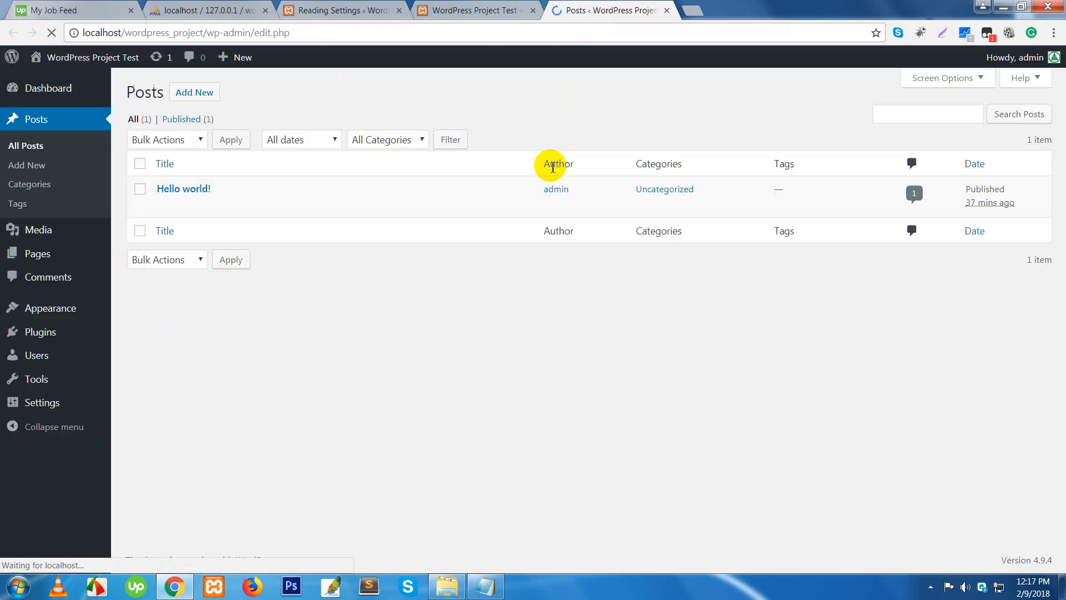
- Add a new post with title 'TEST' and body text 'Test', saved as draft
mouse_move(192, 198)
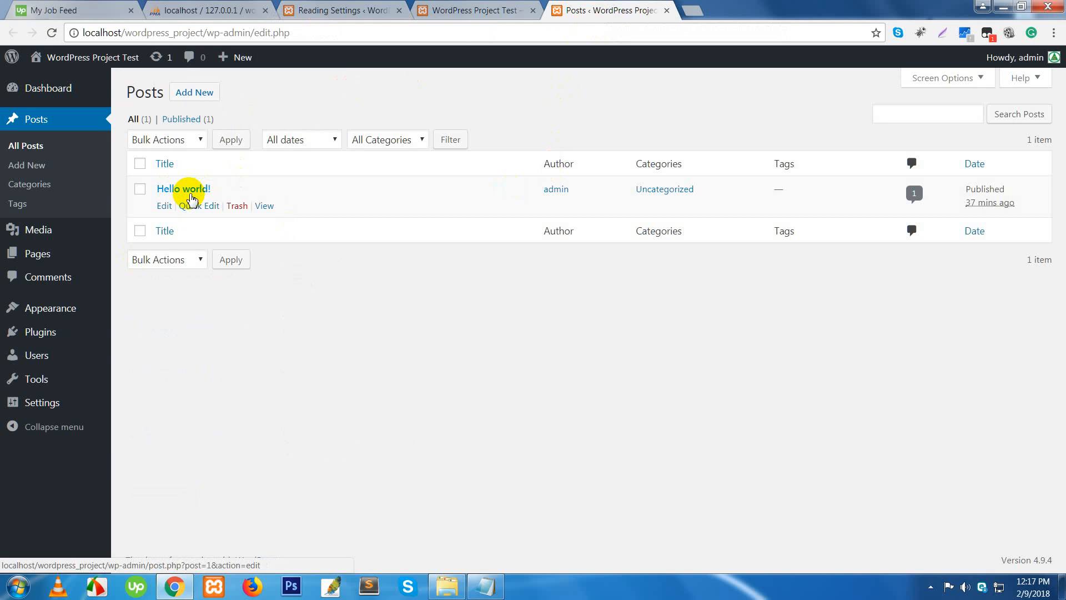
left_click(189, 98)
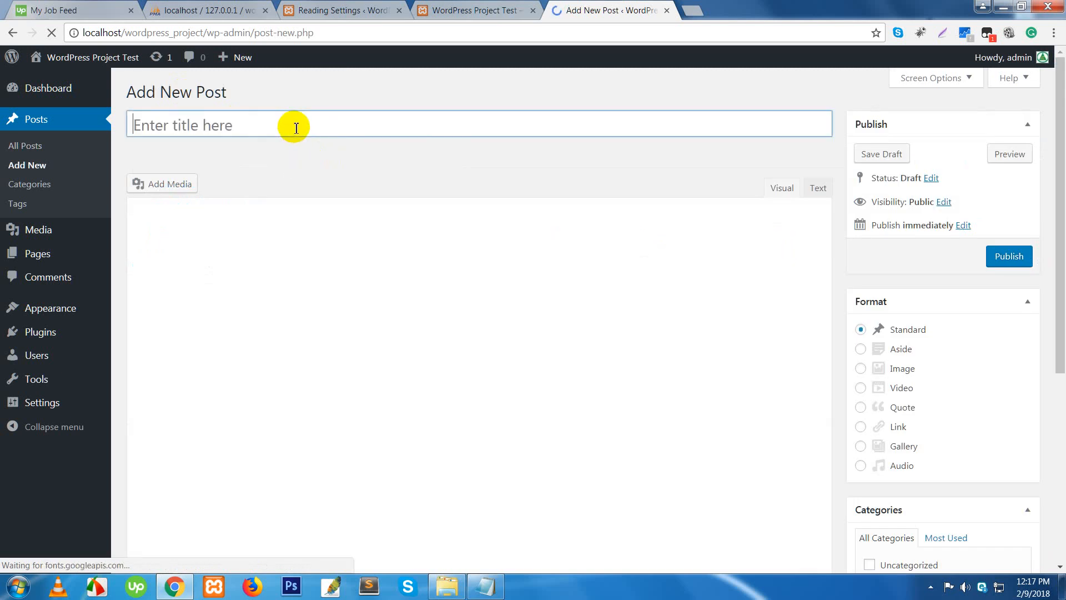
type("TES")
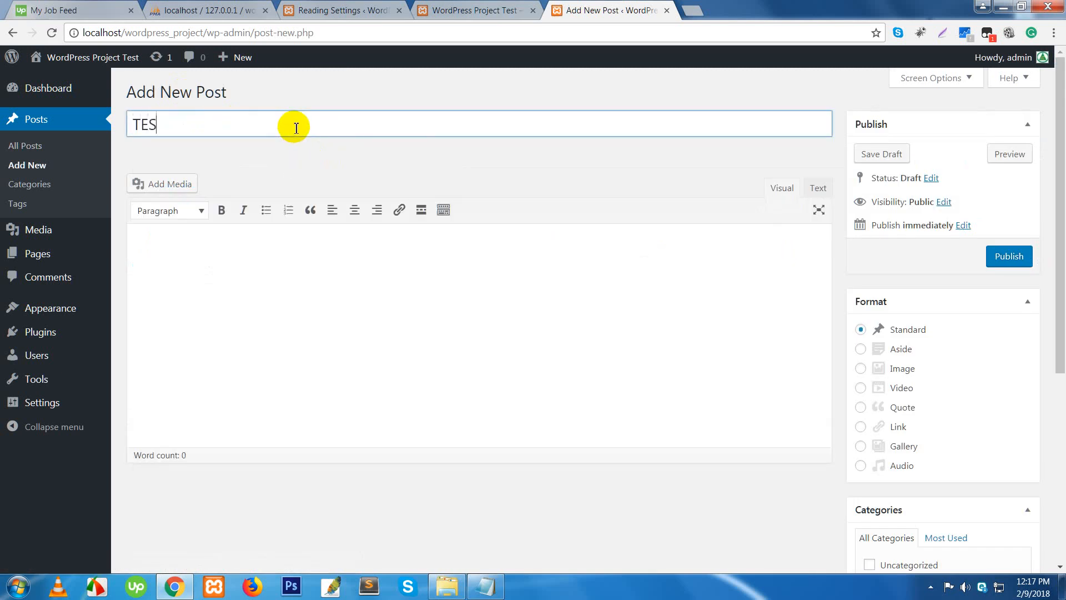
type("T")
key("Tab")
type("t")
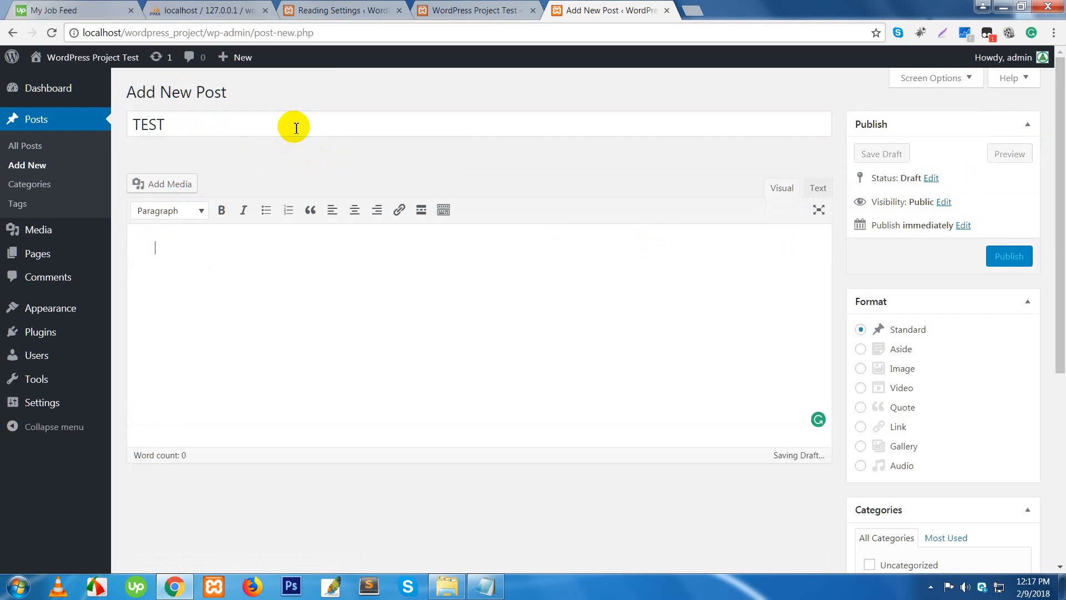
type("Te")
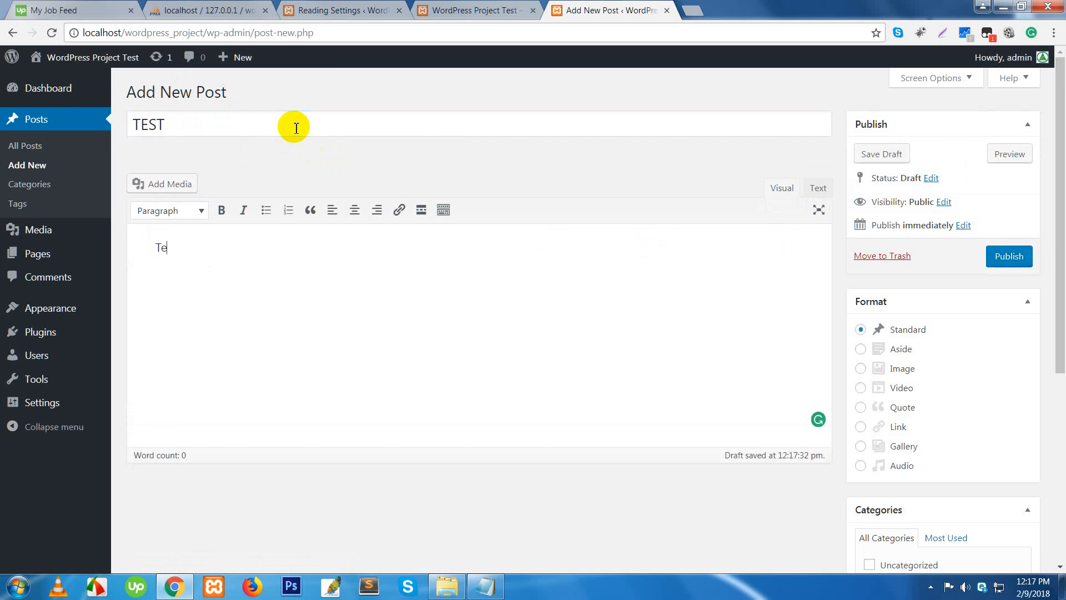
type("st")
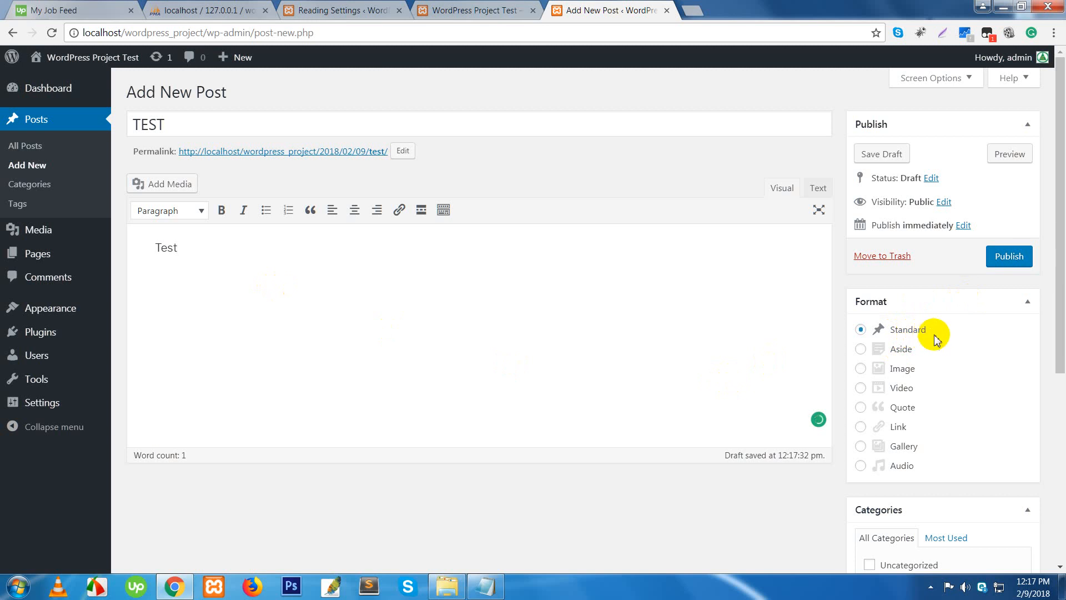
scroll(935, 340, "down", 3)
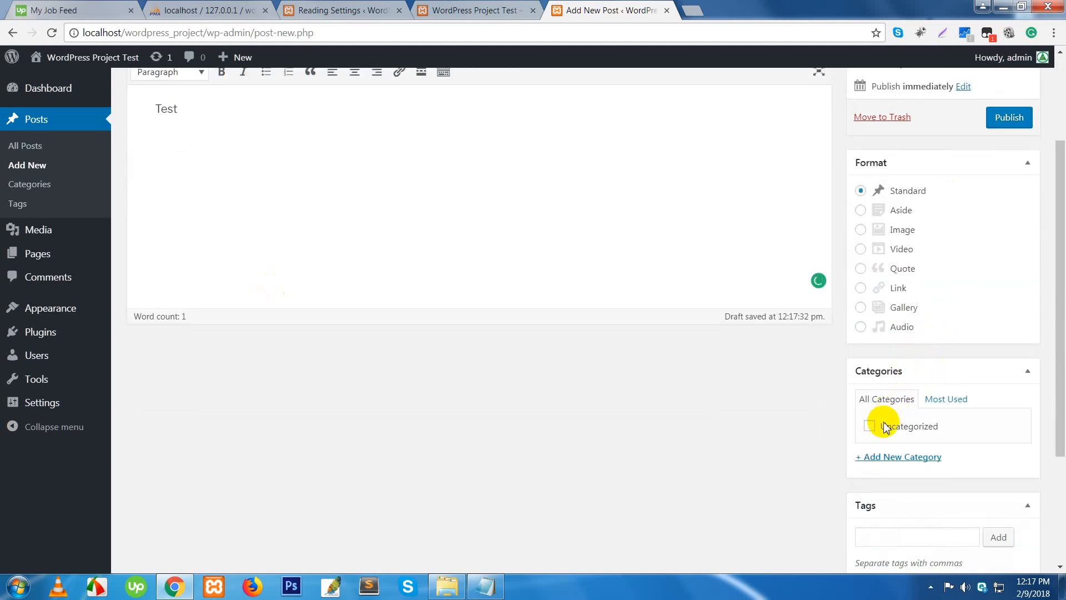
scroll(910, 427, "down", 2)
scroll(876, 442, "down", 1)
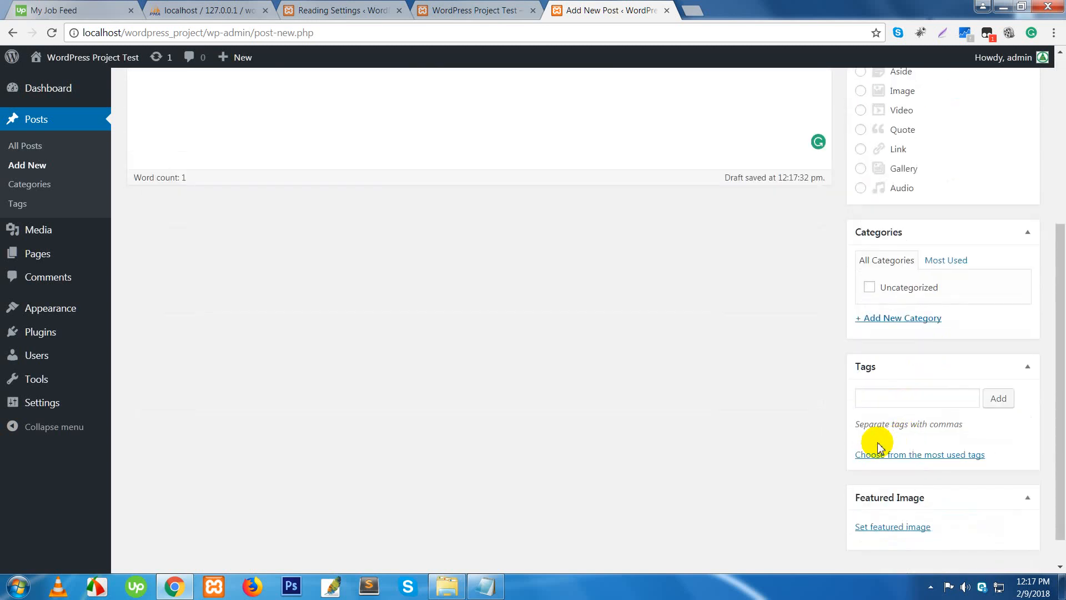
scroll(840, 426, "up", 6)
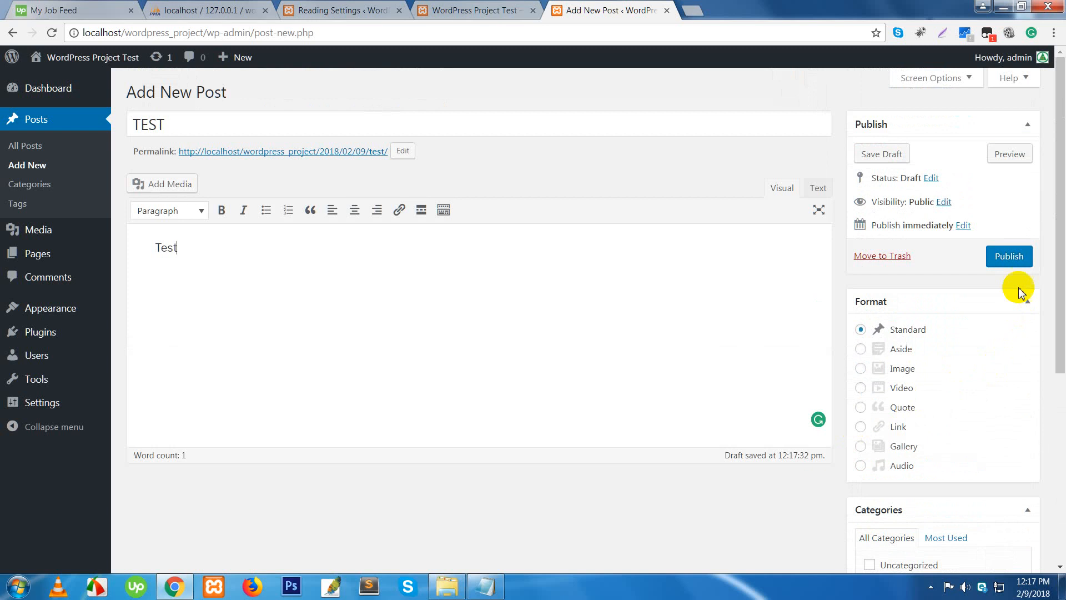
- Publish the TEST post and switch its format from Standard to Video
left_click(1009, 256)
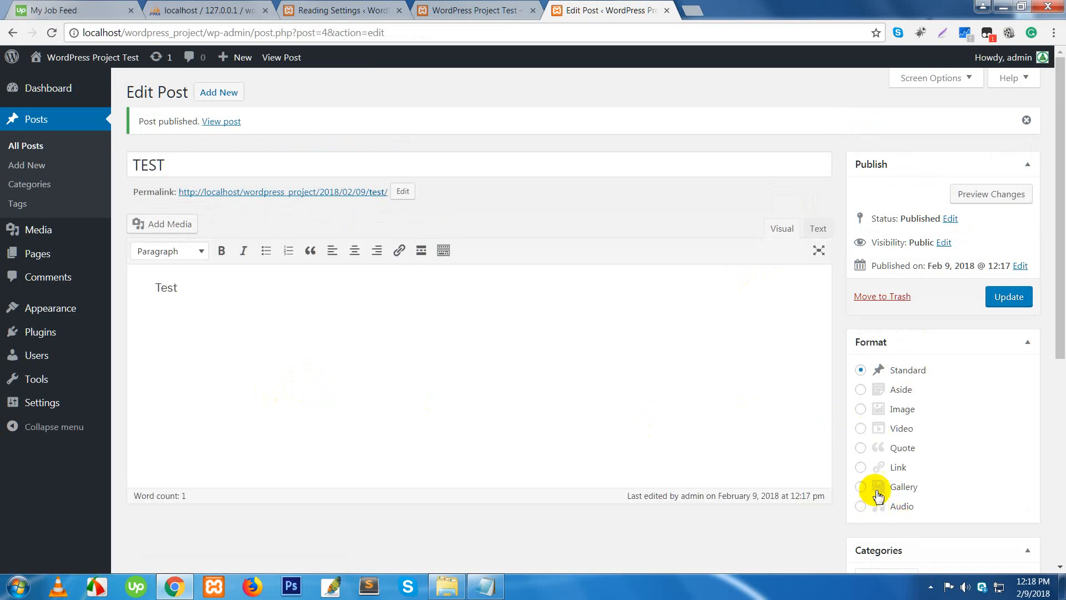
left_click(860, 431)
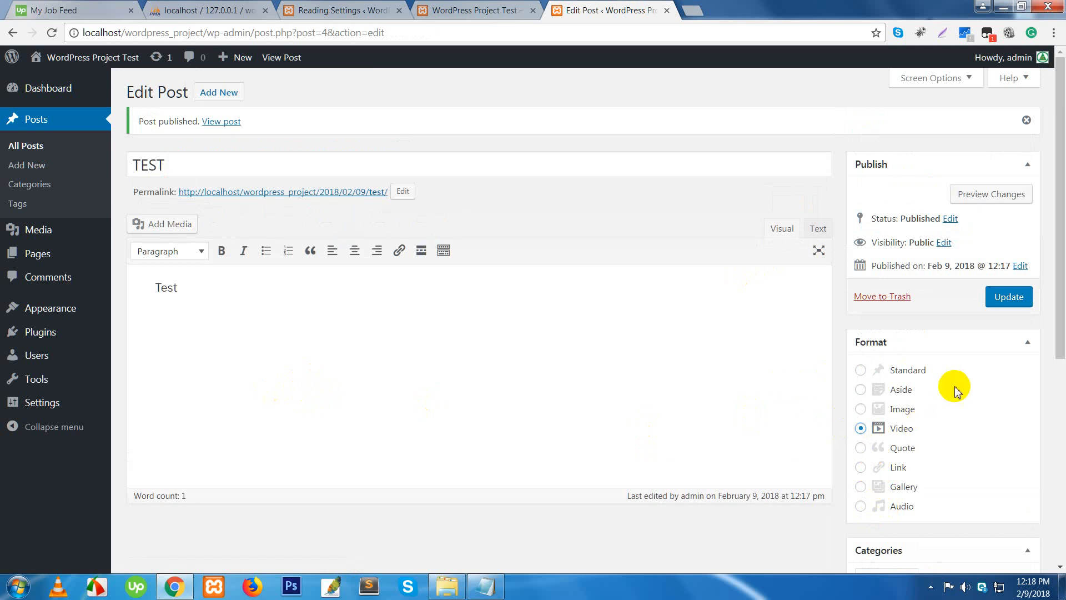
scroll(381, 319, "down", 2)
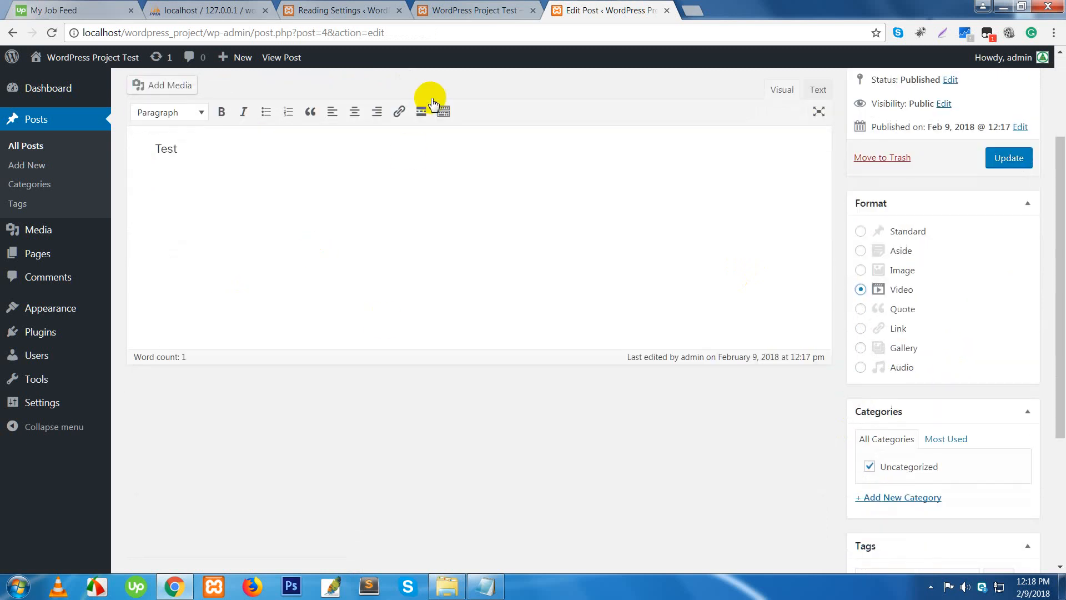
- Reload the site's front-page tab to pick up the new post
left_click(461, 10)
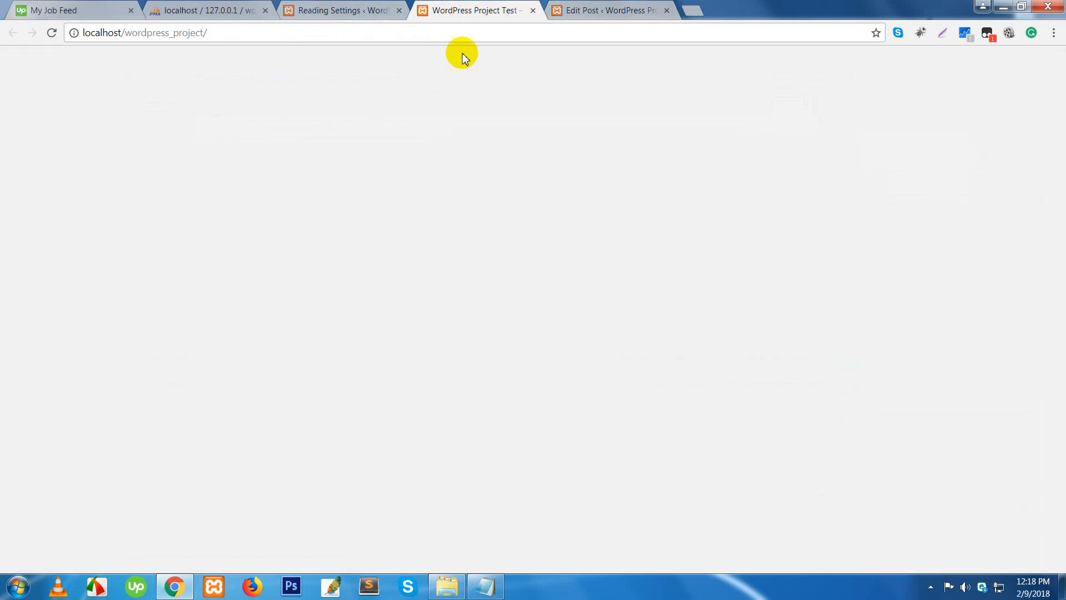
left_click(441, 220)
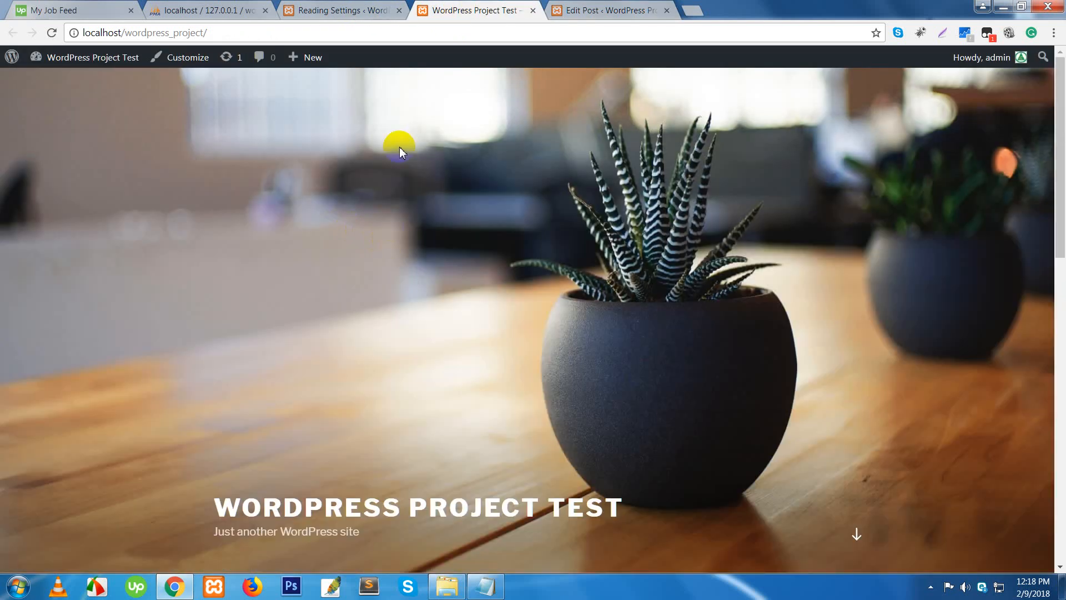
right_click(453, 9)
left_click(487, 43)
- Confirm TEST is listed above Hello world!, then open the TEST post's page
scroll(526, 222, "down", 4)
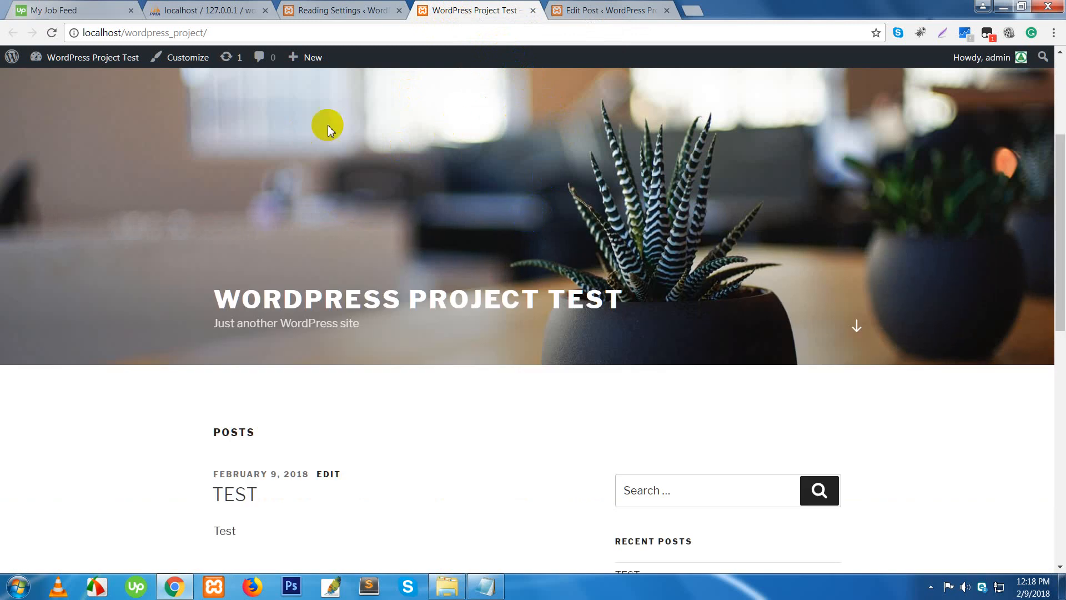
scroll(364, 304, "down", 5)
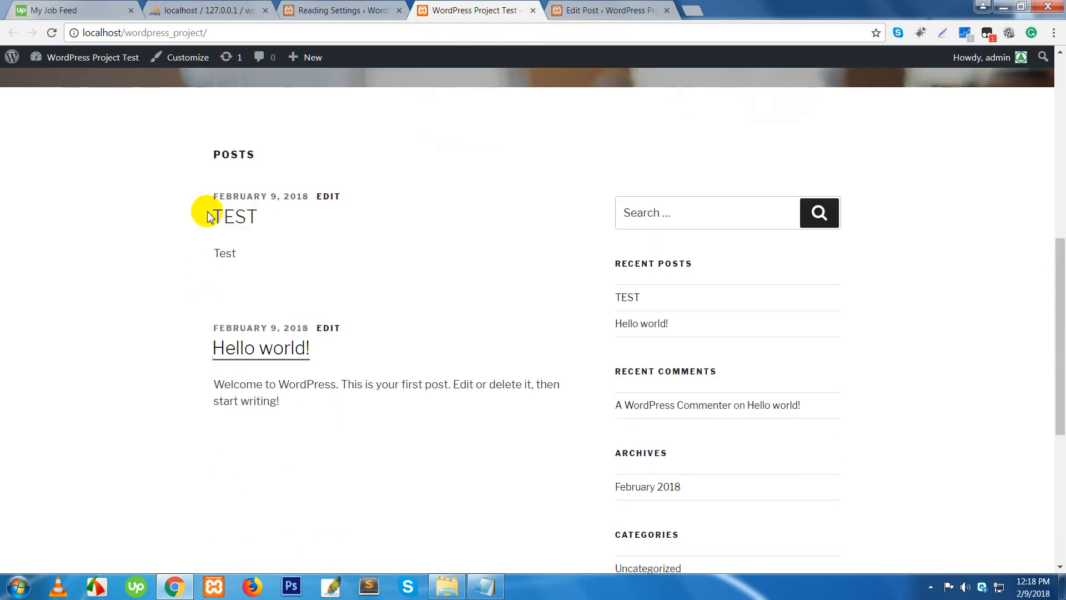
left_click_drag(213, 160, 293, 262)
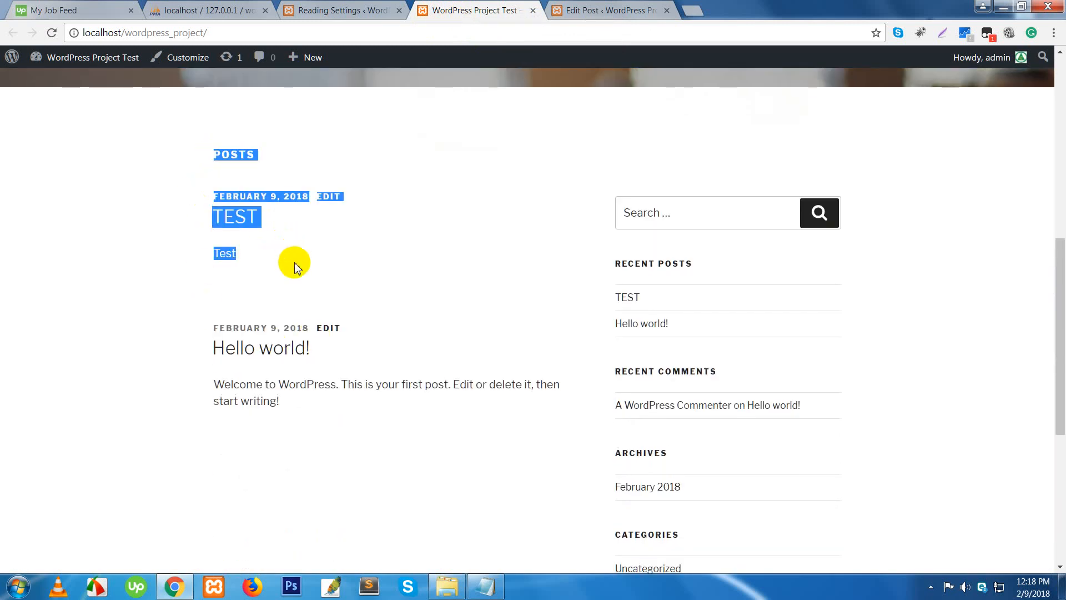
left_click_drag(188, 318, 329, 401)
left_click(341, 438)
left_click_drag(366, 438, 197, 334)
left_click(348, 461)
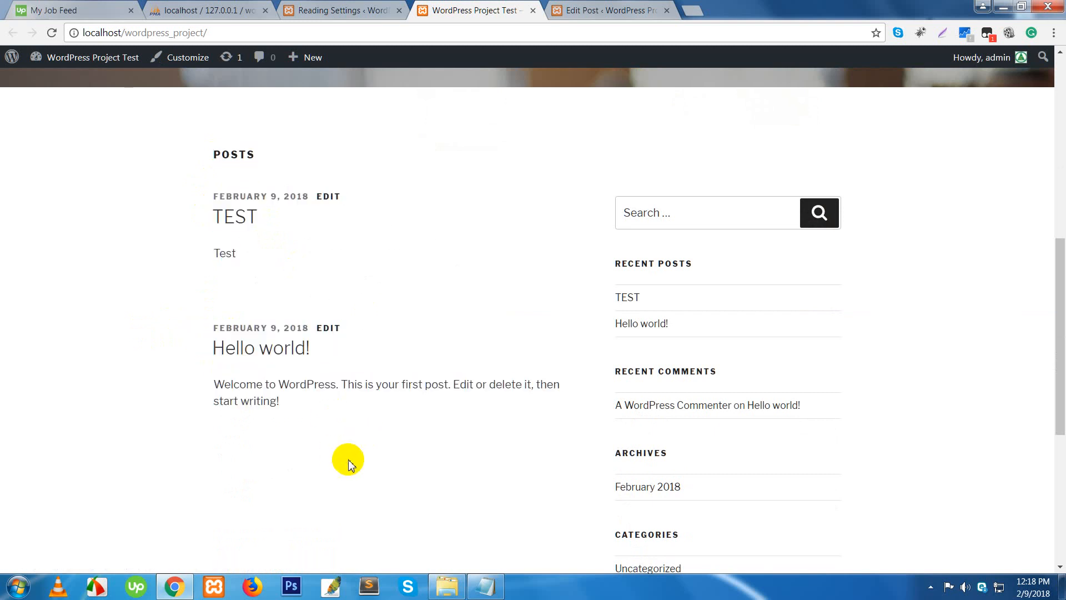
left_click_drag(286, 240, 205, 135)
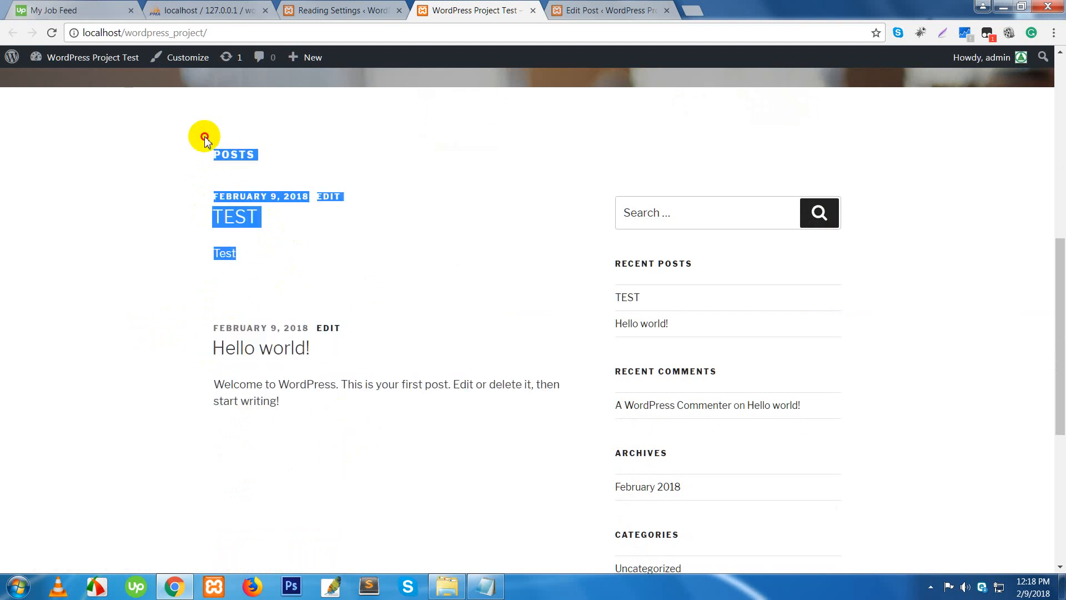
left_click_drag(318, 407, 214, 328)
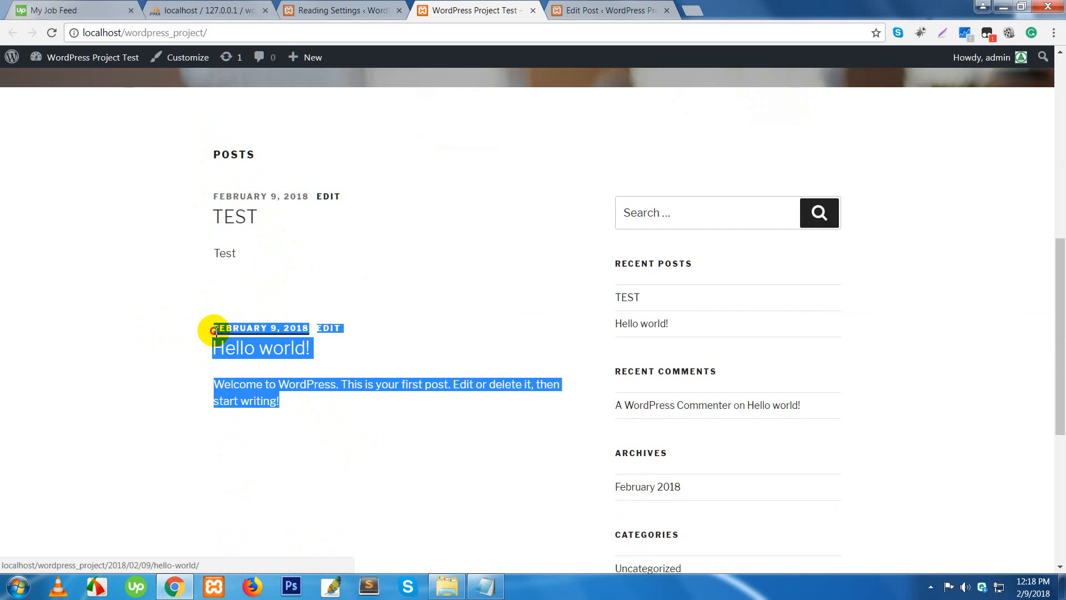
left_click(335, 463)
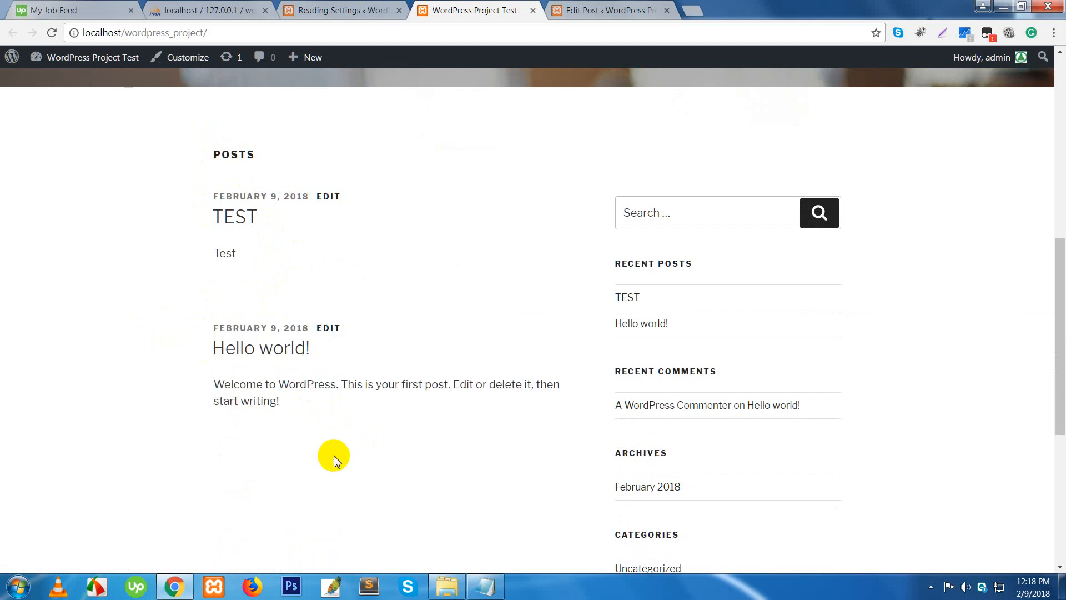
scroll(334, 441, "up", 3)
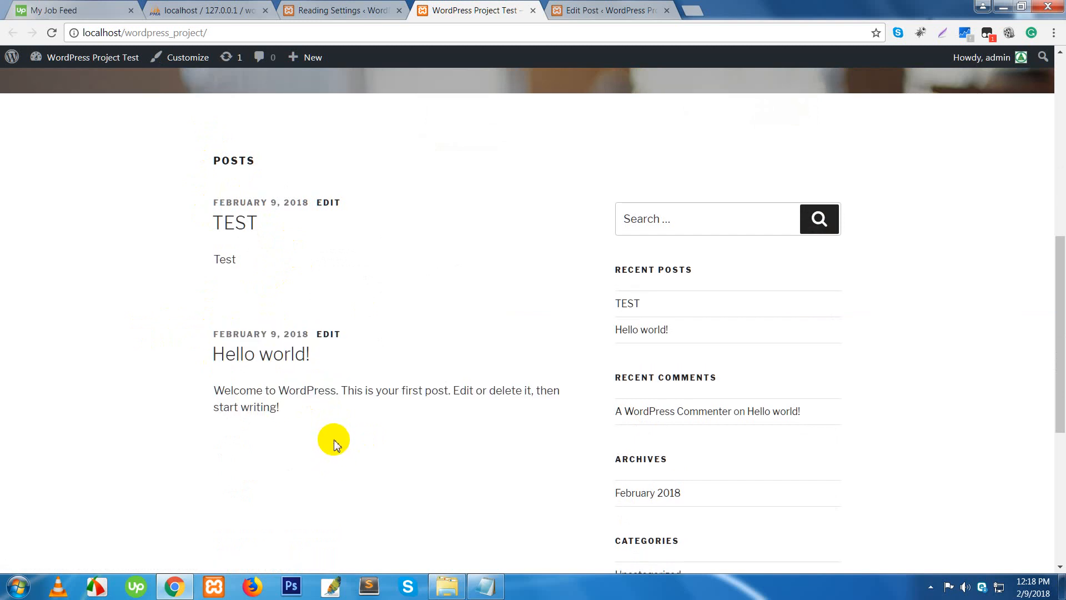
left_click(243, 357)
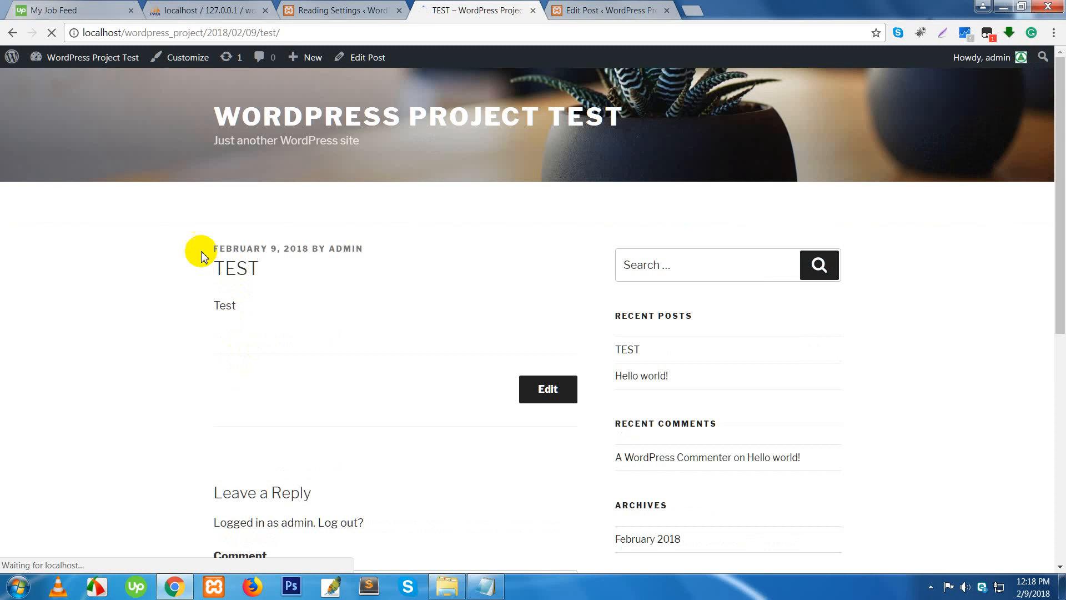
left_click_drag(203, 257, 273, 318)
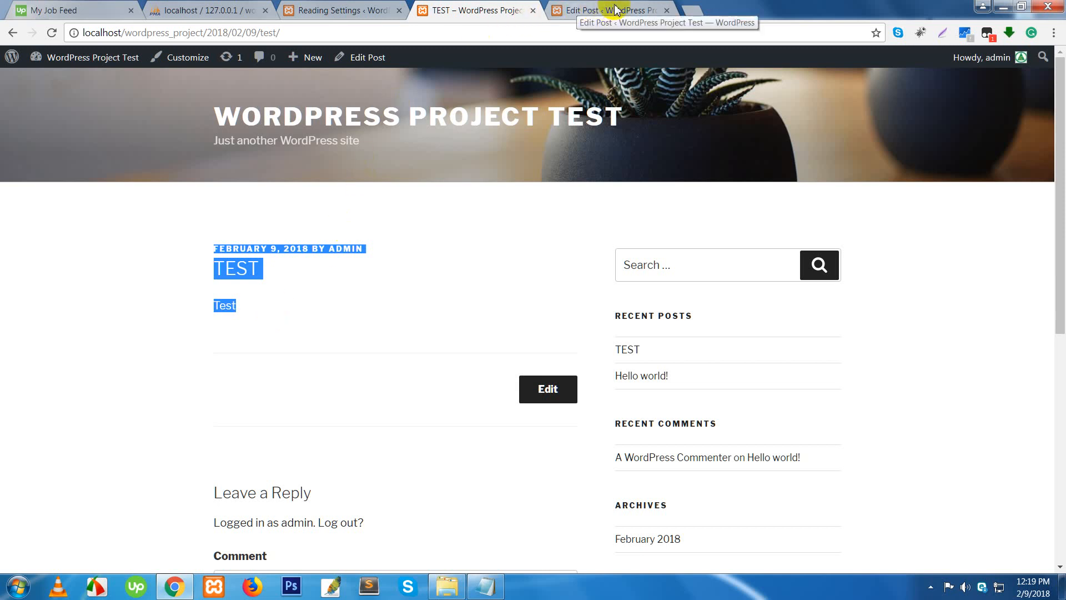
- Load aitsofts.com in a new tab and scroll down its home page
left_click(693, 11)
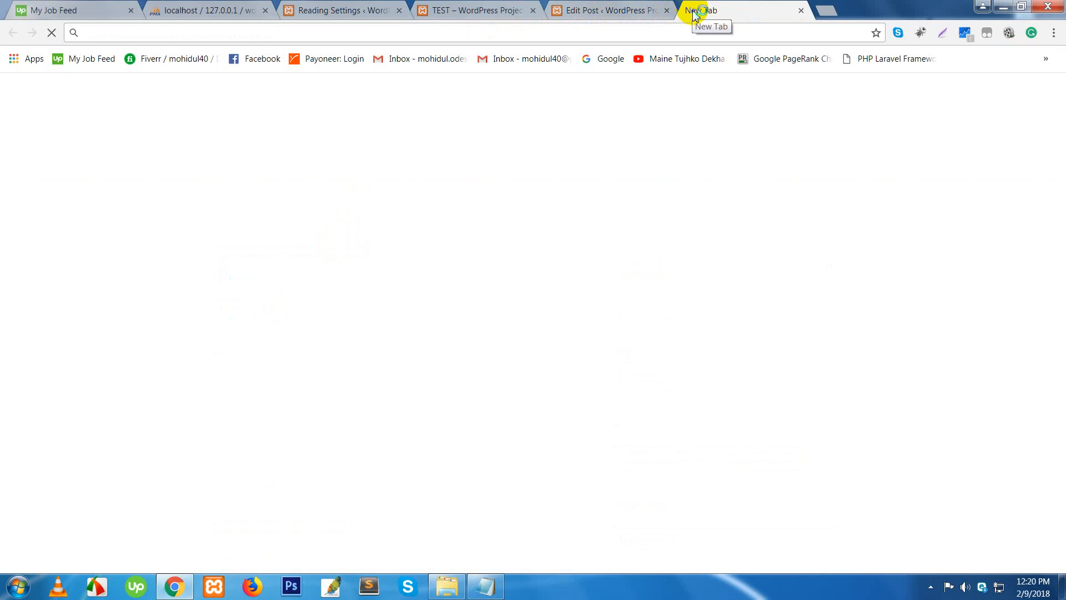
type("a")
key("Return")
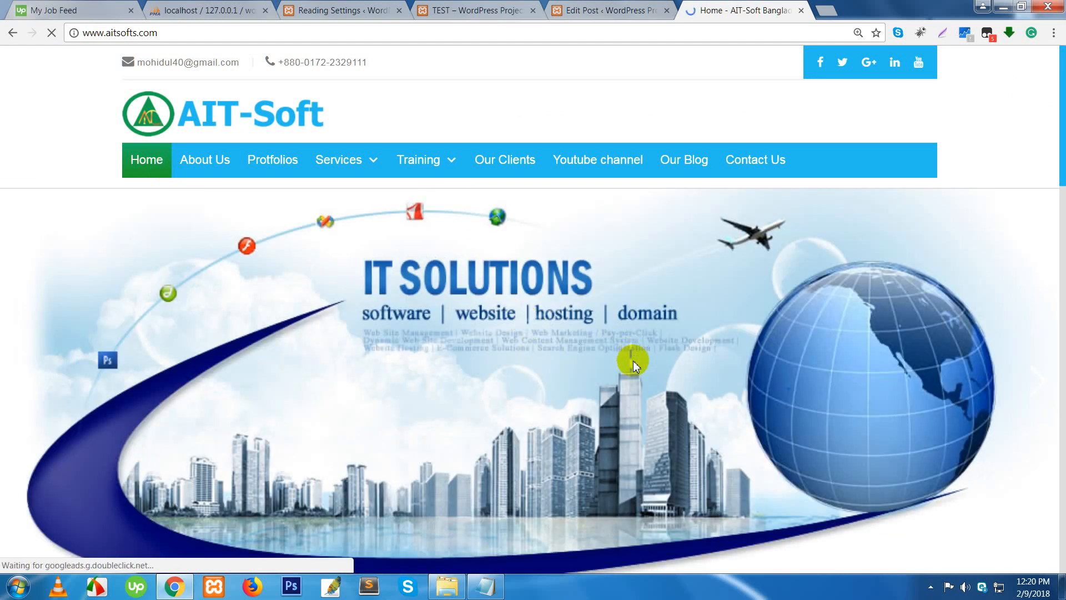
scroll(635, 364, "down", 10)
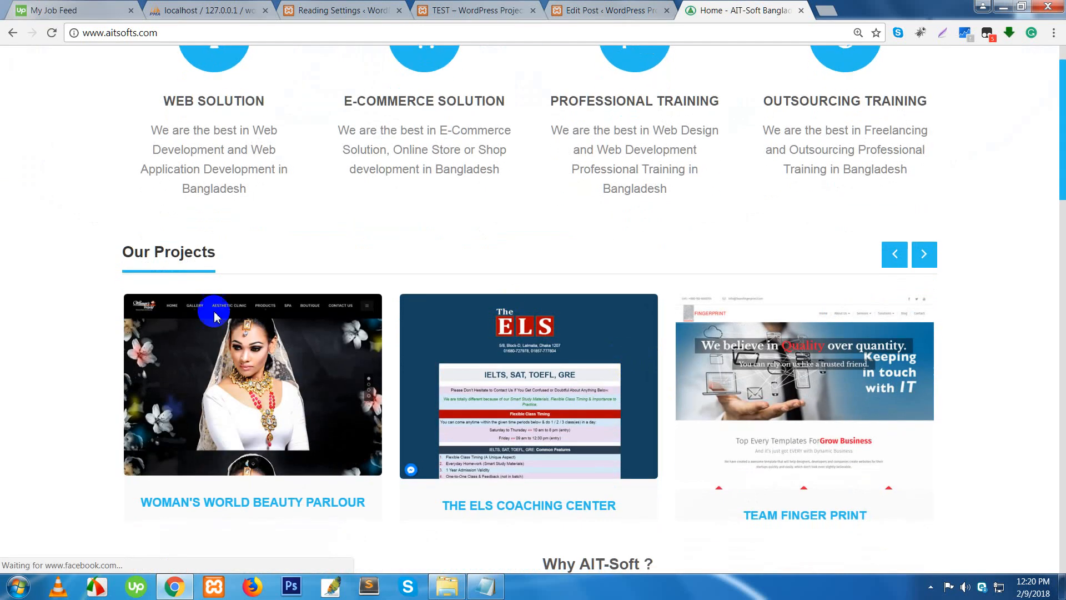
scroll(438, 345, "down", 10)
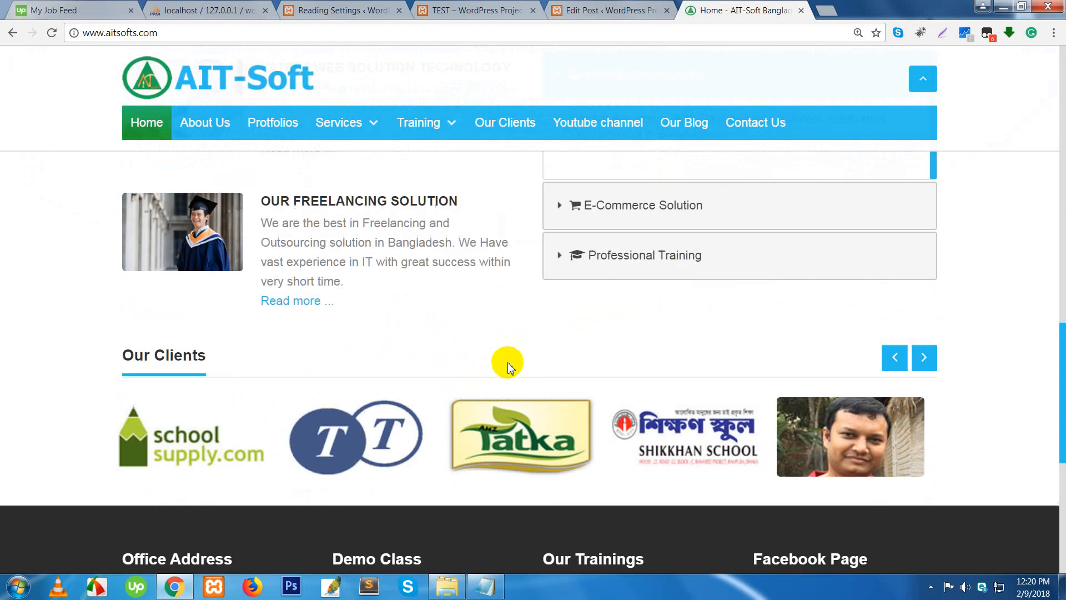
scroll(507, 366, "down", 5)
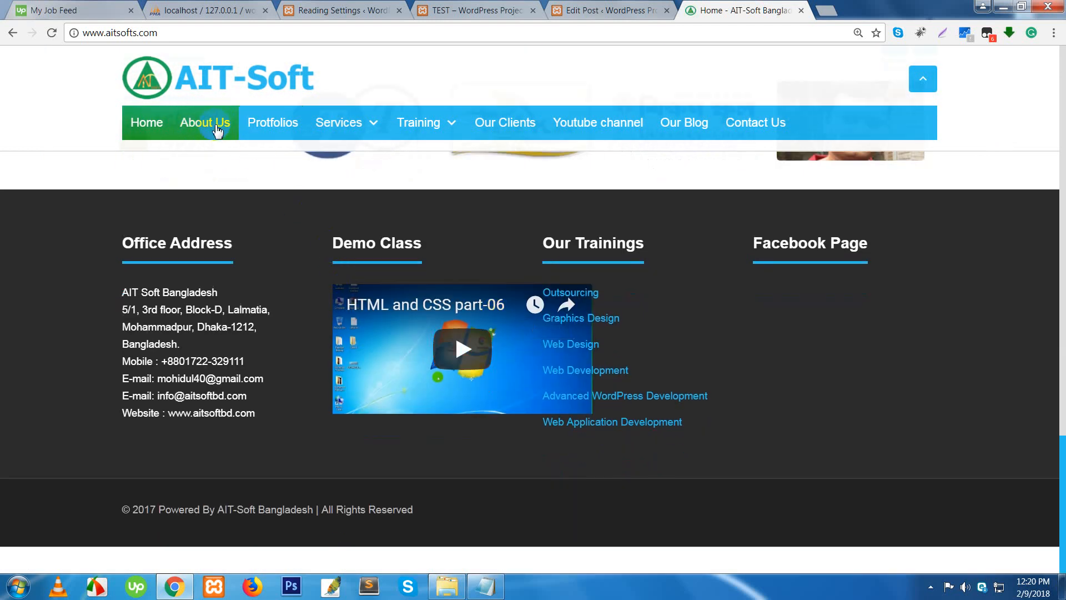
- Read through the About Us page, highlighting its heading and introduction text
left_click(217, 129)
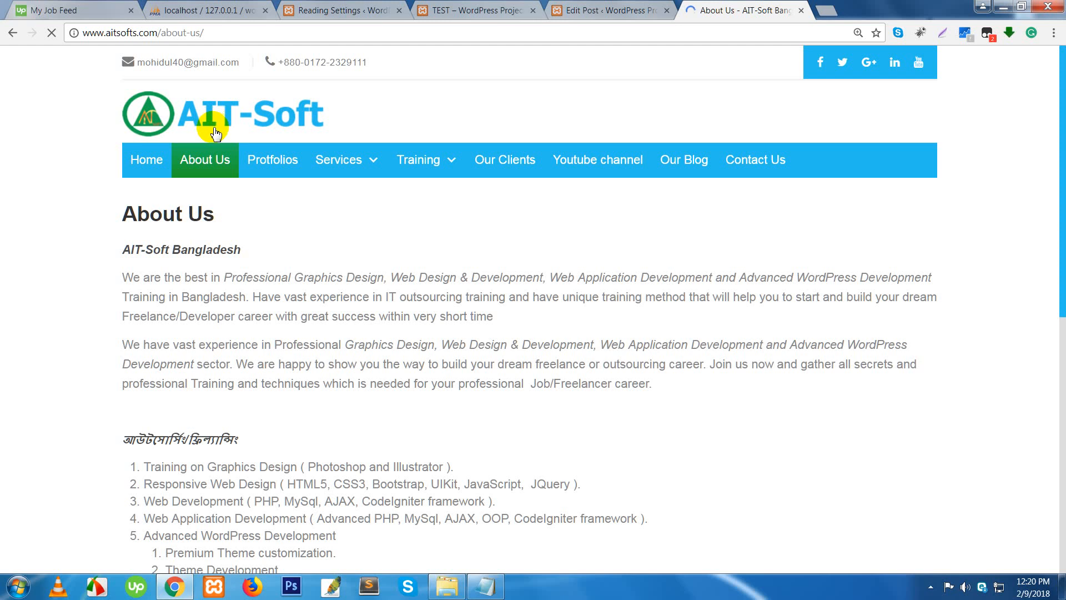
scroll(335, 405, "down", 6)
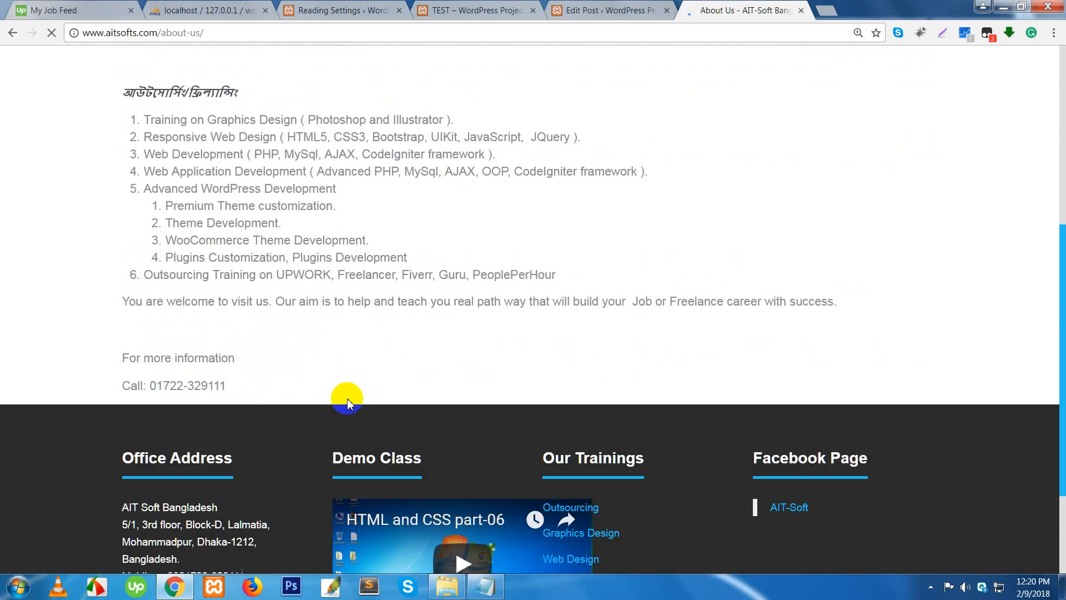
scroll(348, 398, "up", 6)
mouse_move(425, 167)
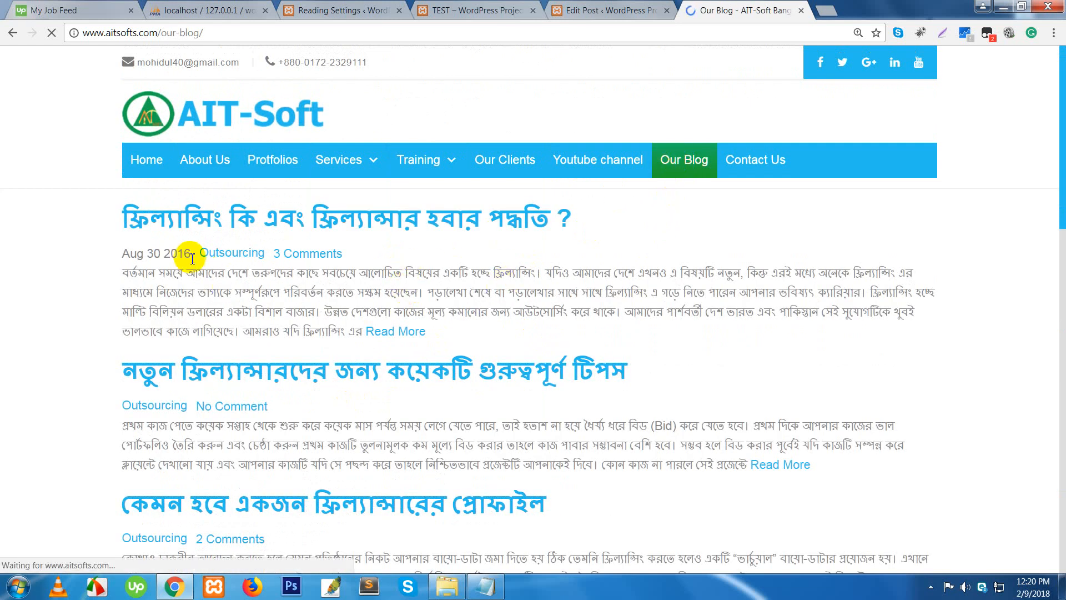
double_click(225, 216)
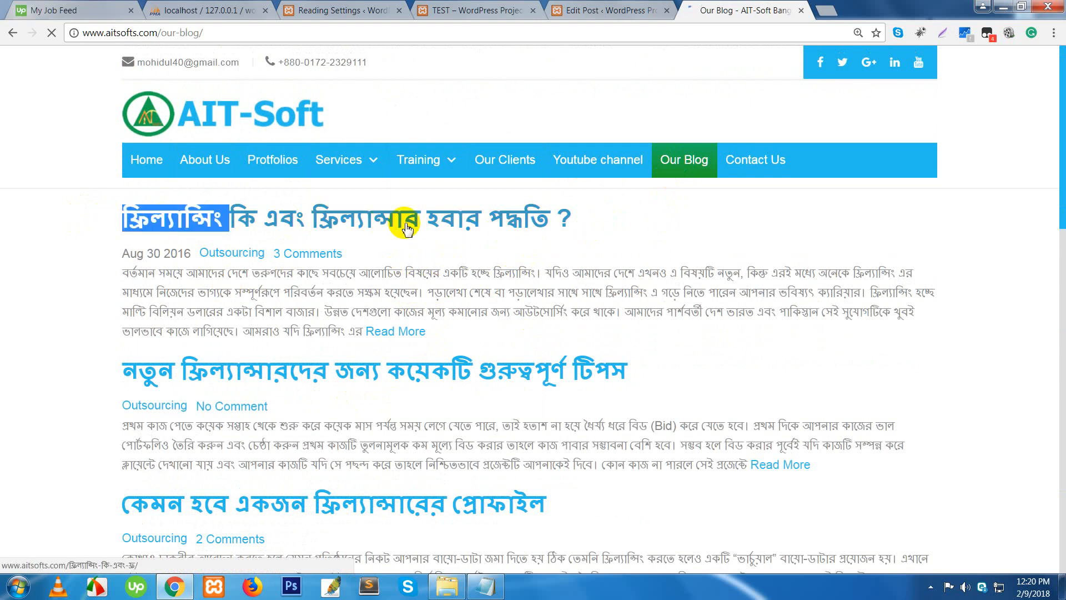
left_click(12, 176)
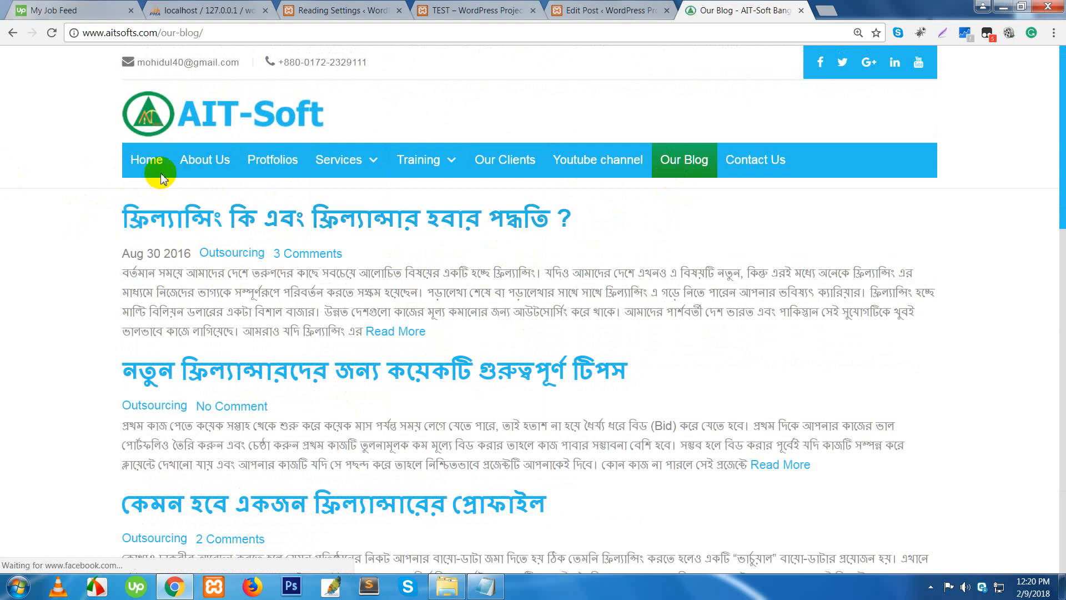
left_click(200, 161)
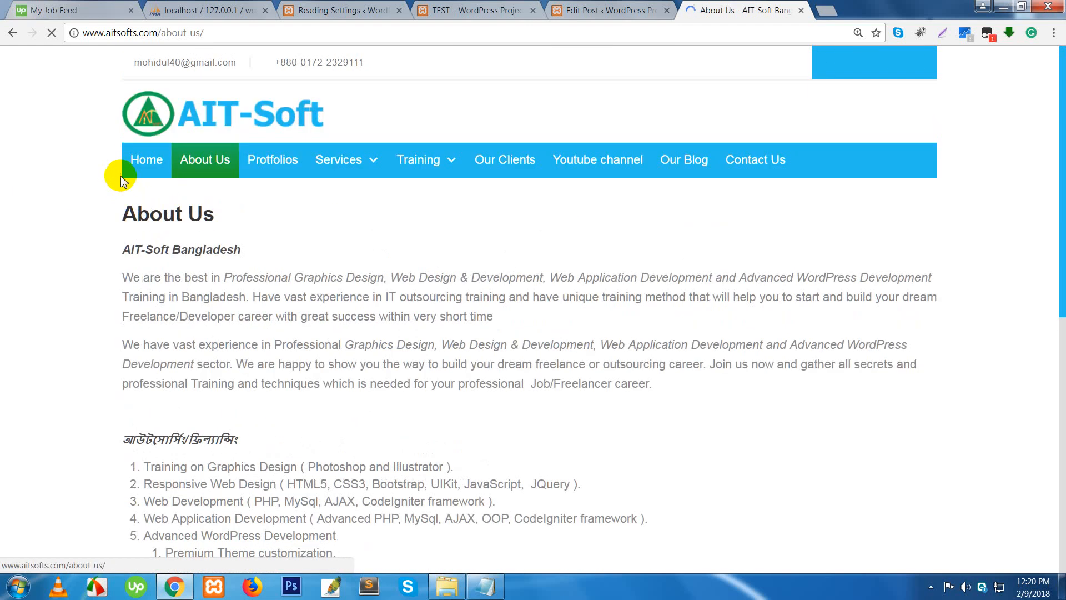
left_click_drag(113, 214, 225, 215)
left_click_drag(111, 243, 350, 574)
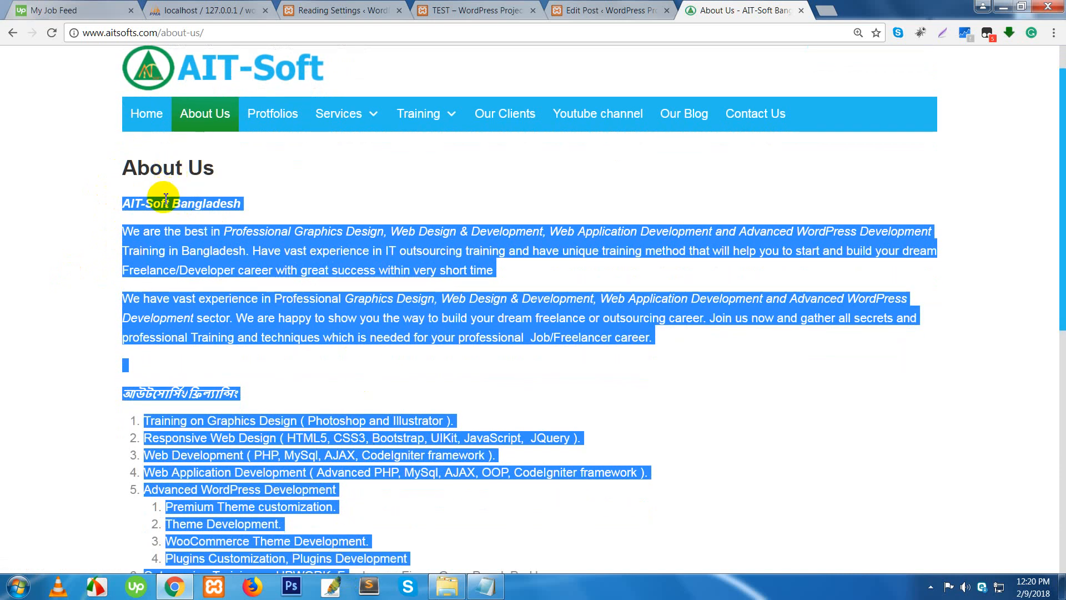
left_click(321, 183)
- Browse the blog list and the first blog post, then close the AIT-Soft tab
left_click(675, 117)
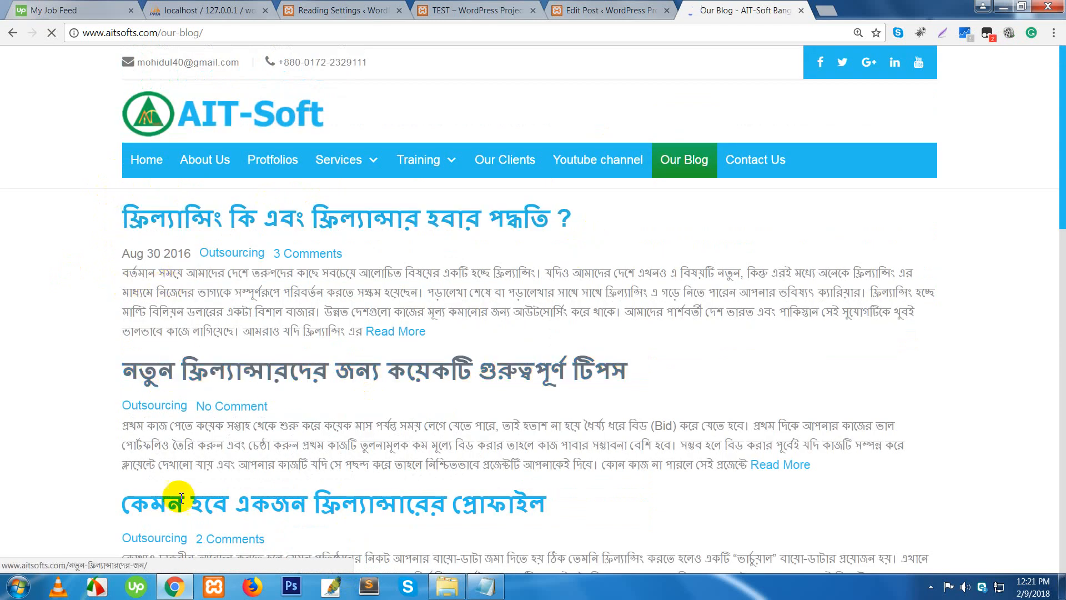
scroll(372, 376, "down", 1)
scroll(372, 376, "down", 10)
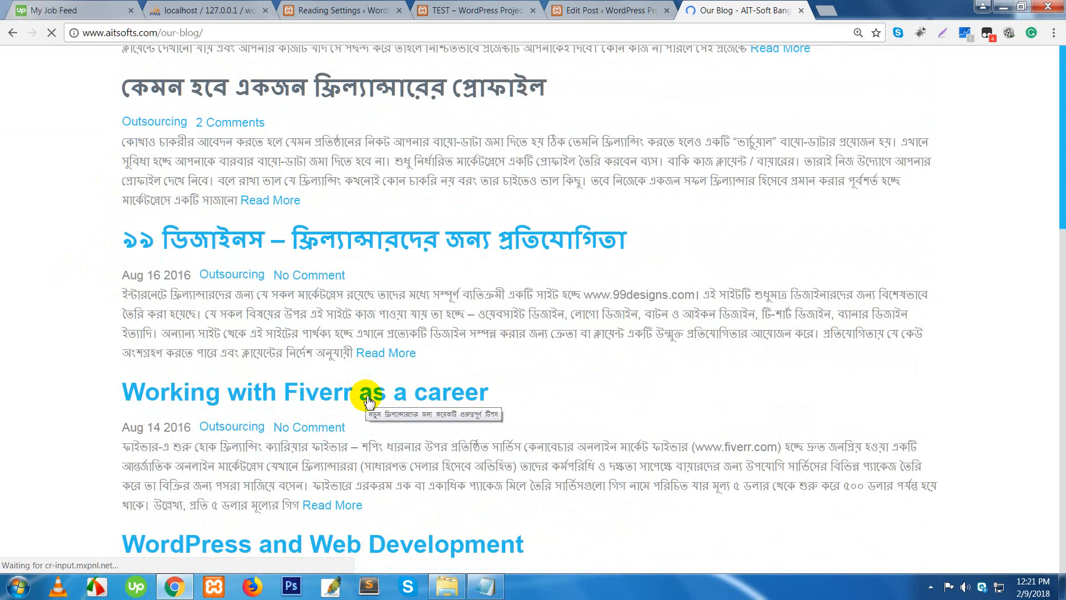
scroll(365, 395, "down", 2)
scroll(365, 388, "up", 15)
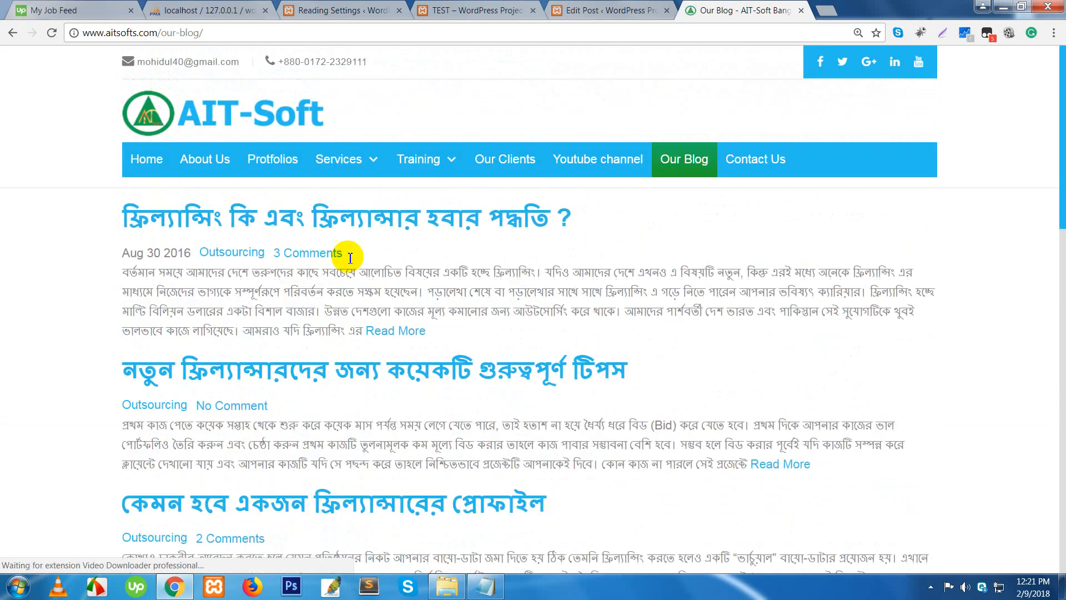
left_click(355, 222)
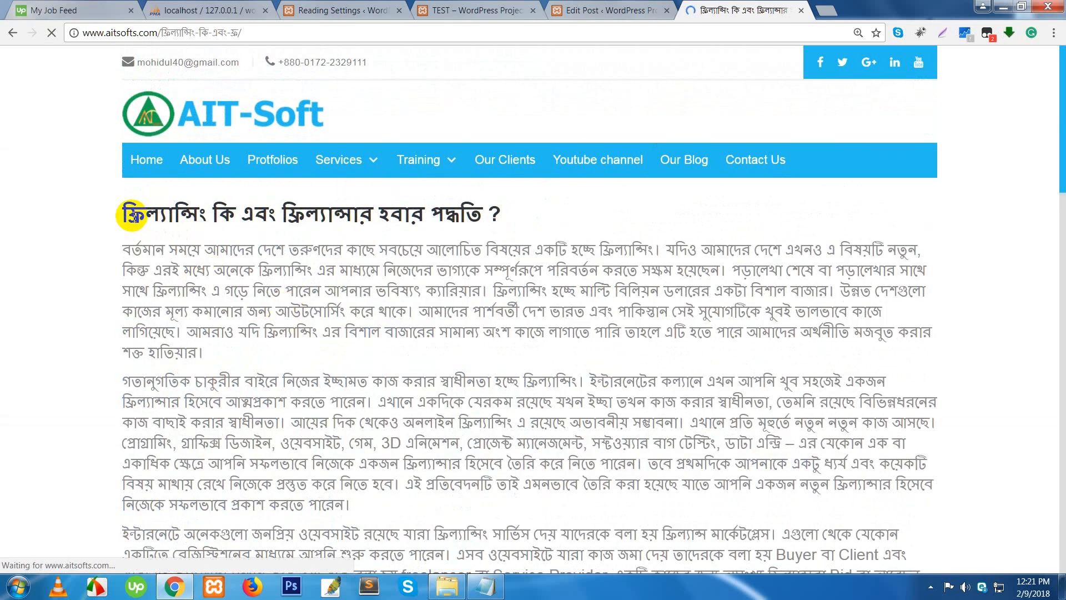
triple_click(497, 222)
scroll(488, 381, "down", 20)
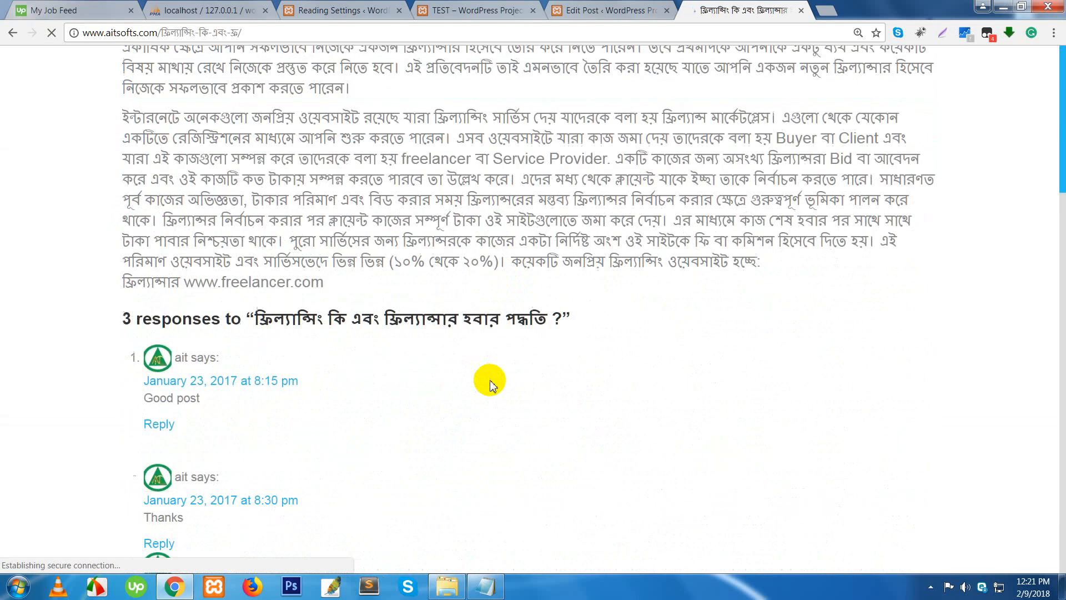
scroll(490, 387, "down", 10)
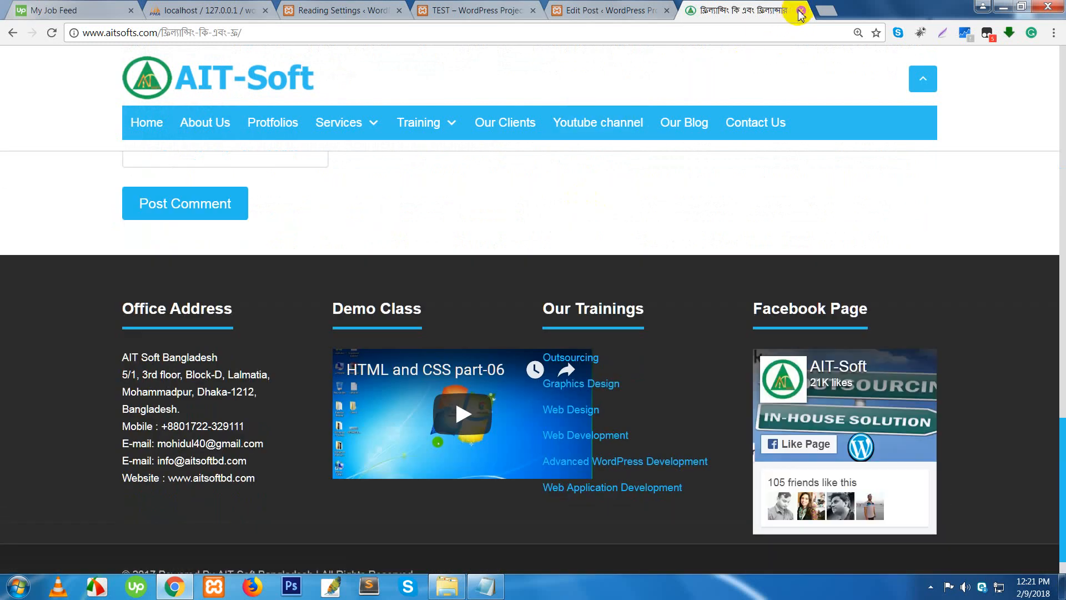
left_click(801, 11)
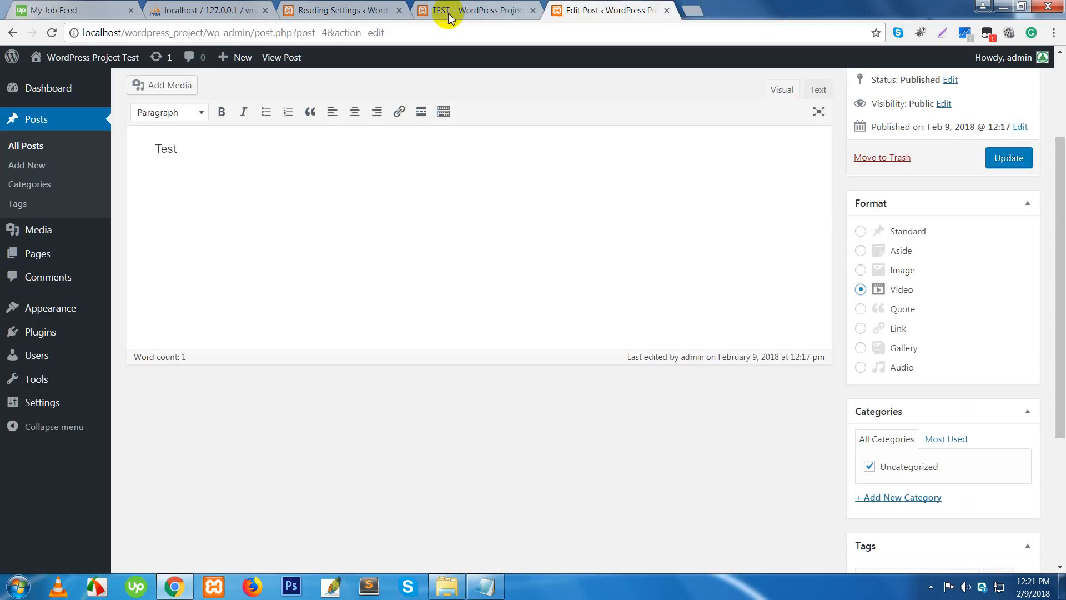
- On Reading Settings, review the current latest-posts homepage option
left_click(347, 10)
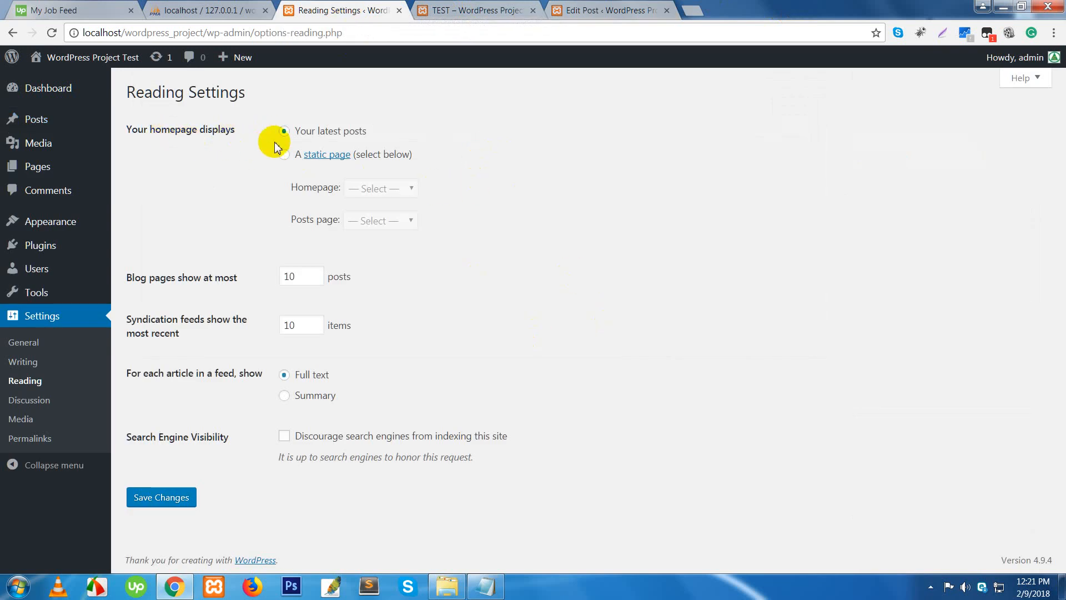
left_click(328, 133)
left_click_drag(300, 132, 369, 133)
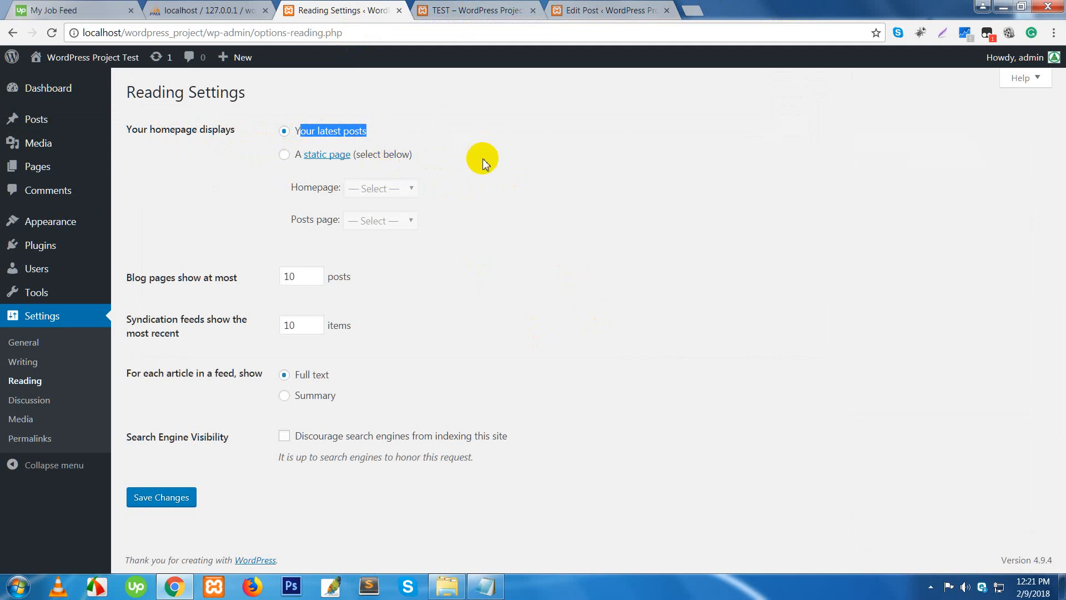
left_click(284, 163)
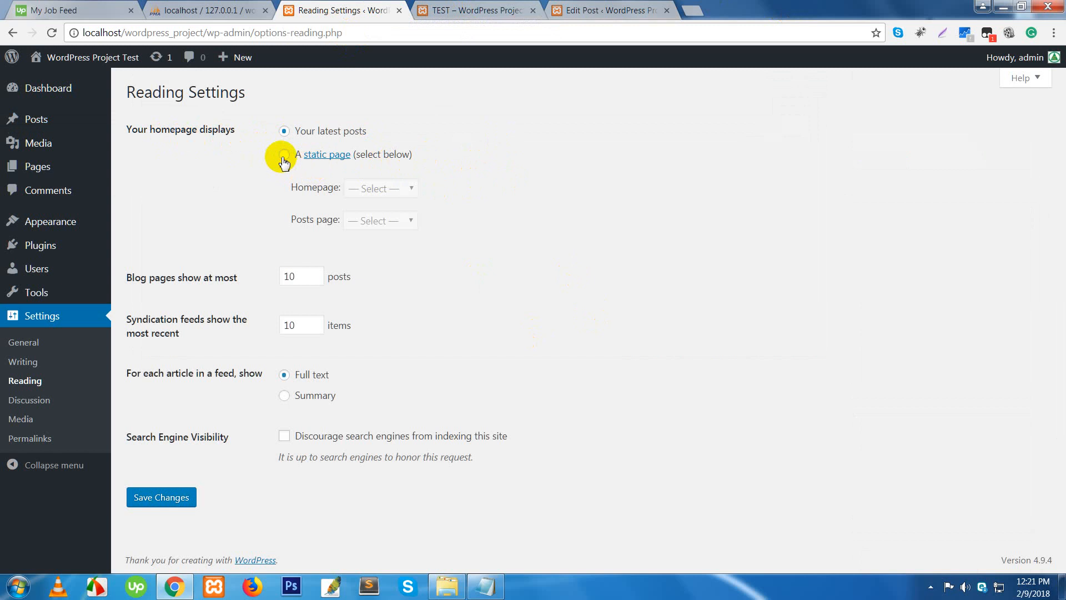
- Choose a static homepage with Sample Page as both Homepage and Posts page
left_click(284, 156)
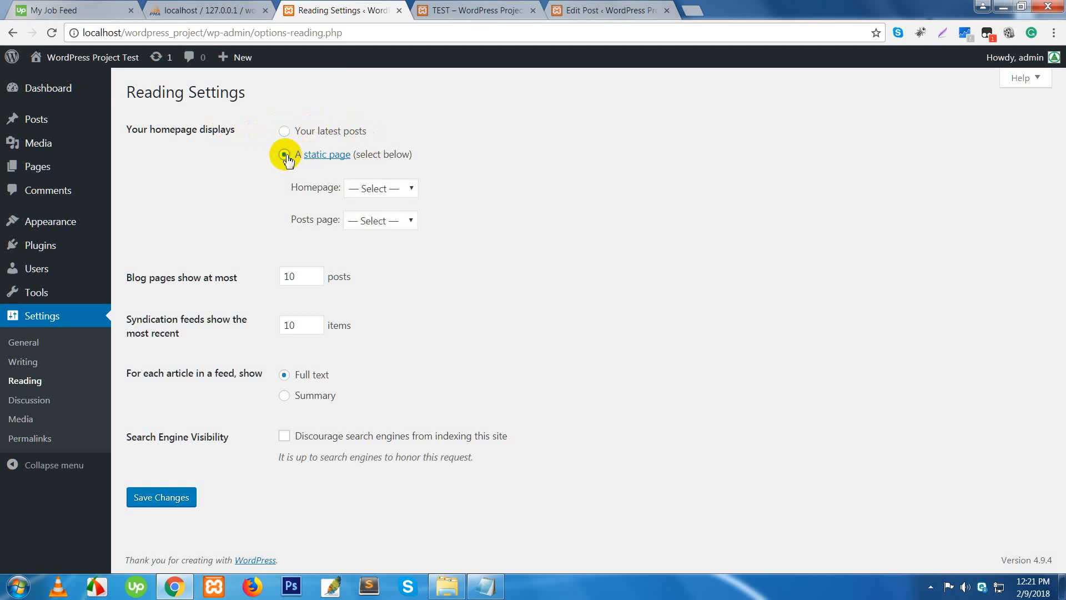
left_click(405, 189)
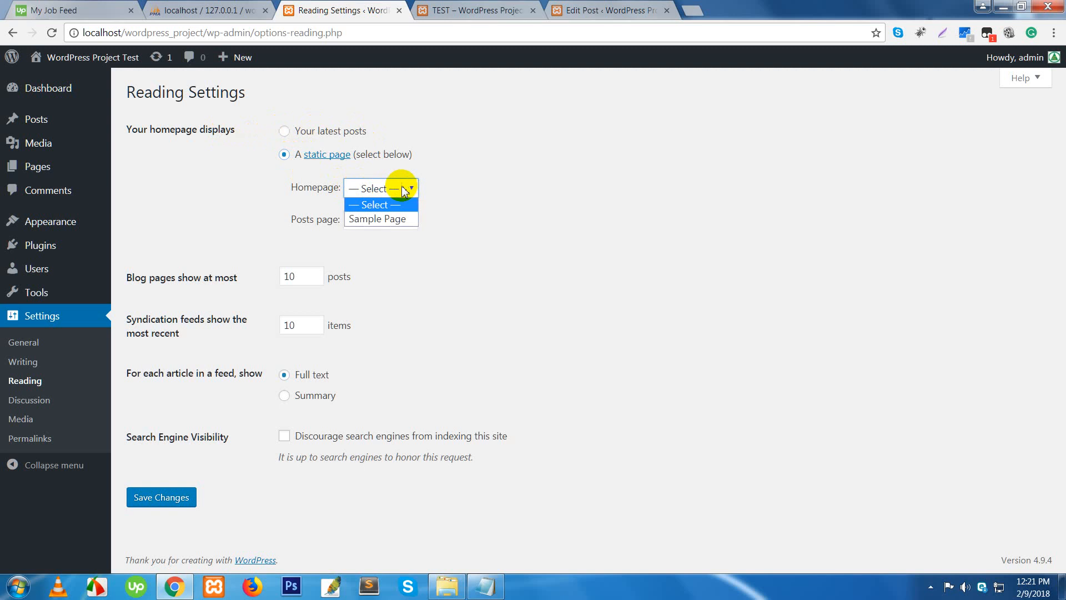
left_click(392, 220)
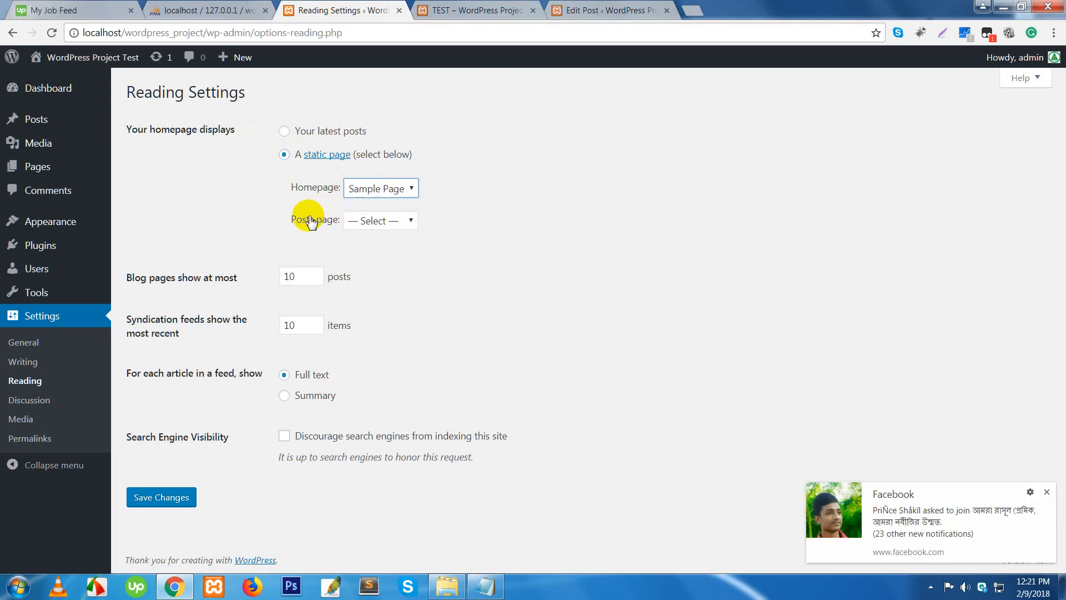
left_click(378, 221)
left_click(382, 253)
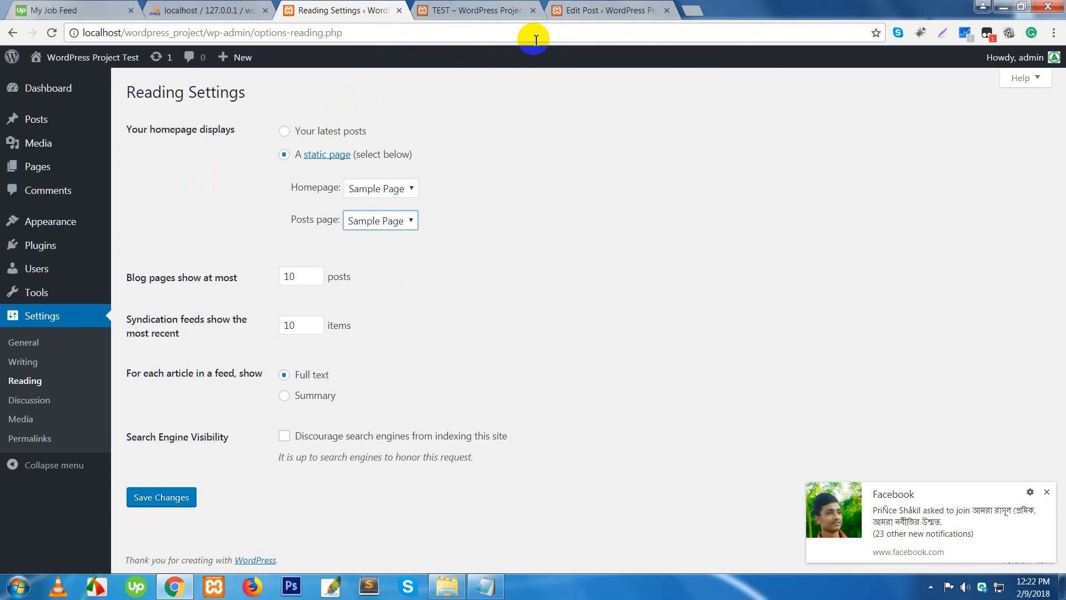
left_click(578, 11)
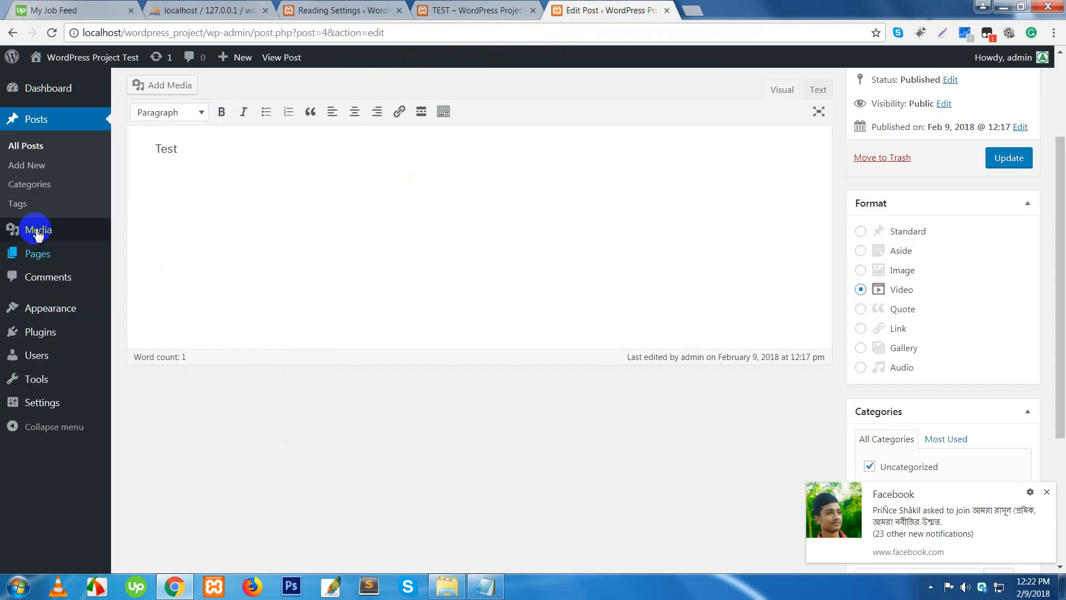
- Add a new page titled Home with the body text 'This is home page'
mouse_move(28, 255)
left_click(150, 261)
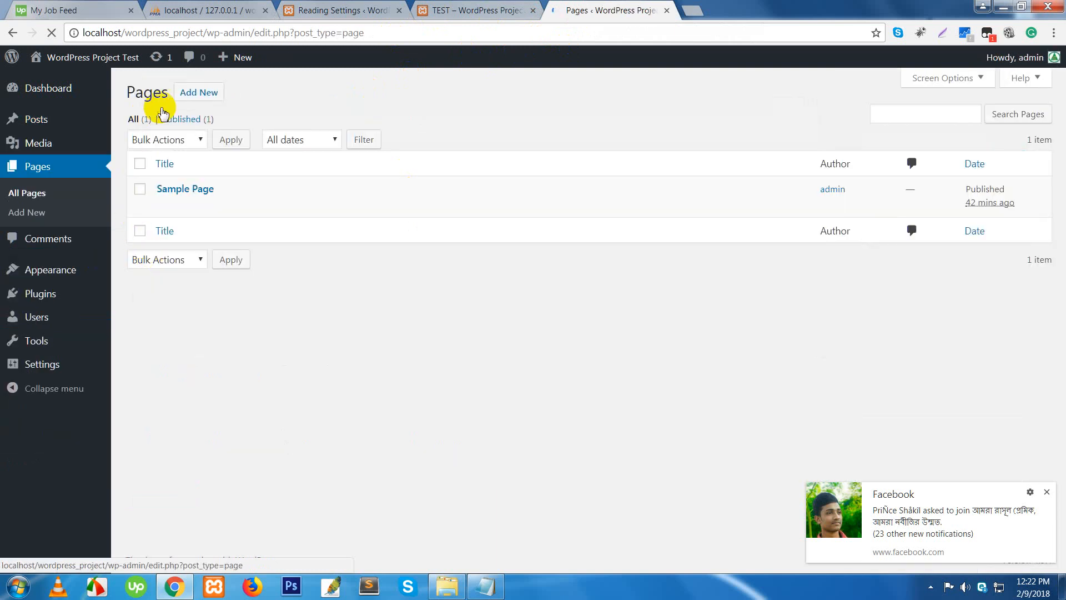
left_click(193, 101)
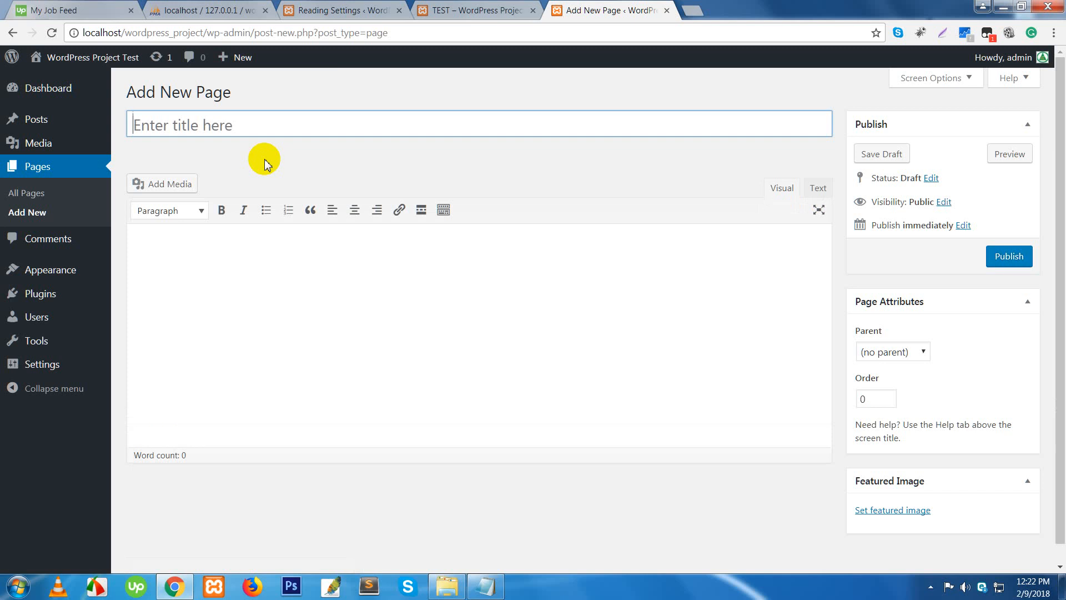
key("shift")
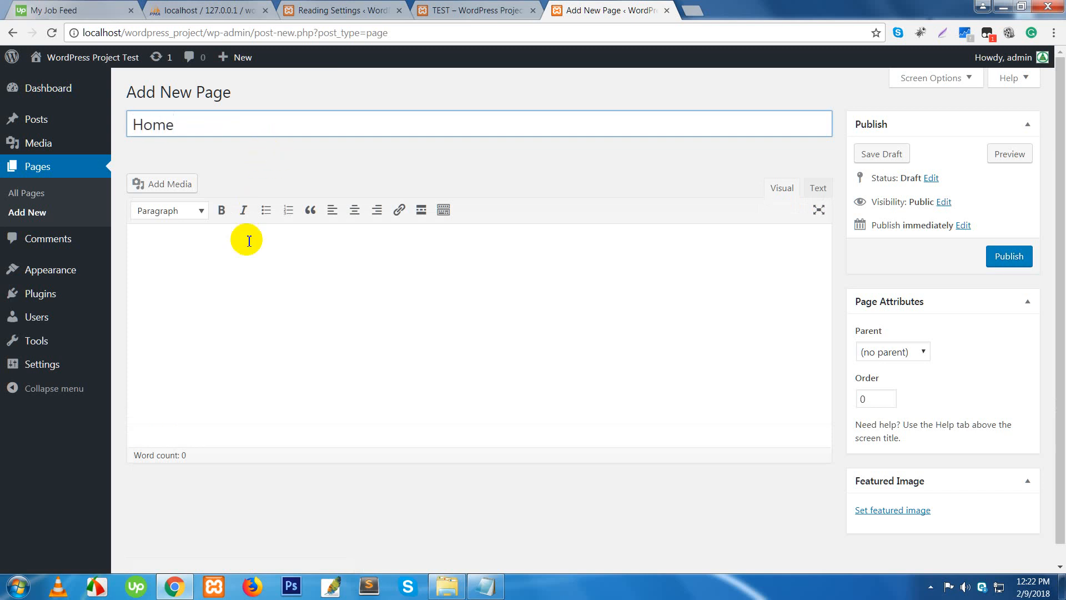
left_click(238, 263)
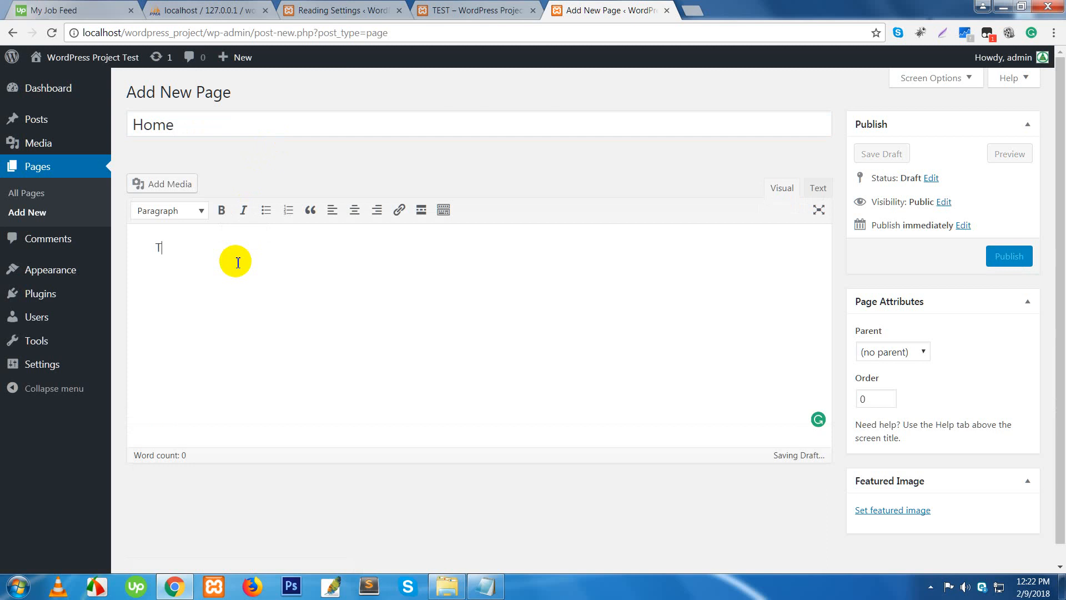
type("This i")
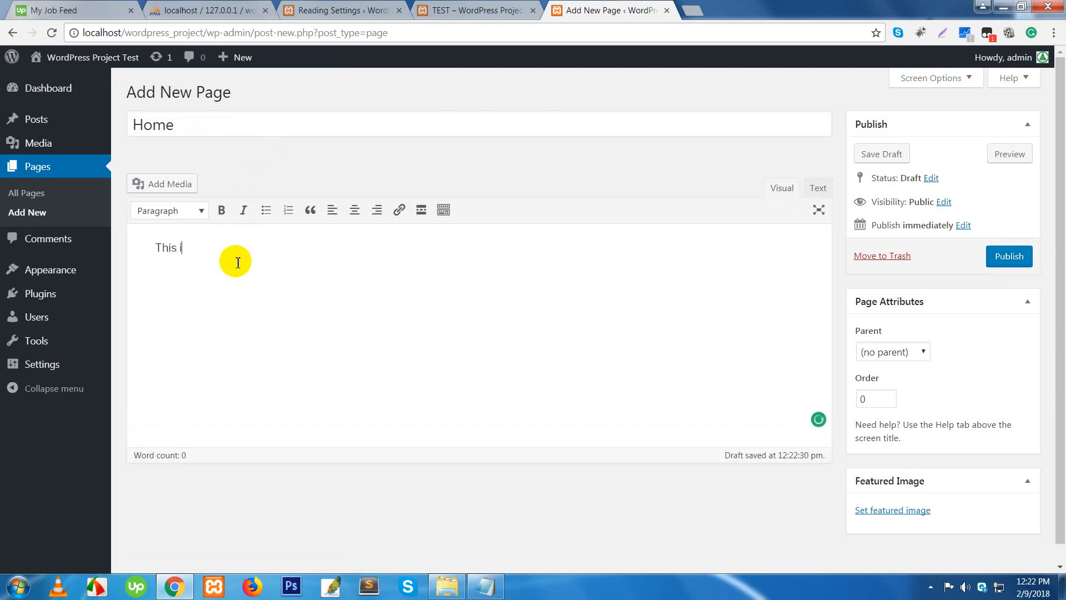
type("s home page")
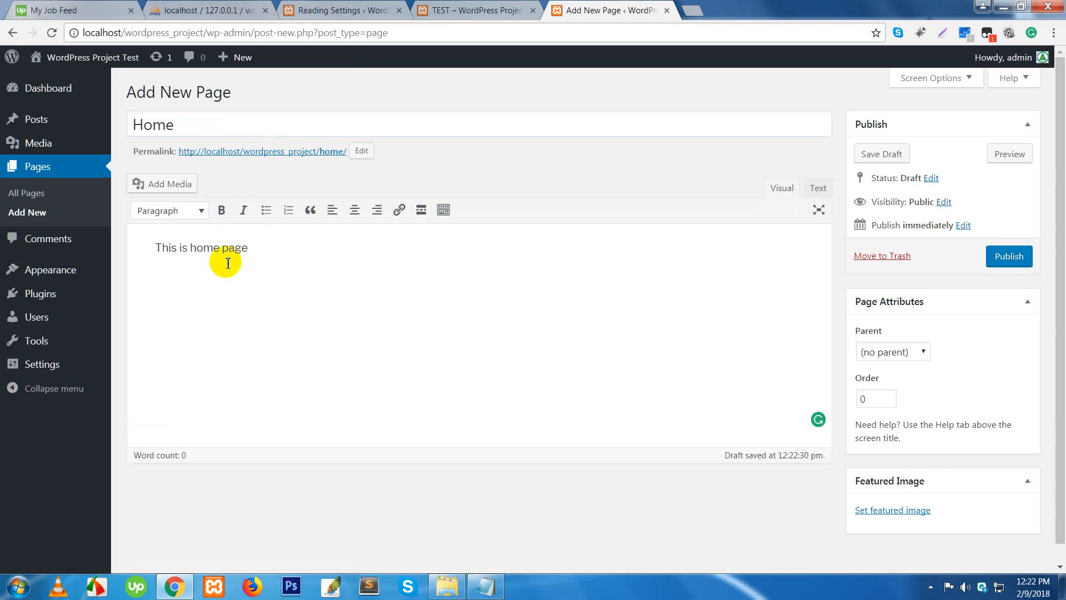
- Insert I_R_logo.png from Desktop > Phorit Projects > iandrglobal.us into Home and publish it
left_click(161, 184)
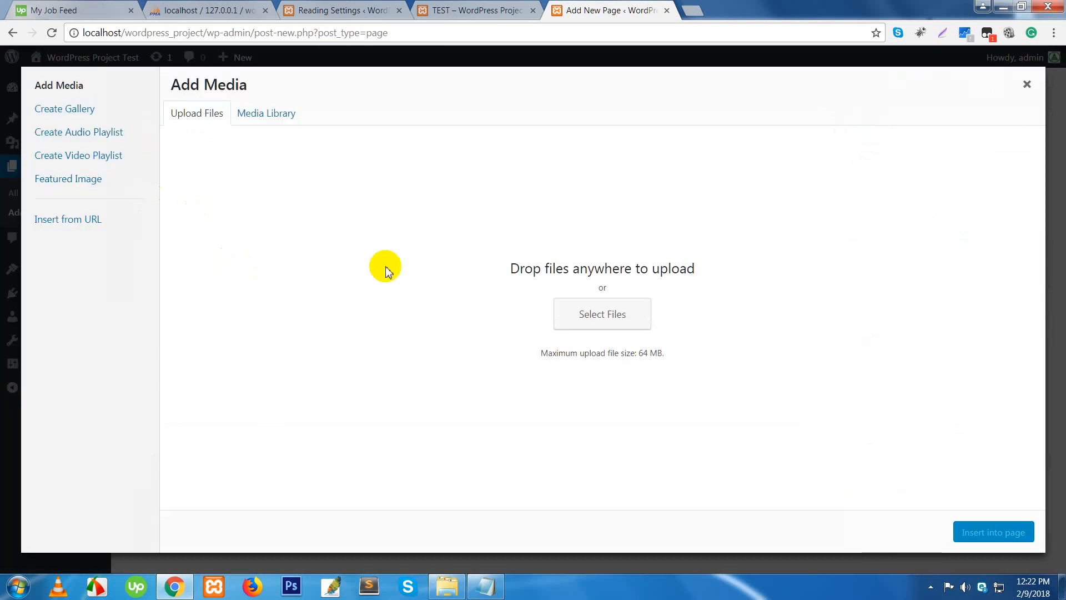
left_click(604, 318)
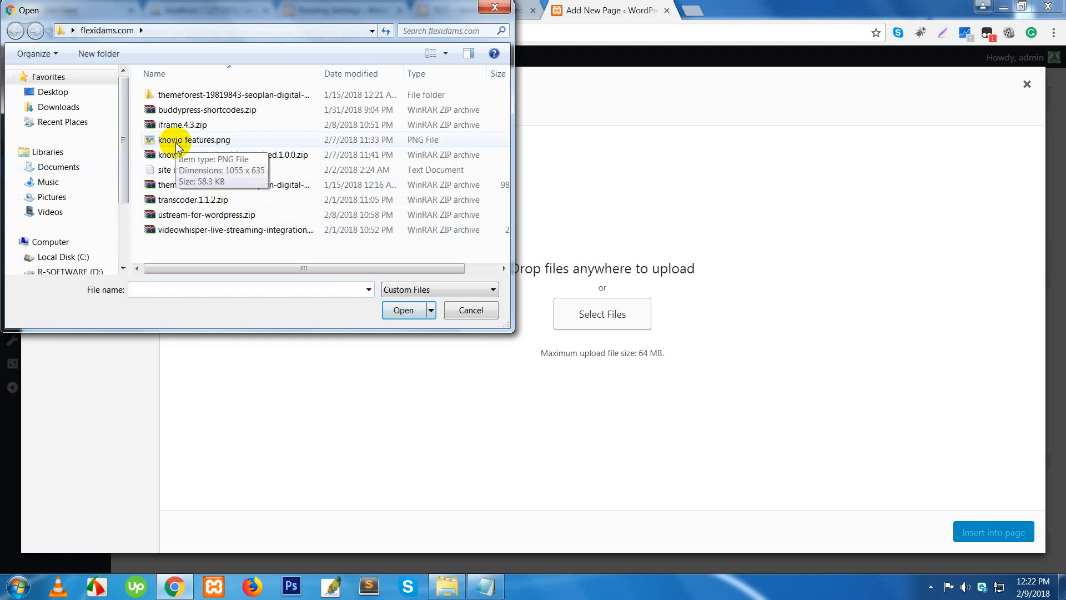
left_click(61, 98)
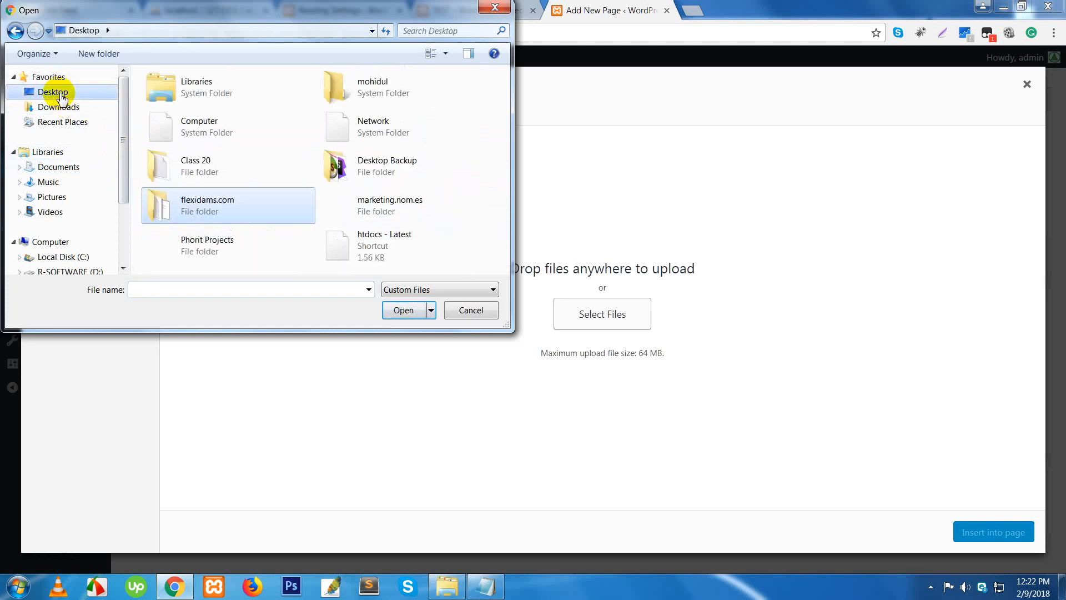
double_click(228, 247)
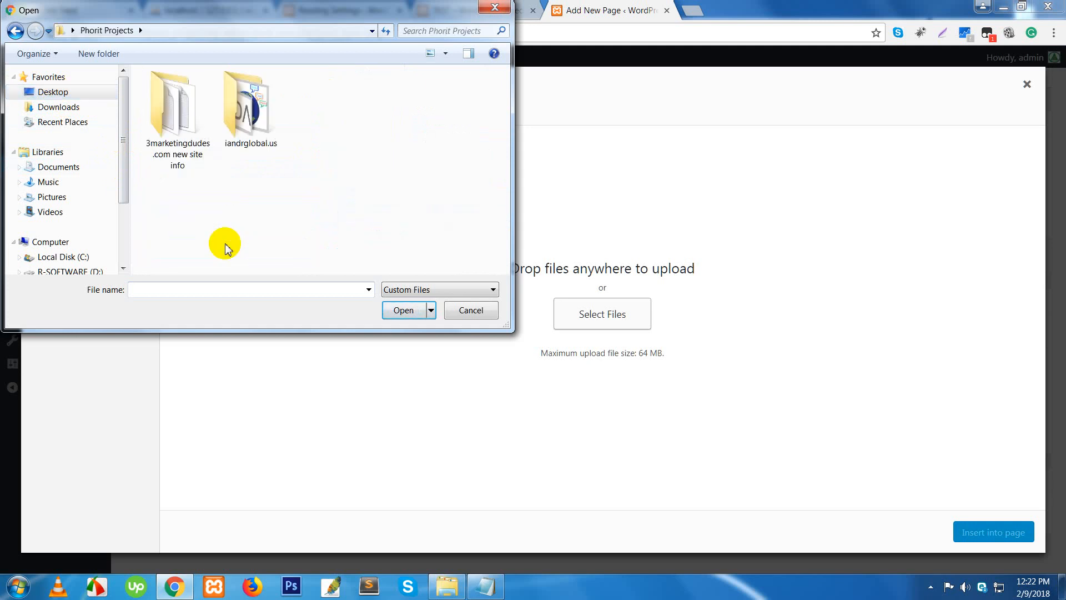
double_click(249, 146)
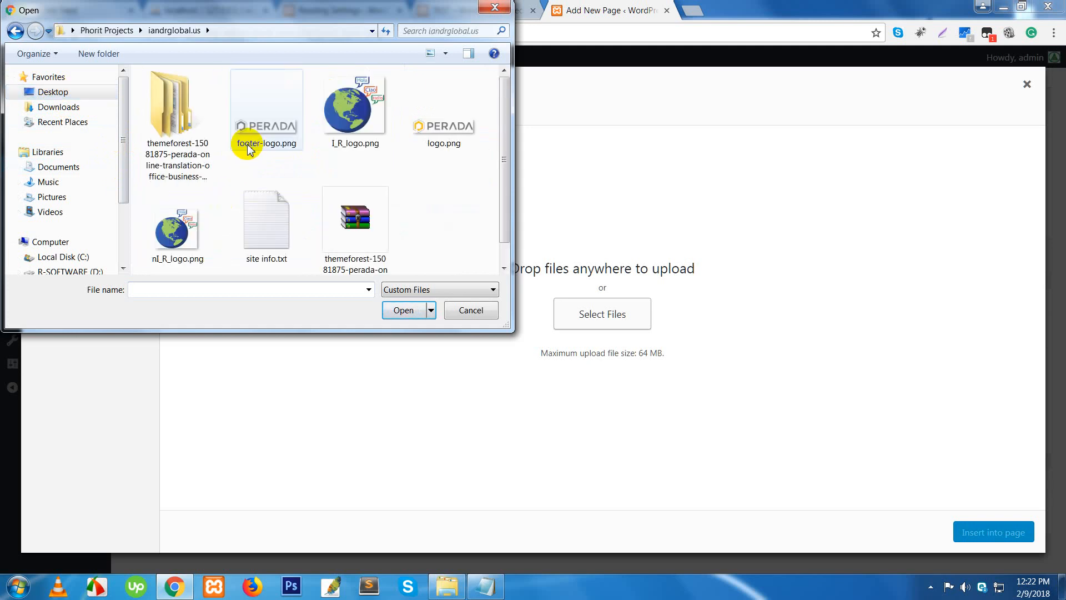
double_click(354, 126)
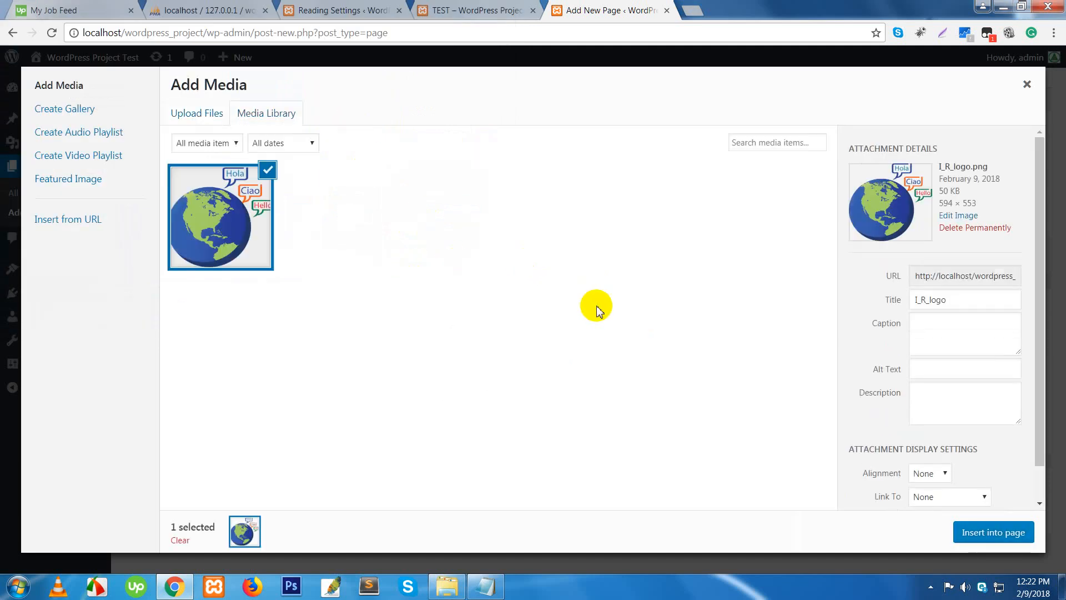
left_click(968, 534)
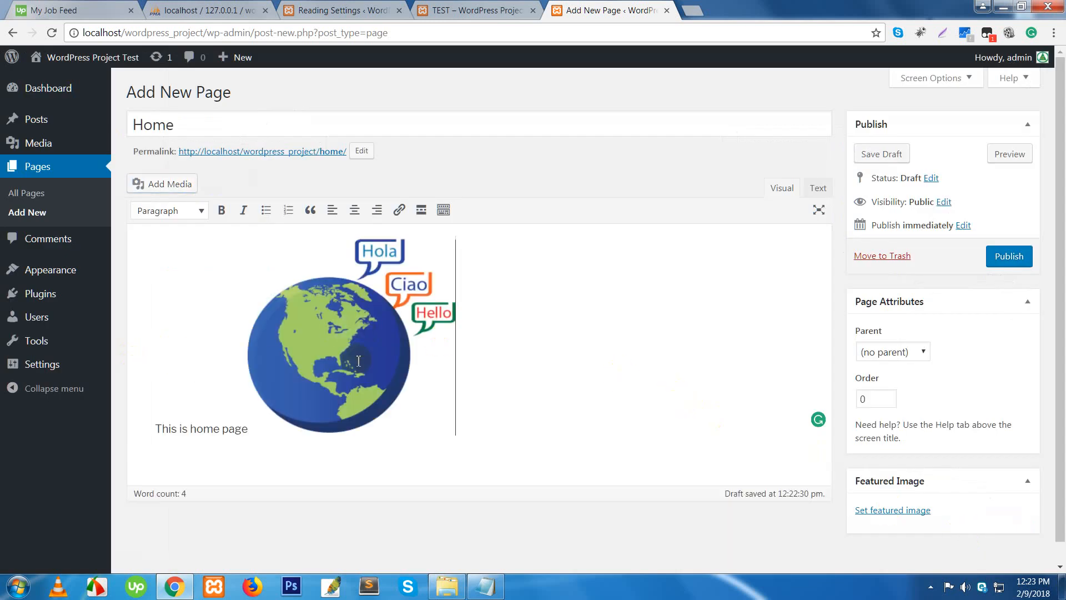
left_click(1017, 261)
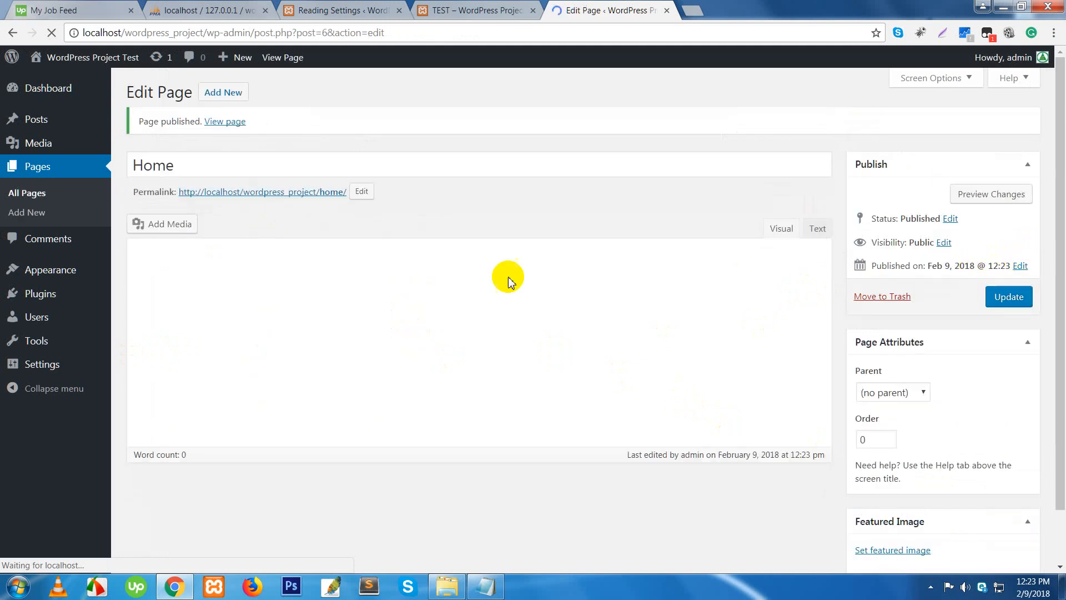
- Publish a new page titled Blog with the body text 'This is blog page'
left_click(233, 100)
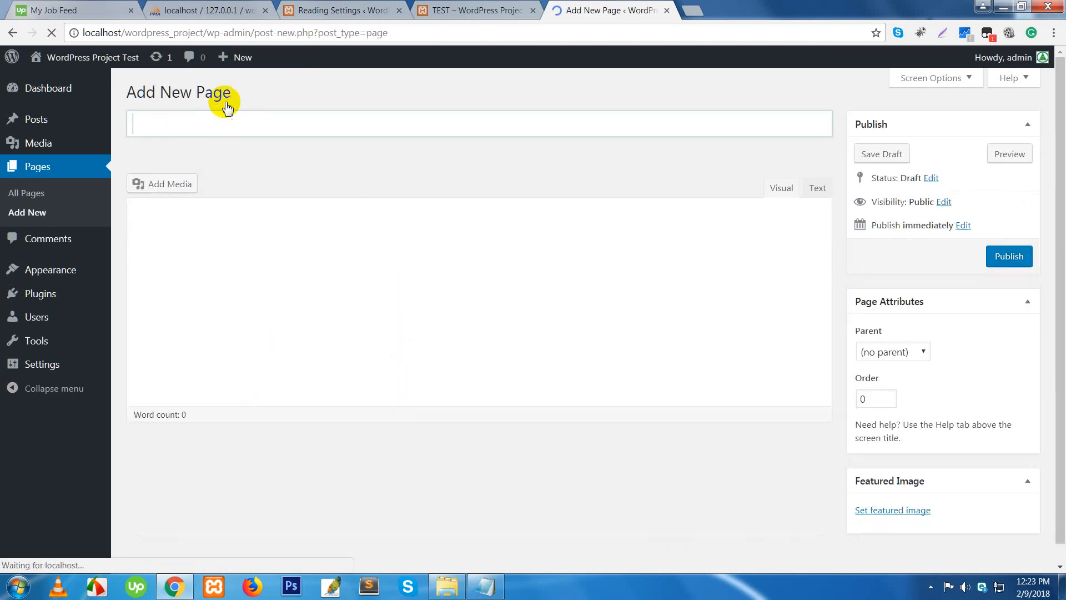
type("C")
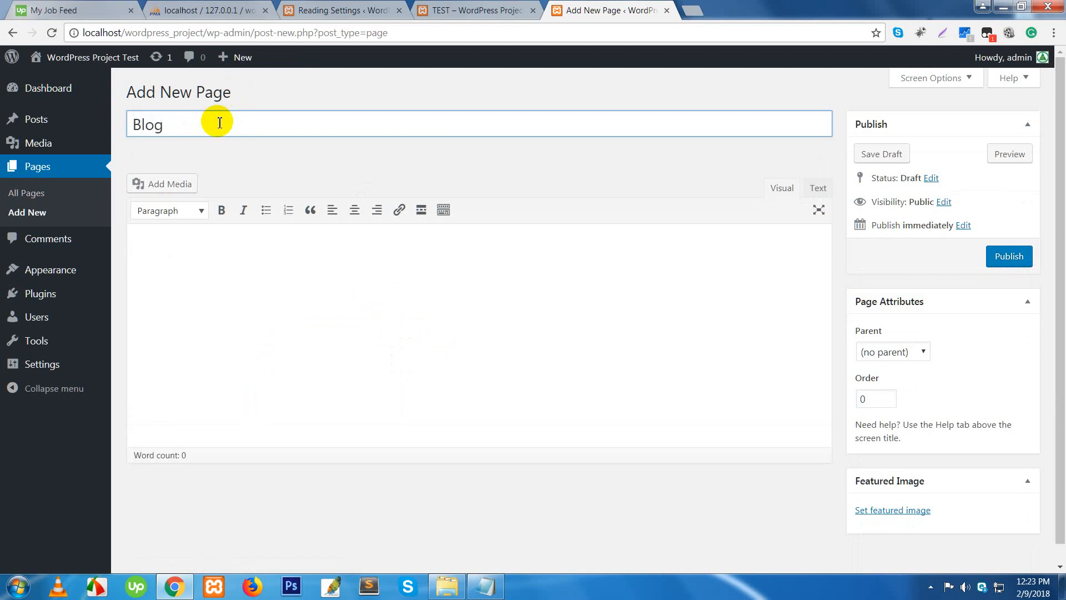
left_click(254, 268)
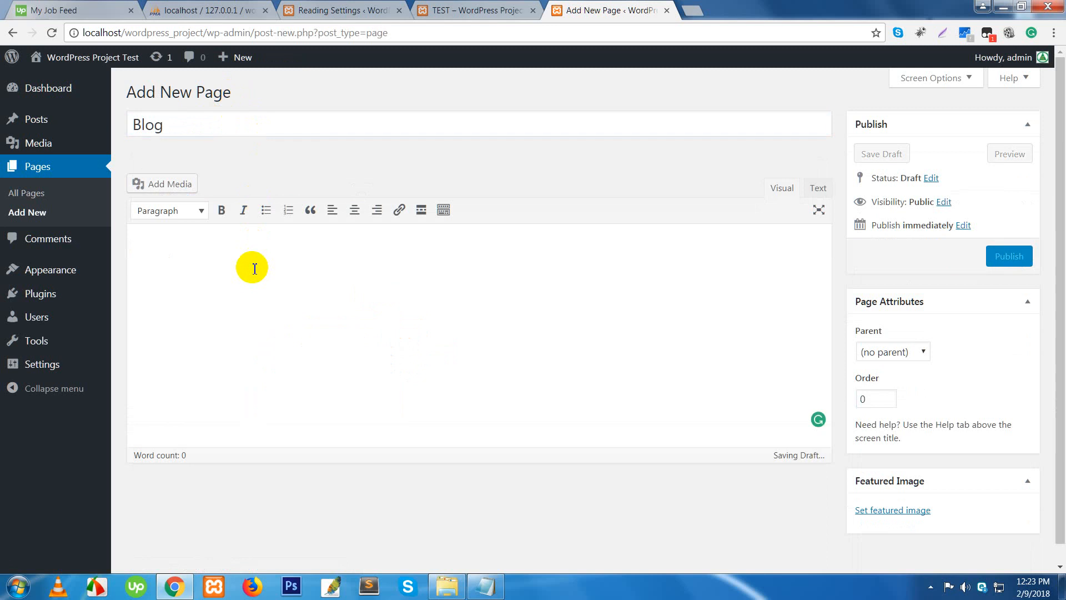
type("This is blog ")
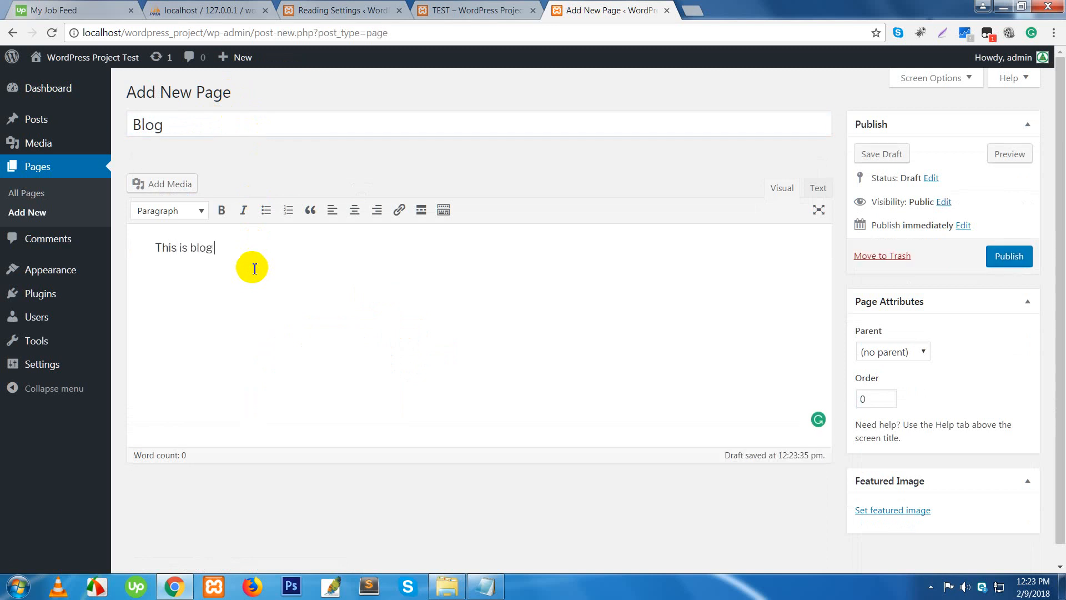
type("page")
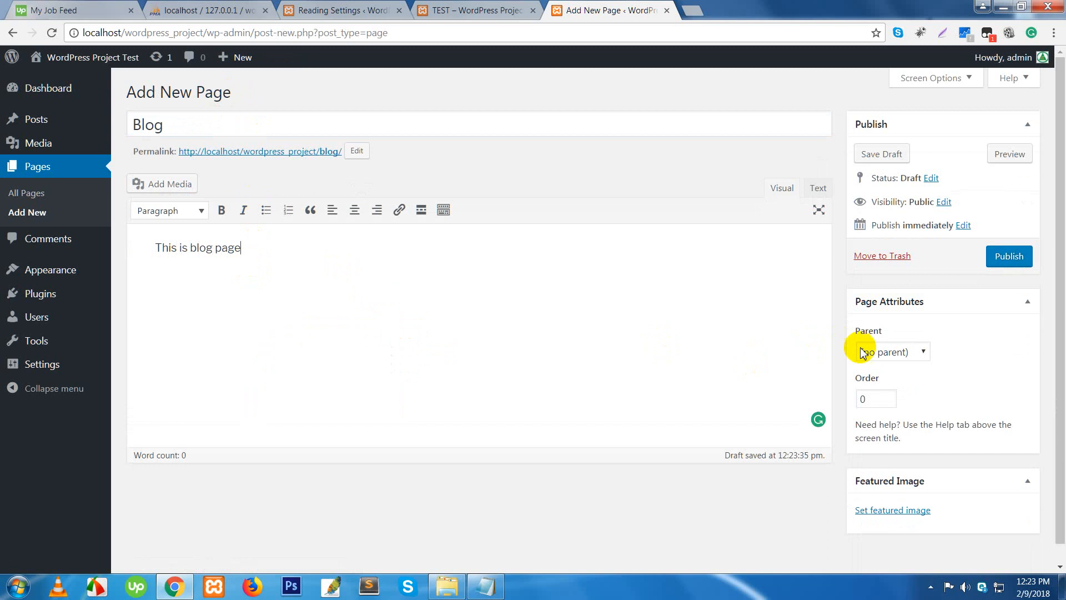
left_click(1014, 261)
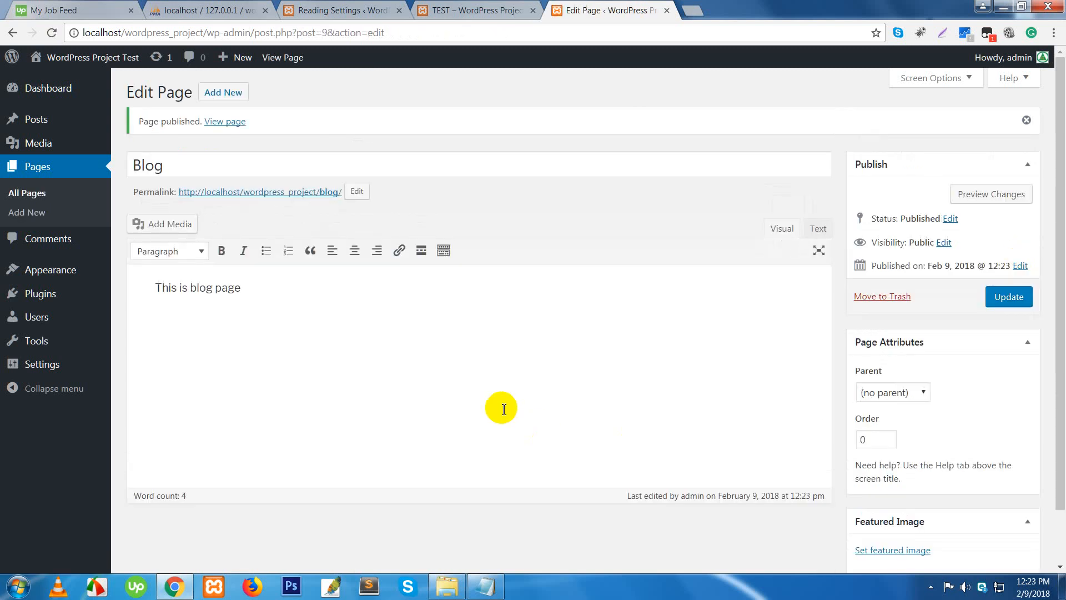
left_click(19, 195)
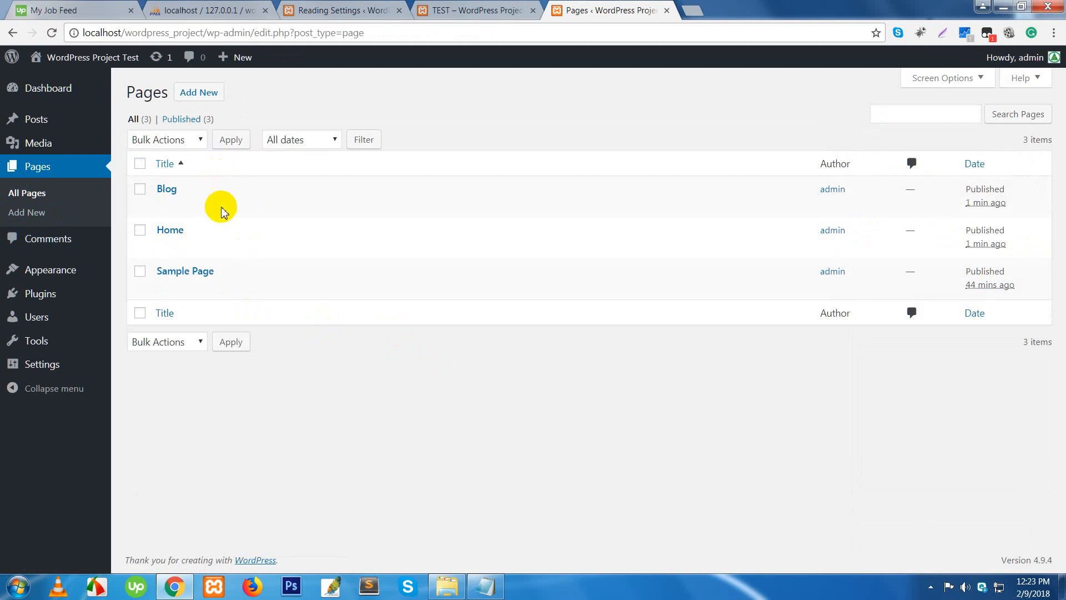
- Review the All Posts list, then return to the Reading Settings tab
mouse_move(178, 198)
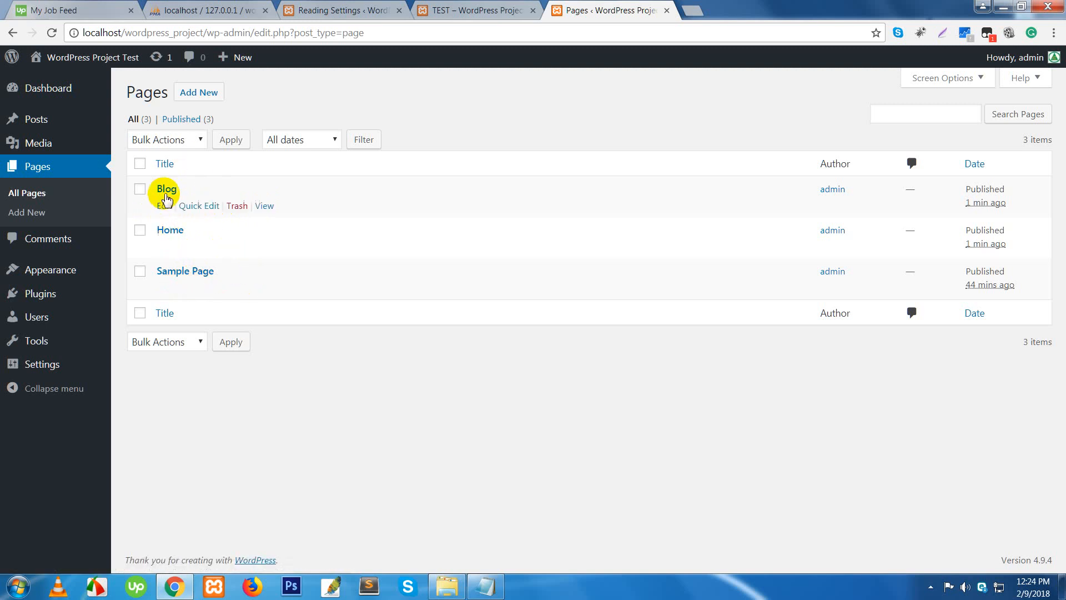
mouse_move(38, 121)
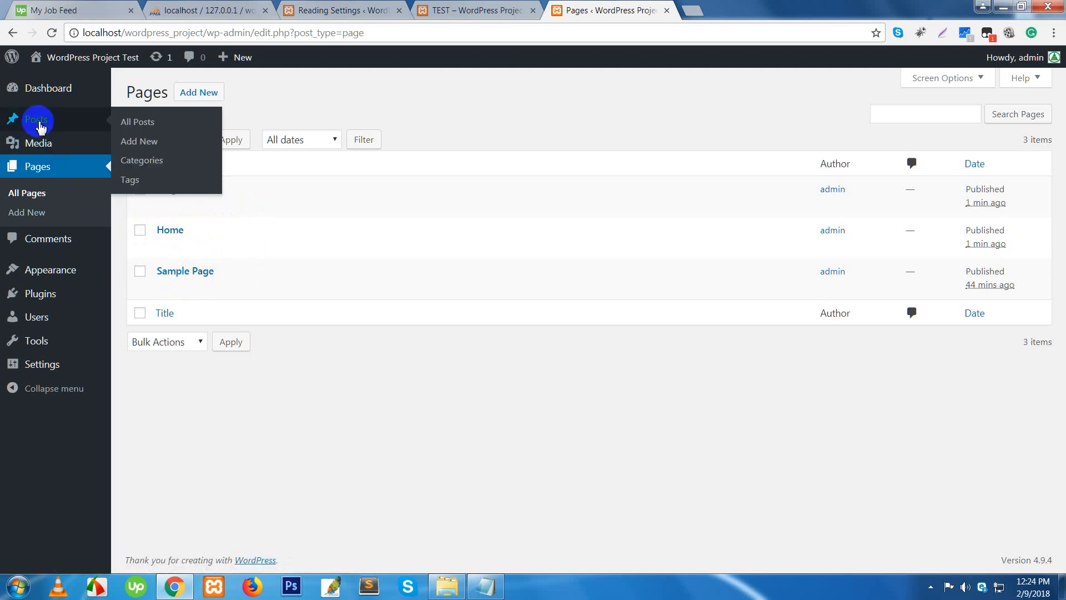
left_click(136, 123)
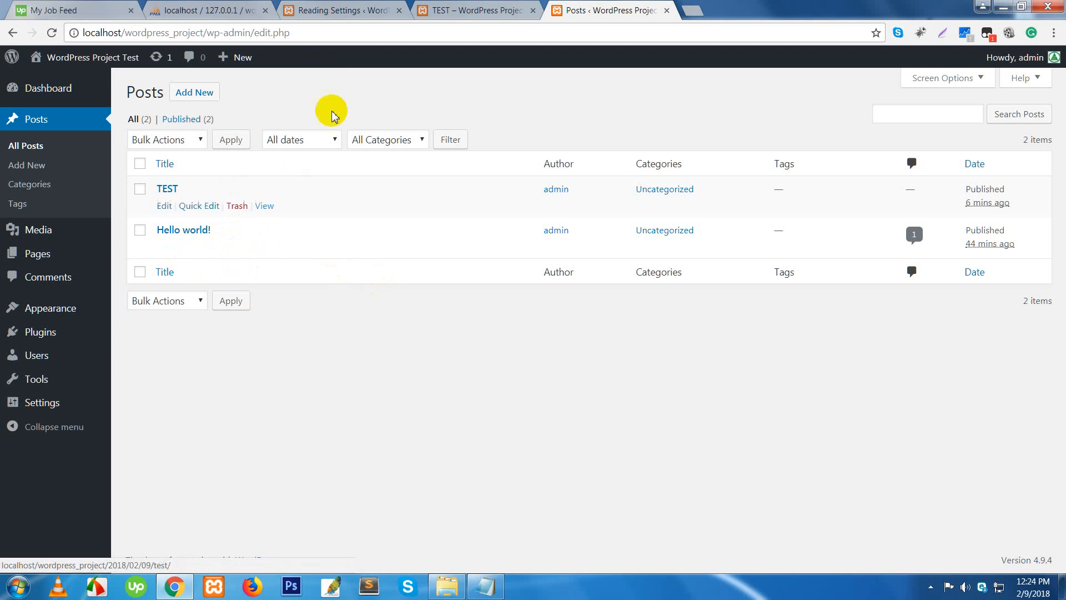
left_click(347, 10)
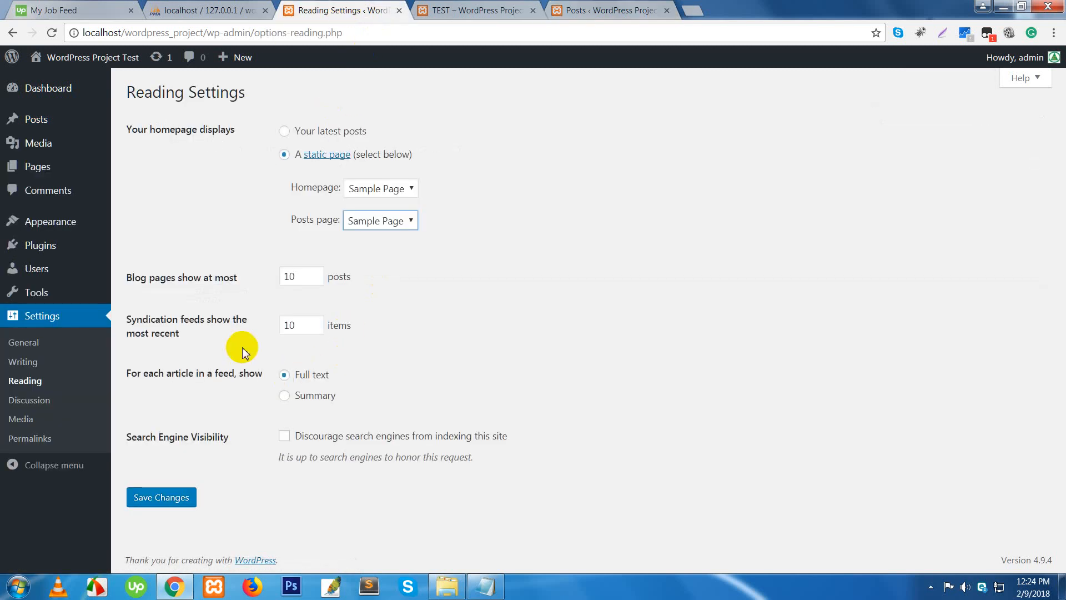
- Check the Posts page choices, reload Reading Settings, and switch to the TEST post tab
left_click(410, 221)
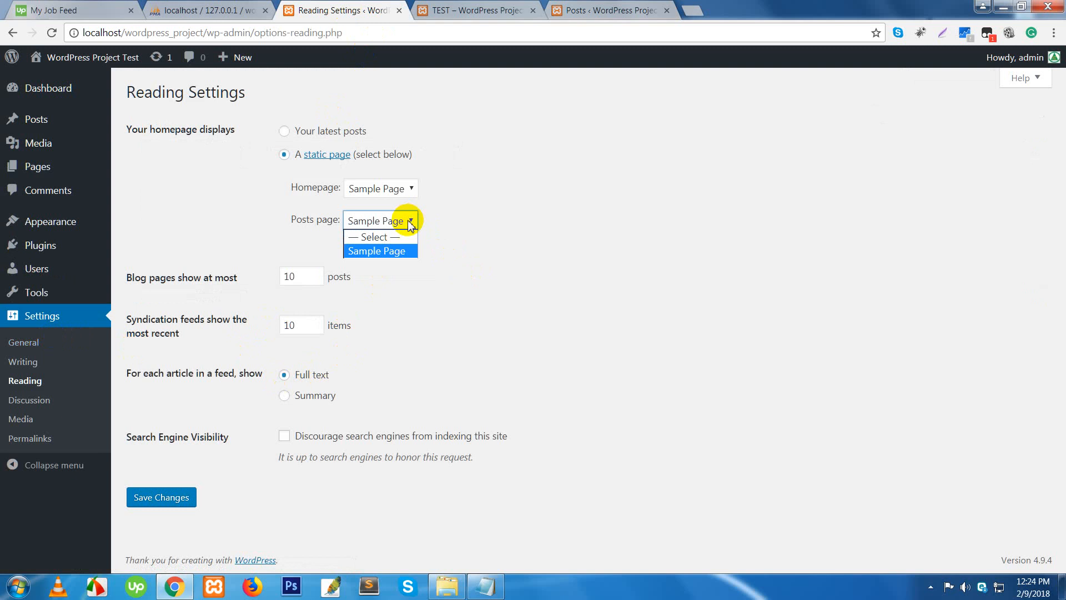
left_click(512, 249)
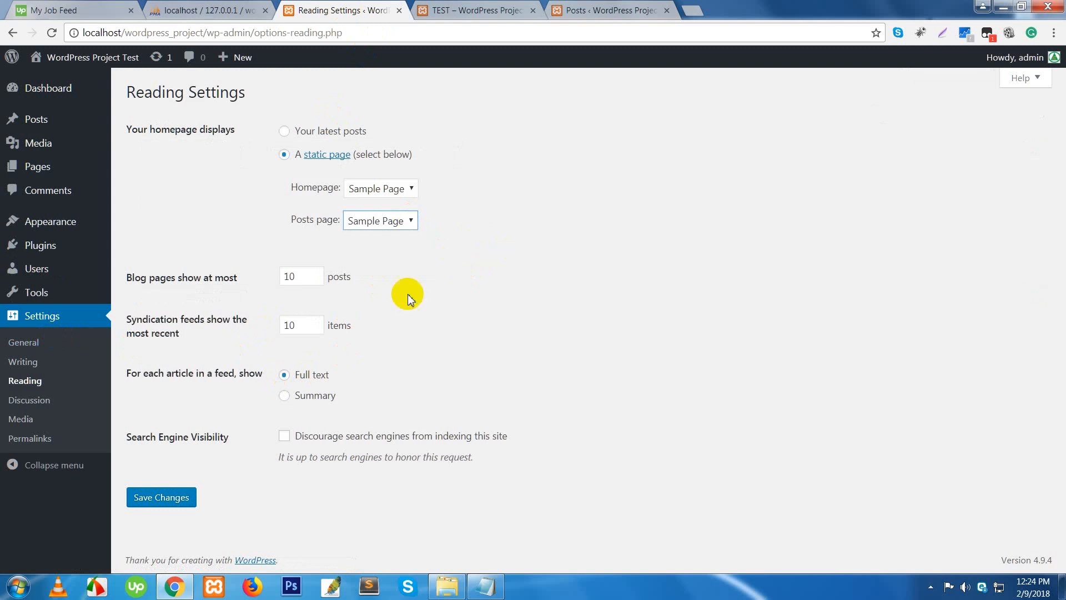
left_click(17, 382)
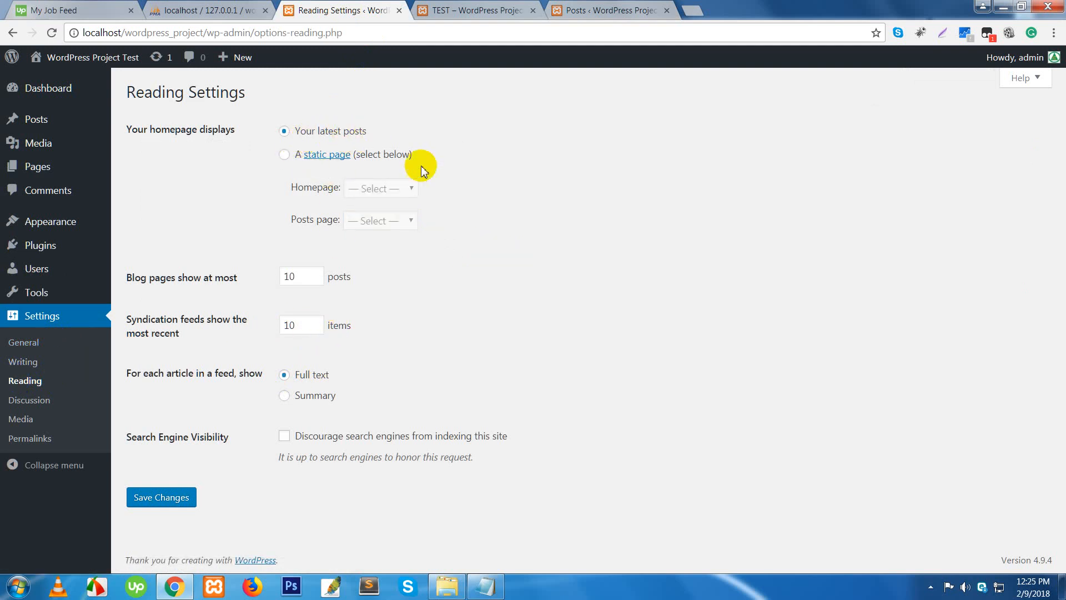
left_click(490, 12)
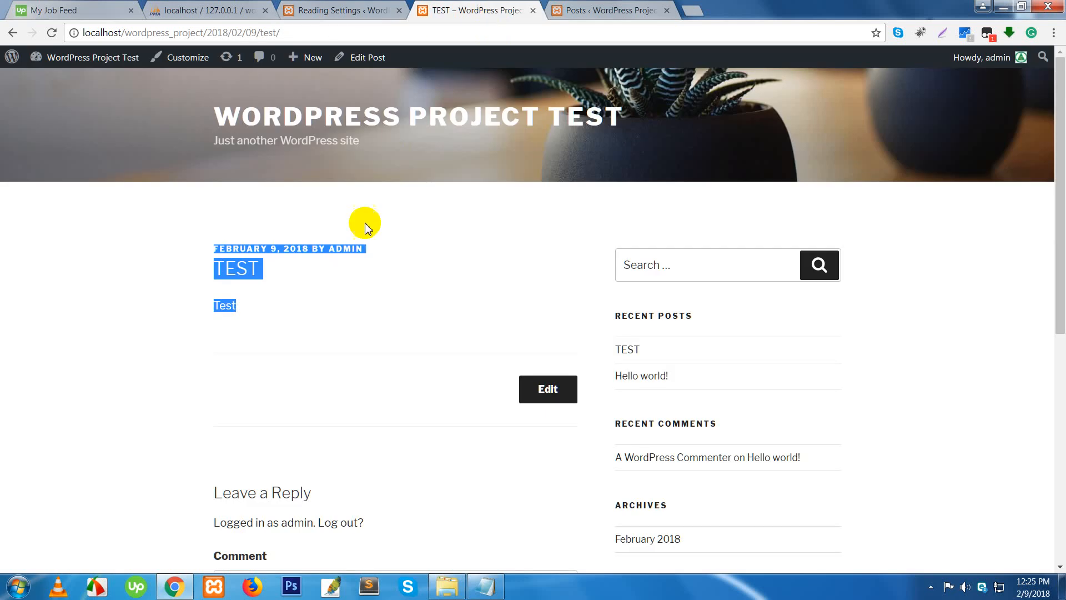
- Edit the TEST post's address, briefly landing on the admin dashboard, then go back
left_click(324, 32)
left_click(324, 32)
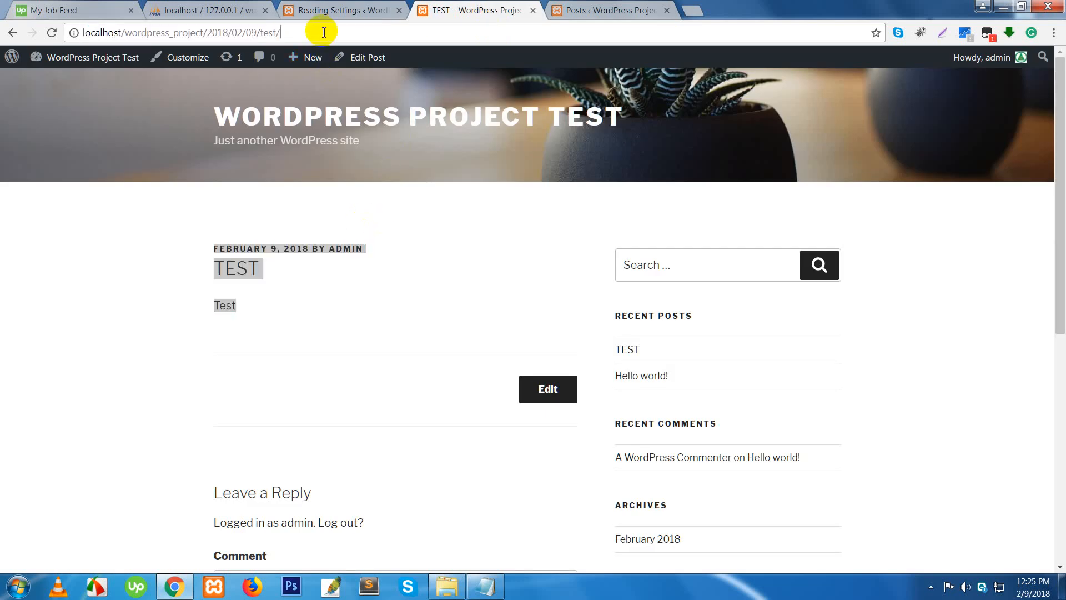
key("BackSpace")
key("BackSpace")
key("BackSpace")
key("BackSpace")
key("BackSpace")
key("BackSpace")
key("BackSpace")
key("BackSpace")
key("BackSpace")
key("BackSpace")
key("BackSpace")
key("BackSpace")
key("BackSpace")
key("BackSpace")
key("BackSpace")
key("BackSpace")
key("BackSpace")
key("BackSpace")
key("BackSpace")
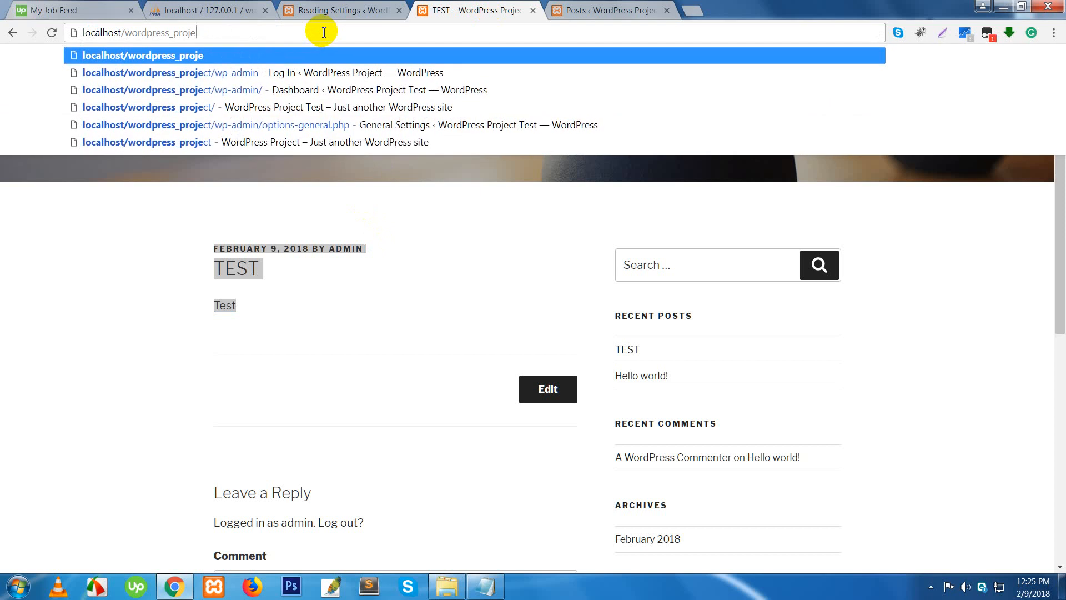
type("ct/wp-admin")
key("Return")
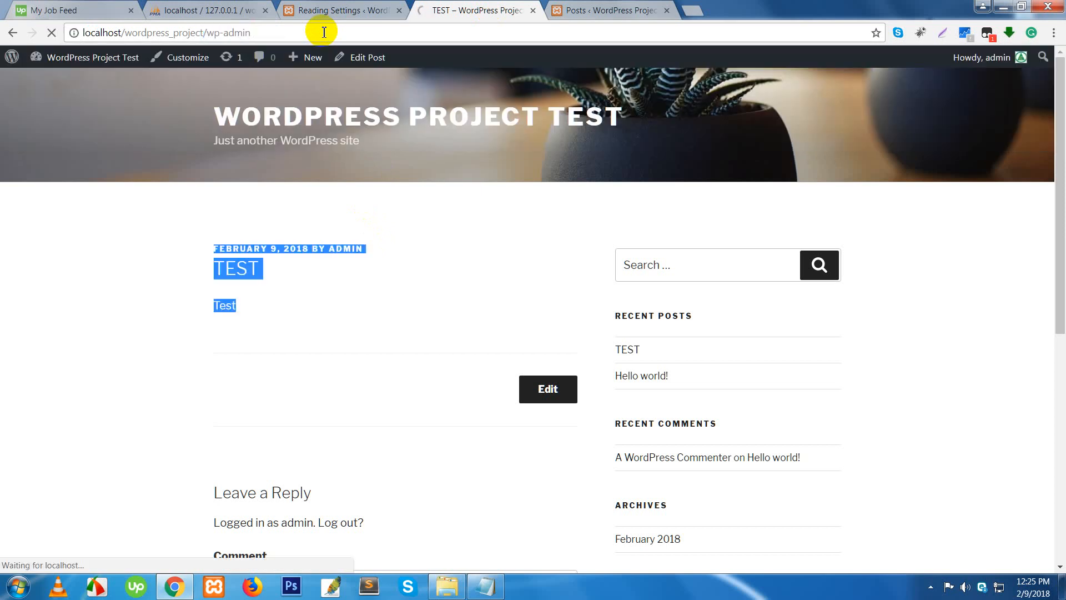
left_click_drag(289, 32, 213, 35)
key("ctrl+a")
key("BackSpace")
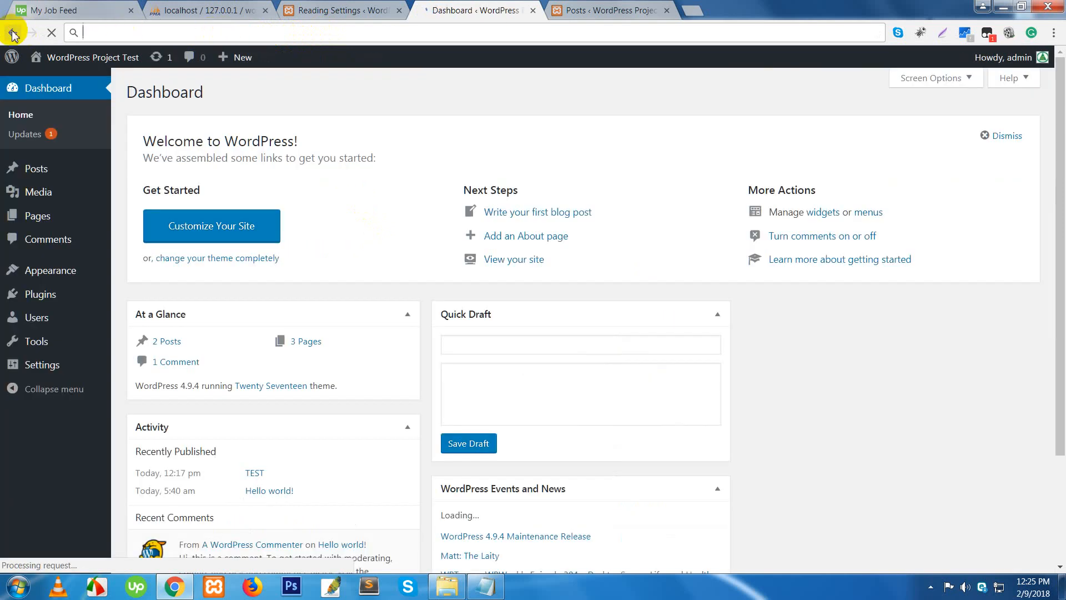
left_click(13, 35)
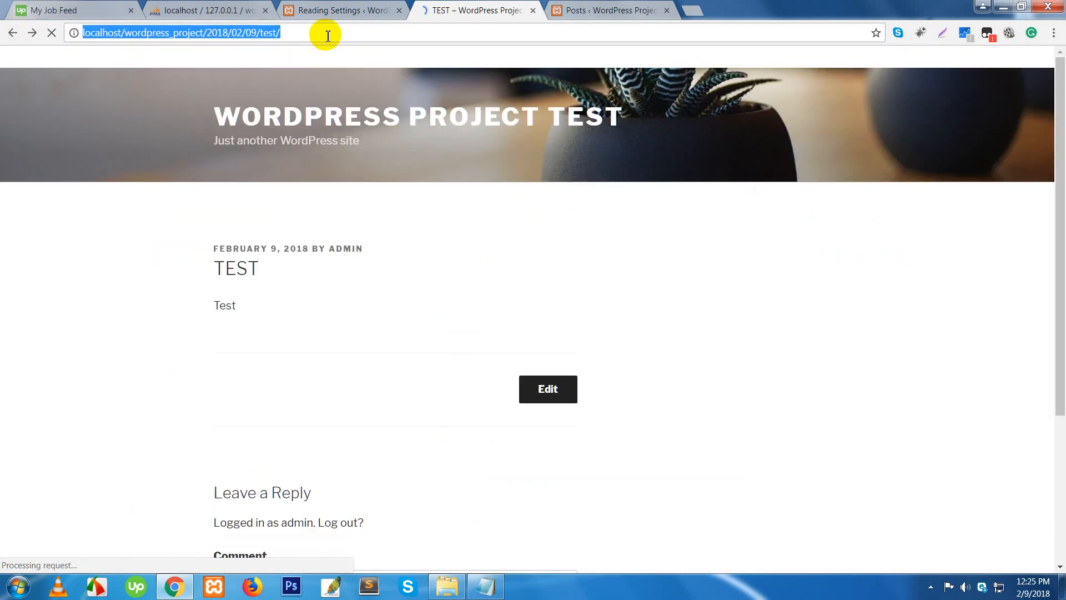
- Load localhost/wordpress_project and scroll to the front page's posts, TEST and Hello world!
left_click(327, 34)
left_click(211, 34, "shift")
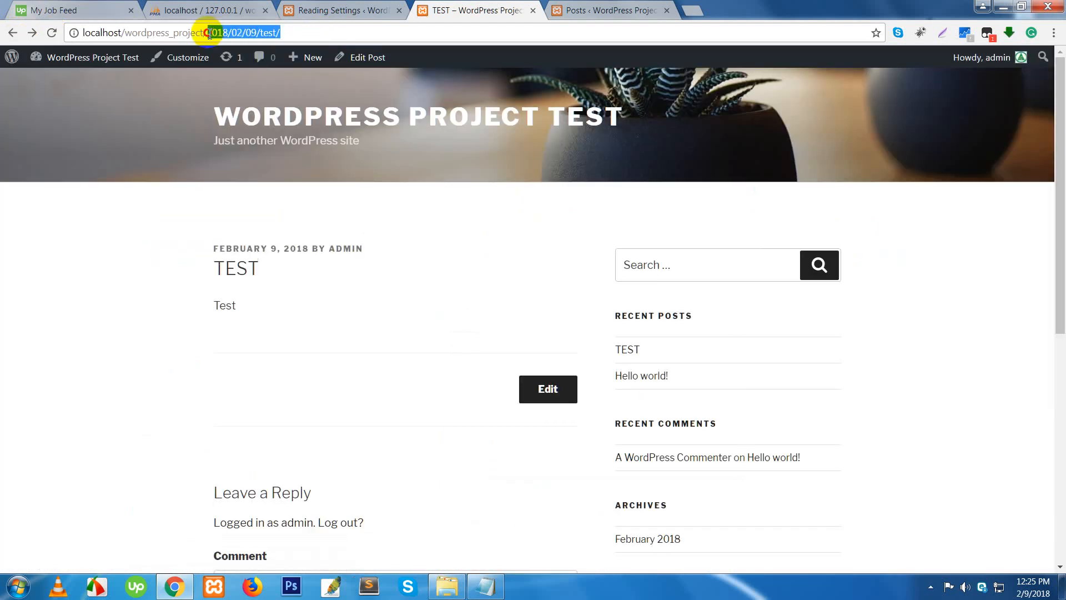
key("BackSpace")
key("BackSpace")
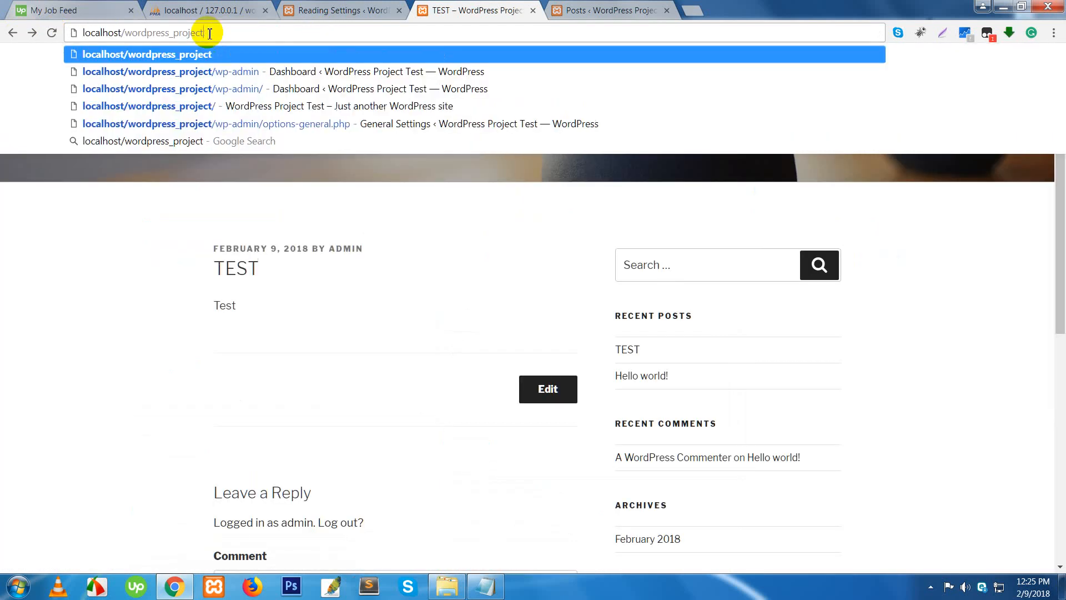
key("Return")
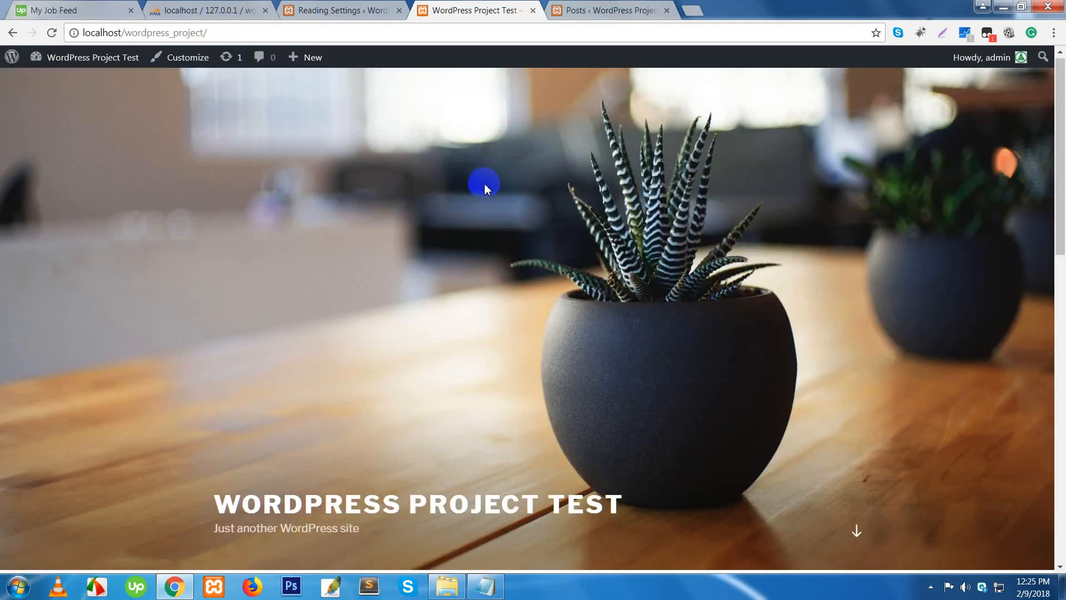
scroll(484, 183, "down", 5)
scroll(499, 239, "down", 5)
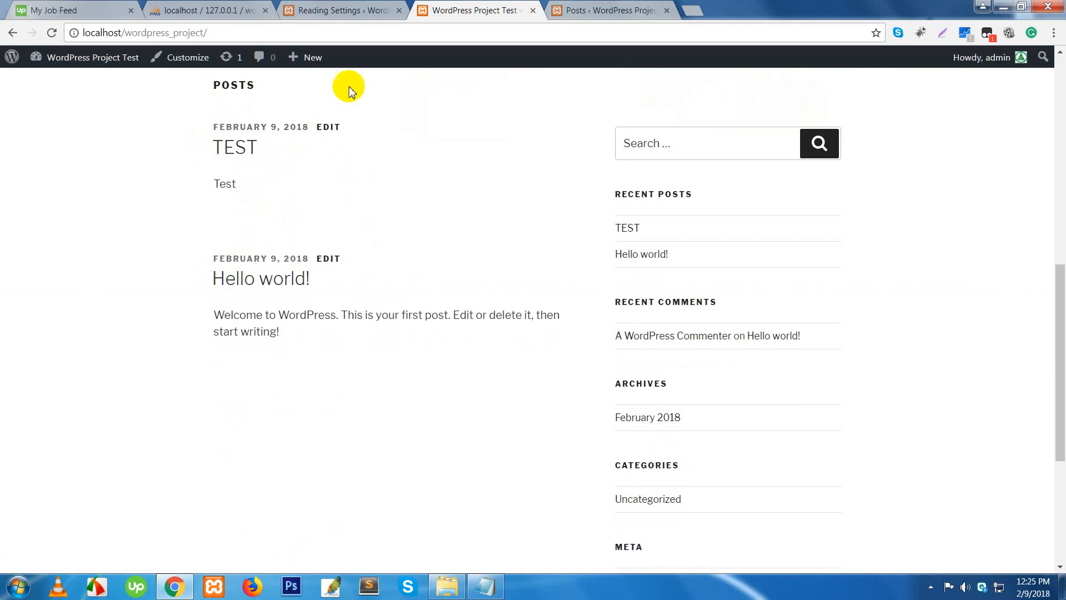
left_click(335, 8)
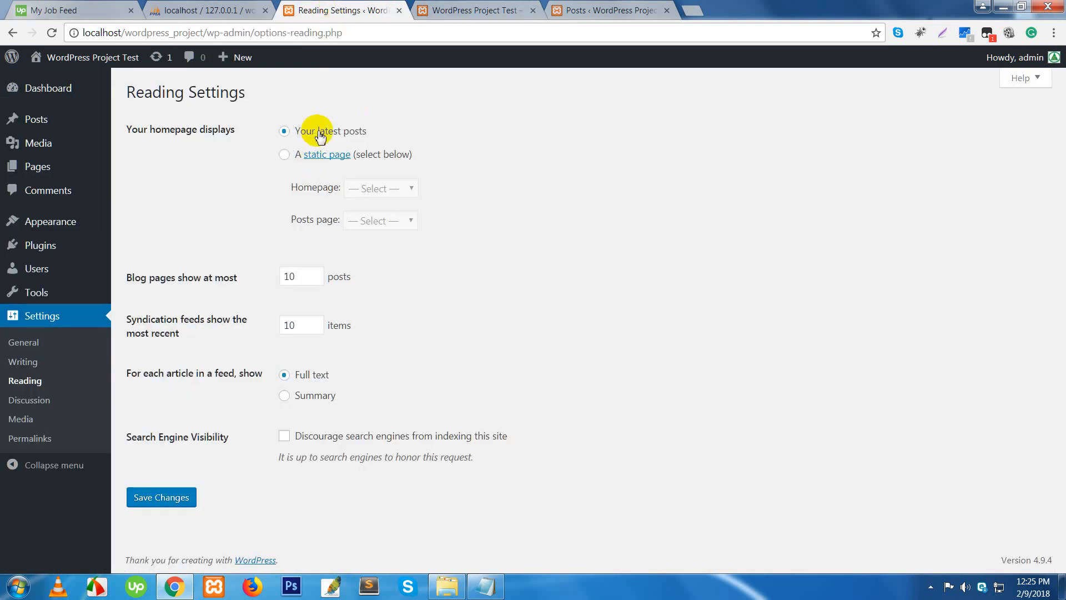
- Select 'A static page', with Home as Homepage and Blog as Posts page
left_click(284, 155)
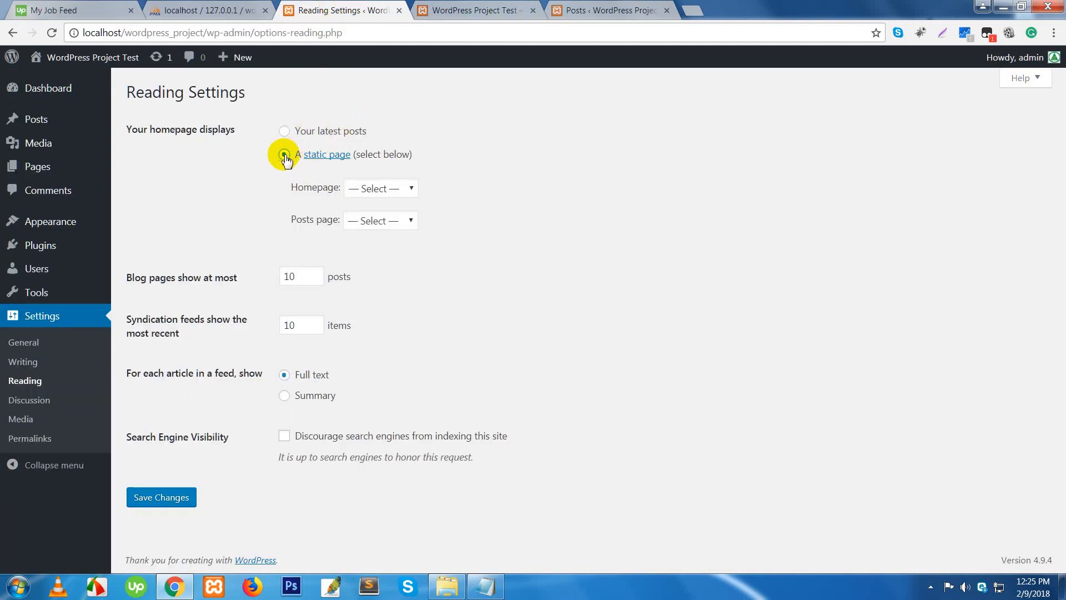
left_click(394, 190)
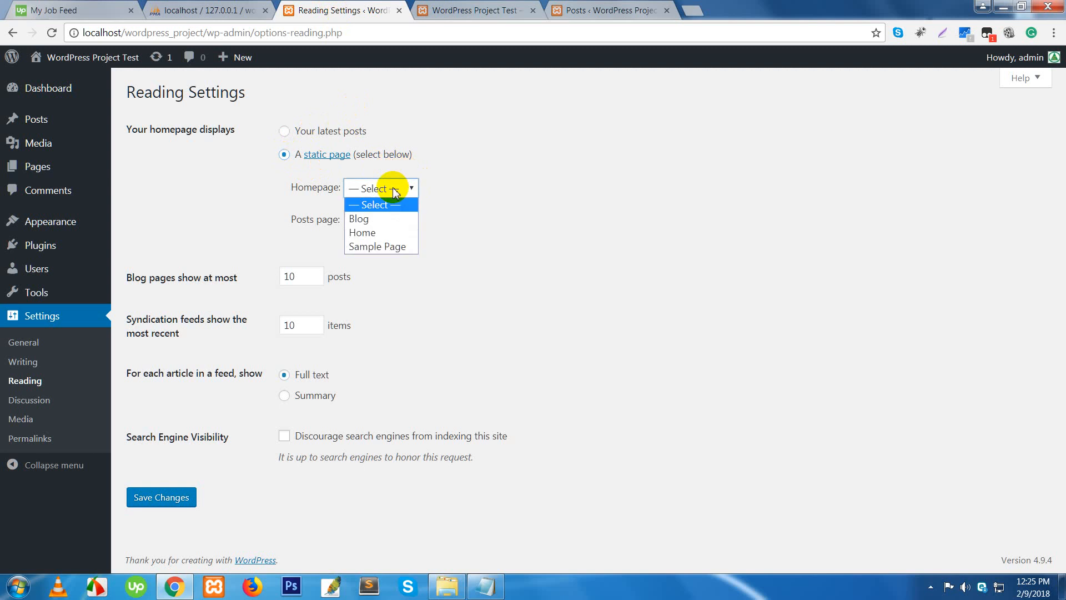
left_click(377, 233)
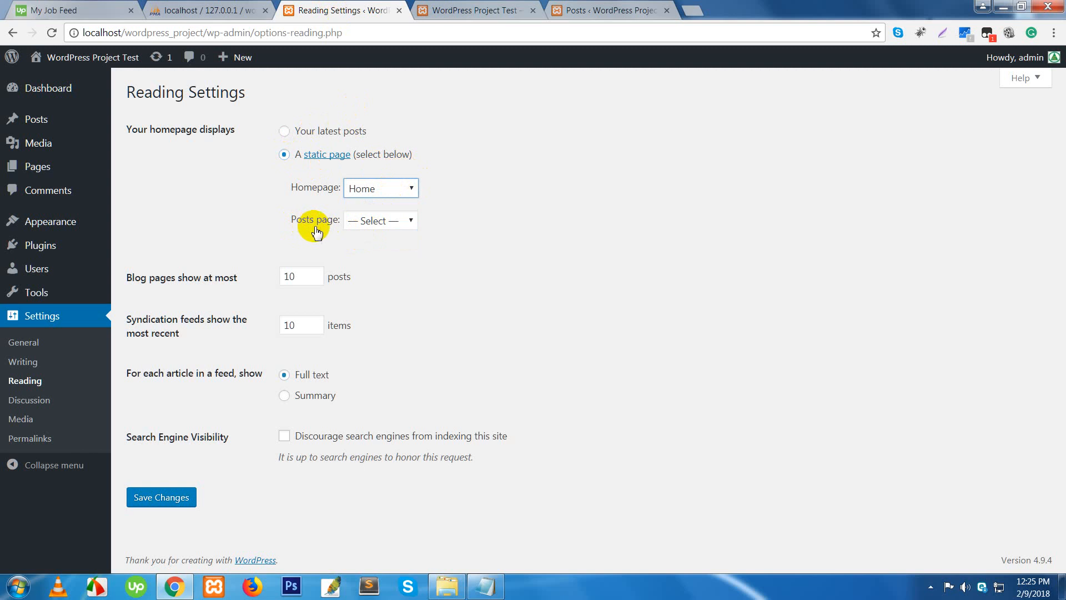
left_click(372, 224)
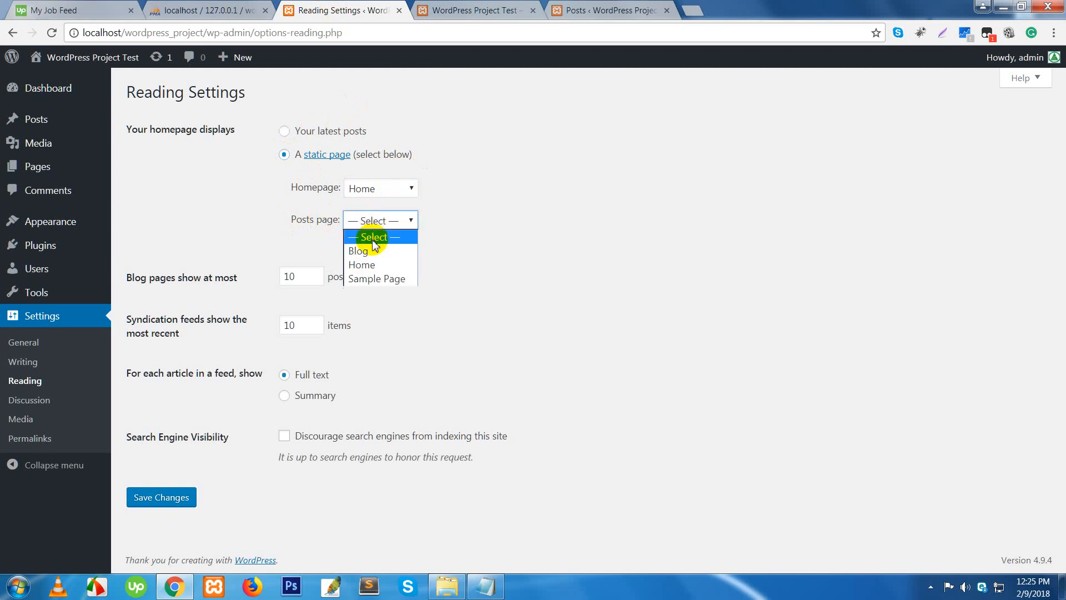
left_click(366, 251)
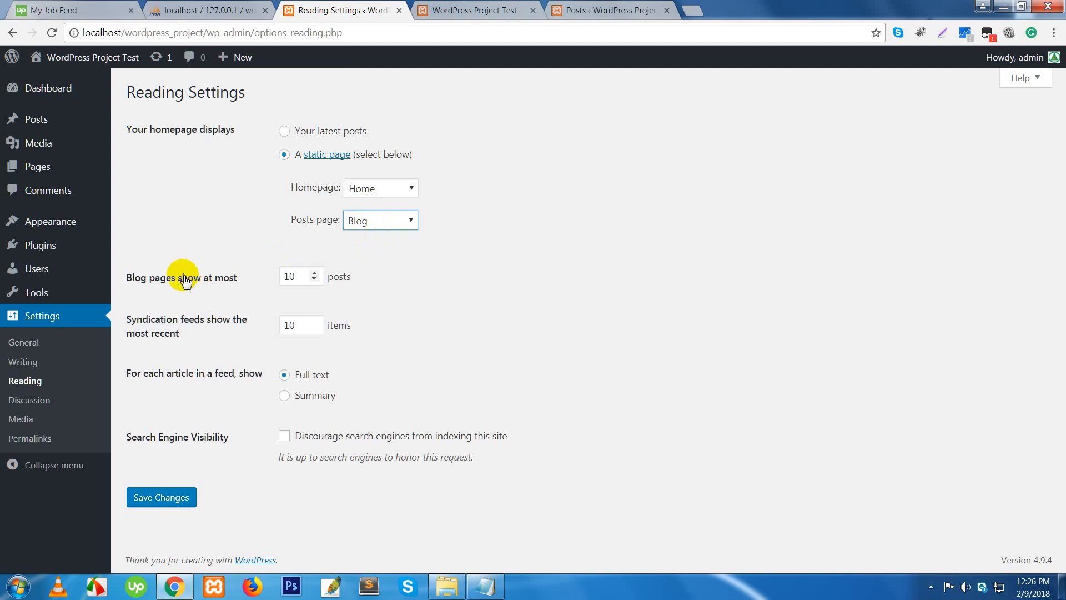
- Keep blog and feed counts at 10, set feeds to Summary, and save changes
left_click(305, 279)
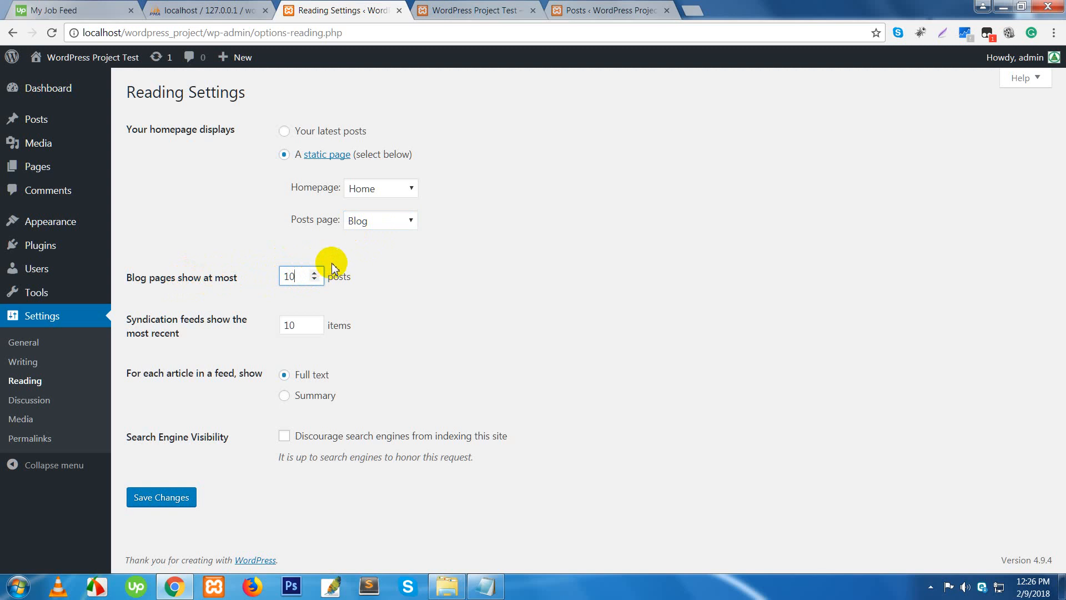
left_click_drag(306, 279, 276, 279)
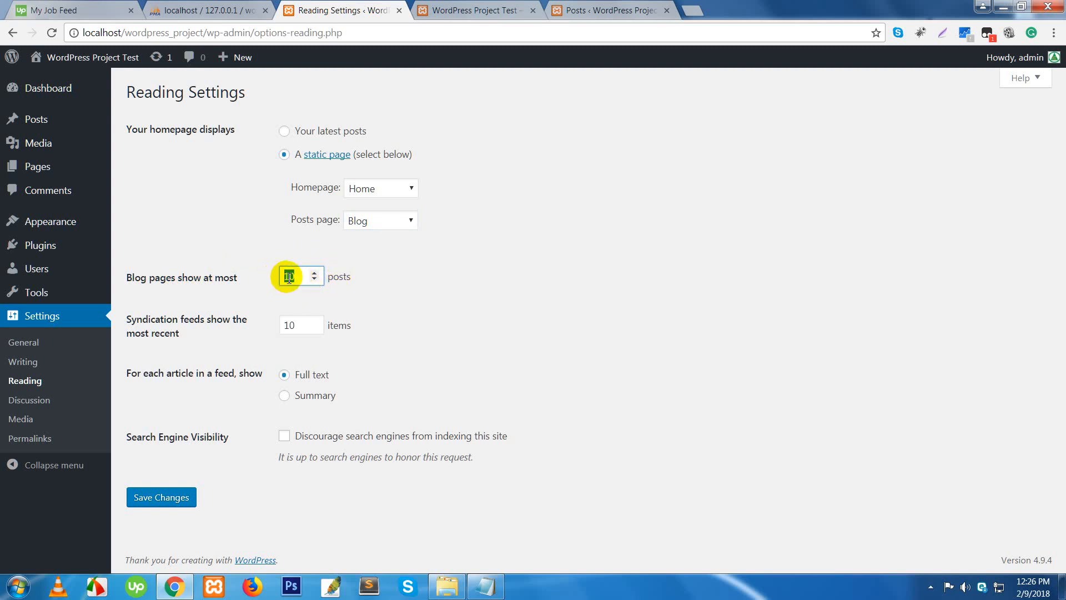
left_click(295, 326)
left_click_drag(294, 326, 278, 326)
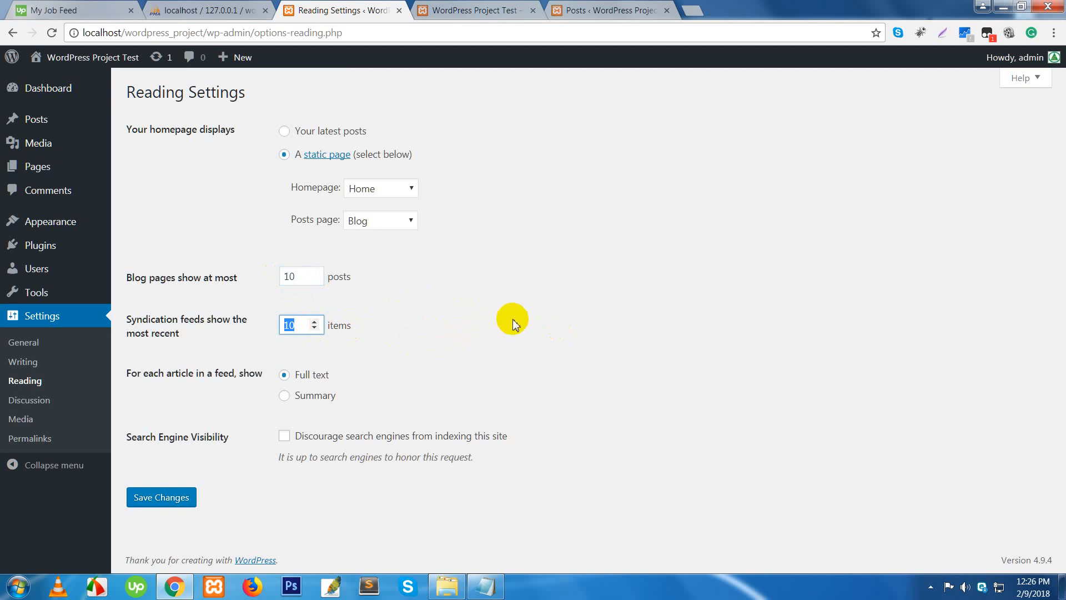
left_click(548, 298)
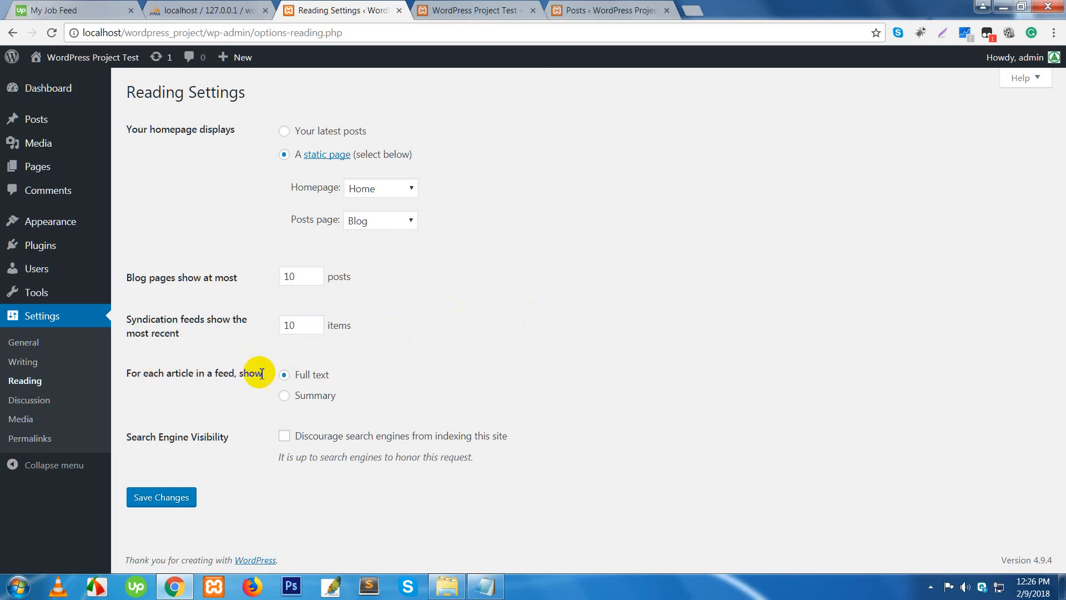
left_click(289, 398)
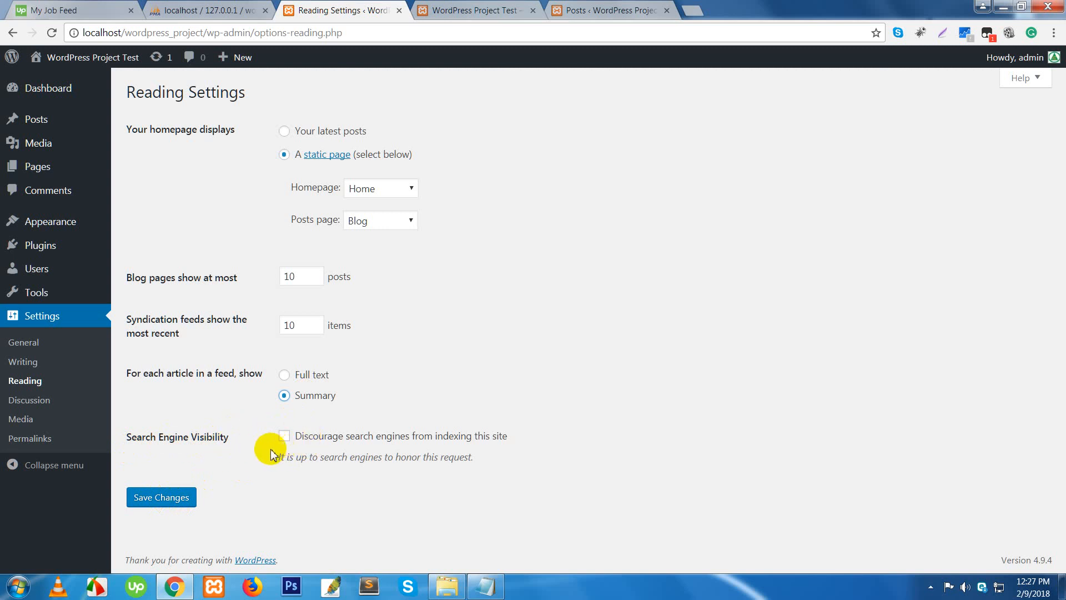
left_click(168, 502)
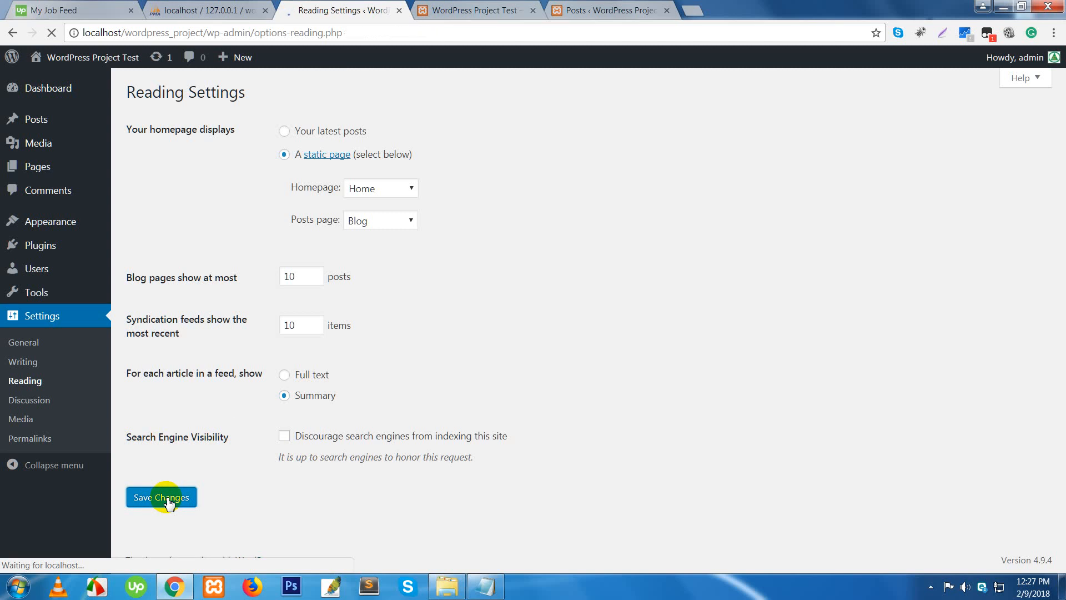
- Reload the live site to confirm the front page now shows the Home page with the globe
left_click(468, 10)
scroll(417, 124, "up", 3)
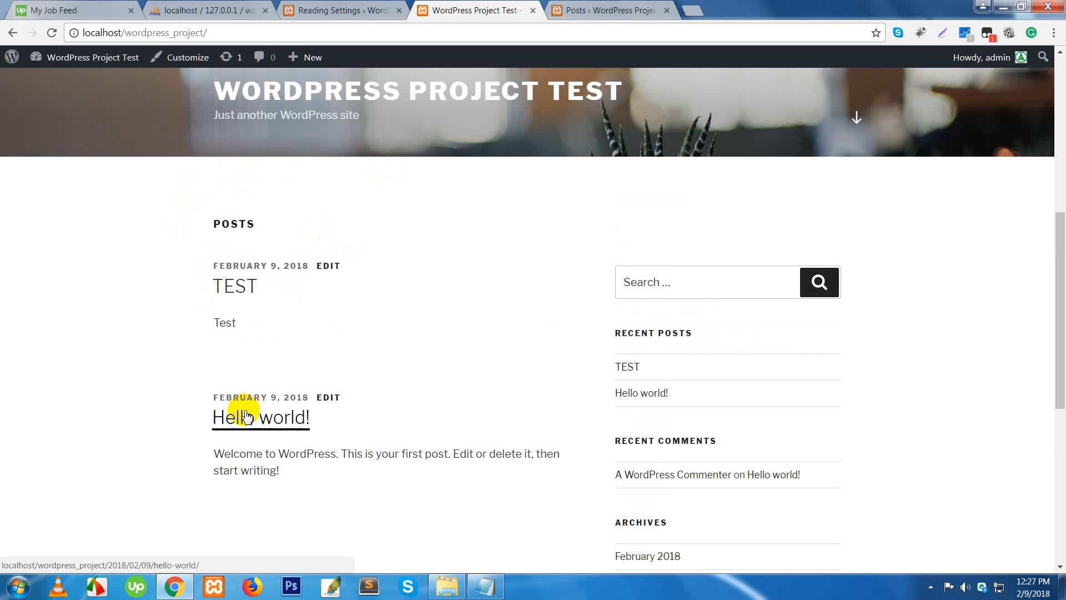
left_click(237, 29)
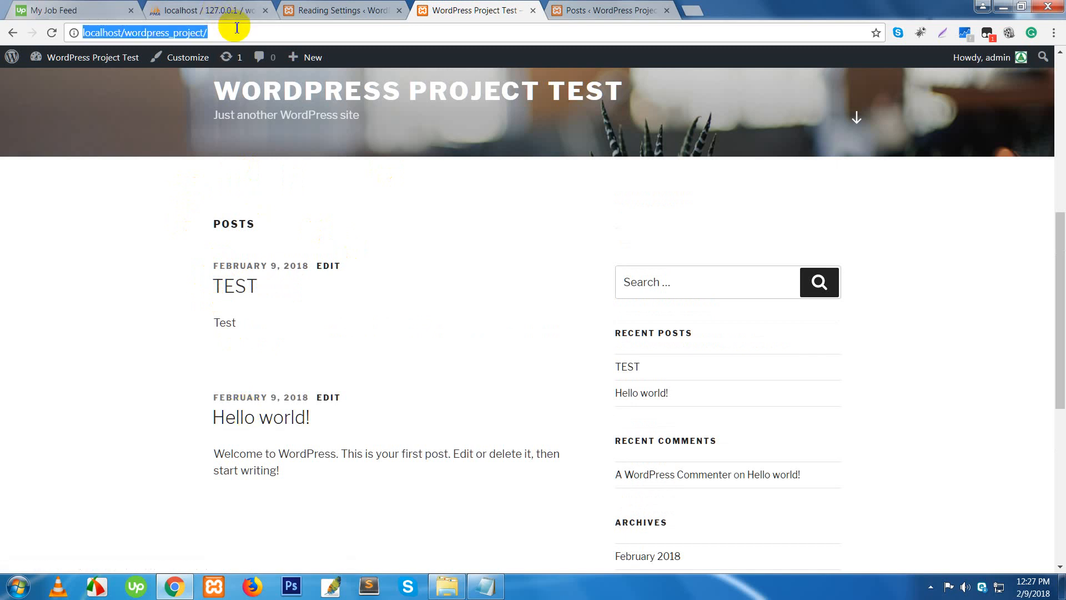
left_click(238, 28)
key("Return")
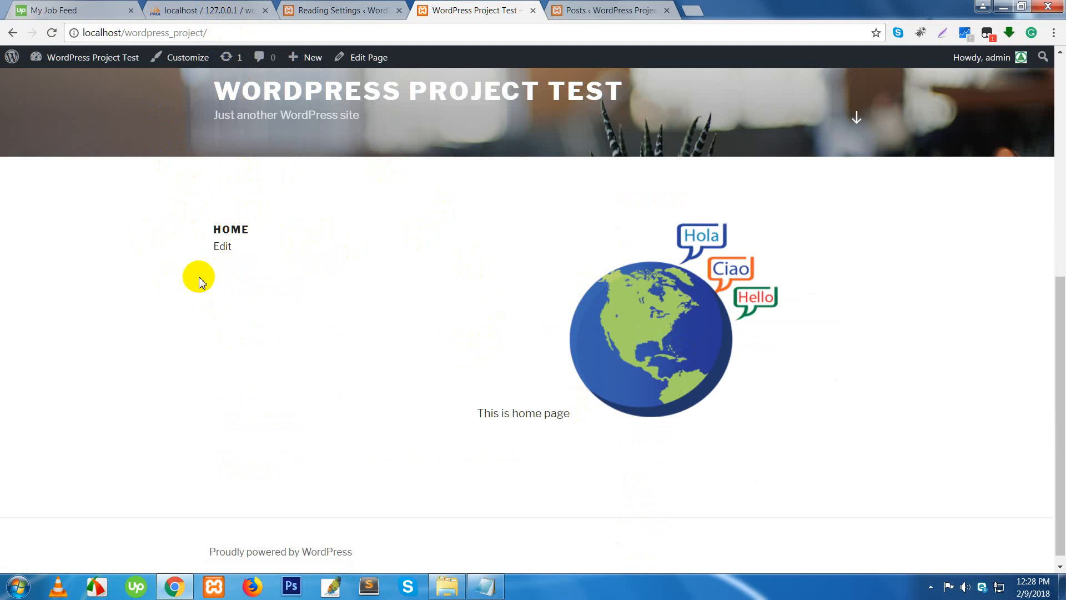
scroll(199, 278, "up", 7)
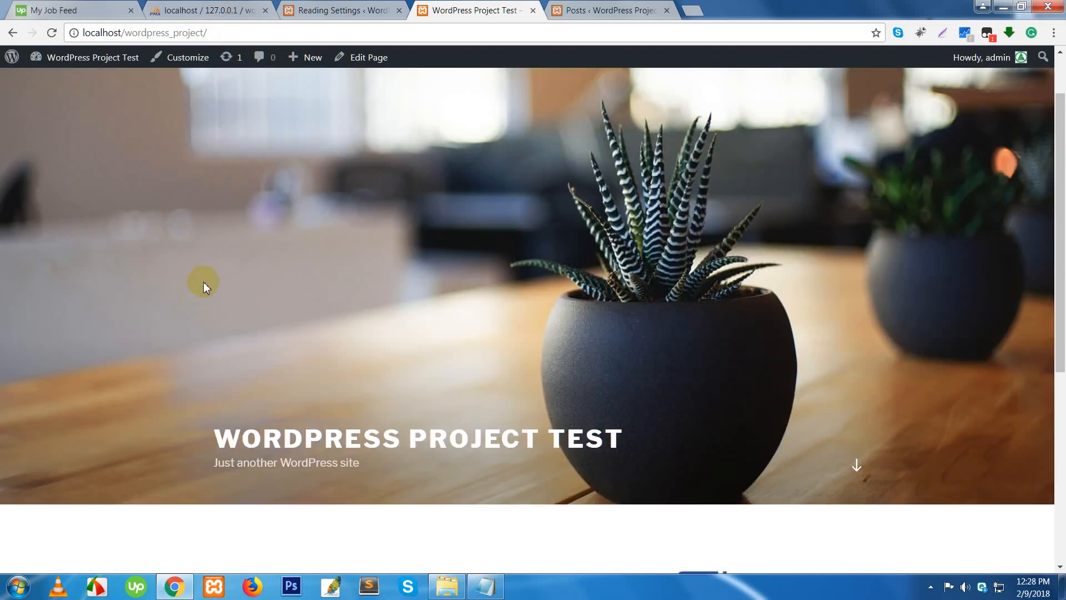
scroll(736, 348, "down", 5)
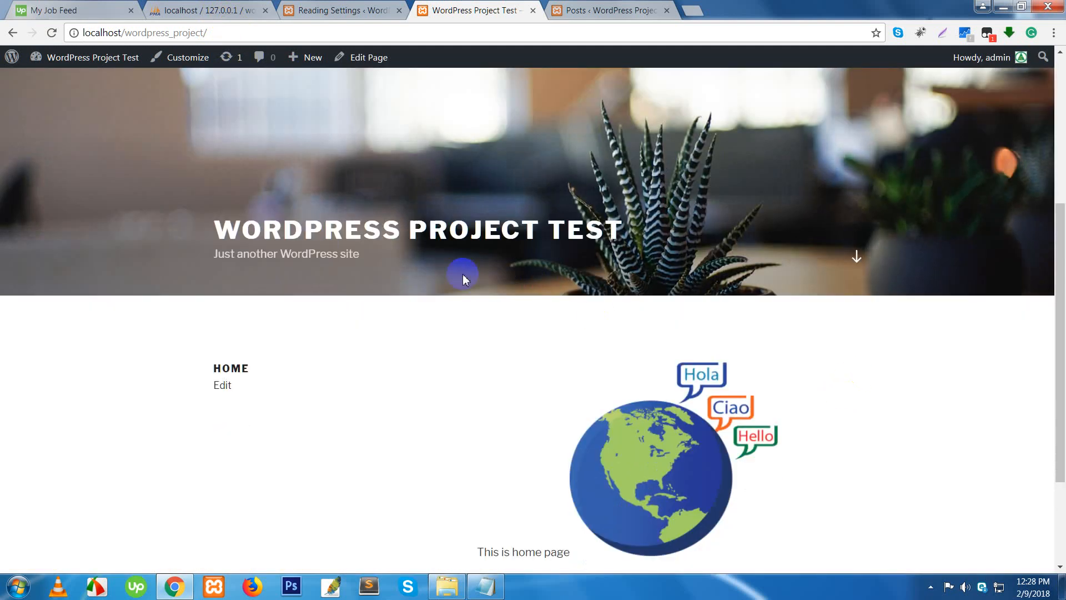
- Load /blog and check it lists the TEST and Hello world! posts
left_click(232, 35)
left_click(233, 35)
type("blog")
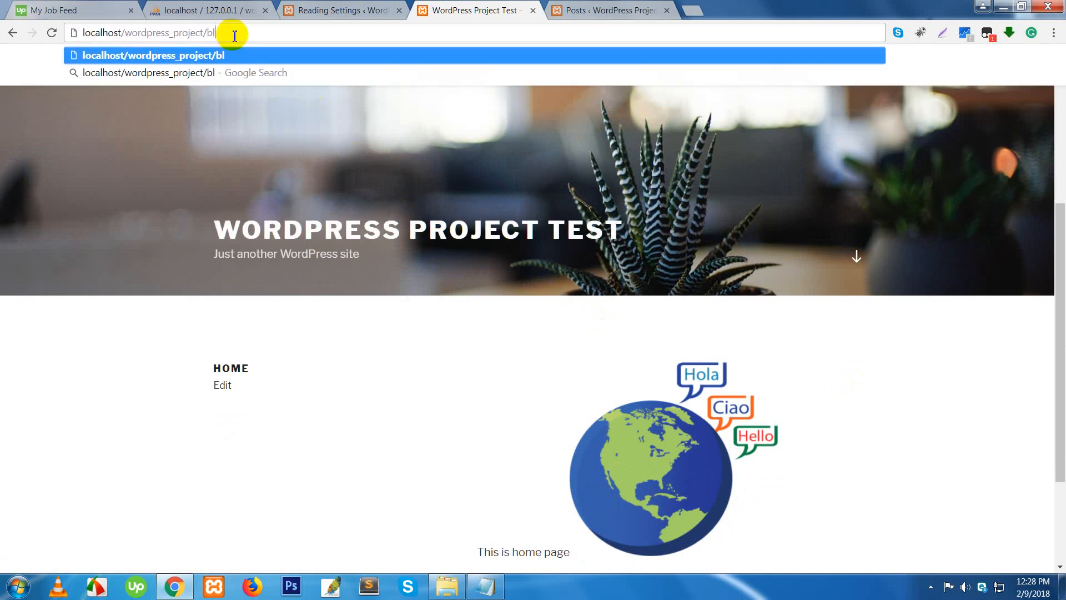
key("Return")
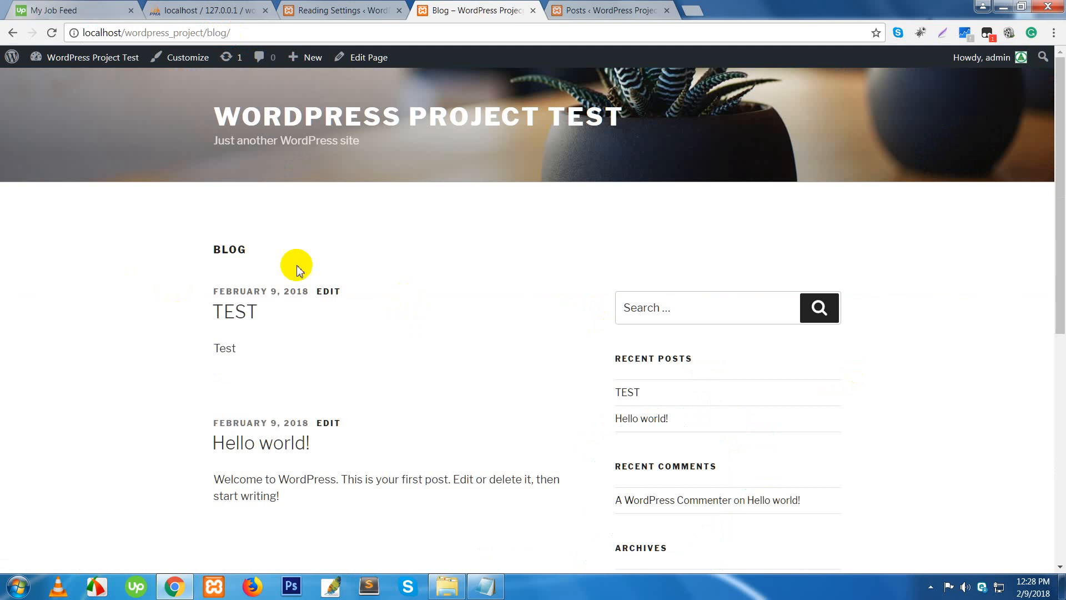
left_click_drag(161, 255, 271, 262)
scroll(337, 288, "down", 2)
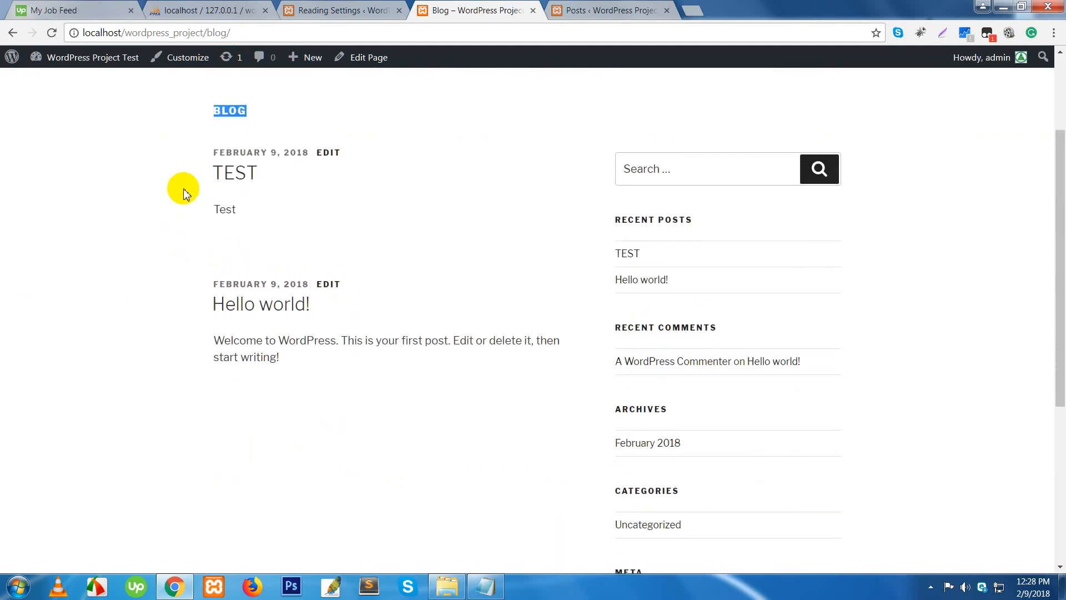
left_click_drag(229, 111, 281, 215)
left_click_drag(185, 278, 300, 388)
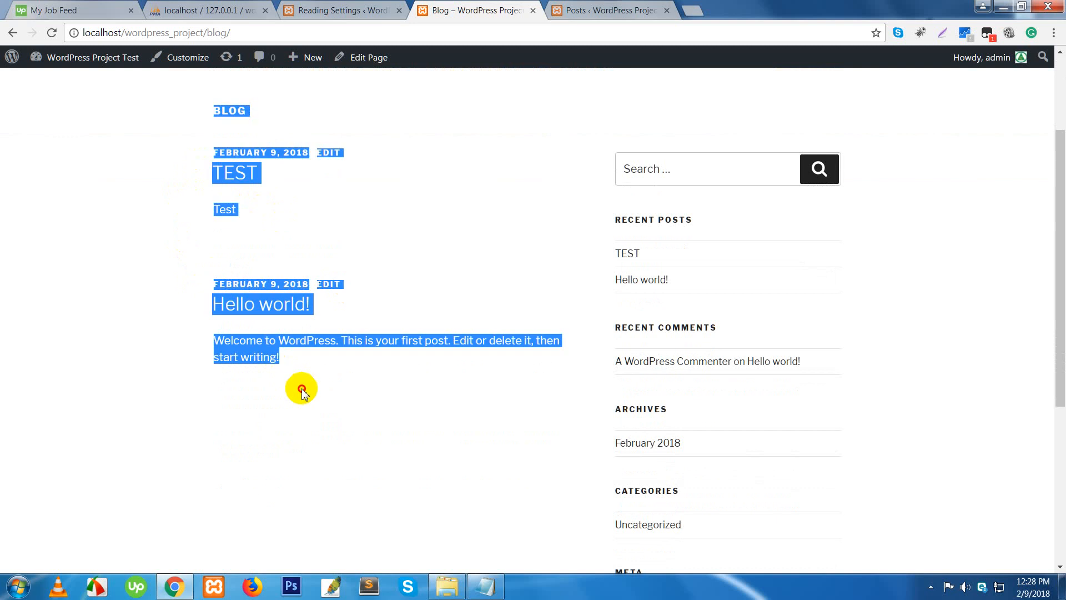
- Go back to Reading Settings and open Settings > Discussion
left_click(332, 393)
scroll(347, 388, "up", 2)
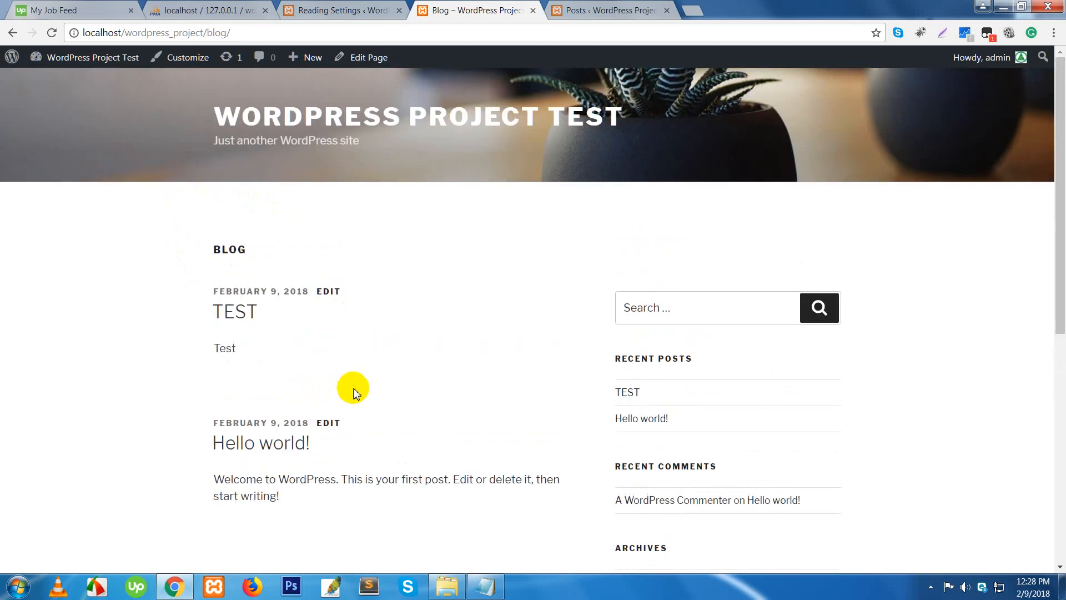
left_click(334, 10)
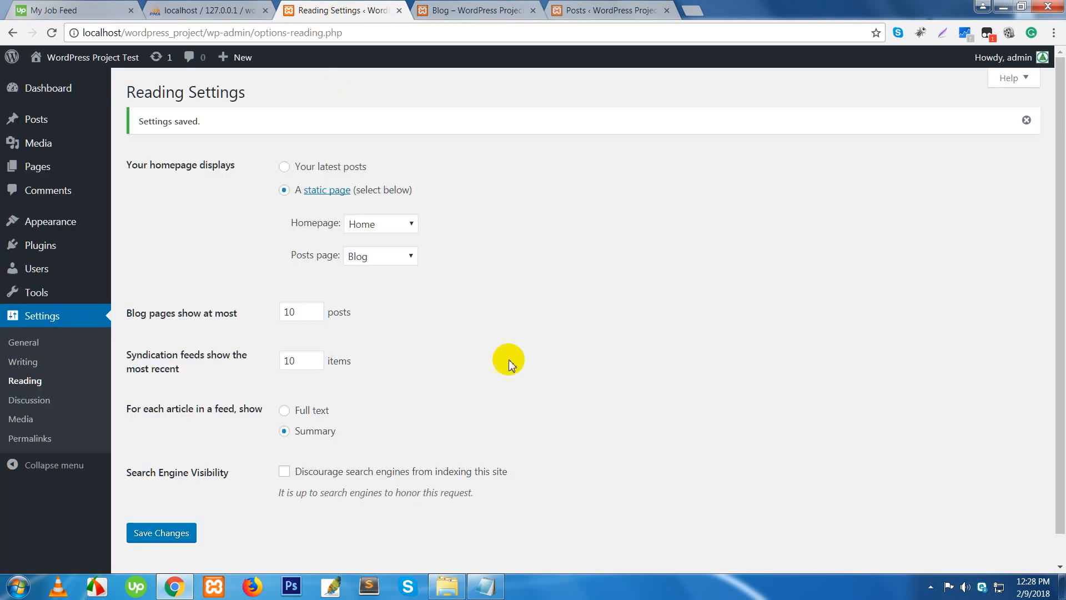
left_click(35, 403)
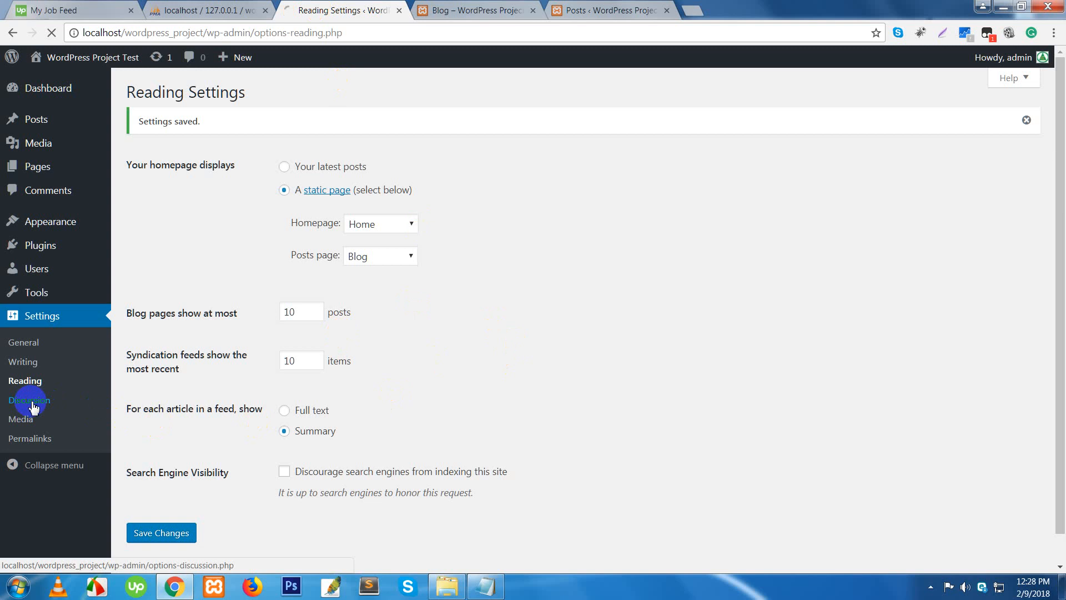
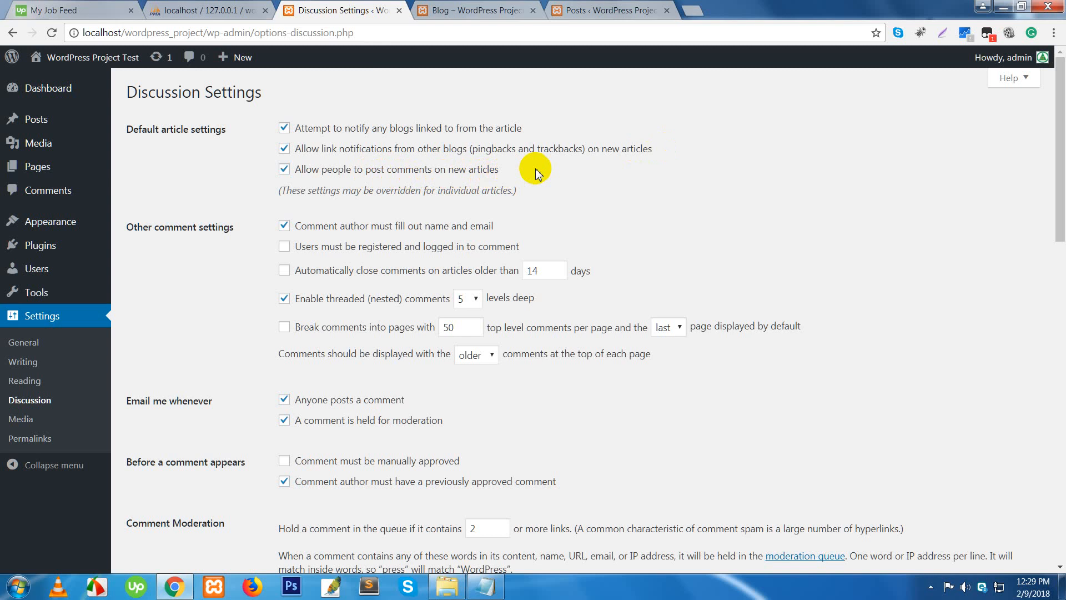
- Uncheck both link-notification boxes for new articles in Discussion Settings
left_click(293, 171)
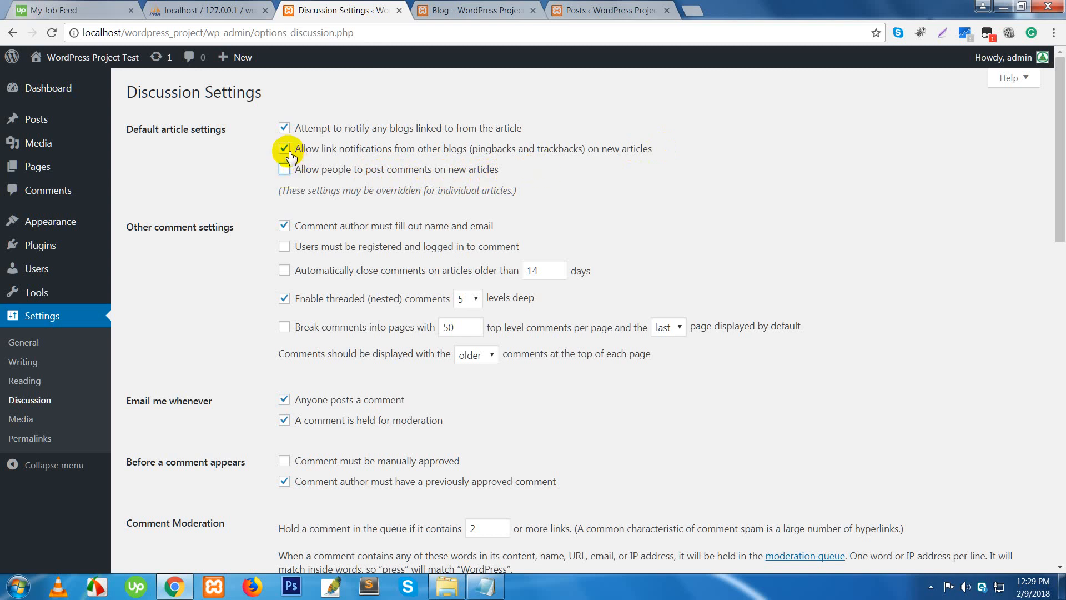
left_click(286, 149)
left_click(285, 128)
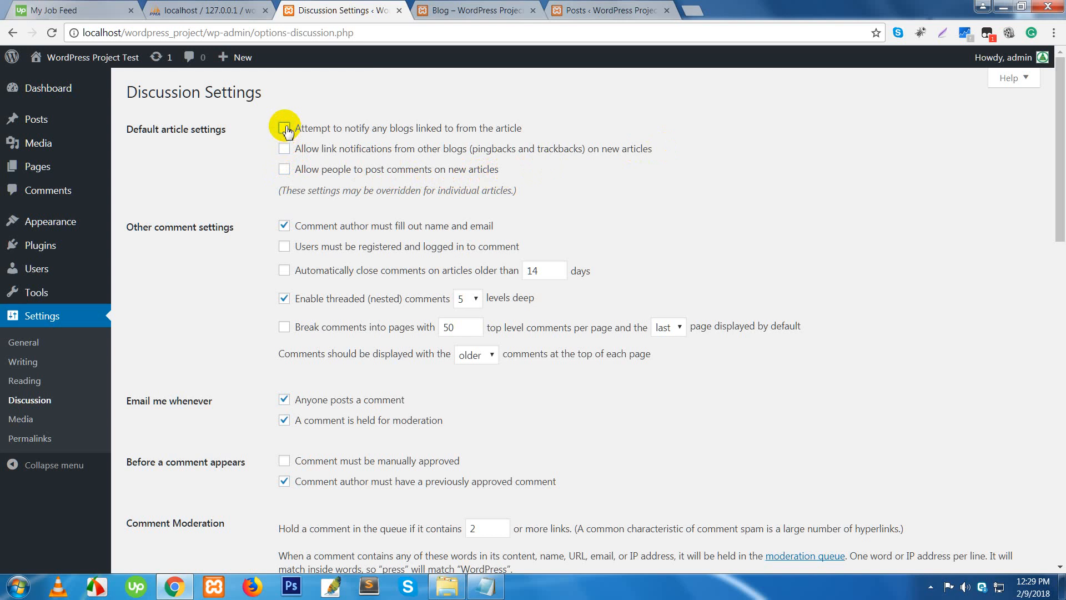
scroll(246, 200, "down", 1)
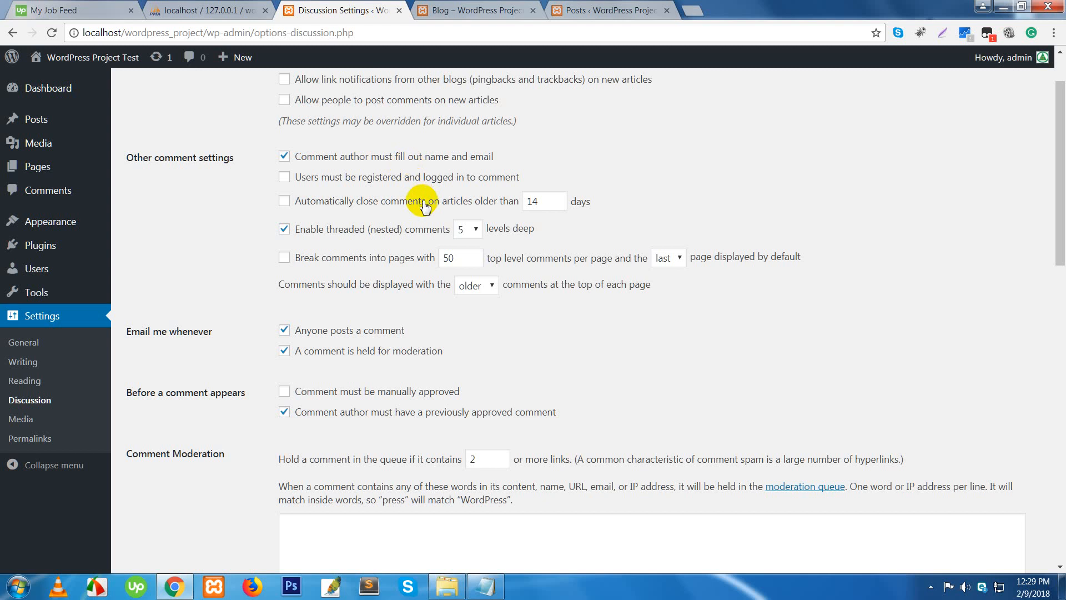
scroll(350, 200, "up", 1)
- Keep comments allowed on new articles and stop requiring commenters' name and email
left_click(283, 170)
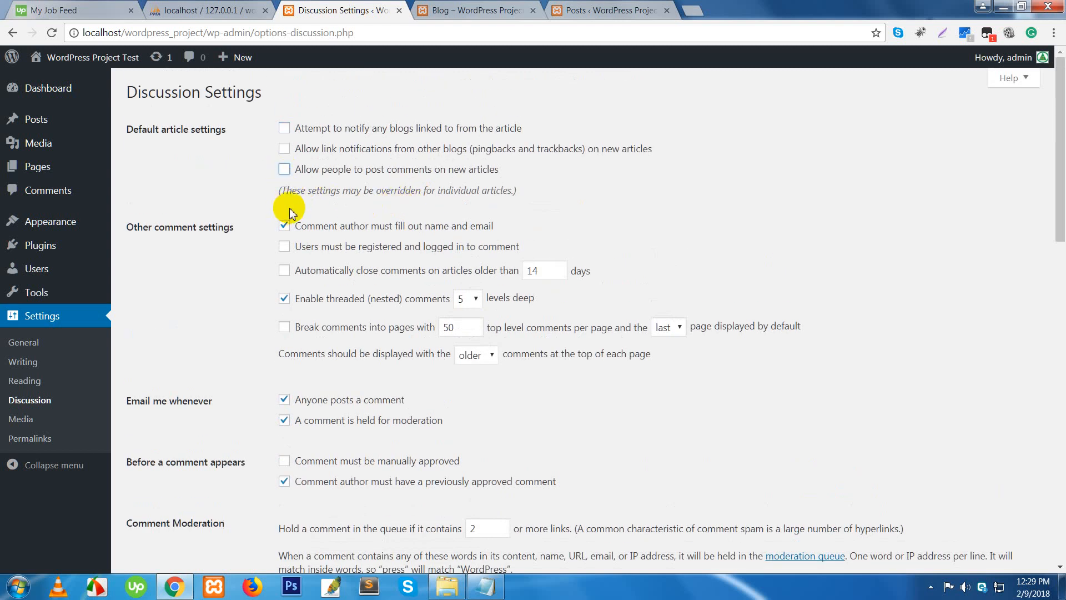
left_click(283, 169)
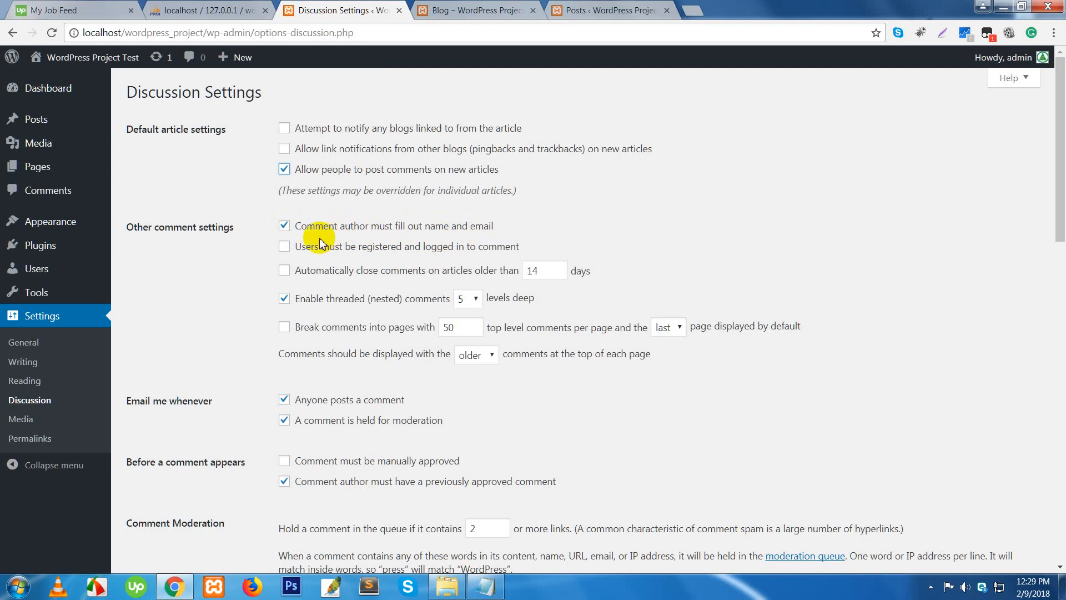
left_click(285, 229)
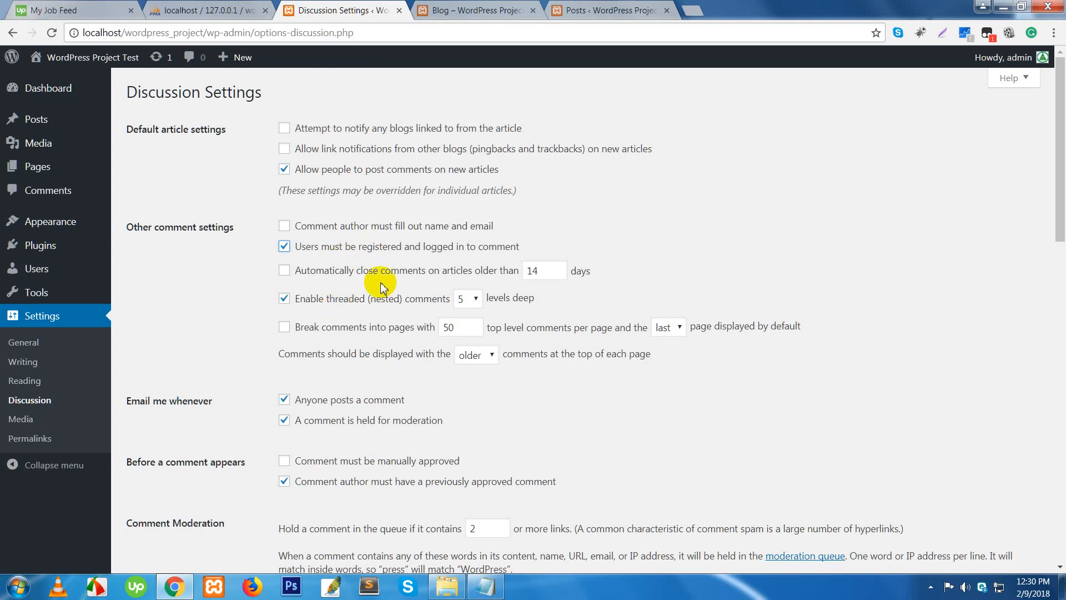
scroll(391, 332, "down", 2)
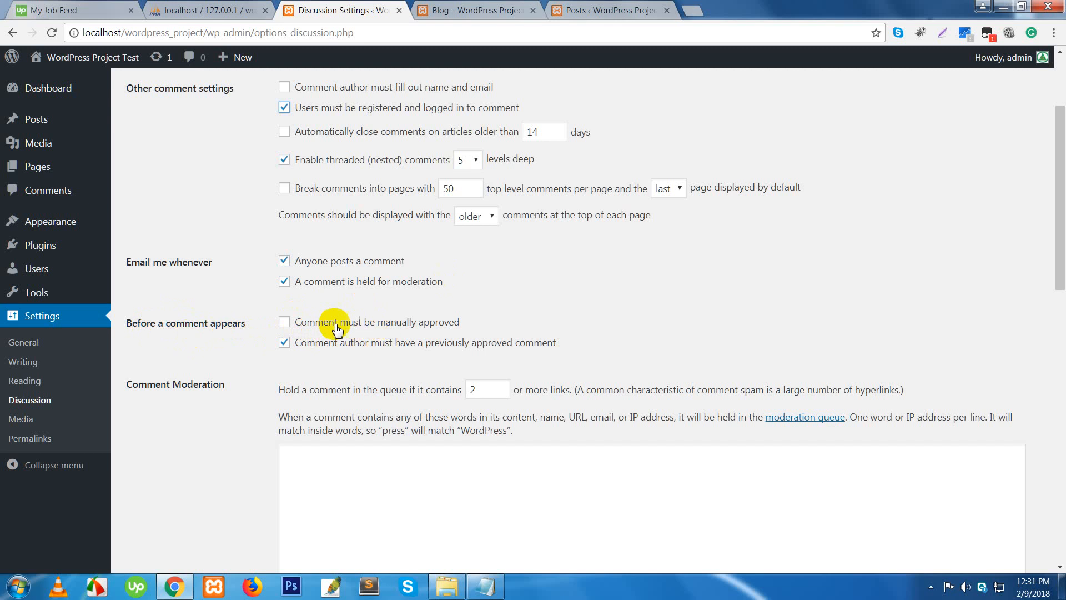
left_click(285, 323)
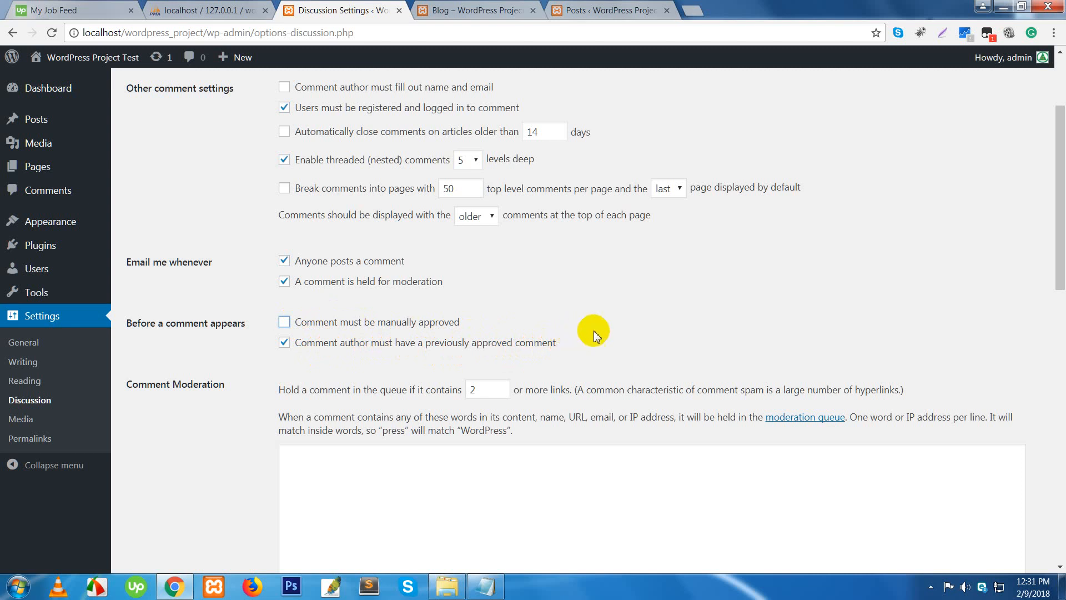
scroll(572, 346, "down", 3)
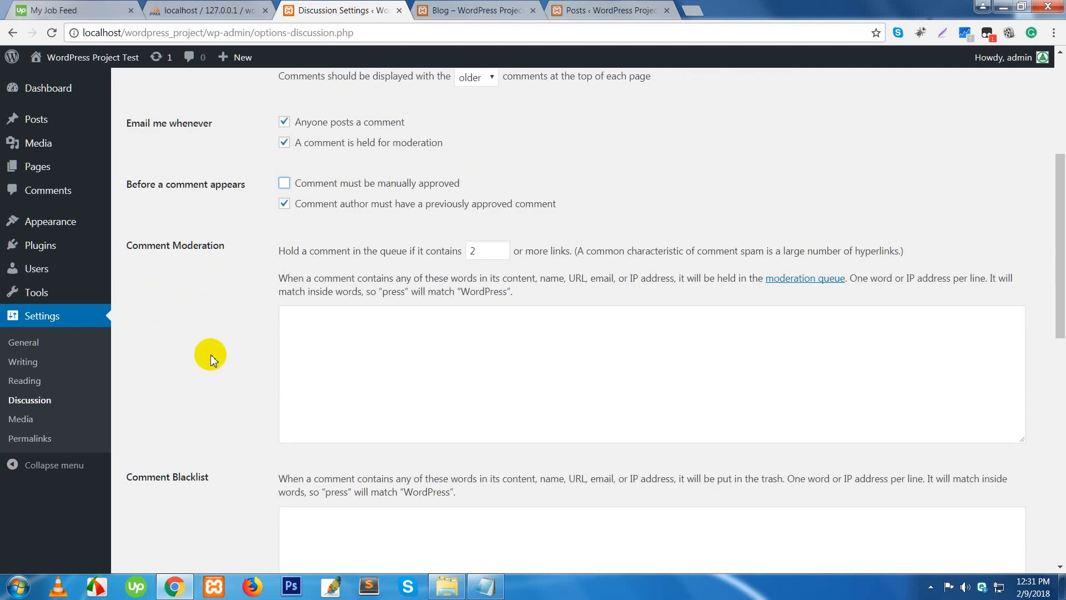
- Pick Gravatar Logo under Default Avatar and save the Discussion settings
scroll(214, 385, "down", 4)
scroll(216, 388, "down", 5)
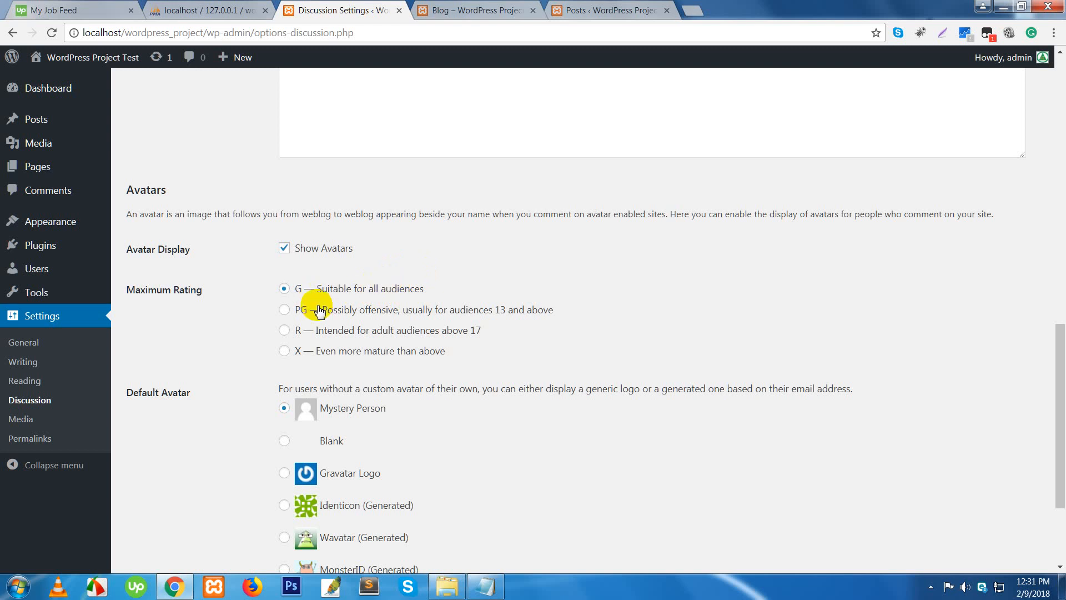
scroll(194, 339, "down", 1)
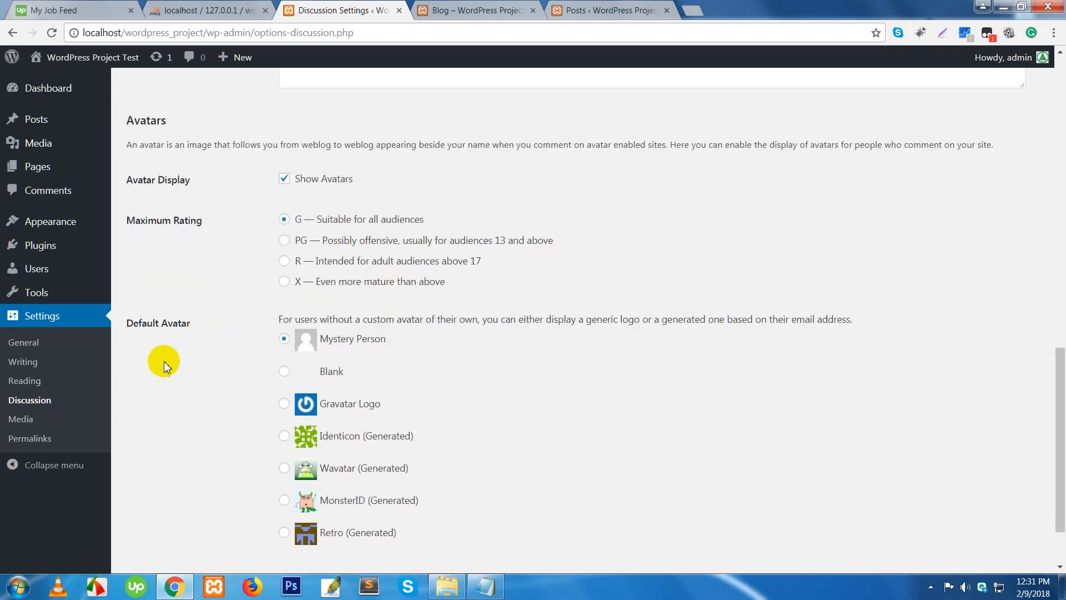
scroll(198, 351, "down", 1)
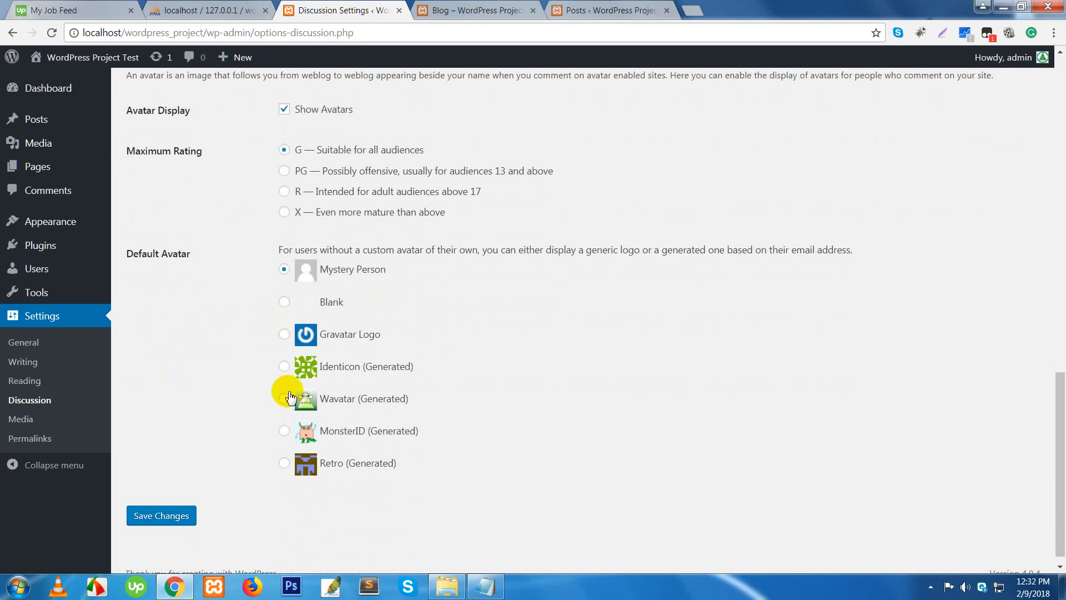
left_click(283, 400)
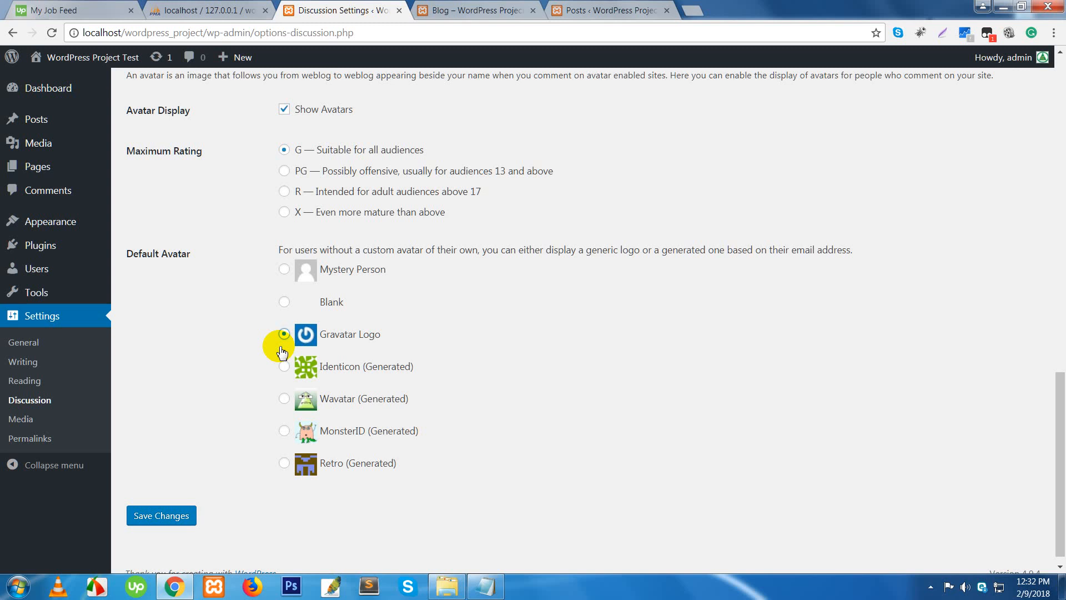
left_click(151, 521)
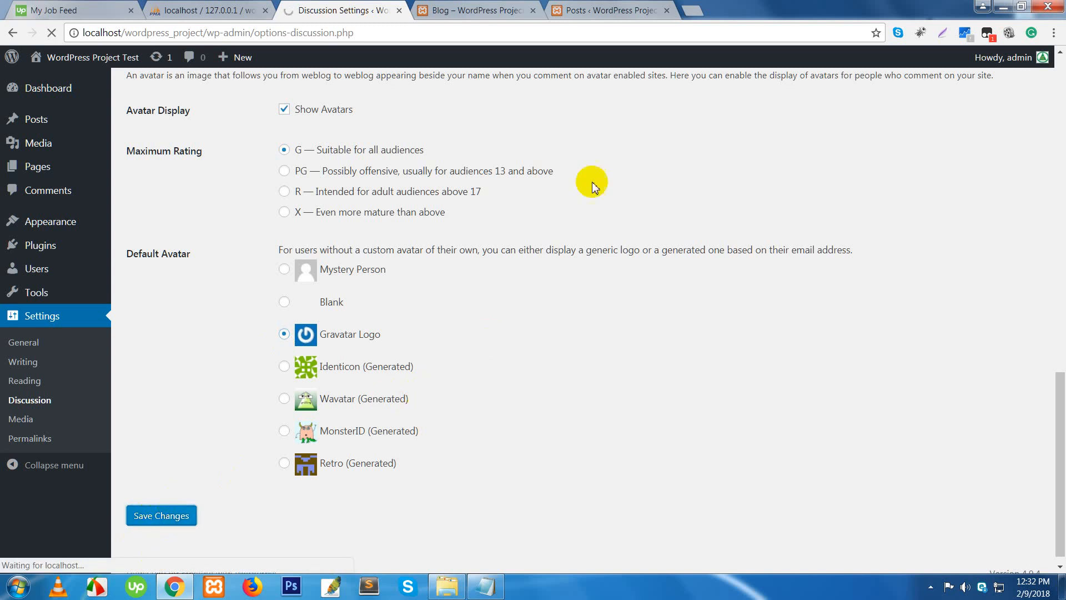
- Load aitsofts.com in a new tab and go to its Our Blog page
left_click(693, 13)
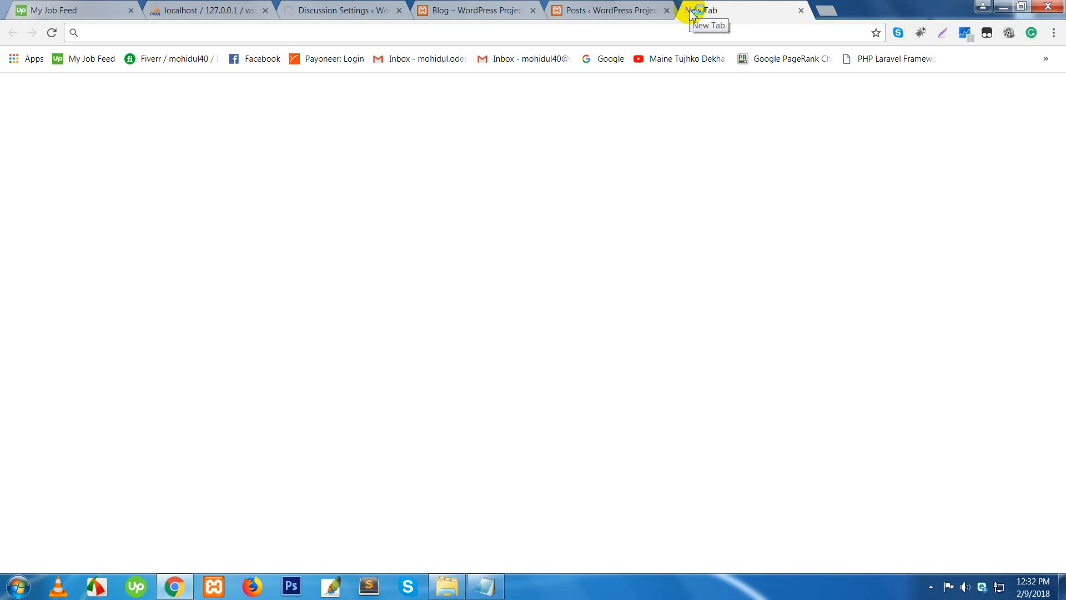
type("aitsofts.com")
key("Return")
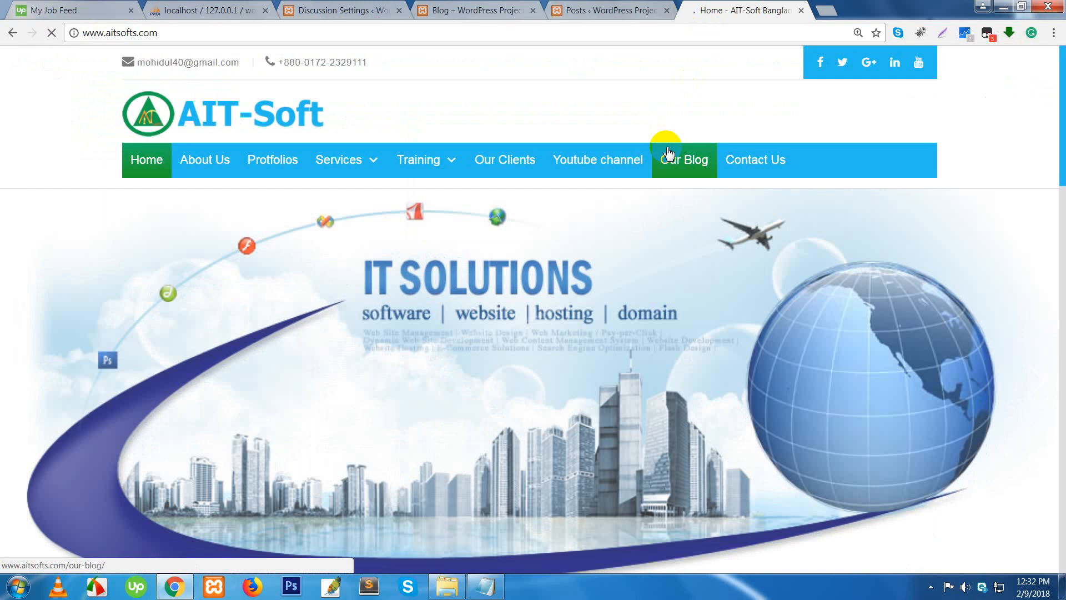
left_click(669, 152)
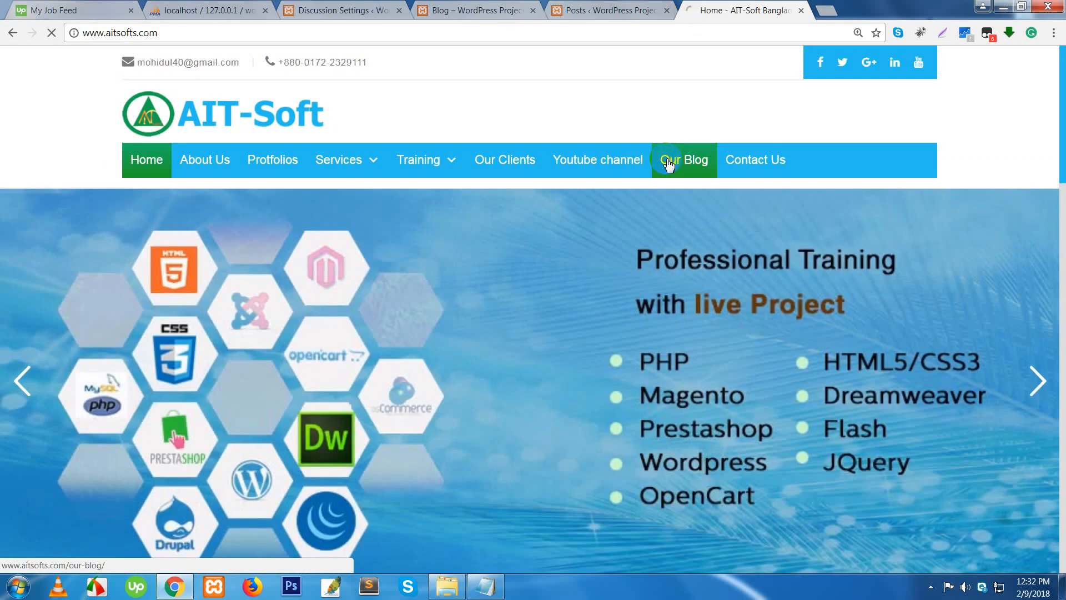
left_click(667, 166)
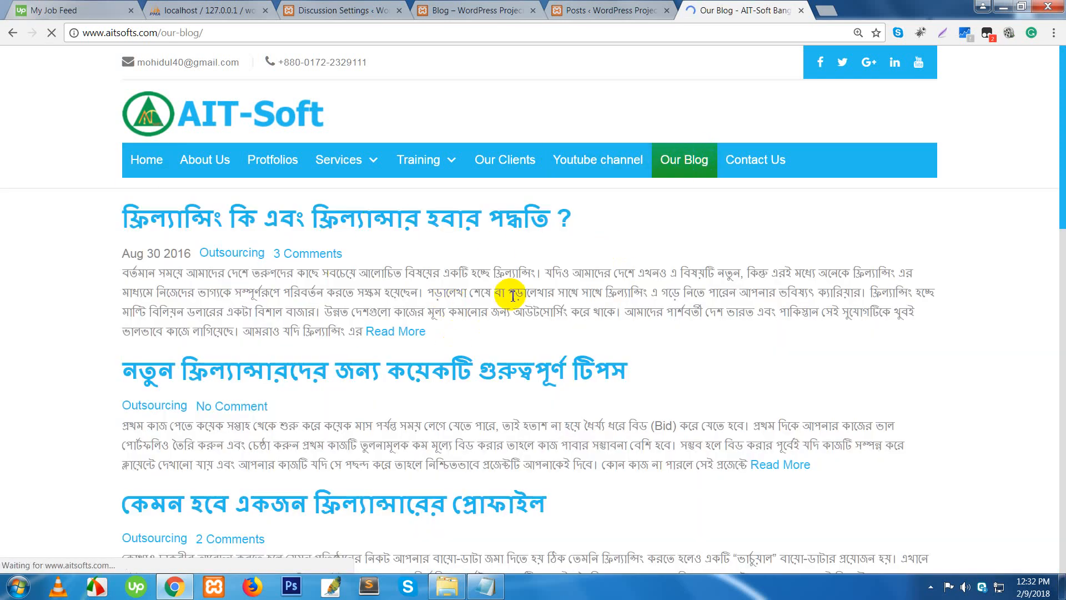
- Browse the Outsourcing posts on Our Blog and their comment counts
left_click_drag(467, 273, 500, 312)
left_click(48, 250)
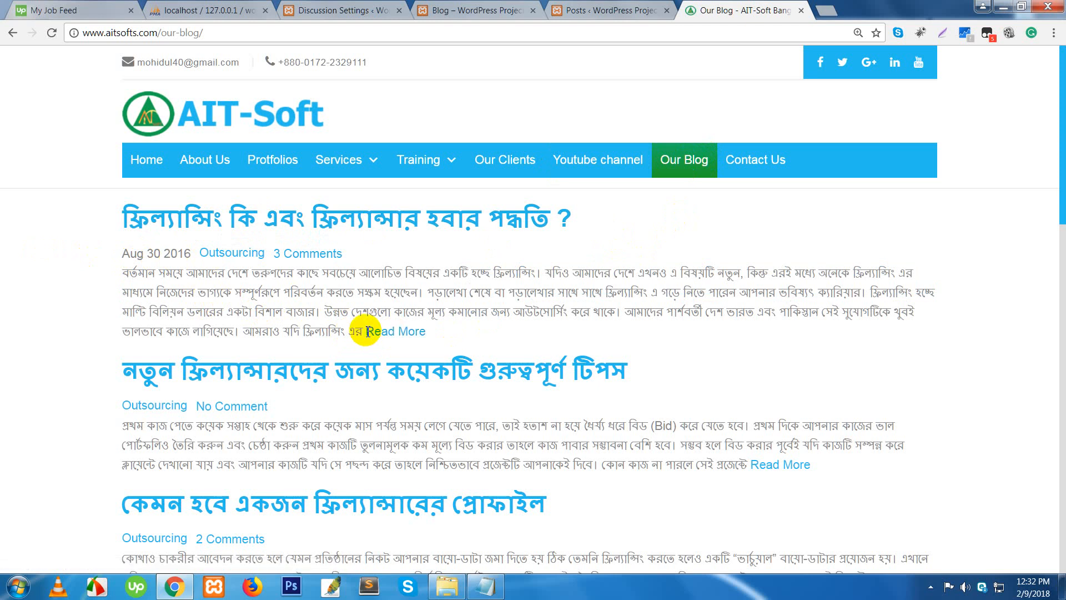
scroll(370, 333, "down", 6)
scroll(368, 333, "down", 10)
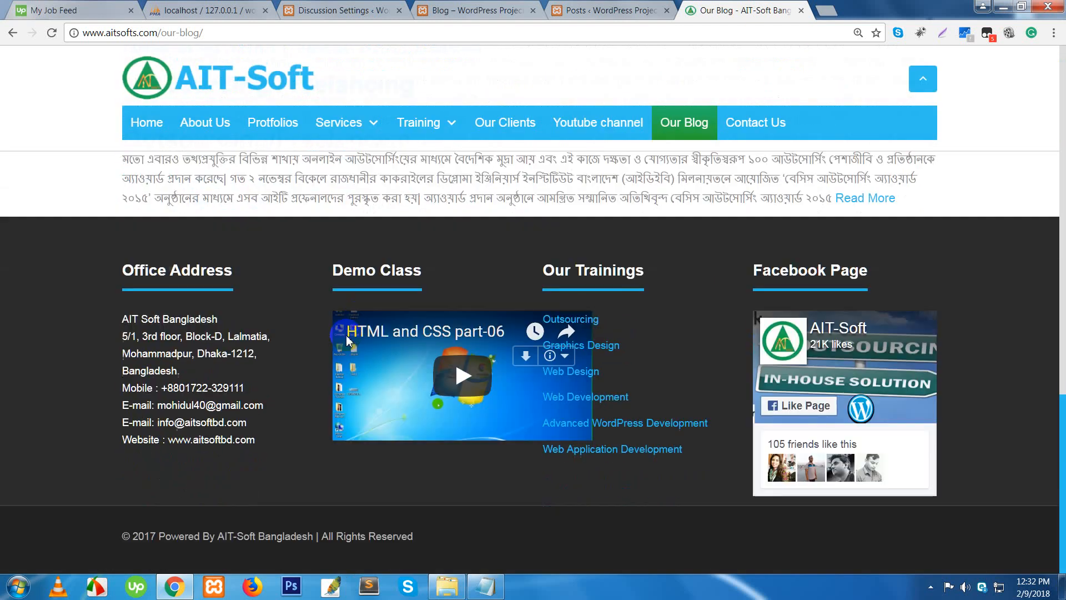
scroll(346, 341, "up", 5)
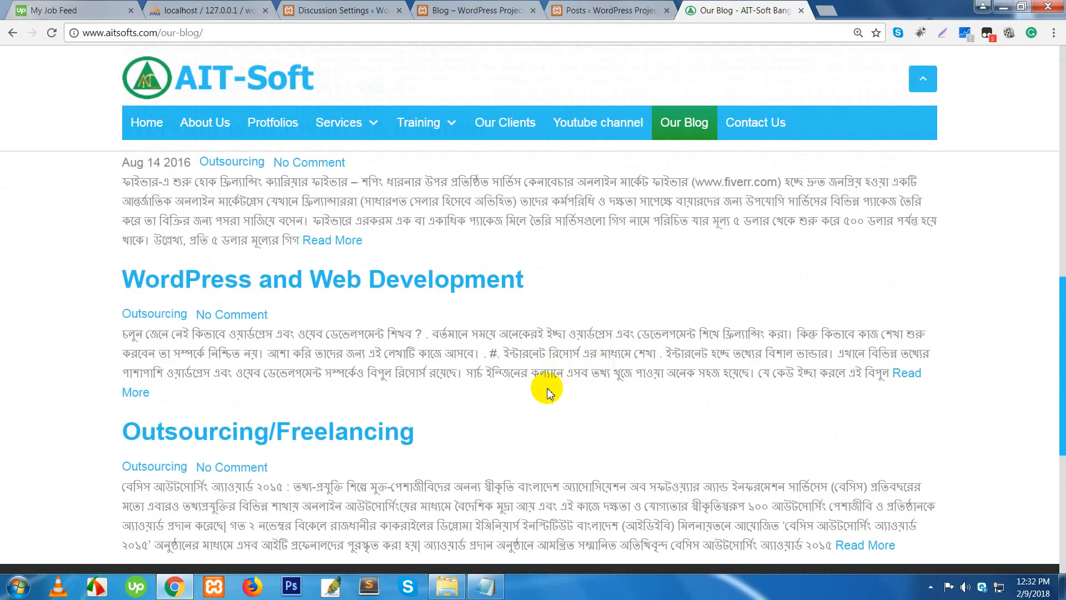
scroll(497, 406, "down", 4)
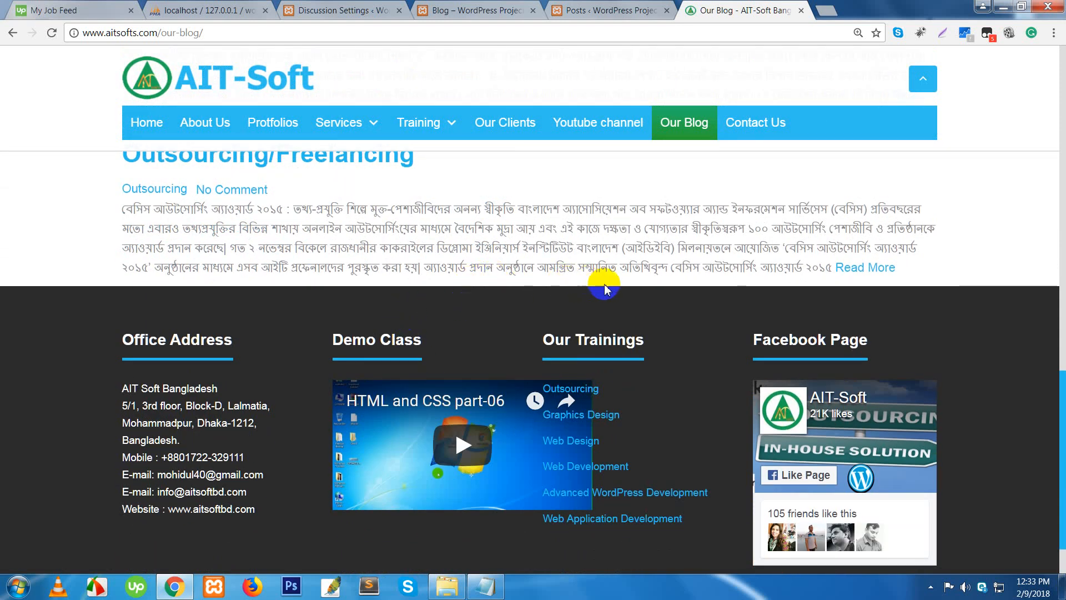
scroll(606, 286, "up", 15)
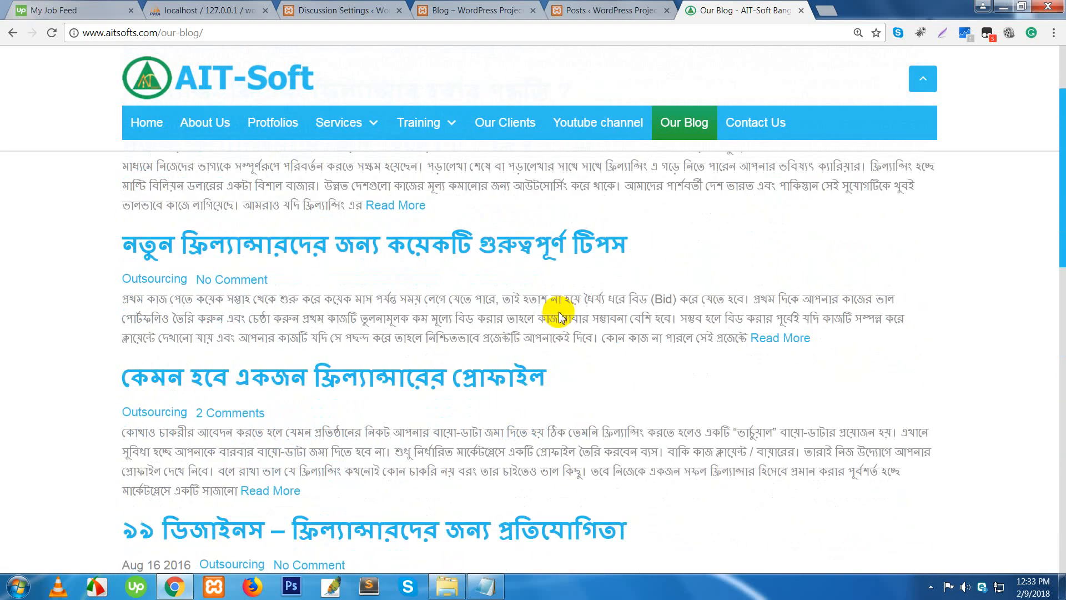
scroll(558, 318, "up", 3)
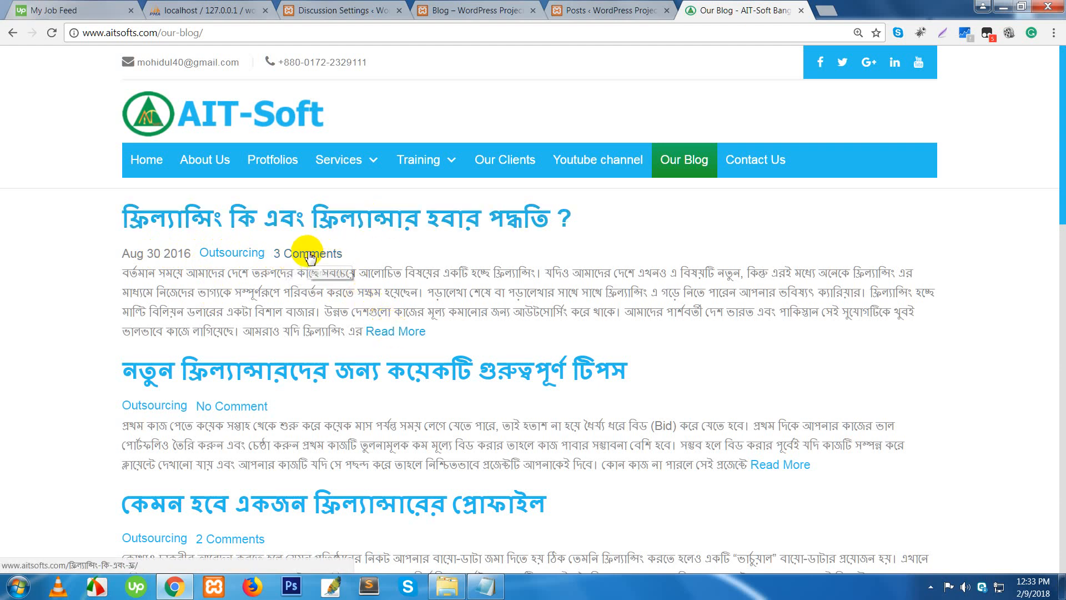
left_click(315, 222)
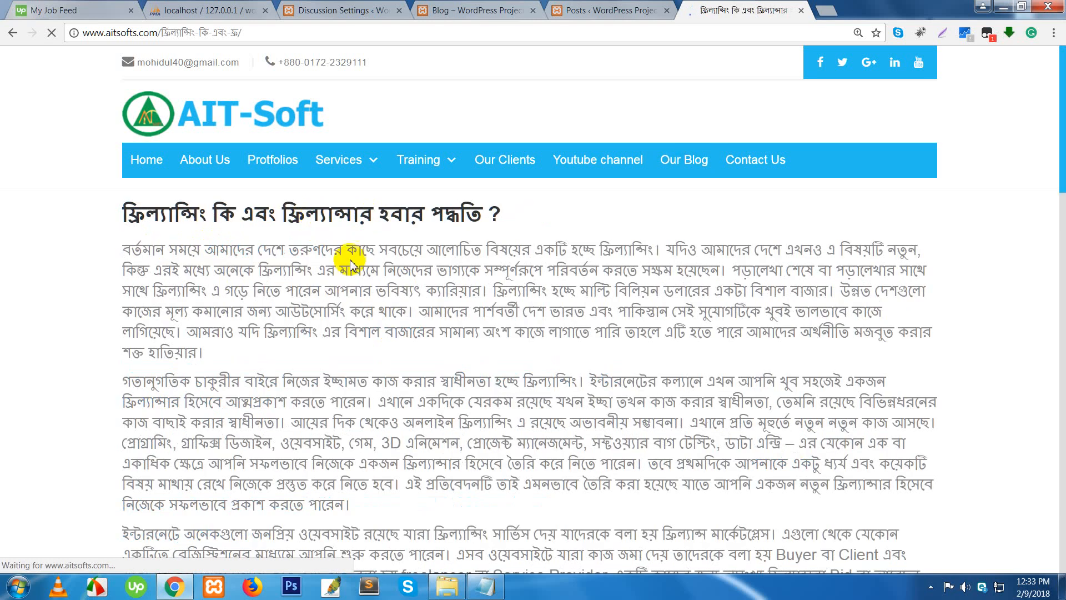
scroll(378, 356, "down", 15)
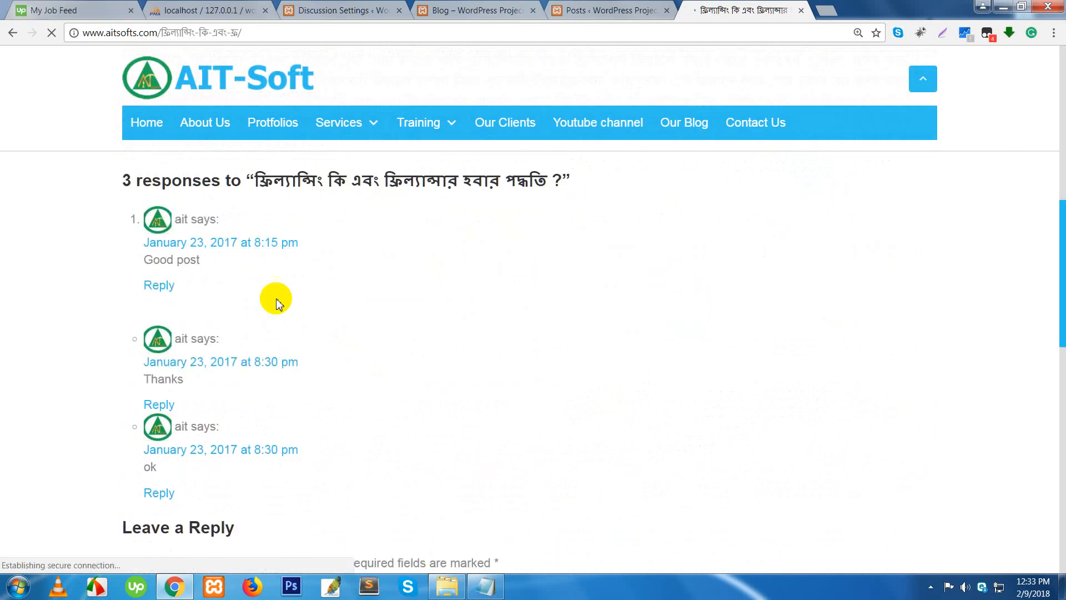
left_click_drag(137, 185, 482, 197)
left_click(392, 238)
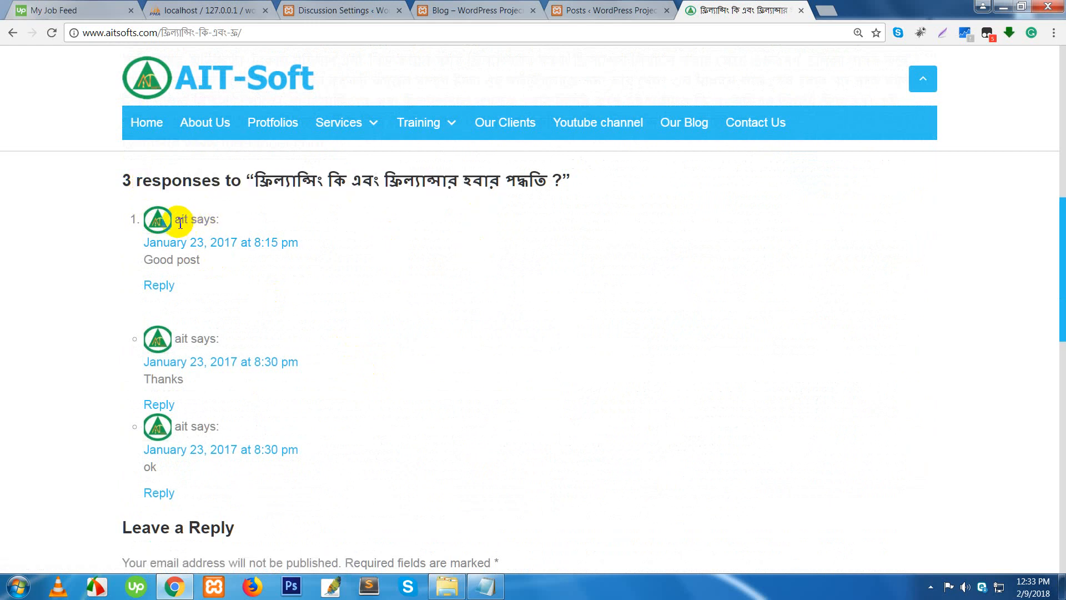
left_click_drag(180, 223, 209, 224)
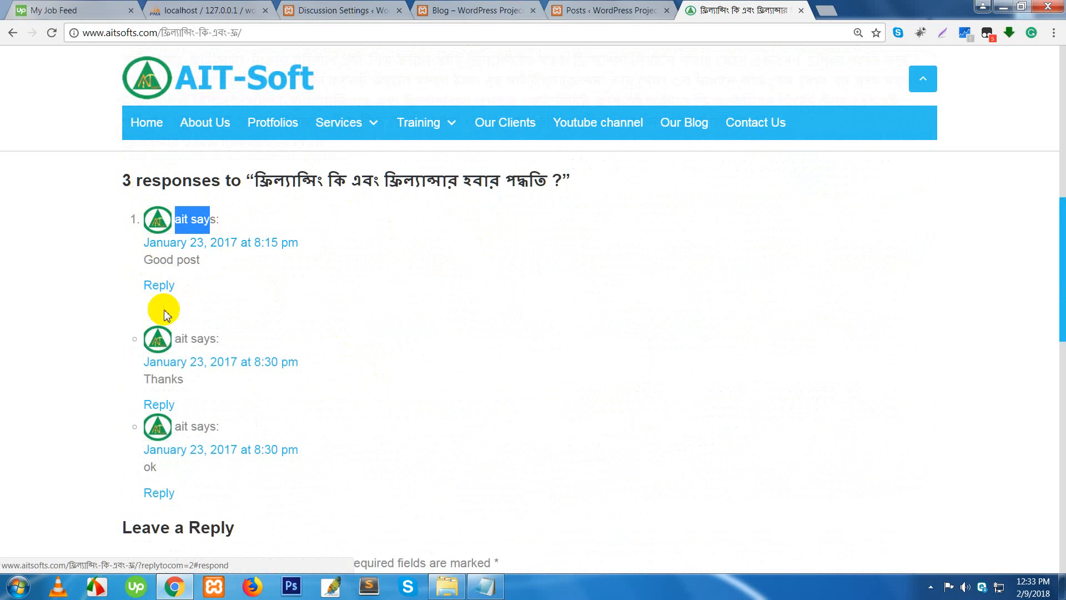
scroll(203, 399, "down", 3)
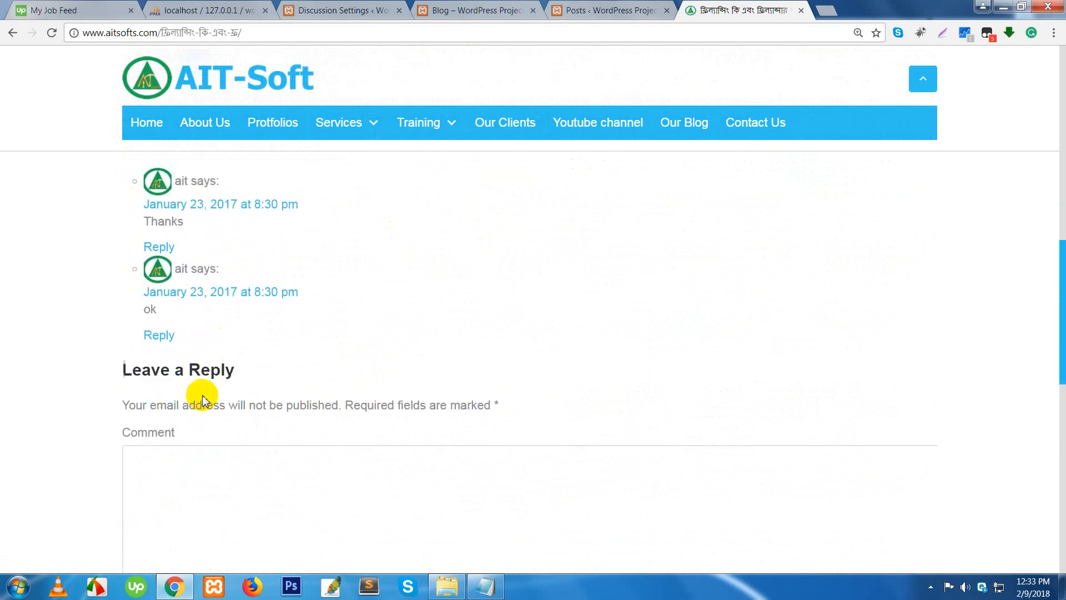
scroll(204, 399, "down", 2)
scroll(186, 418, "down", 1)
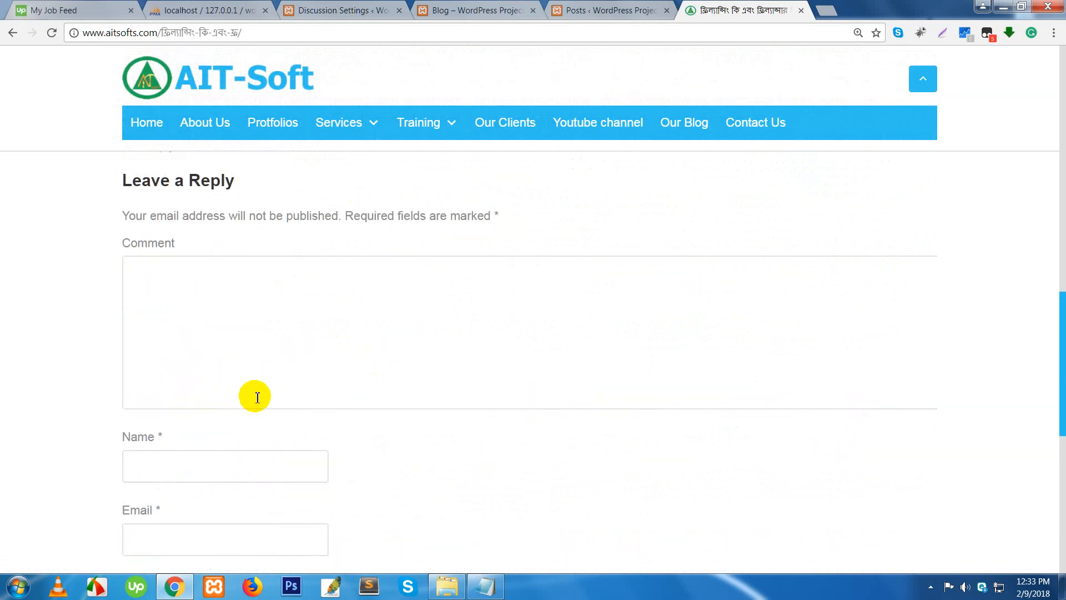
scroll(269, 387, "down", 2)
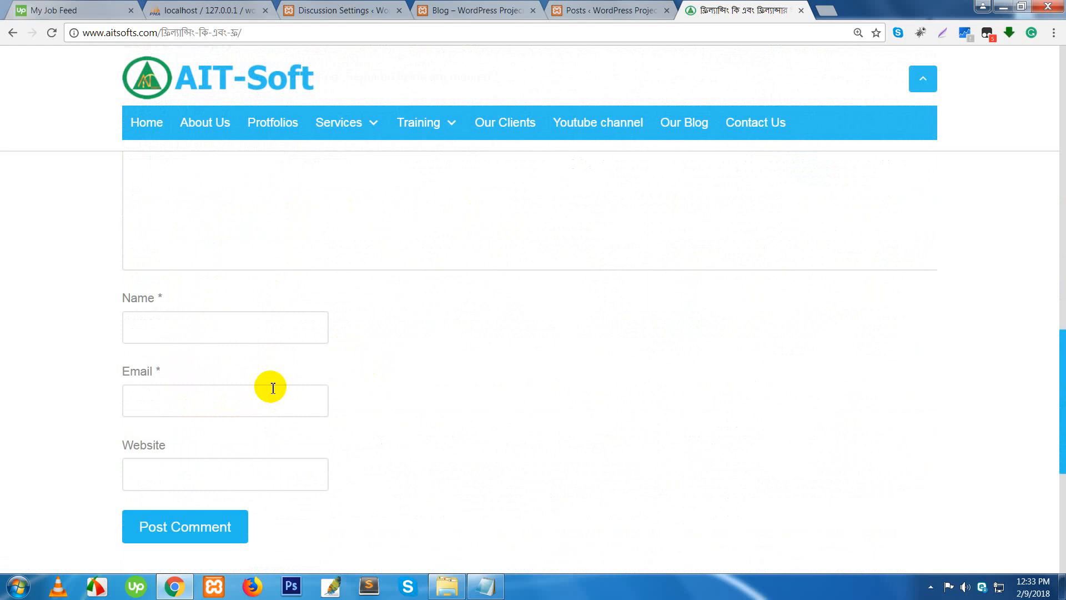
scroll(328, 400, "up", 1)
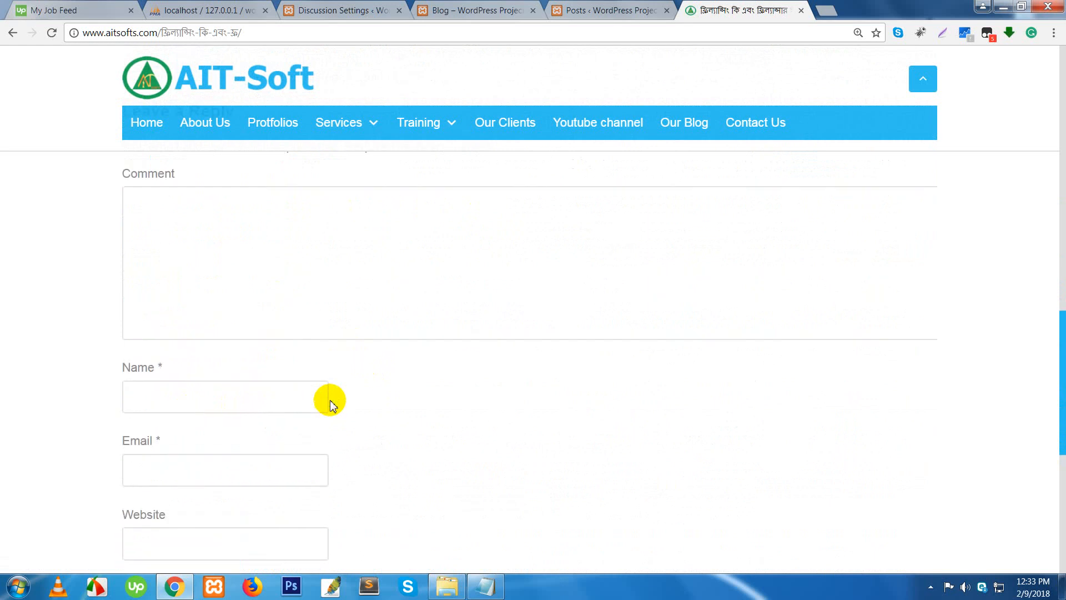
left_click(285, 298)
scroll(260, 336, "down", 1)
scroll(260, 336, "down", 1)
left_click(212, 269)
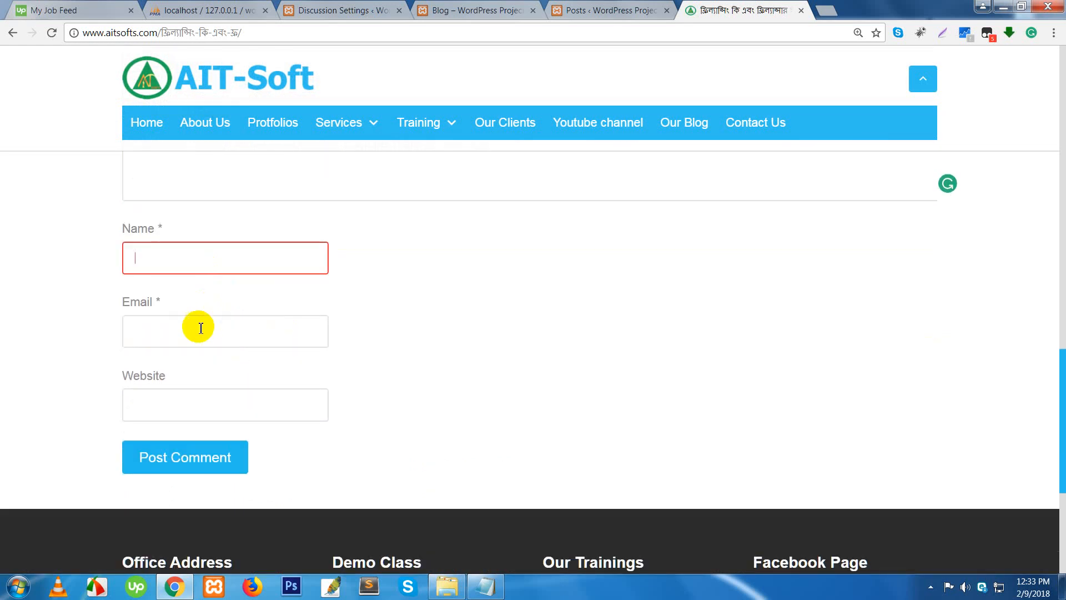
left_click(198, 328)
left_click(195, 390)
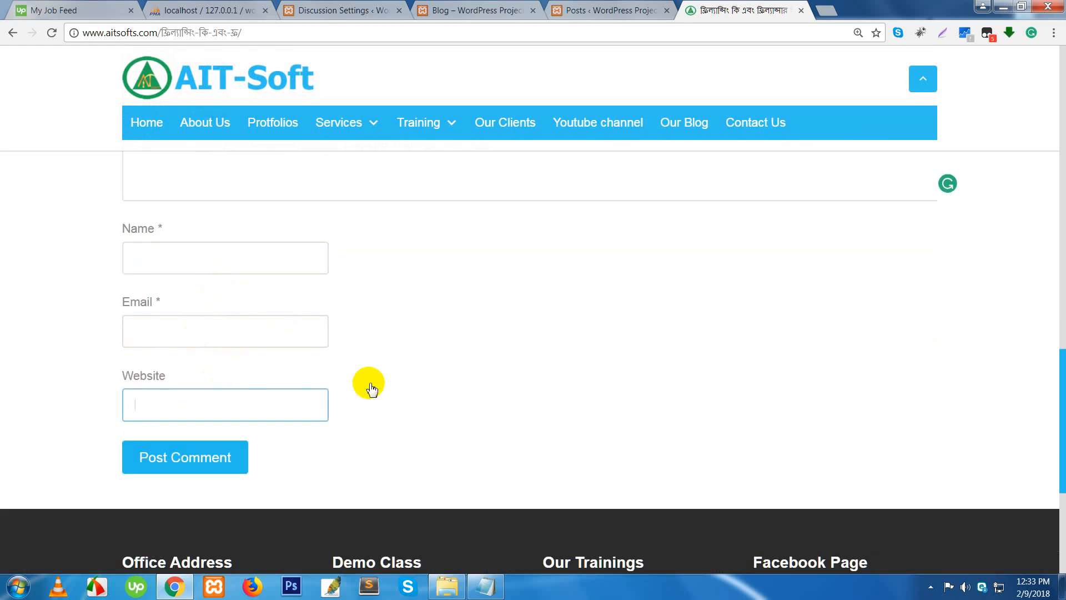
scroll(369, 384, "up", 2)
- Write the comment 'Best' and fill in the commenter's name and saved e-mail address
left_click(250, 281)
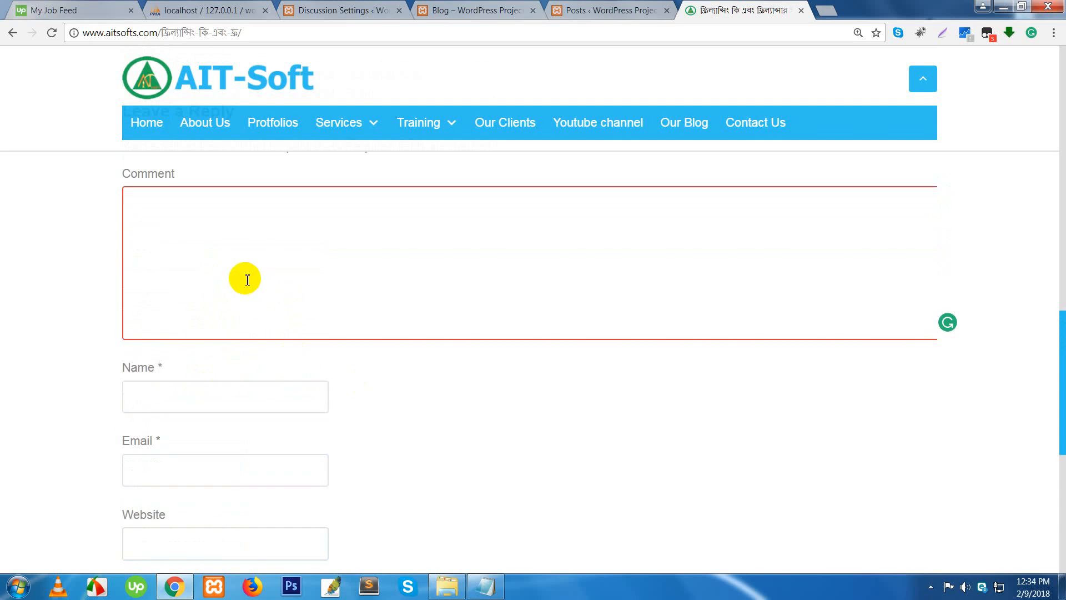
type("B")
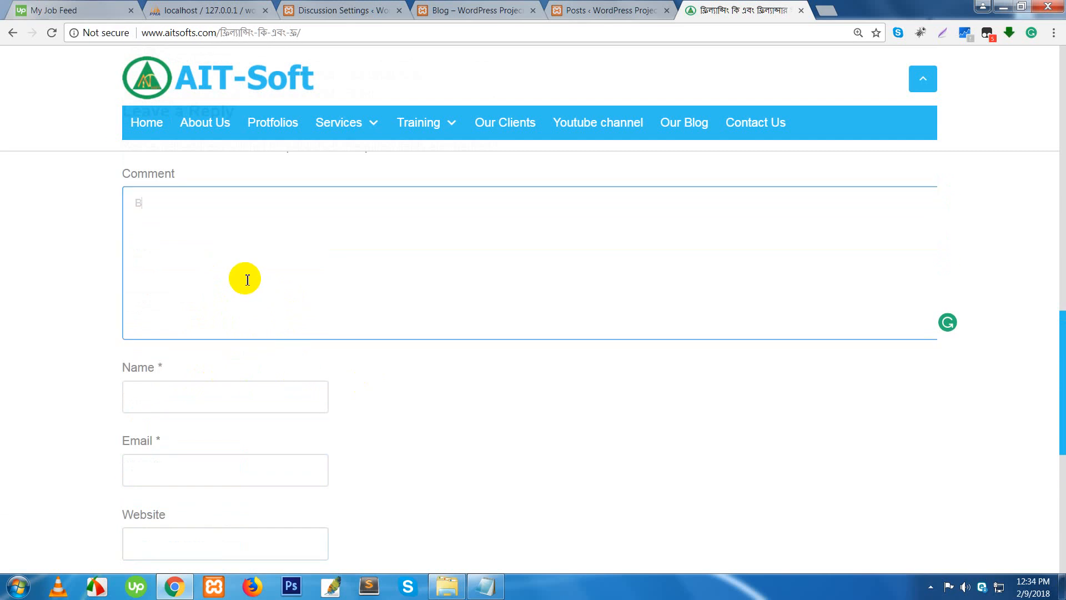
type("est")
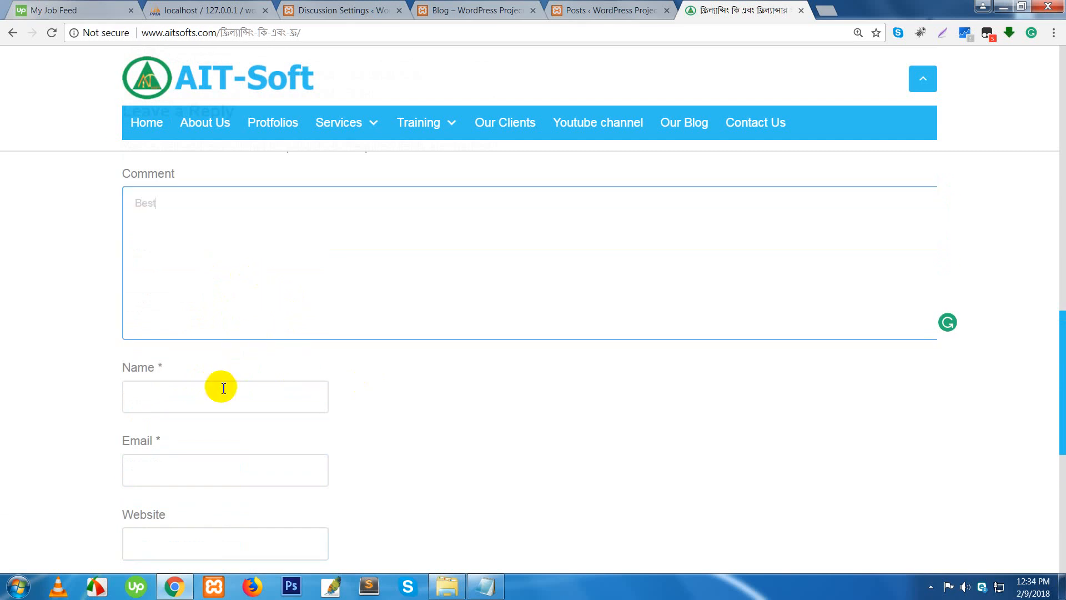
left_click(221, 386)
type("Moh")
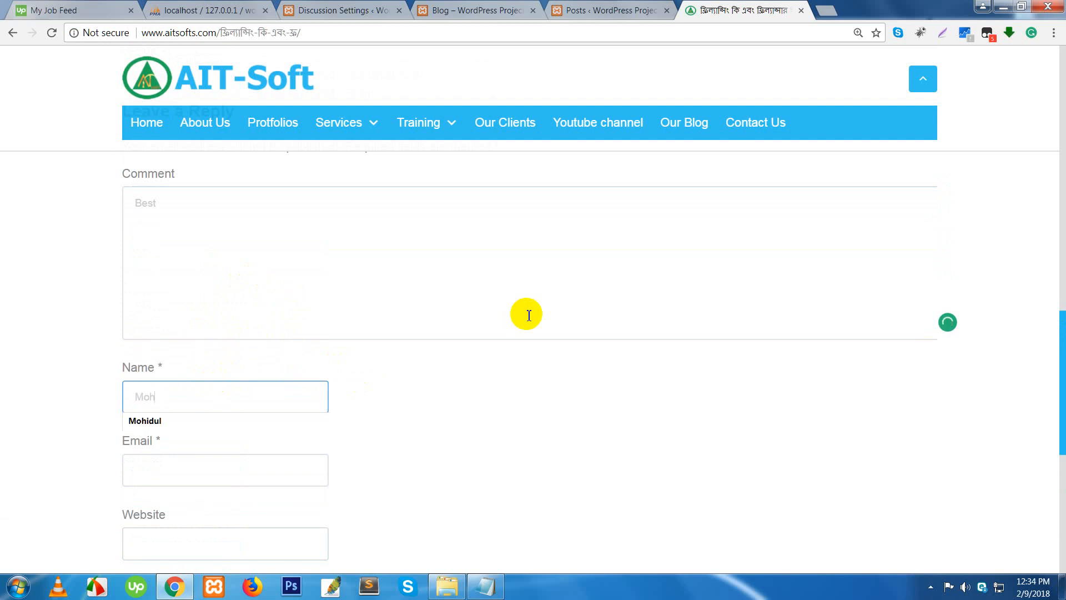
type("idul")
key("Tab")
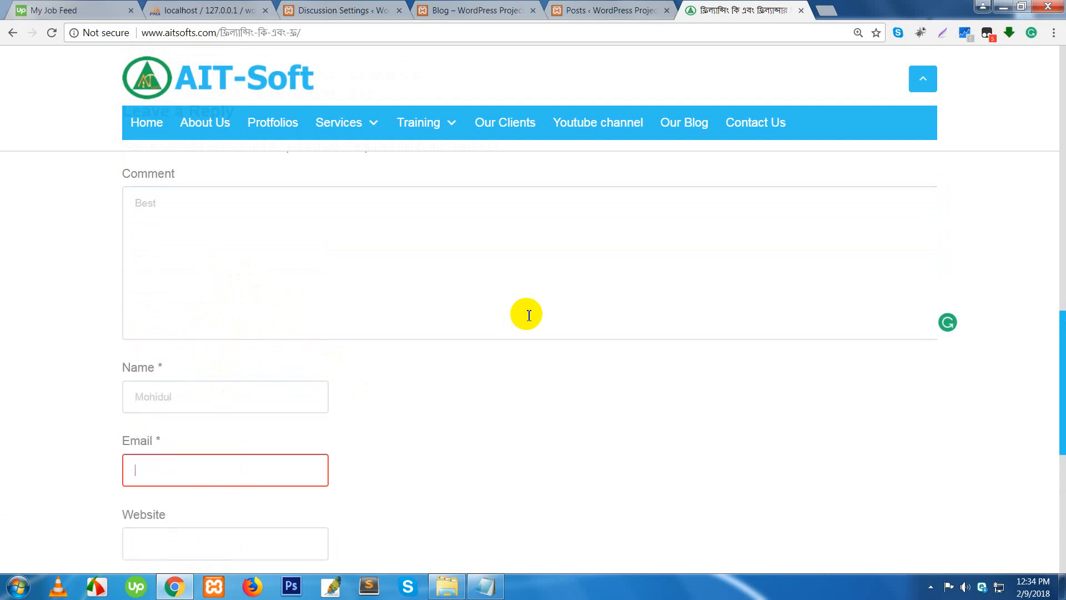
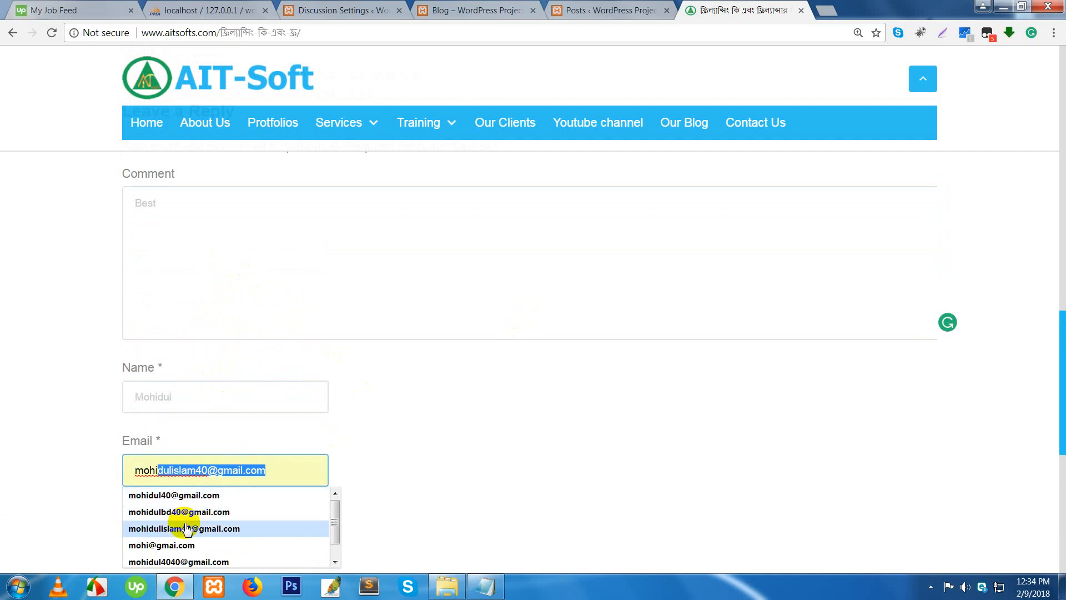
left_click(189, 529)
- Fill the Website field from a saved URL and post the comment
scroll(252, 498, "down", 3)
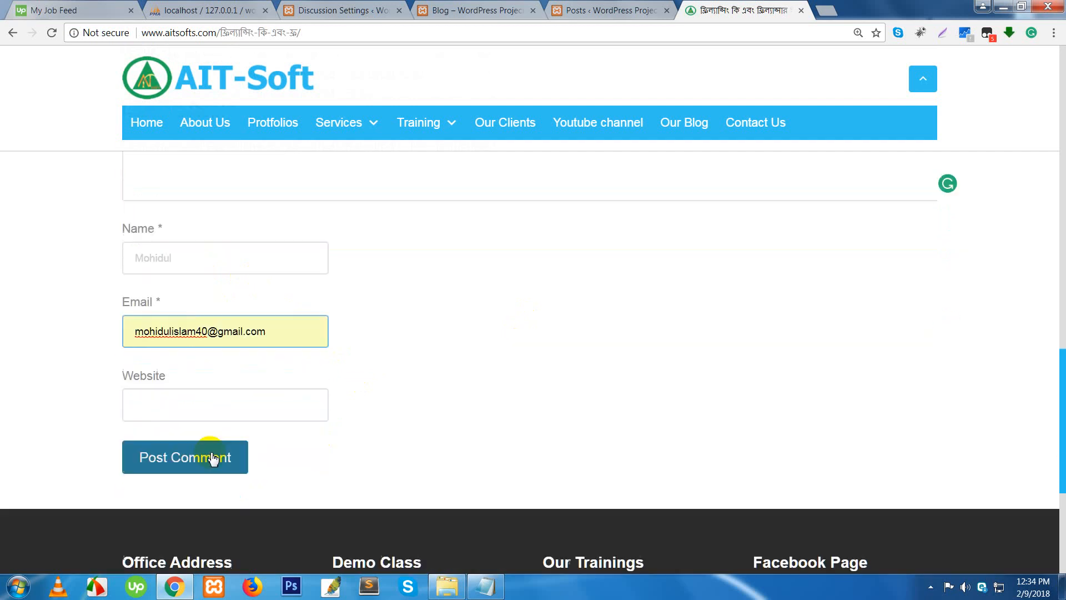
left_click(208, 398)
type("http")
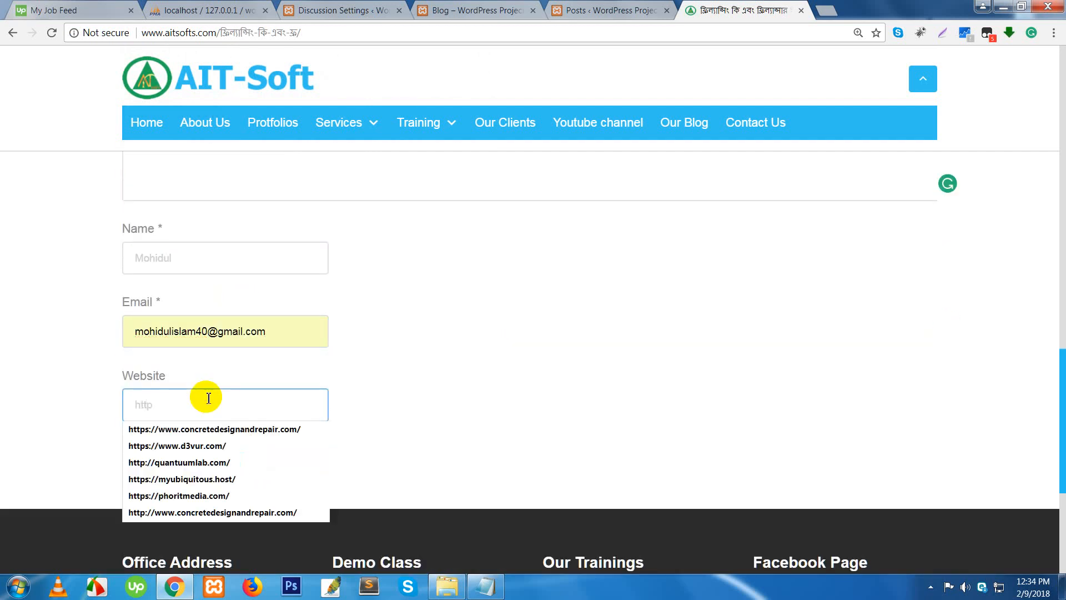
left_click(203, 446)
left_click(201, 466)
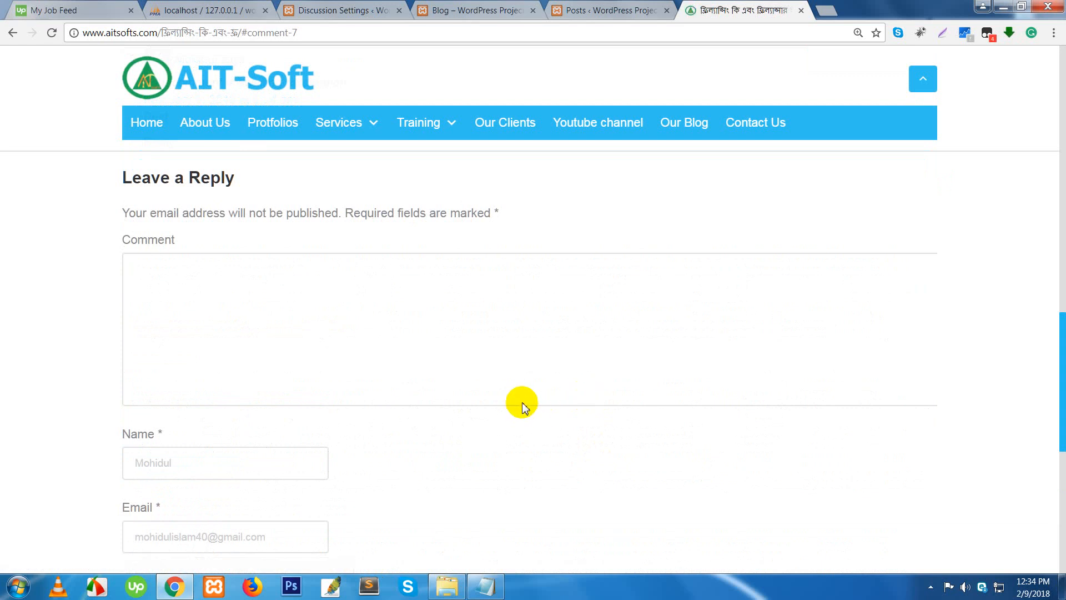
- Check the 'Best' comment shows as awaiting moderation, then close the AIT-Soft tab
scroll(502, 397, "up", 9)
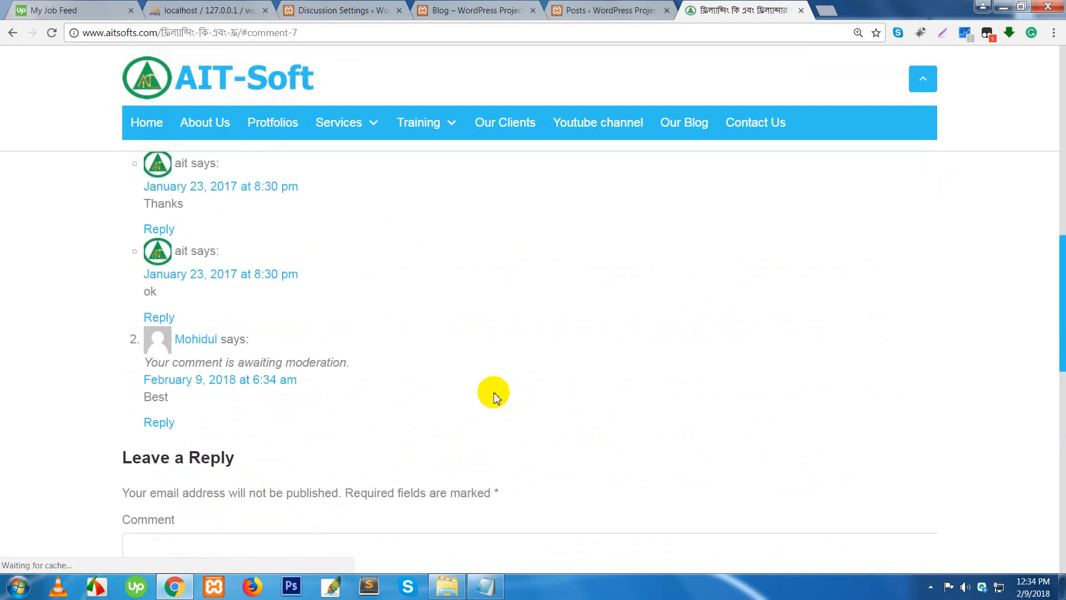
scroll(503, 398, "down", 5)
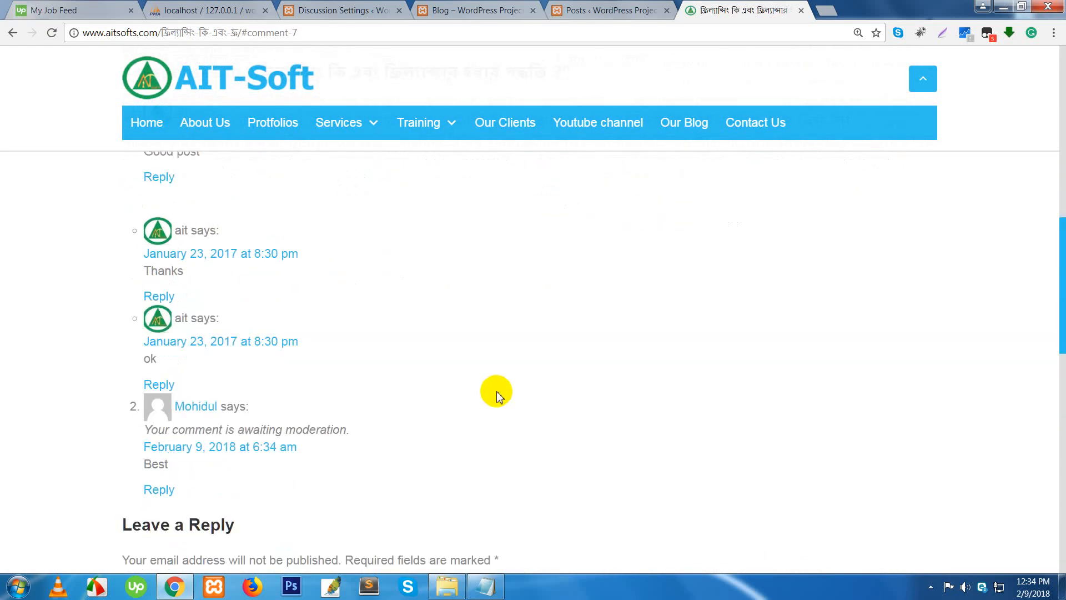
scroll(496, 394, "down", 1)
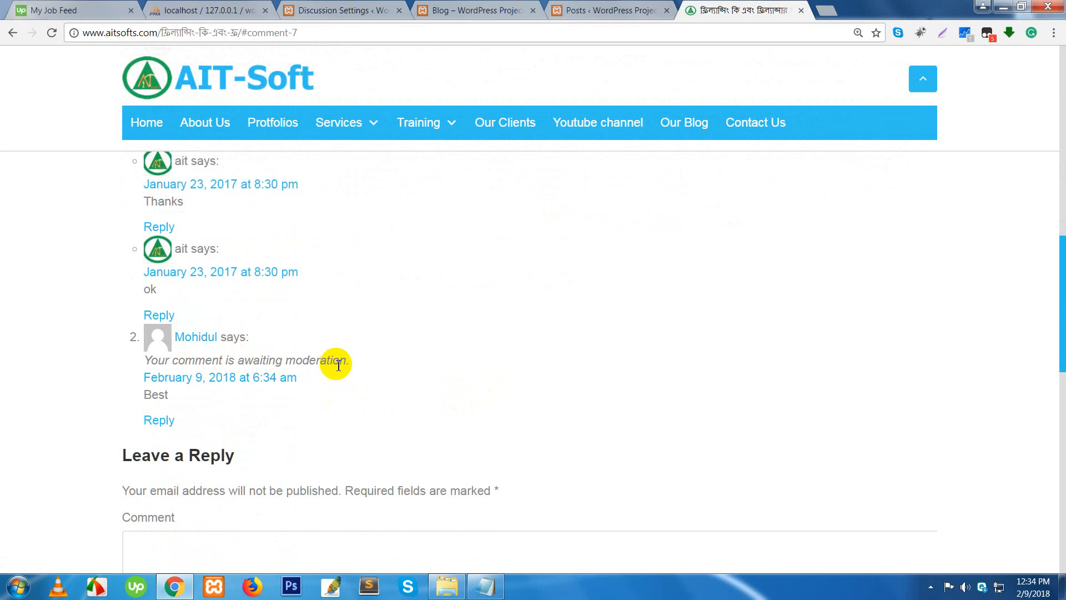
double_click(312, 360)
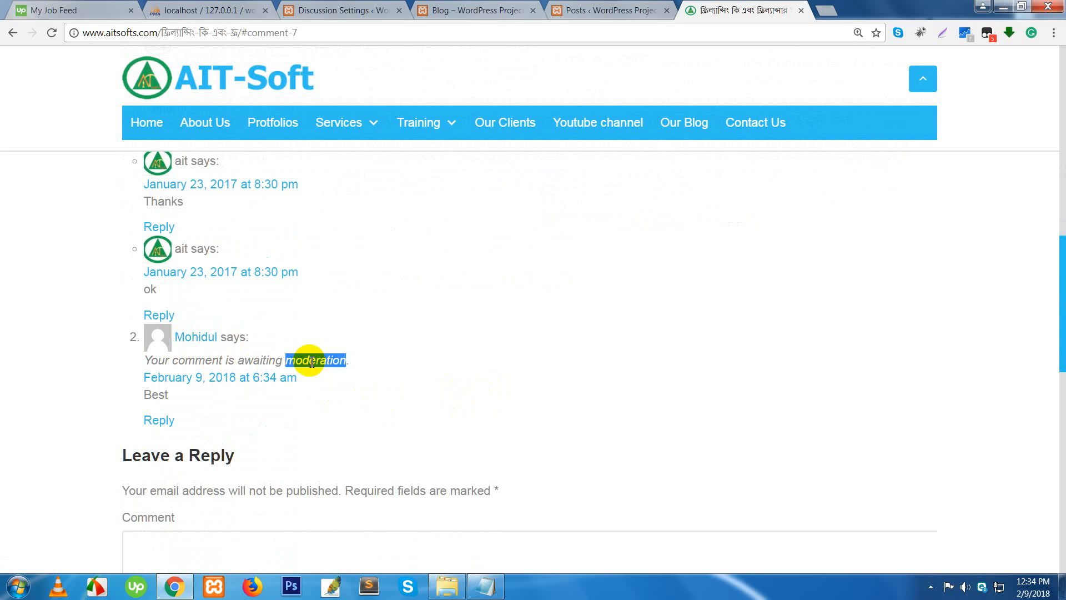
left_click_drag(136, 397, 181, 401)
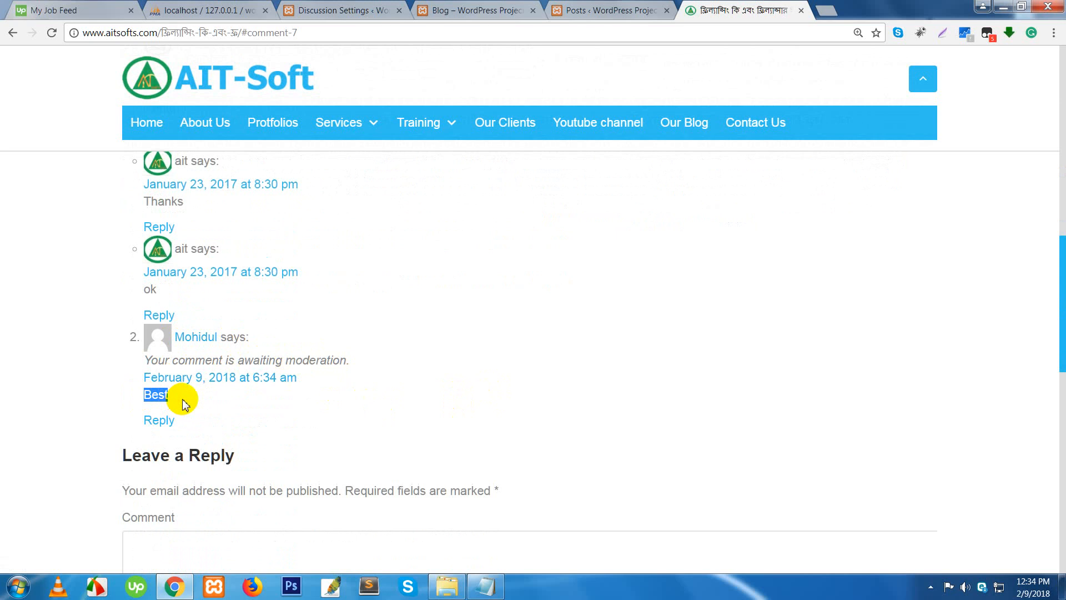
left_click(284, 401)
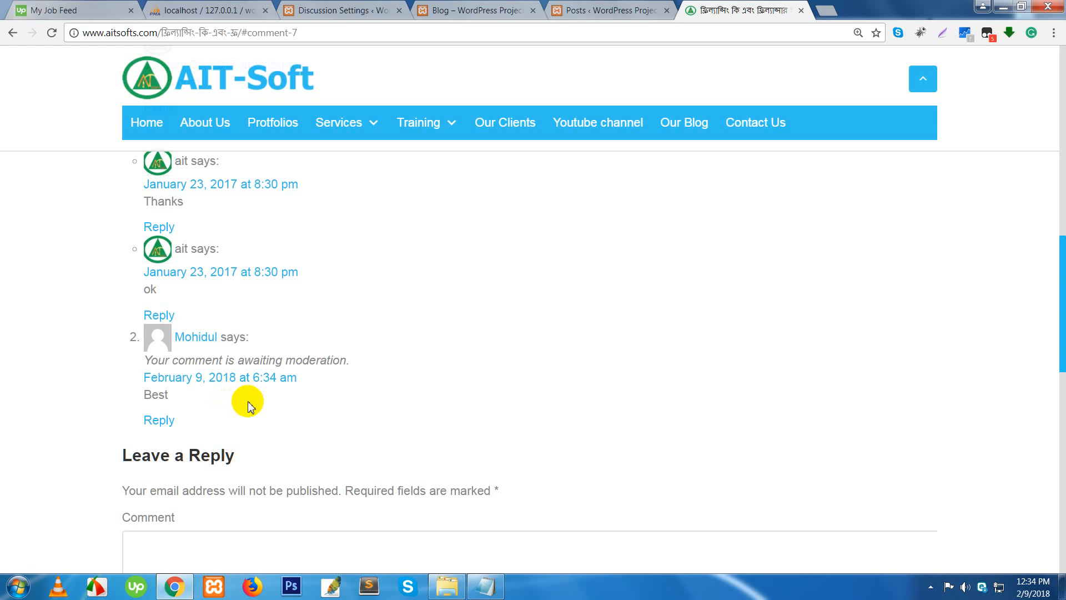
scroll(417, 426, "down", 5)
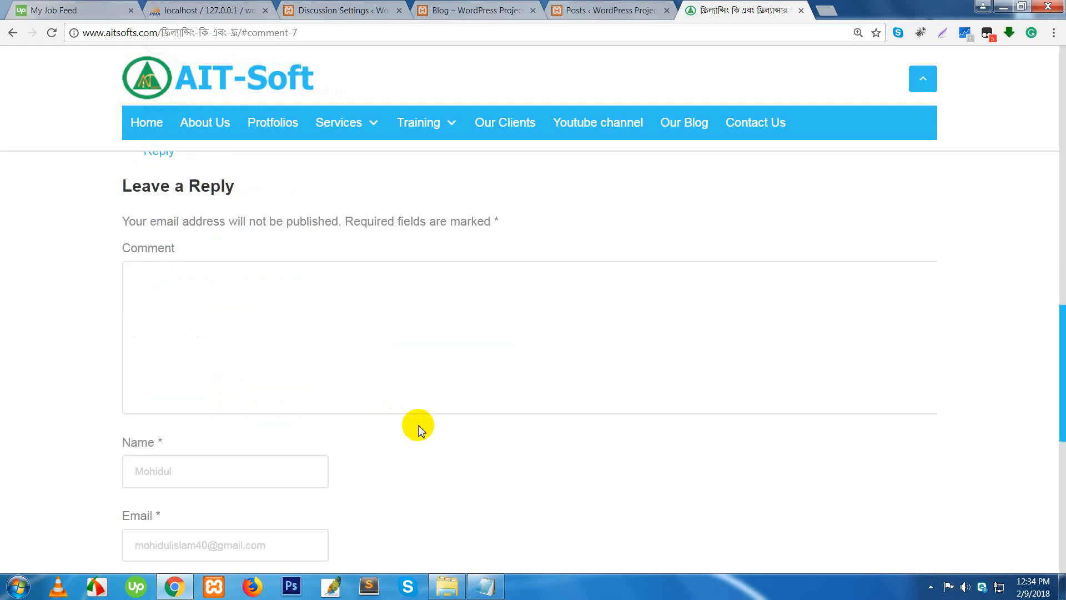
scroll(412, 422, "up", 5)
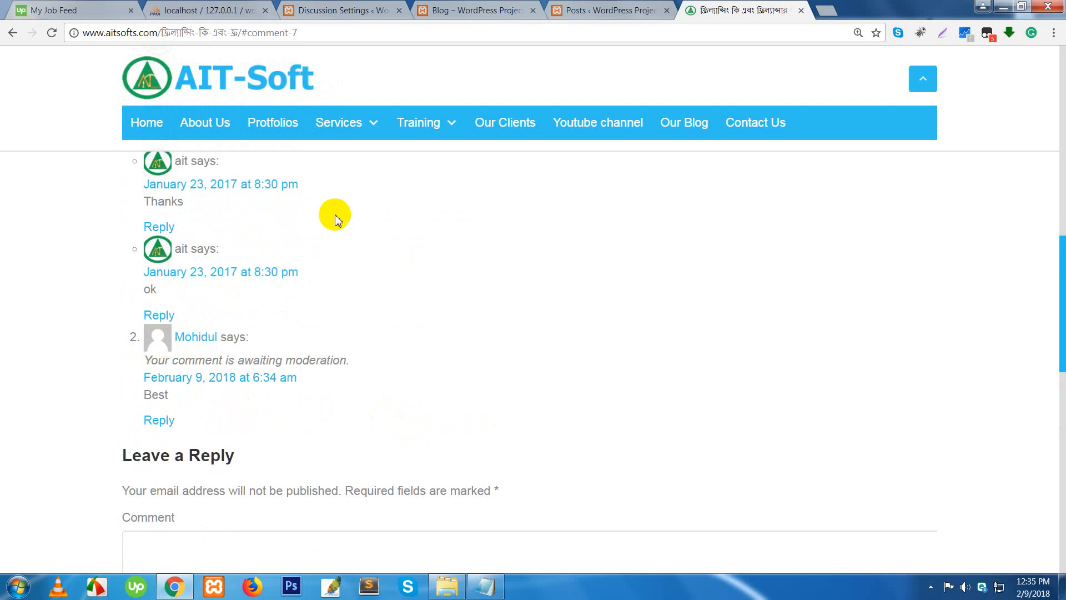
left_click(801, 11)
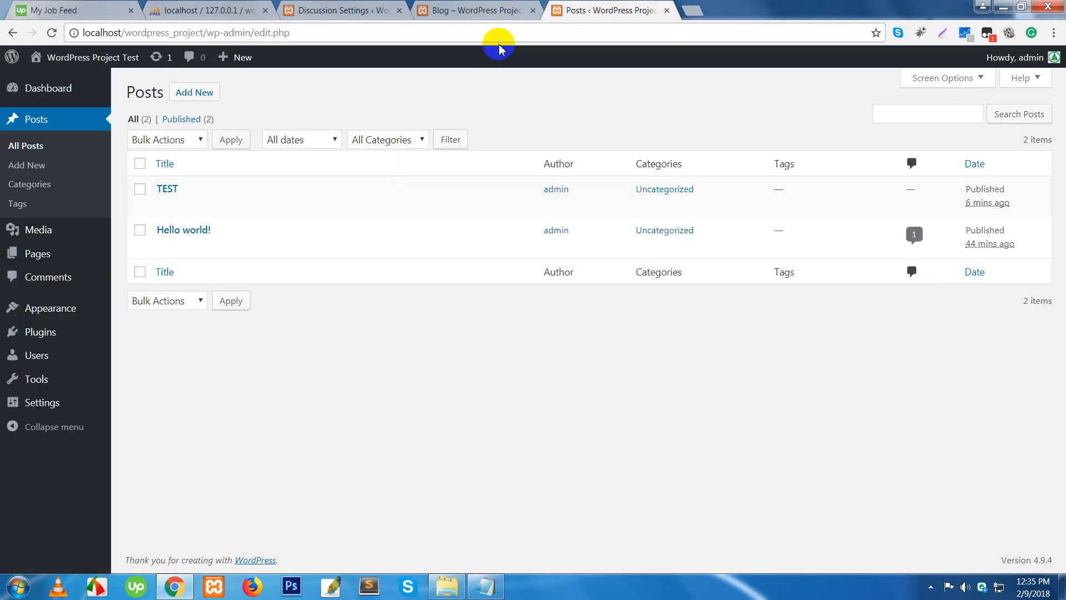
- Open the Hello world! post from the WordPress blog and post the comment 'Test'
left_click(466, 12)
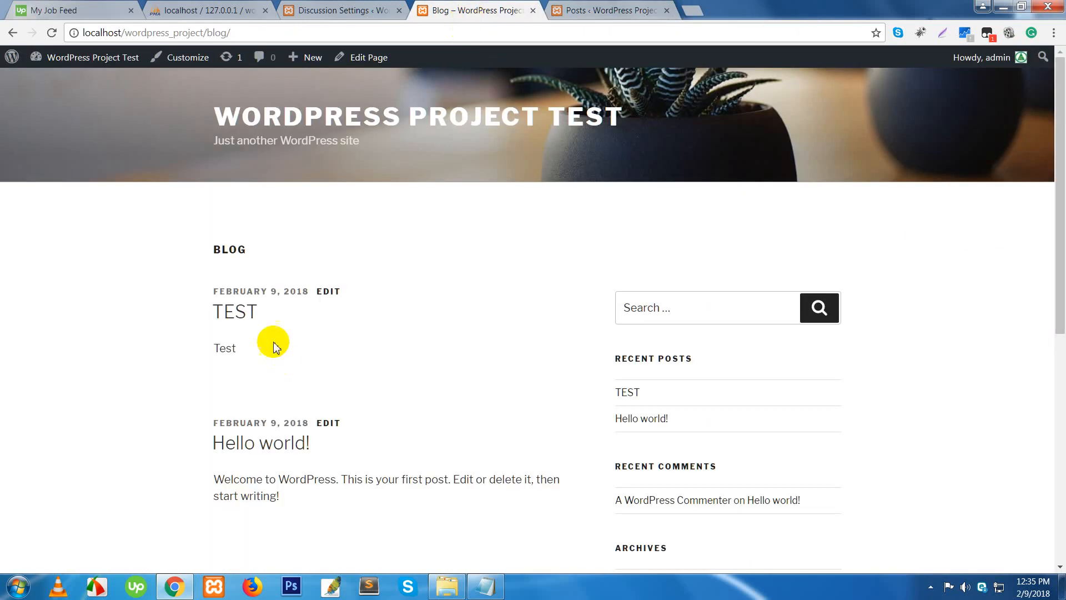
scroll(274, 383, "down", 1)
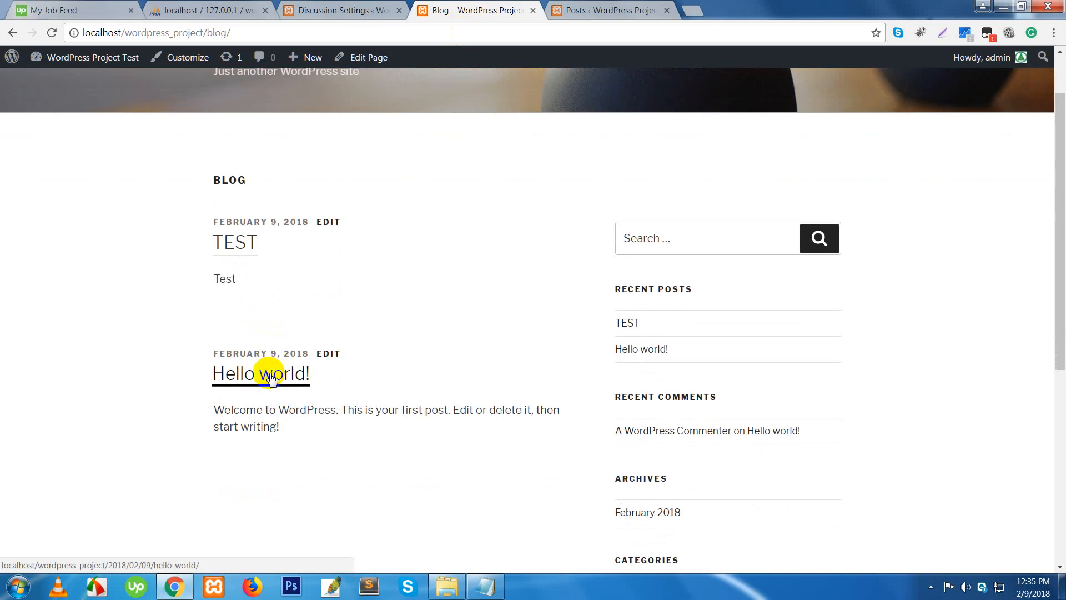
left_click(270, 378)
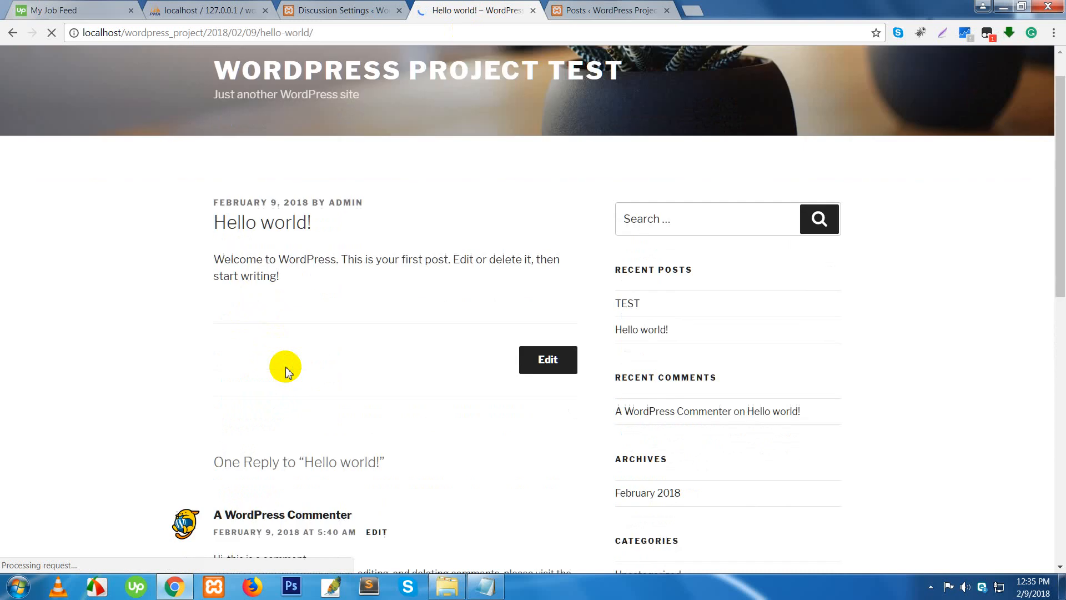
scroll(286, 365, "down", 2)
scroll(329, 394, "down", 5)
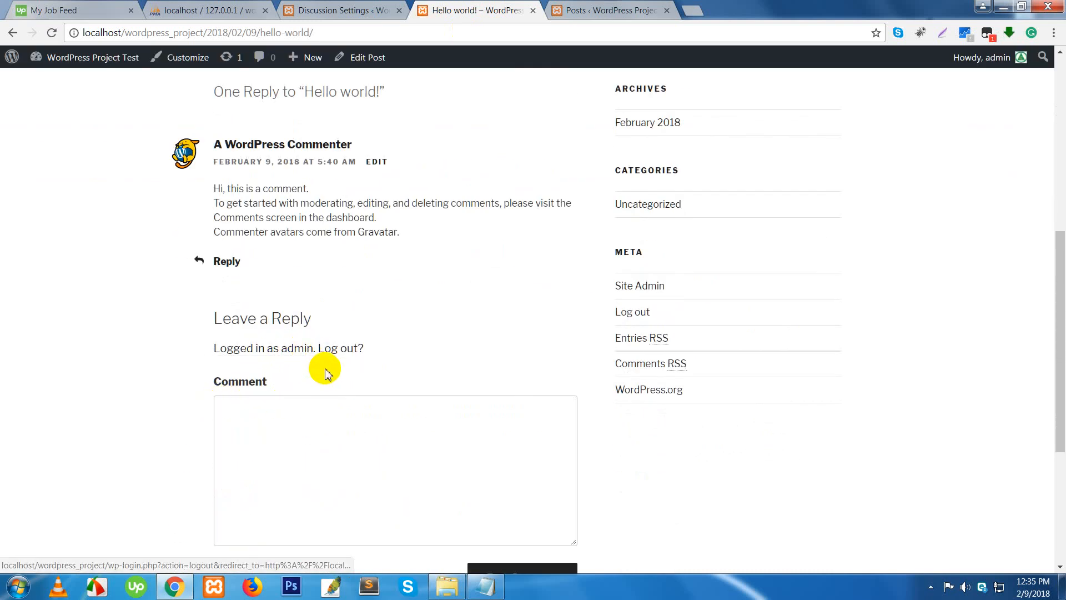
scroll(328, 394, "down", 1)
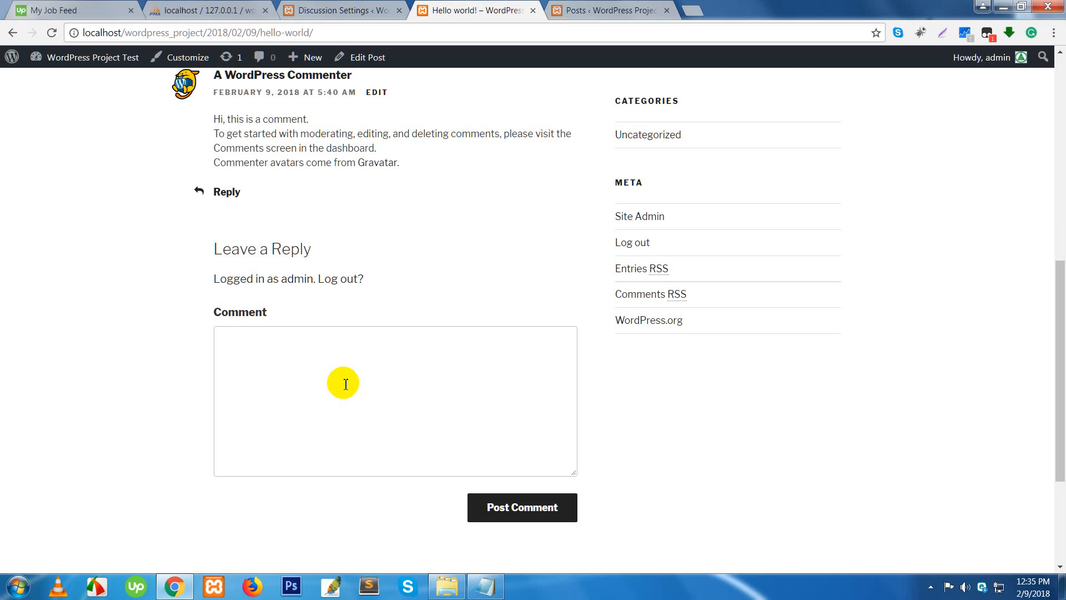
left_click(345, 384)
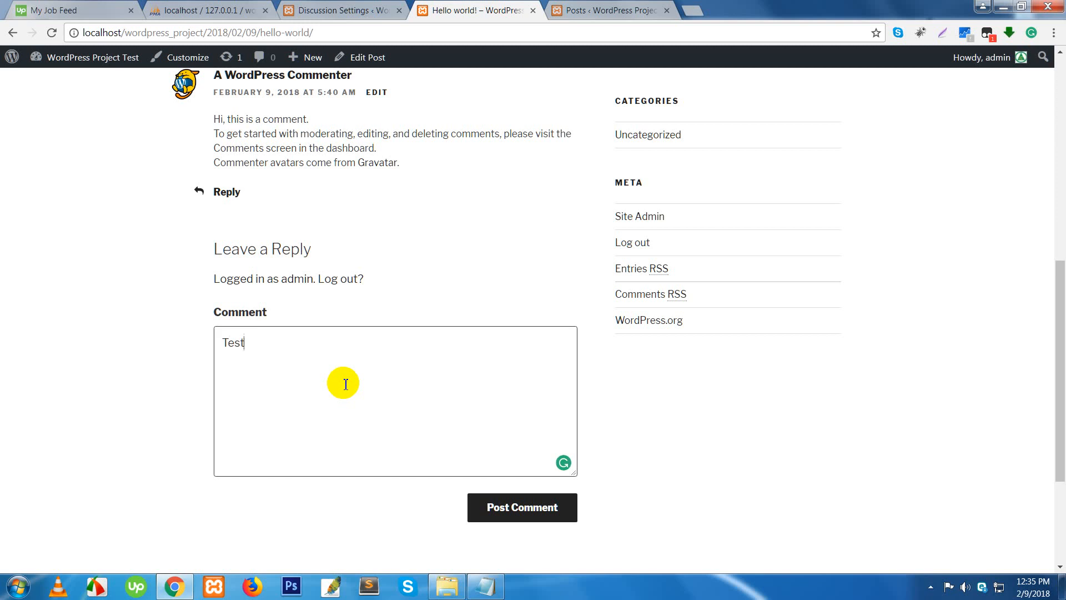
left_click(492, 504)
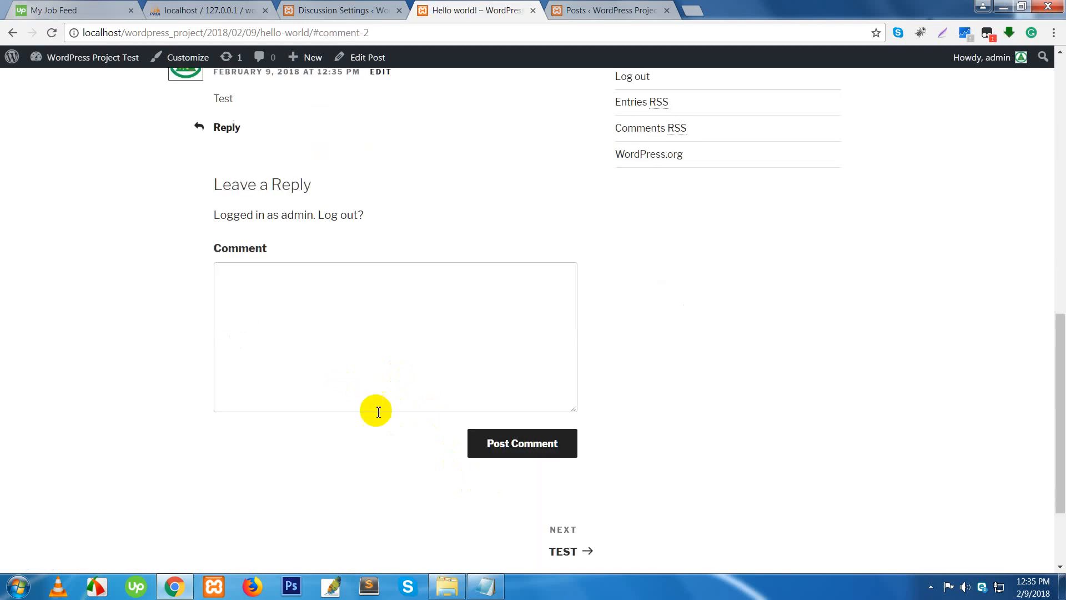
- Reply 'ok' to the admin's Test comment and scroll up to view both
scroll(376, 410, "up", 2)
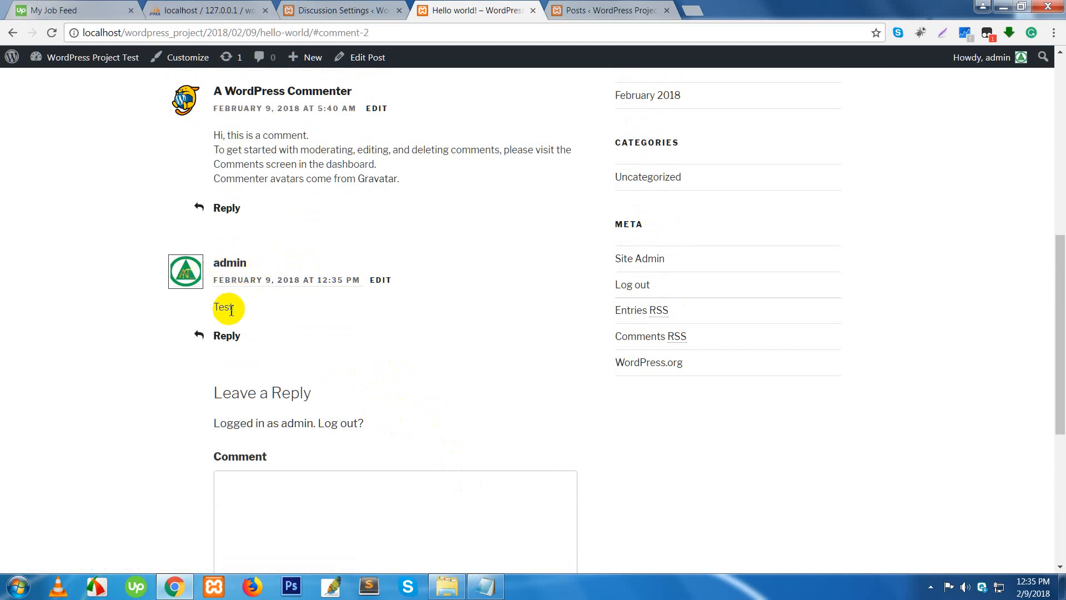
left_click(231, 337)
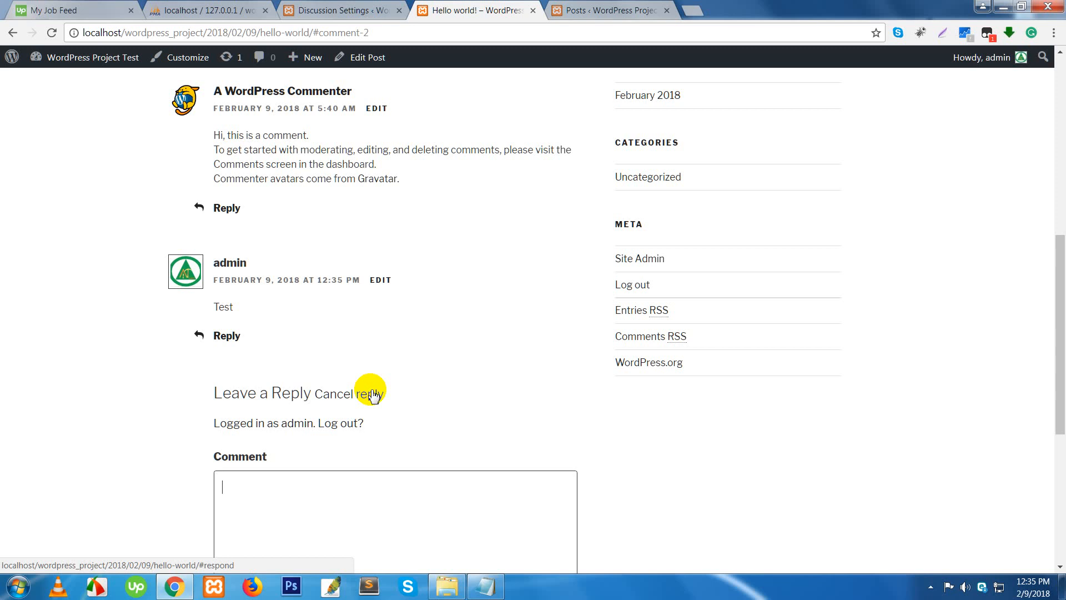
scroll(376, 417, "down", 3)
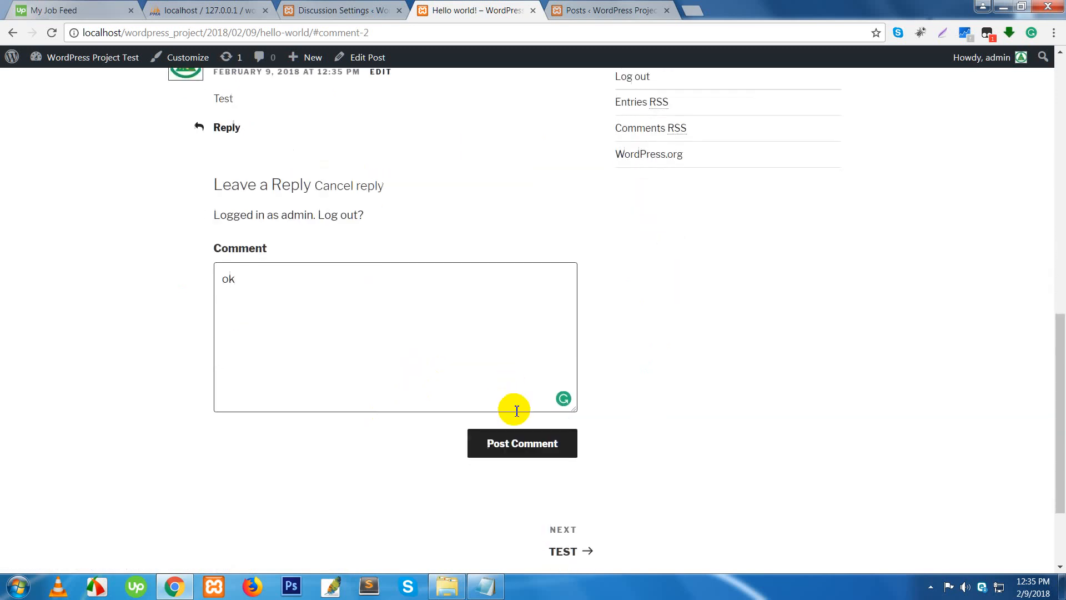
left_click(521, 447)
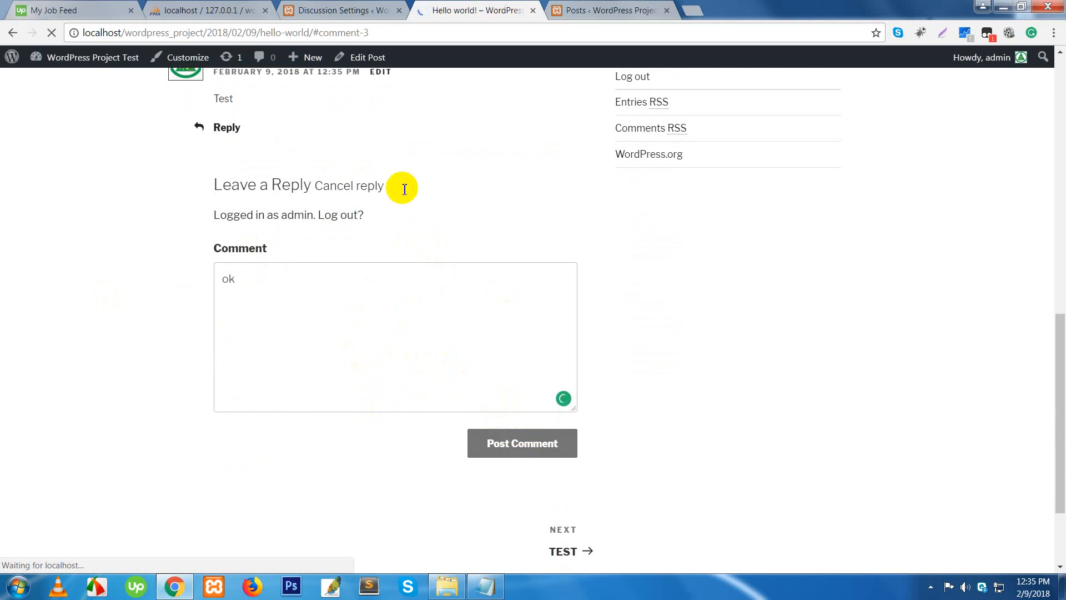
scroll(470, 332, "down", 2)
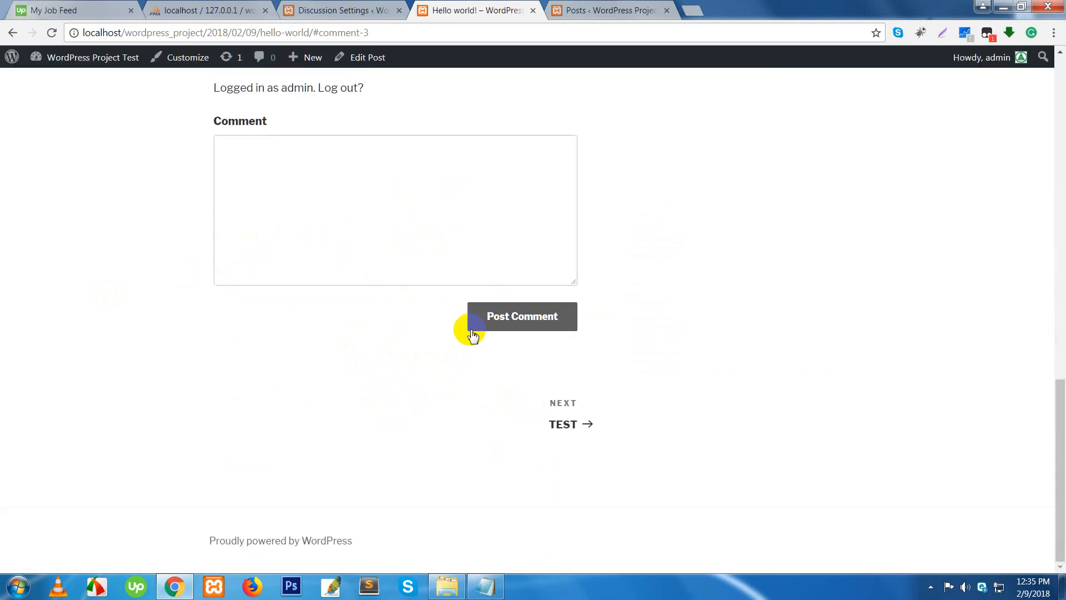
scroll(466, 330, "up", 5)
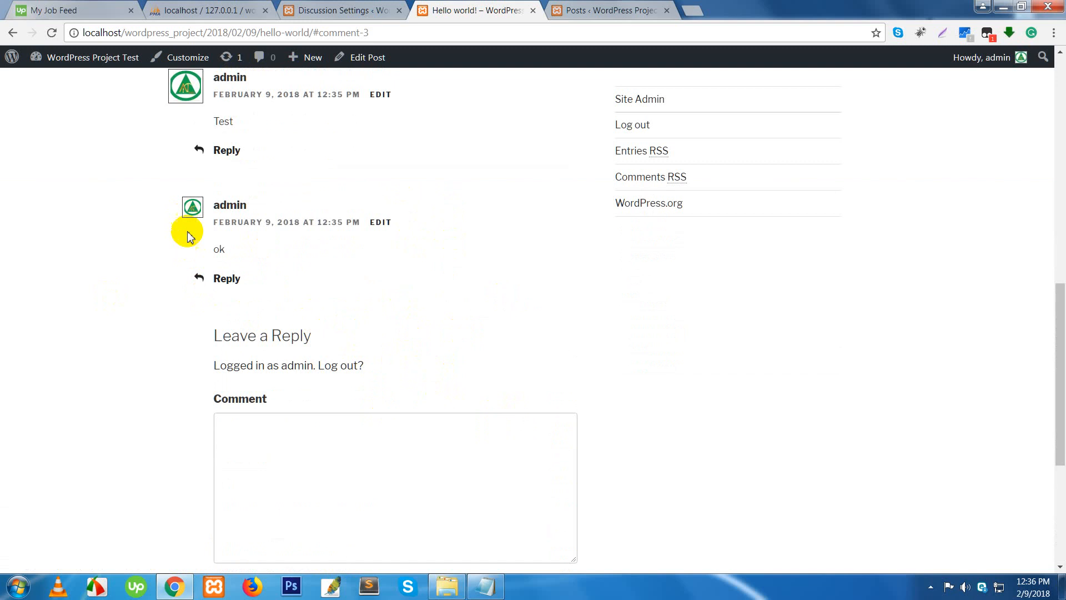
scroll(189, 239, "up", 2)
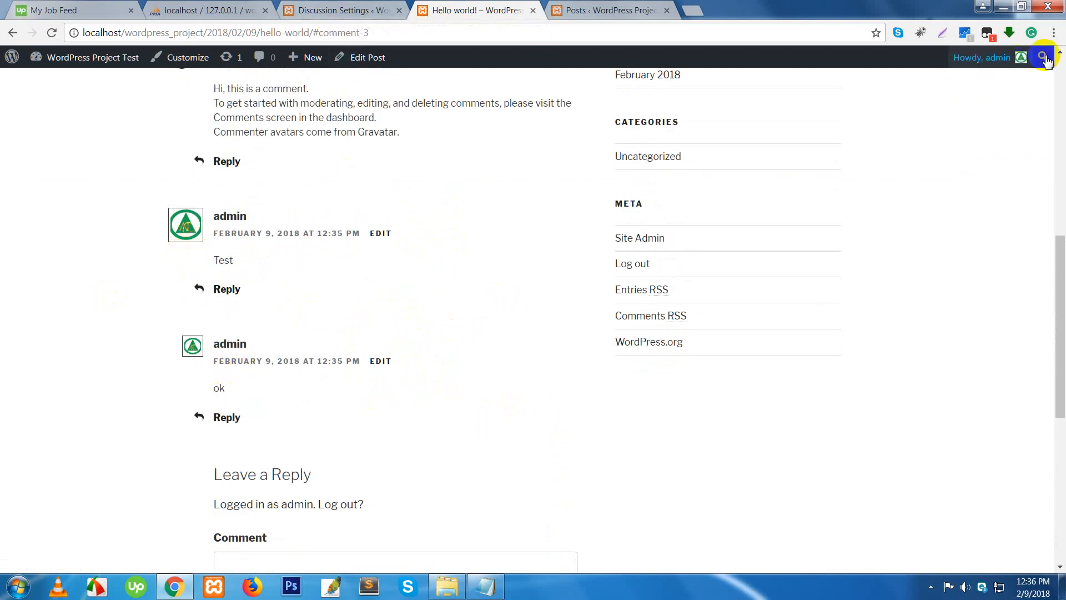
- Look over the Comment Moderation and Blacklist sections, then go to Settings > Media
left_click(1022, 58)
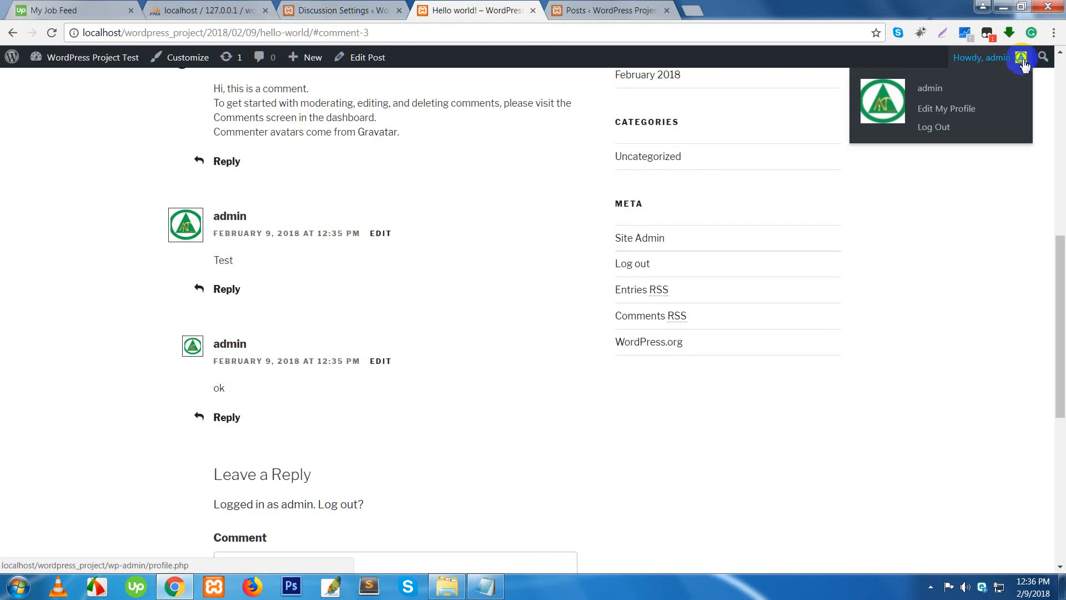
left_click(344, 13)
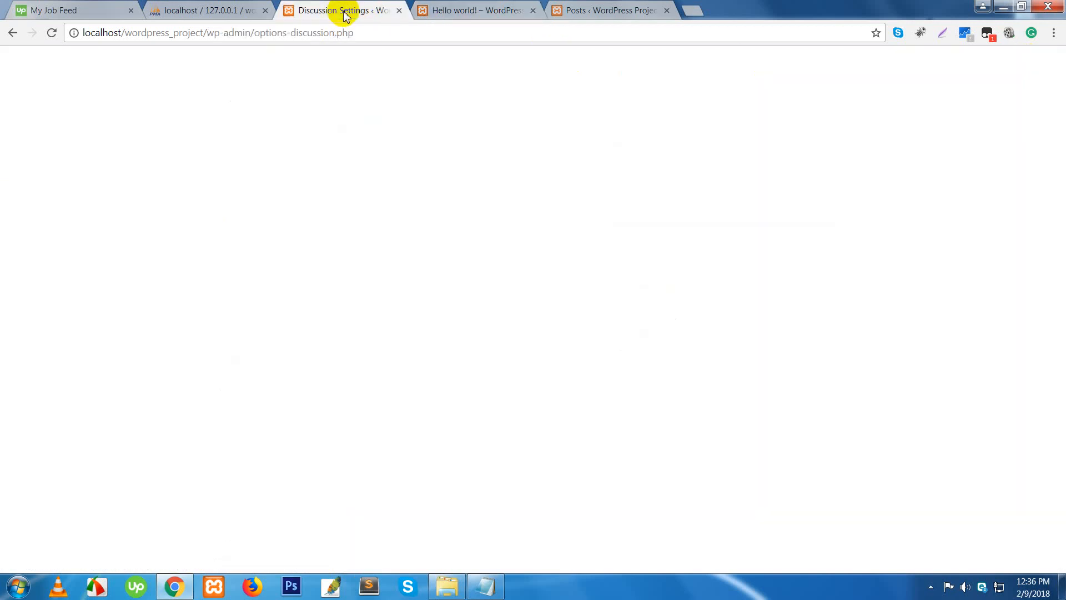
scroll(555, 411, "down", 1)
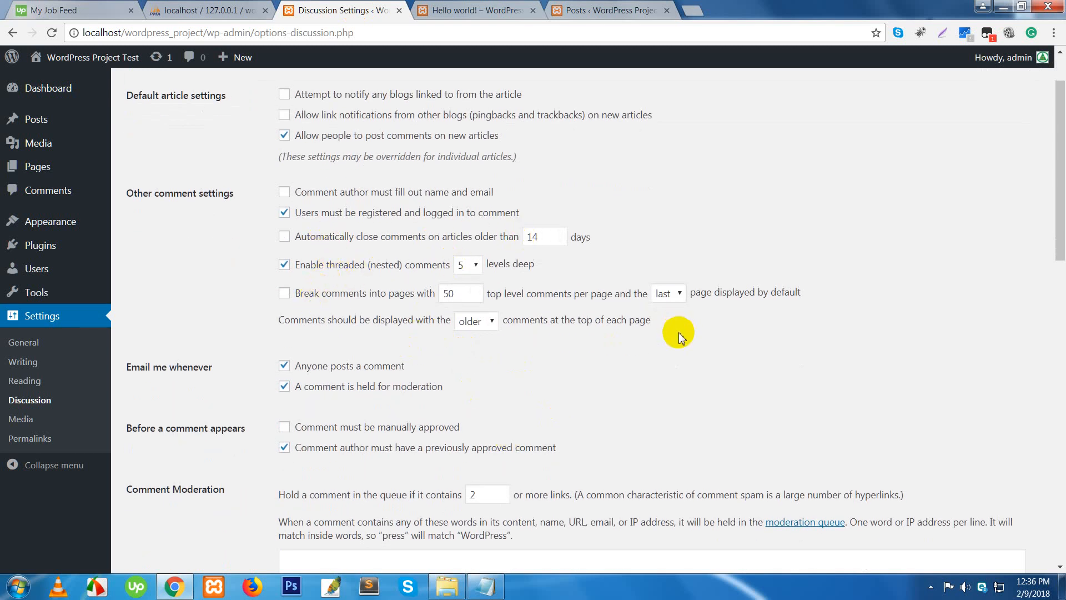
scroll(609, 371, "down", 5)
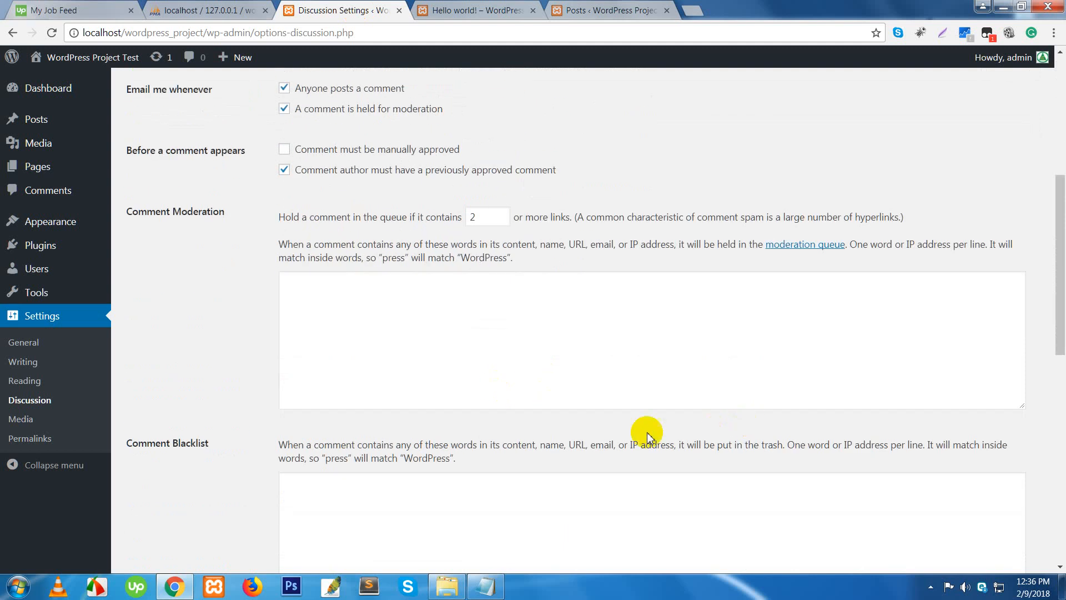
left_click(23, 422)
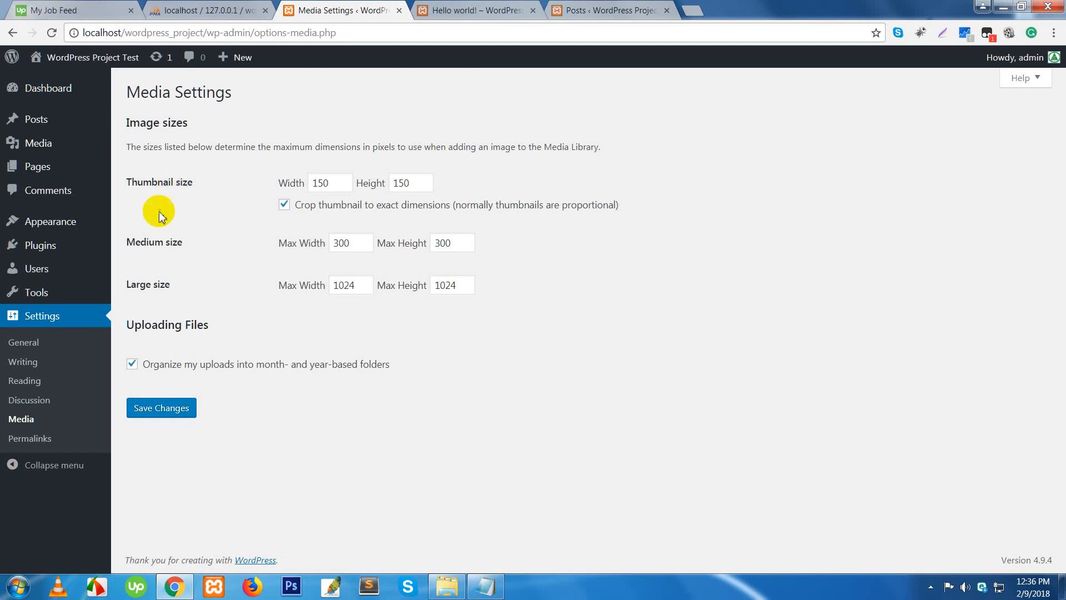
- Go over the Thumbnail 150×150 and Medium 300×300 image size fields
left_click(336, 183)
left_click(413, 185)
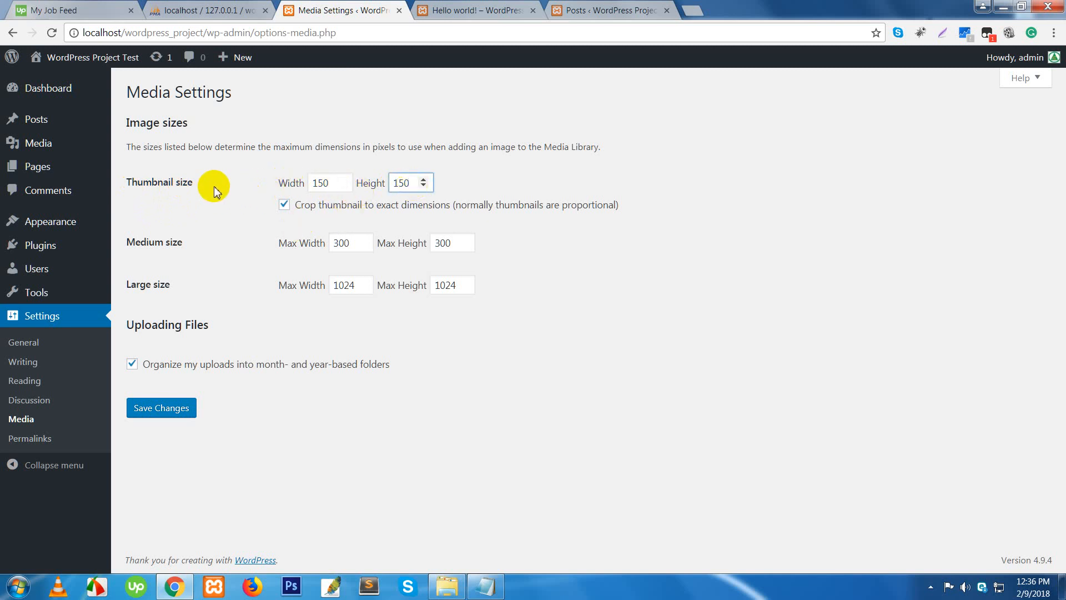
left_click_drag(214, 185, 126, 184)
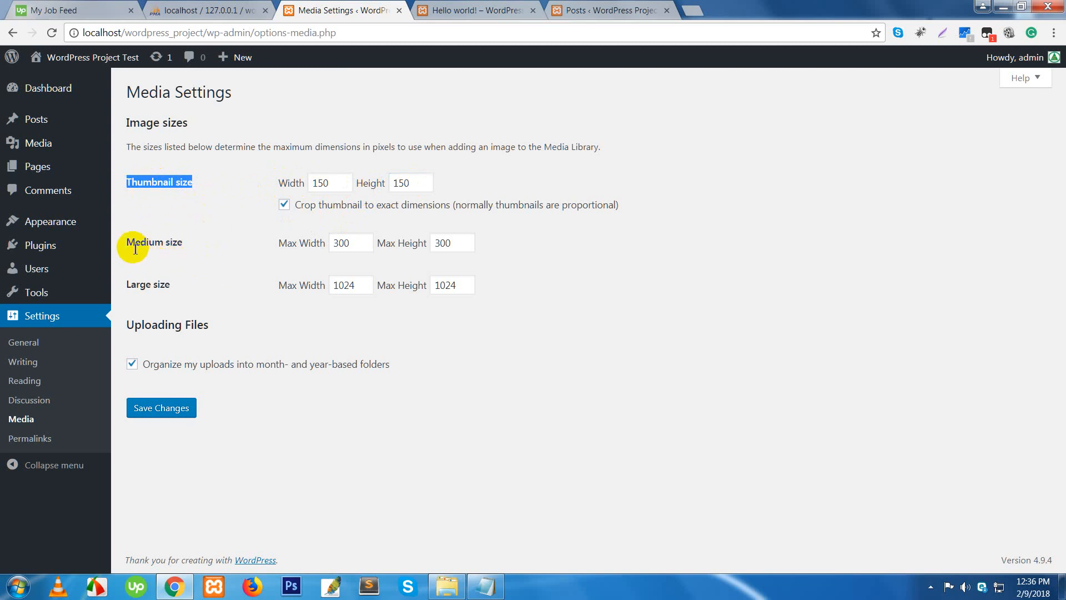
left_click_drag(135, 245, 195, 245)
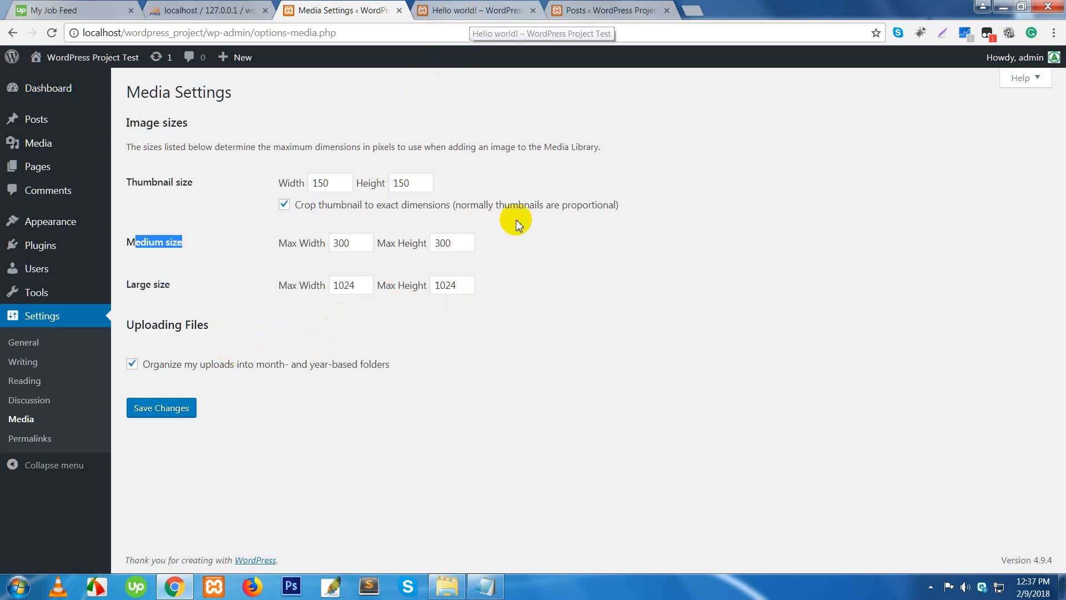
left_click(653, 305)
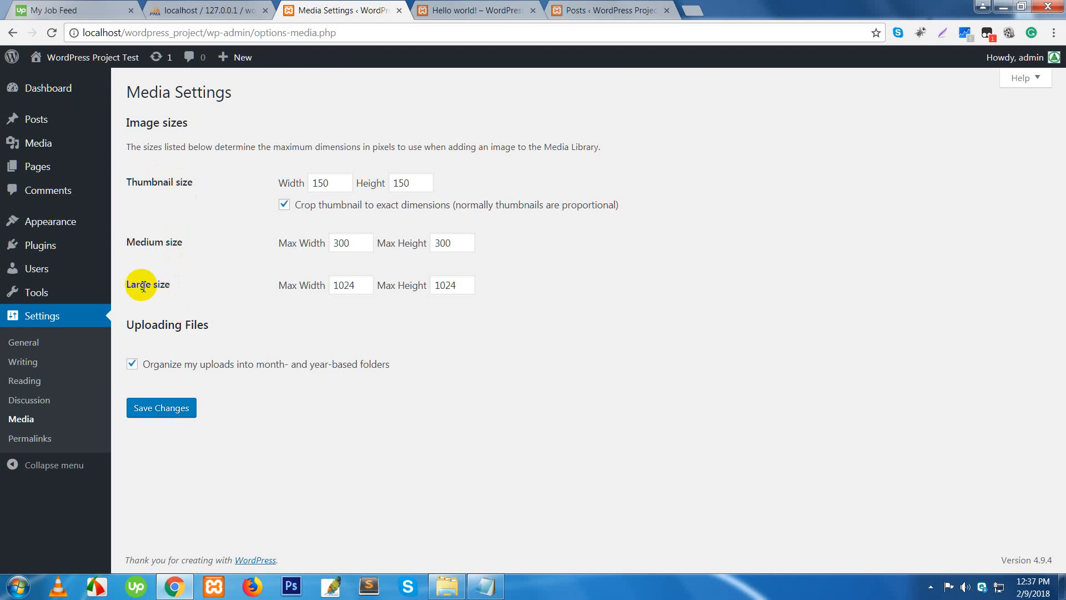
- Review the Large 1024×1024 max size, then open Settings > Permalinks
left_click_drag(140, 284, 200, 284)
left_click_drag(126, 242, 190, 240)
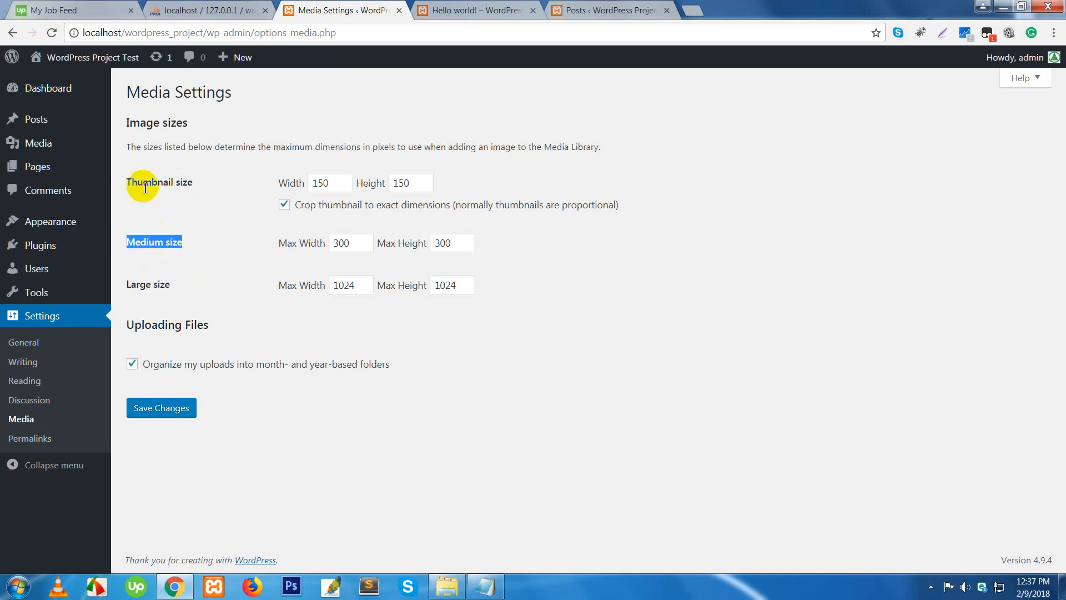
left_click_drag(138, 183, 181, 182)
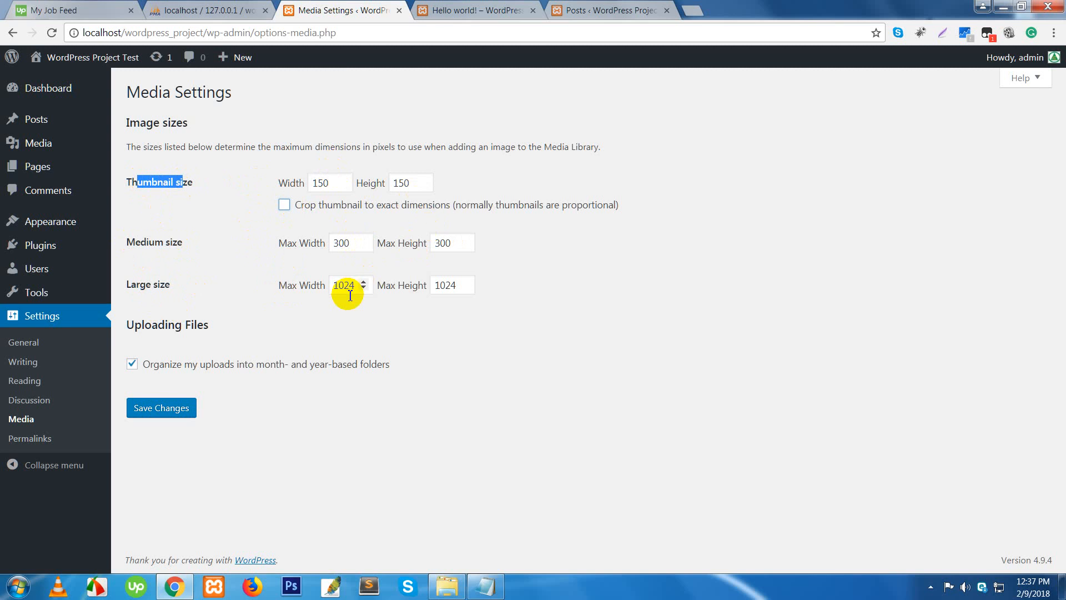
left_click(306, 286)
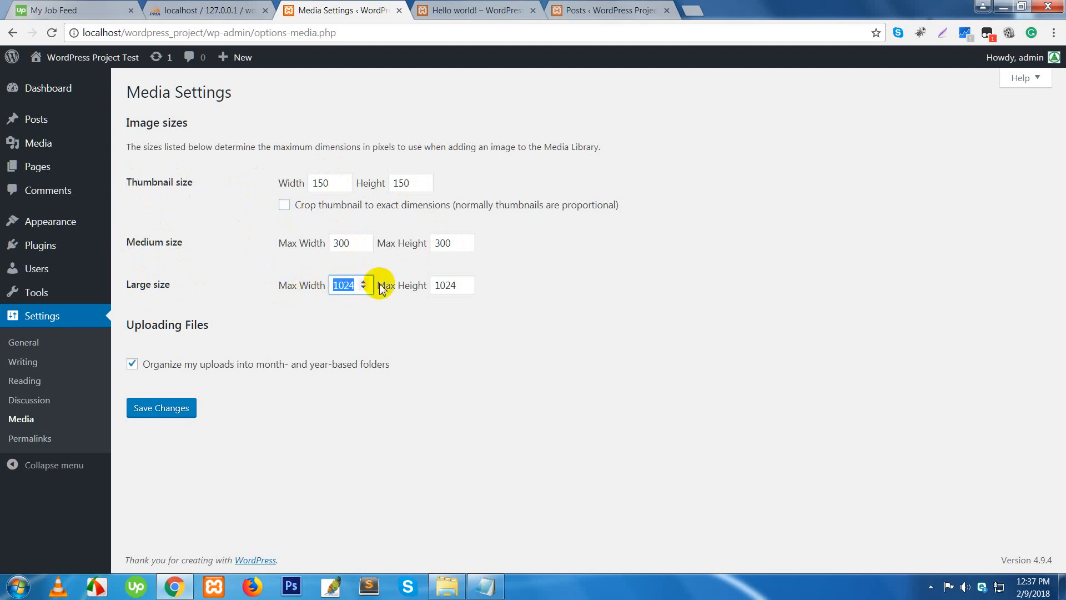
left_click(456, 285)
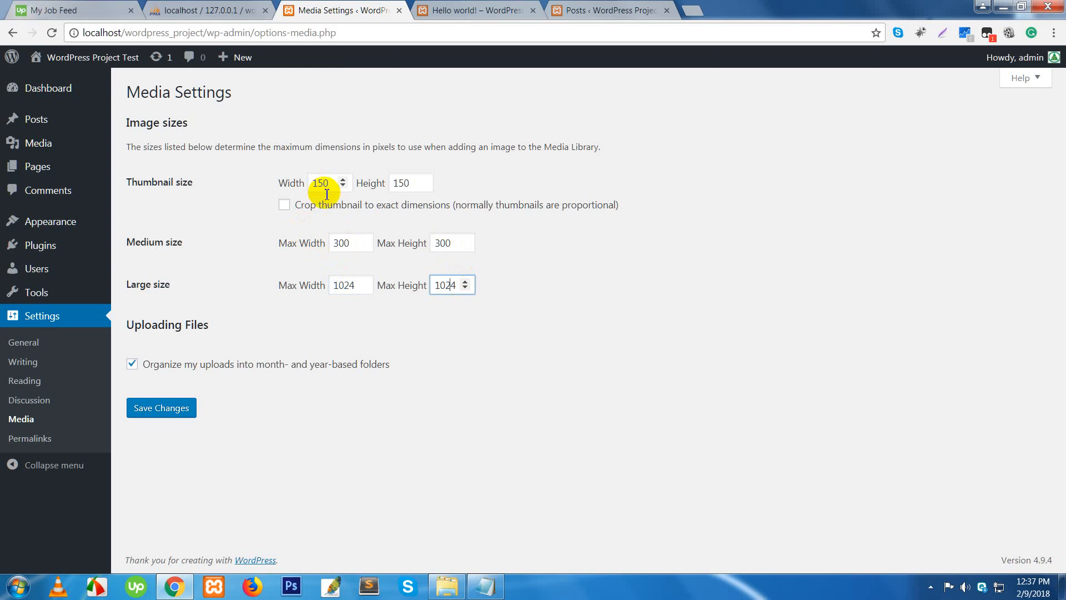
double_click(352, 285)
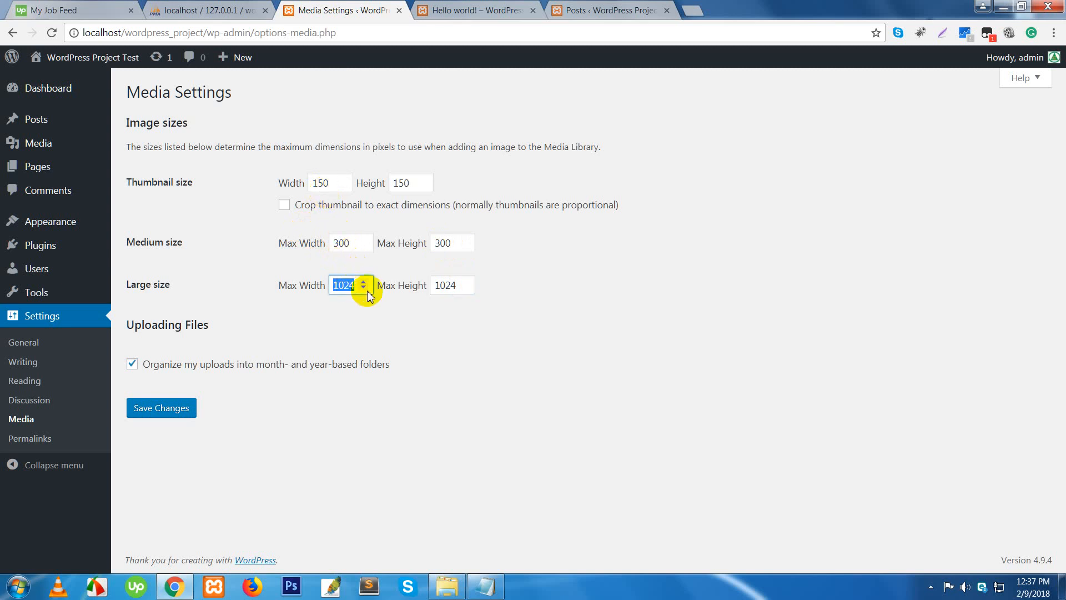
double_click(441, 285)
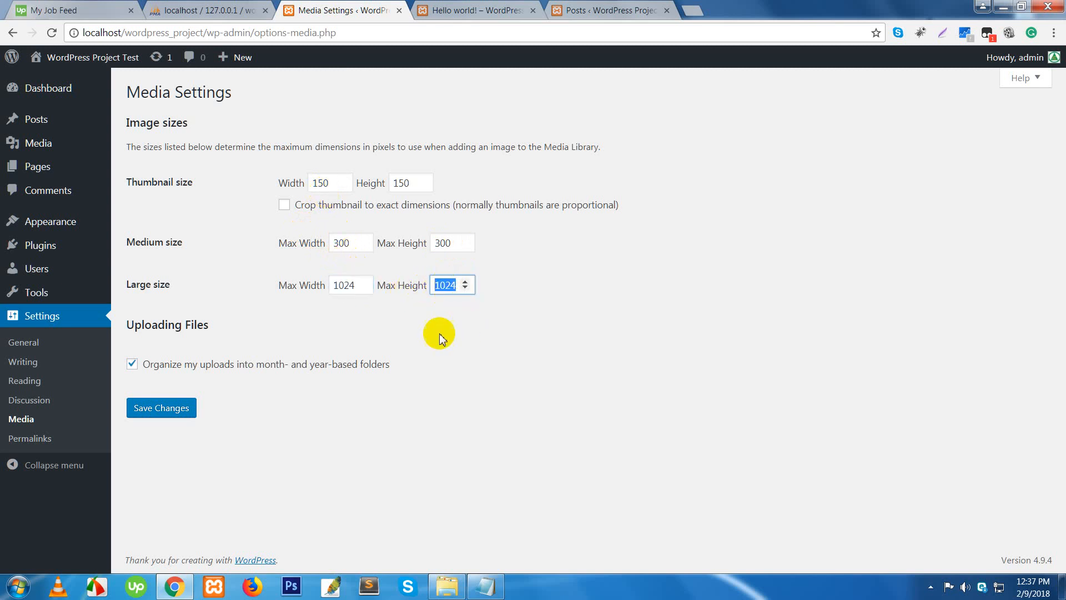
left_click(35, 441)
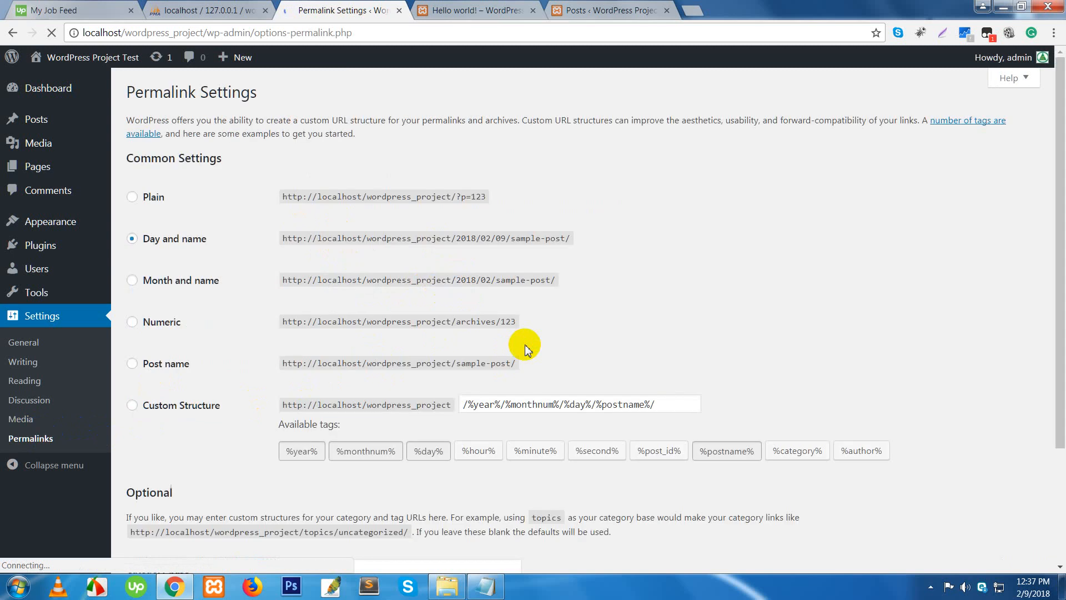
- Inspect the post's dated URL (2018/02) and select Post name in Permalink Settings
left_click(471, 11)
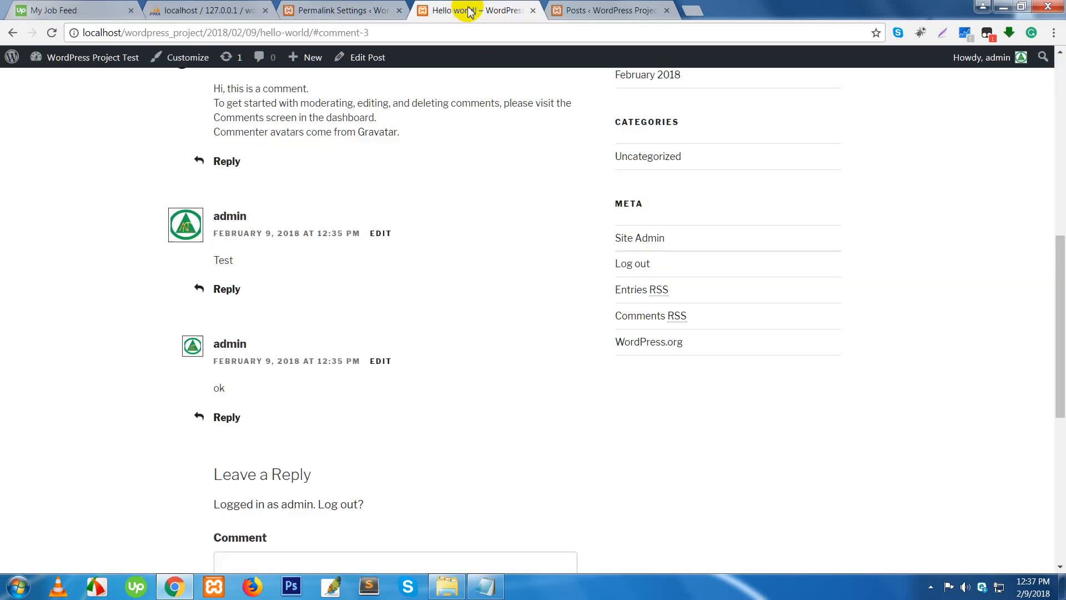
left_click(587, 14)
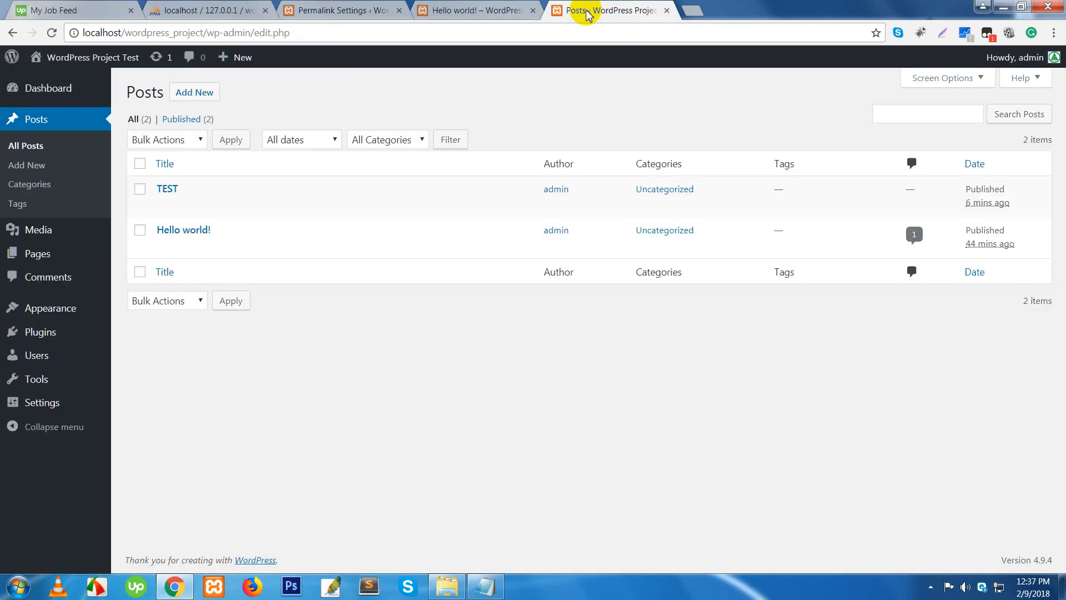
left_click(665, 11)
scroll(405, 236, "up", 10)
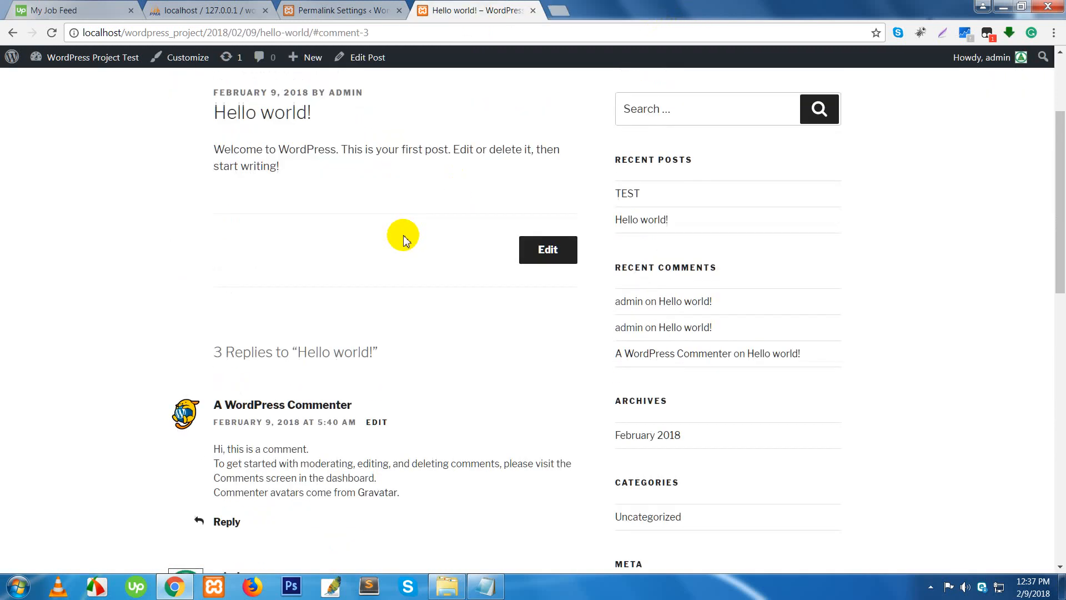
double_click(219, 36)
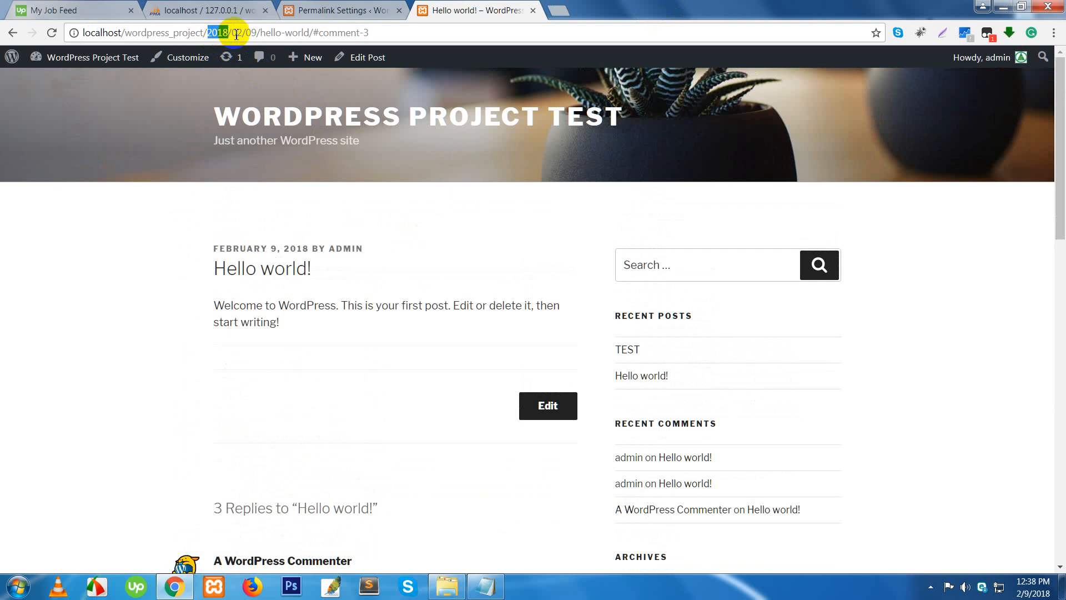
double_click(237, 35)
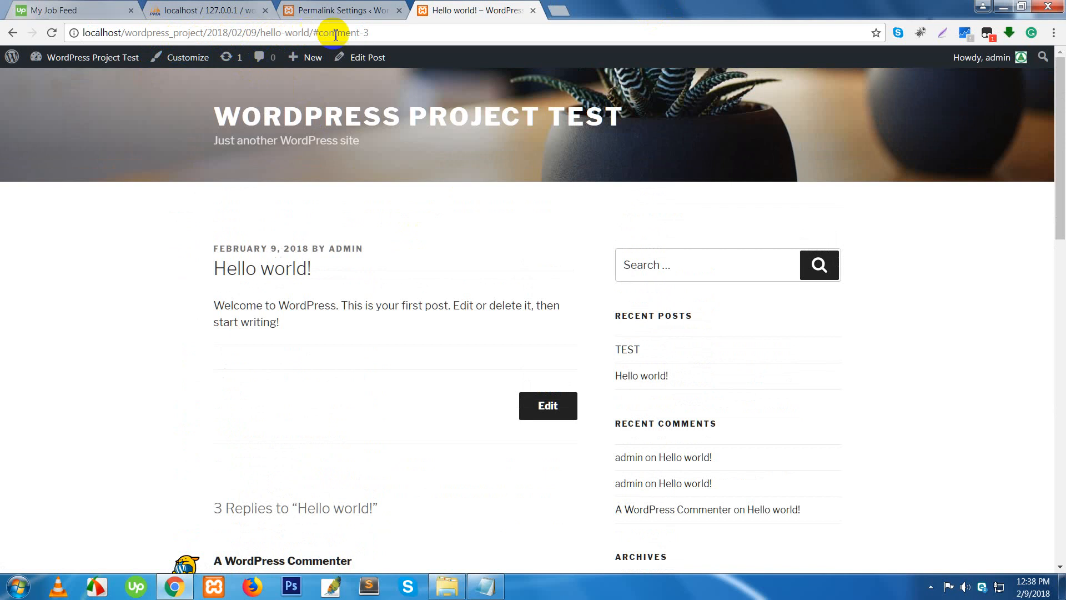
left_click_drag(389, 34, 136, 14)
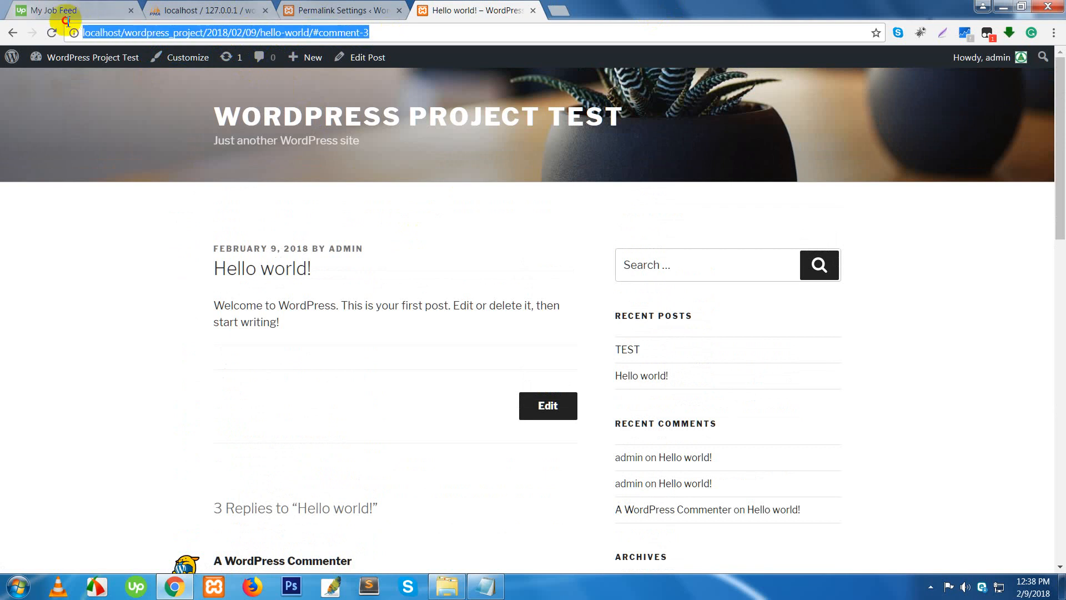
double_click(219, 34)
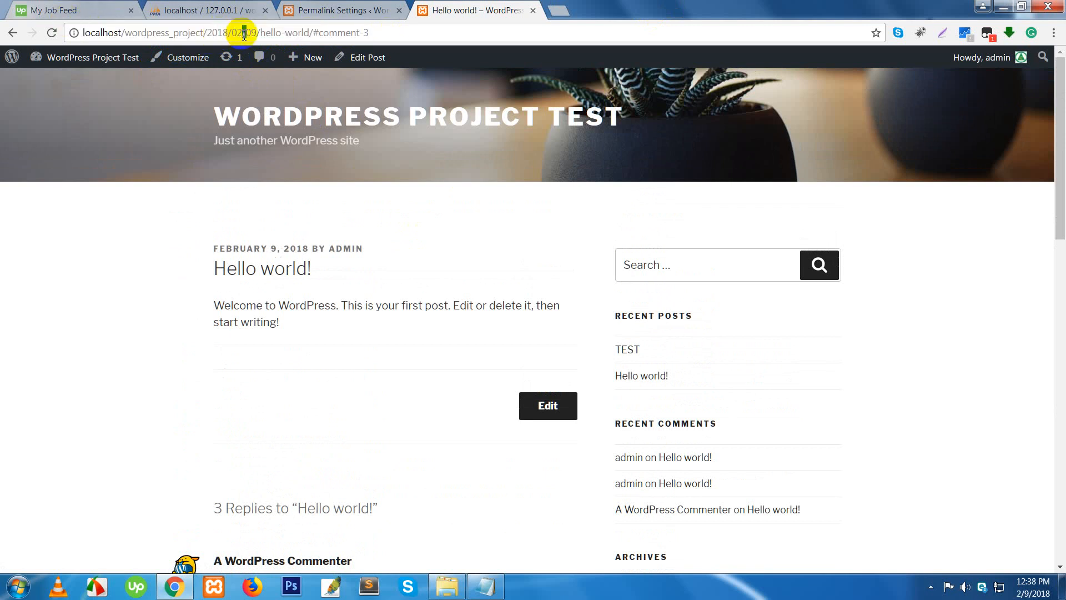
double_click(239, 34)
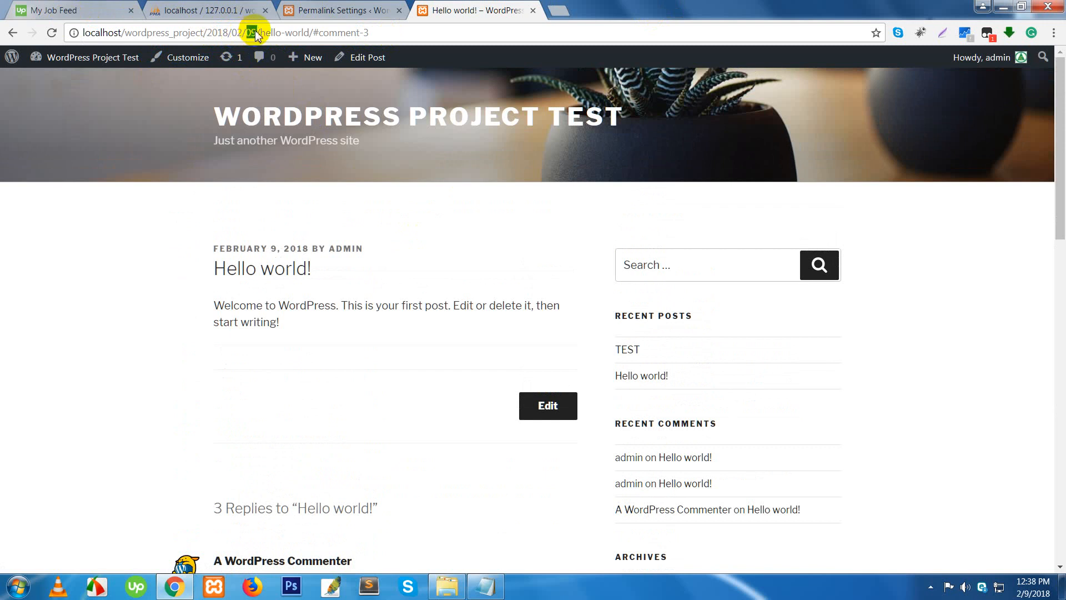
left_click(321, 14)
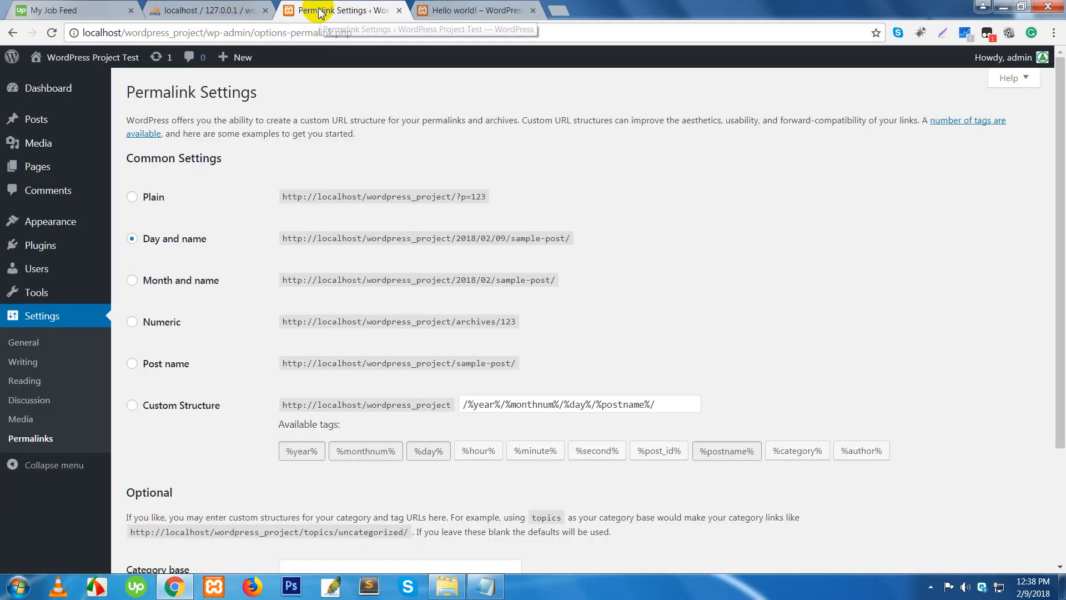
left_click(159, 368)
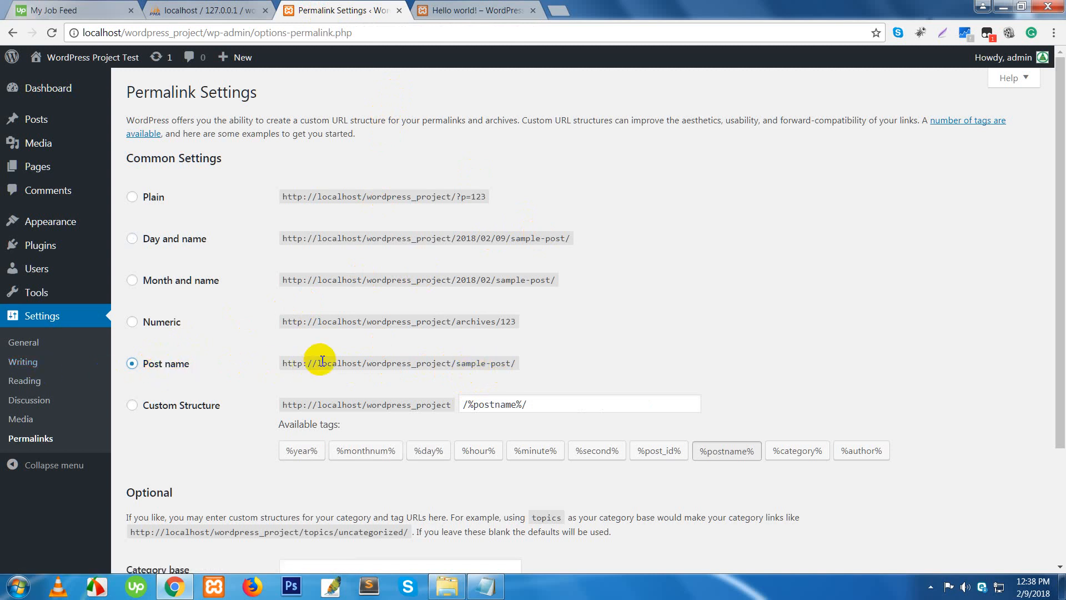
- Strip 2018/02/09/ and the comment anchor from the post address, adding the missing slash
left_click(441, 10)
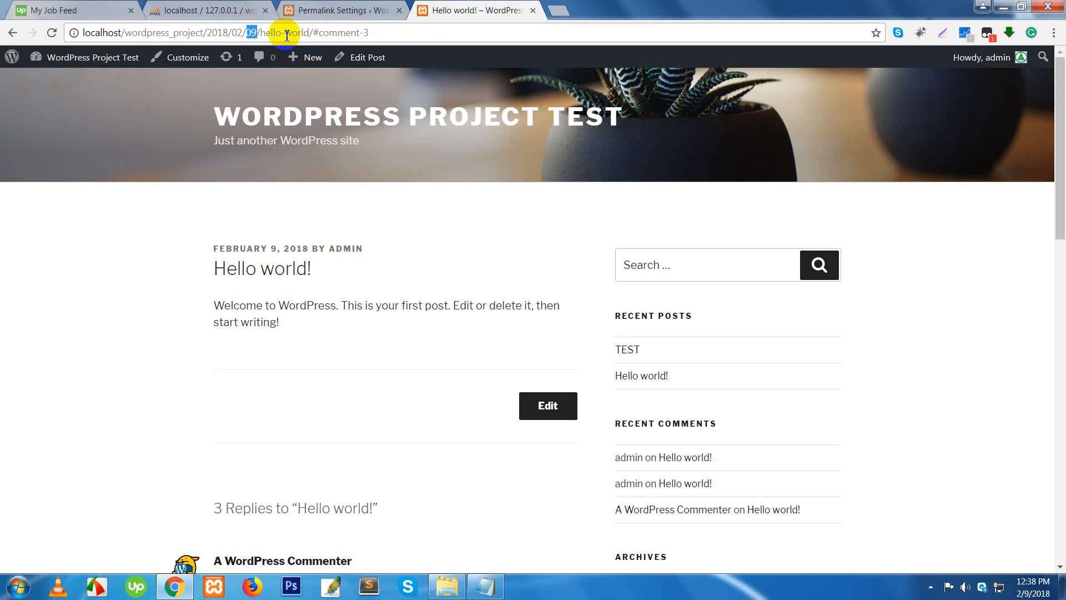
left_click_drag(262, 32, 208, 32)
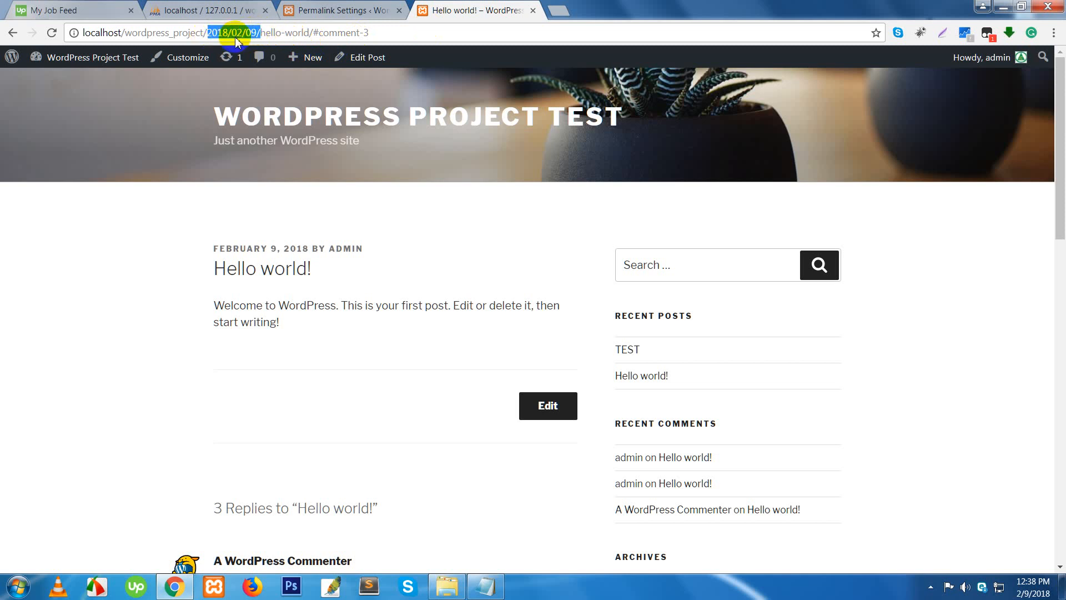
key("BackSpace")
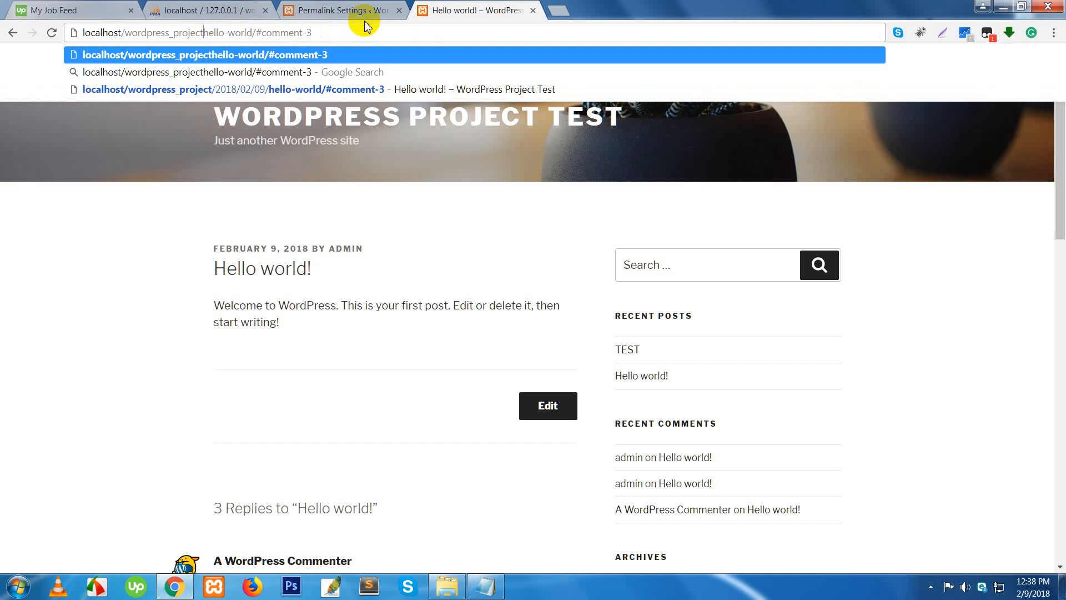
left_click_drag(312, 32, 256, 32)
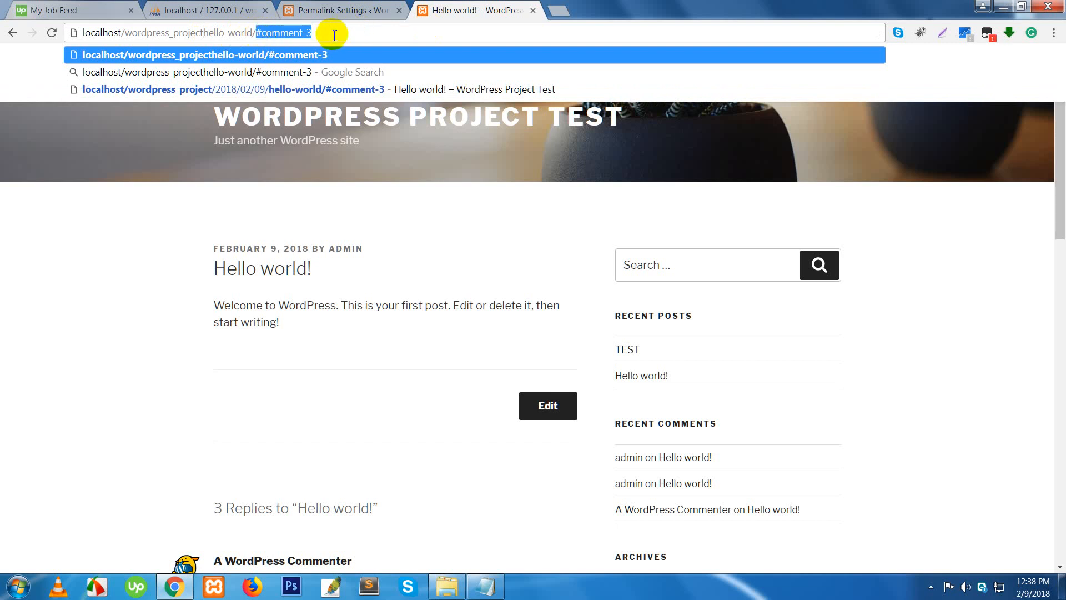
key("BackSpace")
key("Return")
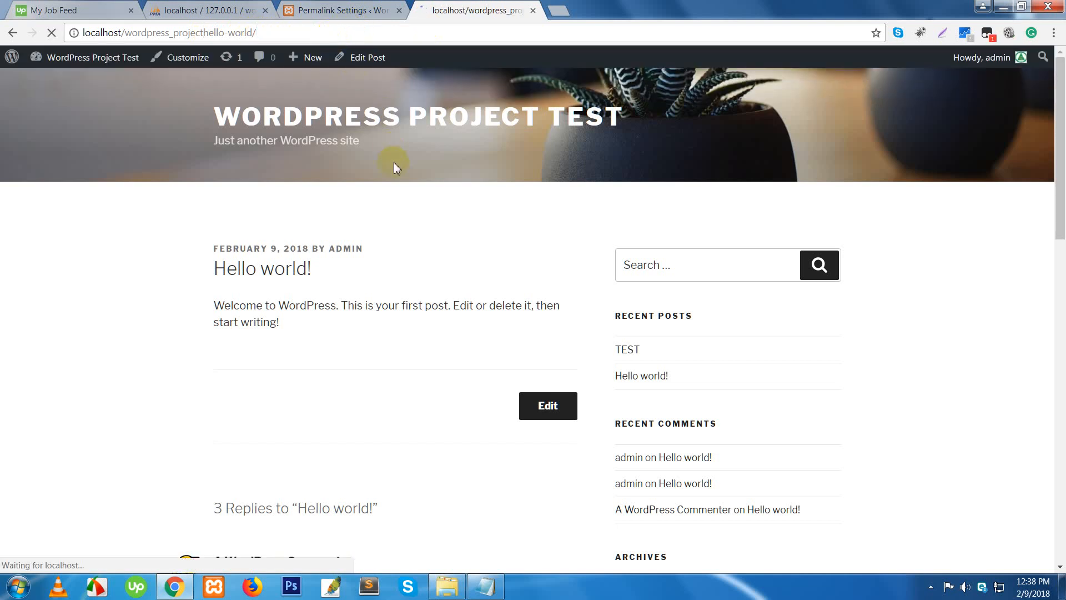
left_click(205, 35)
left_click(205, 35)
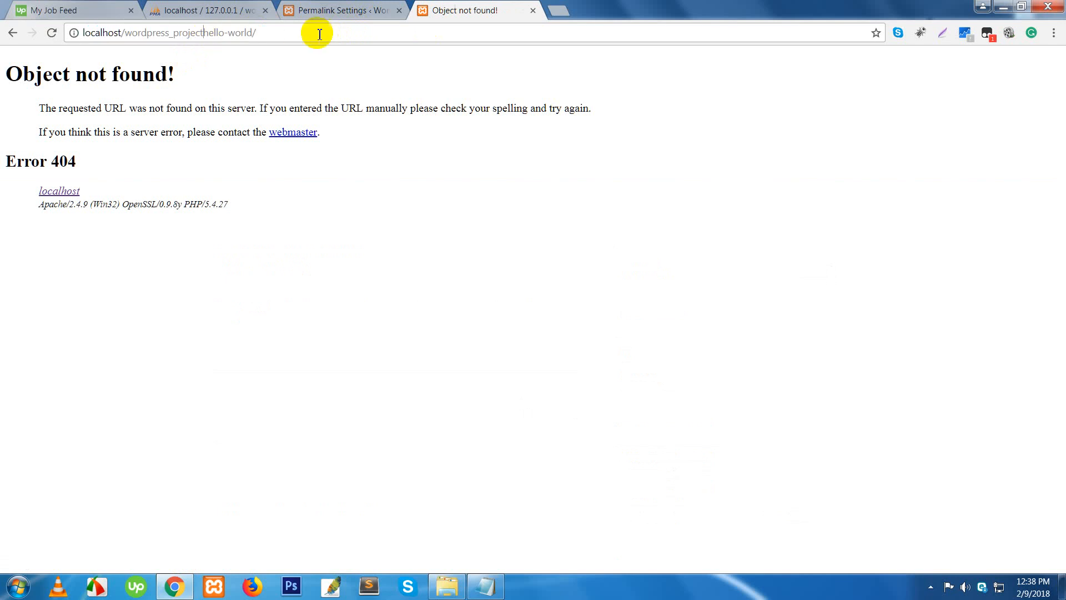
type("/")
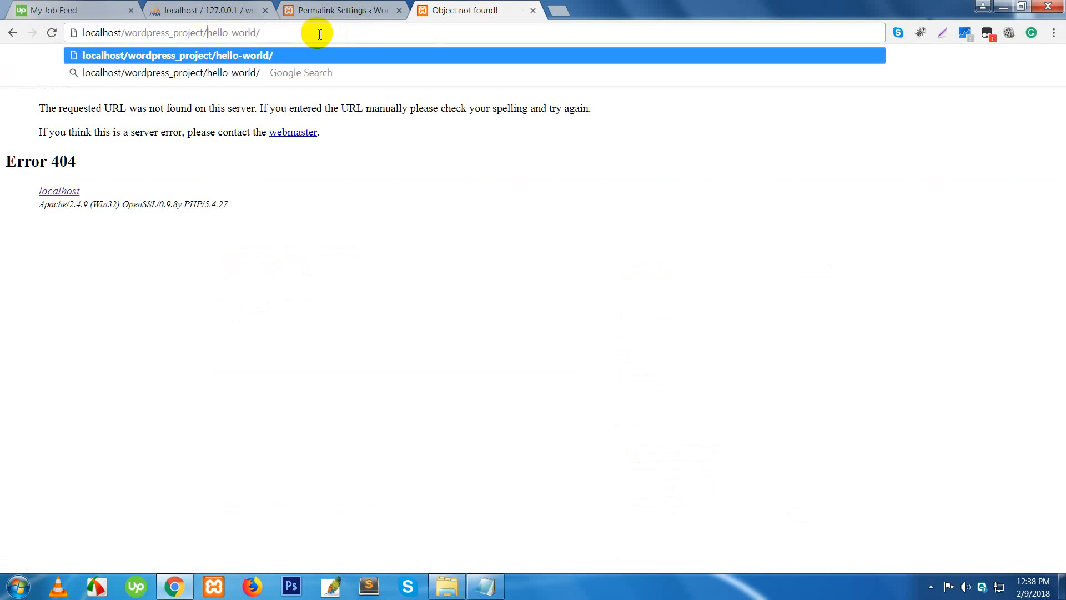
key("Return")
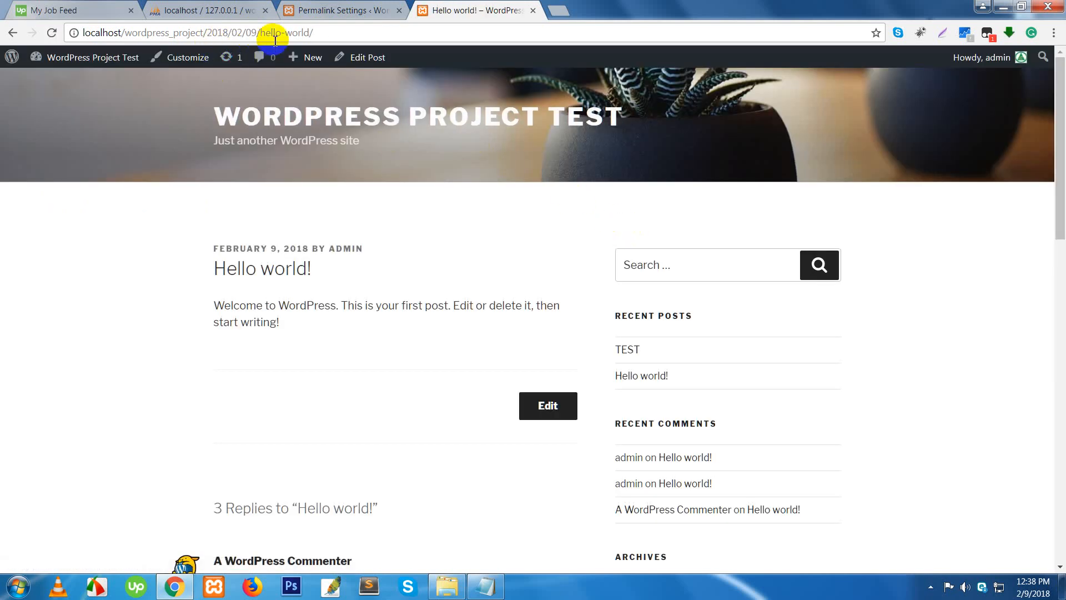
- Save the Post name permalink structure and return to the Hello world! post
left_click(336, 11)
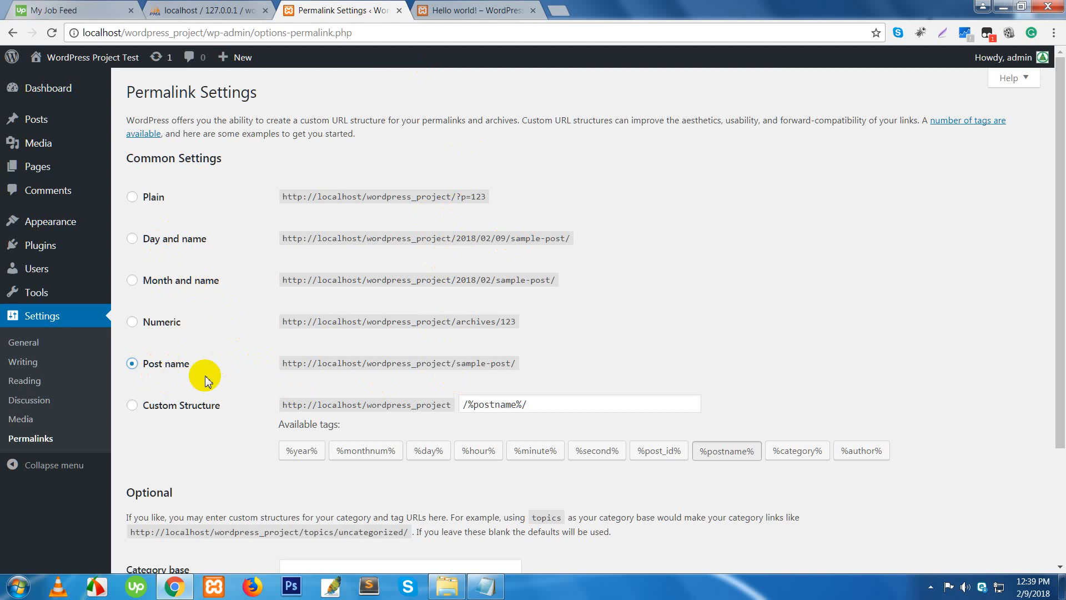
scroll(389, 449, "down", 2)
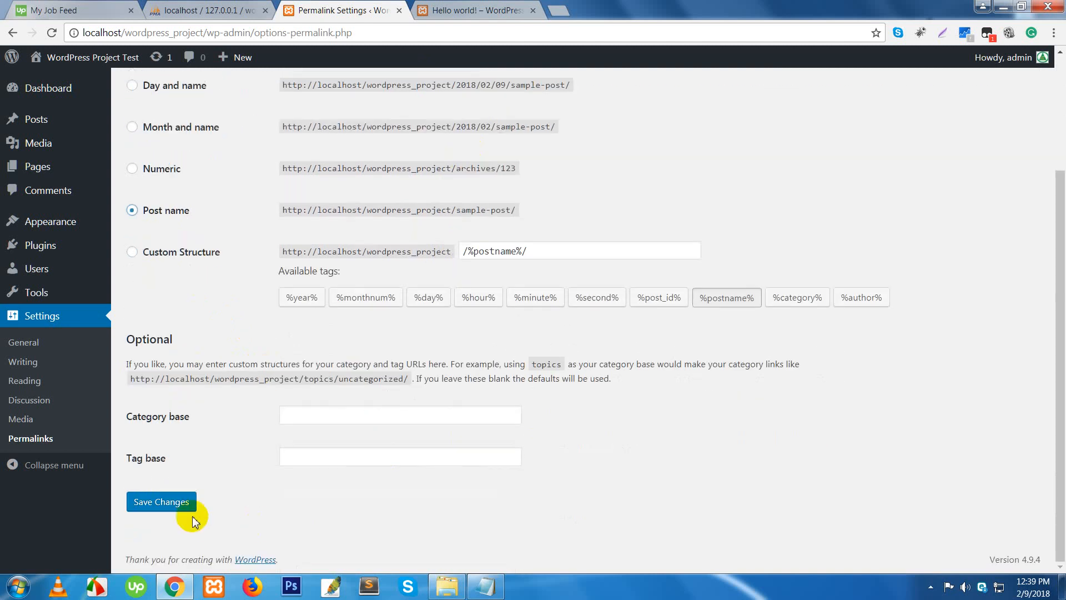
left_click(167, 505)
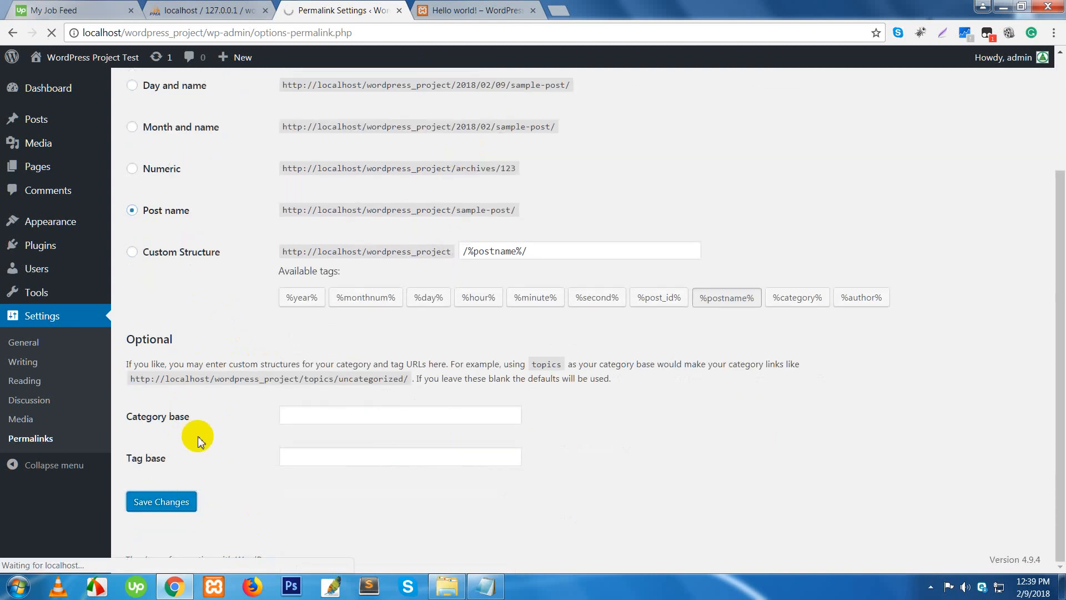
left_click(456, 10)
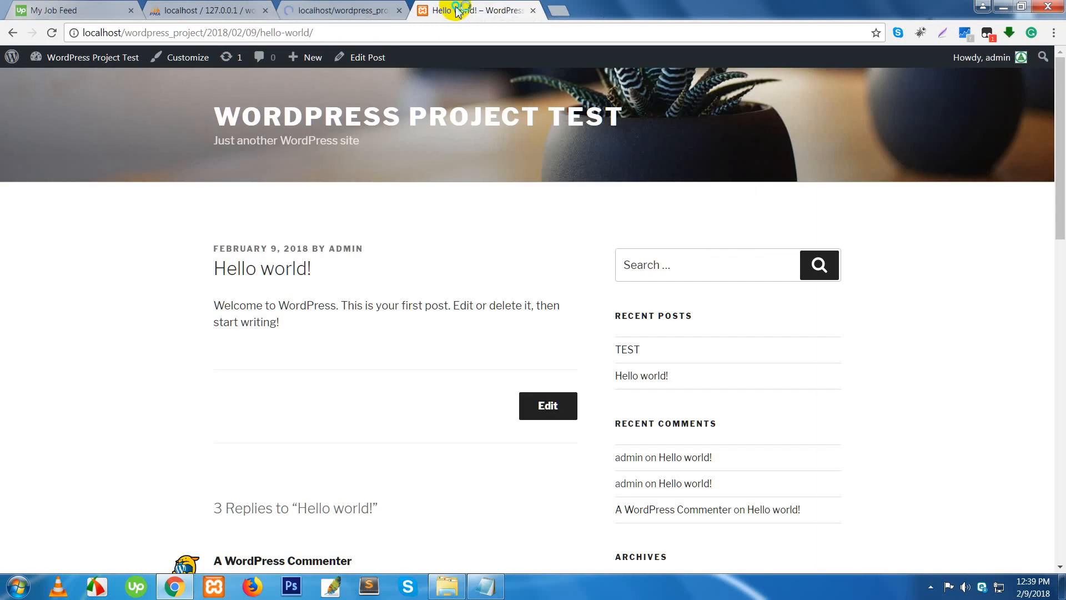
- Reload the post, then trim its address back to the site's home page
right_click(457, 10)
left_click(488, 39)
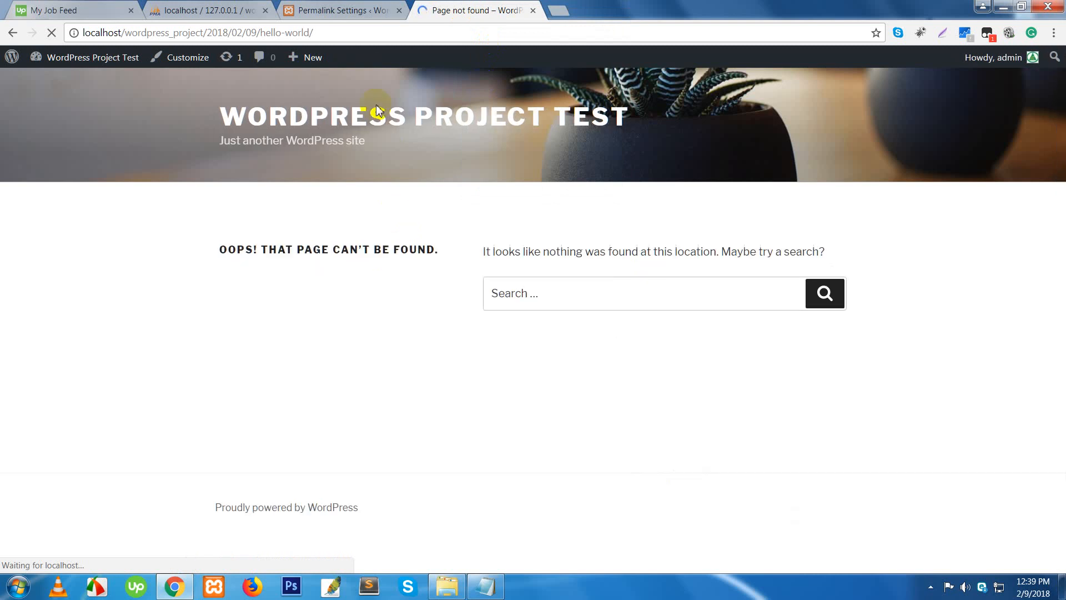
left_click_drag(209, 34, 400, 34)
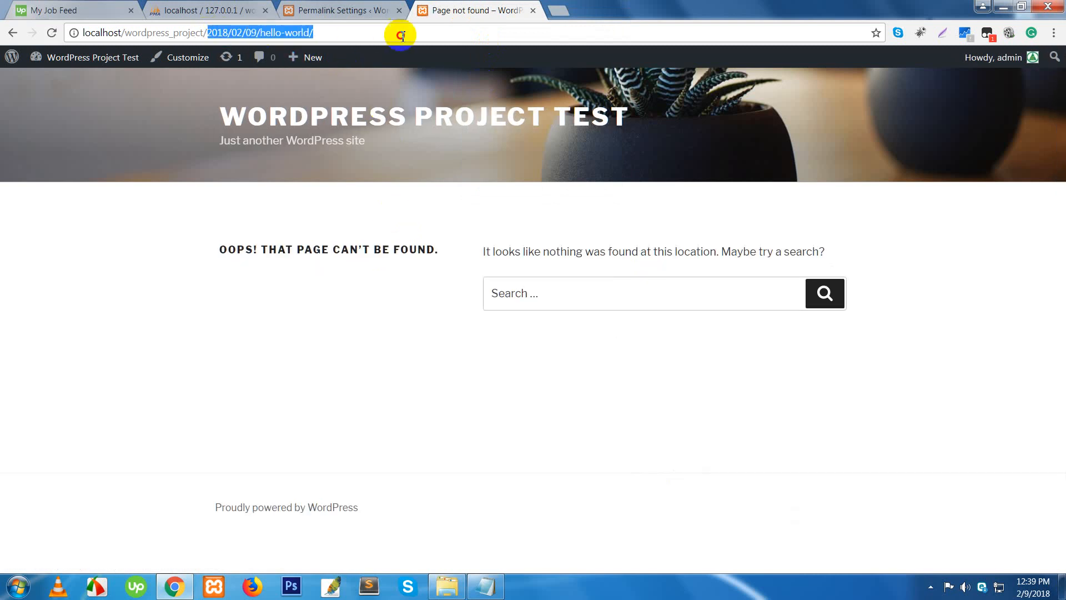
key("BackSpace")
key("BackSpace")
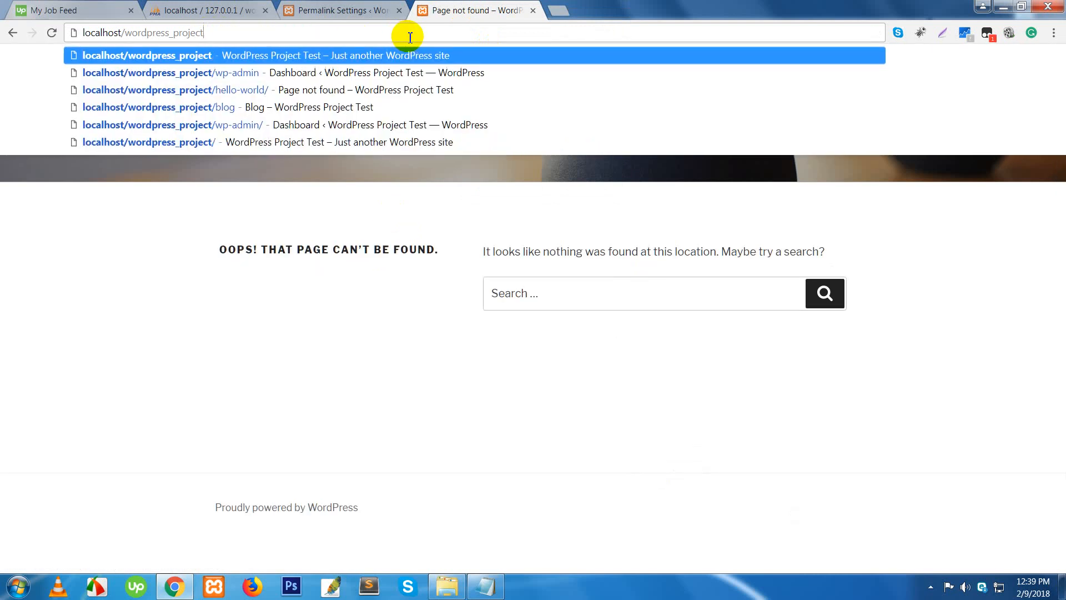
key("Return")
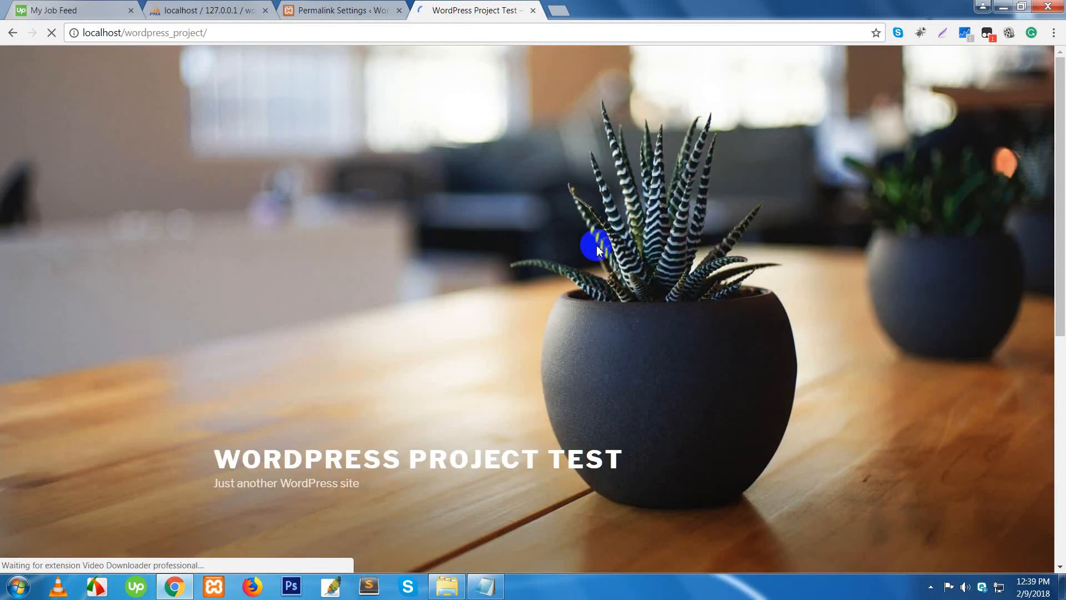
- Load /blog and open Hello world! at localhost/wordpress_project/hello-world/
scroll(565, 302, "down", 7)
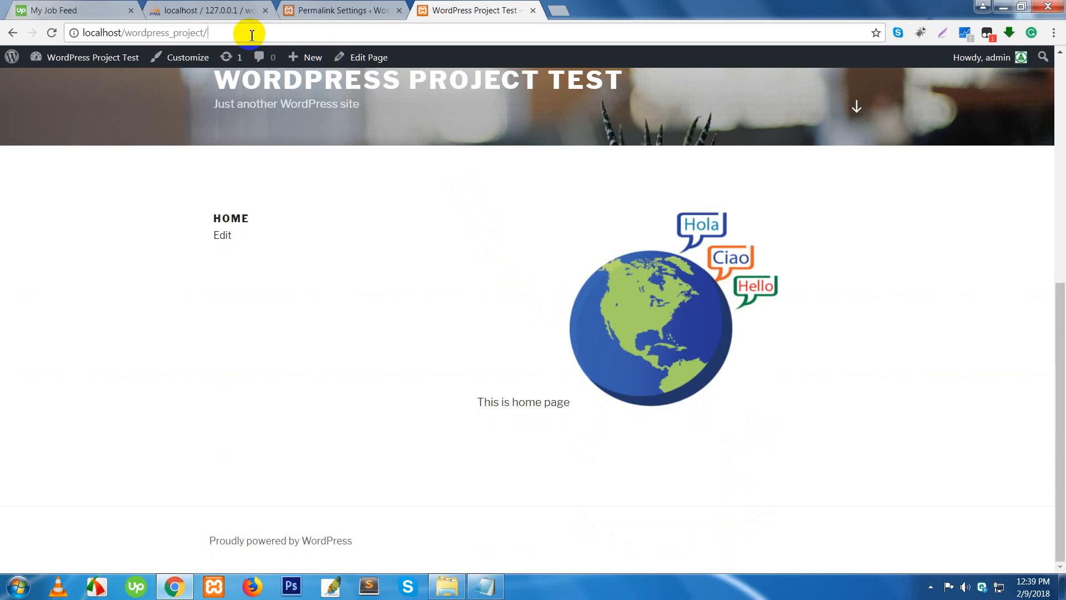
left_click(252, 35)
left_click(251, 35)
type("blog")
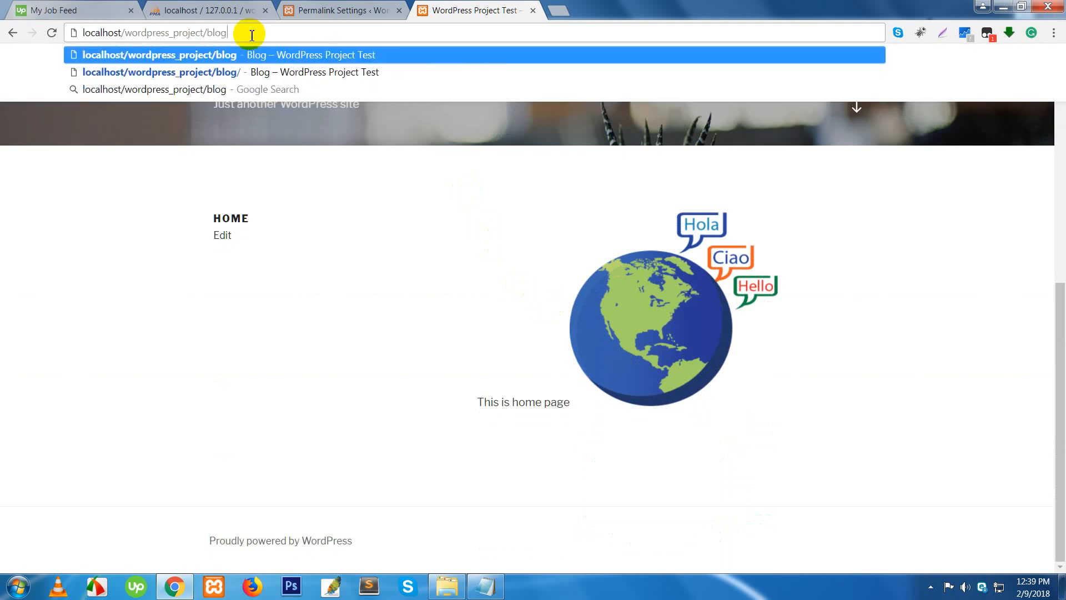
key("Return")
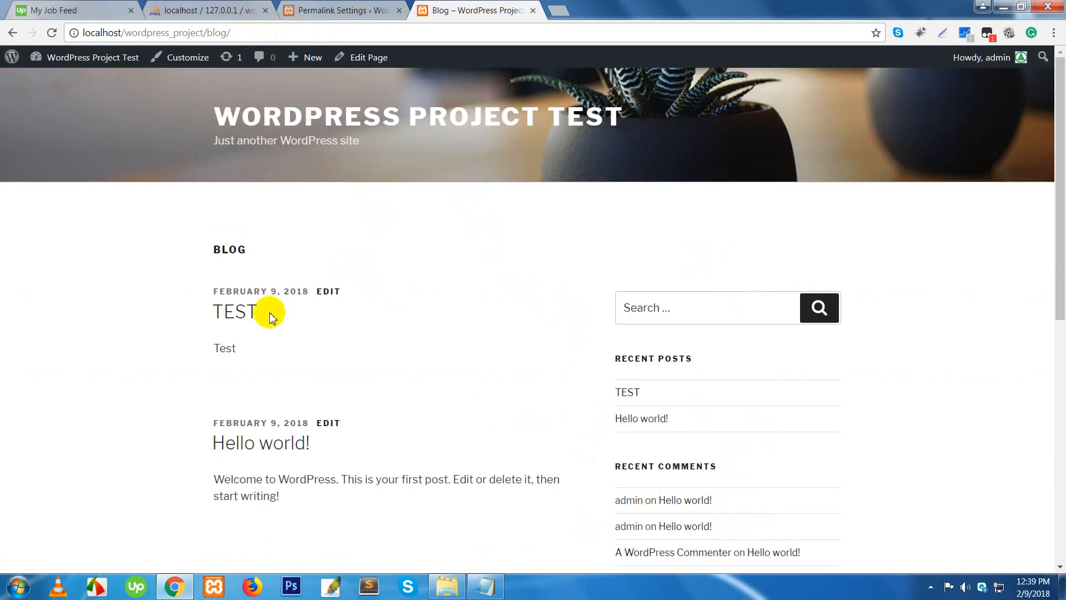
left_click(260, 444)
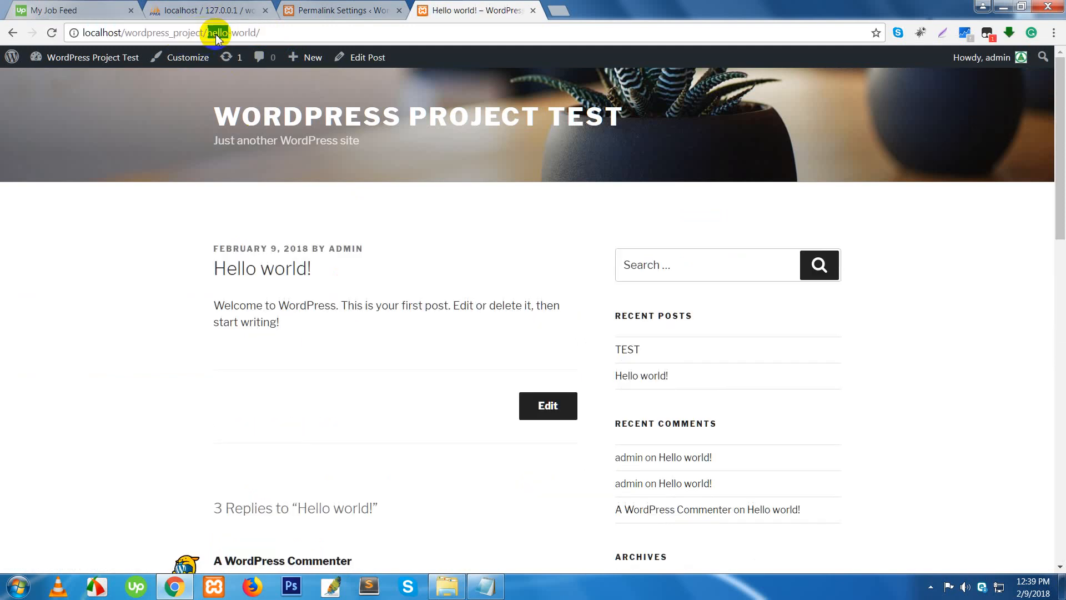
left_click_drag(272, 34, 64, 31)
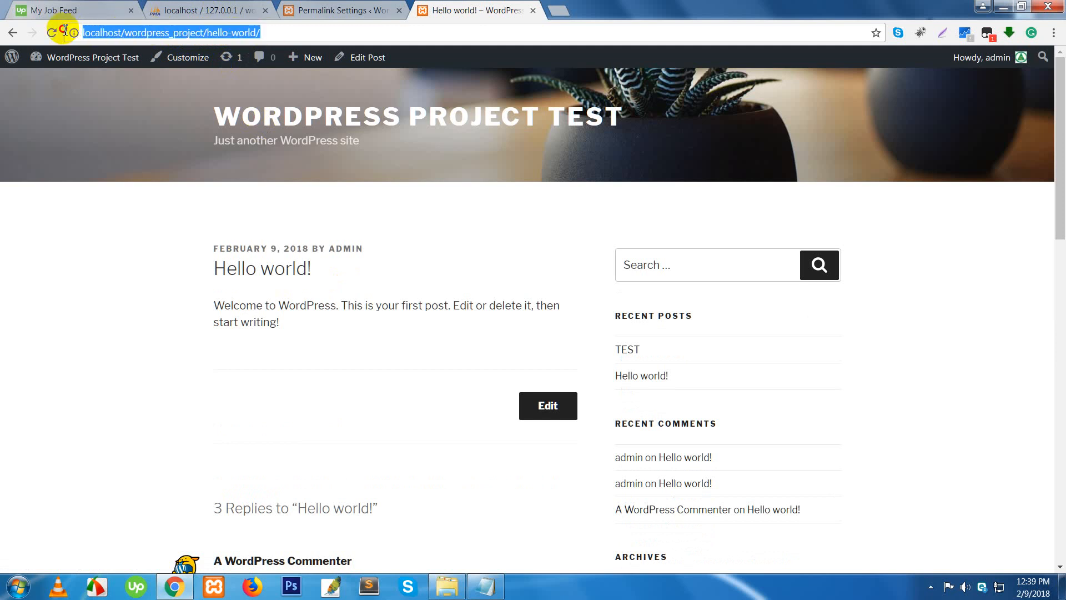
- Open Posts > All Posts in the admin, listing TEST and Hello world!
left_click(351, 10)
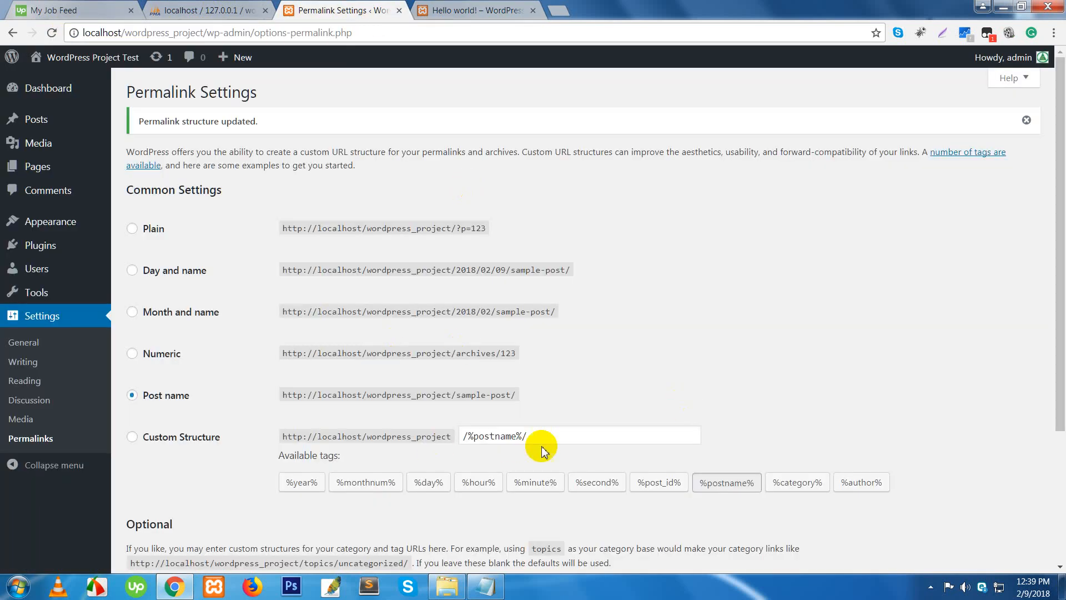
scroll(452, 410, "down", 3)
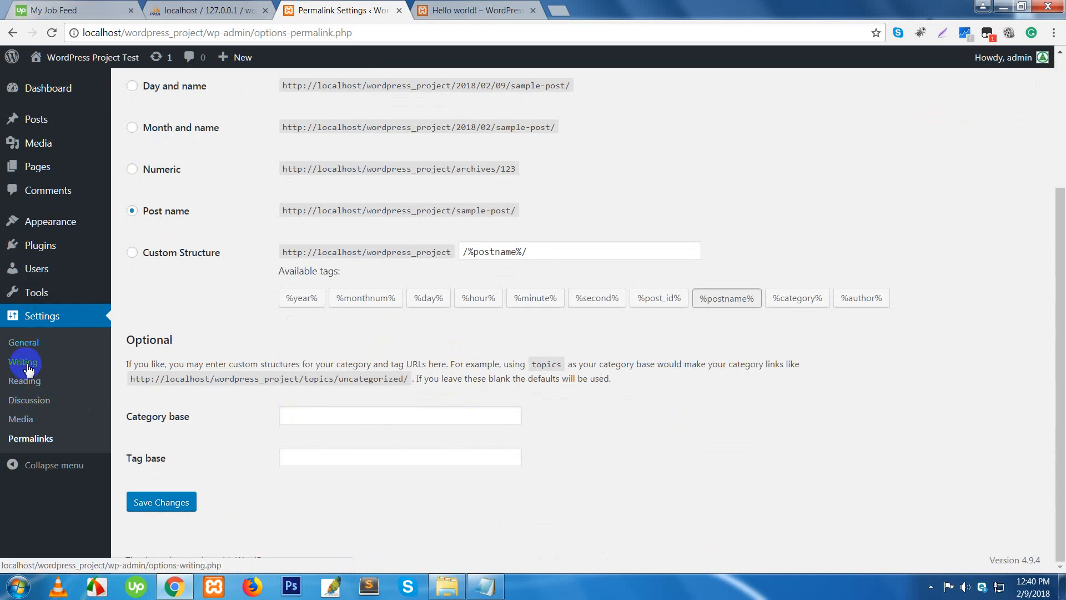
scroll(40, 424, "up", 3)
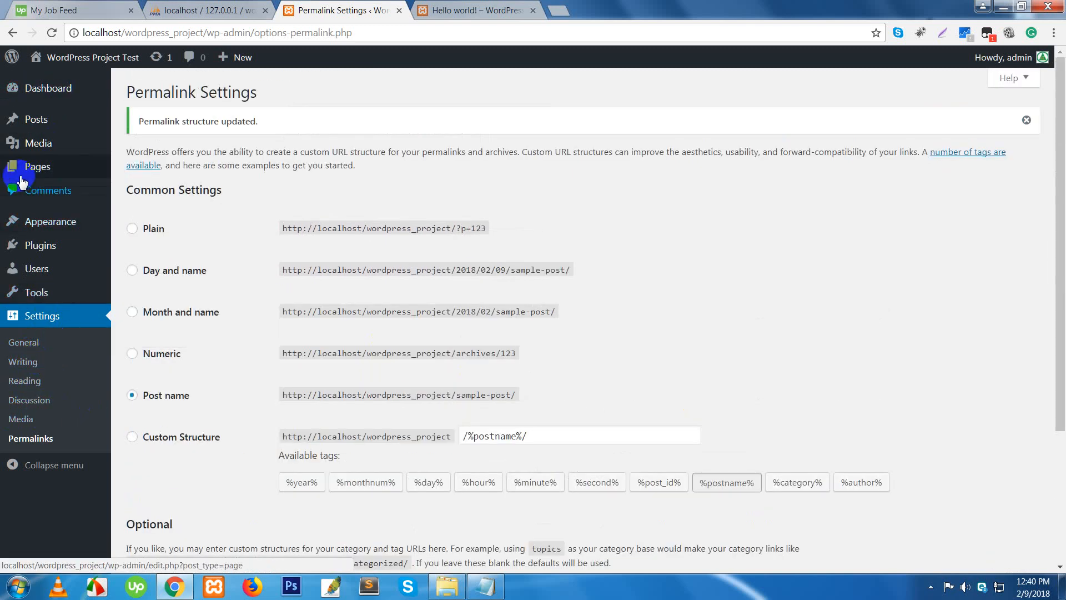
mouse_move(38, 144)
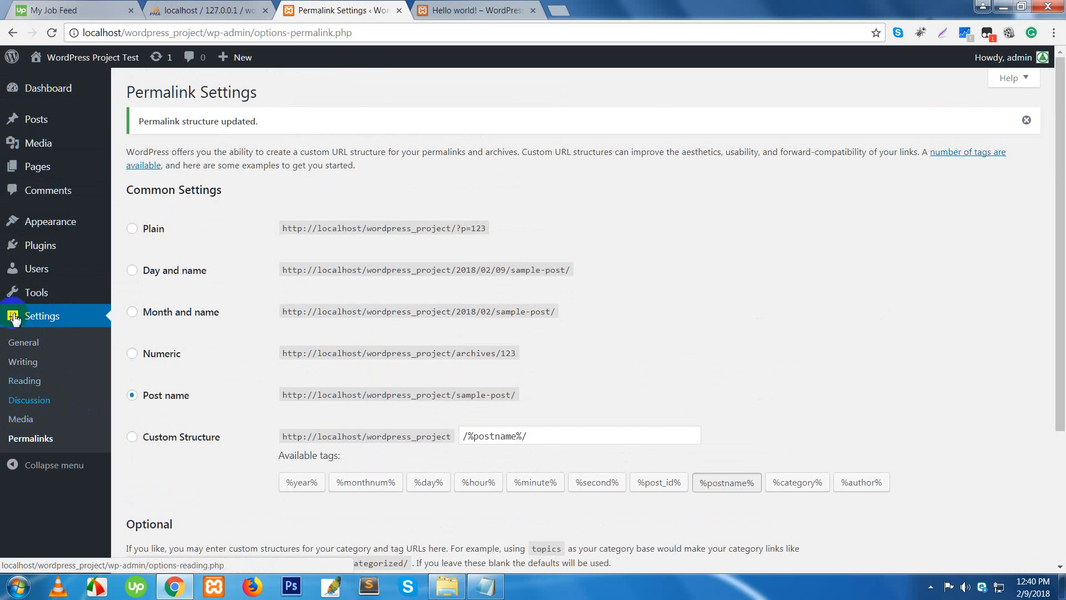
mouse_move(33, 126)
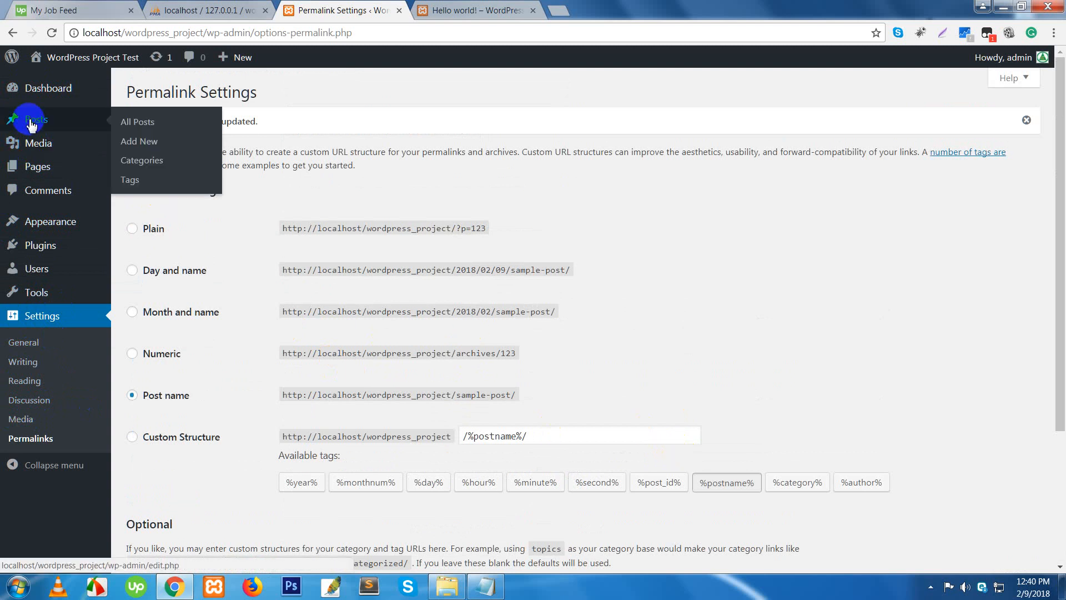
left_click(150, 127)
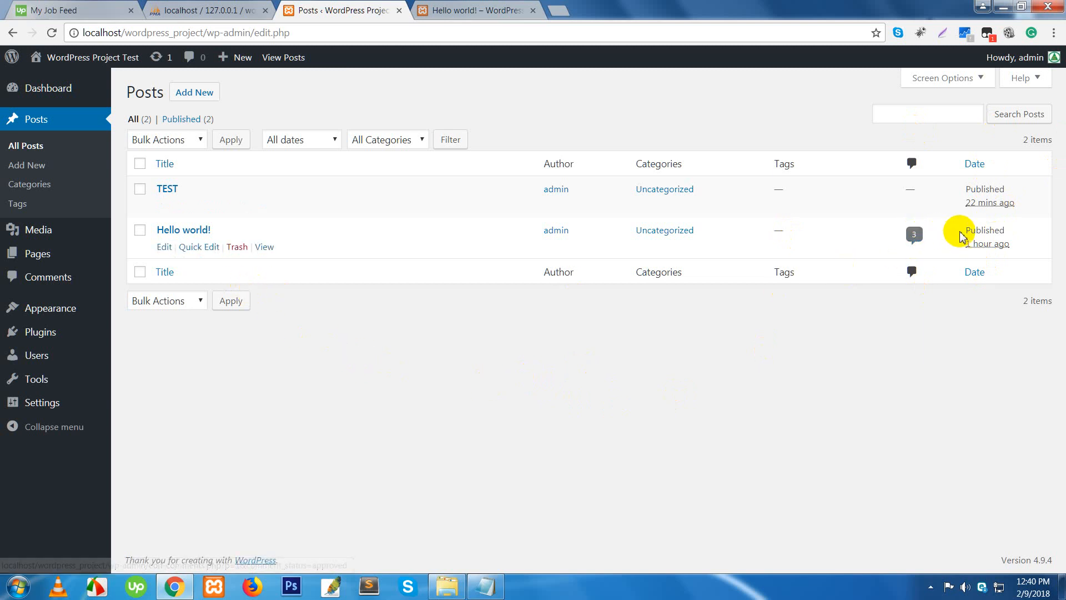
left_click(918, 115)
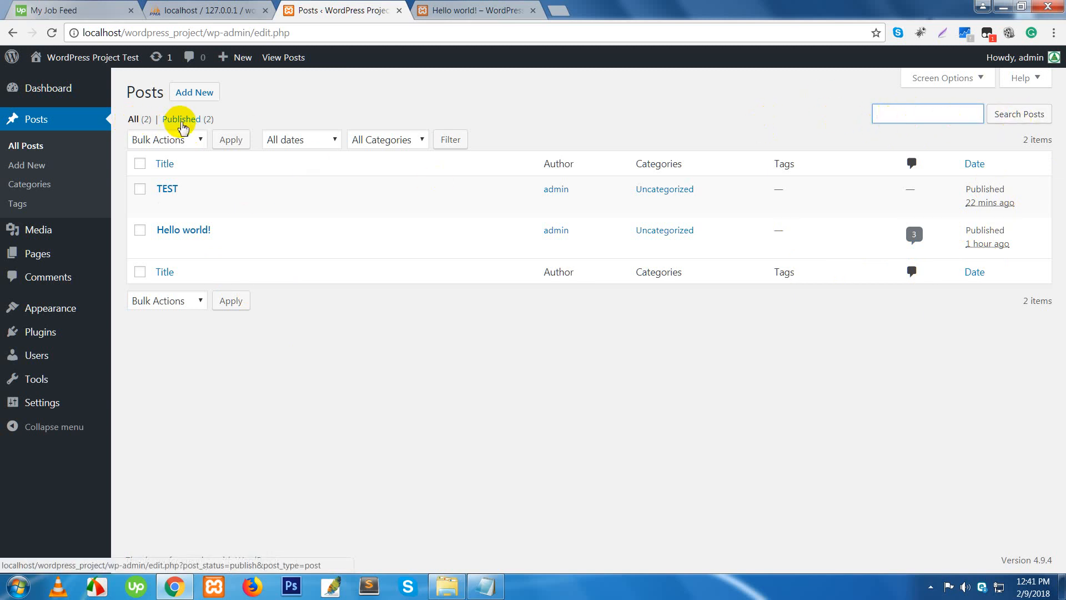
- Trash the Hello world! post, restore it from the Trash, and filter the list to Published posts
left_click(236, 248)
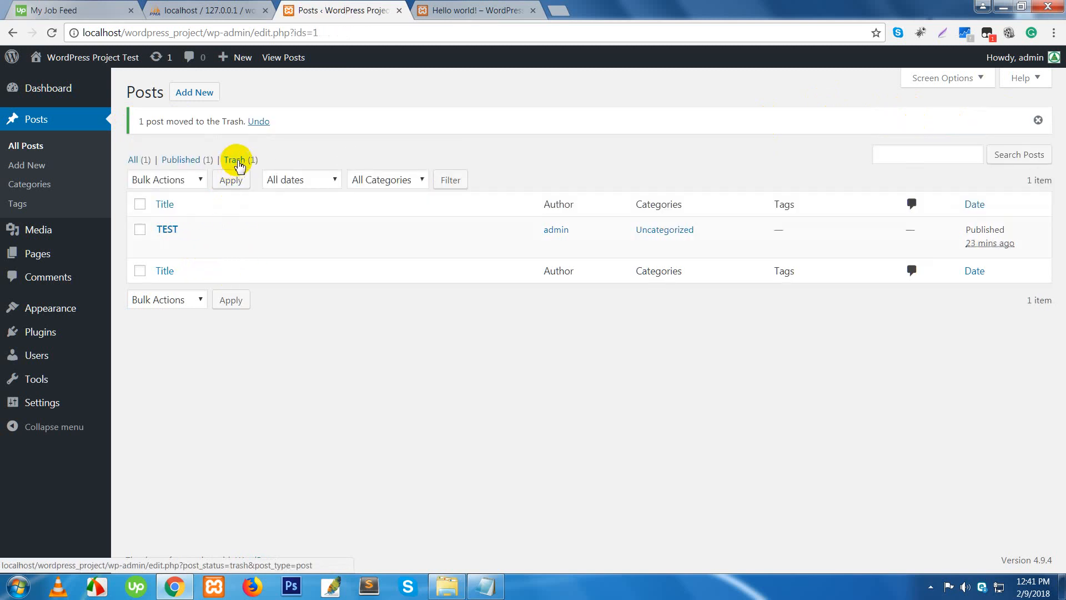
left_click(236, 160)
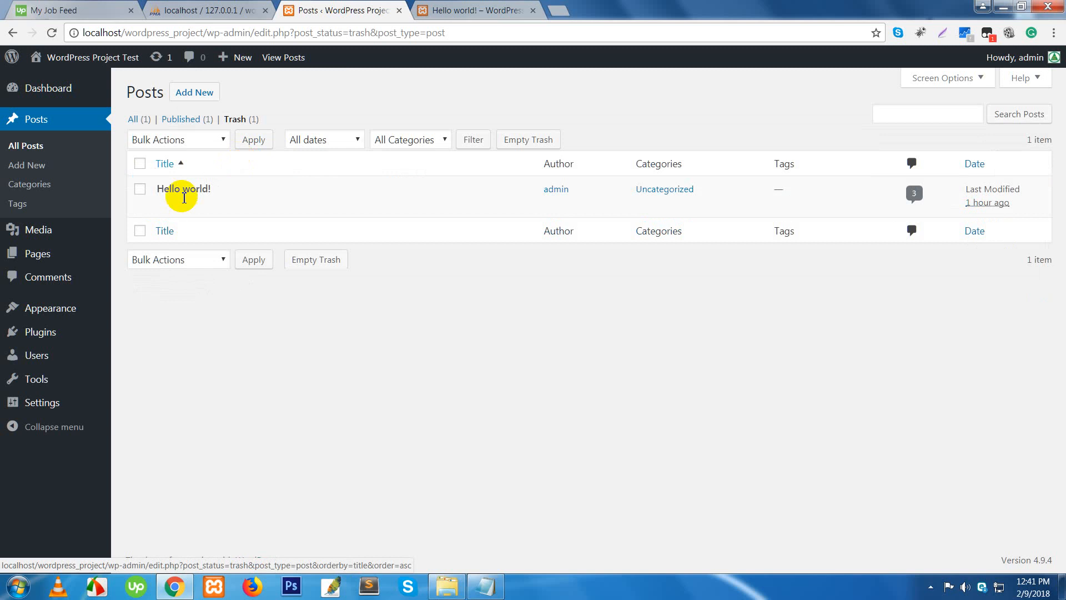
mouse_move(244, 206)
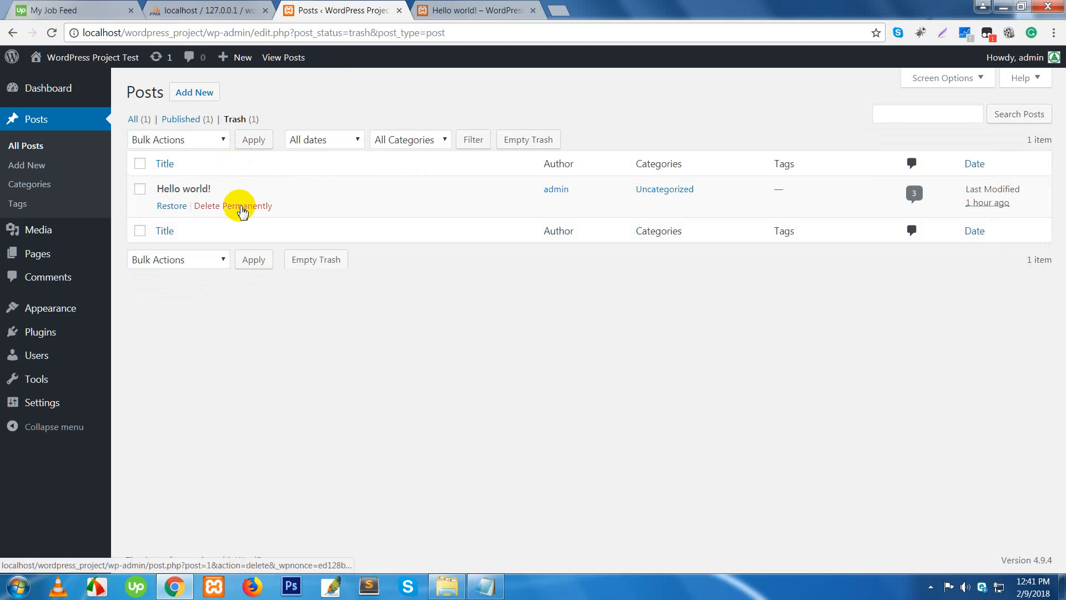
left_click(169, 206)
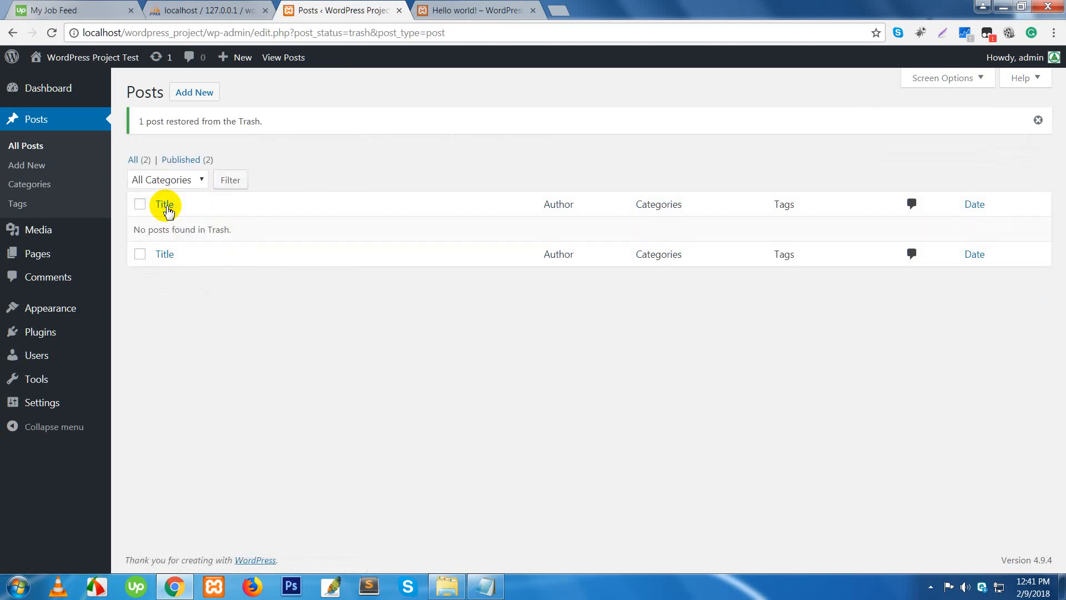
left_click(171, 166)
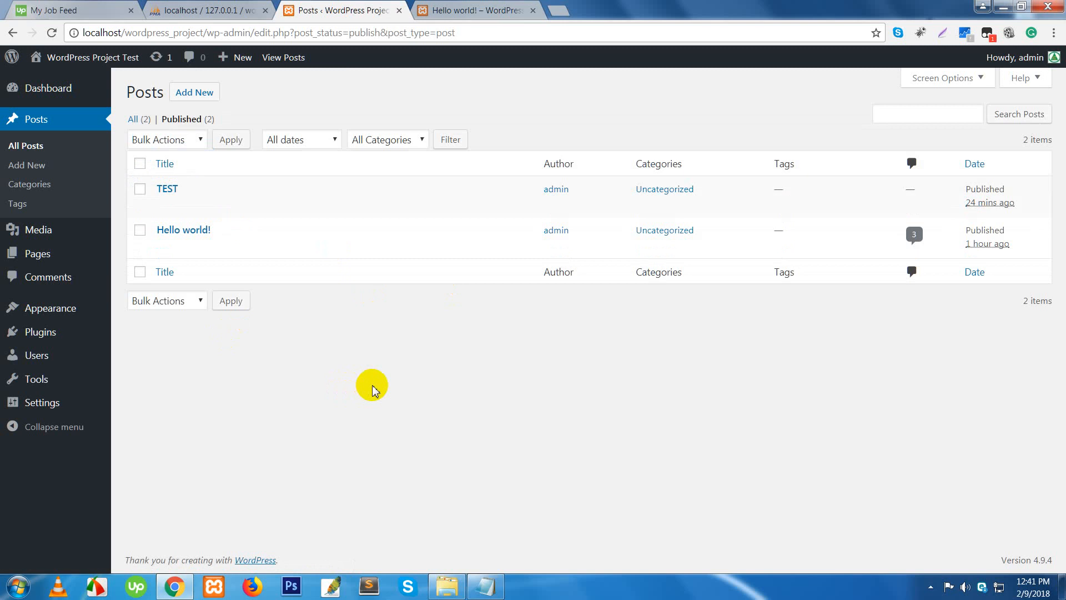
mouse_move(191, 240)
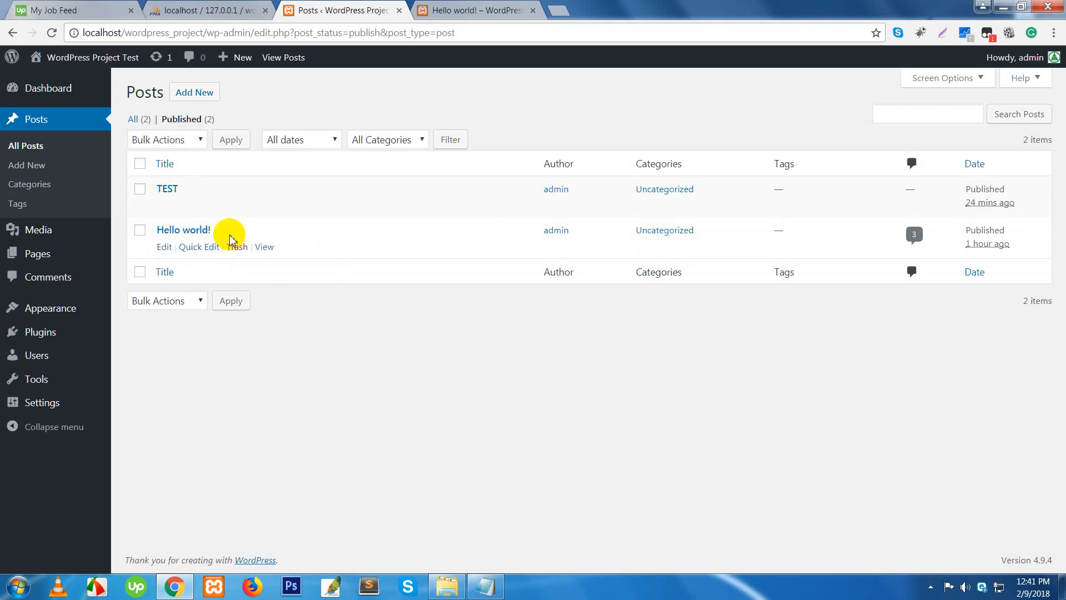
- Open Hello world! for editing and tag it with test and world
left_click(165, 250)
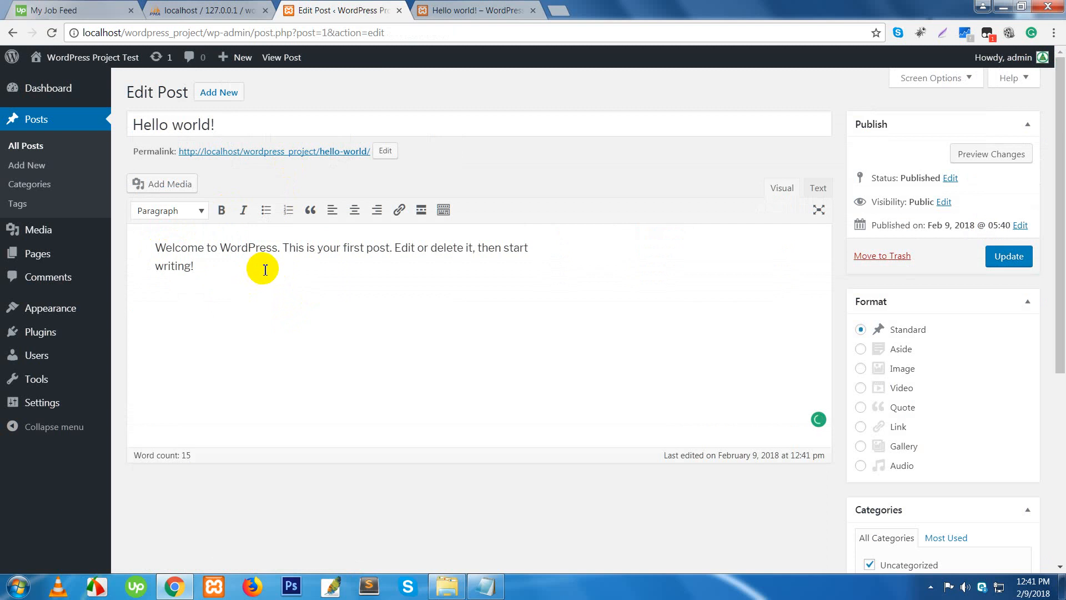
type("test")
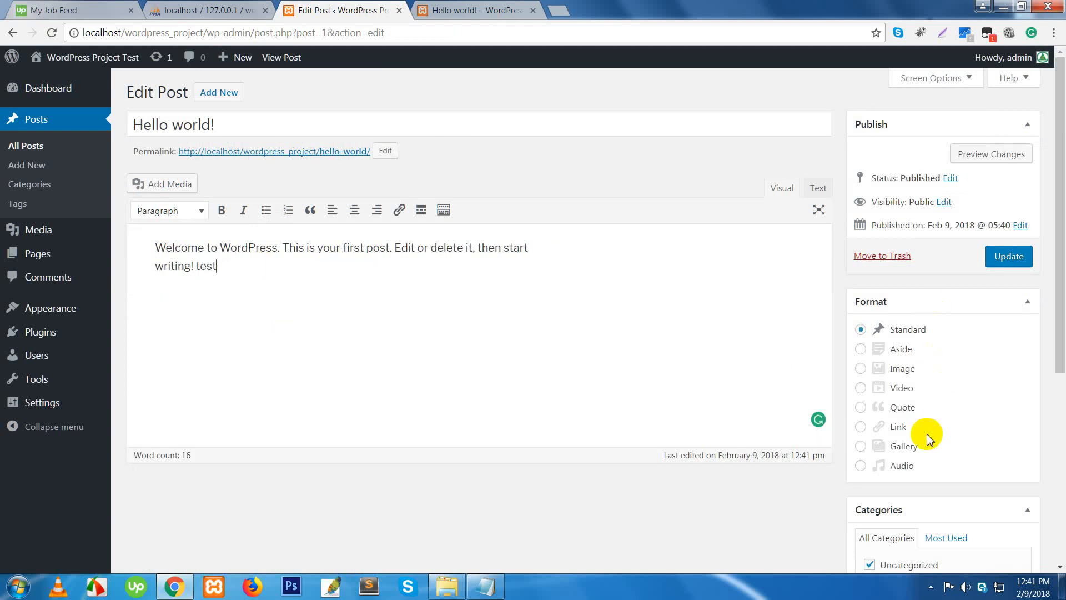
scroll(922, 467, "down", 2)
scroll(921, 473, "down", 2)
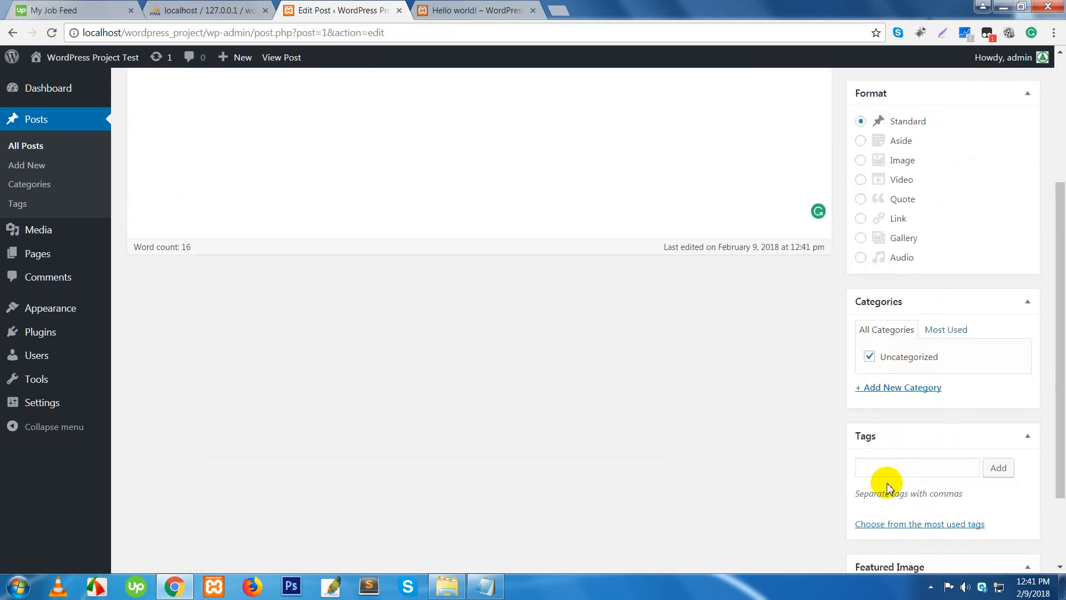
left_click(908, 467)
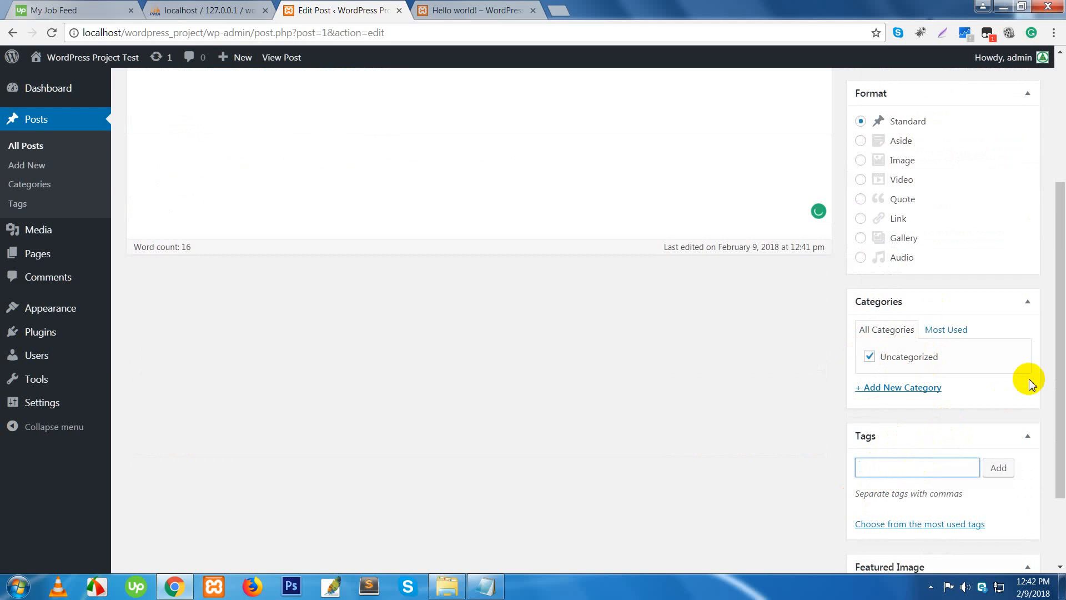
key("Return")
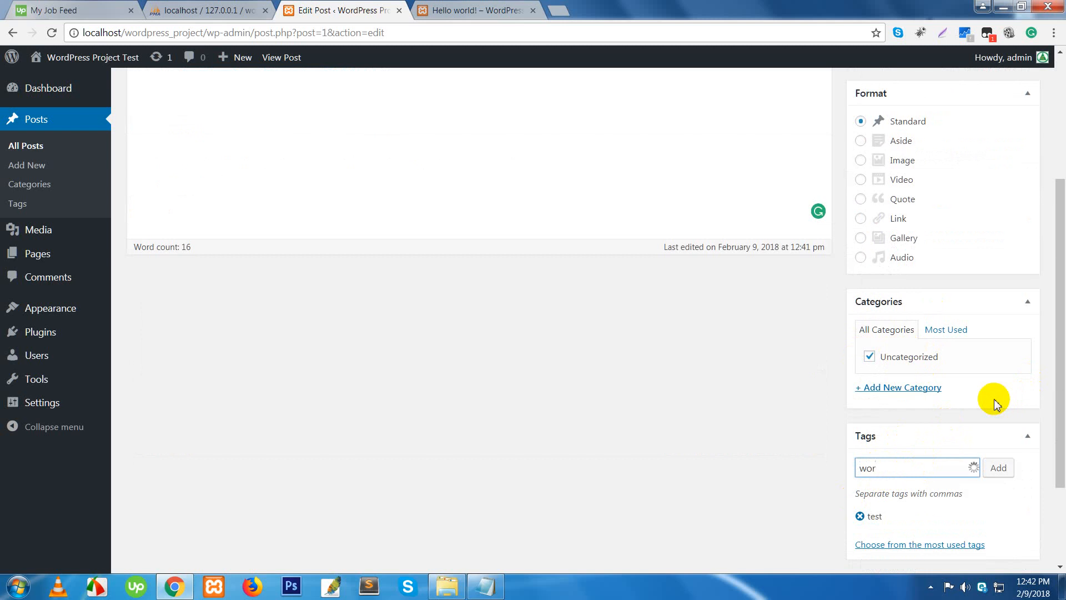
key("Return")
- Move the post from Uncategorized into a new Test category and update it
left_click(897, 395)
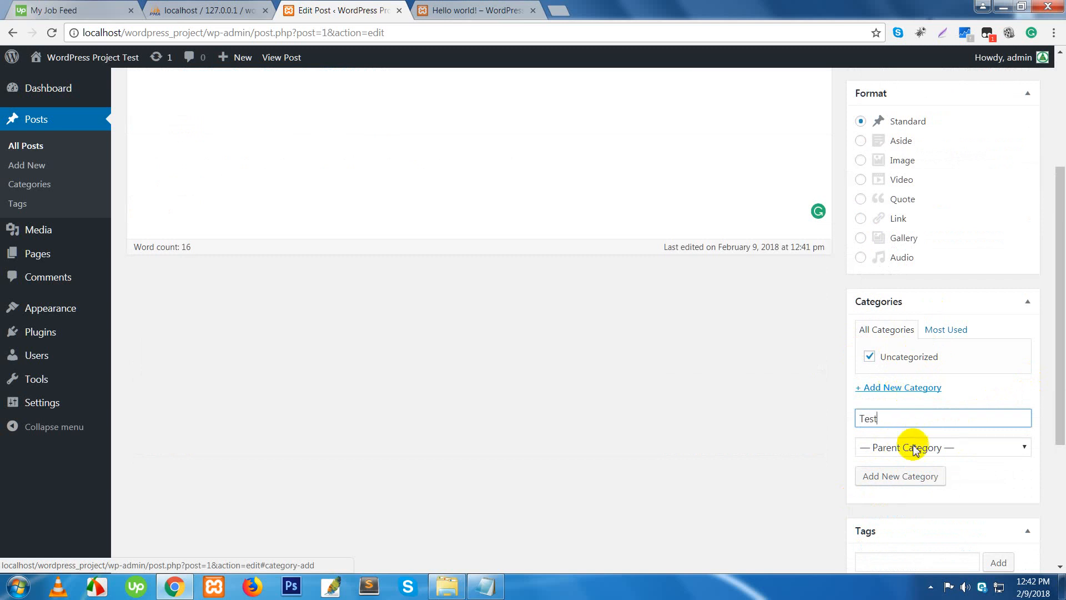
left_click(916, 478)
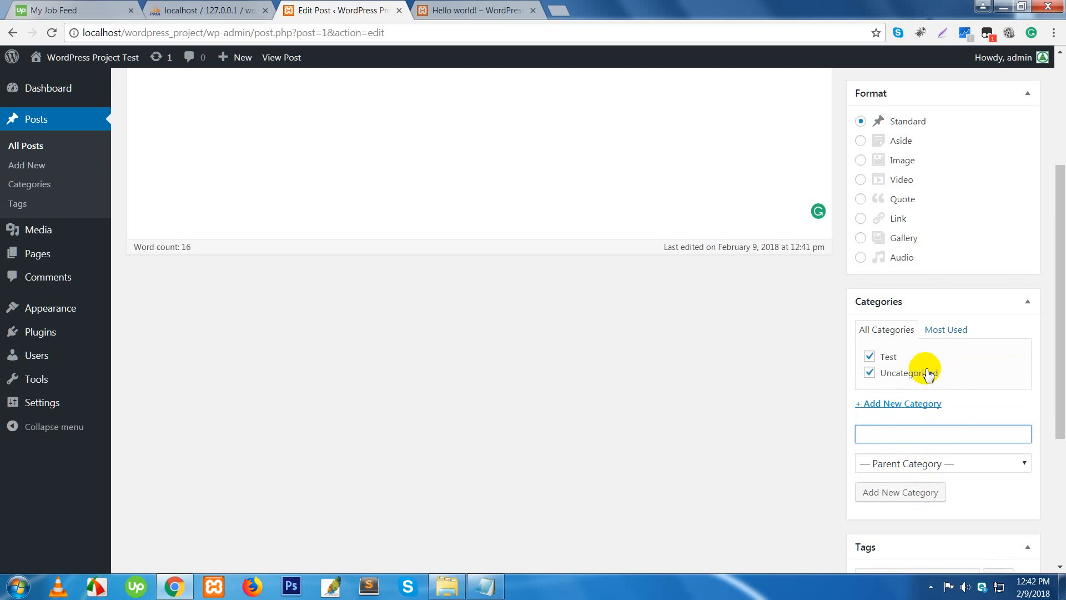
left_click(870, 373)
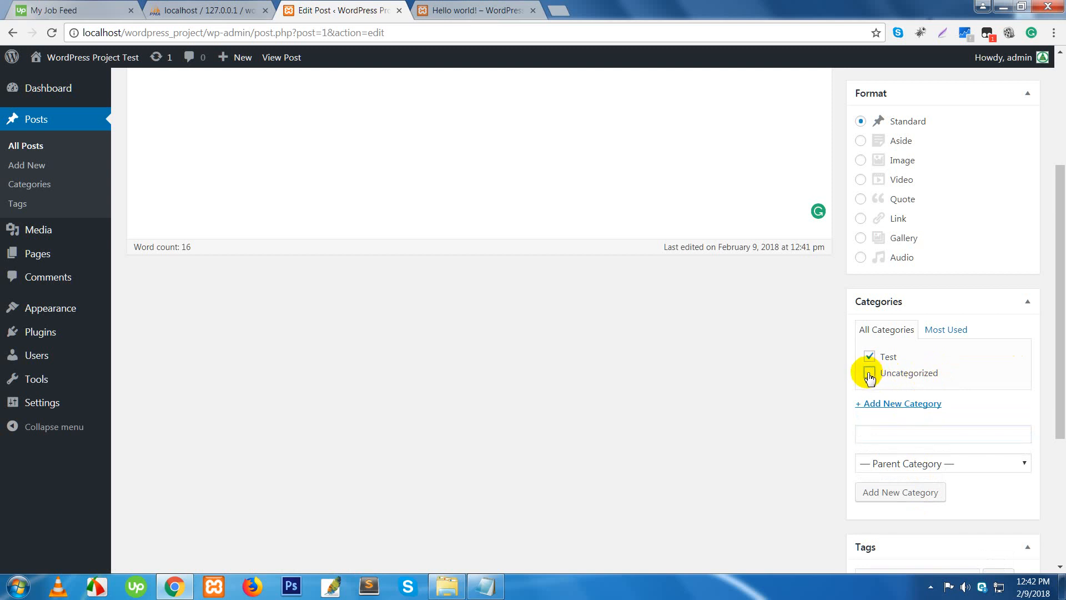
scroll(881, 382, "up", 4)
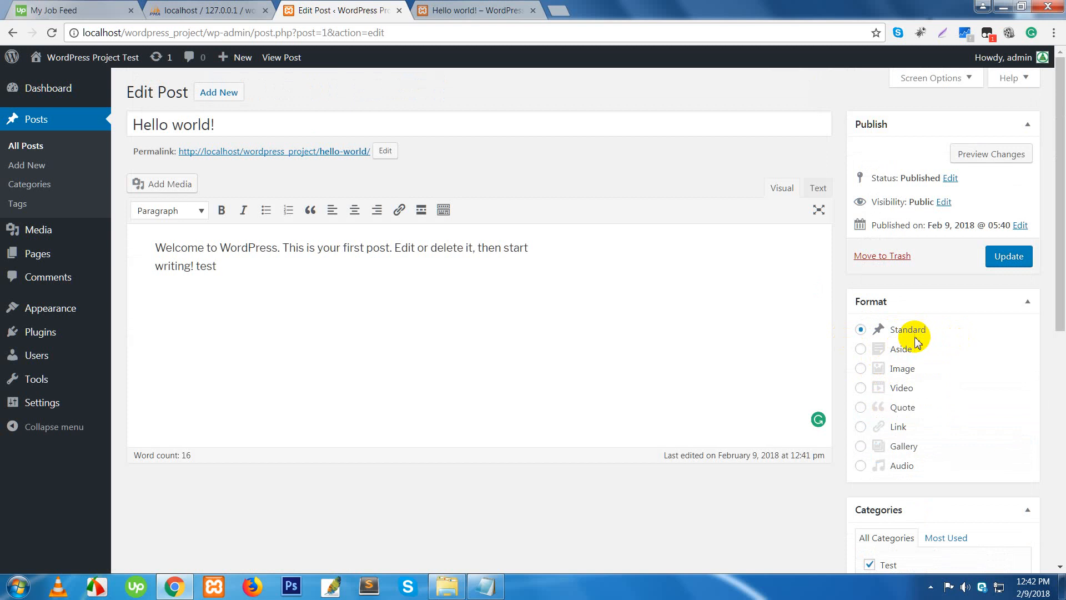
left_click(1009, 258)
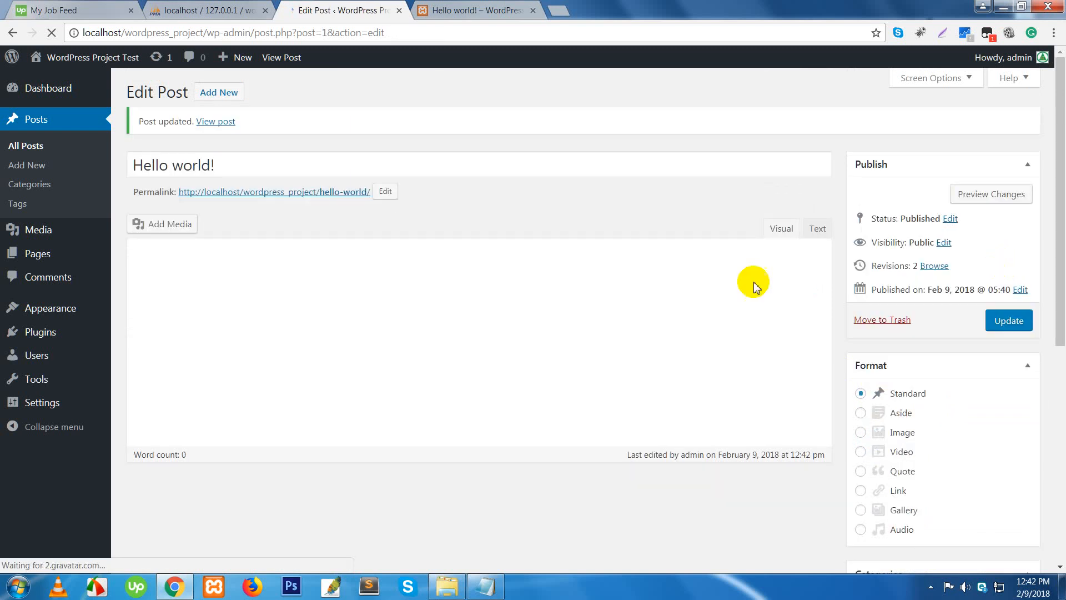
left_click(31, 154)
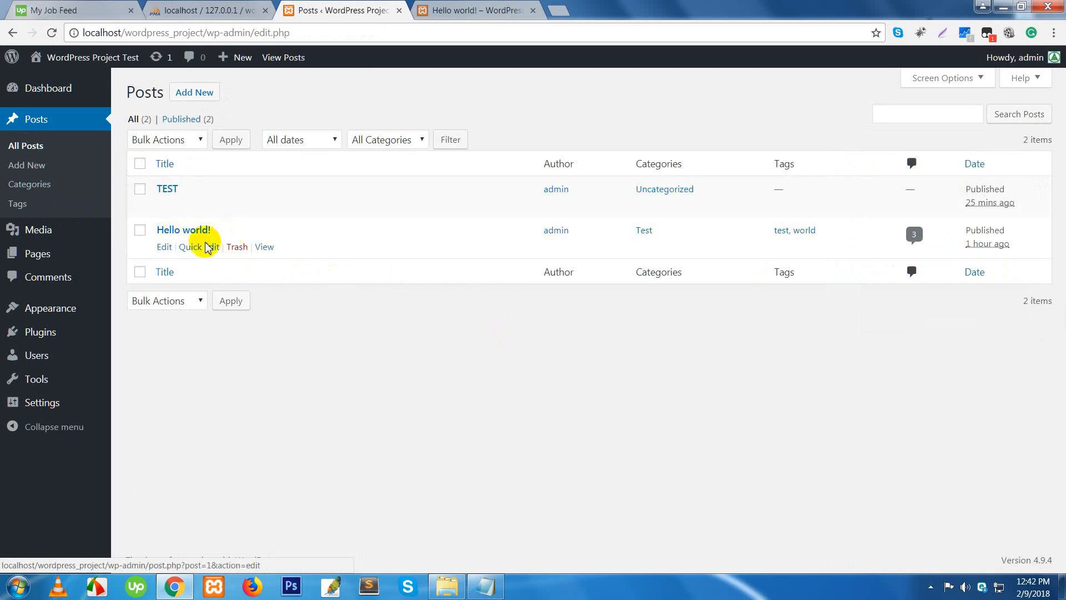
- Use Quick Edit to give Hello world! a password, keeping its status Published
left_click(193, 247)
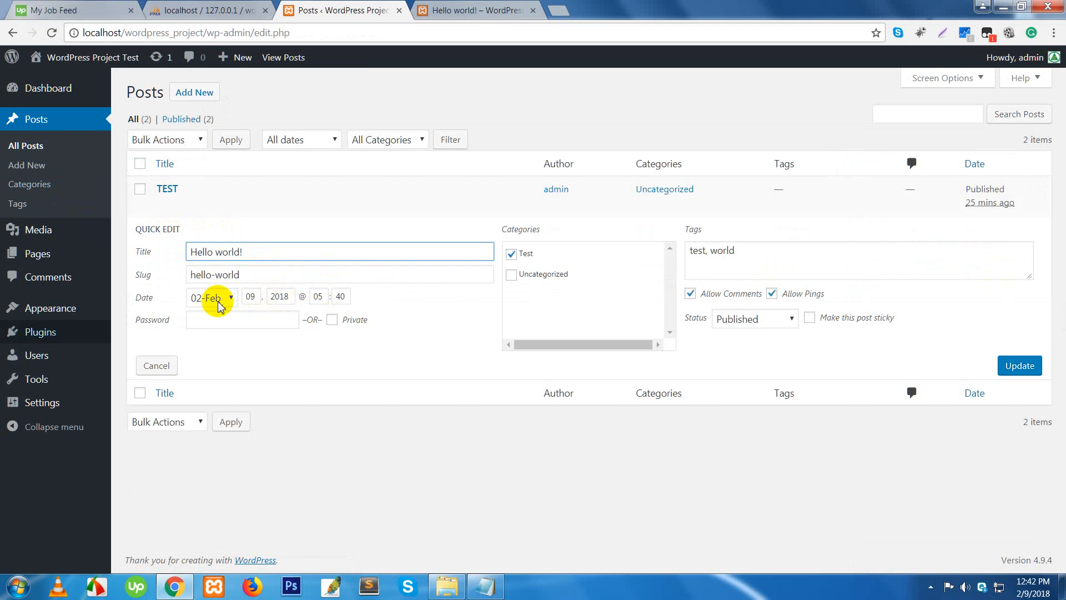
left_click(258, 276)
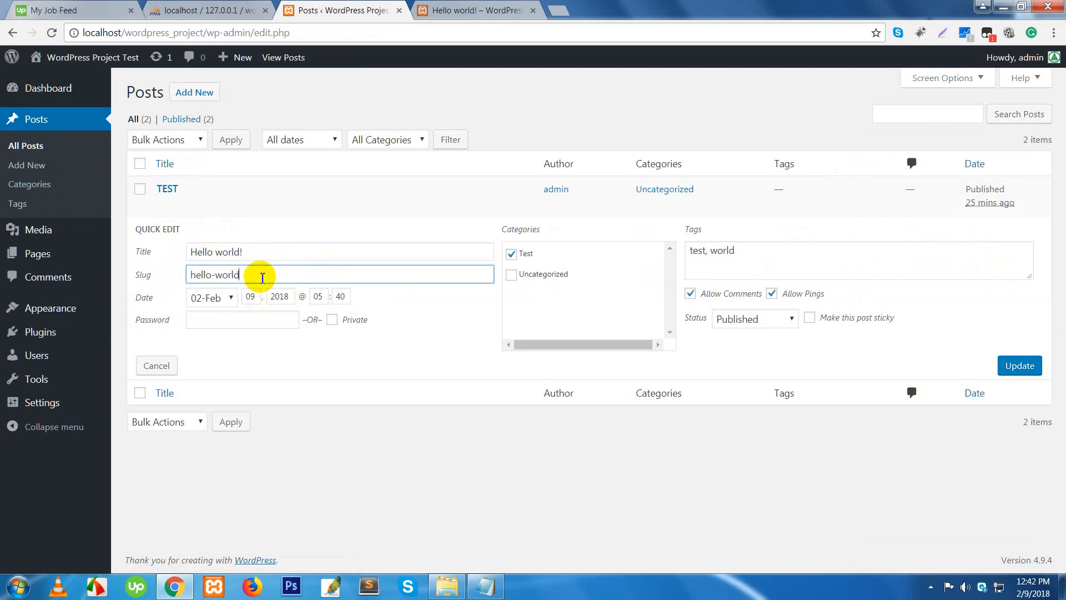
left_click(214, 321)
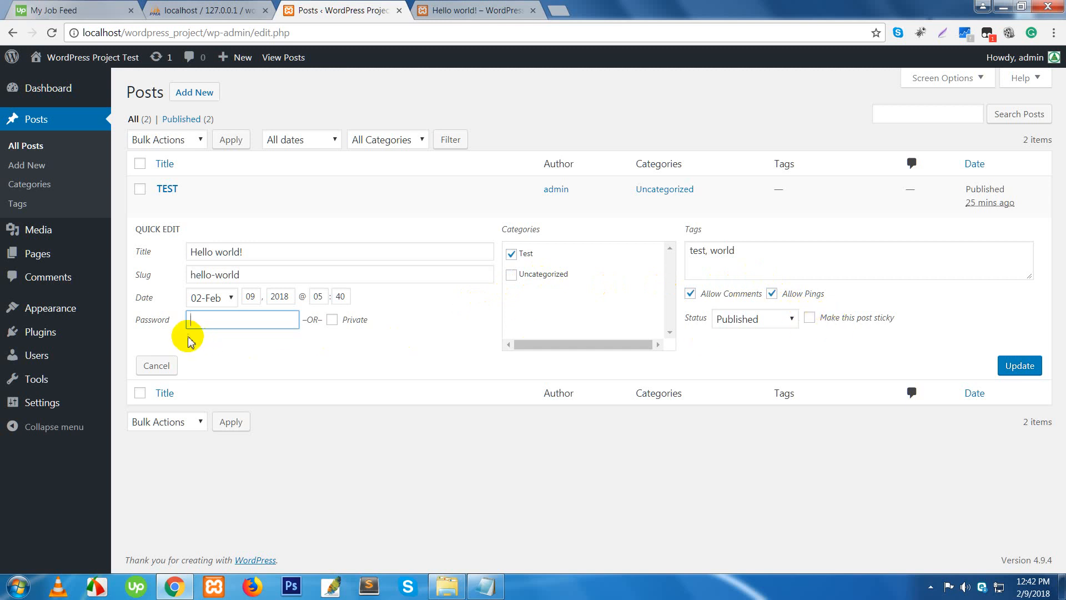
left_click(332, 321)
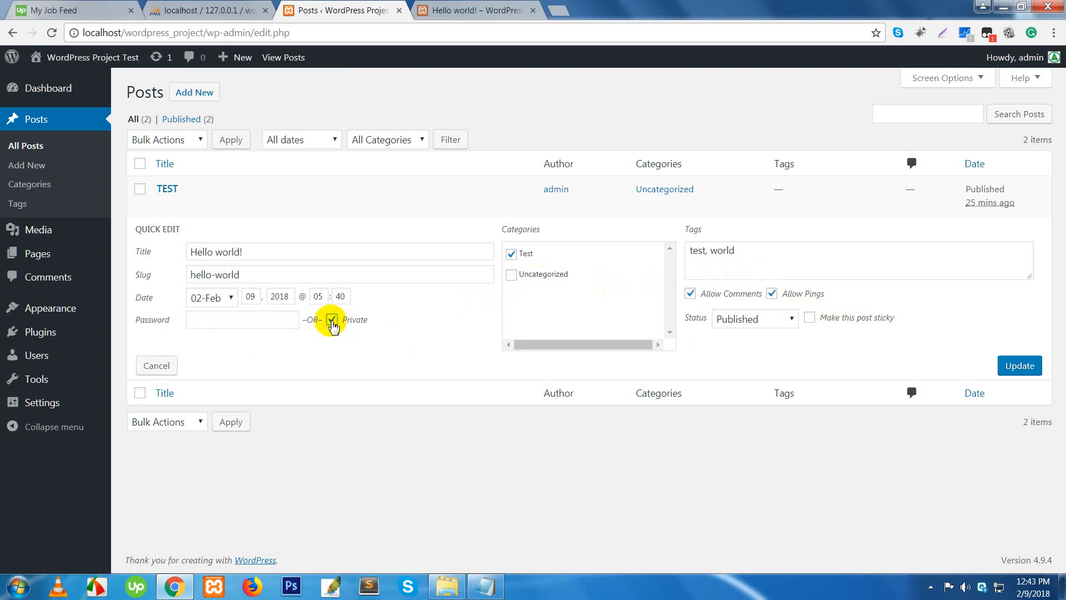
left_click(332, 320)
left_click(245, 321)
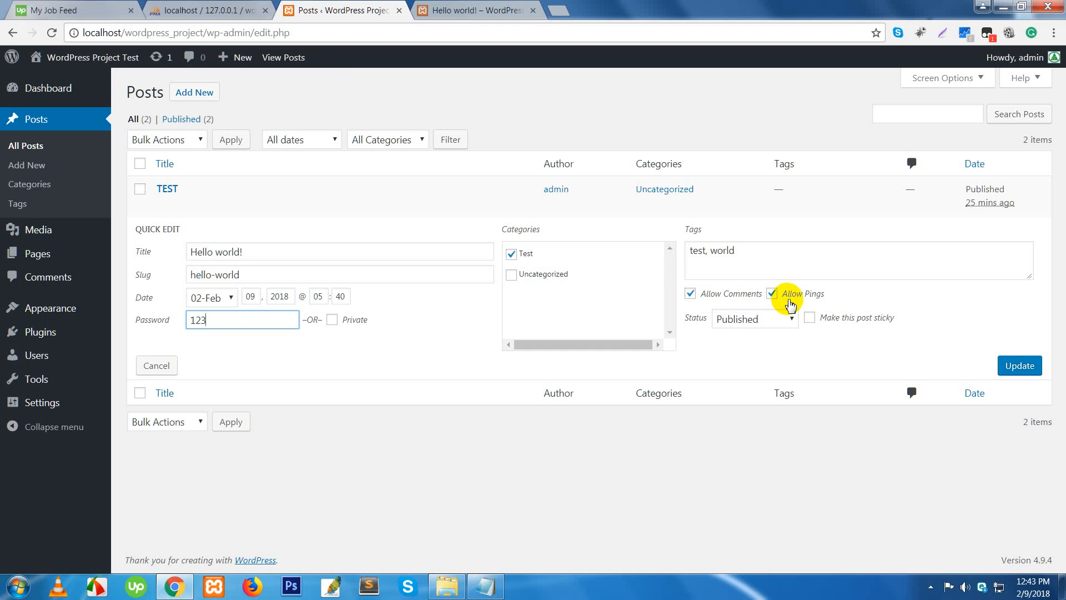
left_click(778, 325)
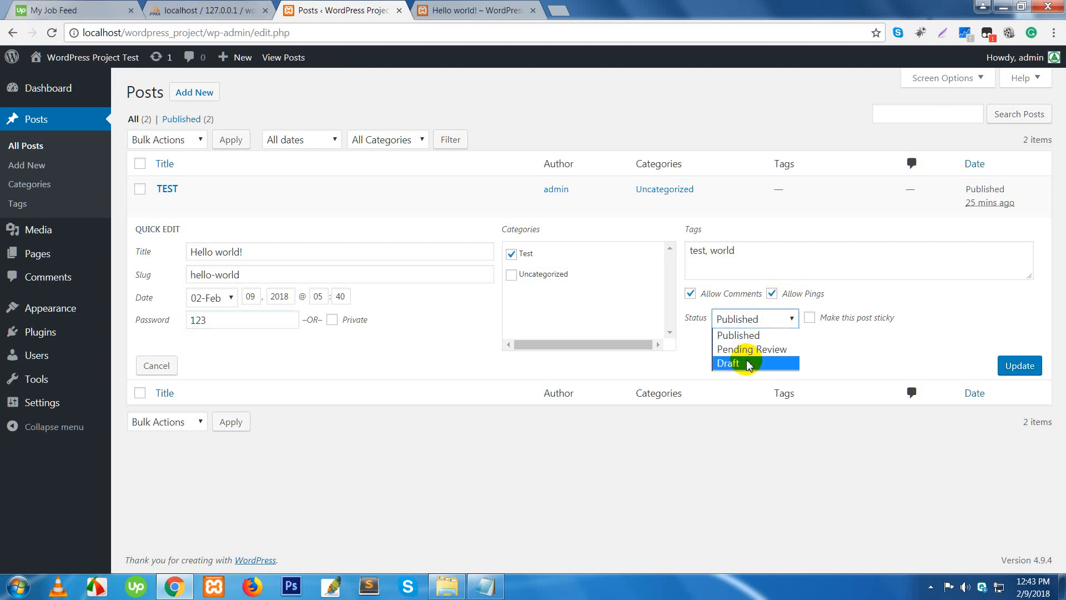
left_click(745, 454)
left_click(1019, 367)
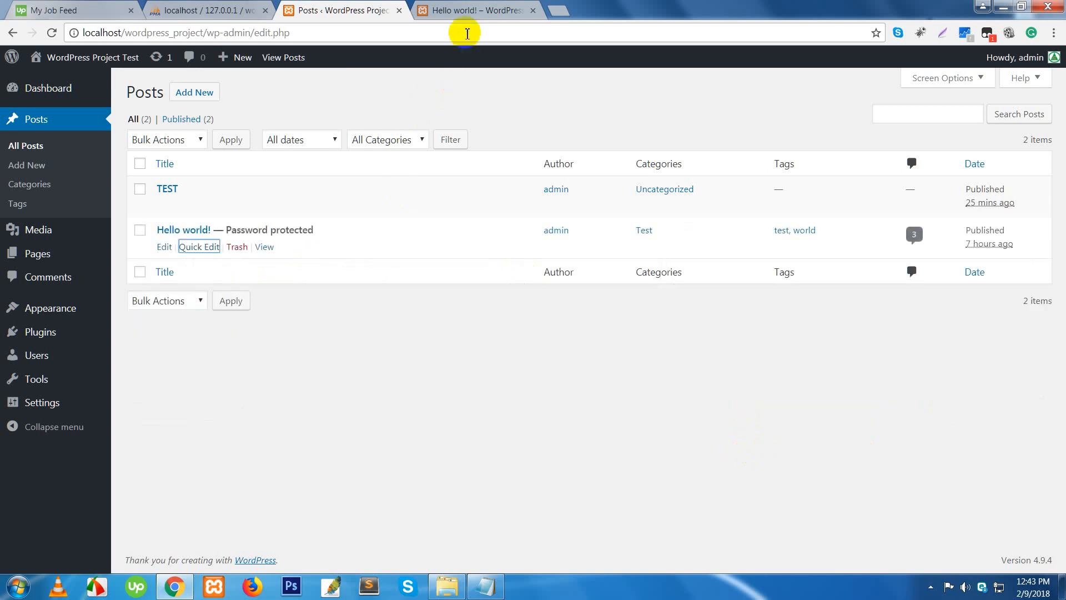
left_click(468, 16)
- Reload the live Hello world! post to show its password-protected notice
right_click(465, 16)
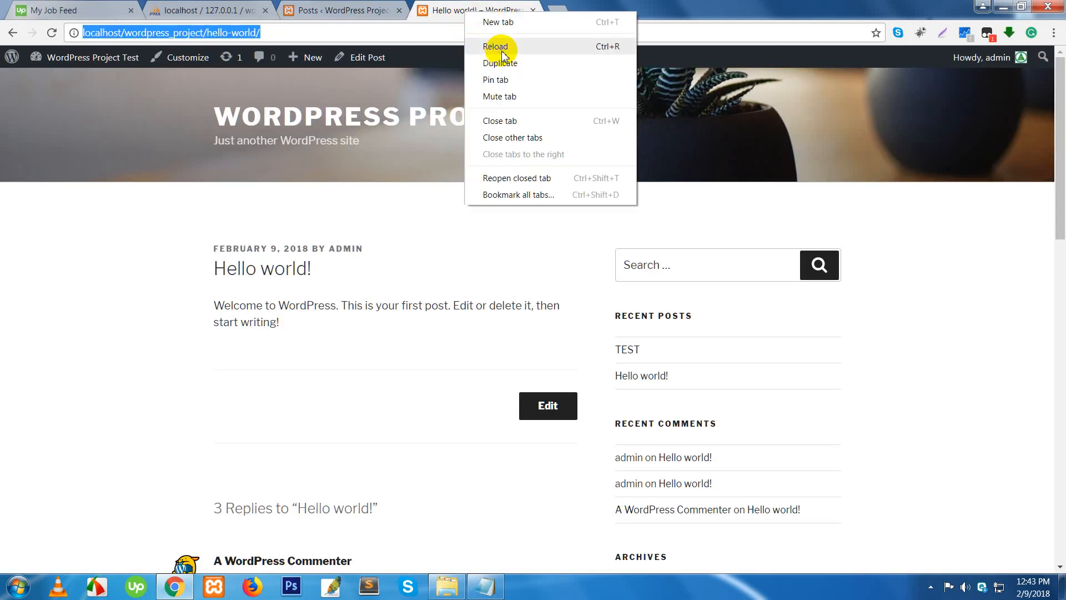
left_click(493, 41)
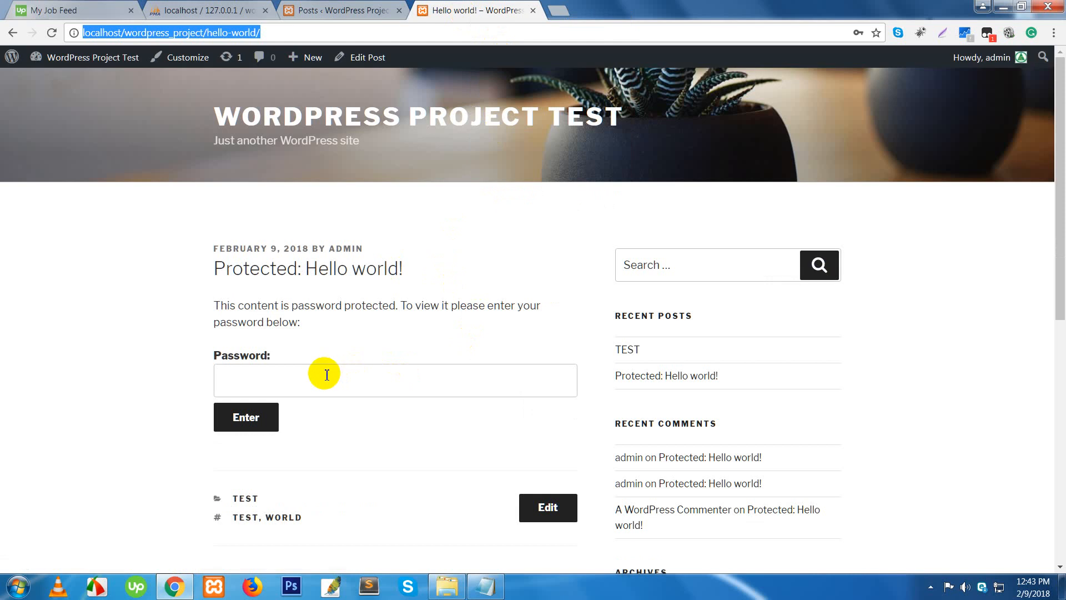
scroll(355, 362, "down", 4)
scroll(331, 319, "up", 4)
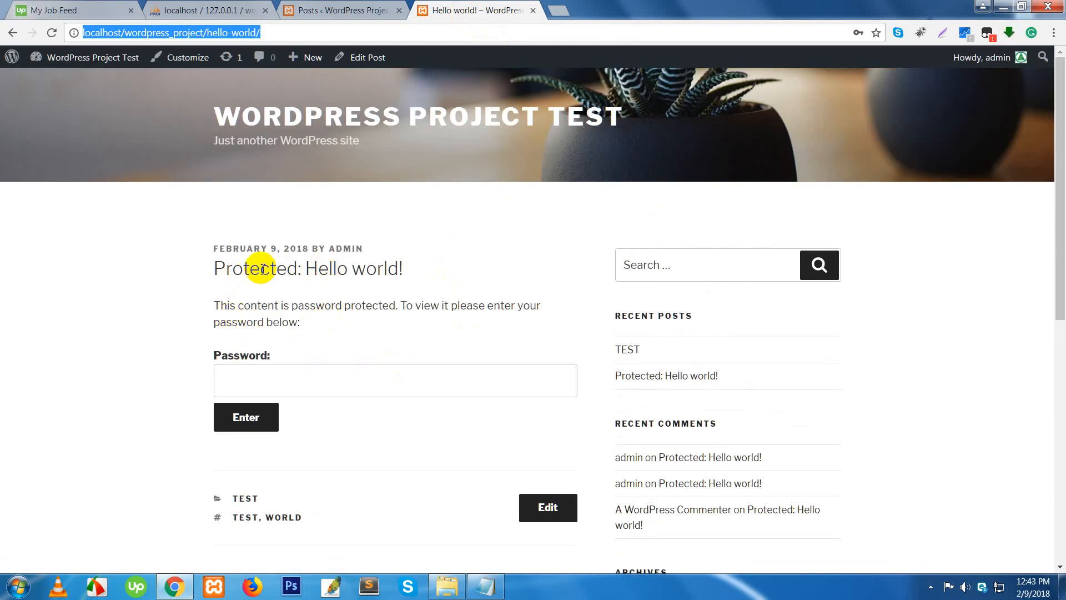
left_click_drag(211, 305, 345, 340)
left_click(370, 330)
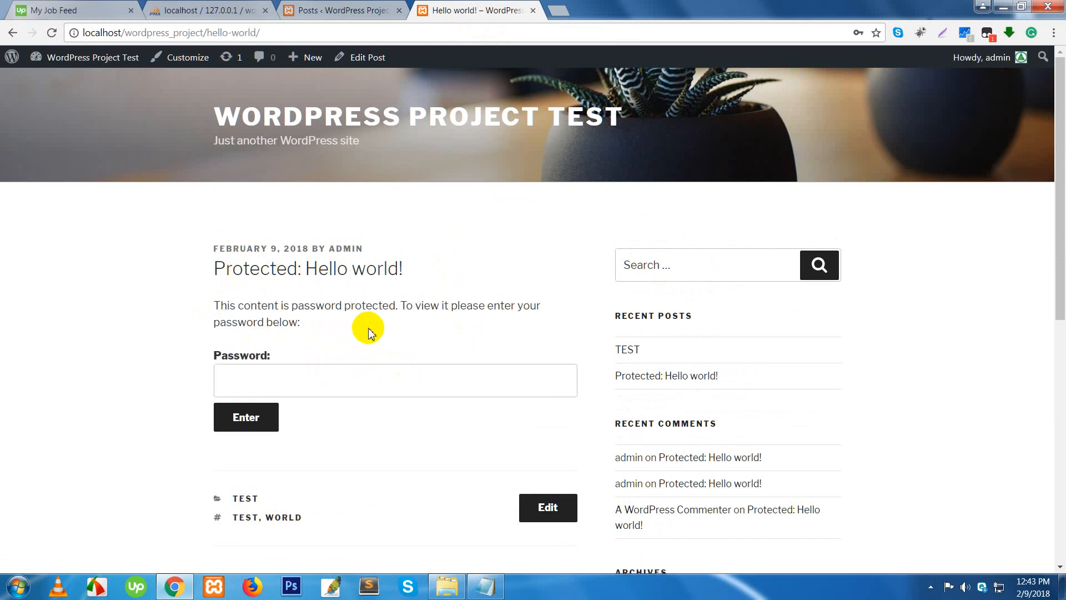
- Unlock the post with its password, dismiss Chrome's prompt, and return to the admin Posts tab
left_click(286, 381)
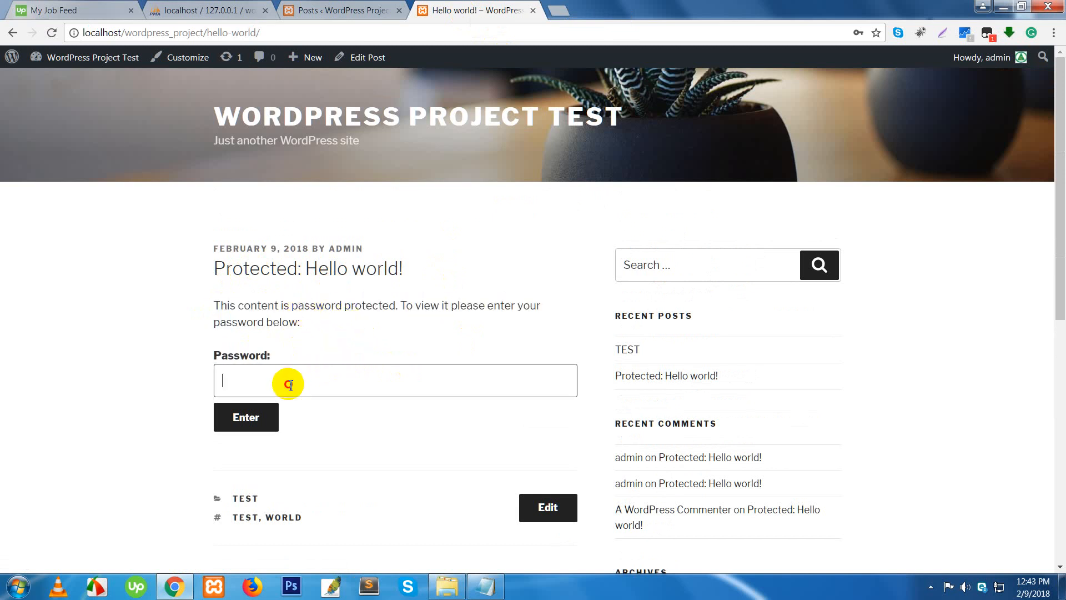
type("123")
left_click(241, 428)
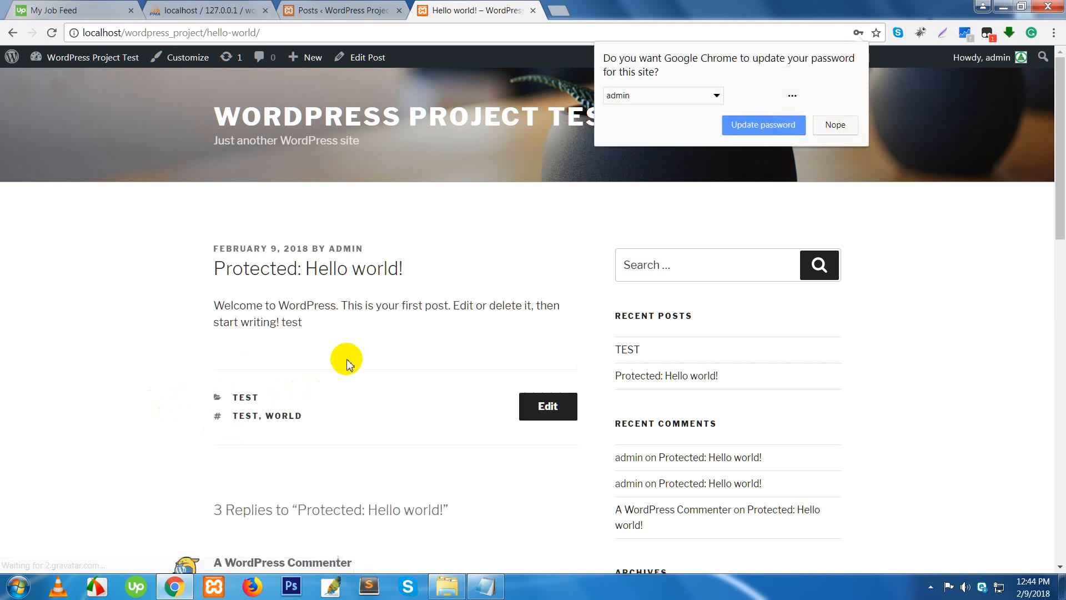
left_click(849, 128)
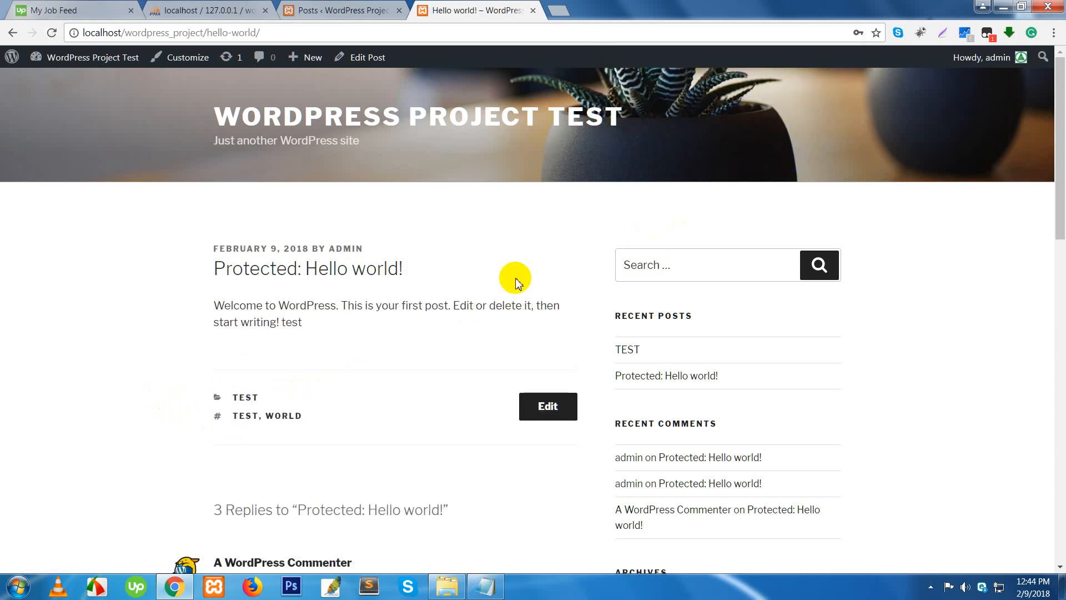
left_click_drag(300, 306, 357, 326)
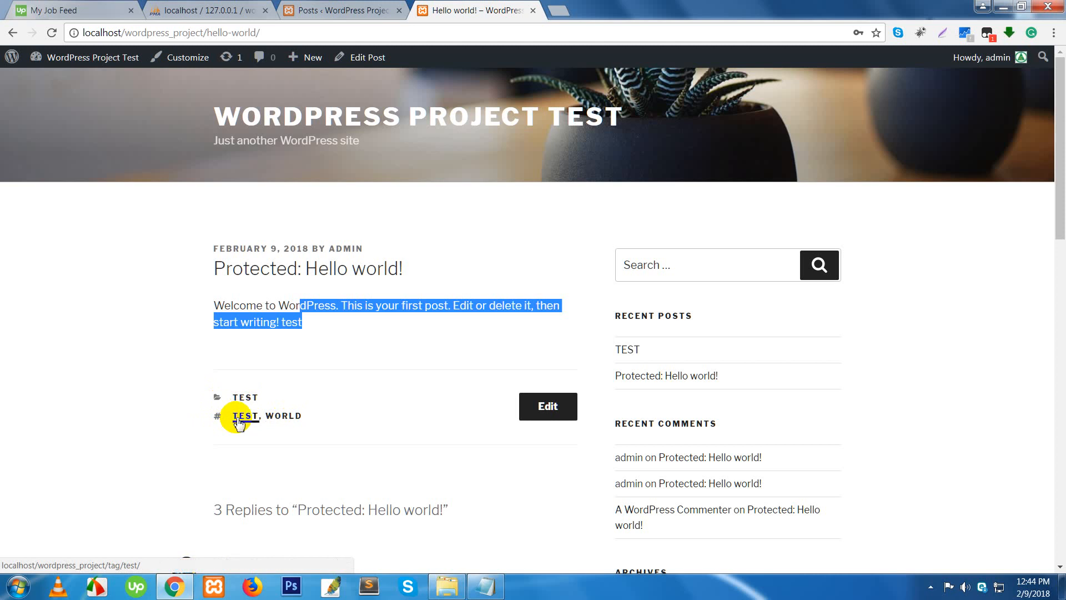
scroll(345, 423, "down", 4)
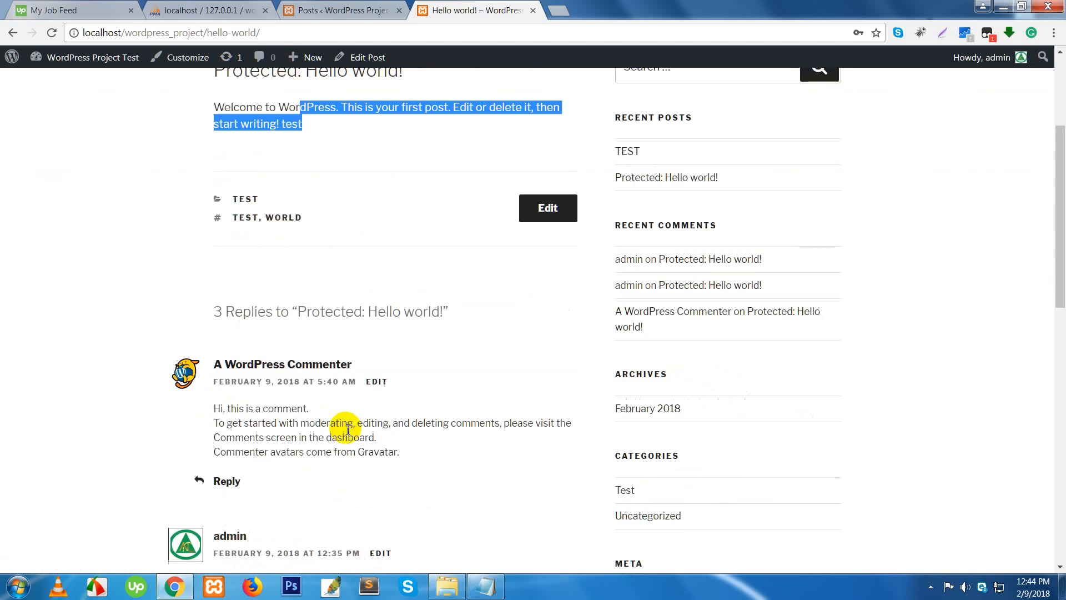
left_click(348, 11)
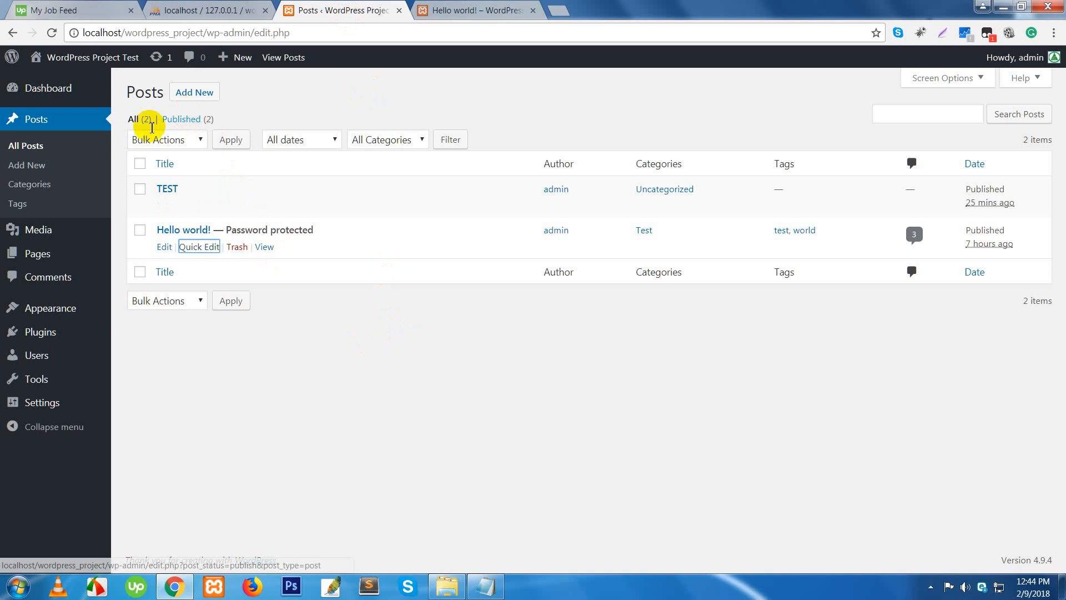
- Go to Posts > Add New to start a blank post
left_click(32, 187)
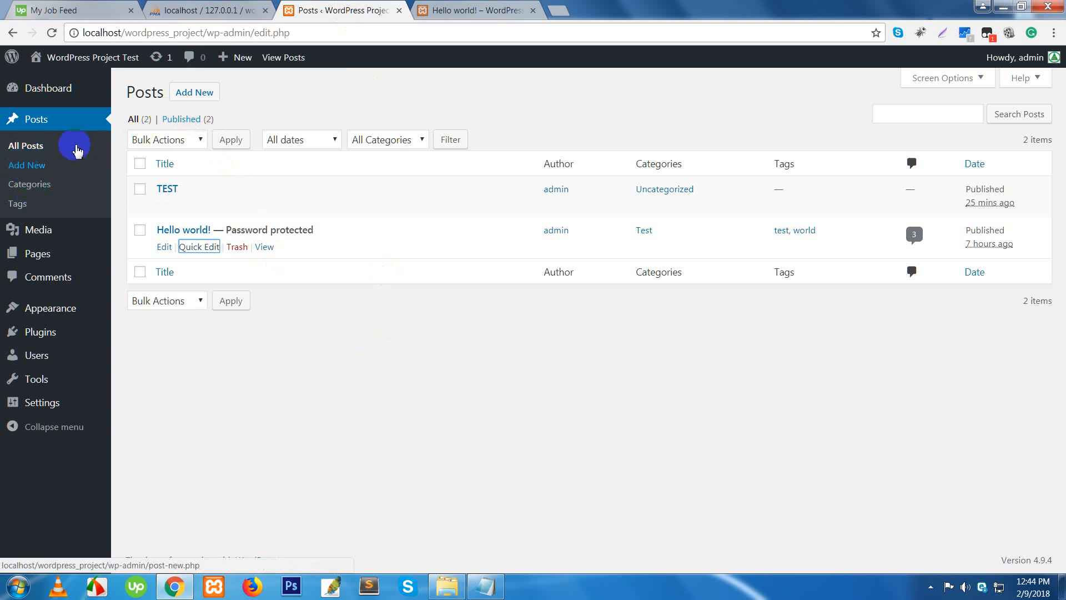
left_click(194, 95)
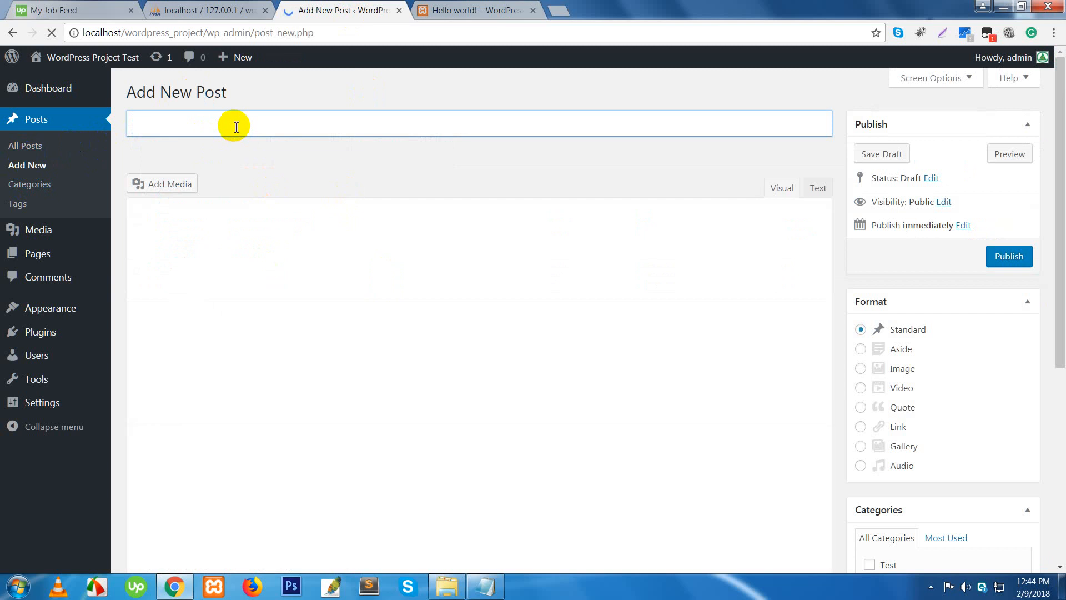
- Title the post 'This is my first Post' and paste the same line into the body
type("This is my first Post")
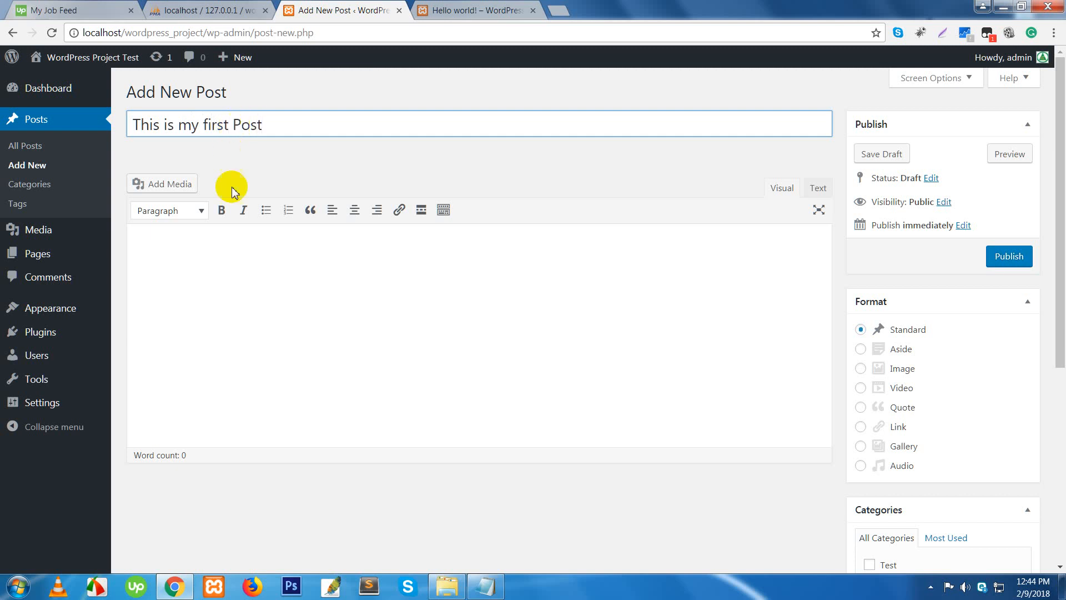
left_click(237, 255)
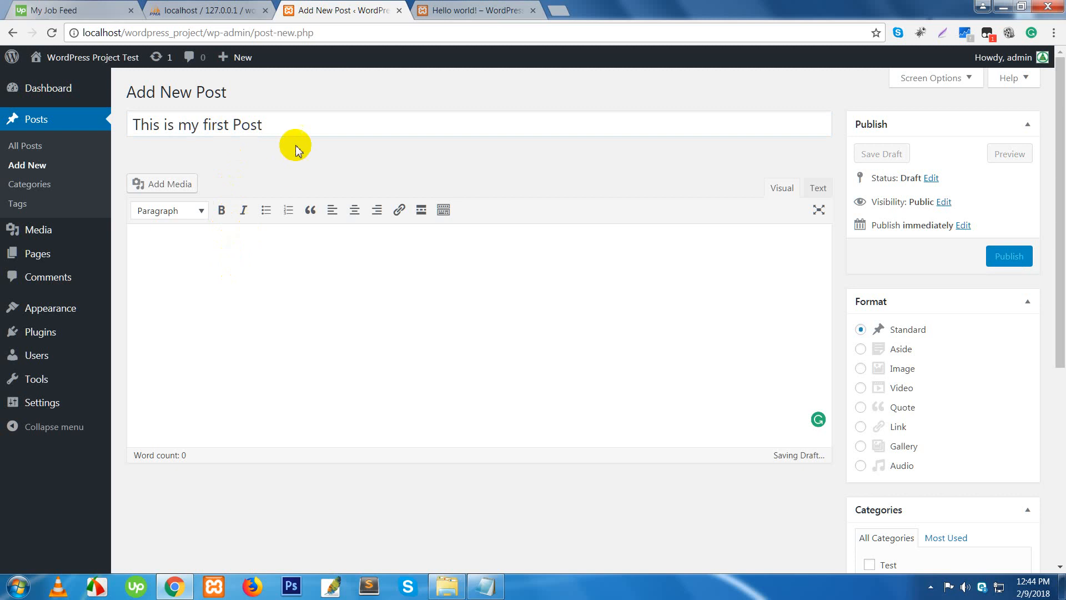
left_click_drag(307, 128, 116, 128)
key("ctrl+c")
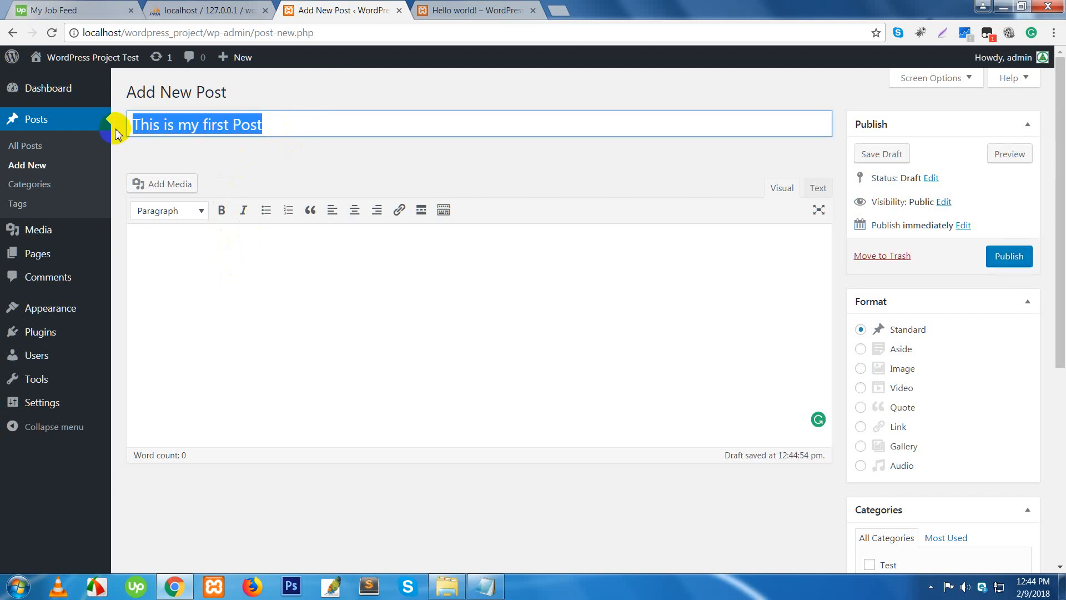
left_click(219, 265)
key("ctrl+v")
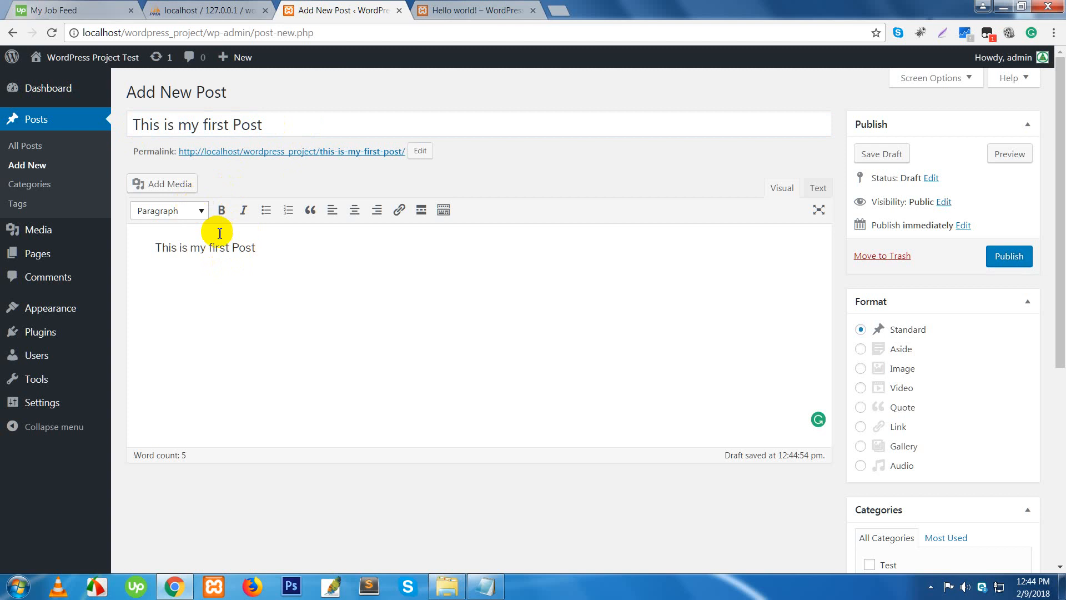
- Format the body line as a bold, italic Heading 1 numbered item, aligned right
left_click_drag(281, 243, 53, 250)
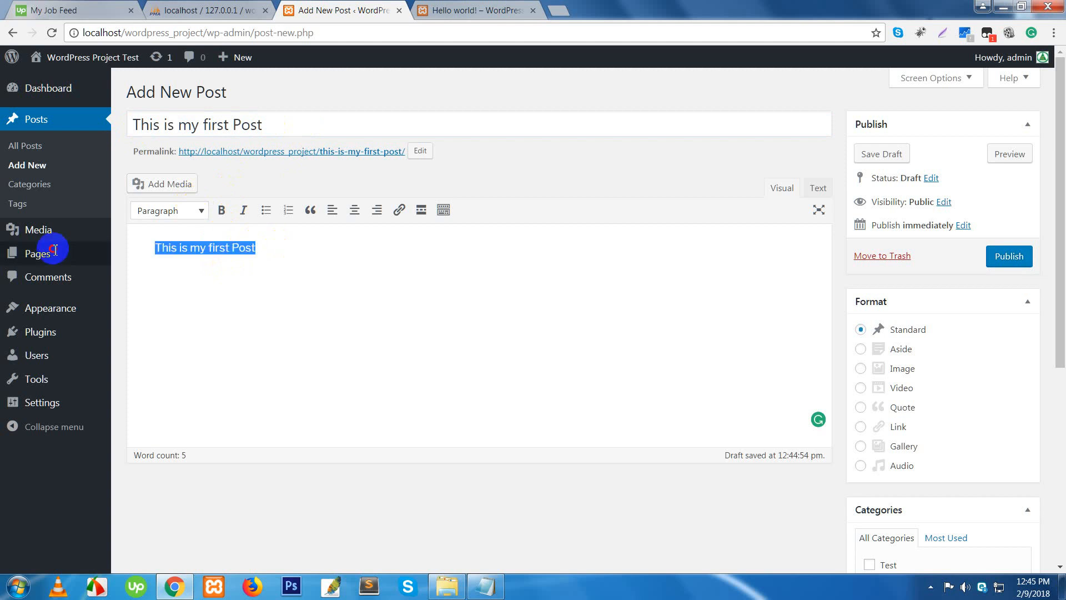
left_click(202, 212)
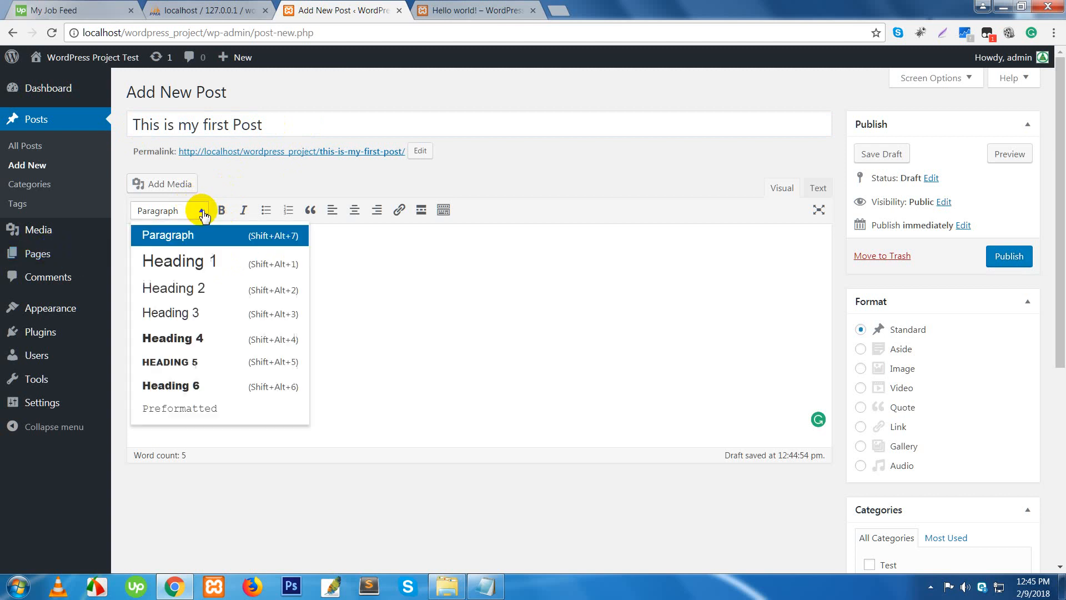
left_click(203, 267)
left_click(222, 214)
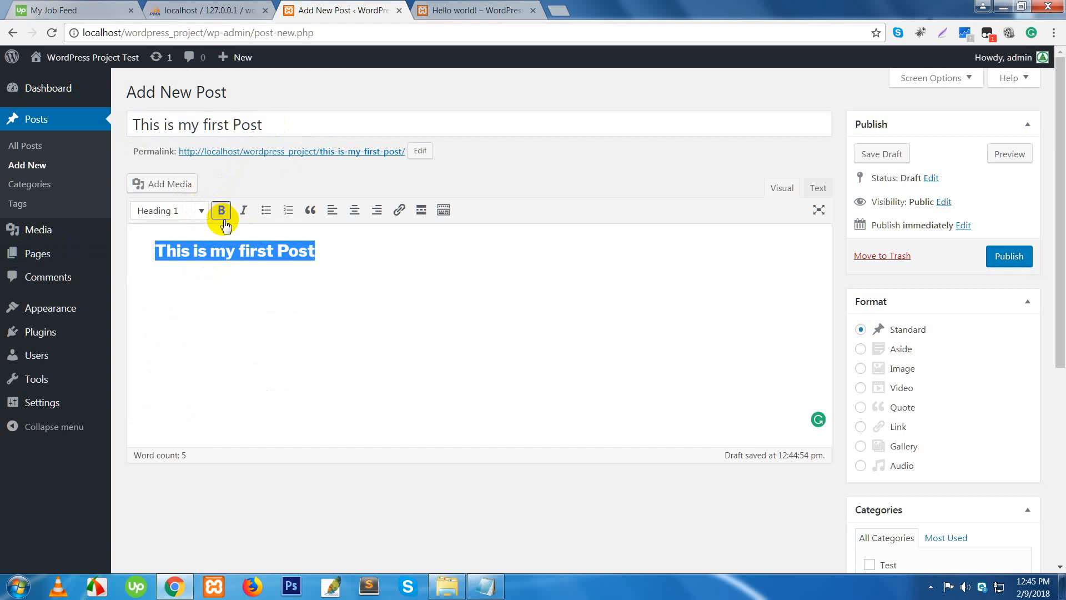
left_click(242, 214)
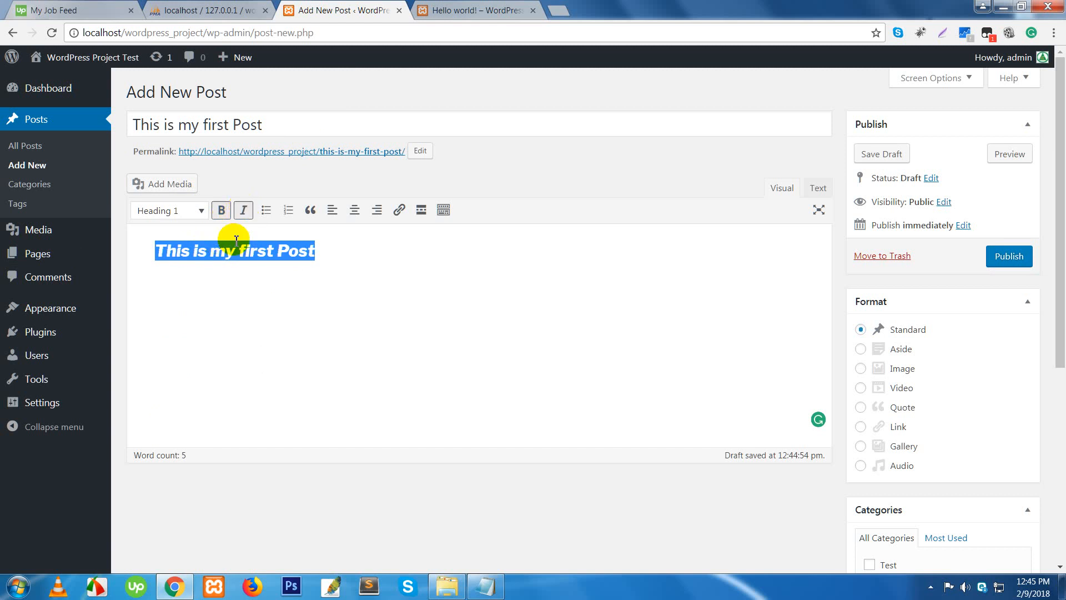
left_click(271, 216)
left_click(291, 215)
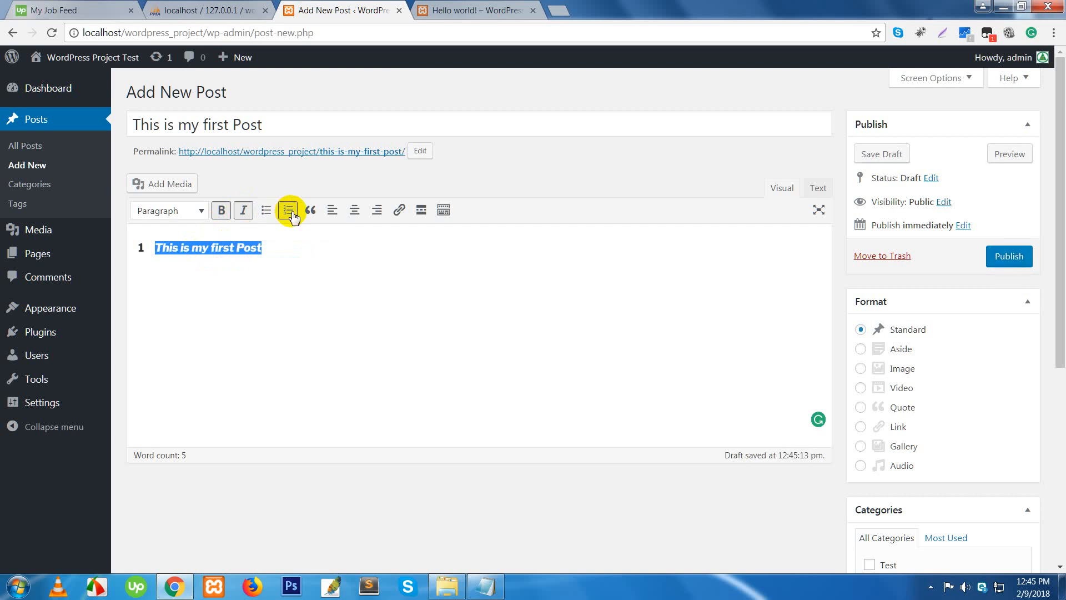
left_click(310, 214)
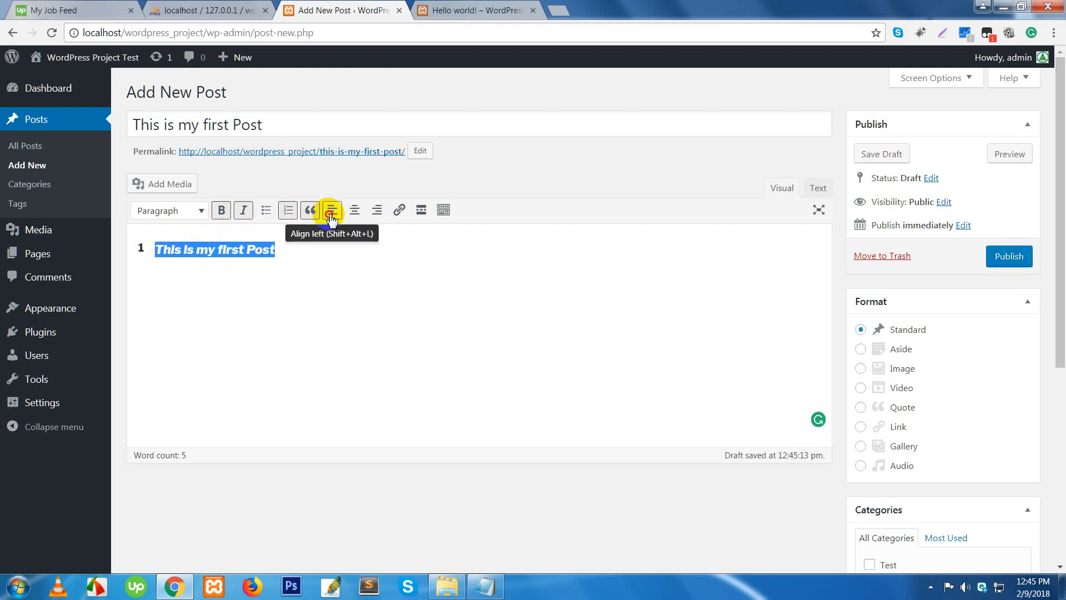
left_click(331, 216)
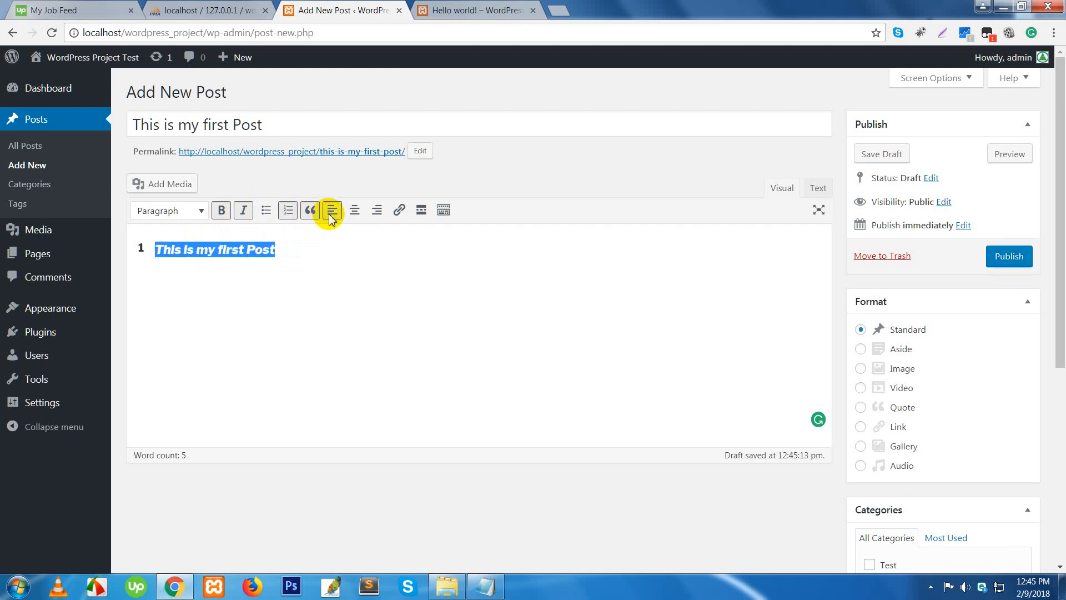
left_click(354, 213)
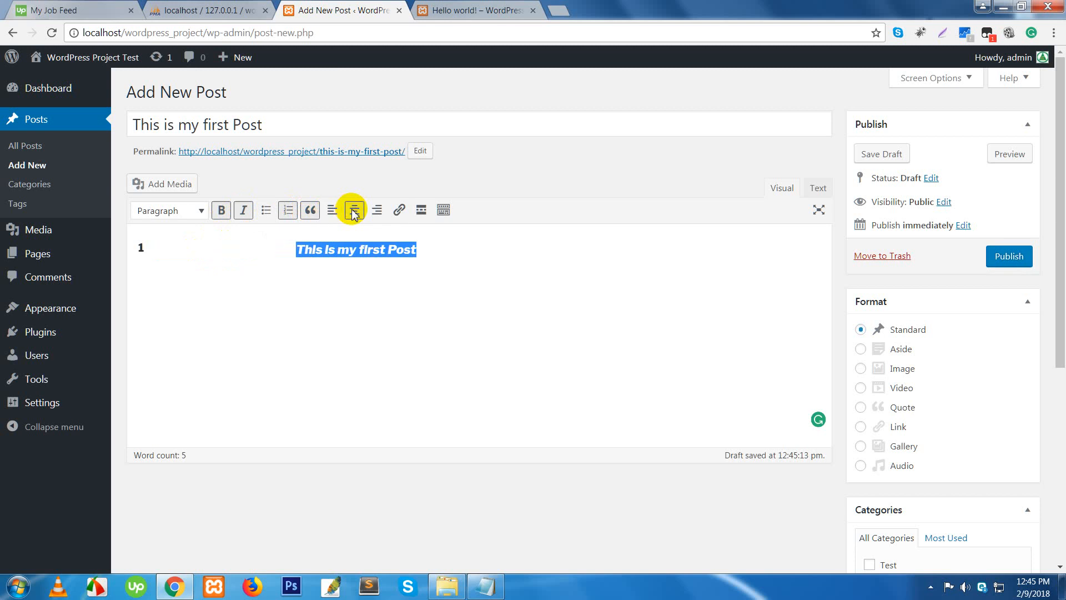
left_click(373, 215)
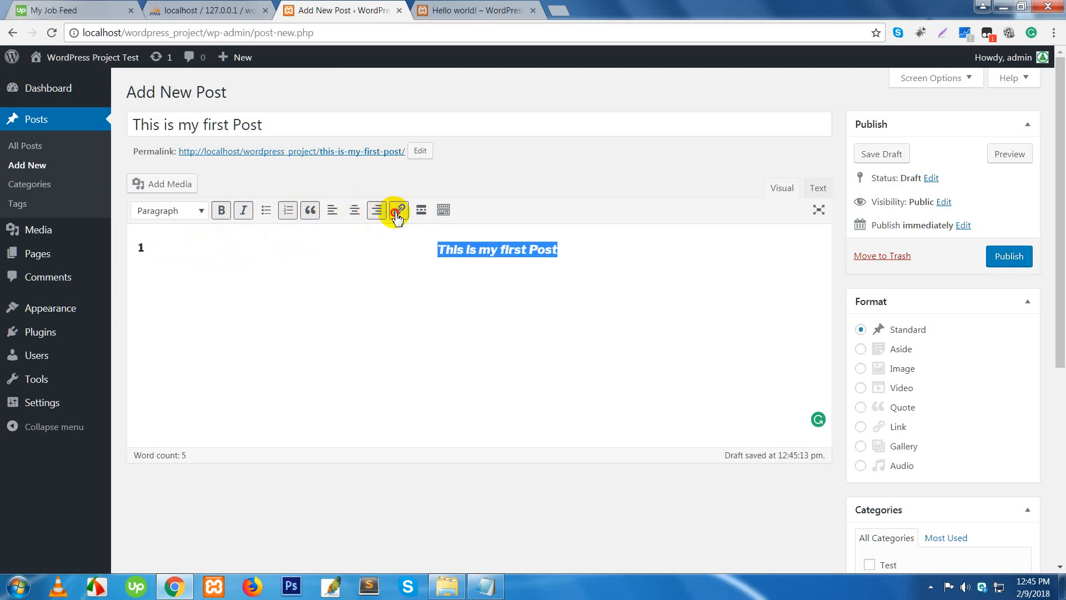
left_click(398, 214)
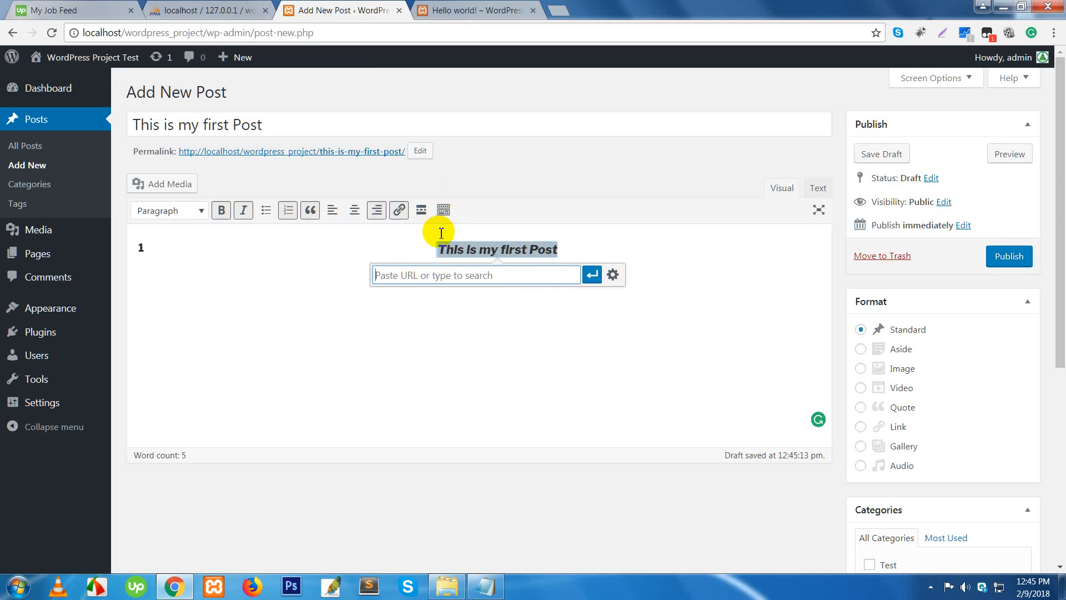
type("http://facebook.c")
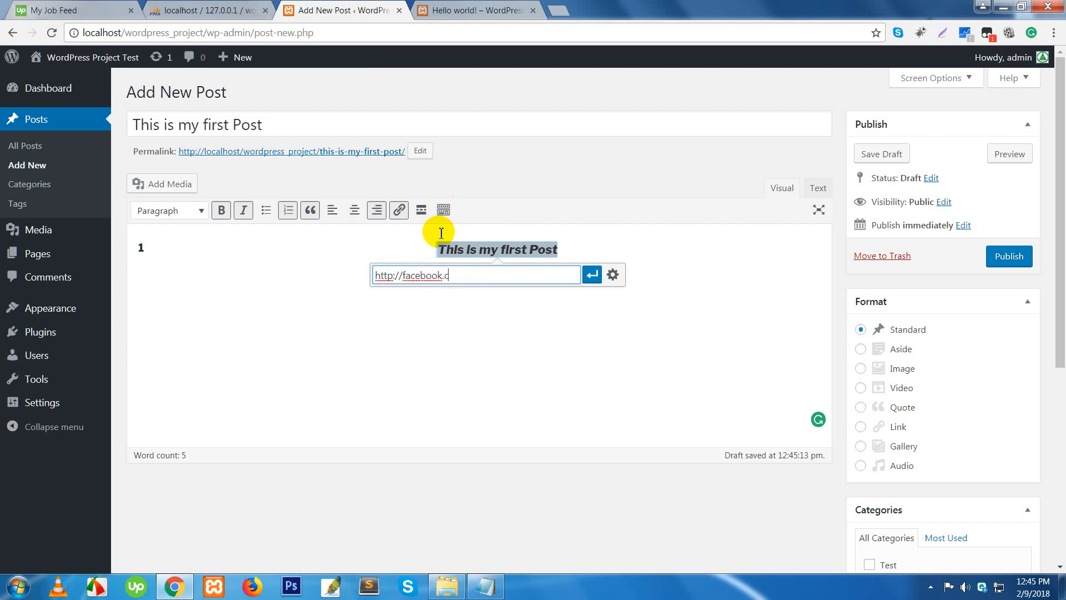
type("om")
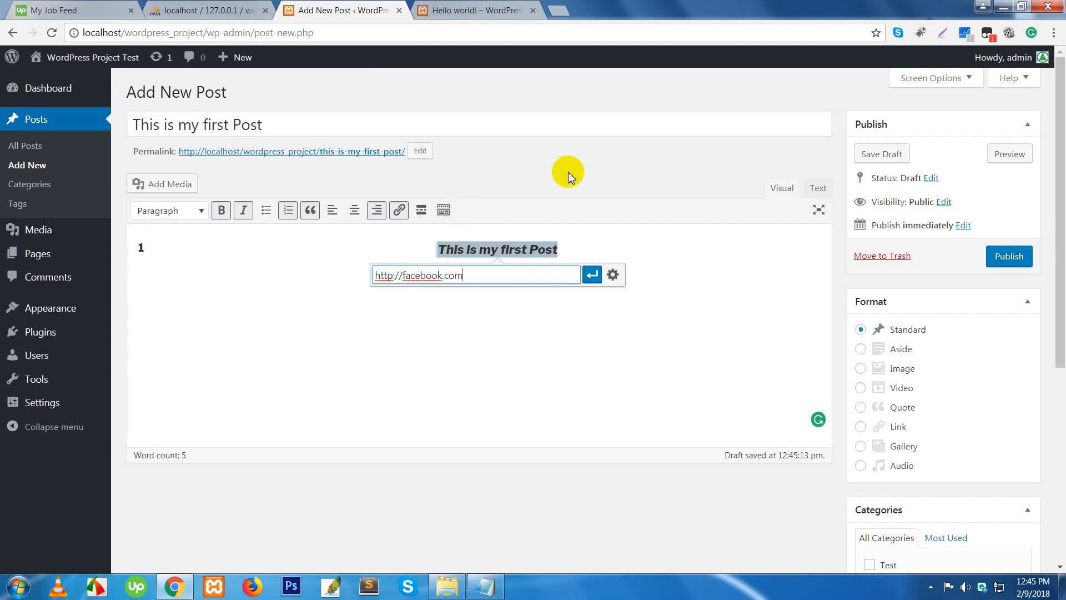
left_click(593, 275)
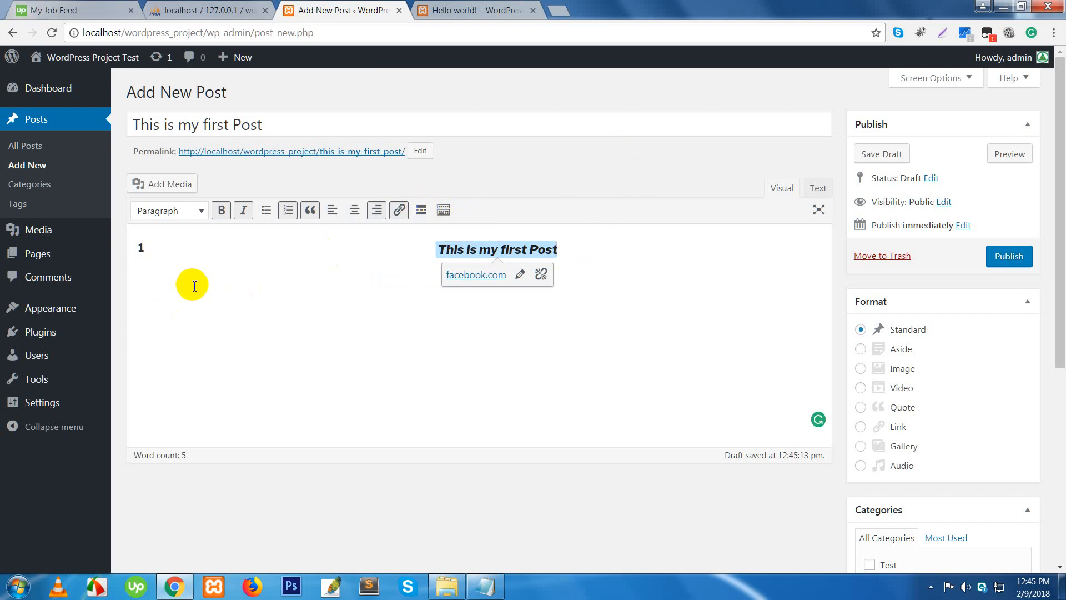
left_click(161, 189)
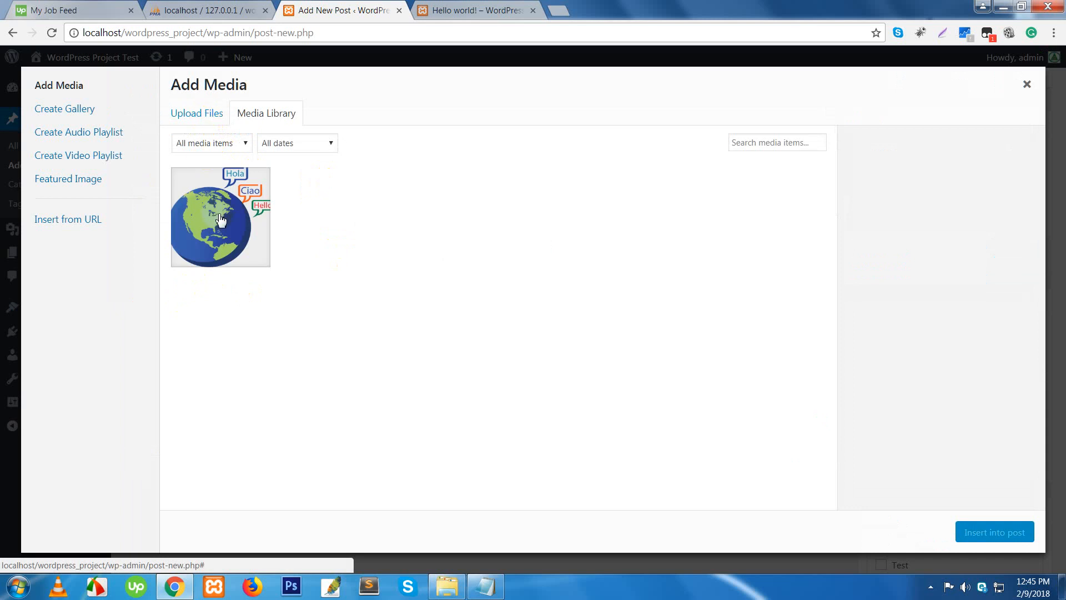
- Upload logo.png and insert the PERADA logo into the post
left_click(220, 219)
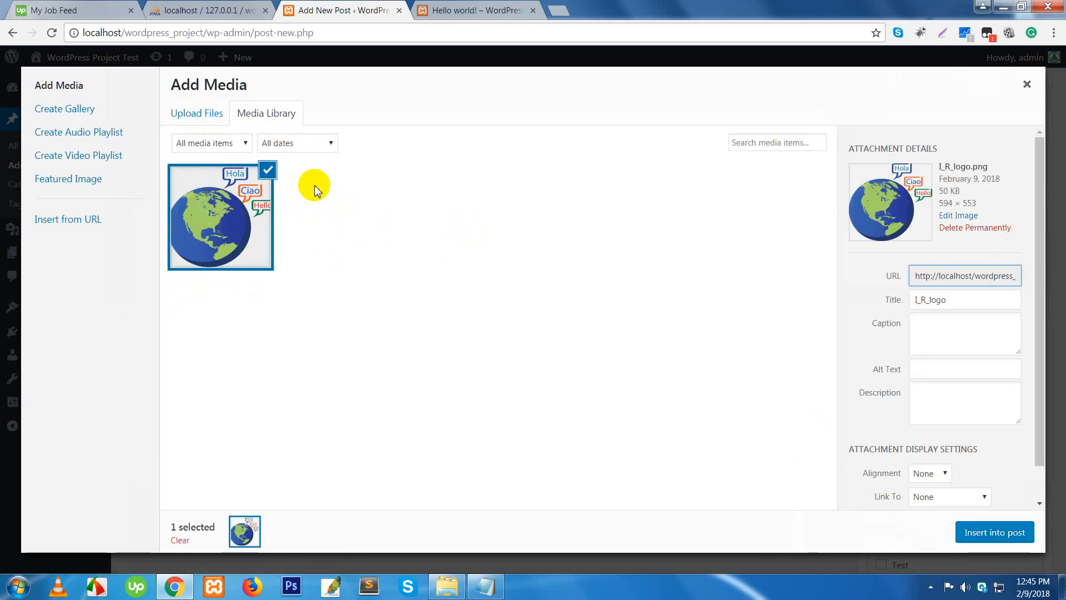
left_click(269, 171)
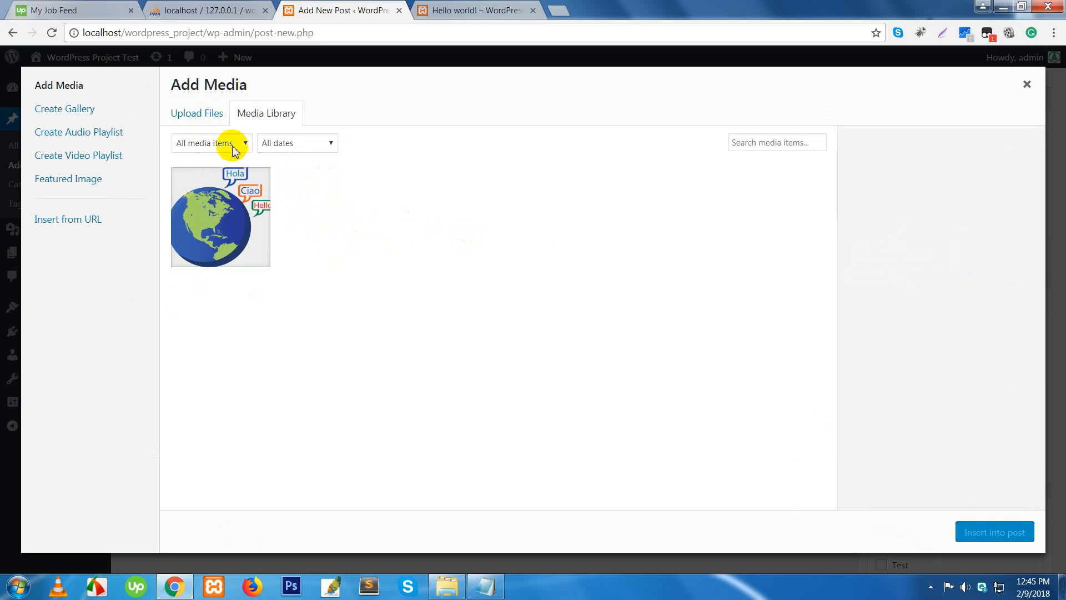
left_click(198, 118)
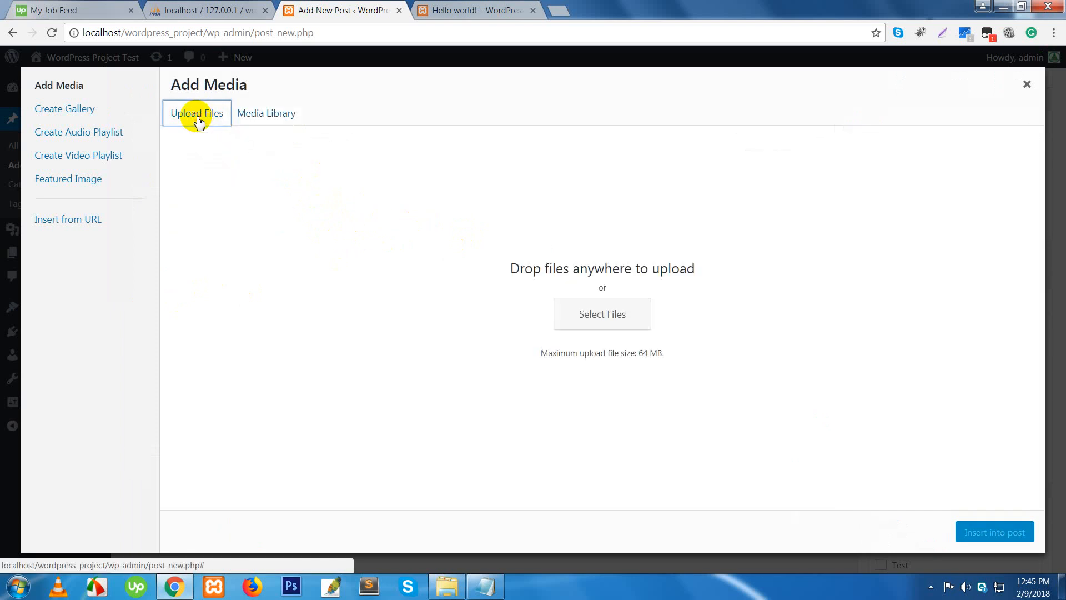
left_click(603, 315)
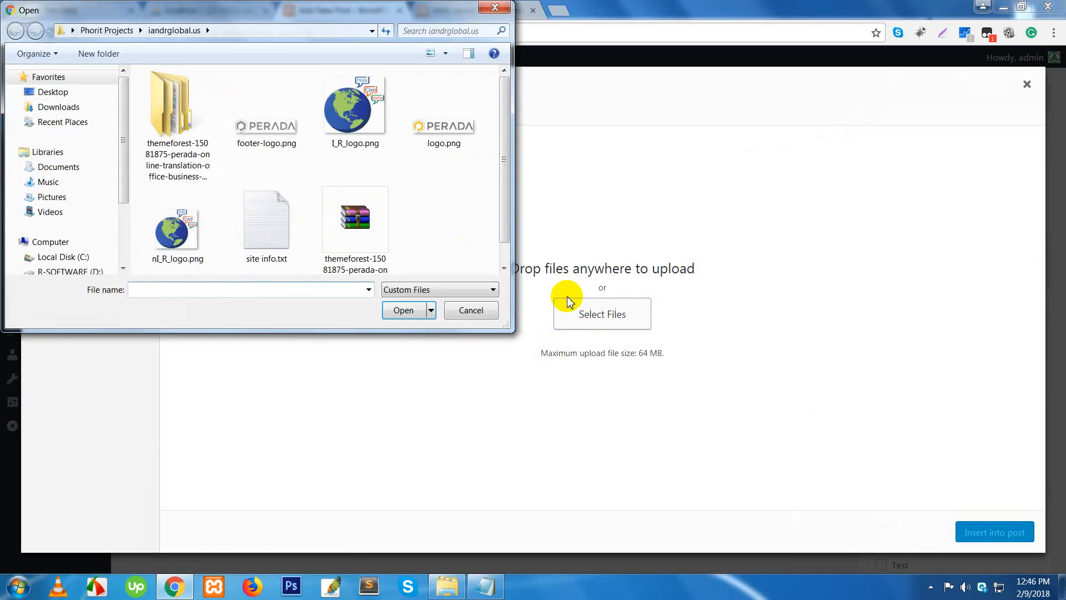
left_click(428, 140)
double_click(427, 140)
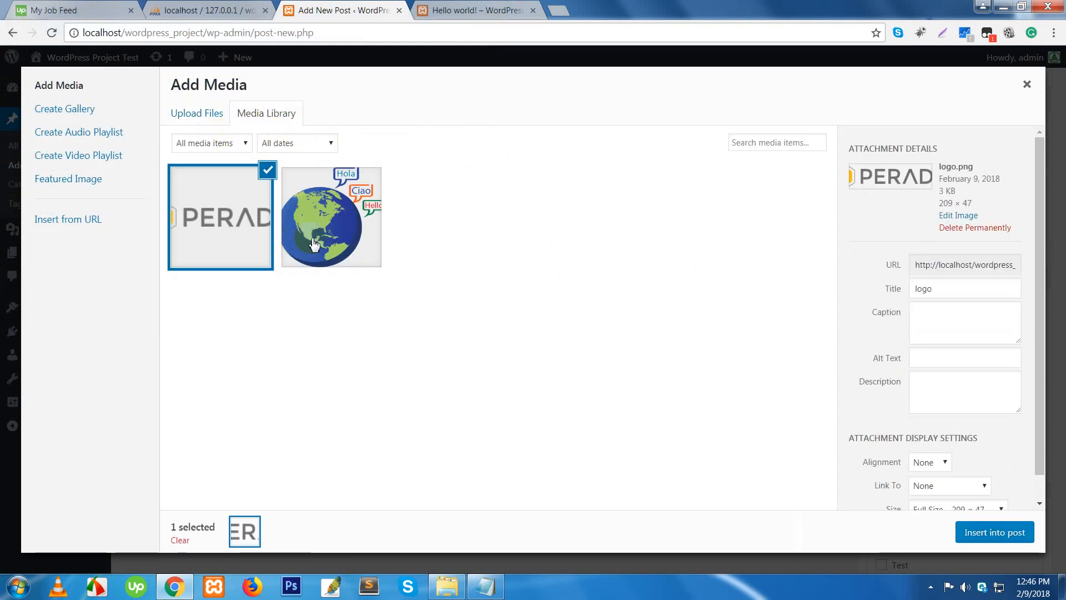
left_click(992, 539)
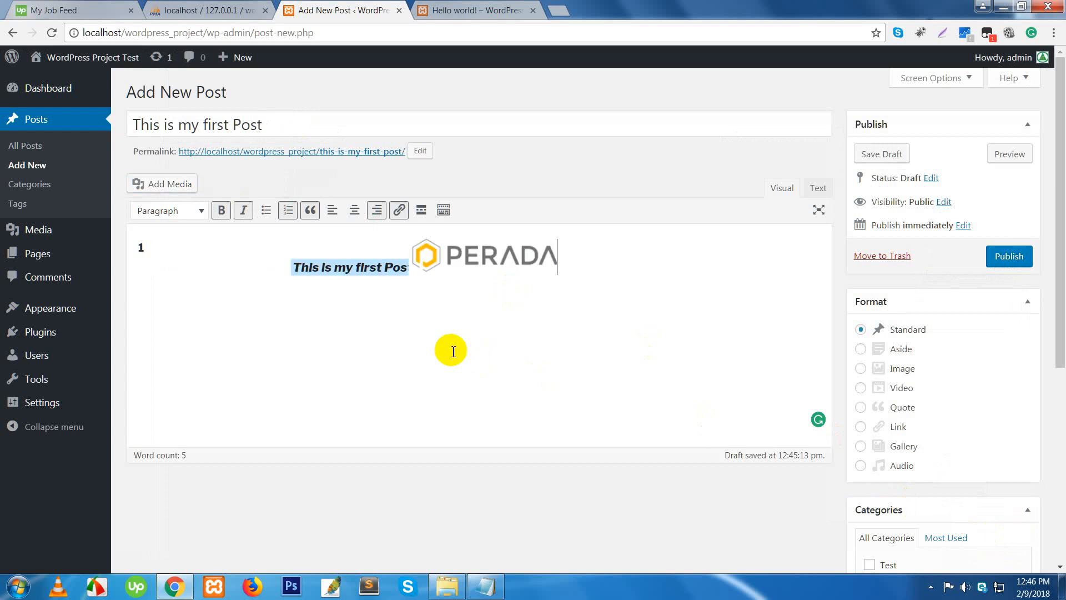
- Set the inserted logo's alignment to right
left_click(471, 258)
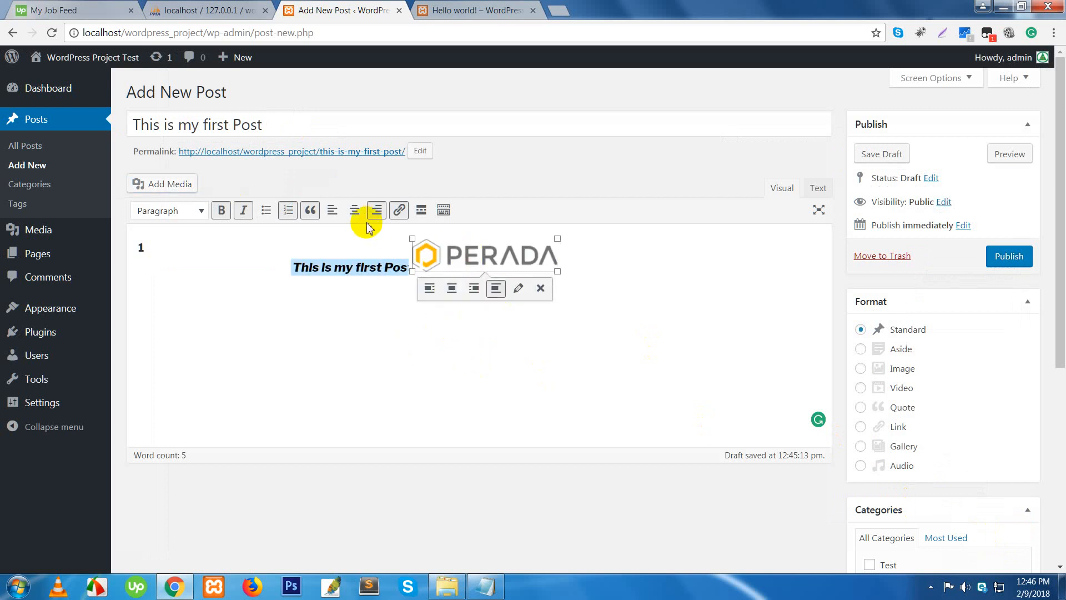
left_click(334, 213)
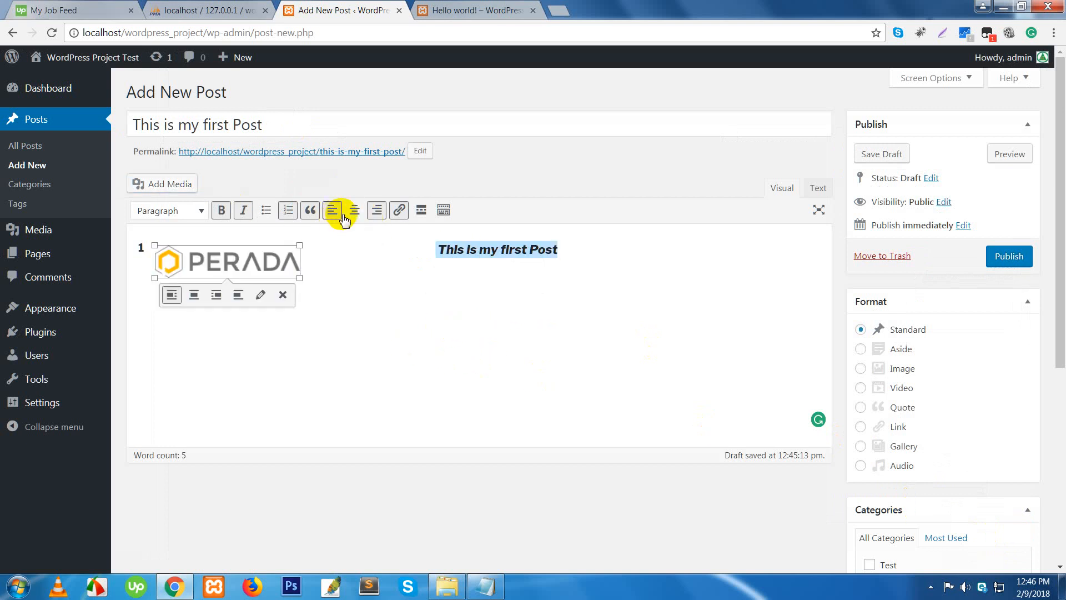
left_click(353, 211)
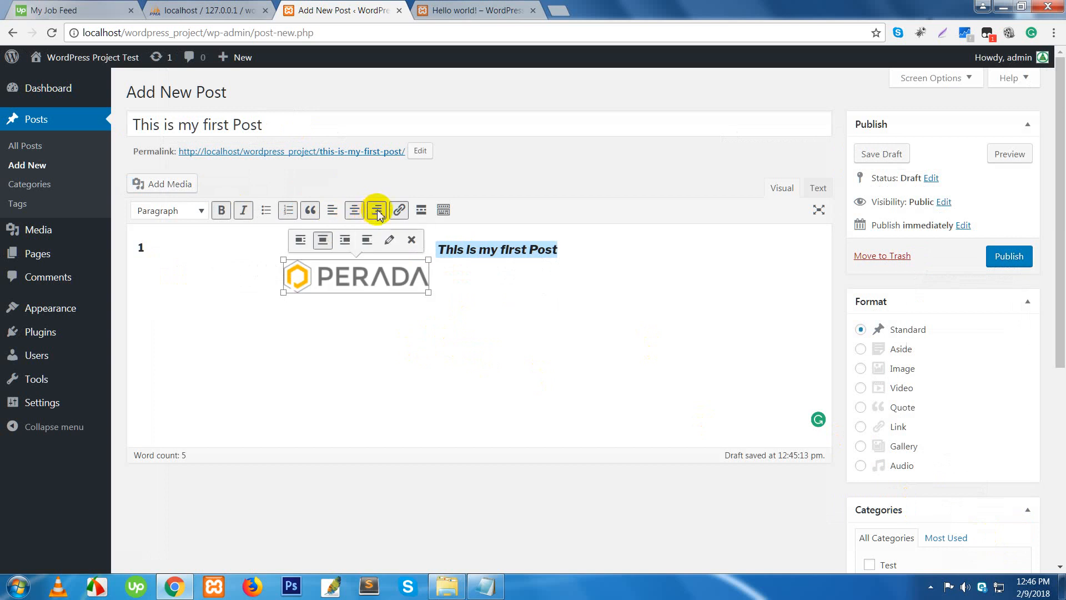
left_click(375, 214)
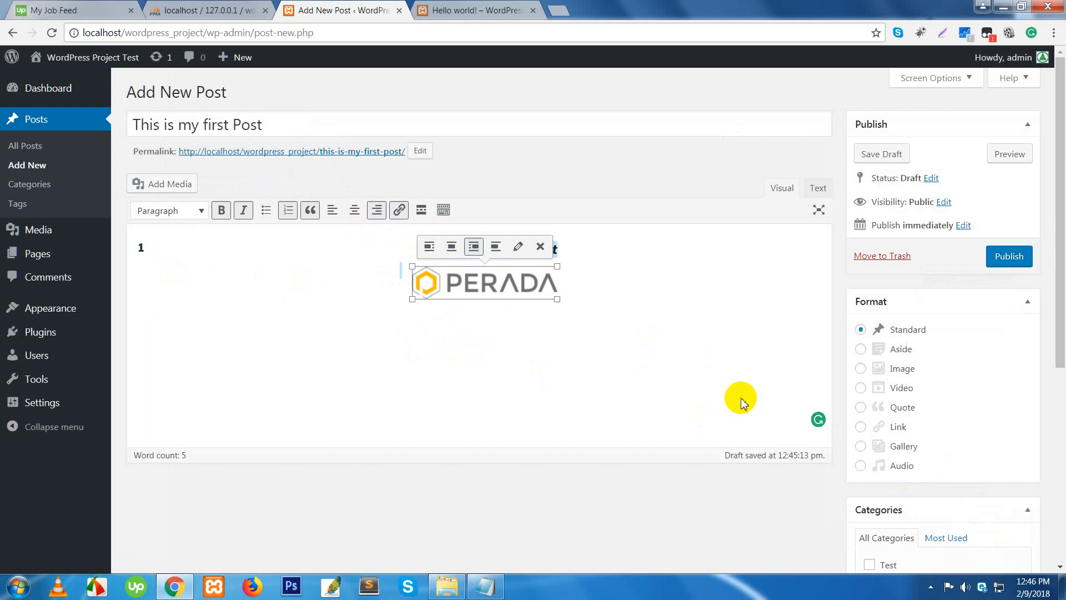
- Put the post in the Test category and add the tag hello
scroll(722, 378, "down", 3)
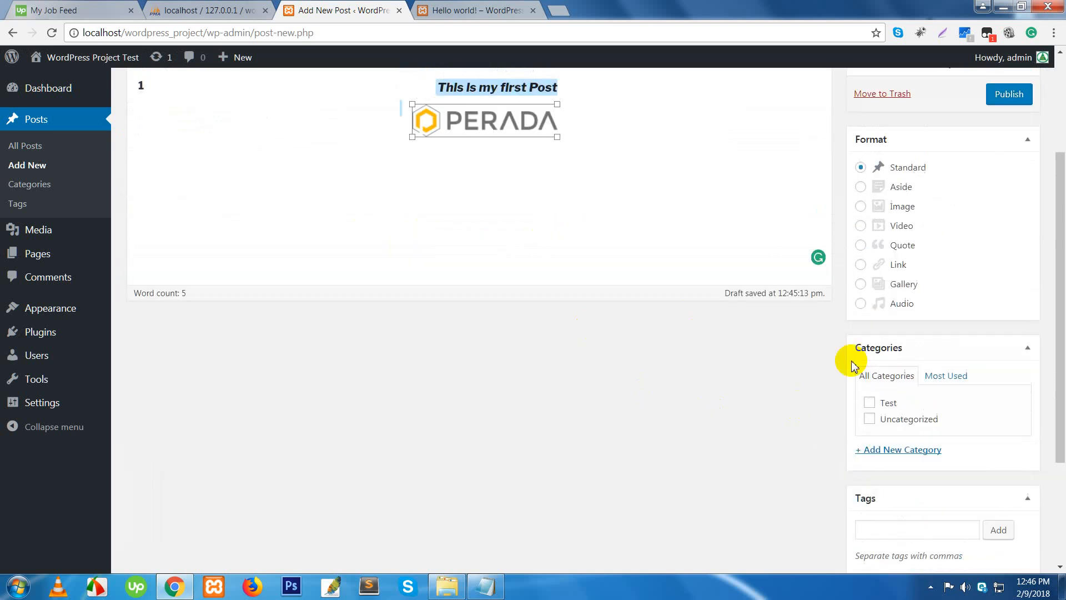
scroll(854, 366, "up", 2)
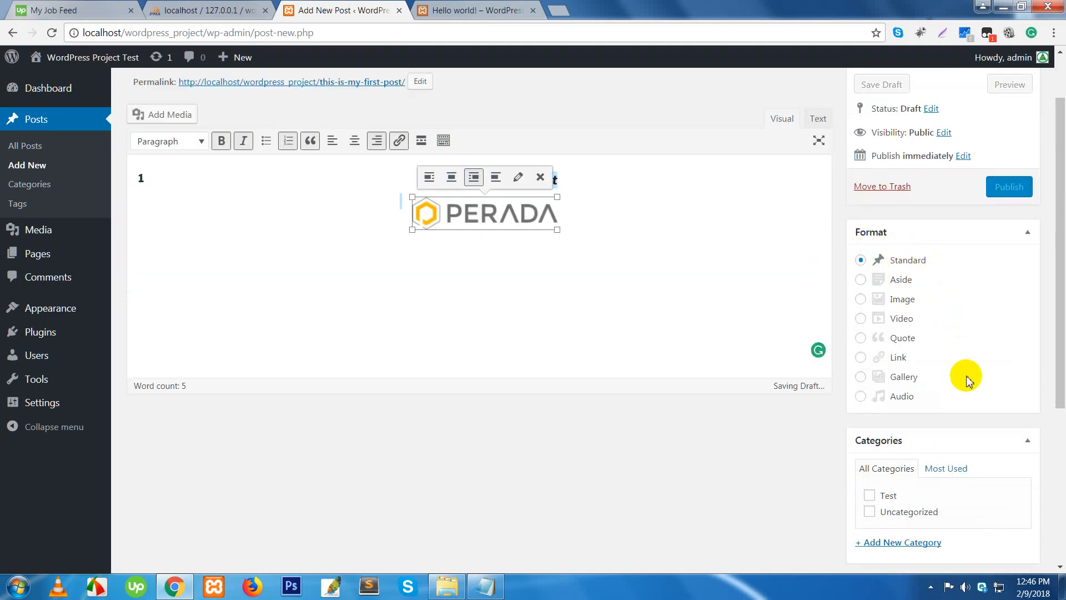
scroll(966, 380, "down", 4)
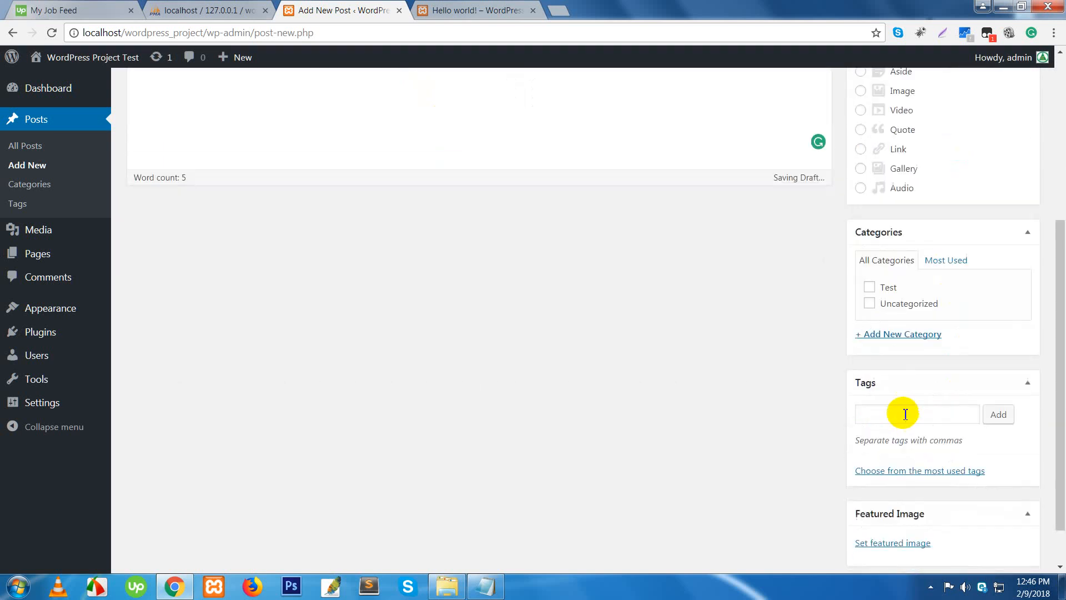
left_click(871, 288)
left_click(870, 414)
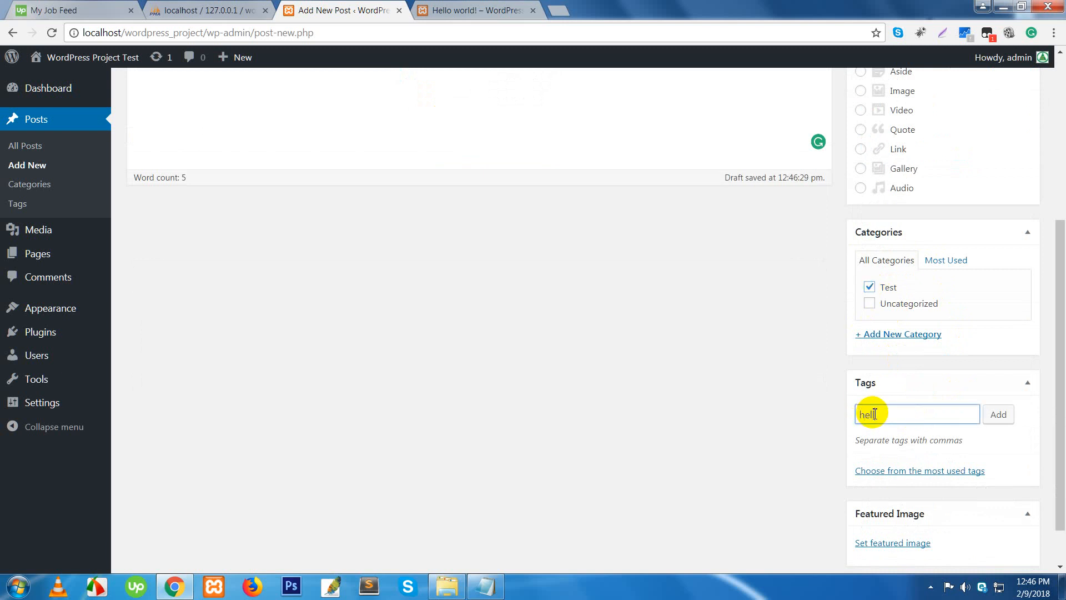
key("Return")
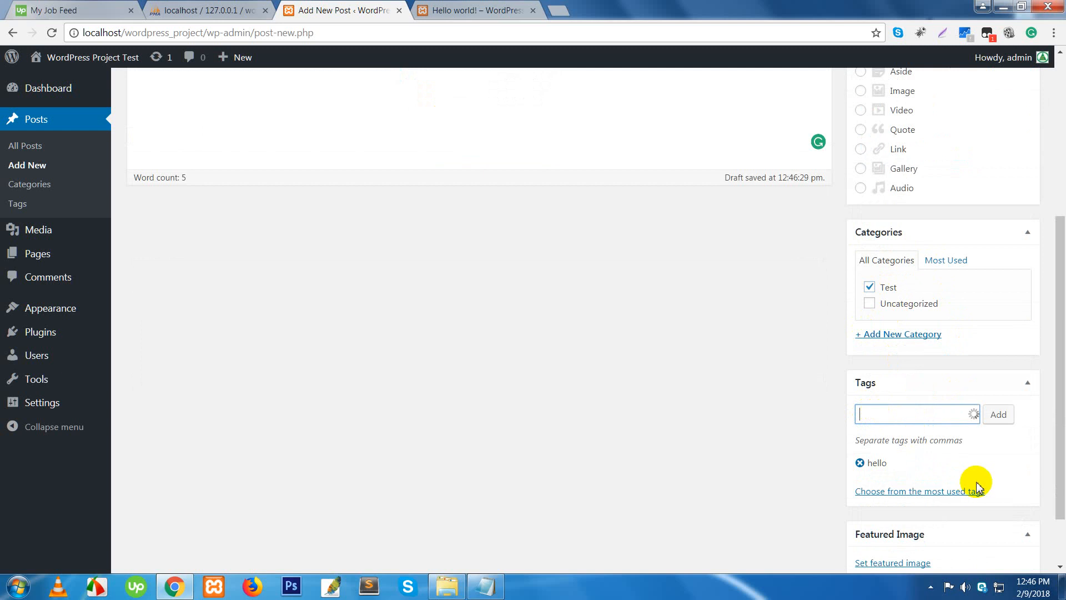
scroll(994, 472, "down", 2)
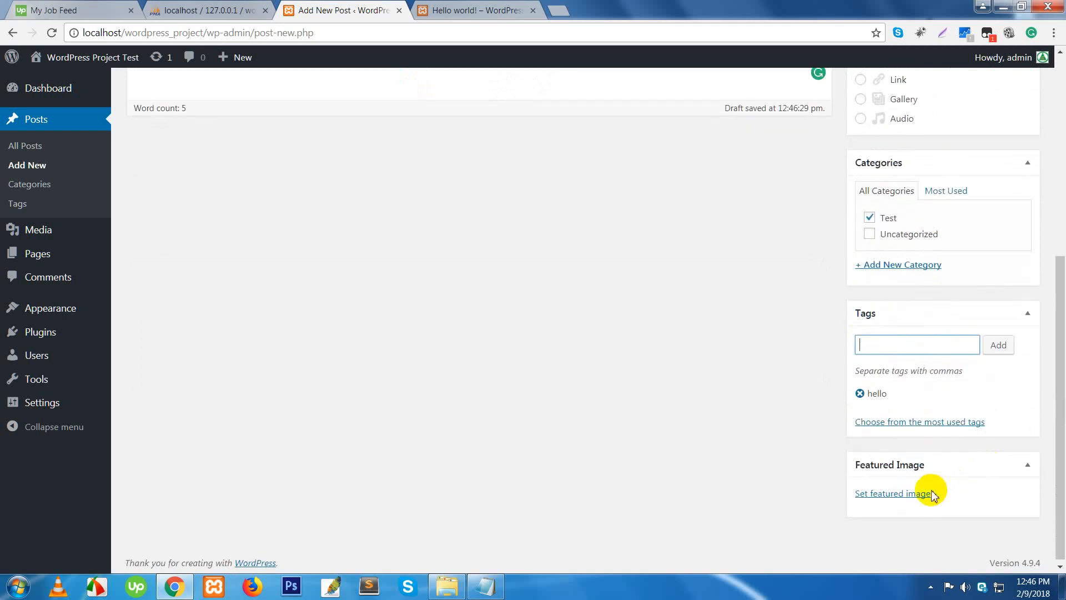
left_click(915, 496)
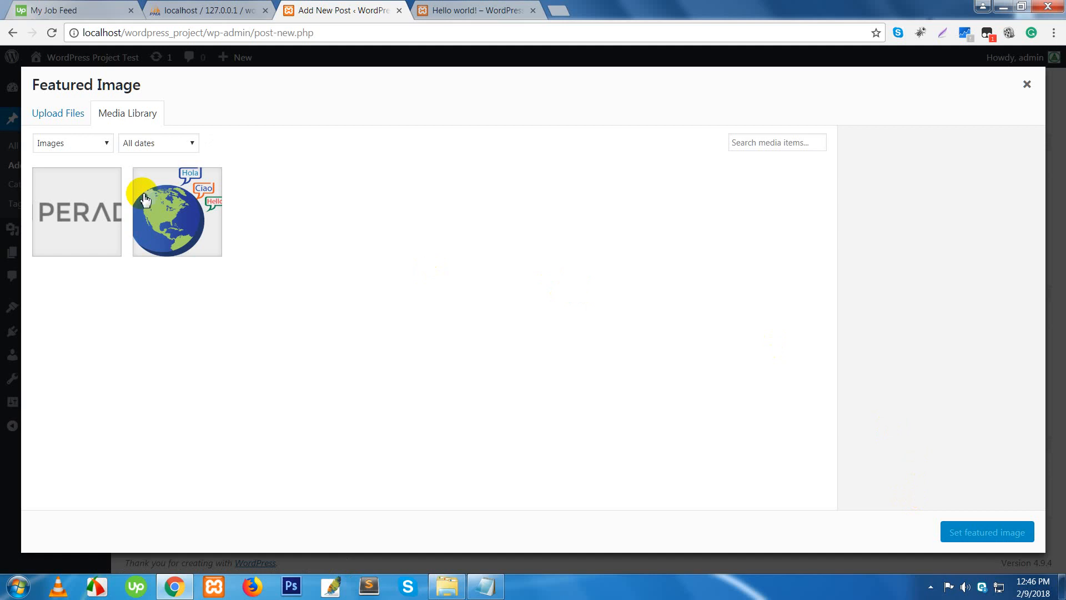
- Upload Chrysanthemum.jpg from Sample Pictures to the media library
left_click(67, 116)
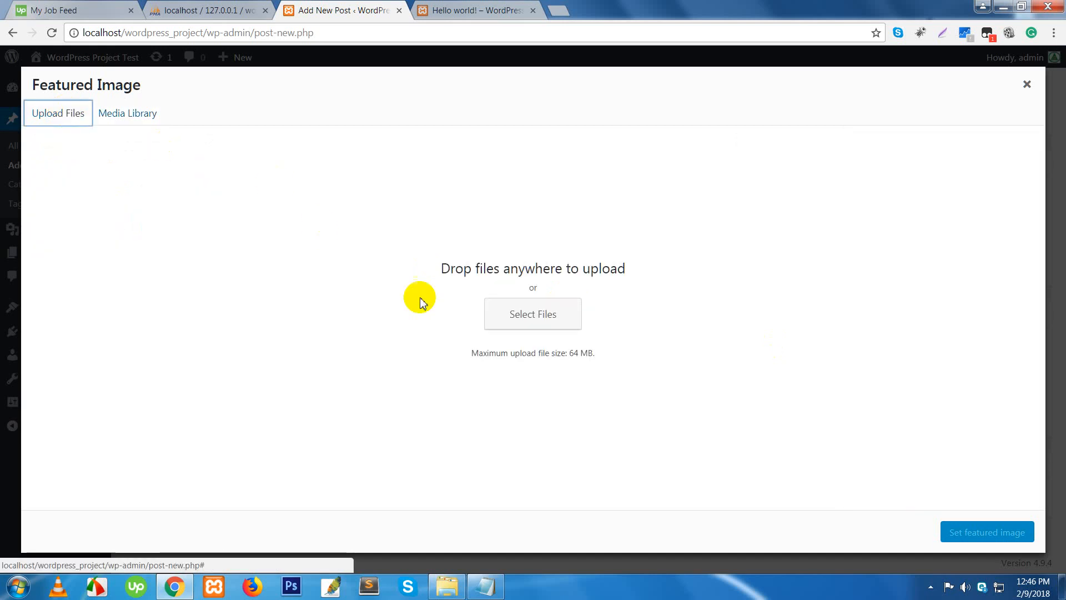
left_click(529, 316)
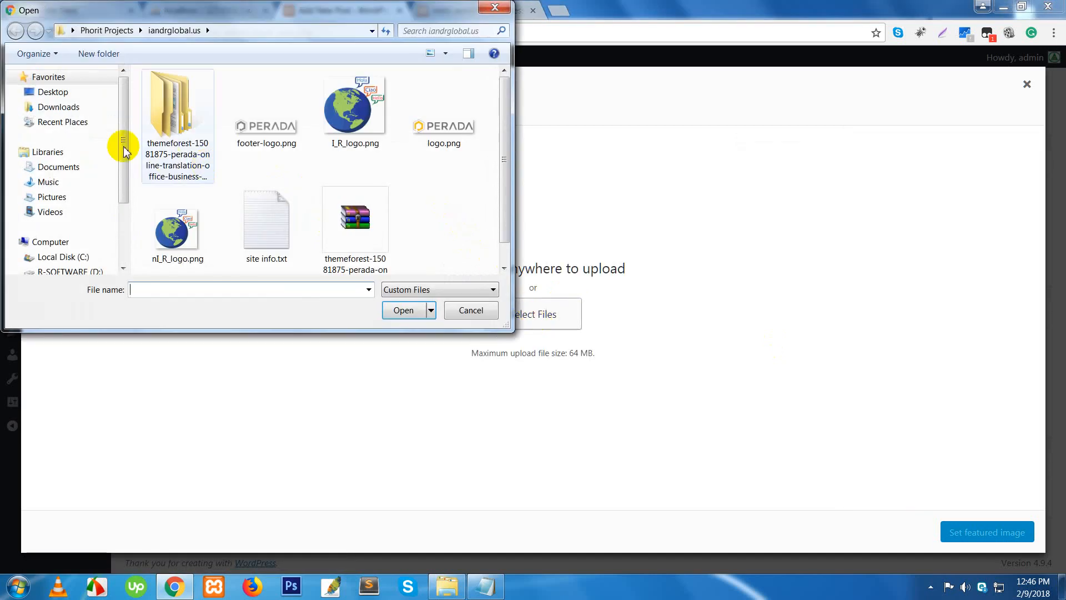
scroll(111, 167, "down", 1)
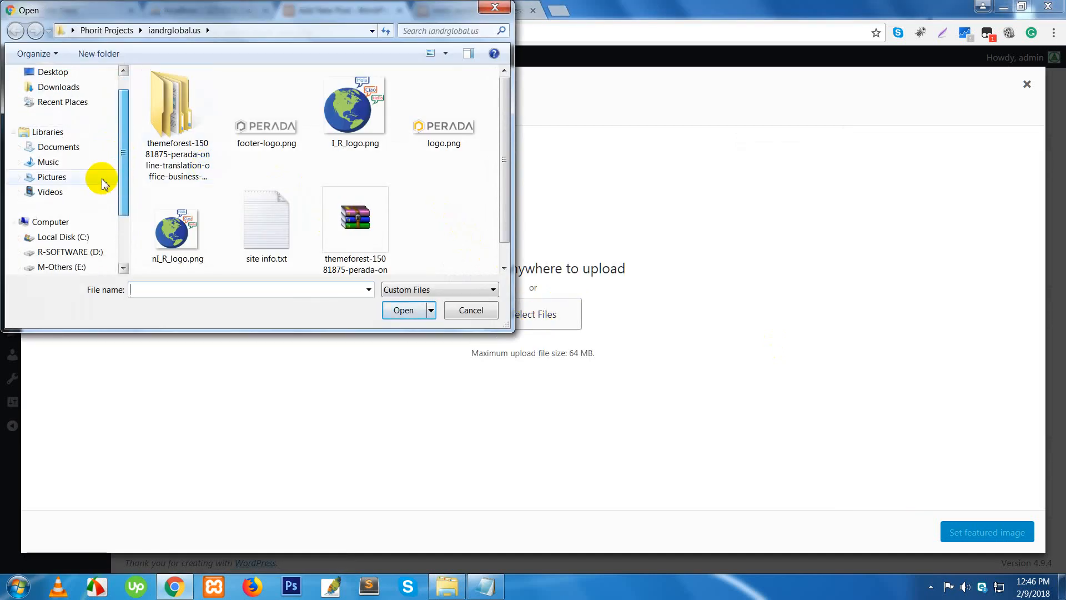
left_click(53, 177)
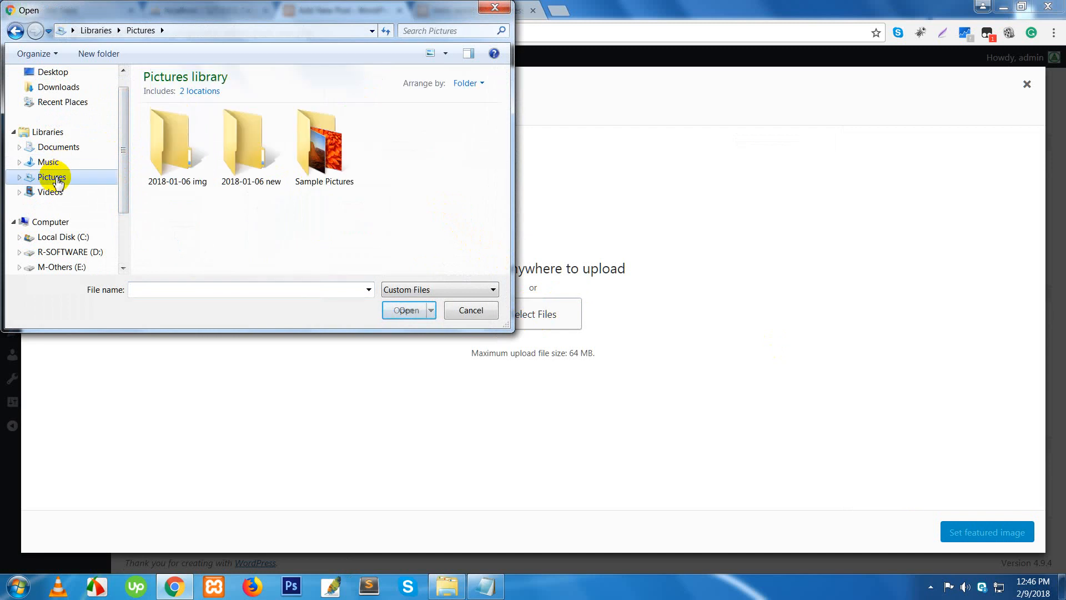
double_click(300, 159)
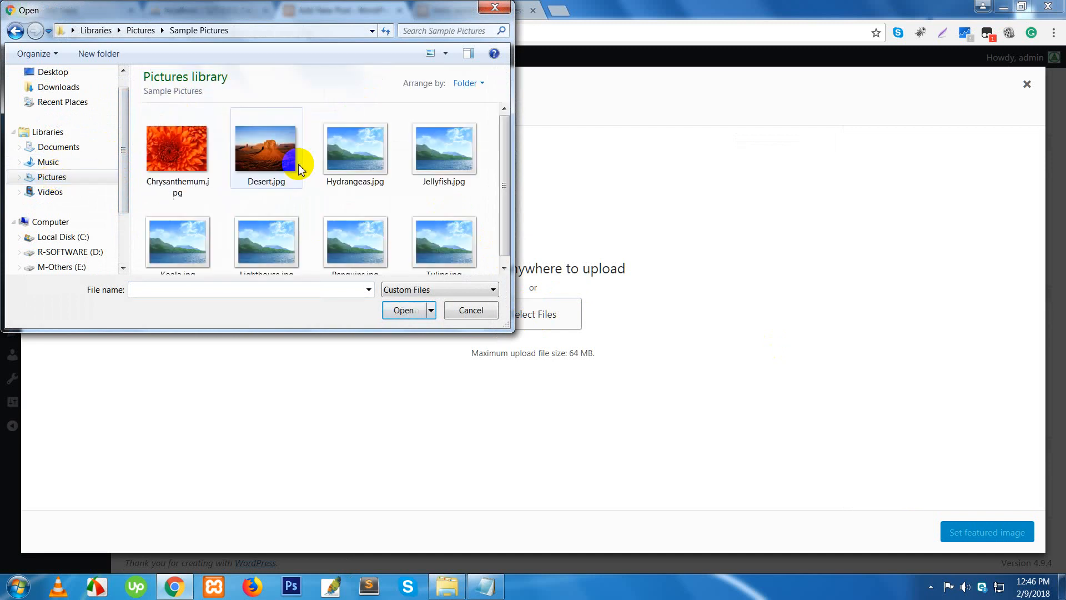
left_click(156, 151)
double_click(156, 151)
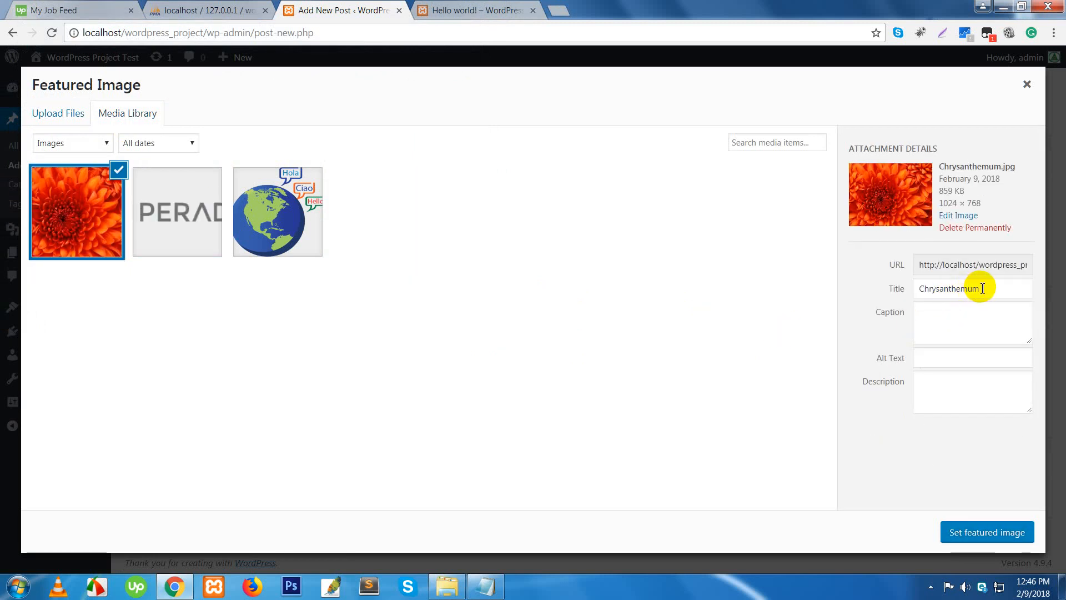
- Review the Chrysanthemum image's title, caption, alt text and description, then set it as featured image
left_click_drag(990, 289, 920, 288)
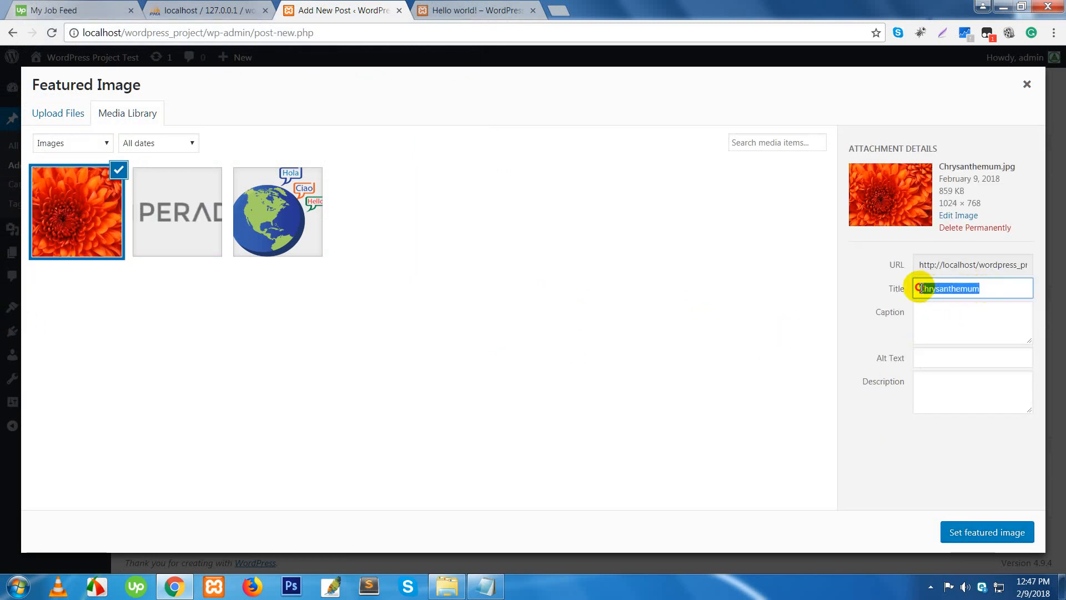
left_click(940, 319)
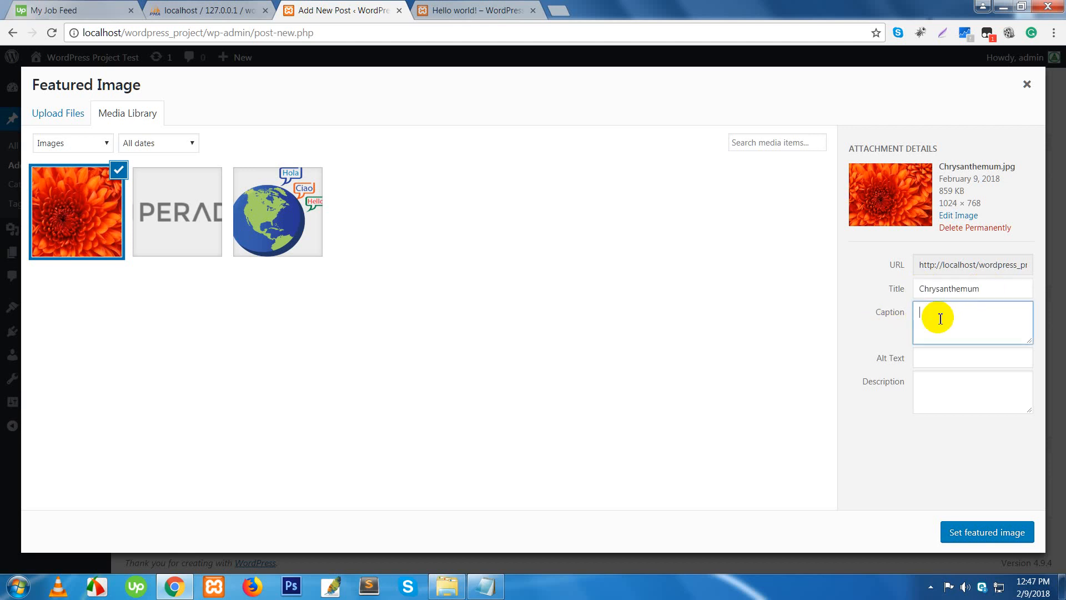
left_click(936, 360)
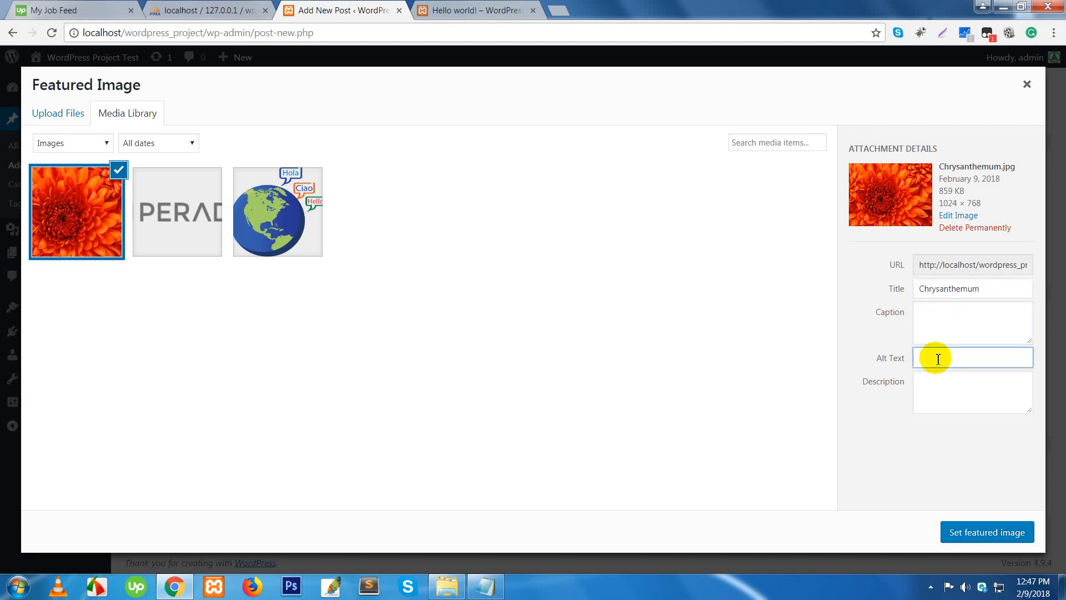
left_click(937, 390)
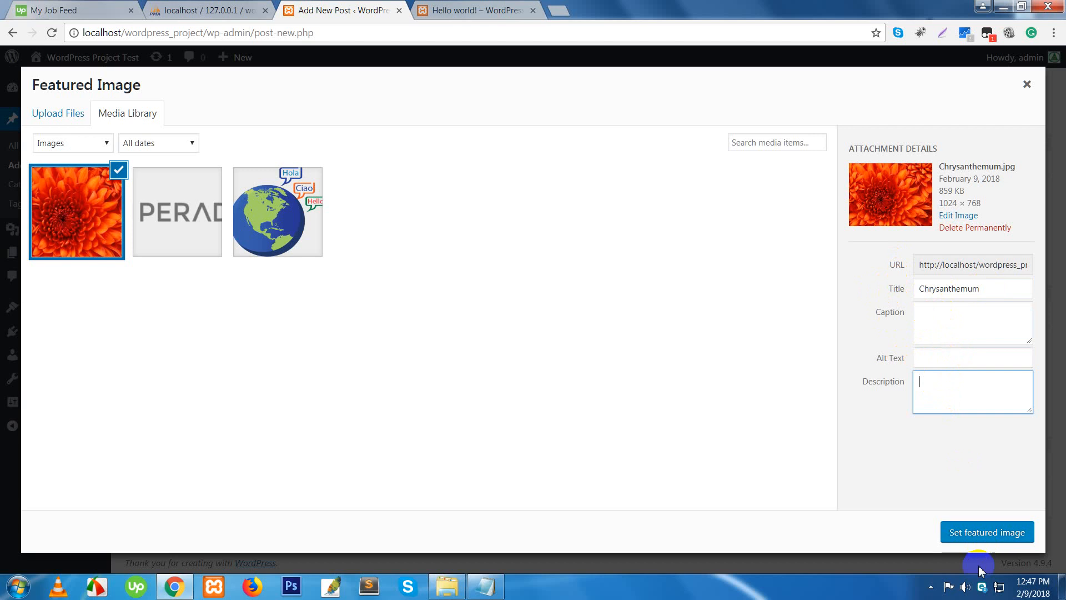
left_click(969, 532)
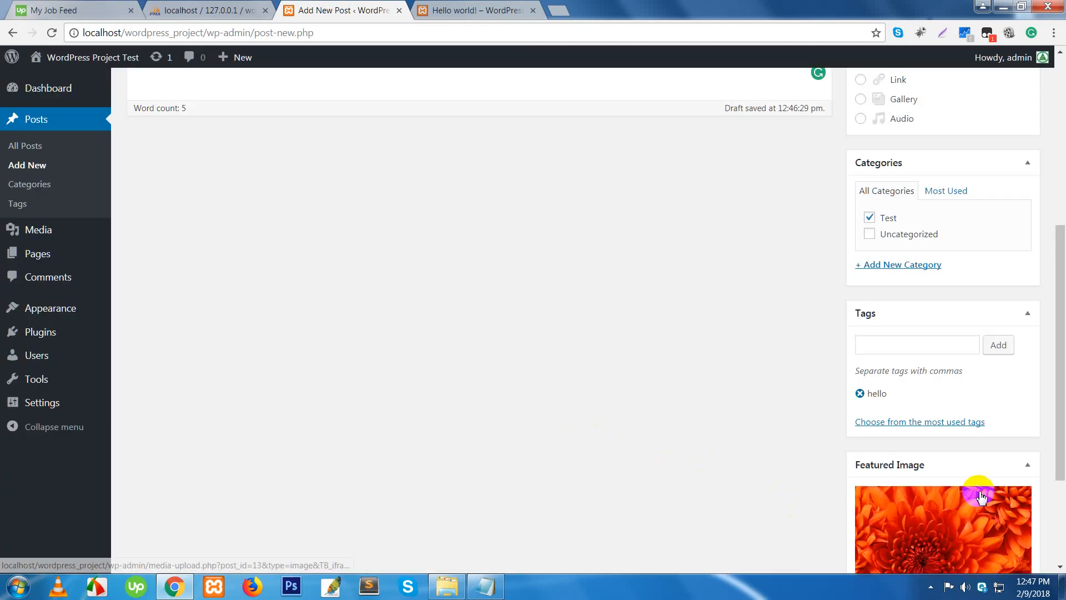
- Scroll back to the top of the editor and publish 'This is my first Post'
scroll(980, 495, "down", 3)
scroll(988, 486, "up", 9)
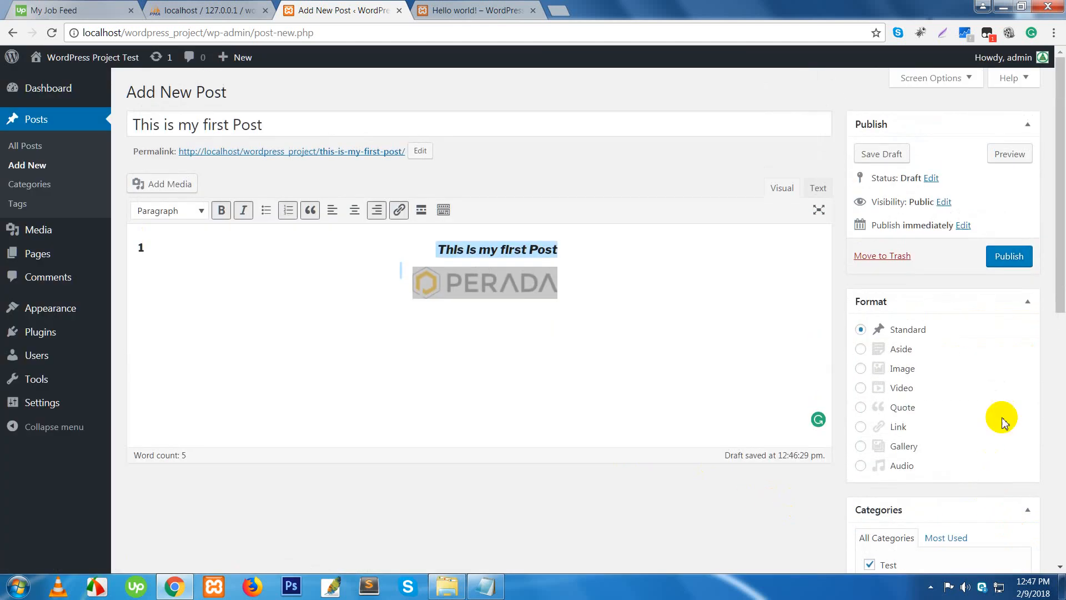
left_click(1010, 257)
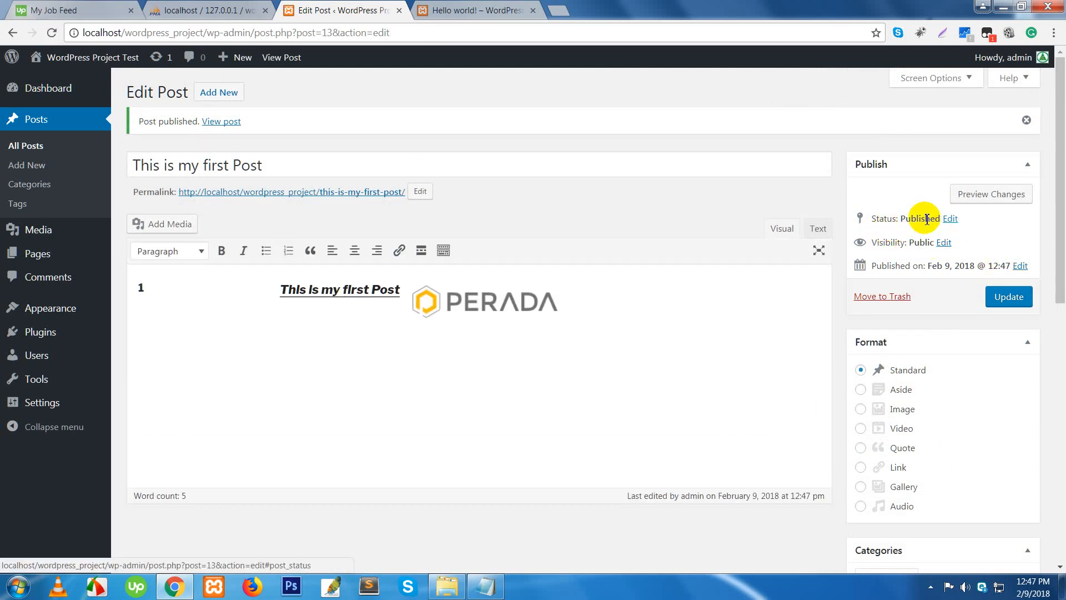
- Open the post's status options and cancel, leaving it Published
left_click(950, 219)
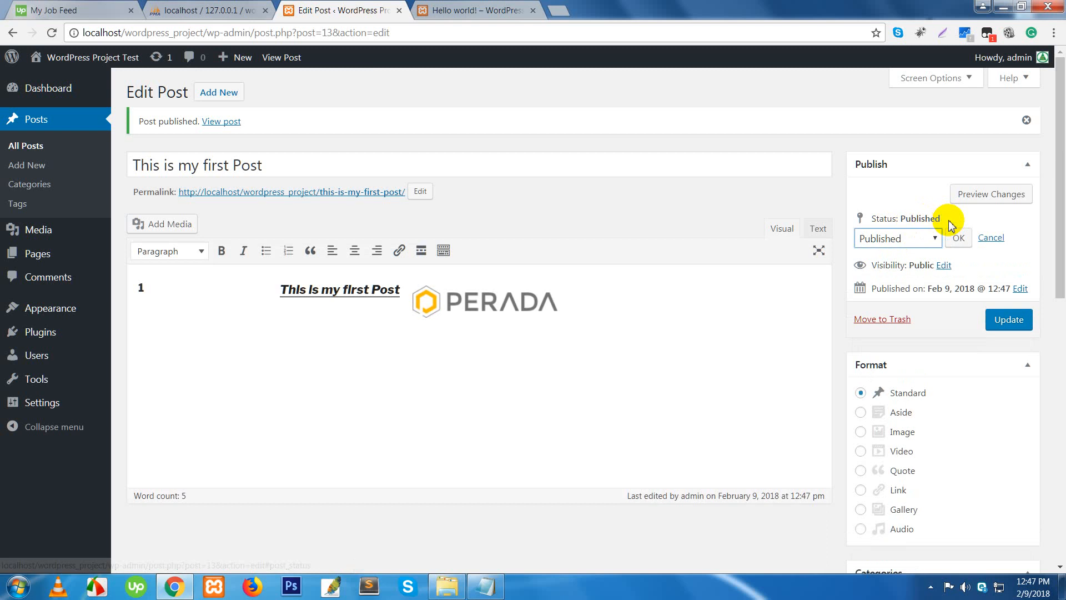
left_click(937, 238)
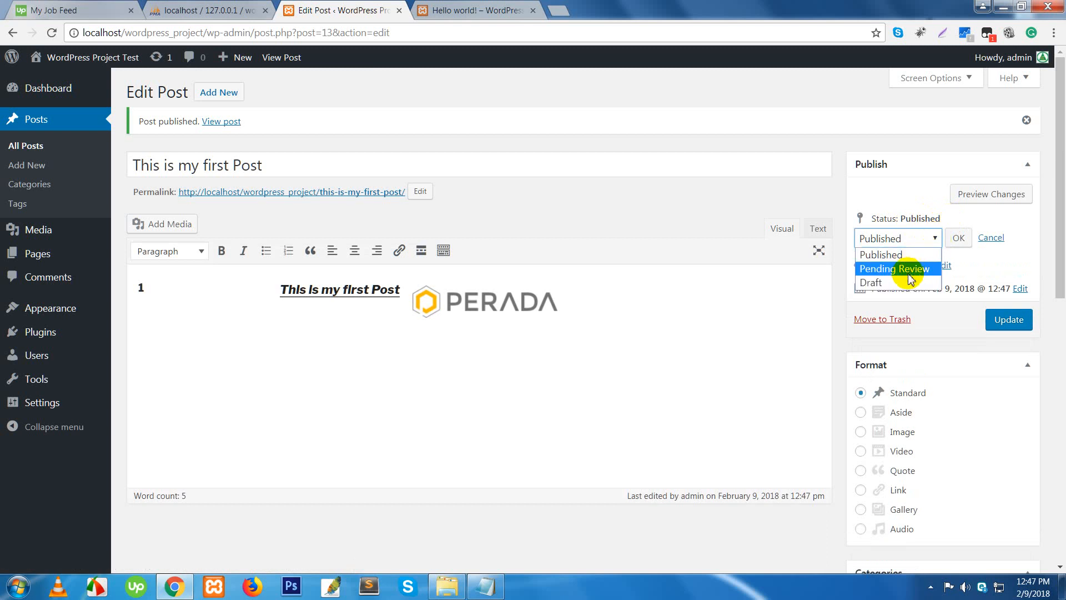
left_click(985, 236)
left_click(985, 237)
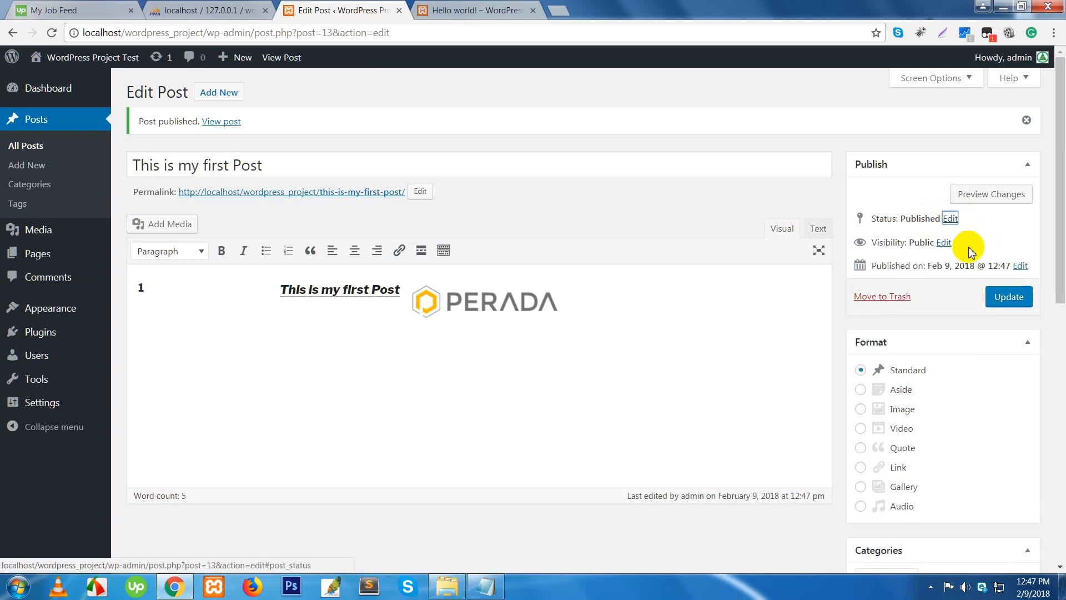
- Review the visibility options, keep the post Public, and update it
left_click(944, 243)
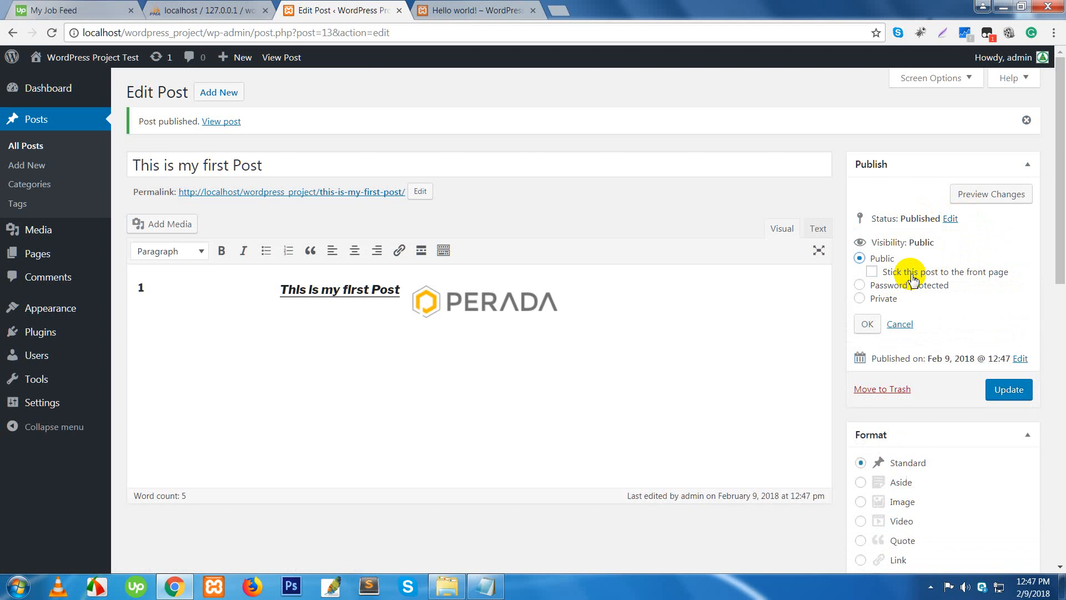
left_click(861, 286)
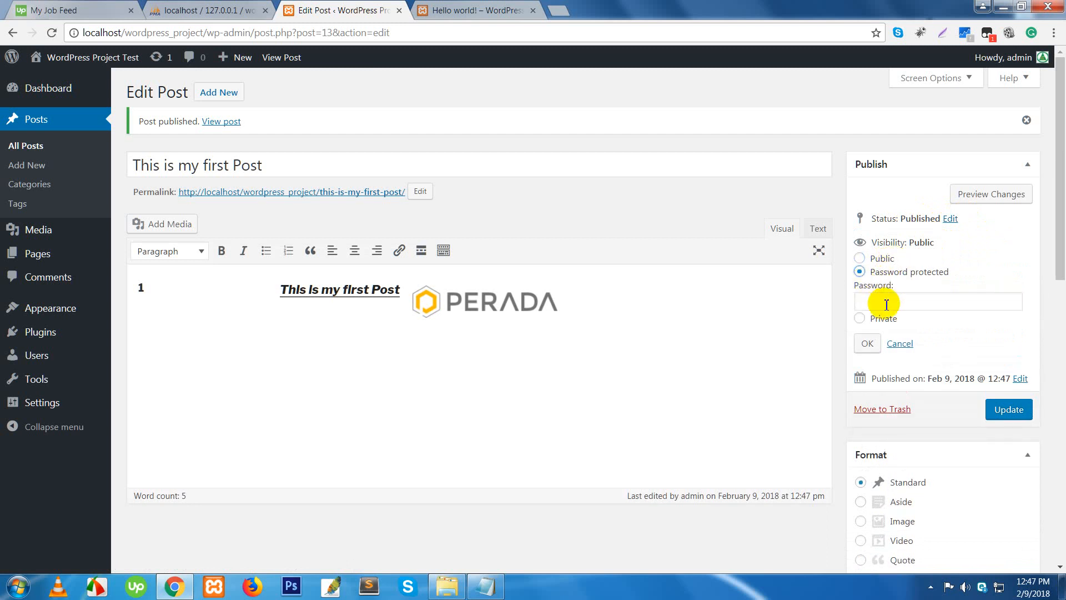
left_click(860, 318)
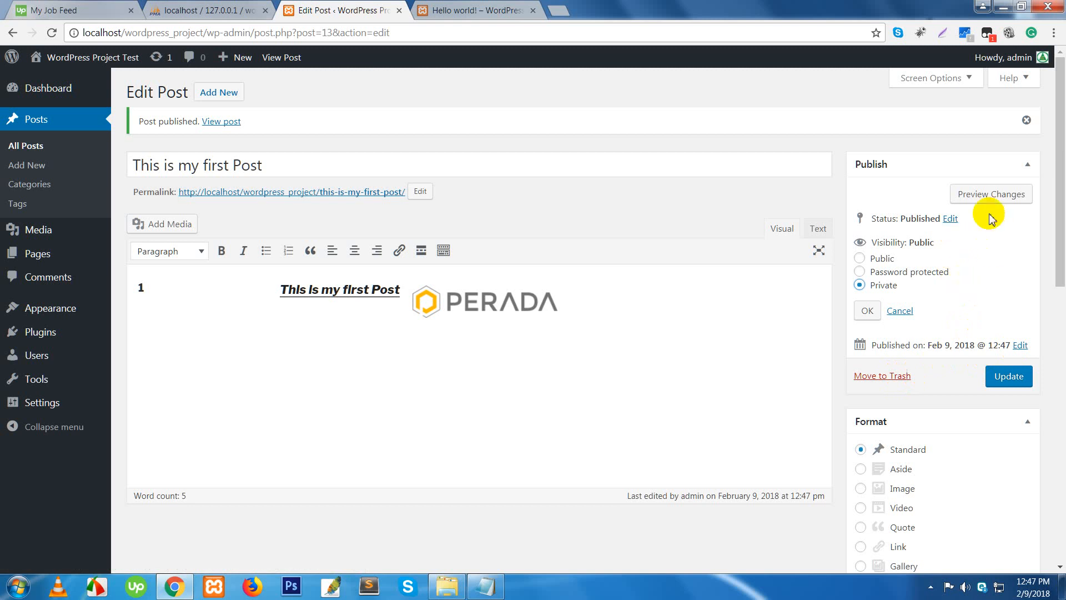
left_click(901, 312)
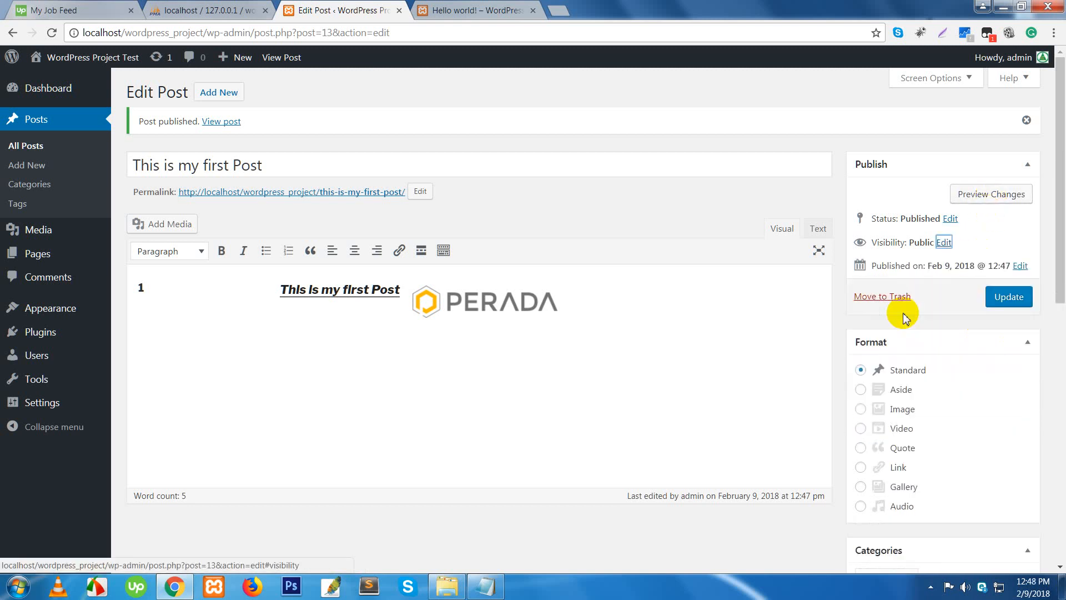
left_click(1011, 298)
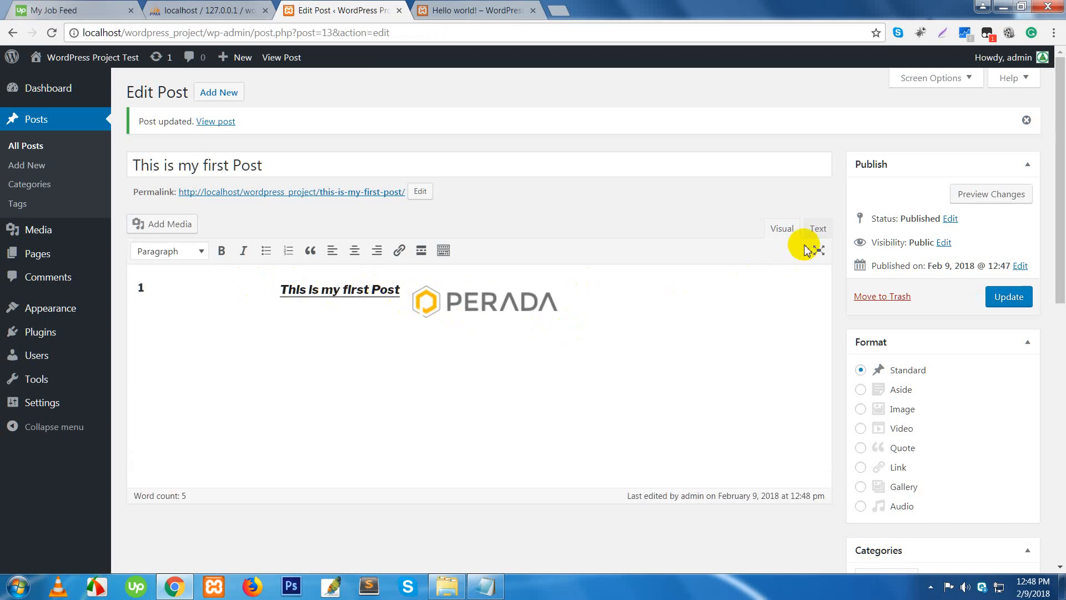
- In the Text view, put a line break between the heading text and the logo's img tag
left_click(817, 230)
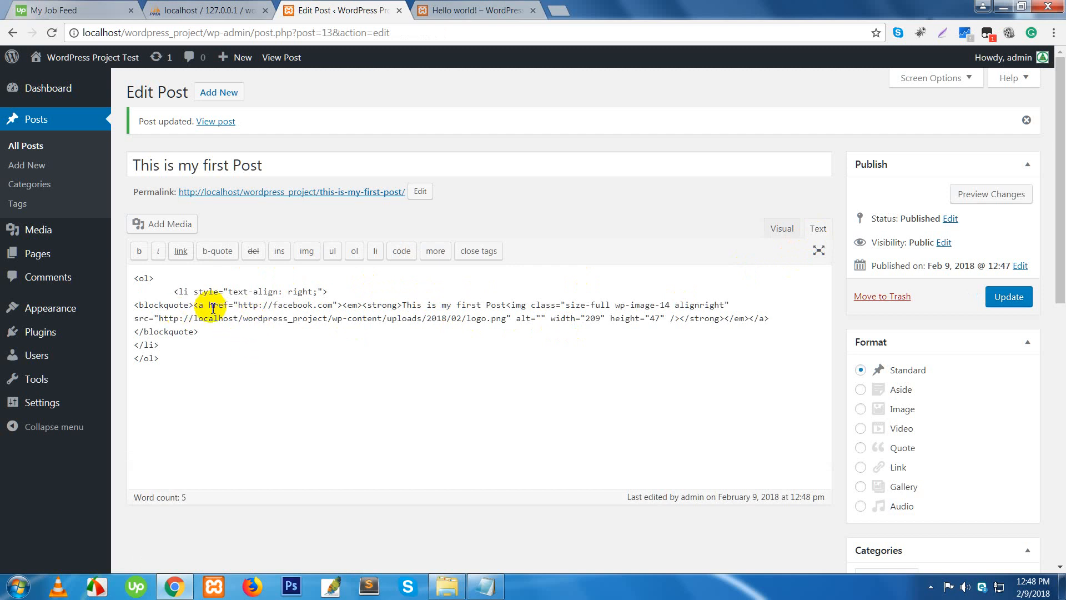
left_click(302, 305)
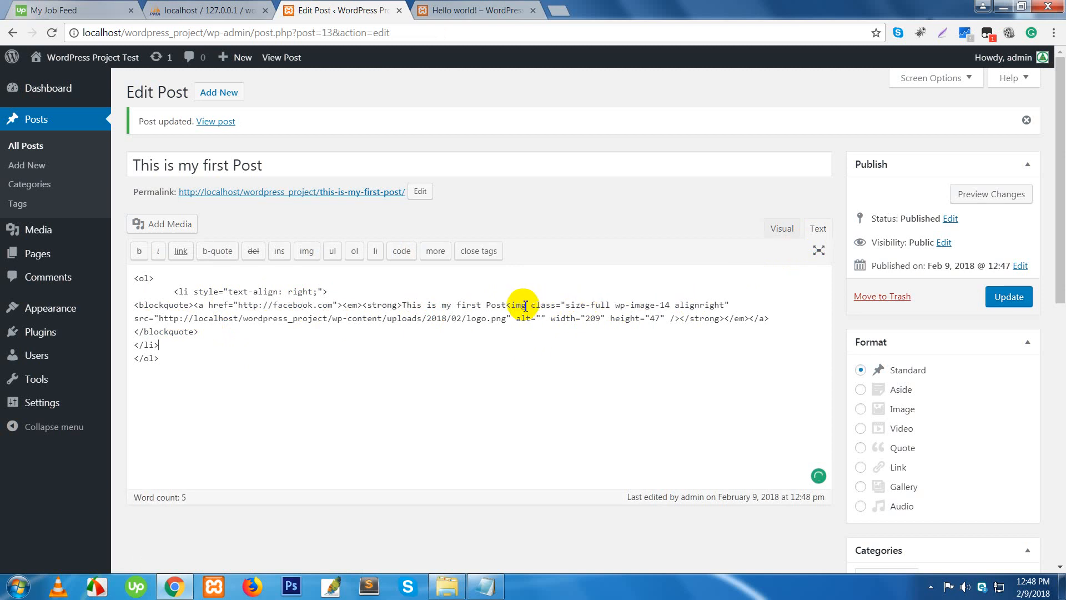
left_click(506, 308)
left_click(507, 306)
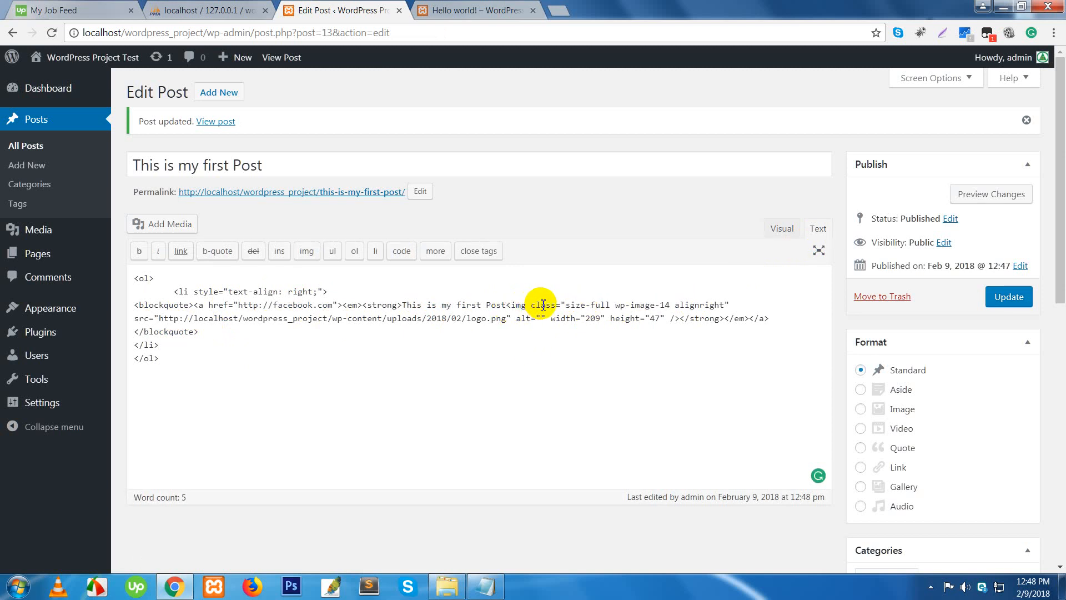
key("Return")
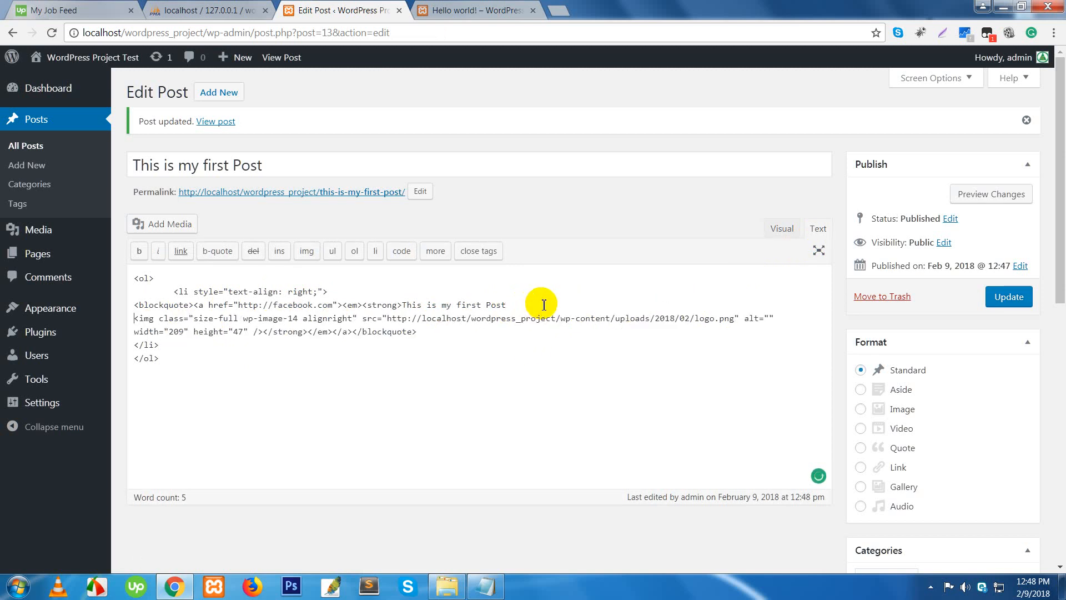
- Back in Visual view, drag the PERADA logo beside the heading and update the post
left_click(783, 233)
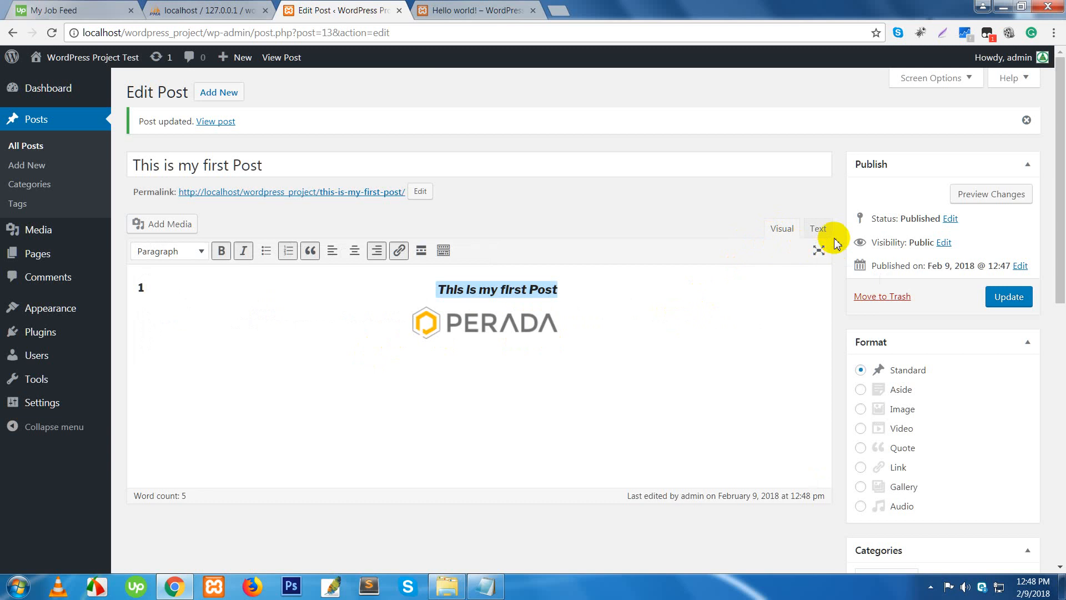
left_click(818, 231)
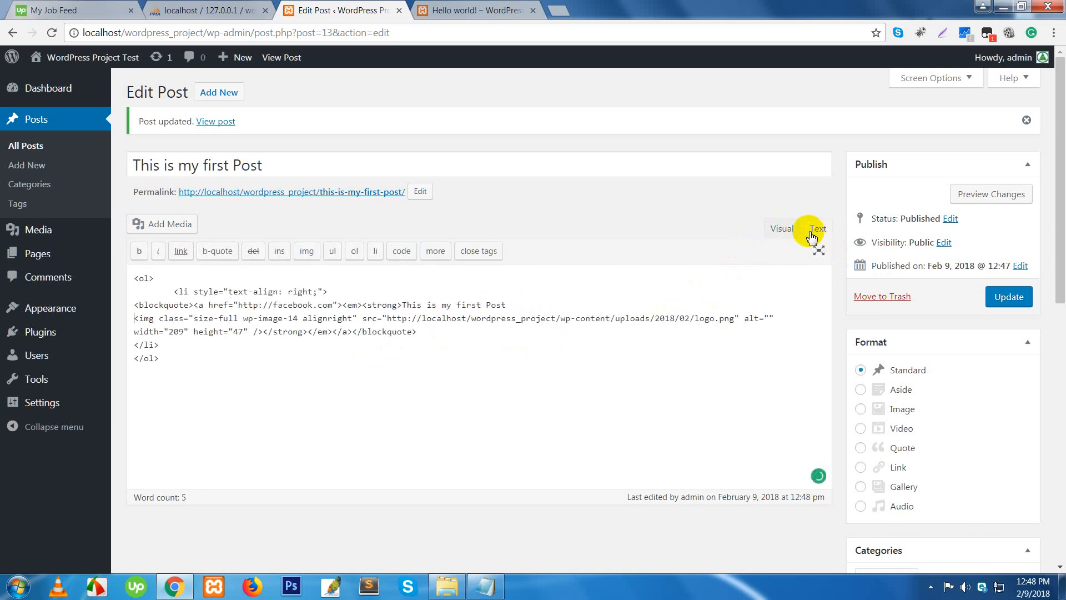
left_click(782, 233)
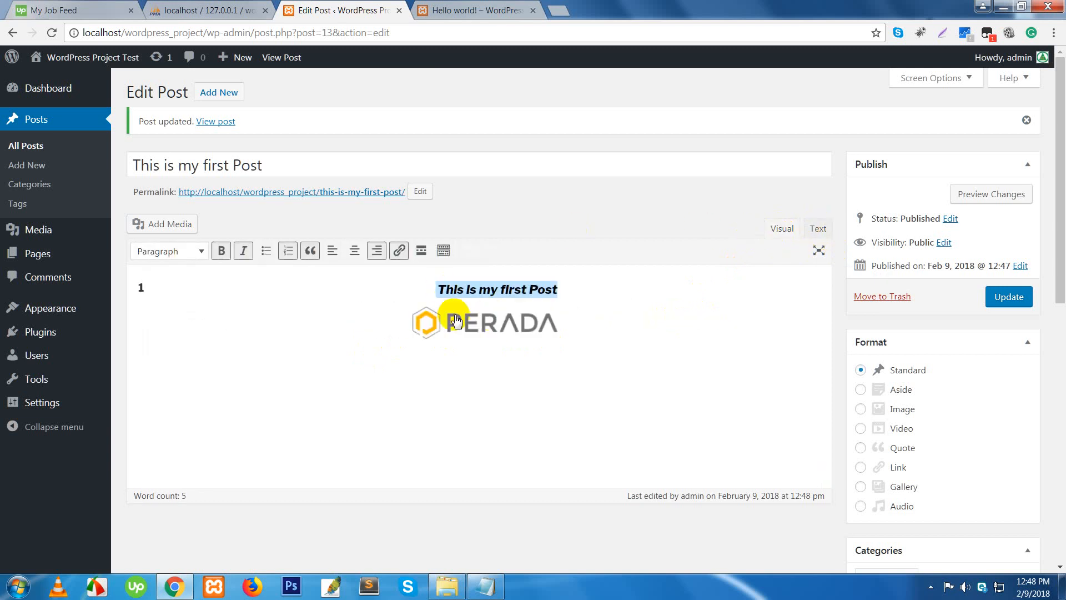
left_click_drag(393, 329, 248, 329)
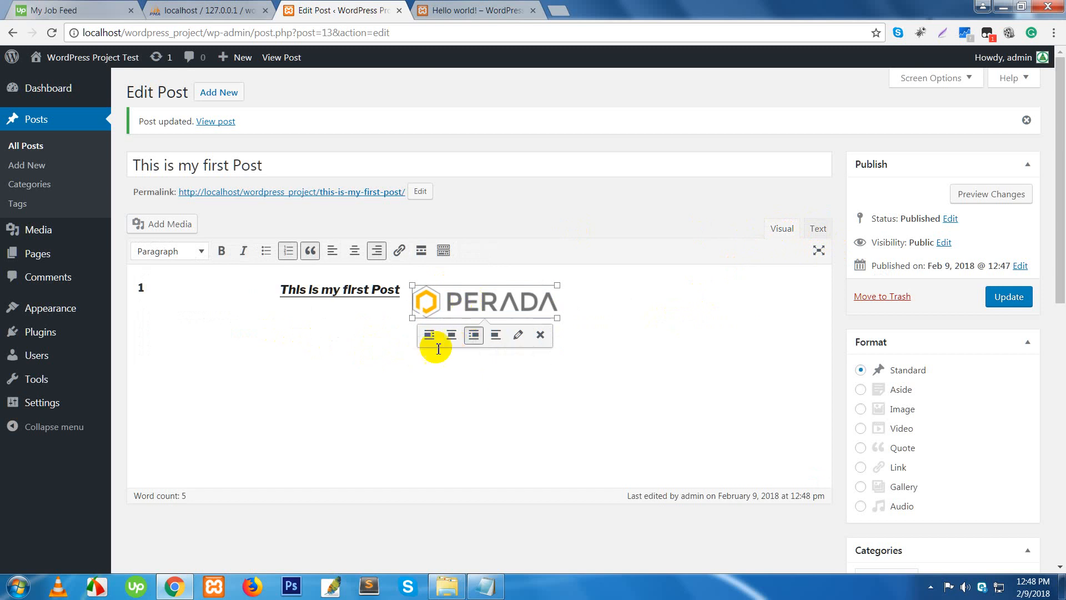
left_click_drag(280, 289, 352, 292)
left_click_drag(548, 311, 540, 374)
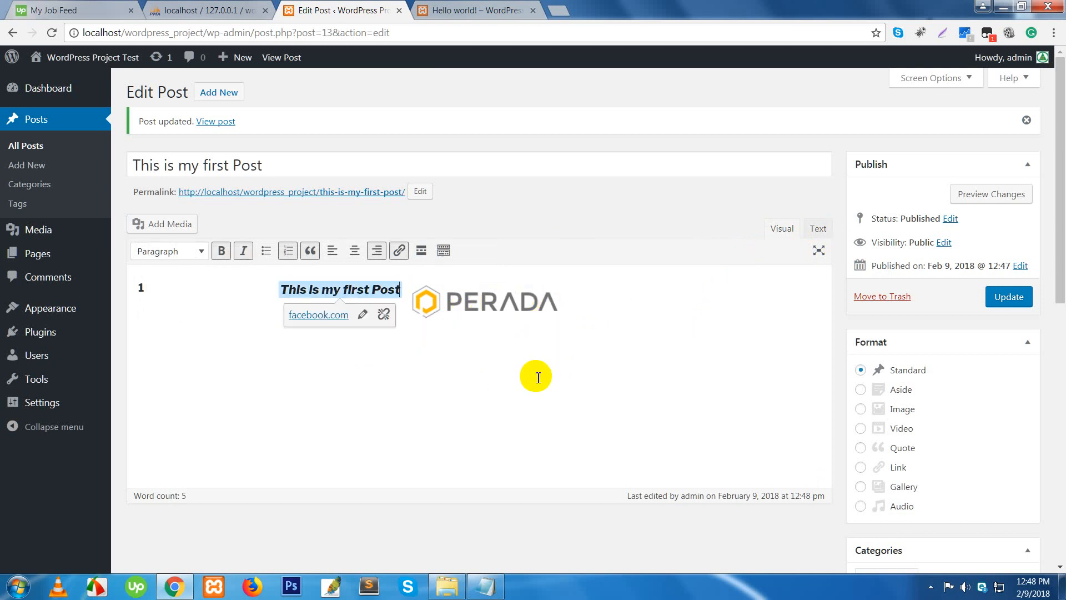
left_click(1008, 303)
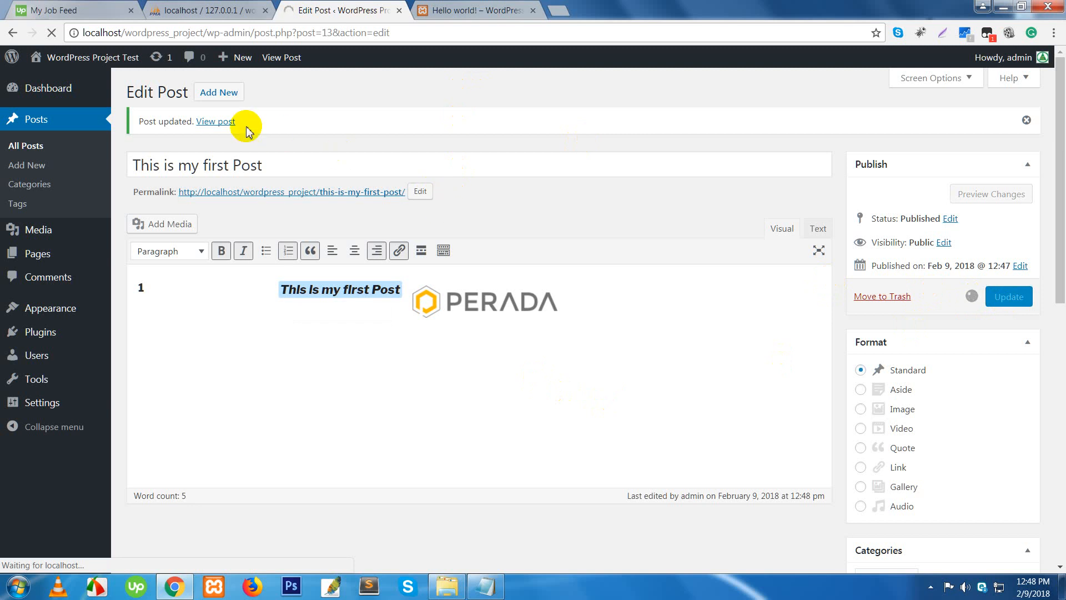
- Open the published post in a new tab, test its linked line, then return to editing
right_click(216, 128)
left_click(257, 133)
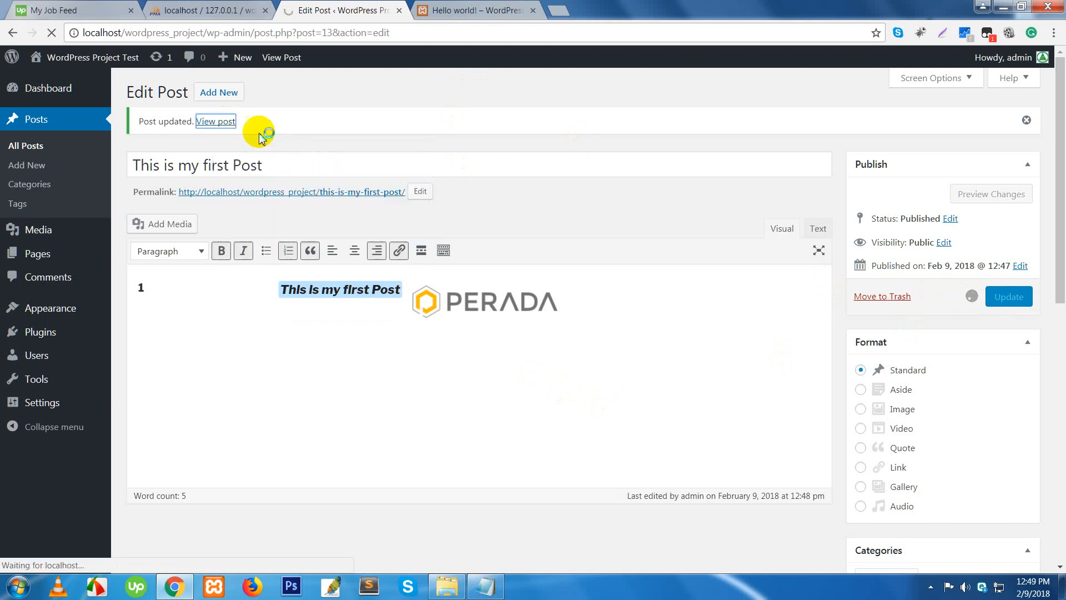
left_click(478, 11)
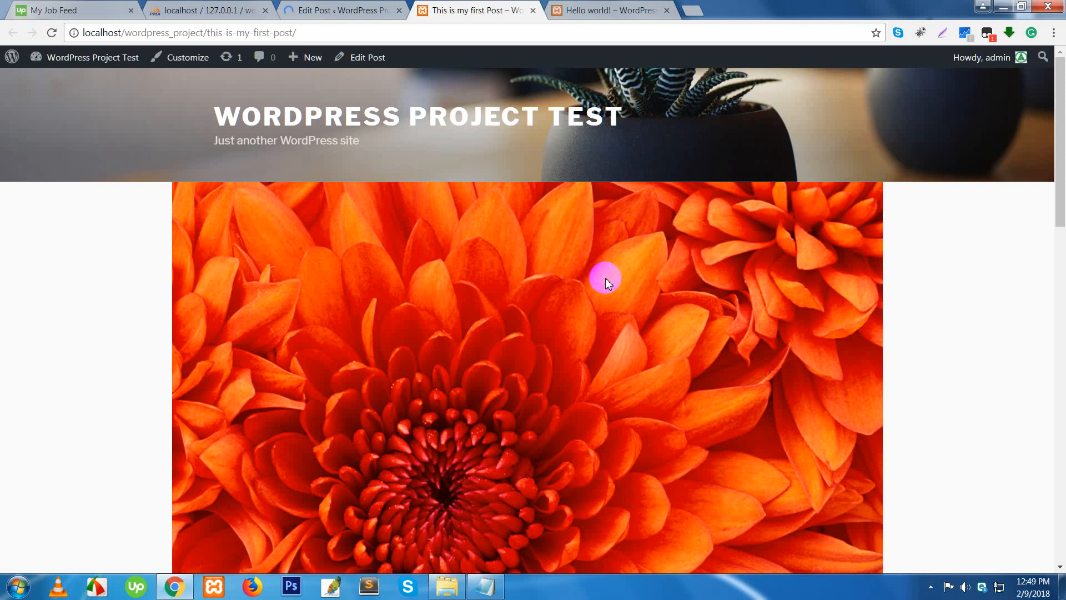
scroll(507, 302, "down", 10)
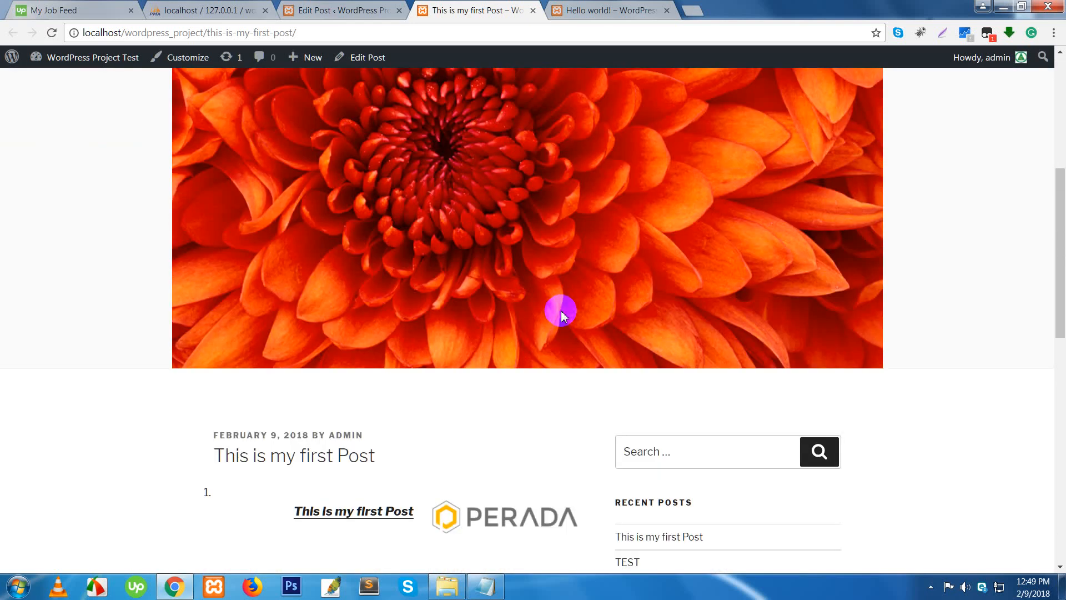
scroll(512, 309, "up", 3)
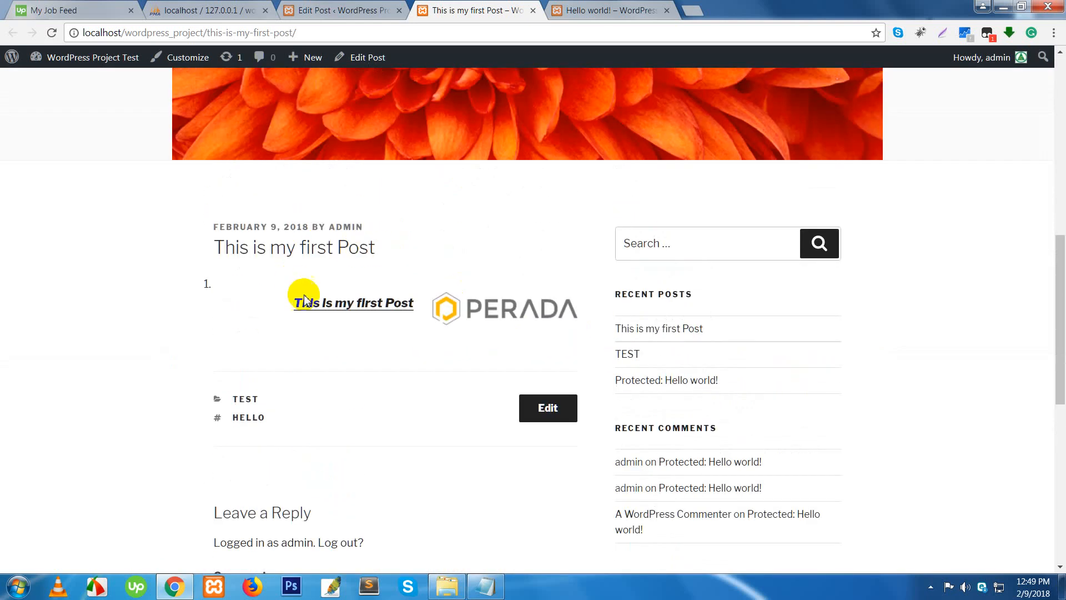
left_click(370, 311)
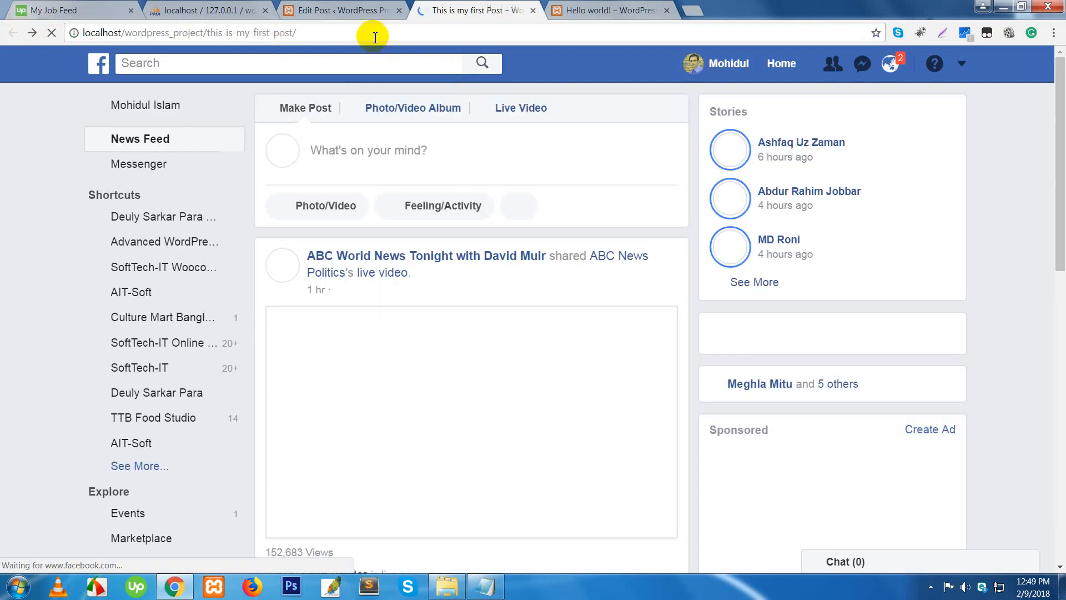
left_click(348, 10)
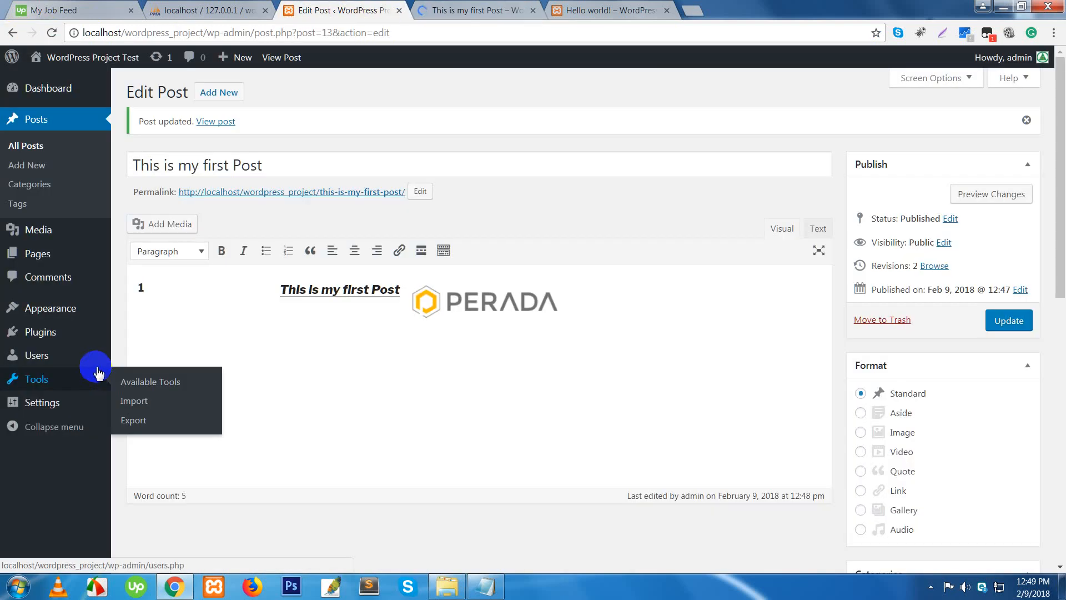
- Add the category 'bangladesh' under Posts > Categories, then go to the Tags list
left_click(34, 190)
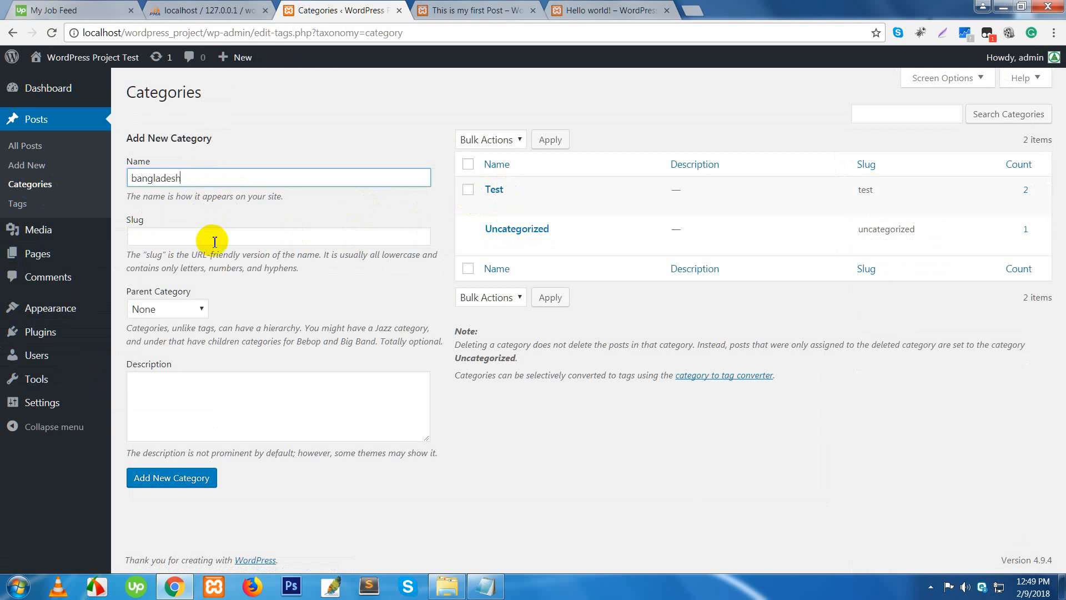
left_click(182, 484)
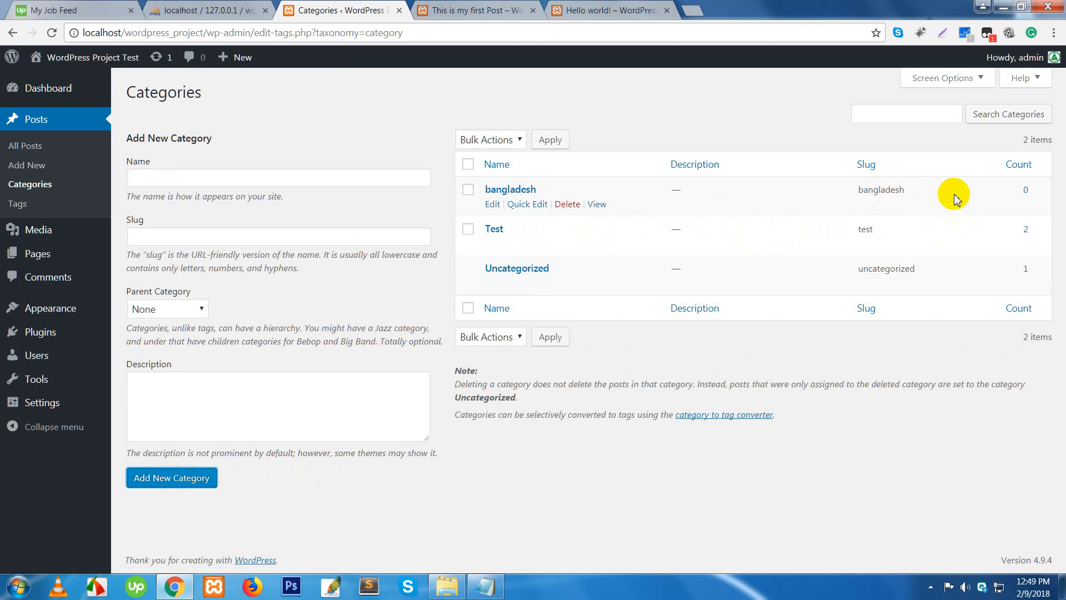
left_click(1022, 190)
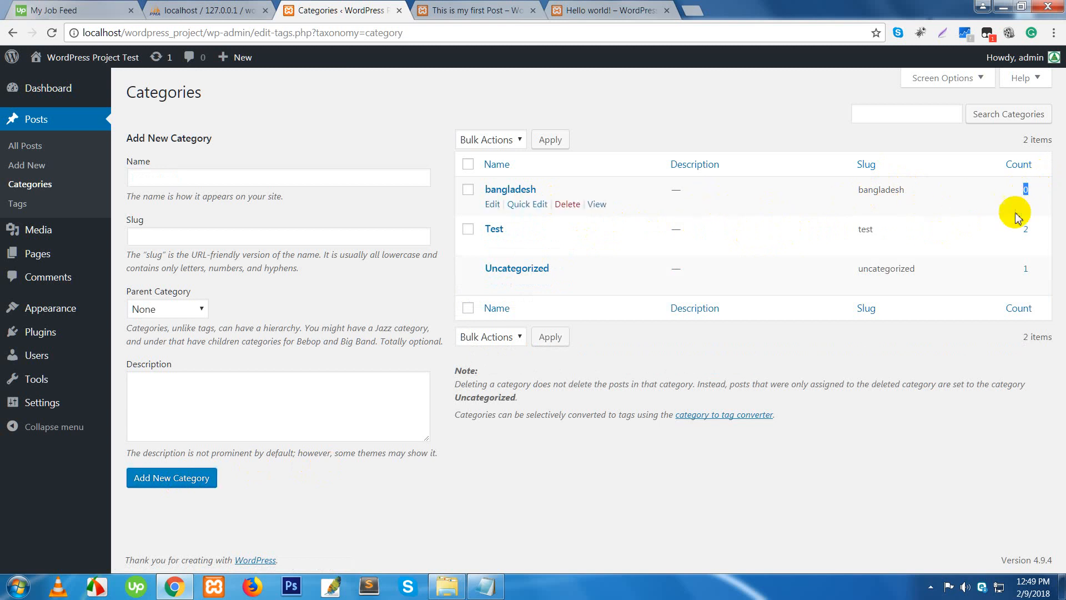
left_click(1026, 231)
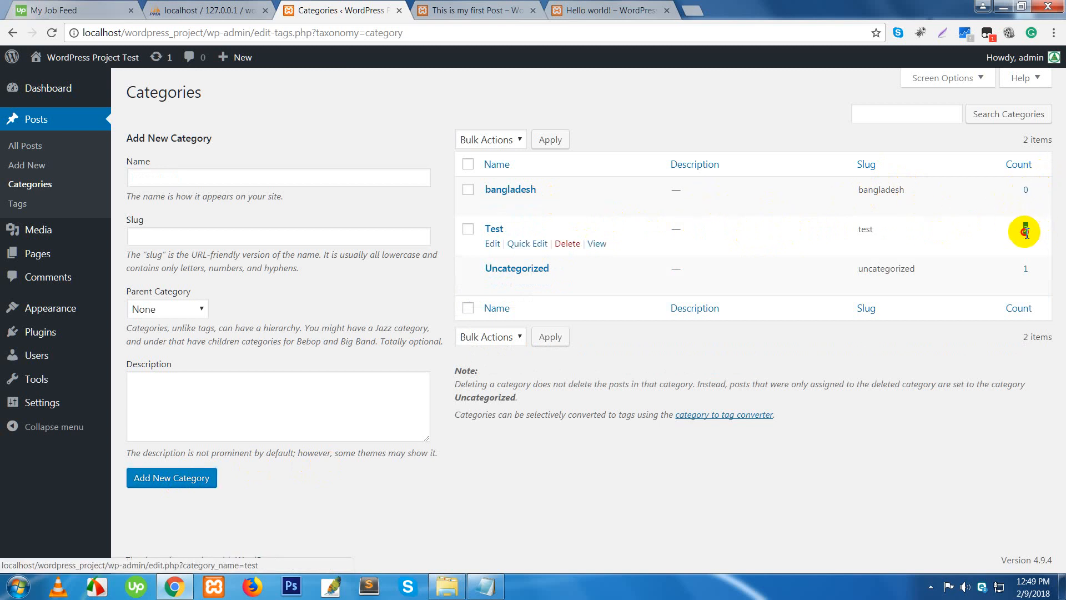
left_click(1023, 271)
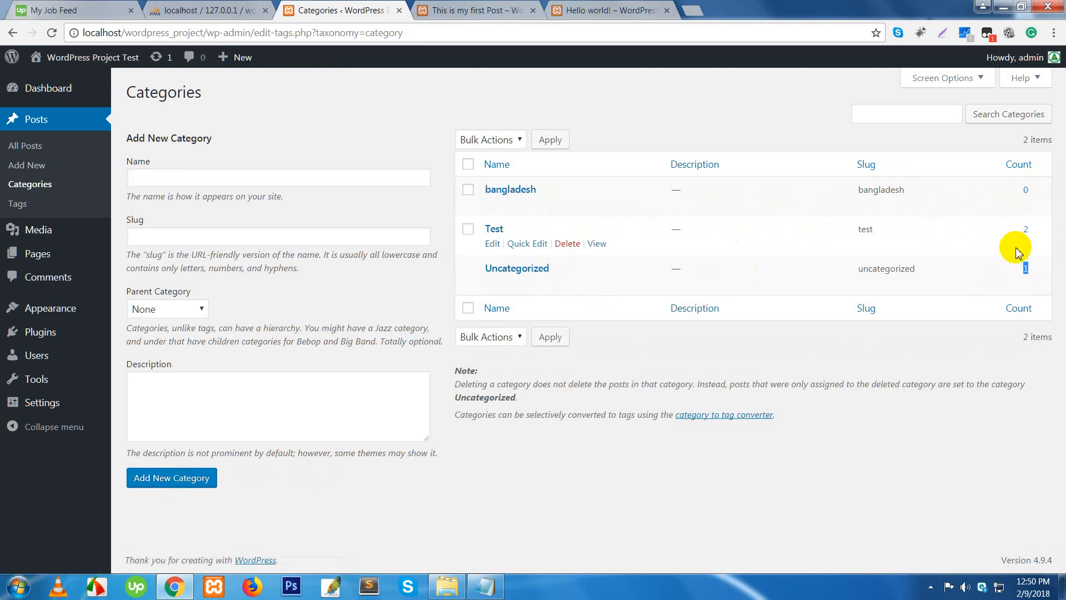
left_click(25, 206)
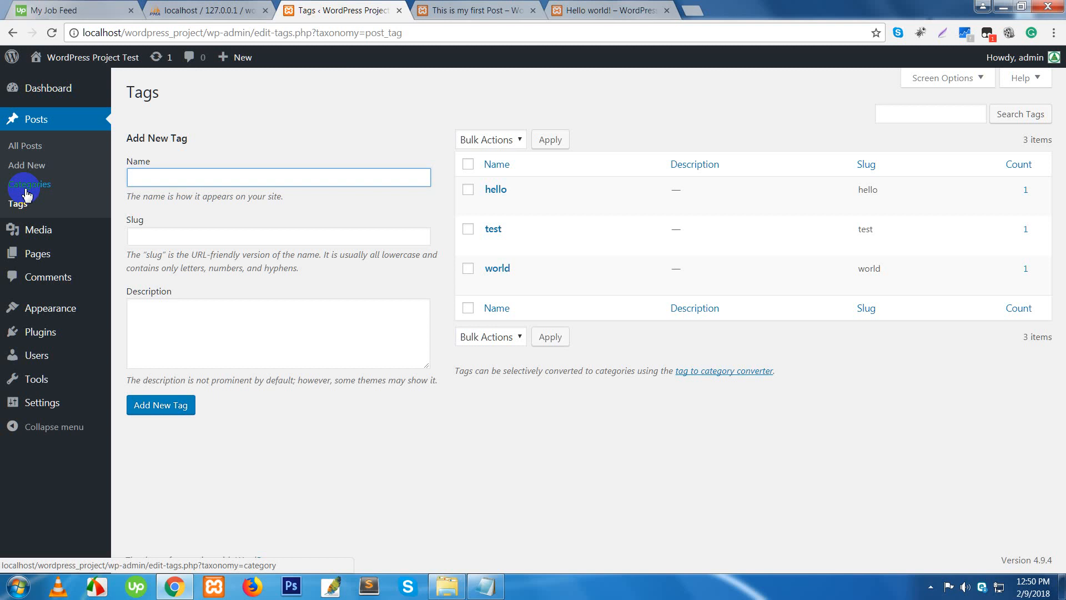
- From the All Posts list, start a new blank post with Add New
left_click(31, 147)
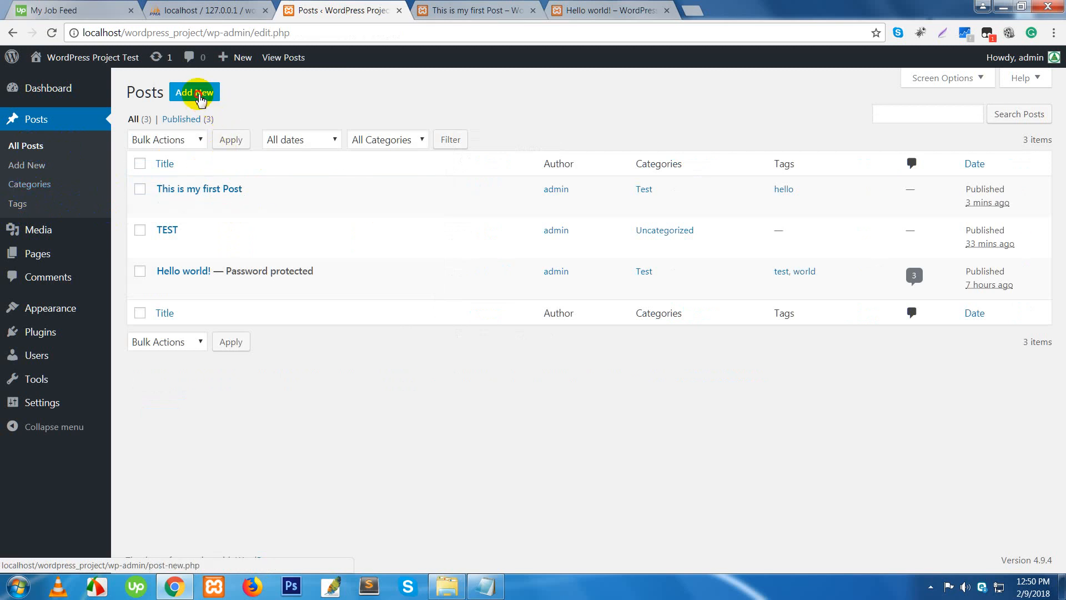
left_click(195, 94)
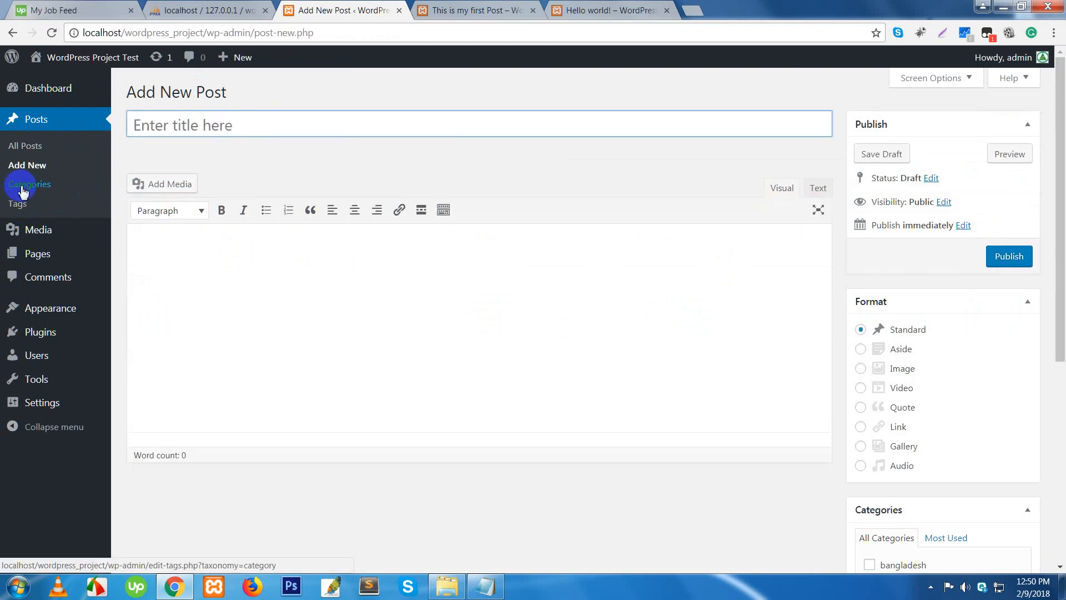
- Add a new category 'World' from the post's Categories box
scroll(916, 366, "down", 6)
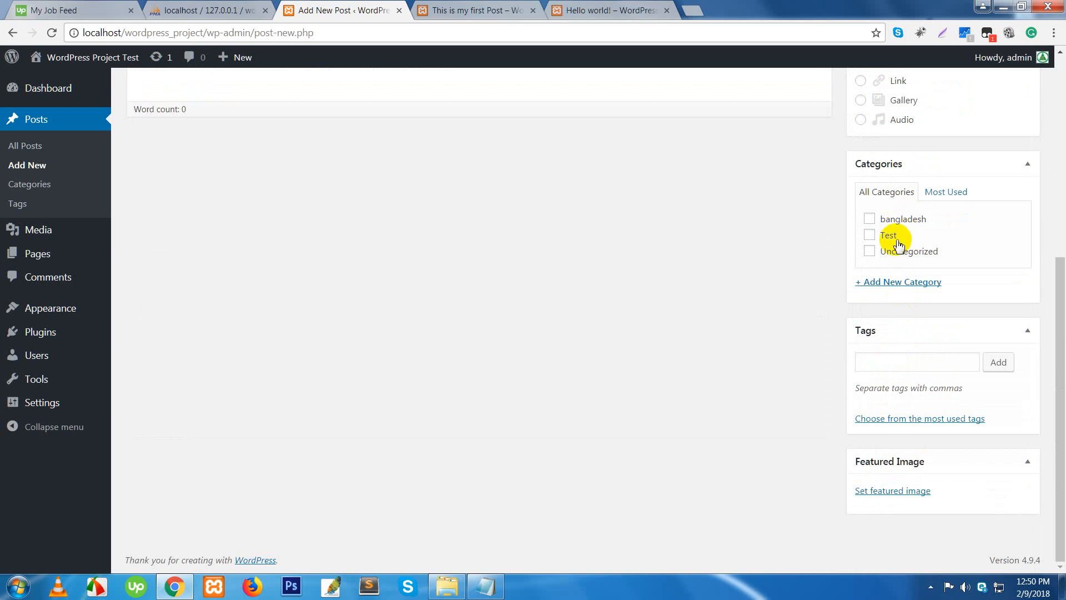
left_click(894, 289)
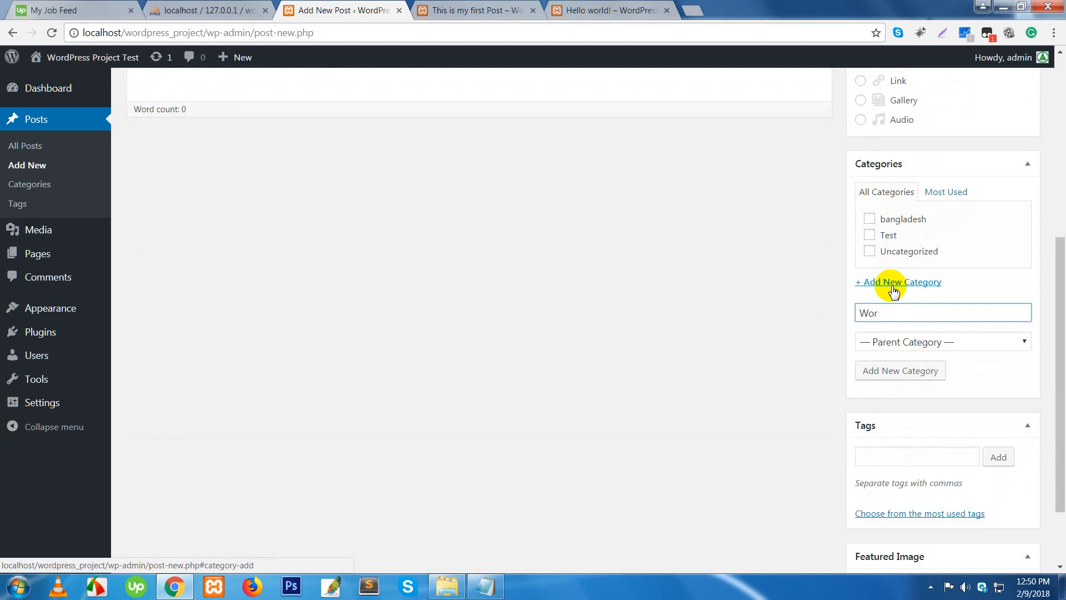
left_click(919, 370)
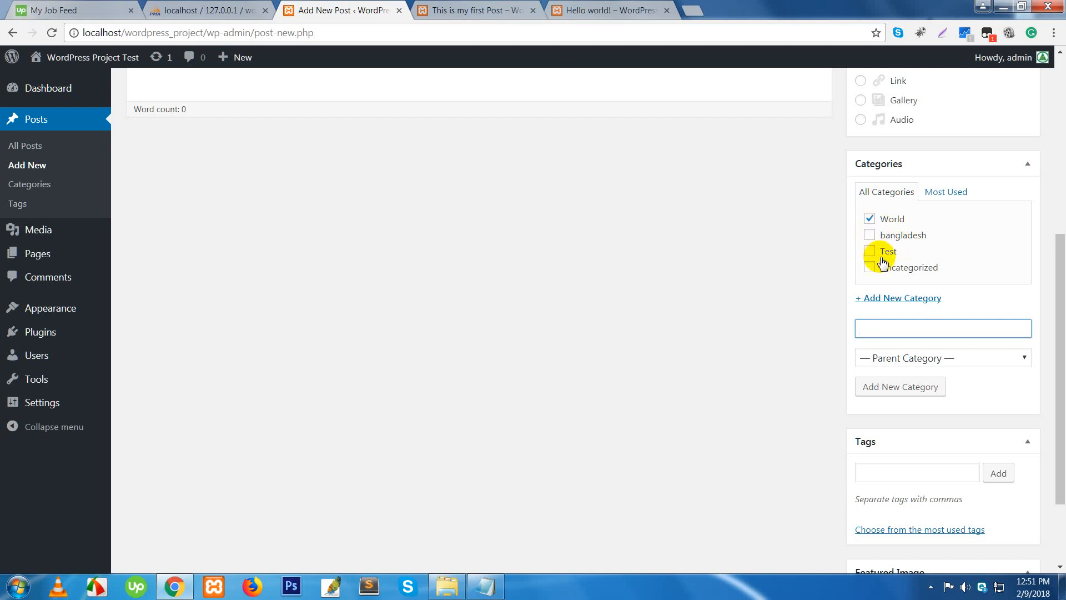
- Tag the post hello, test and world from the most used tags, and add wifi
scroll(895, 283, "down", 2)
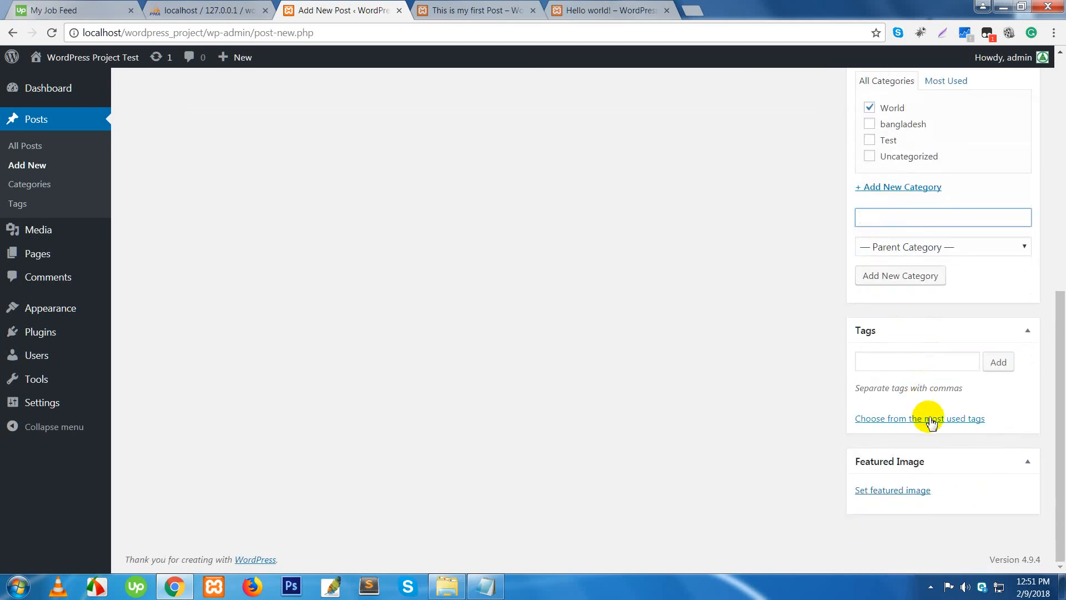
left_click(931, 422)
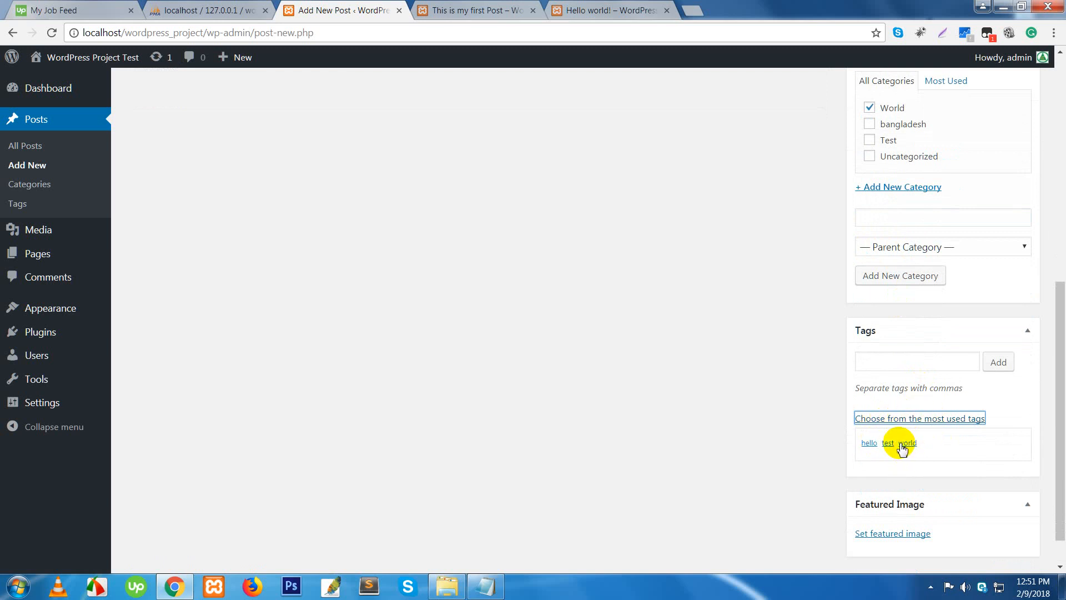
left_click(870, 444)
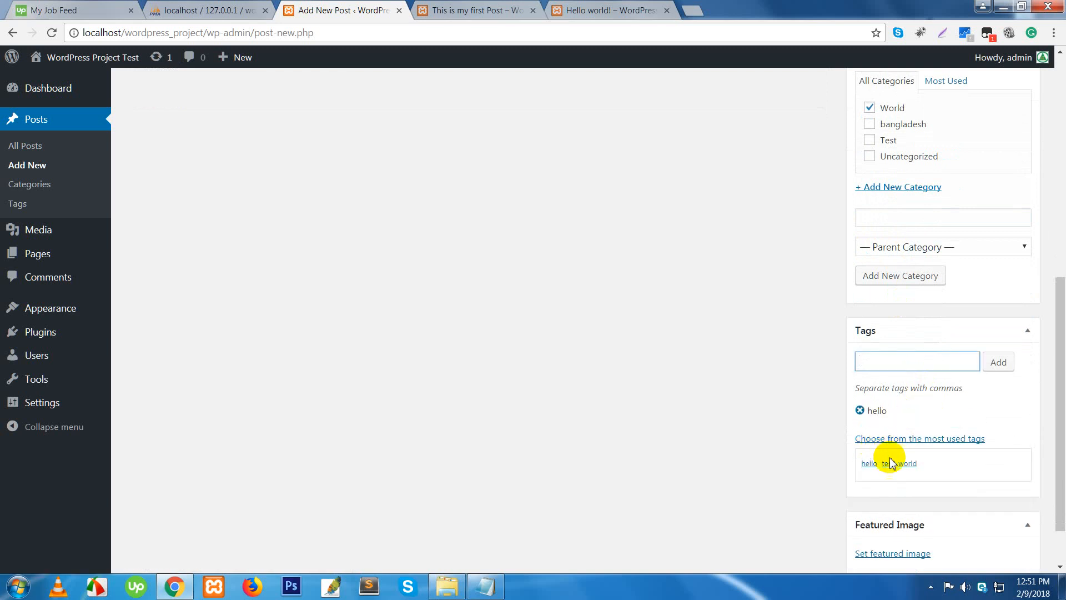
left_click(889, 464)
left_click(913, 466)
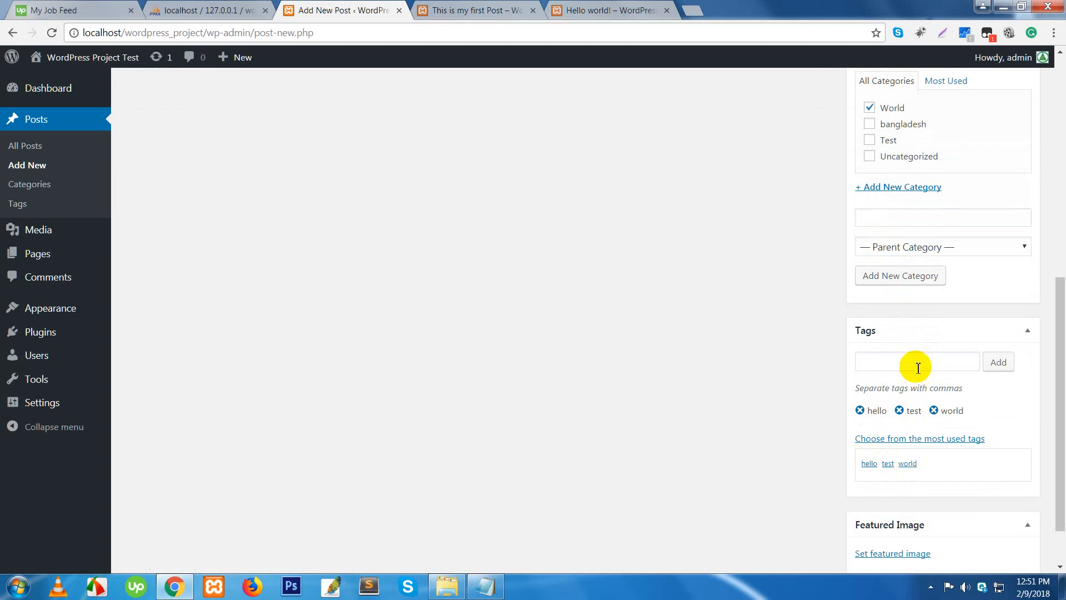
left_click(918, 368)
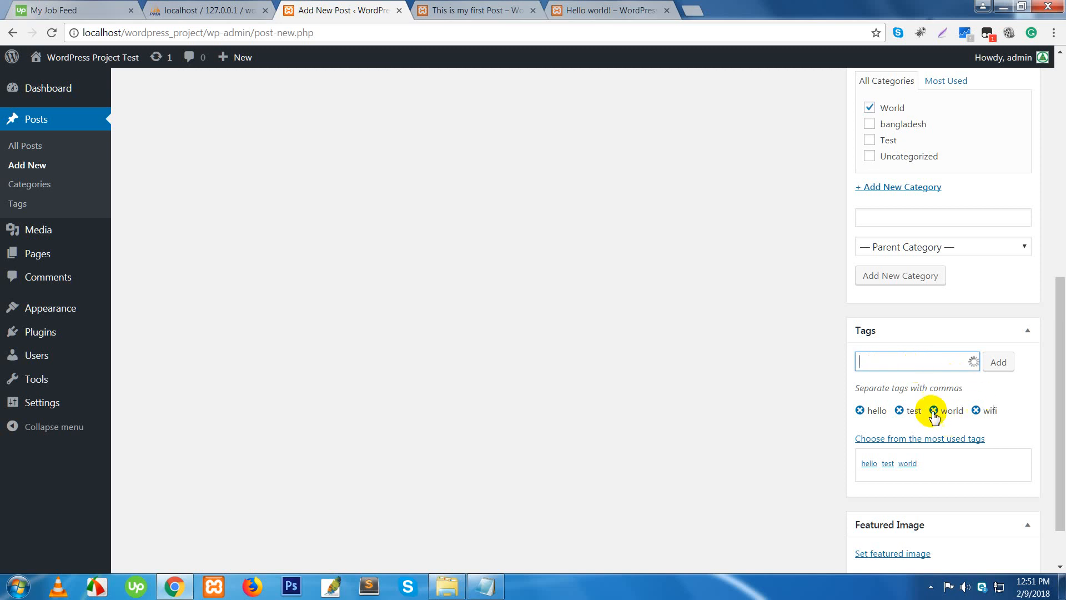
scroll(960, 274, "up", 8)
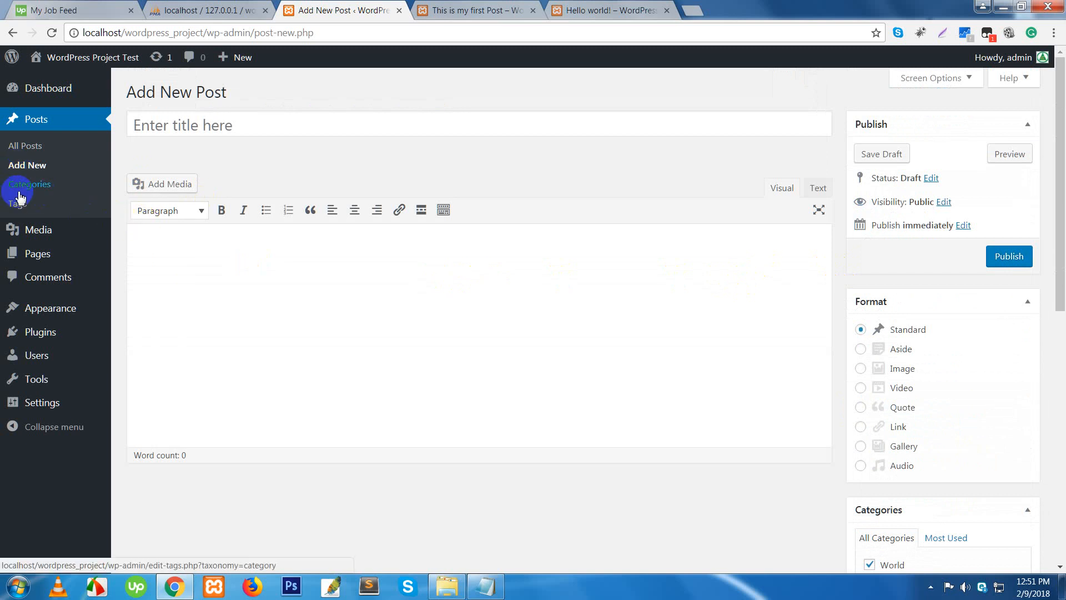
- Create a new page titled 'About' with the body text 'This is about page'
mouse_move(38, 254)
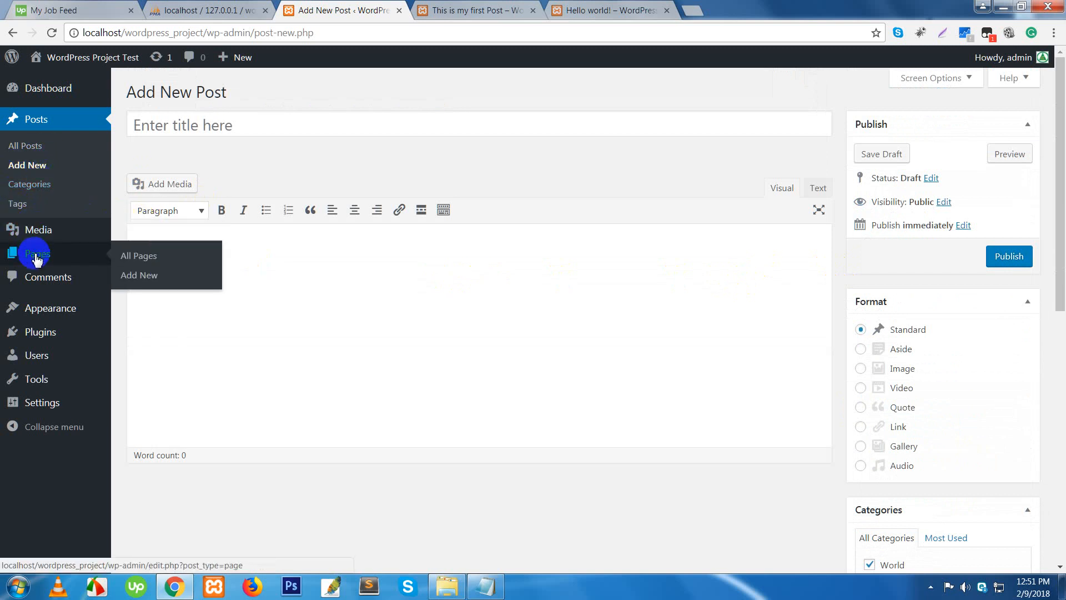
left_click(128, 262)
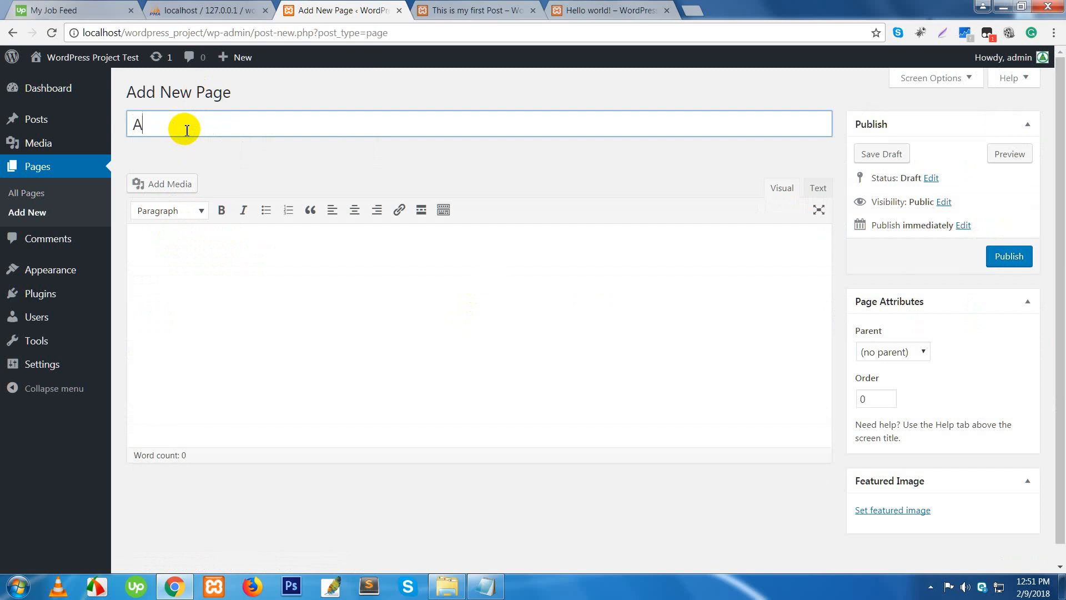
left_click(187, 231)
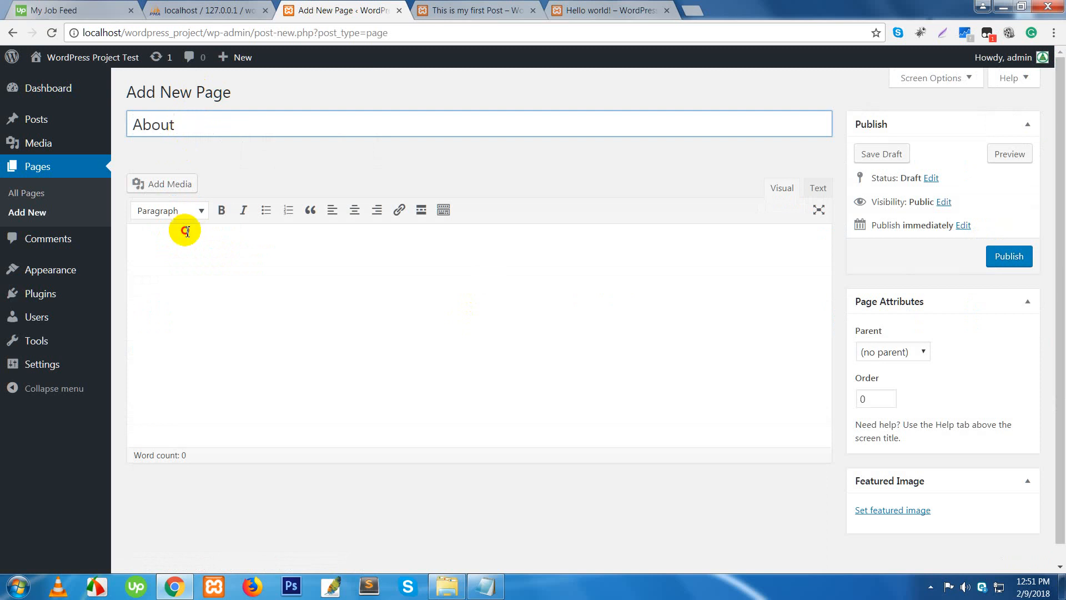
type("This is ab")
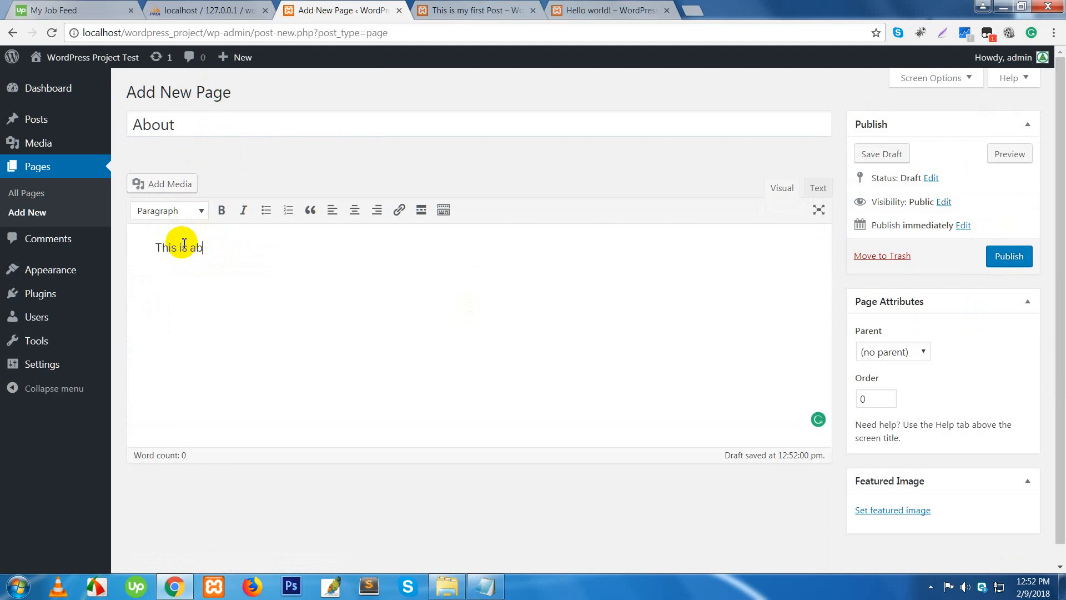
type("out page")
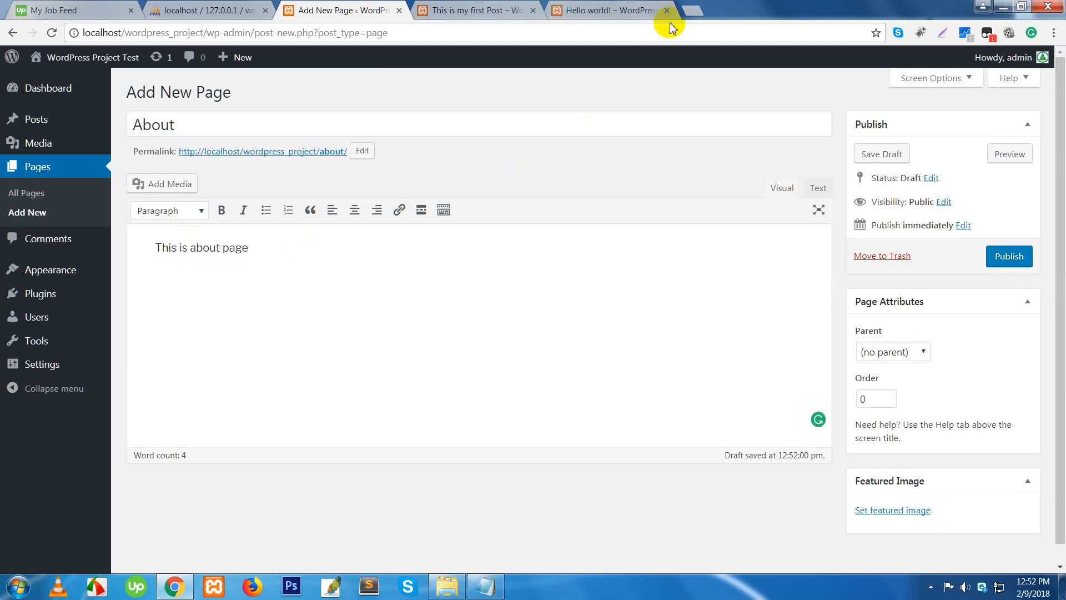
left_click(693, 10)
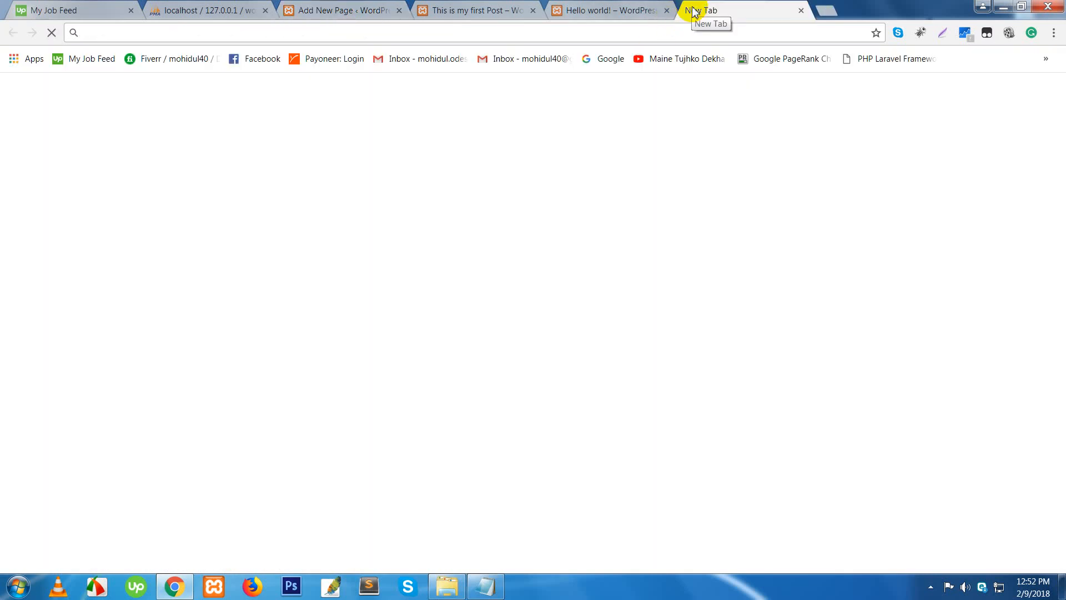
- Load YouTube in the new tab and play the MAINE TUJHKO DEKHA video
type("y")
key("Return")
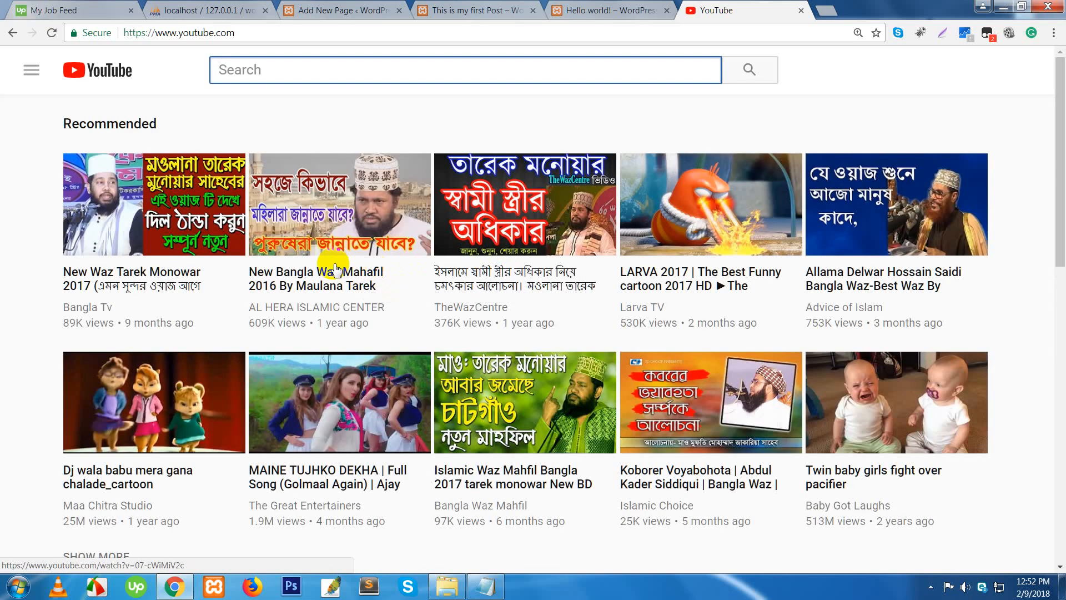
left_click(332, 481)
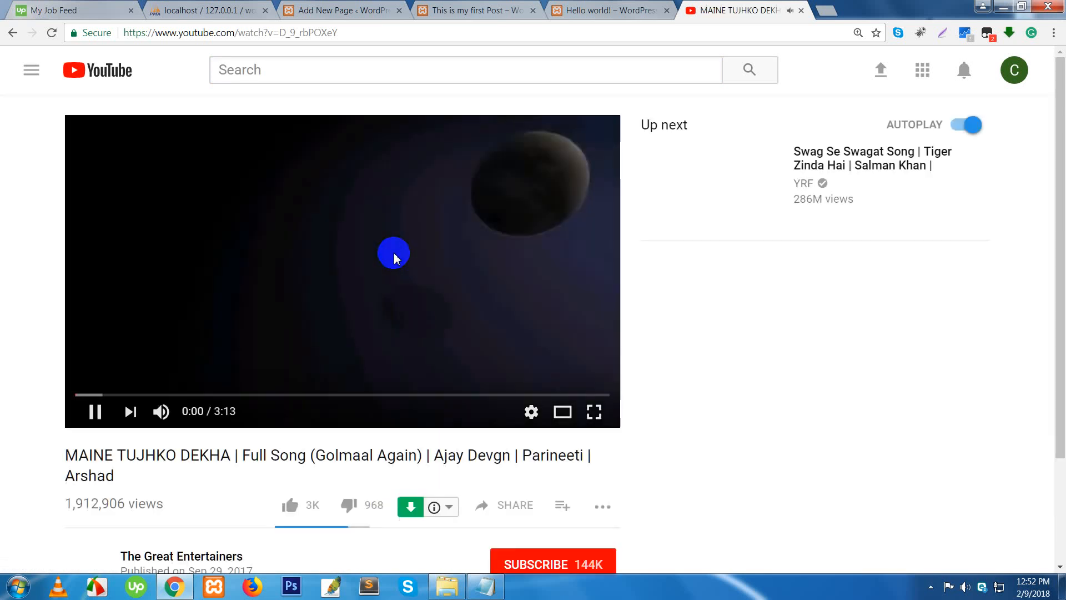
- Pause the video, close the YouTube tab, and return to the About page draft
left_click(381, 33)
left_click(394, 234)
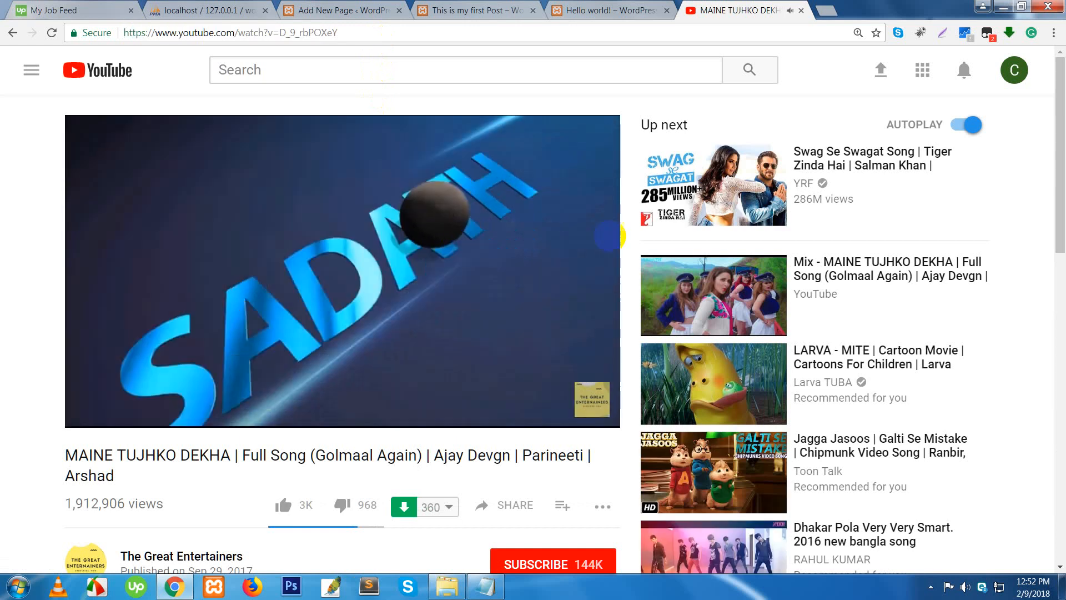
left_click(324, 36)
key("ctrl+c")
left_click(366, 213)
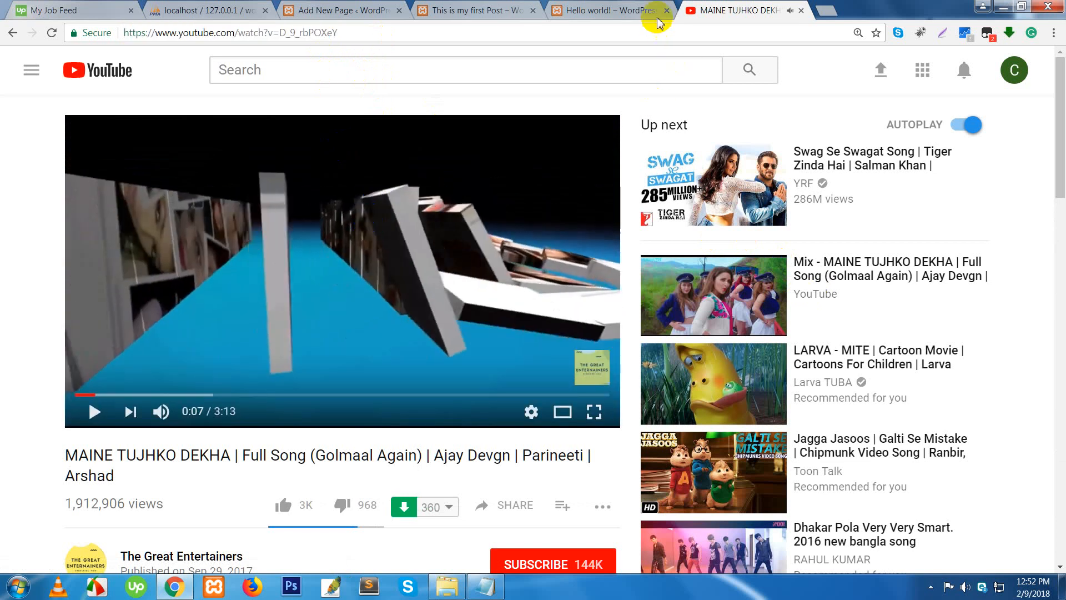
left_click(801, 10)
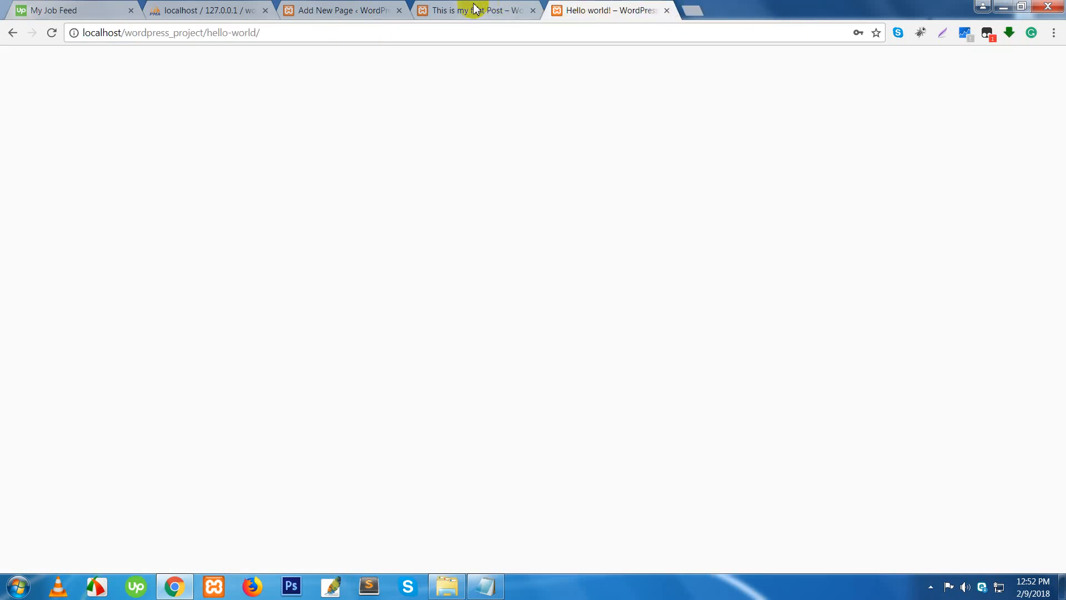
left_click(370, 10)
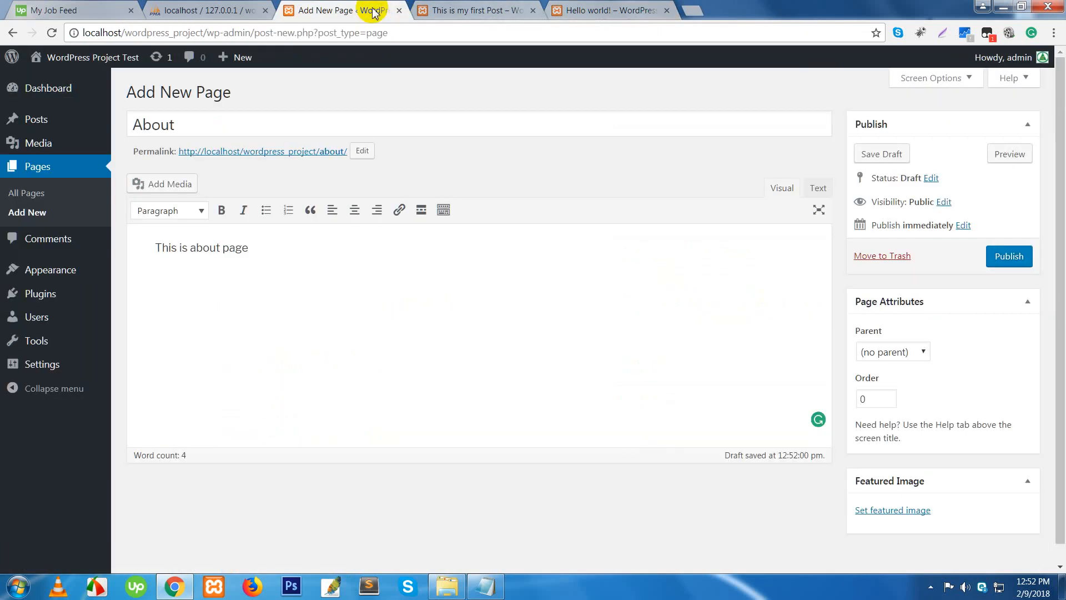
- Paste the 'MAINE TUJHKO DEKHA' YouTube link on a new line below 'This is about page'
left_click(322, 293)
key("Return")
key("ctrl+v")
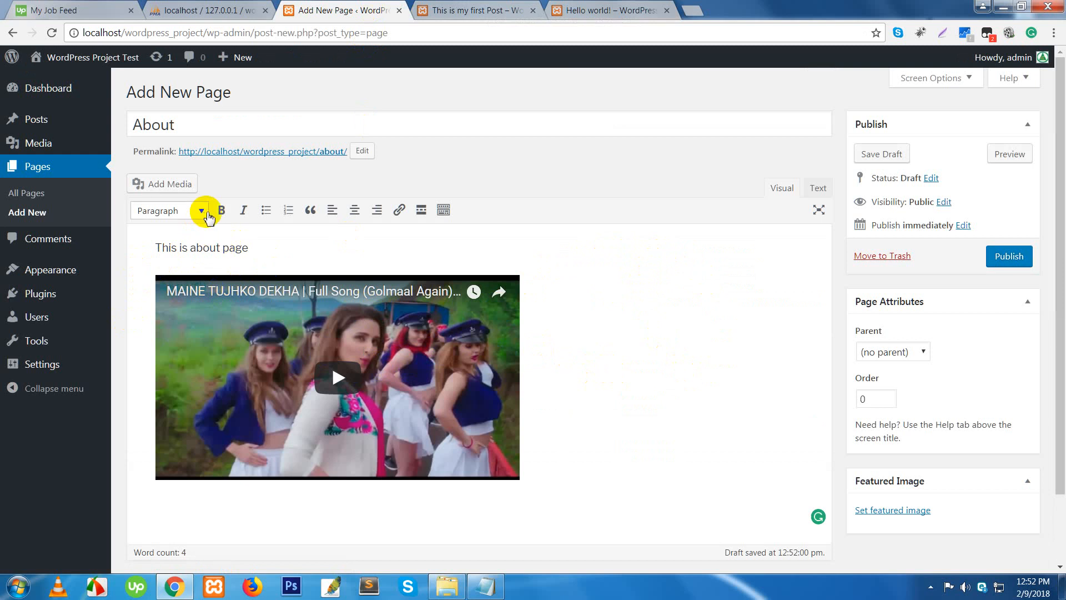
- Browse the Add Media library and Upload Files panel, then close it without inserting anything
left_click(169, 186)
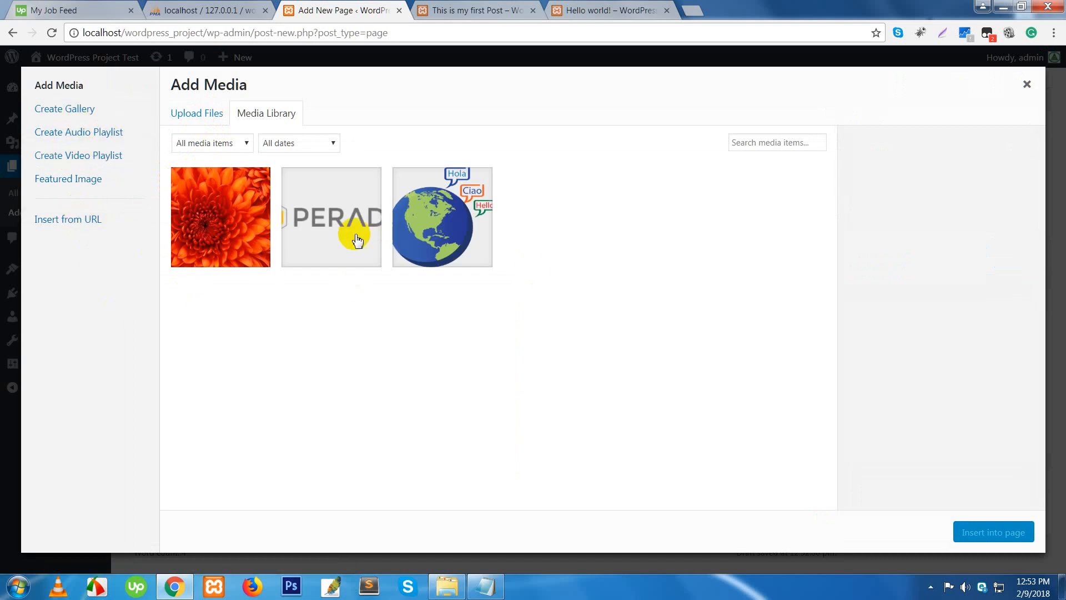
left_click(225, 222)
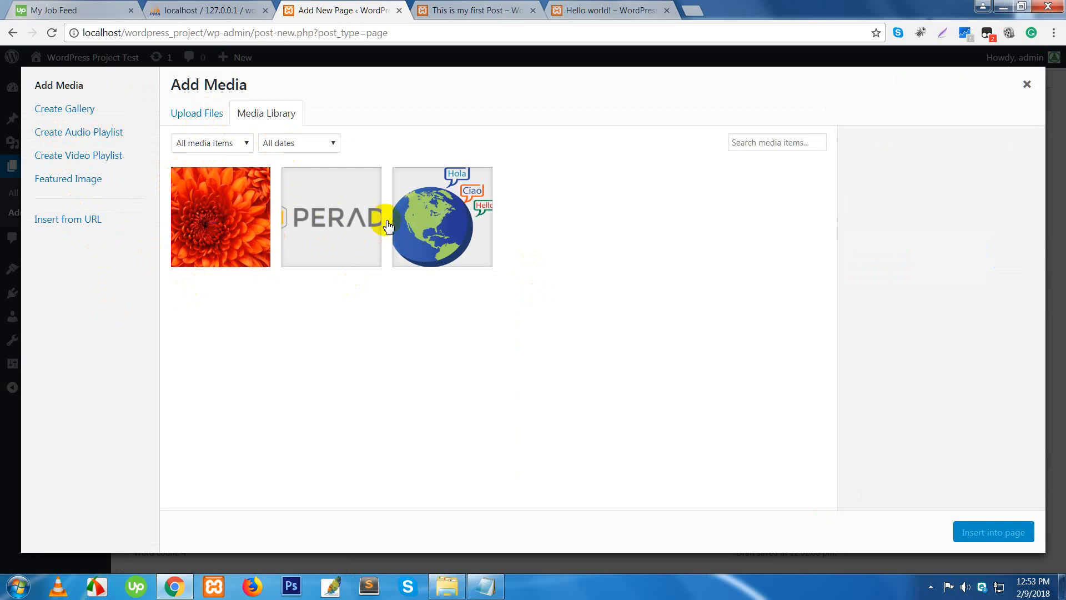
left_click(215, 114)
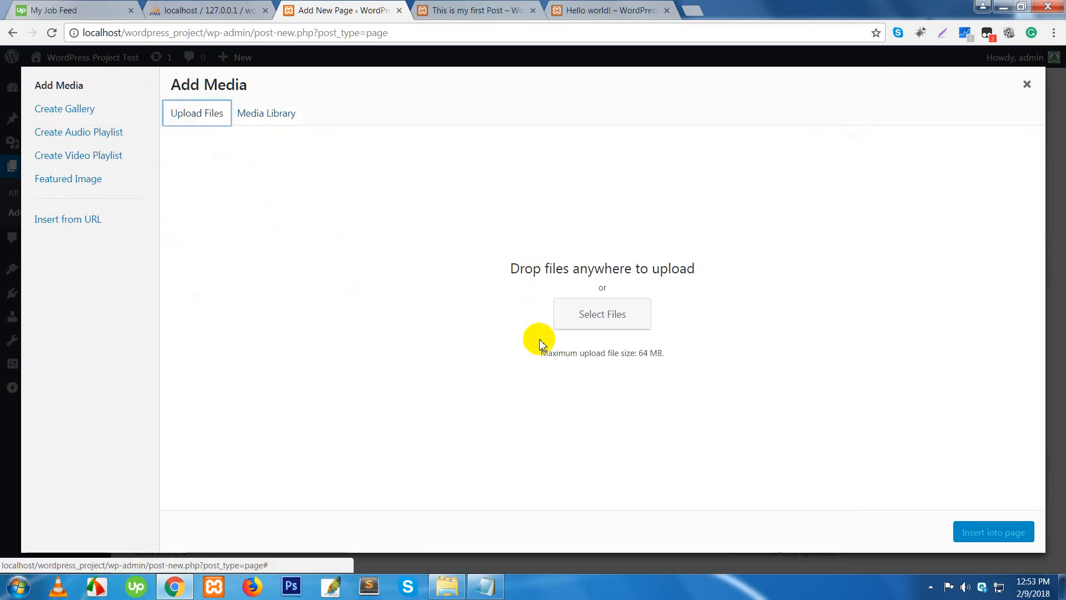
left_click(1026, 86)
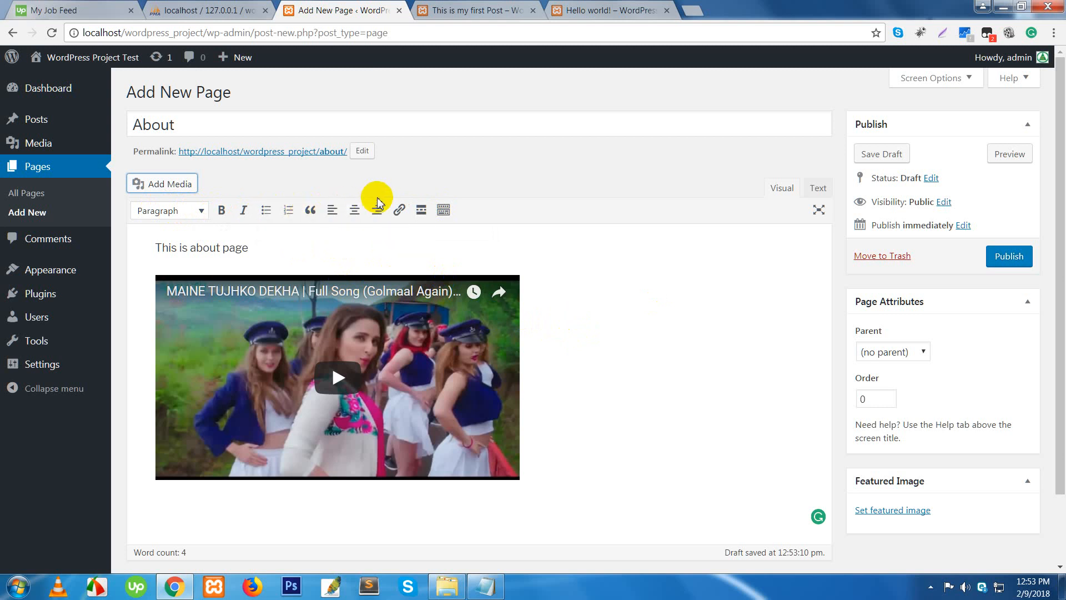
left_click(644, 303)
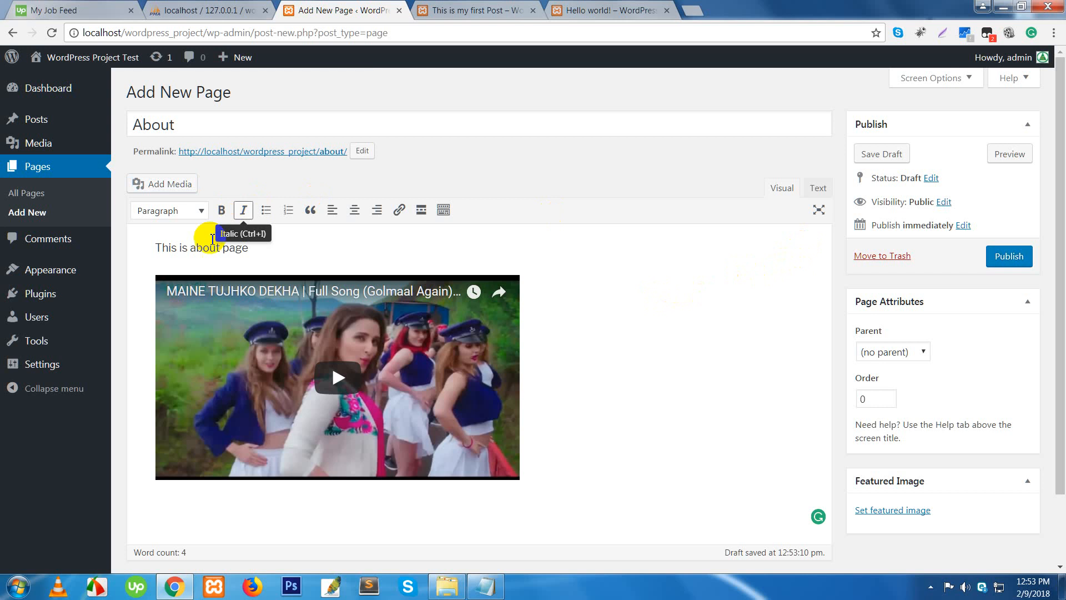
left_click(832, 186)
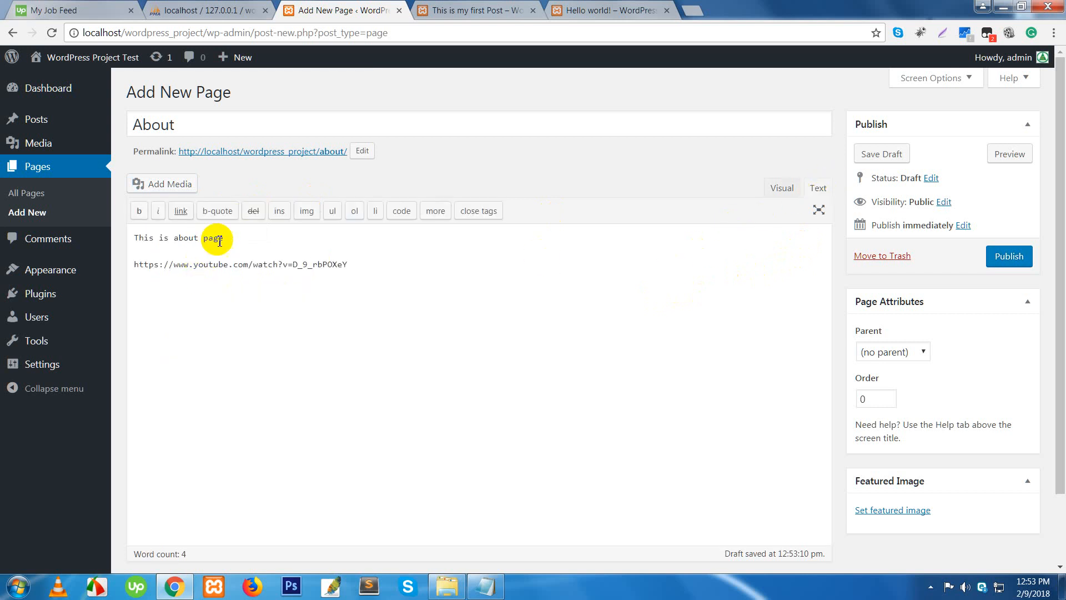
left_click(135, 239)
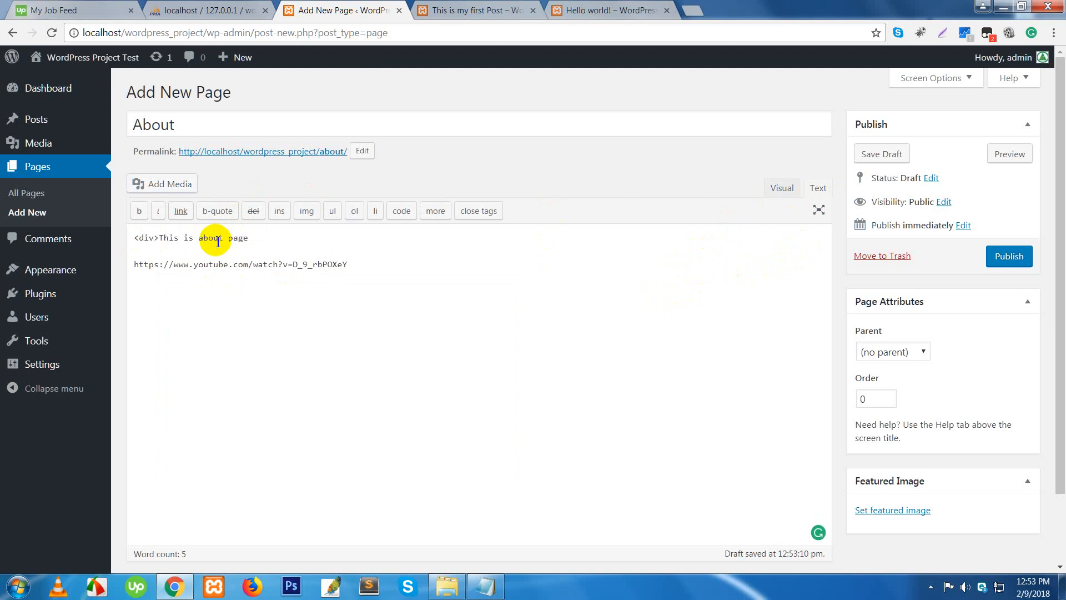
key("BackSpace")
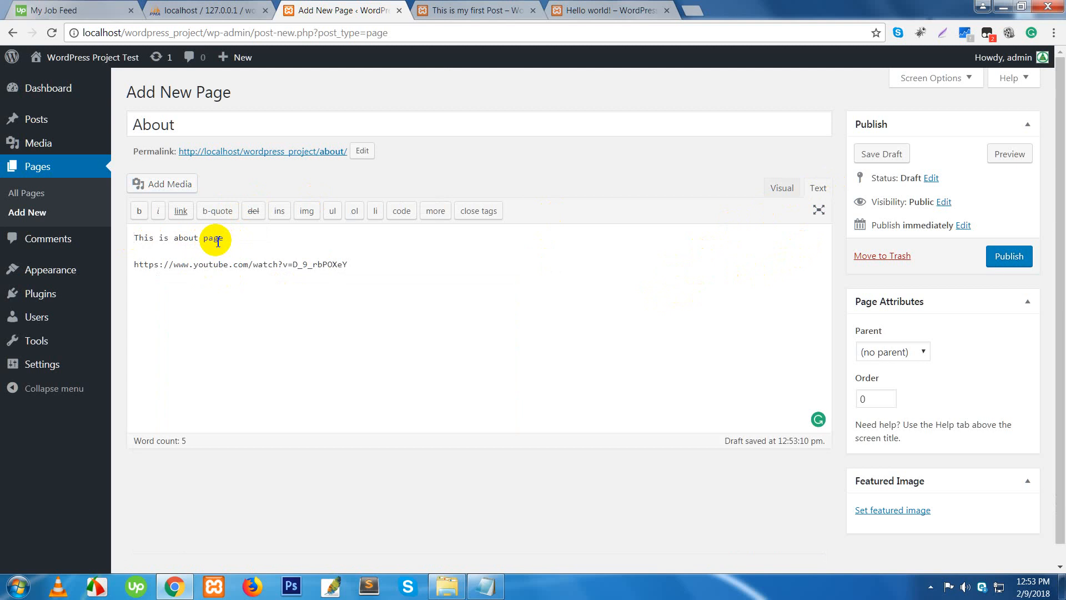
left_click(776, 191)
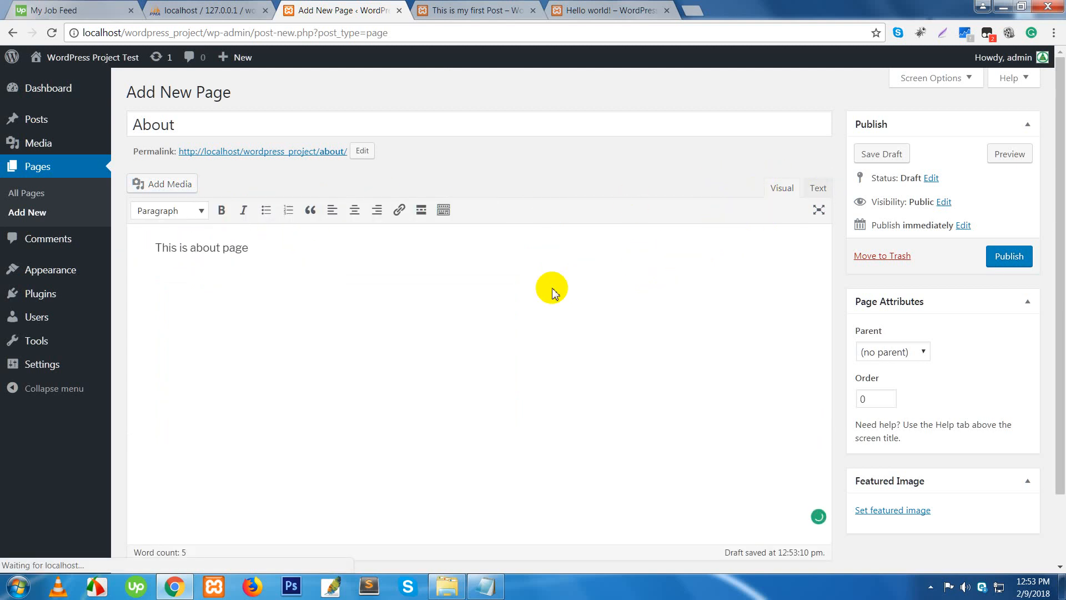
scroll(874, 313, "down", 2)
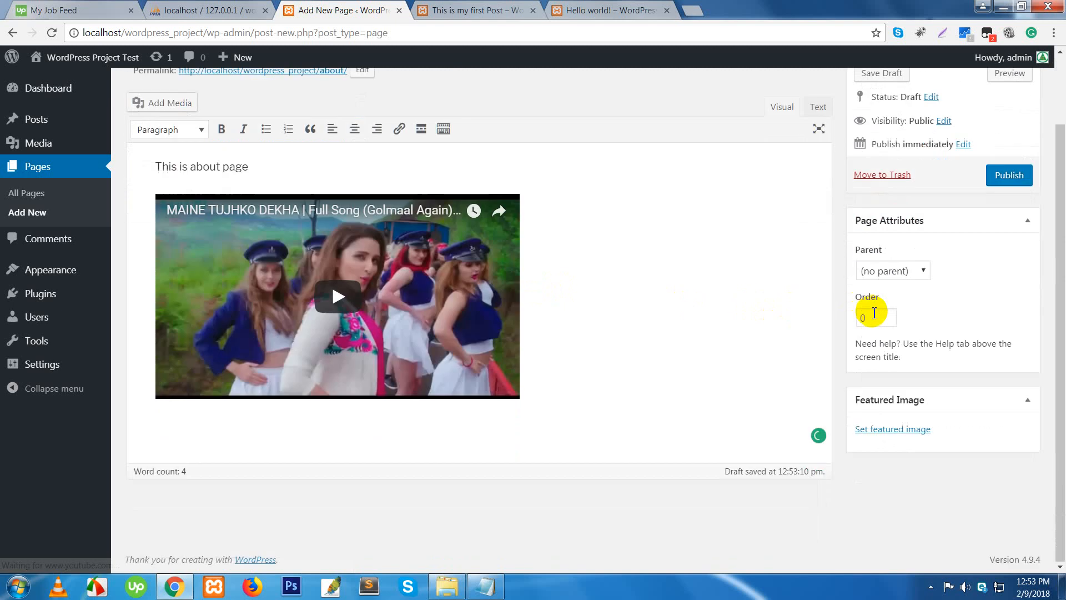
left_click(923, 273)
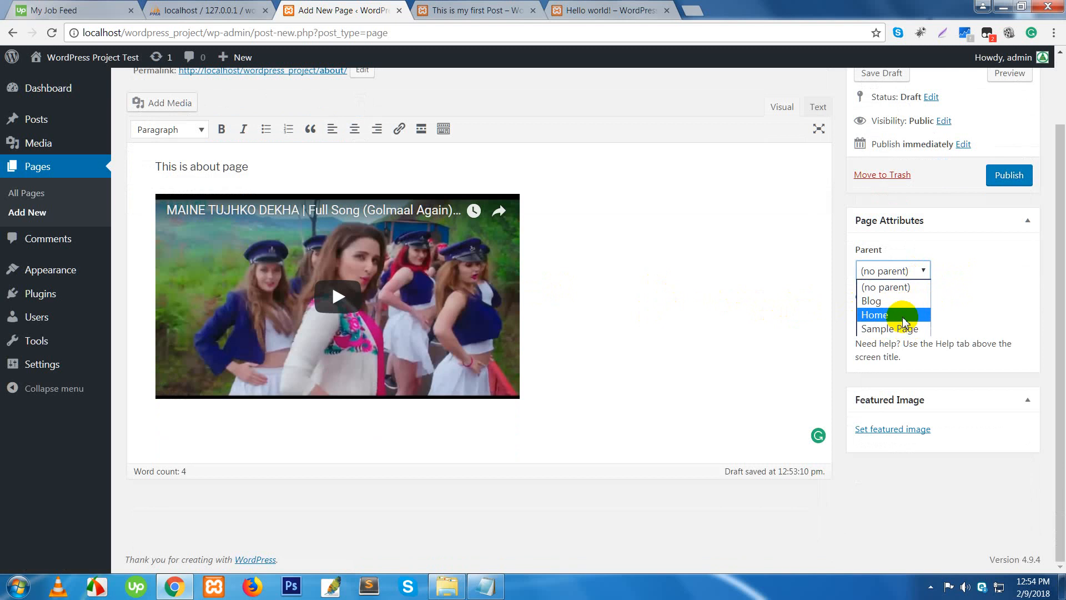
left_click(1010, 304)
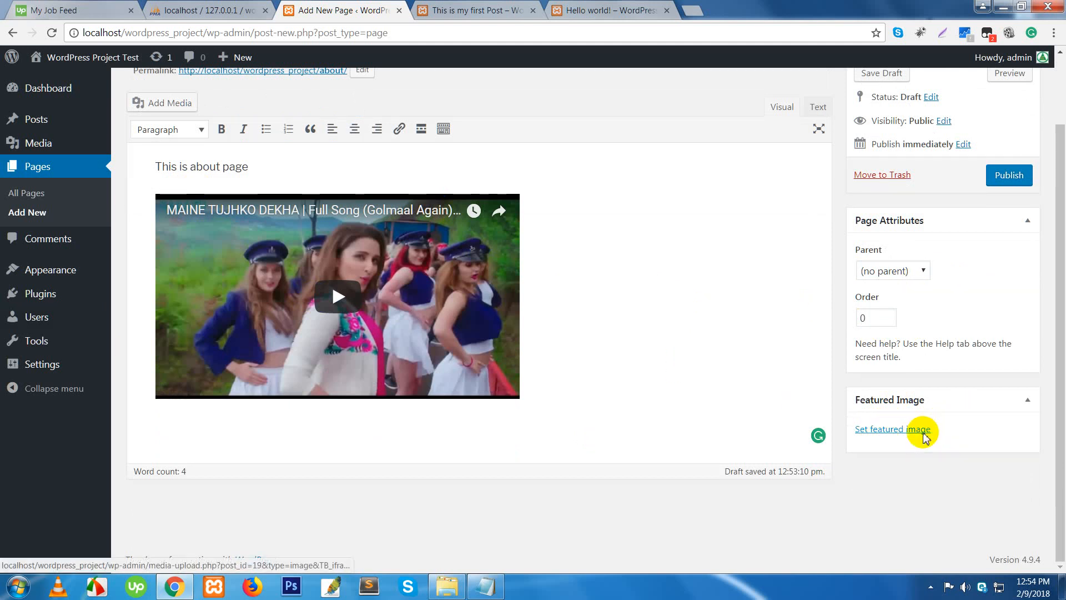
scroll(925, 436, "up", 2)
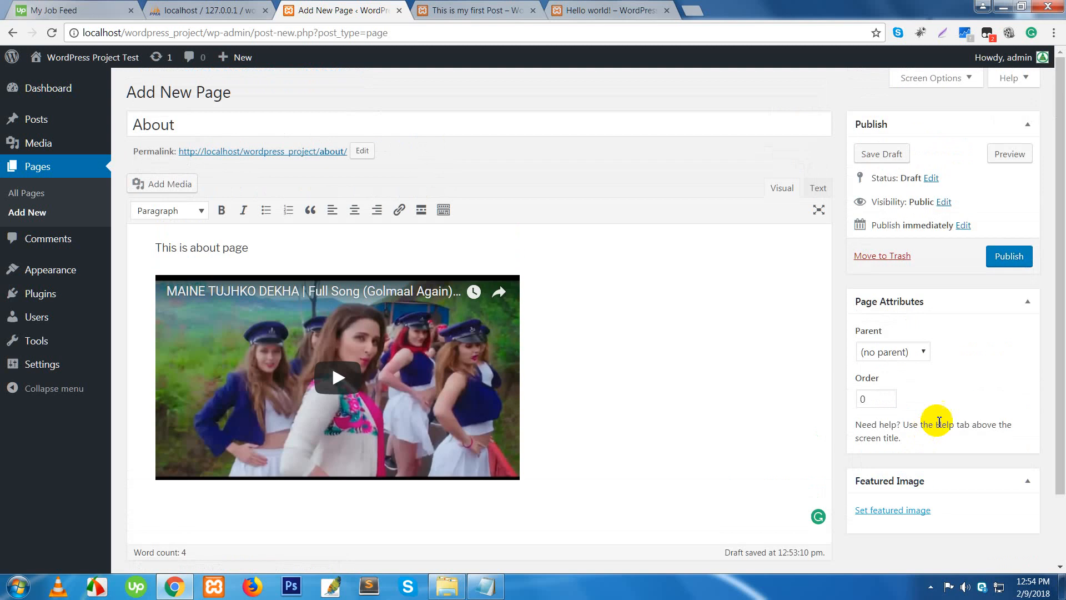
- Publish the About page and open the live page in a new tab
left_click(1010, 256)
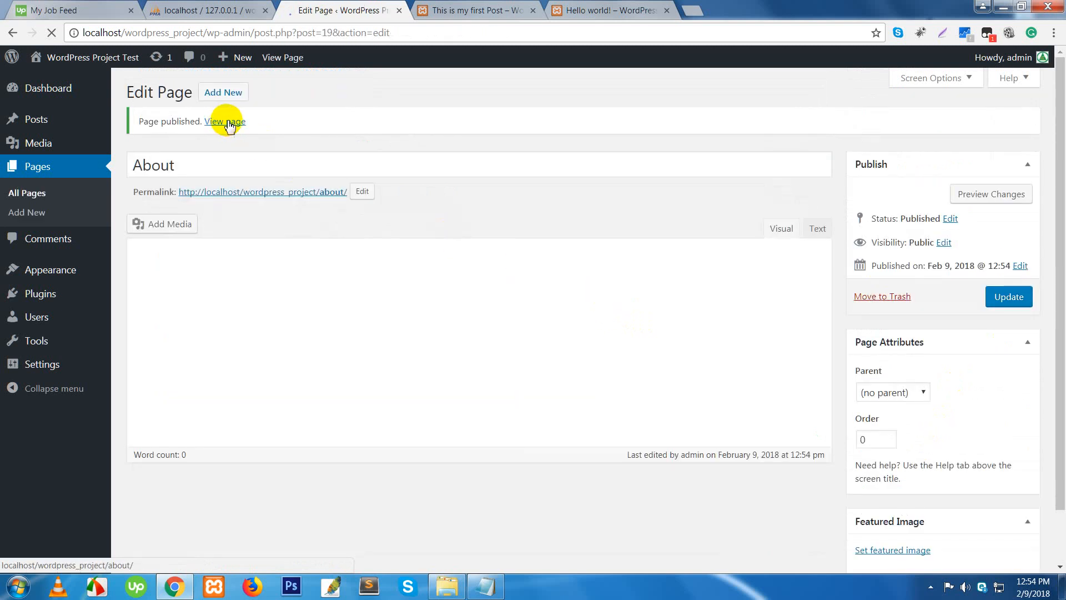
right_click(227, 126)
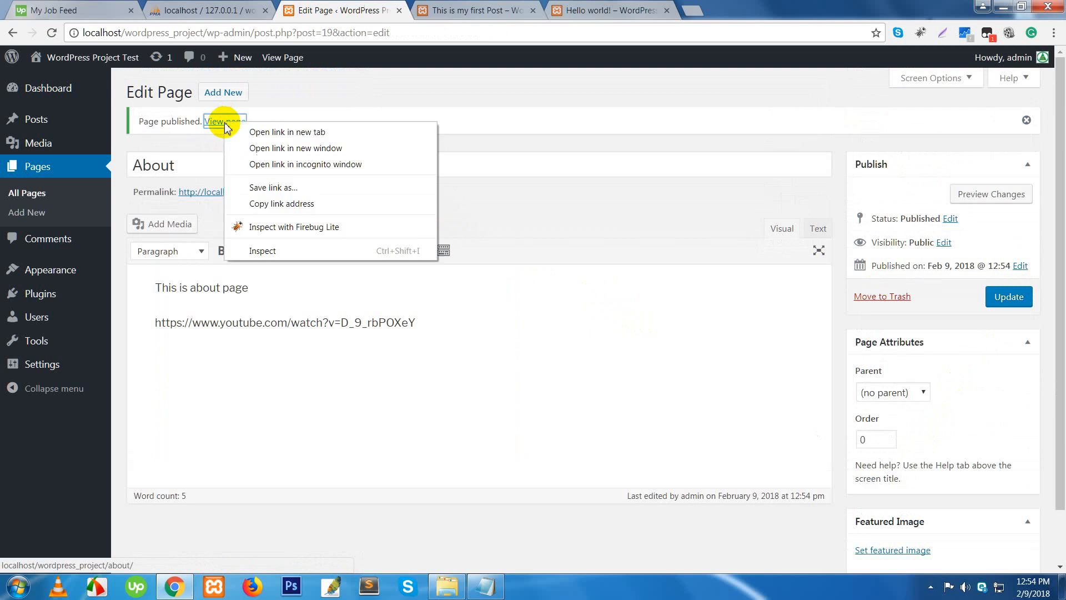
left_click(256, 131)
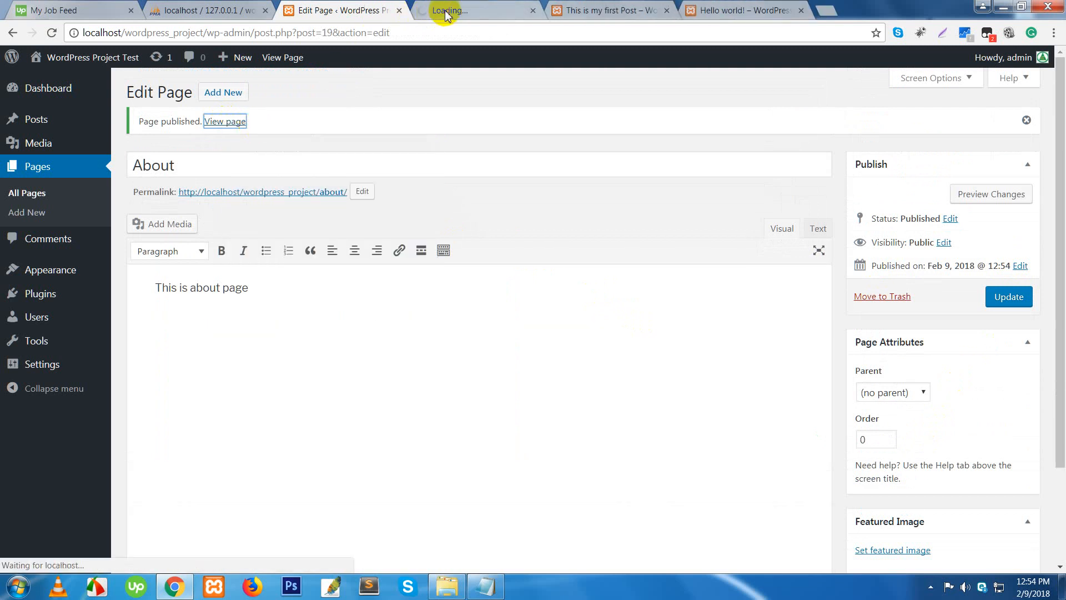
left_click(443, 10)
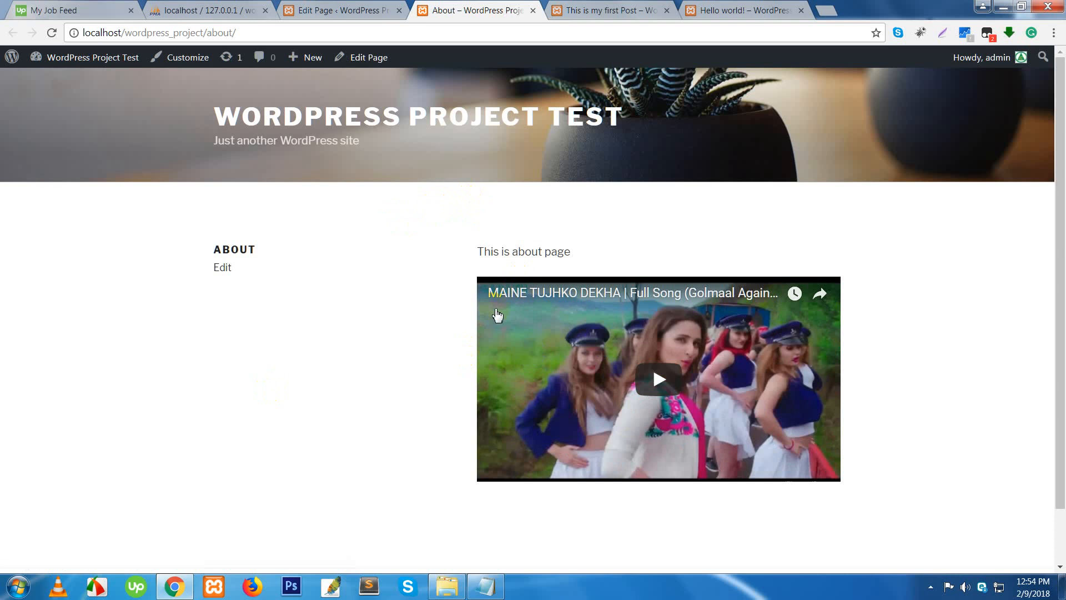
- Check the live page's 'This is about page' text, then return to the editor
left_click_drag(490, 251, 573, 253)
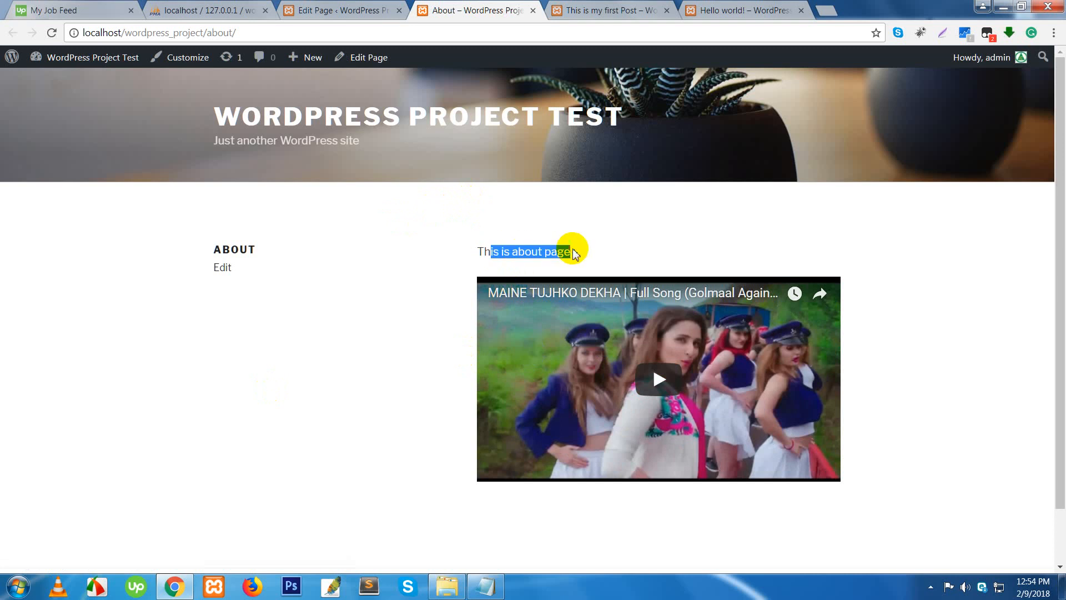
left_click(601, 240)
left_click(353, 8)
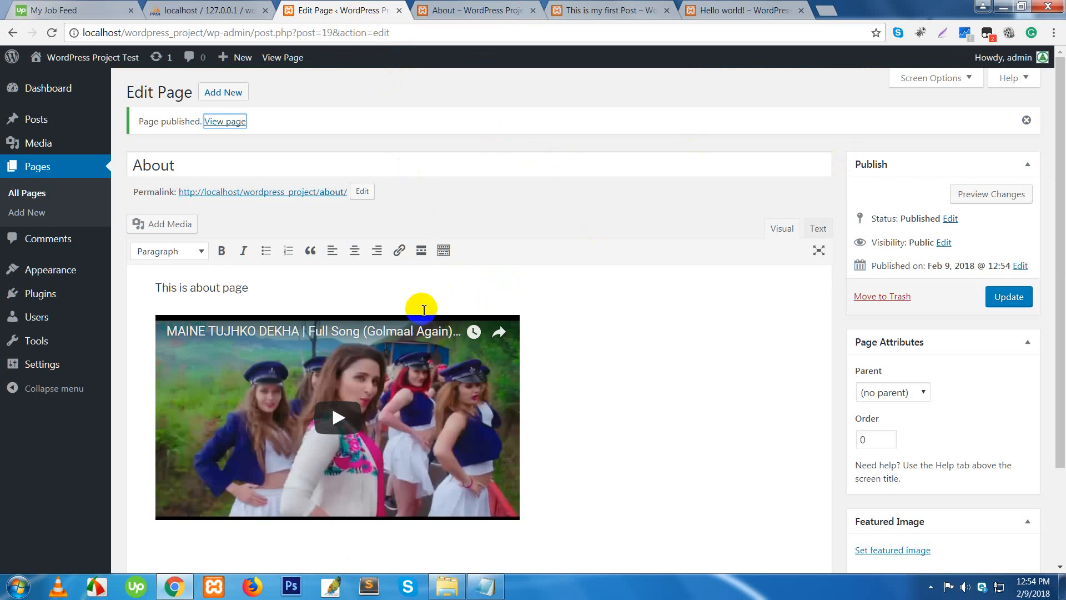
- Log out of the dashboard from the Howdy, admin menu's Log Out option
mouse_move(30, 376)
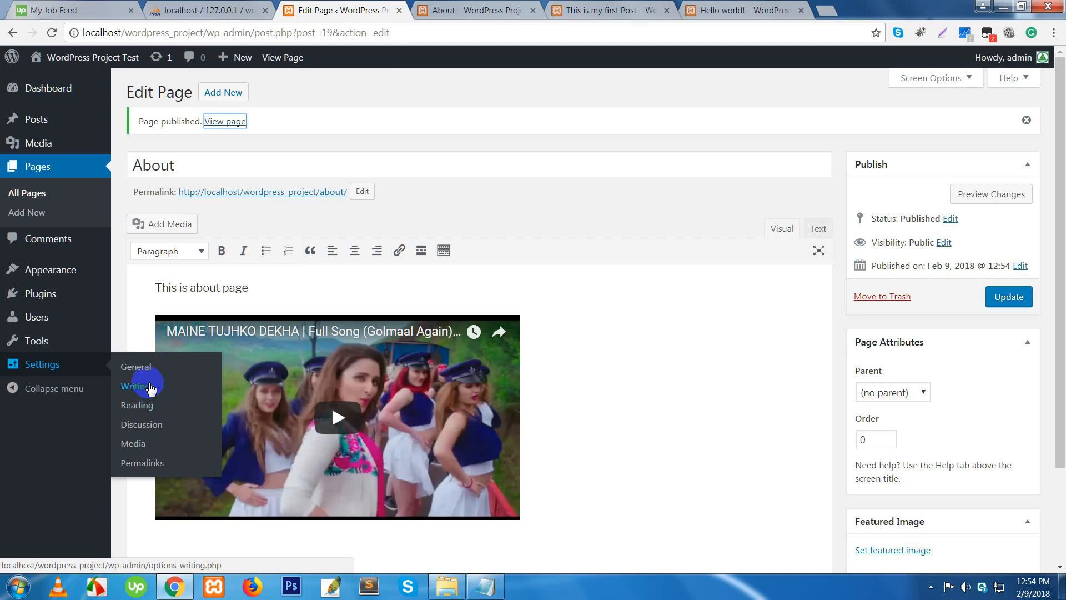
mouse_move(35, 115)
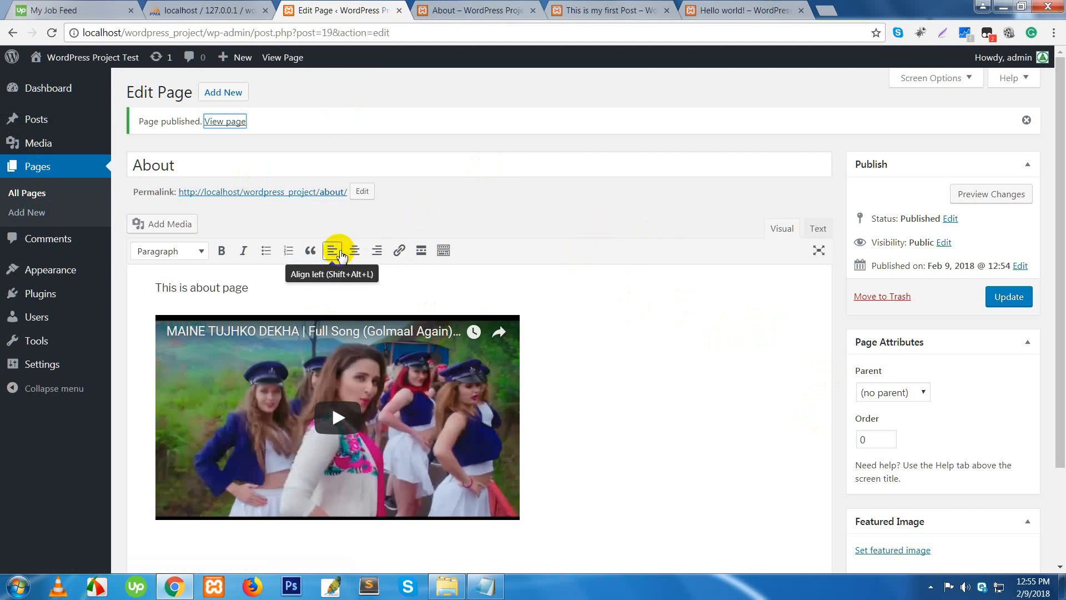
left_click(1015, 65)
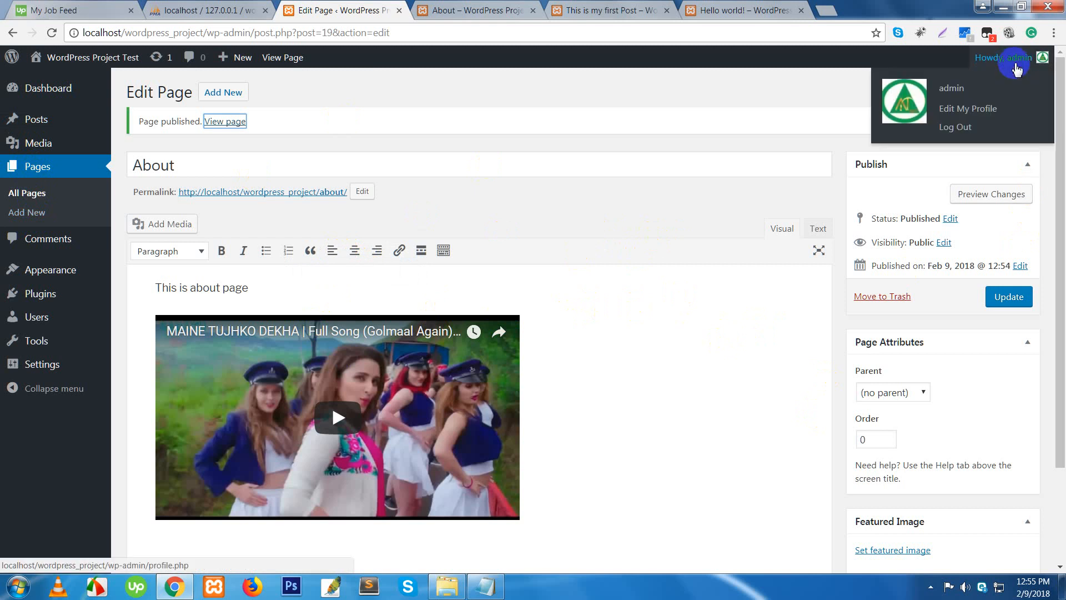
left_click(959, 130)
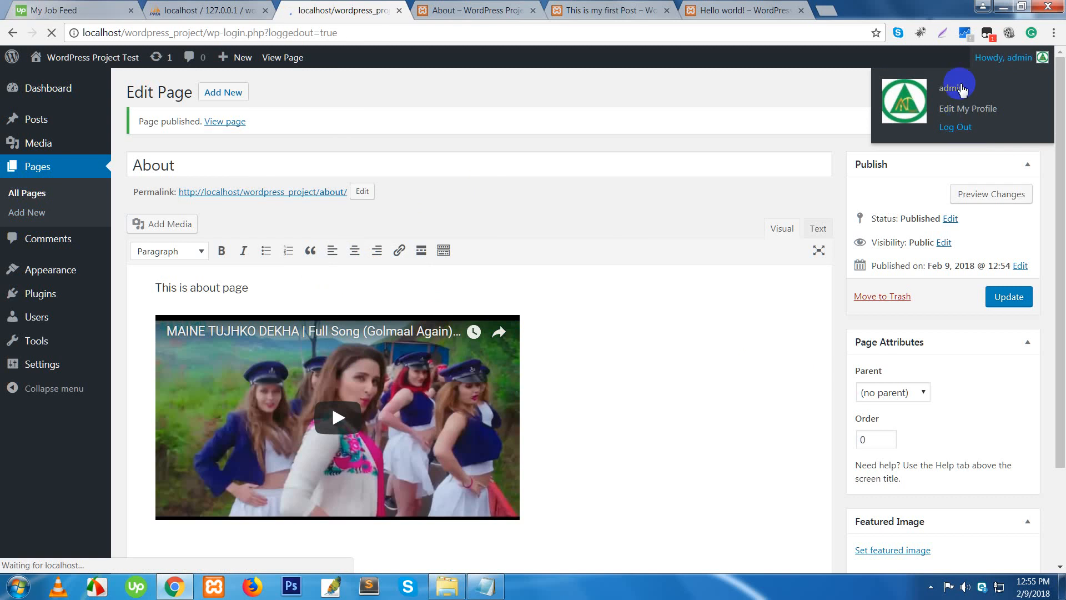
left_click(932, 589)
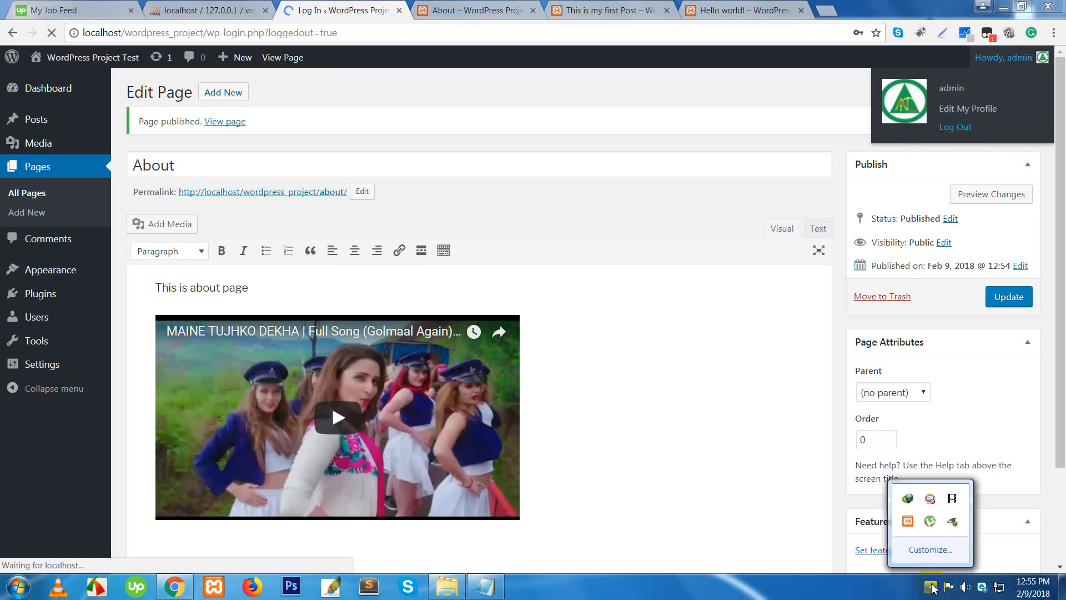